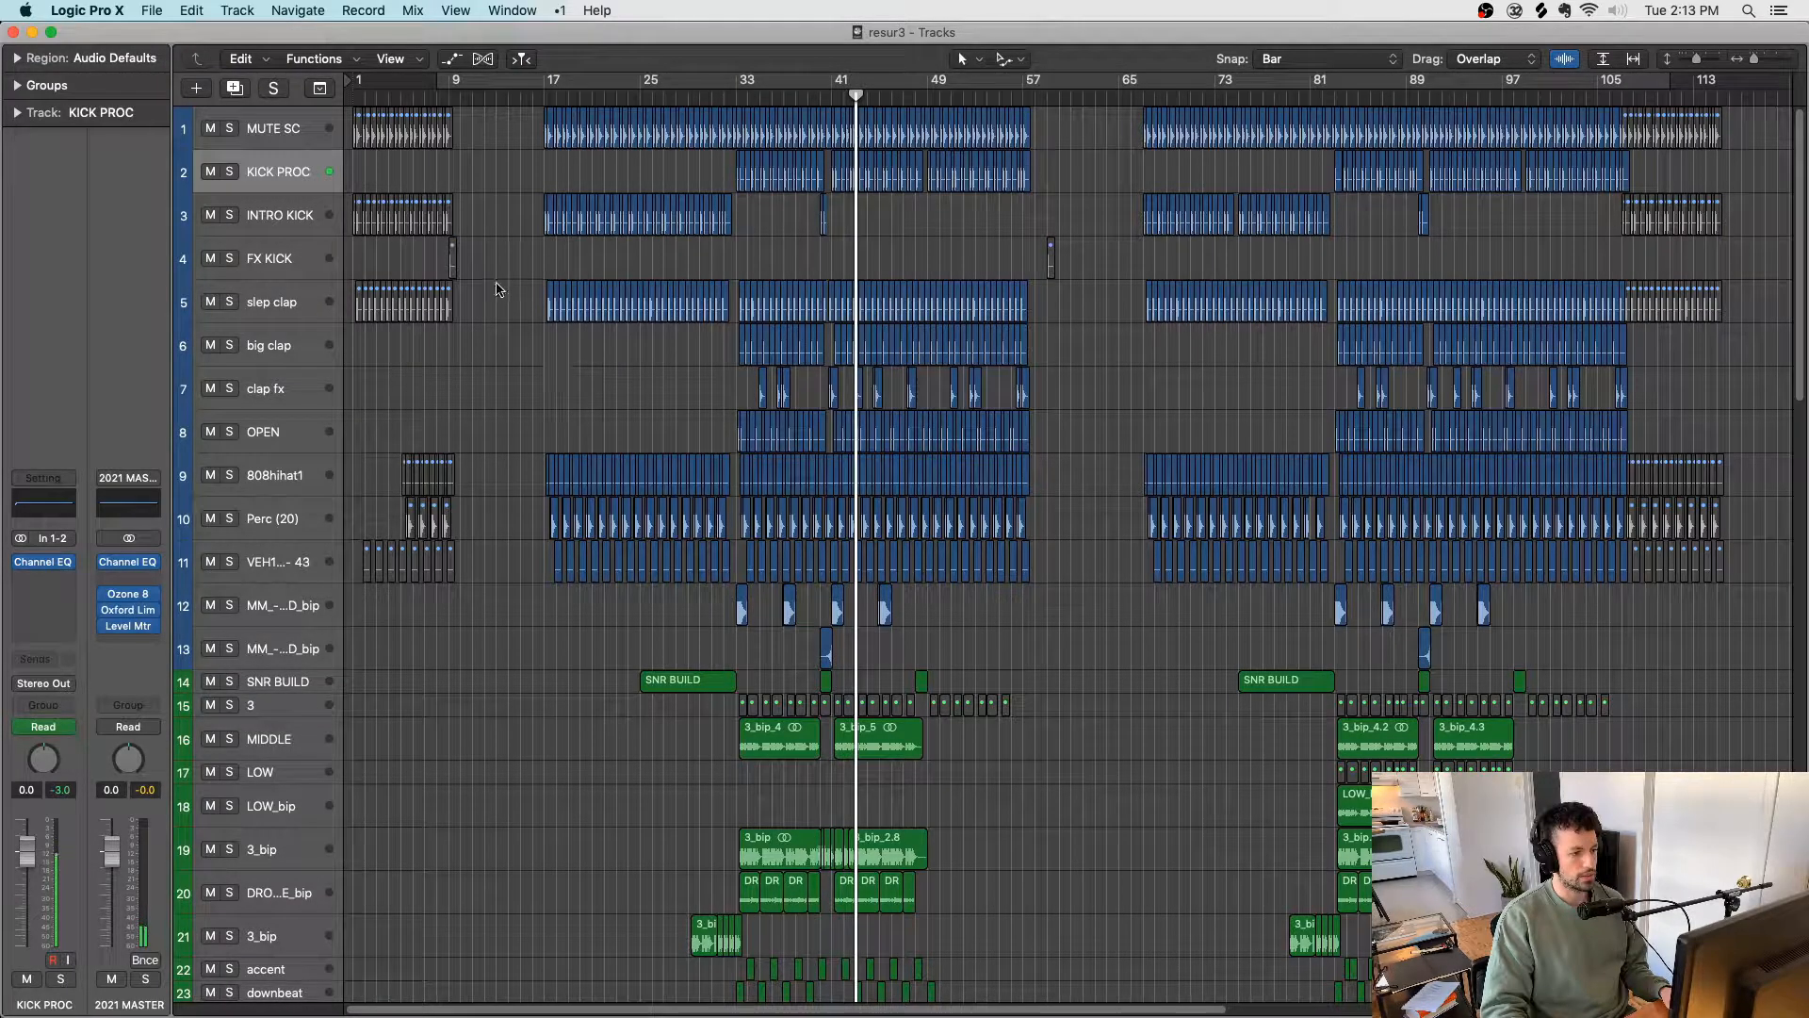
Step: Solo the INTRO KICK track and play it from about bar 18, clearing the solo to hear the full mix
click(272, 207)
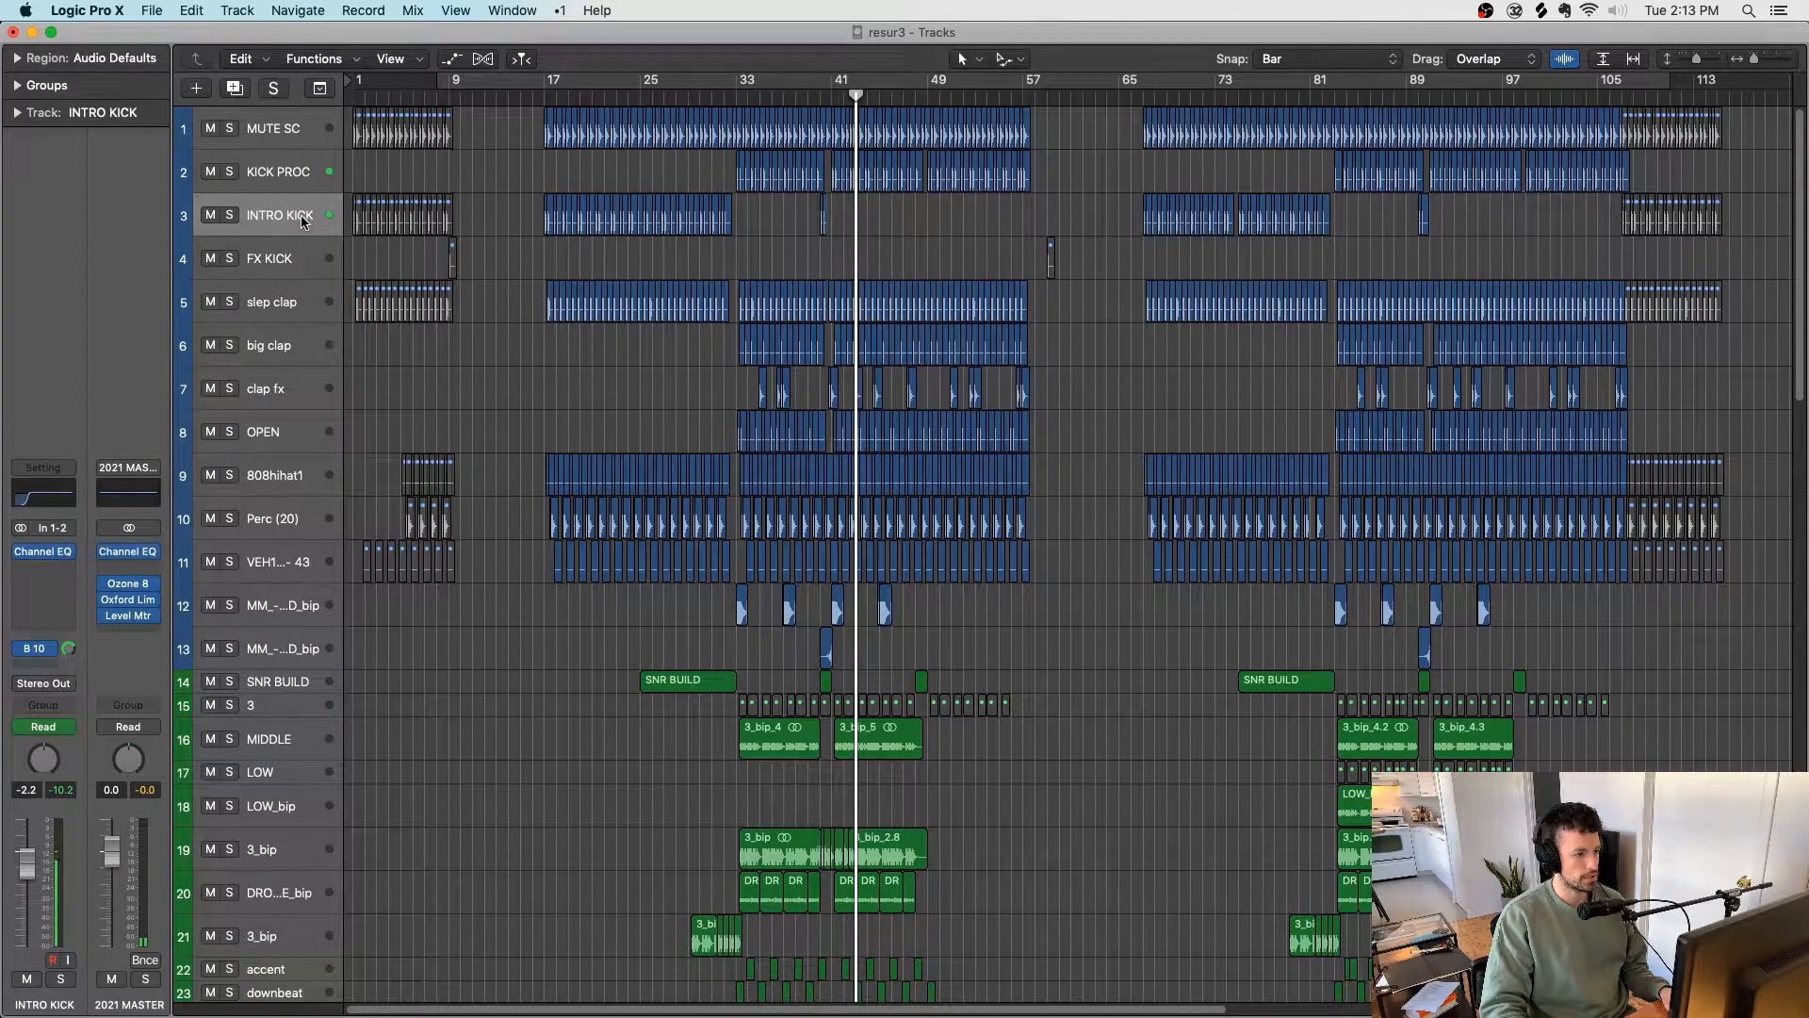
key(s)
click(568, 98)
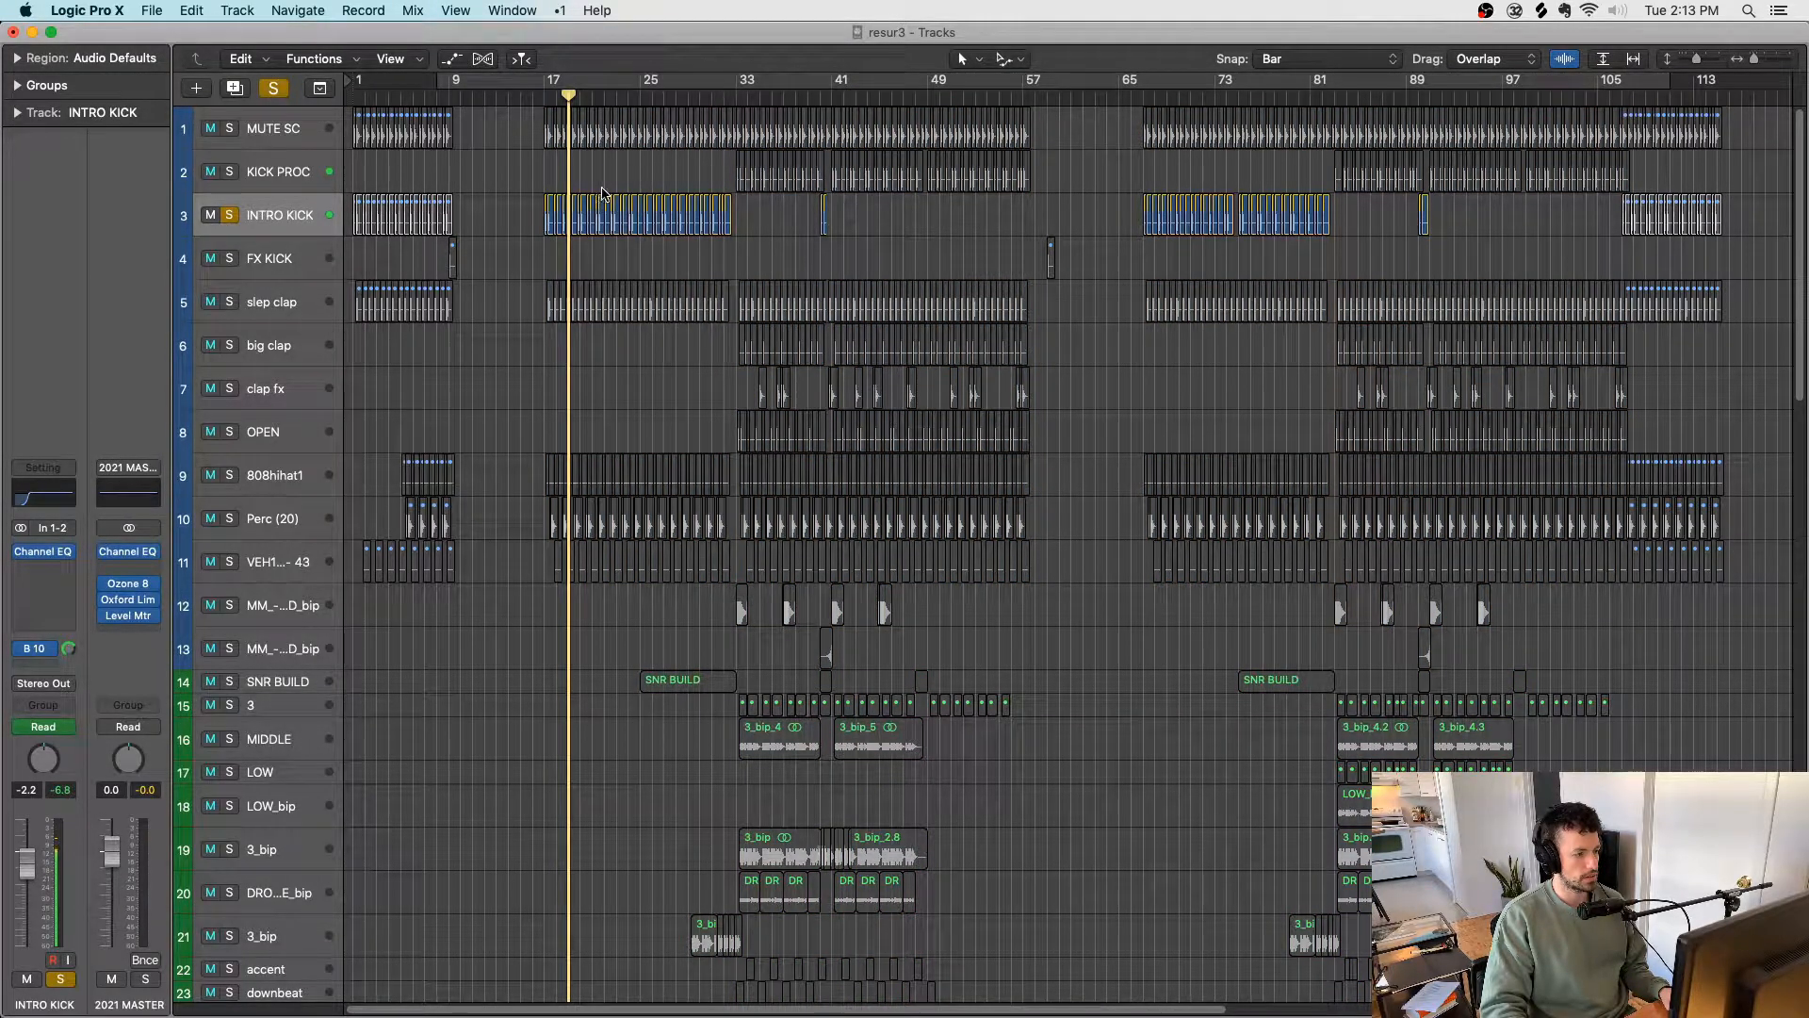
key(s)
key(space)
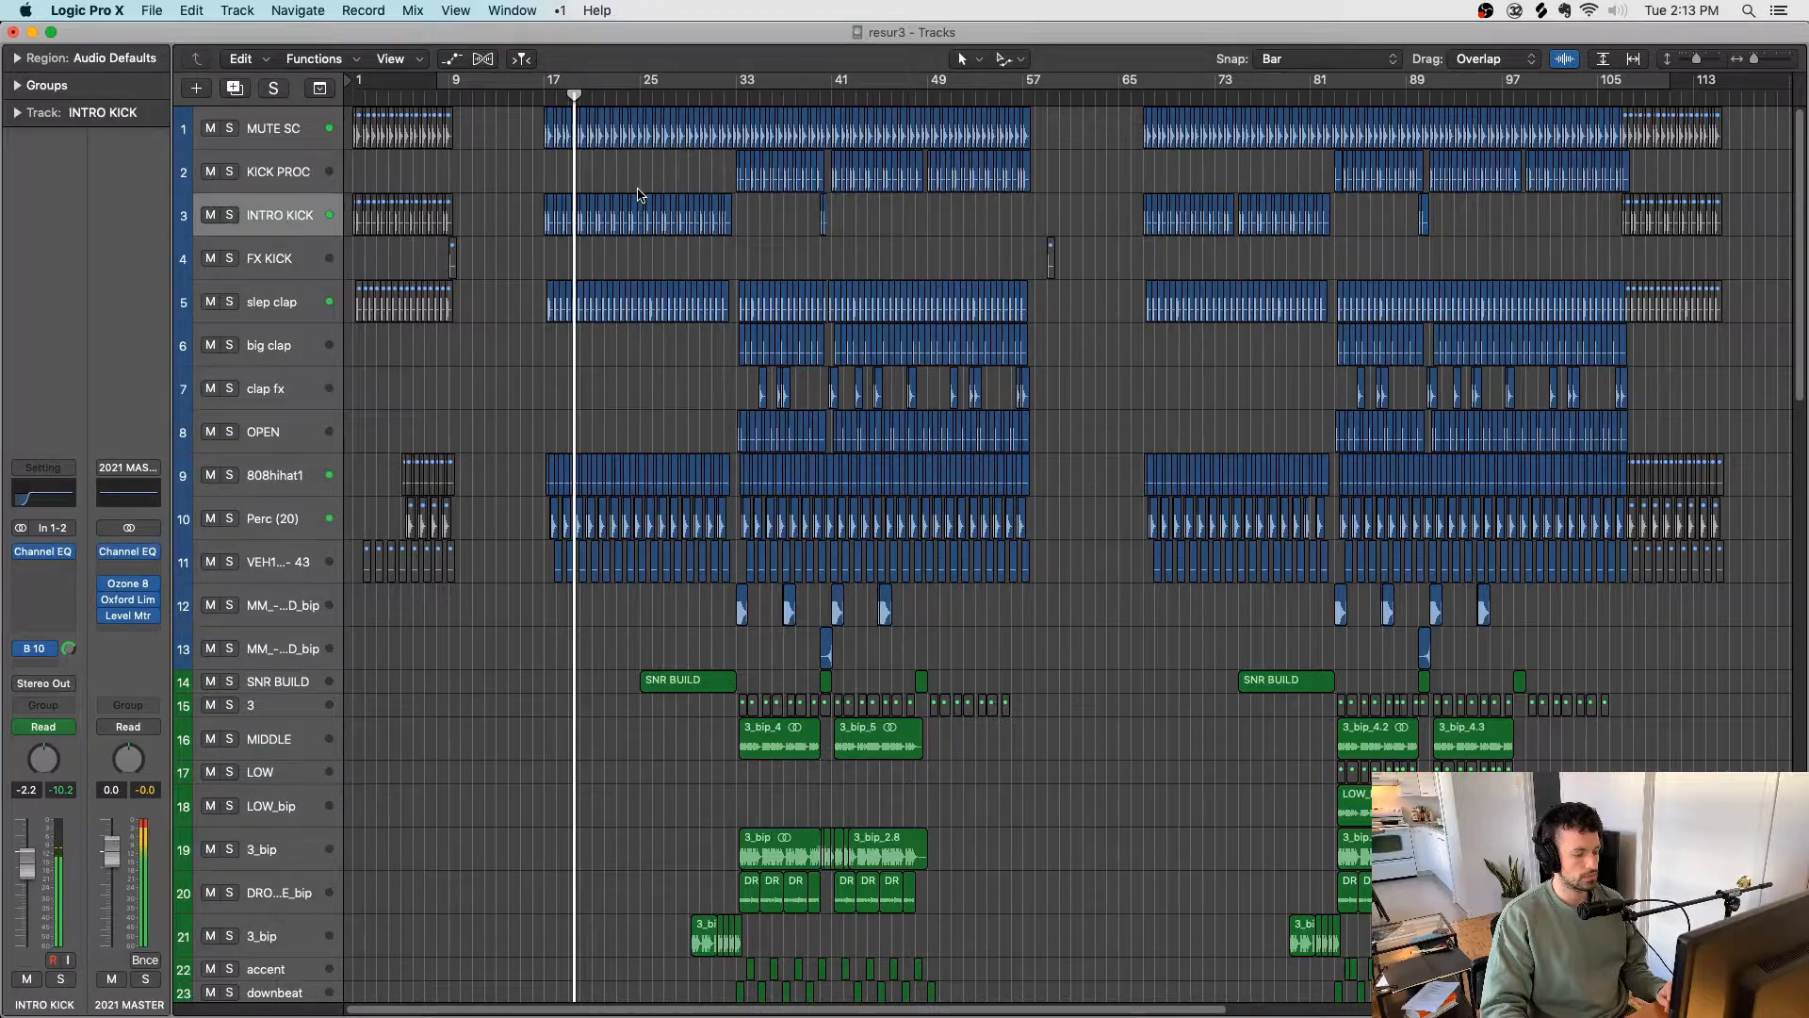
scroll(638, 195, down, 3)
scroll(638, 195, down, 6)
scroll(638, 195, up, 10)
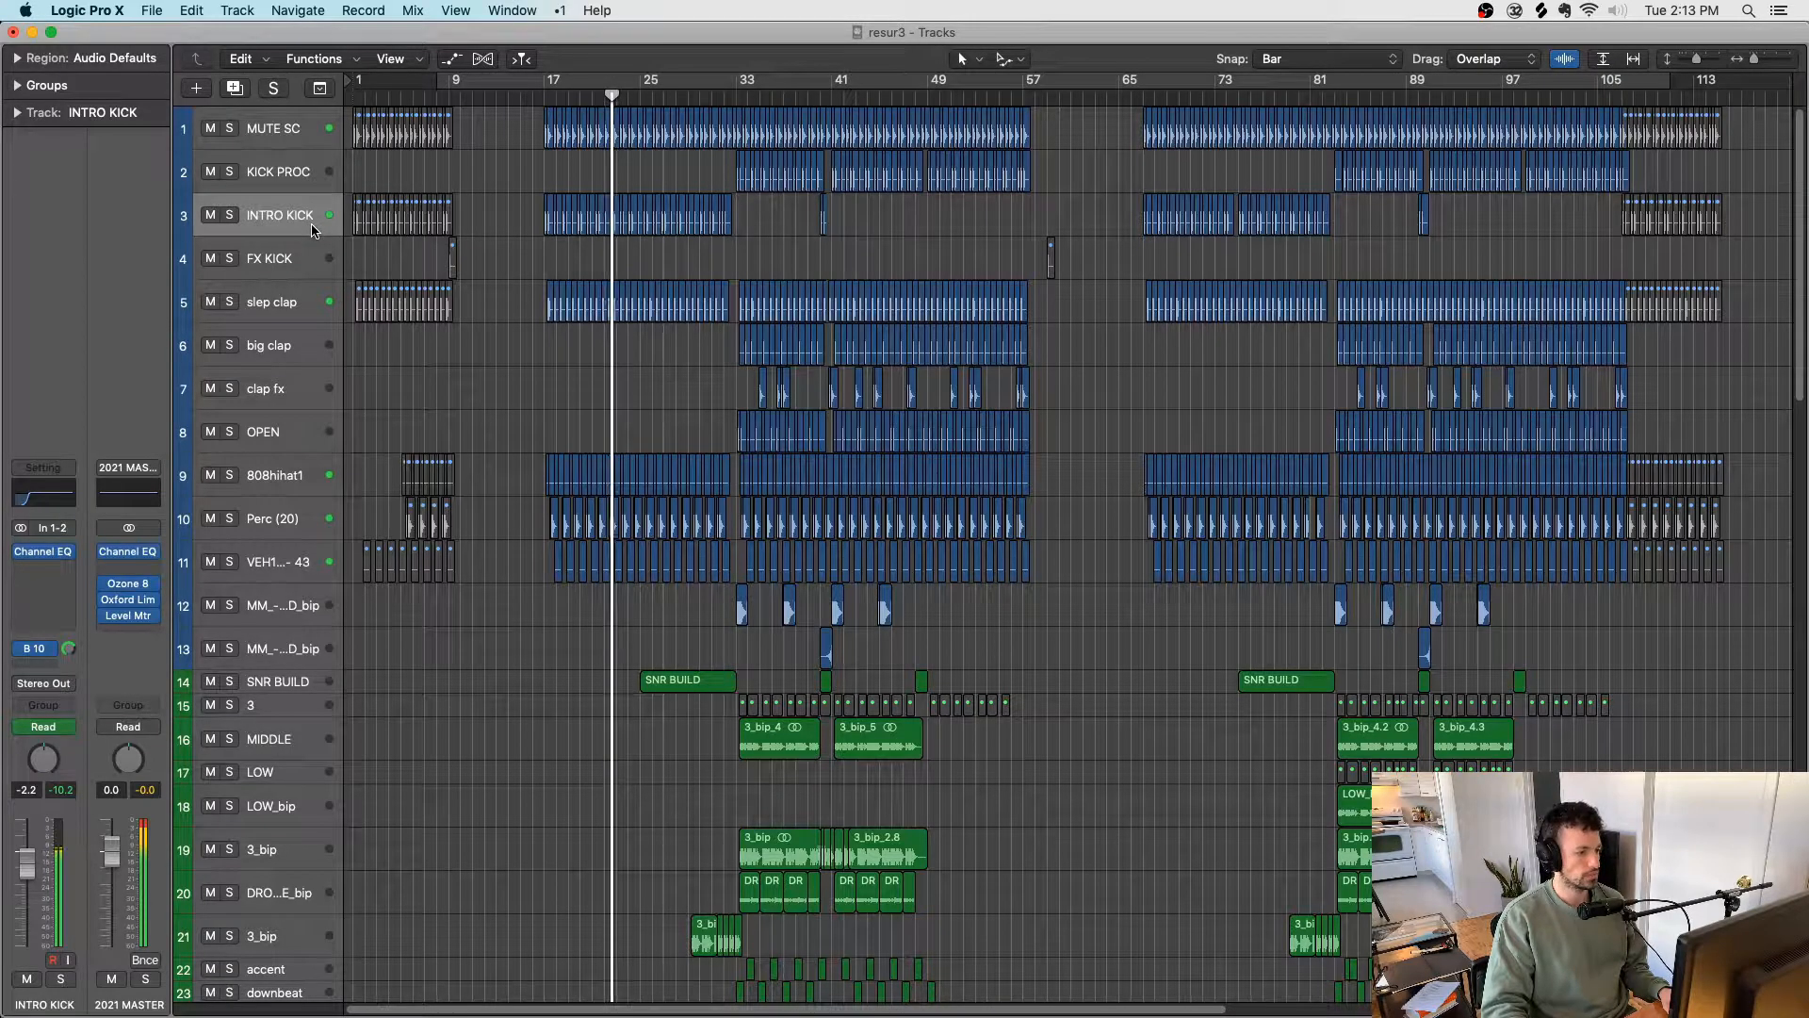
Step: Solo INTRO KICK together with KICK PROC to compare the two kicks, briefly isolate FX KICK, and clear the solo
key(s)
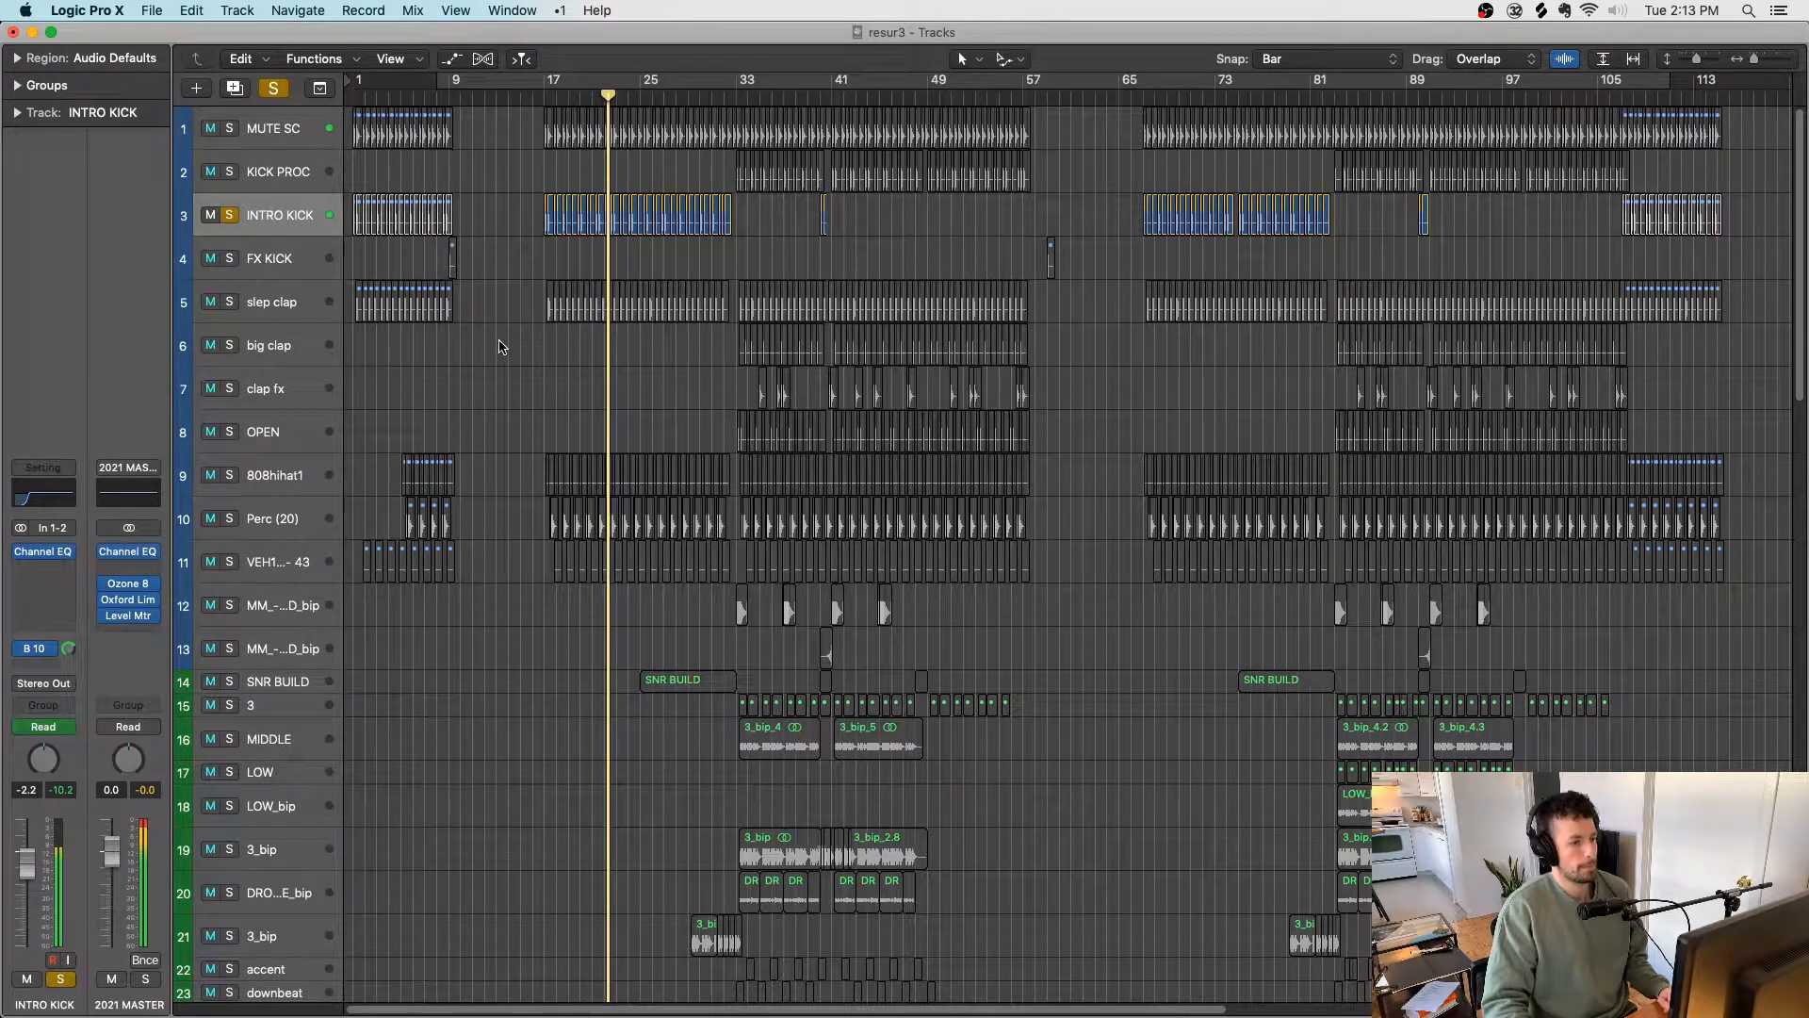
click(230, 173)
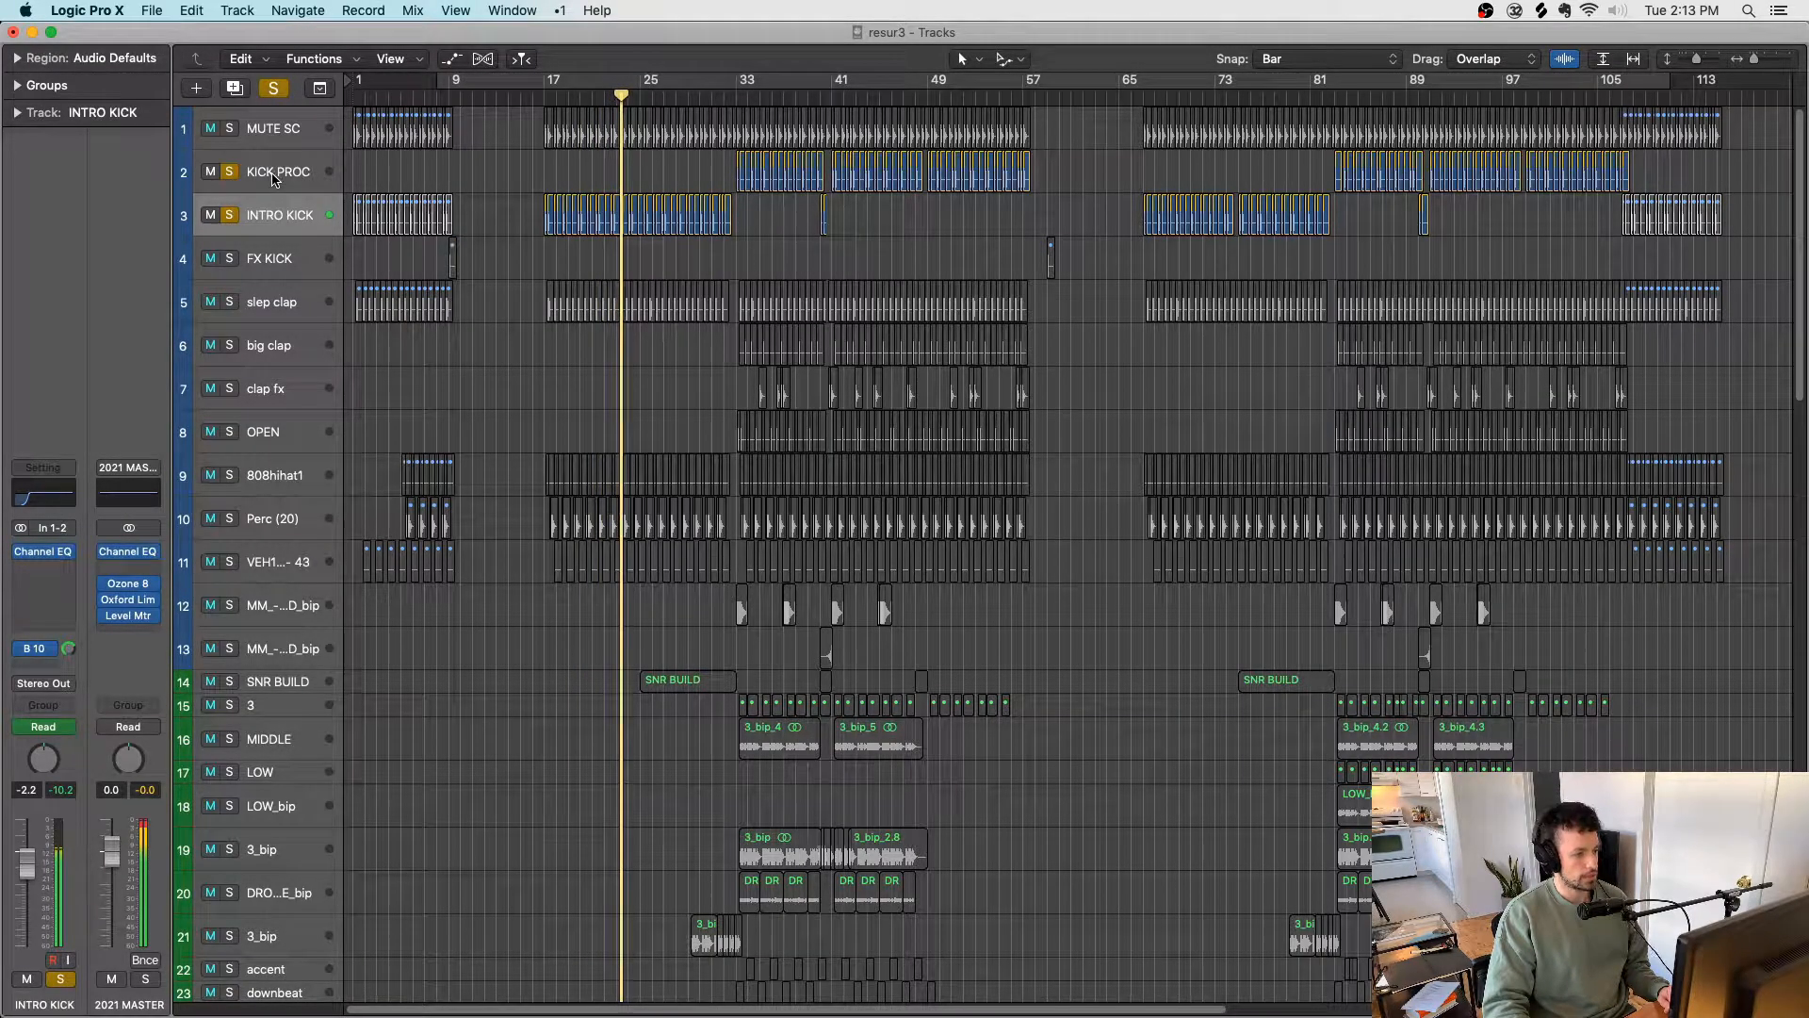
click(272, 177)
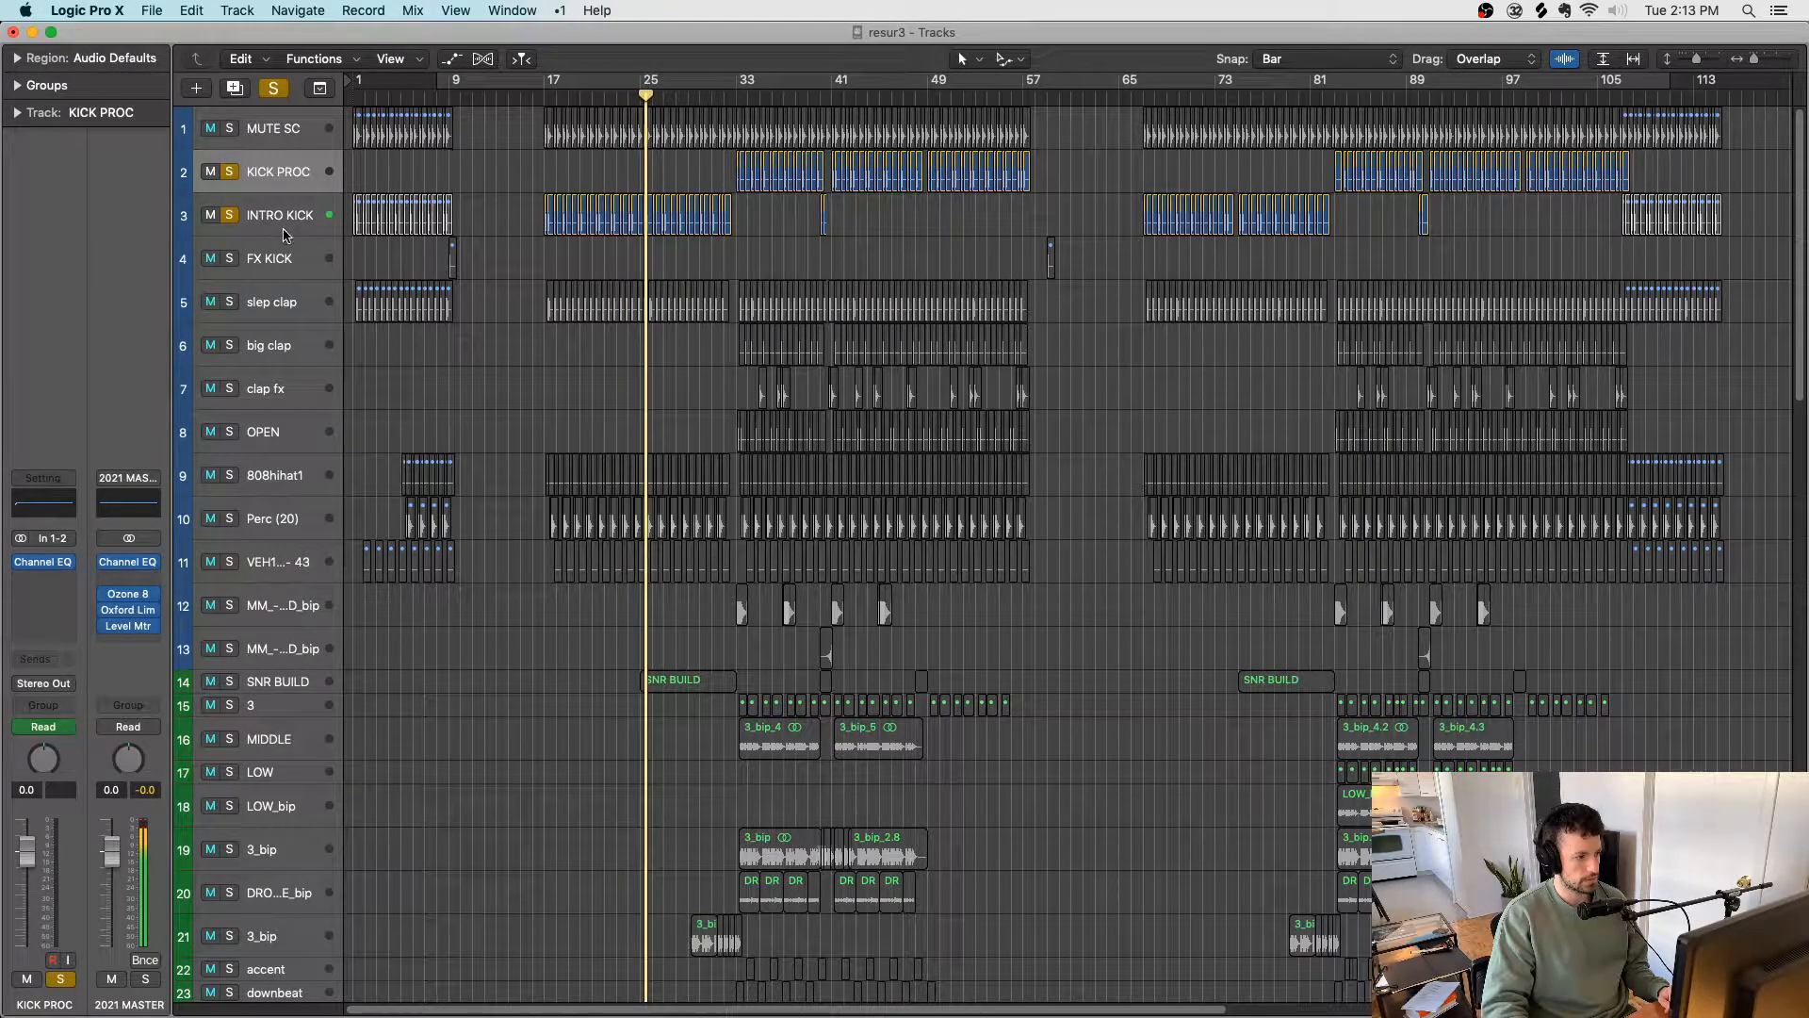
click(282, 218)
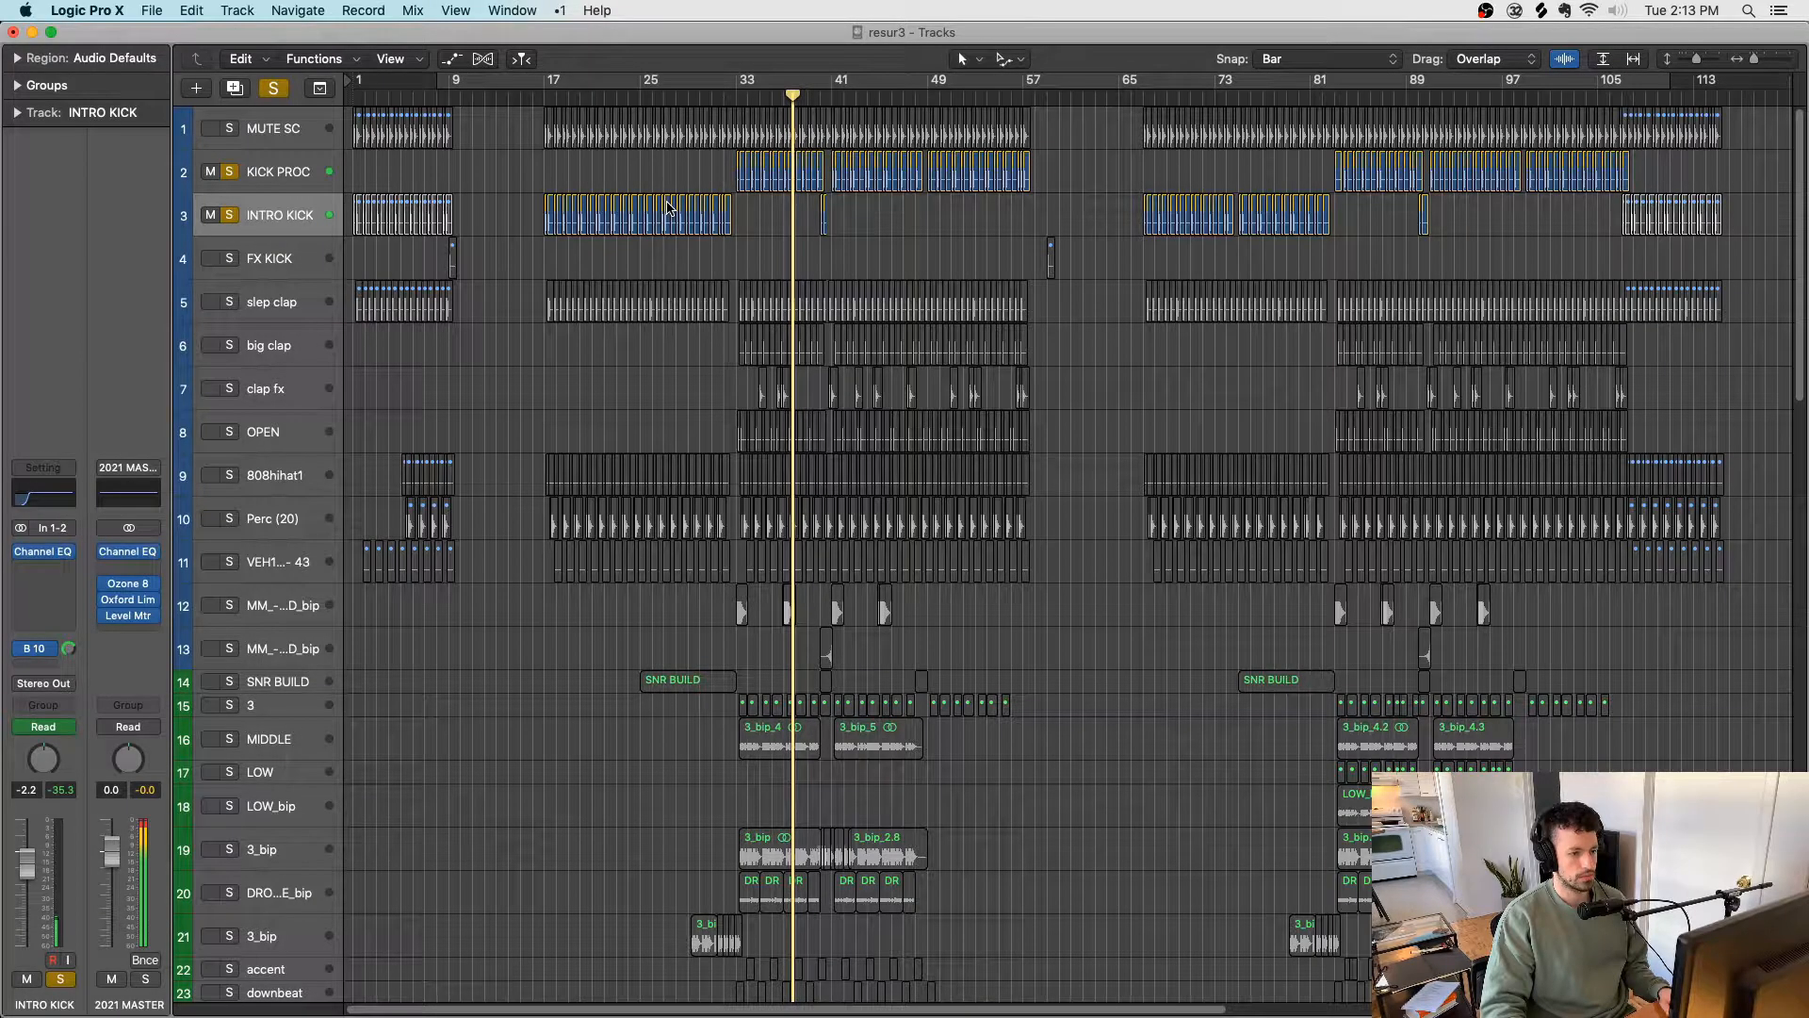
alt+click(228, 260)
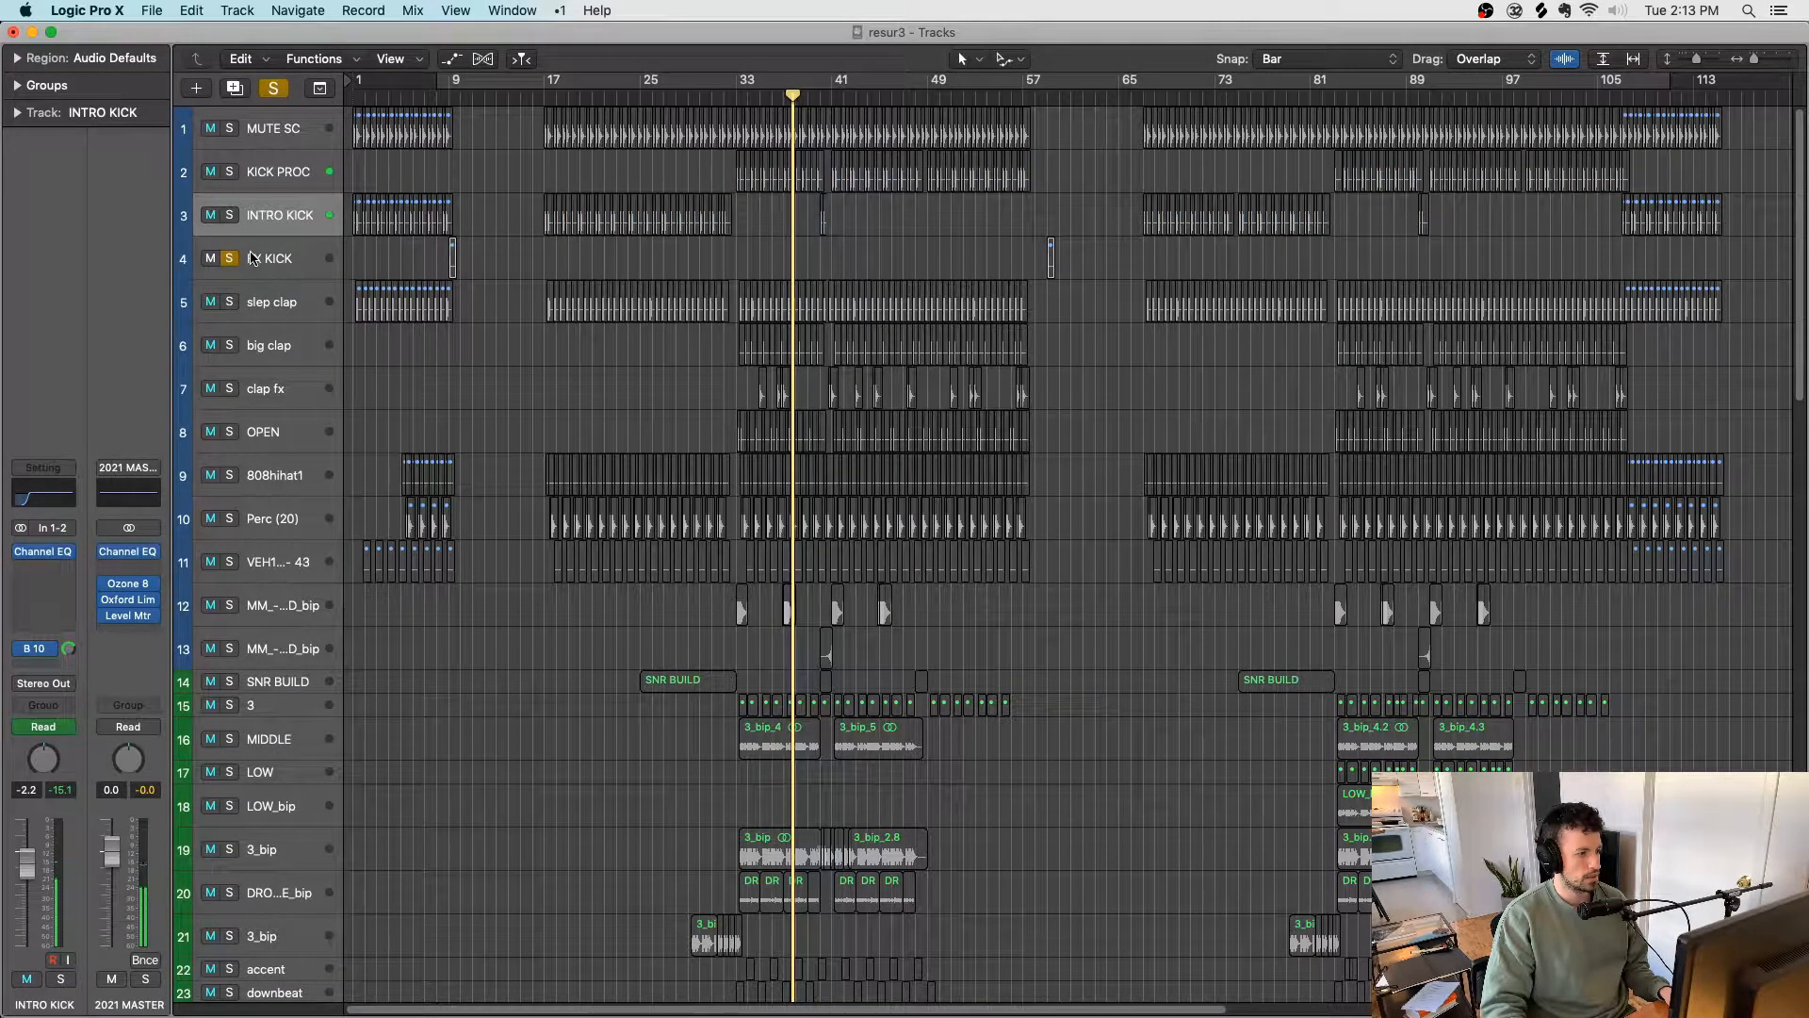
click(230, 260)
Step: Solo the slep clap, 808hihat1, Perc (20) and VEH1 regions between bars 17 and 32 and play them
click(295, 307)
scroll(525, 287, down, 1)
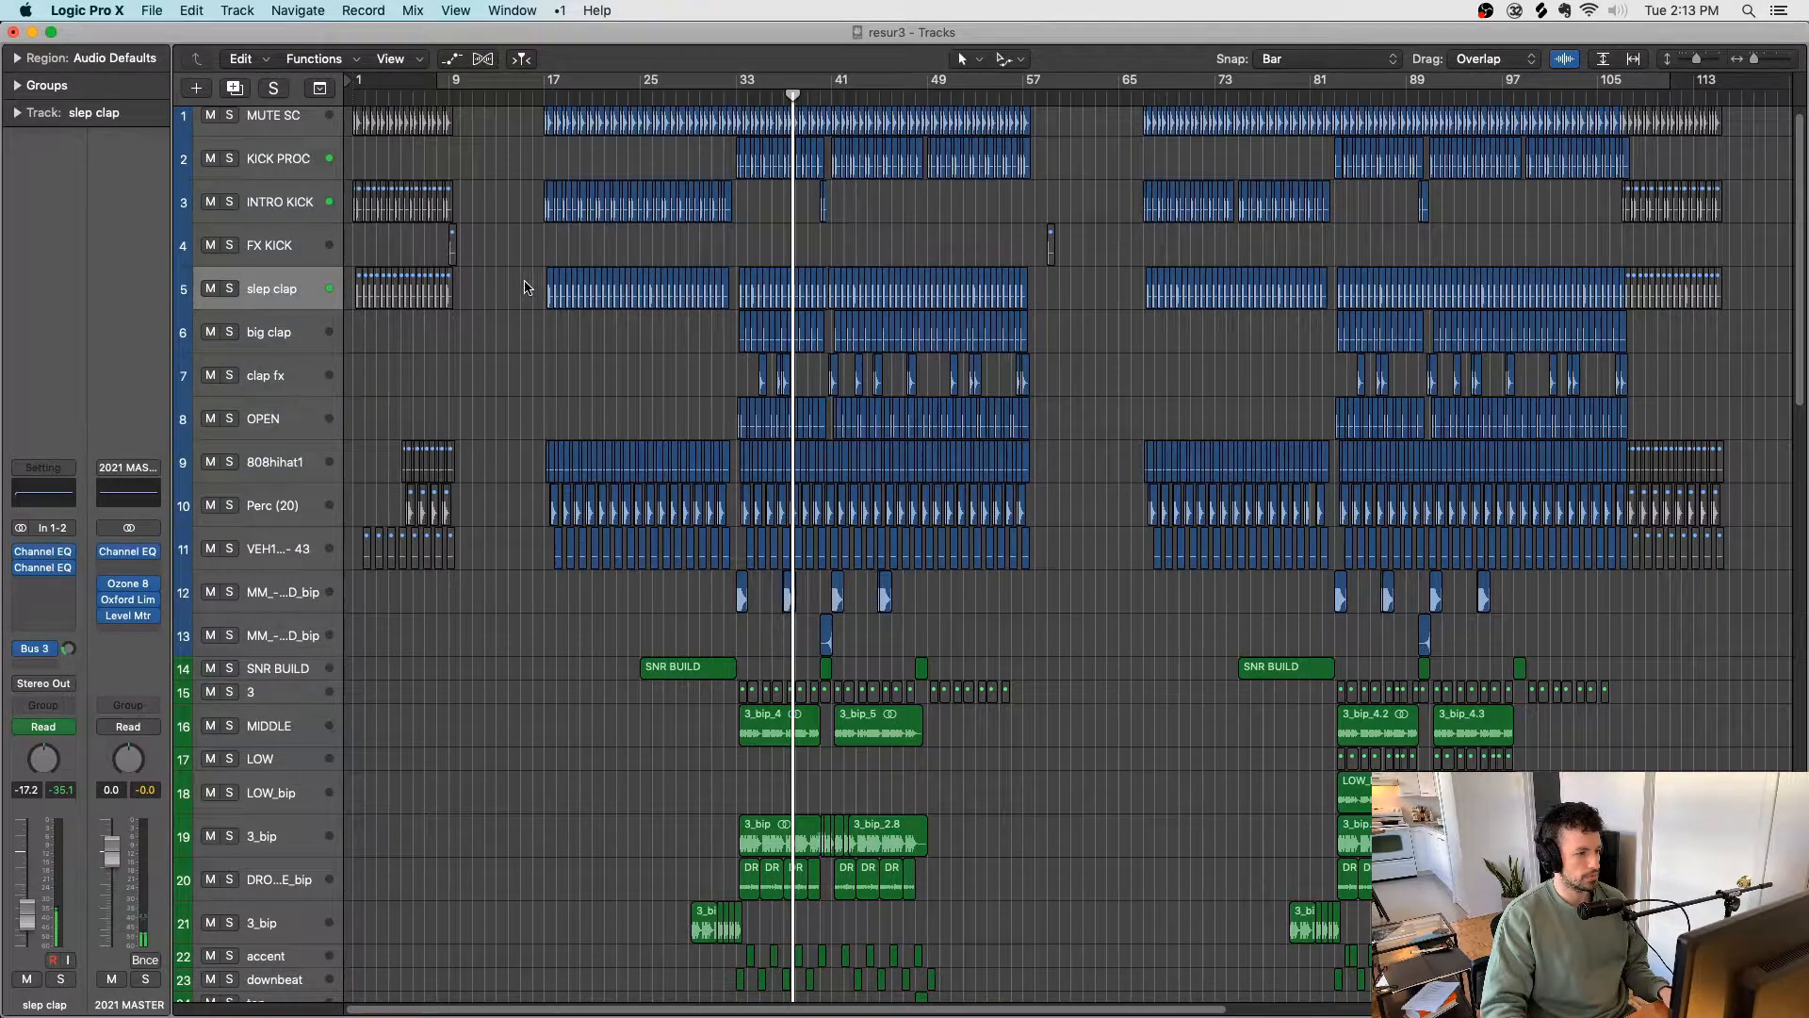
drag(530, 283, 1031, 292)
click(565, 95)
drag(526, 273, 731, 566)
key(ctrl+s)
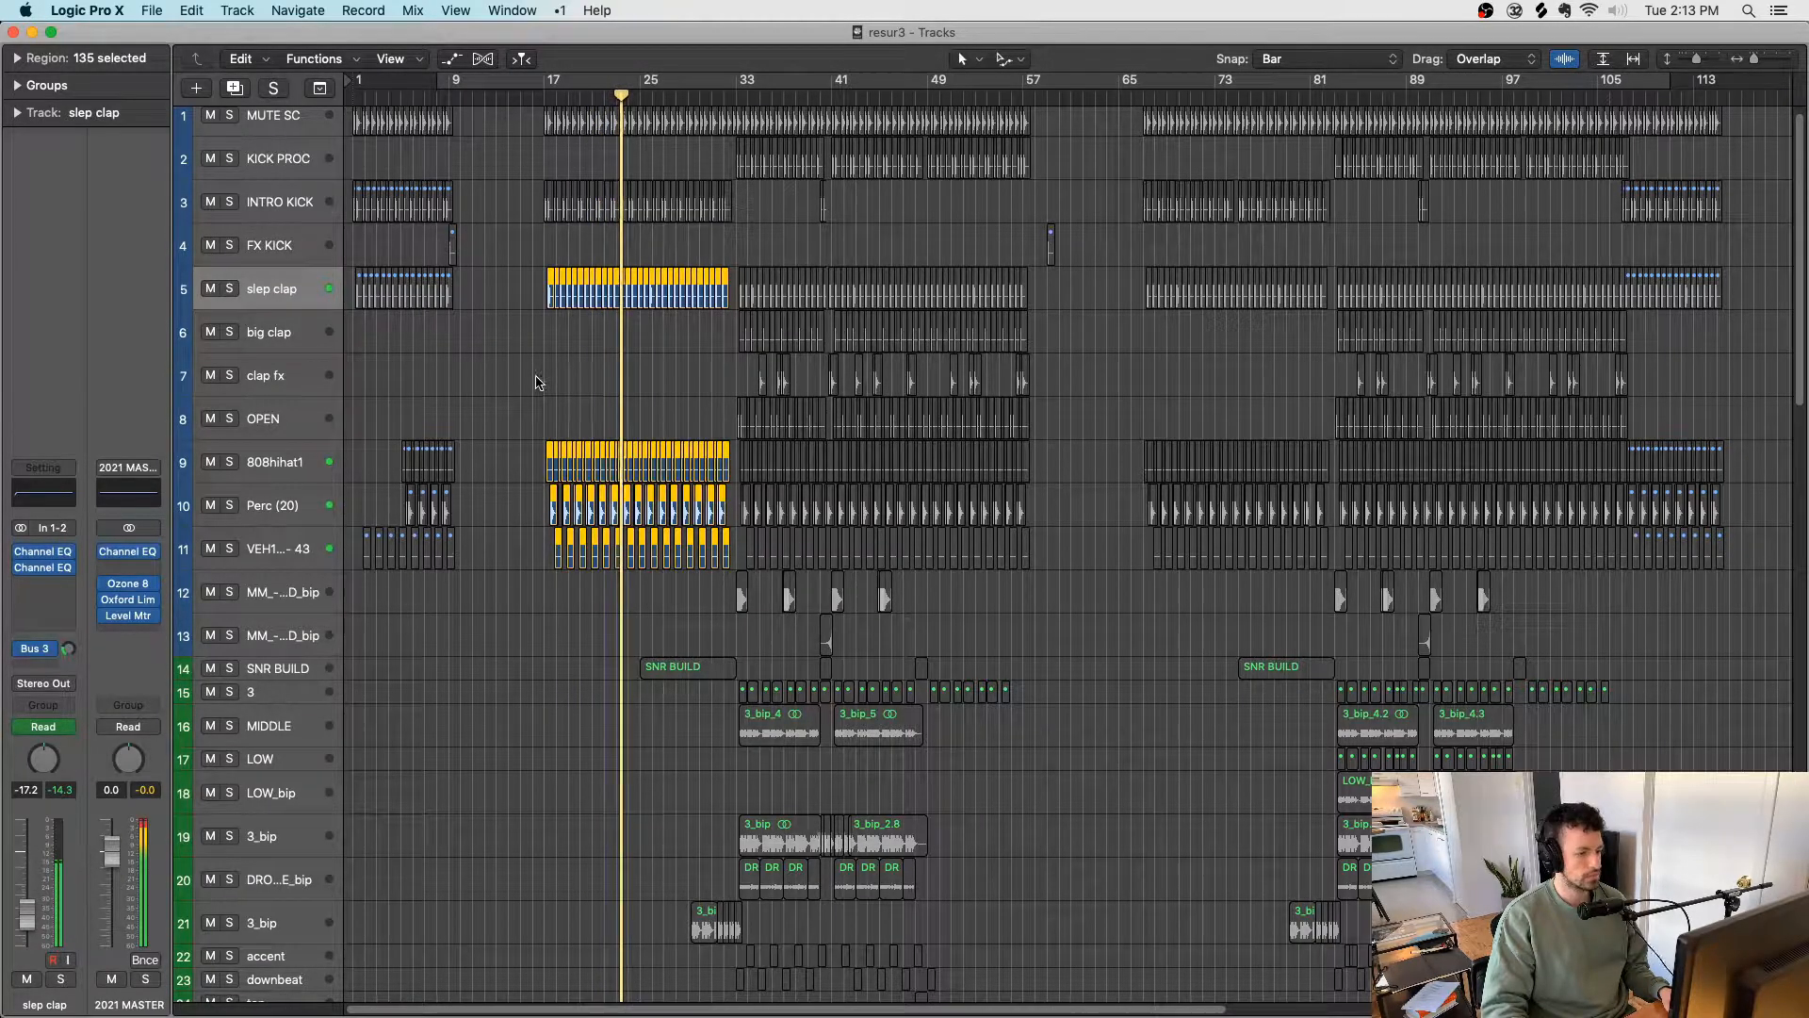
Step: Narrow the soloed selection to the slep clap regions starting at bar 17, and clear the solo and selection
drag(529, 289, 747, 296)
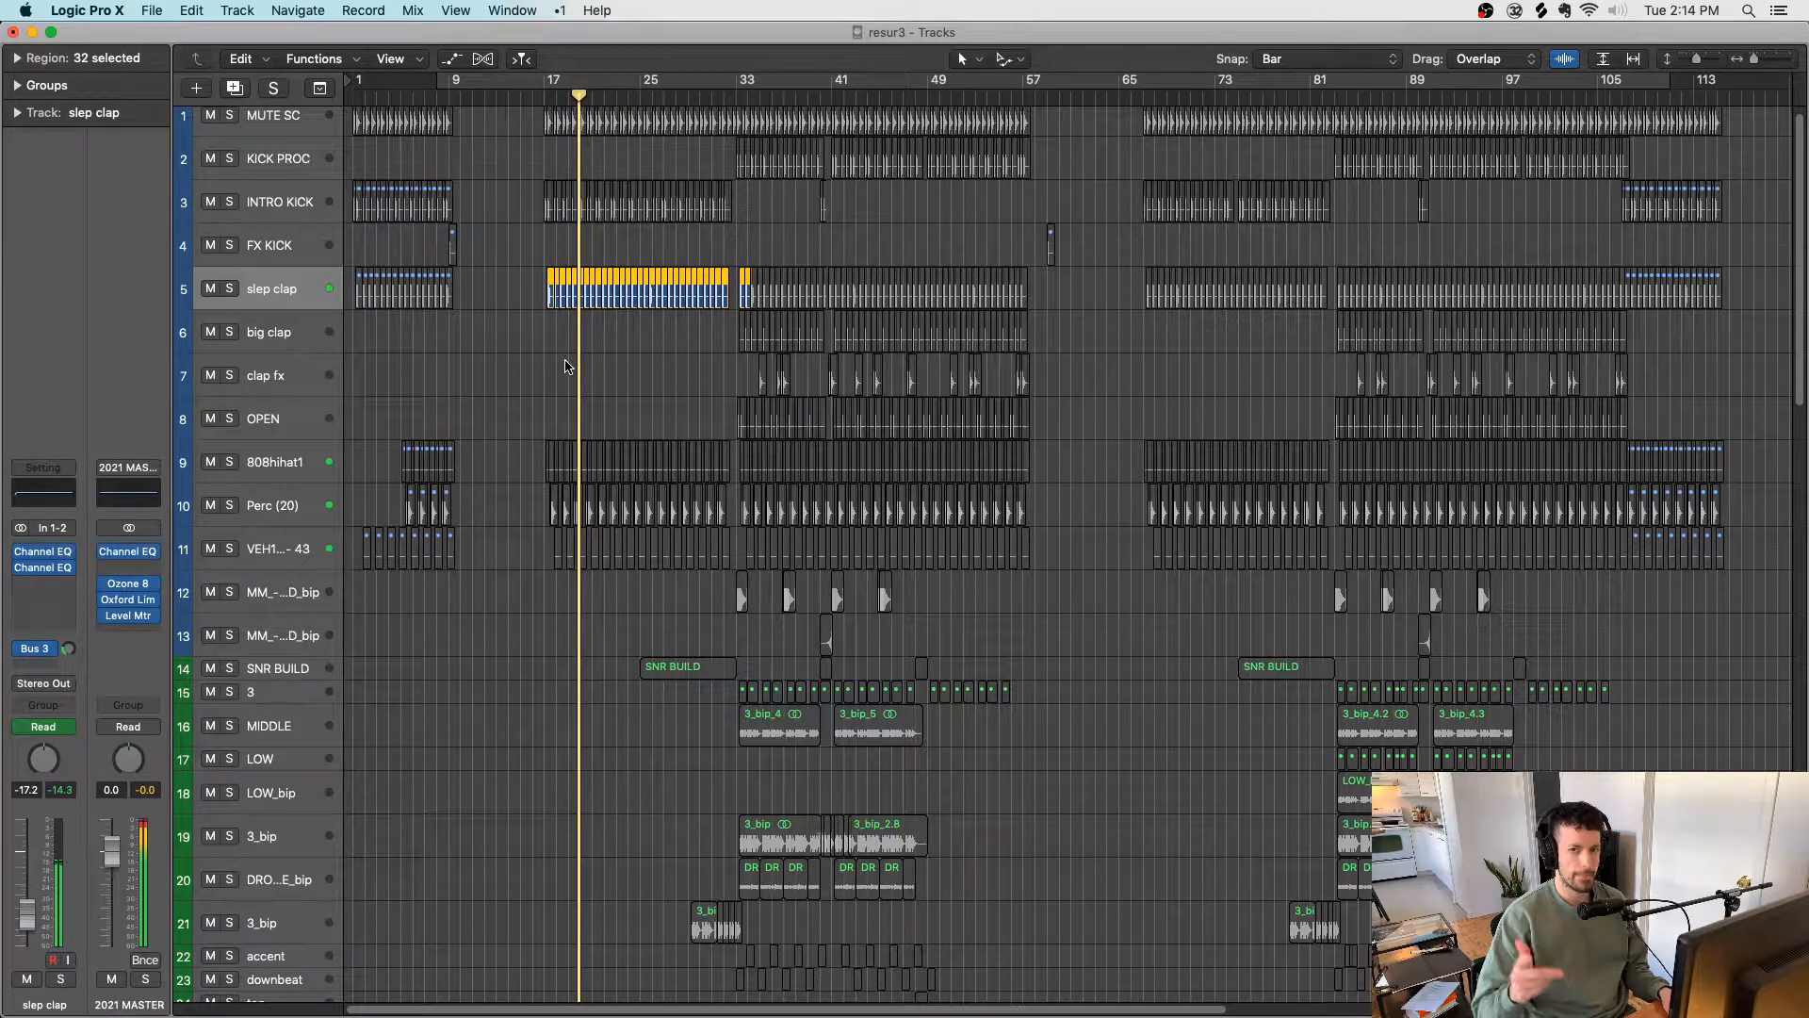
key(ctrl+s)
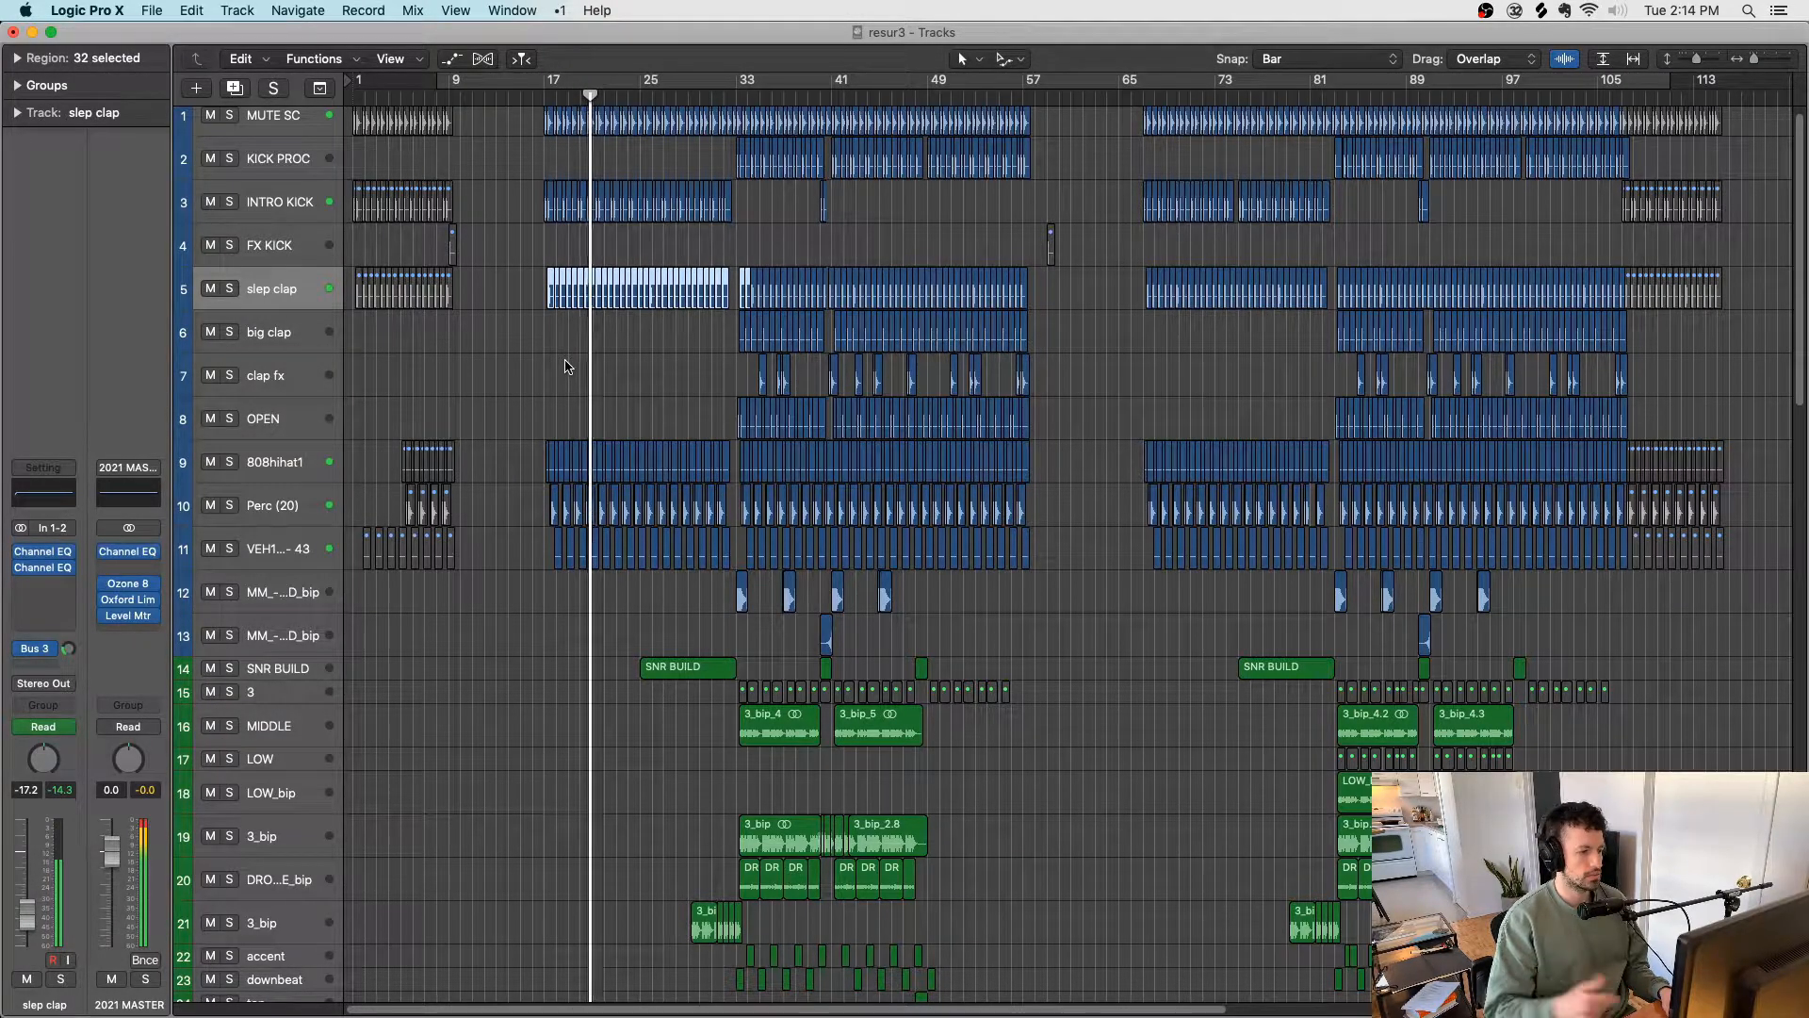
click(566, 368)
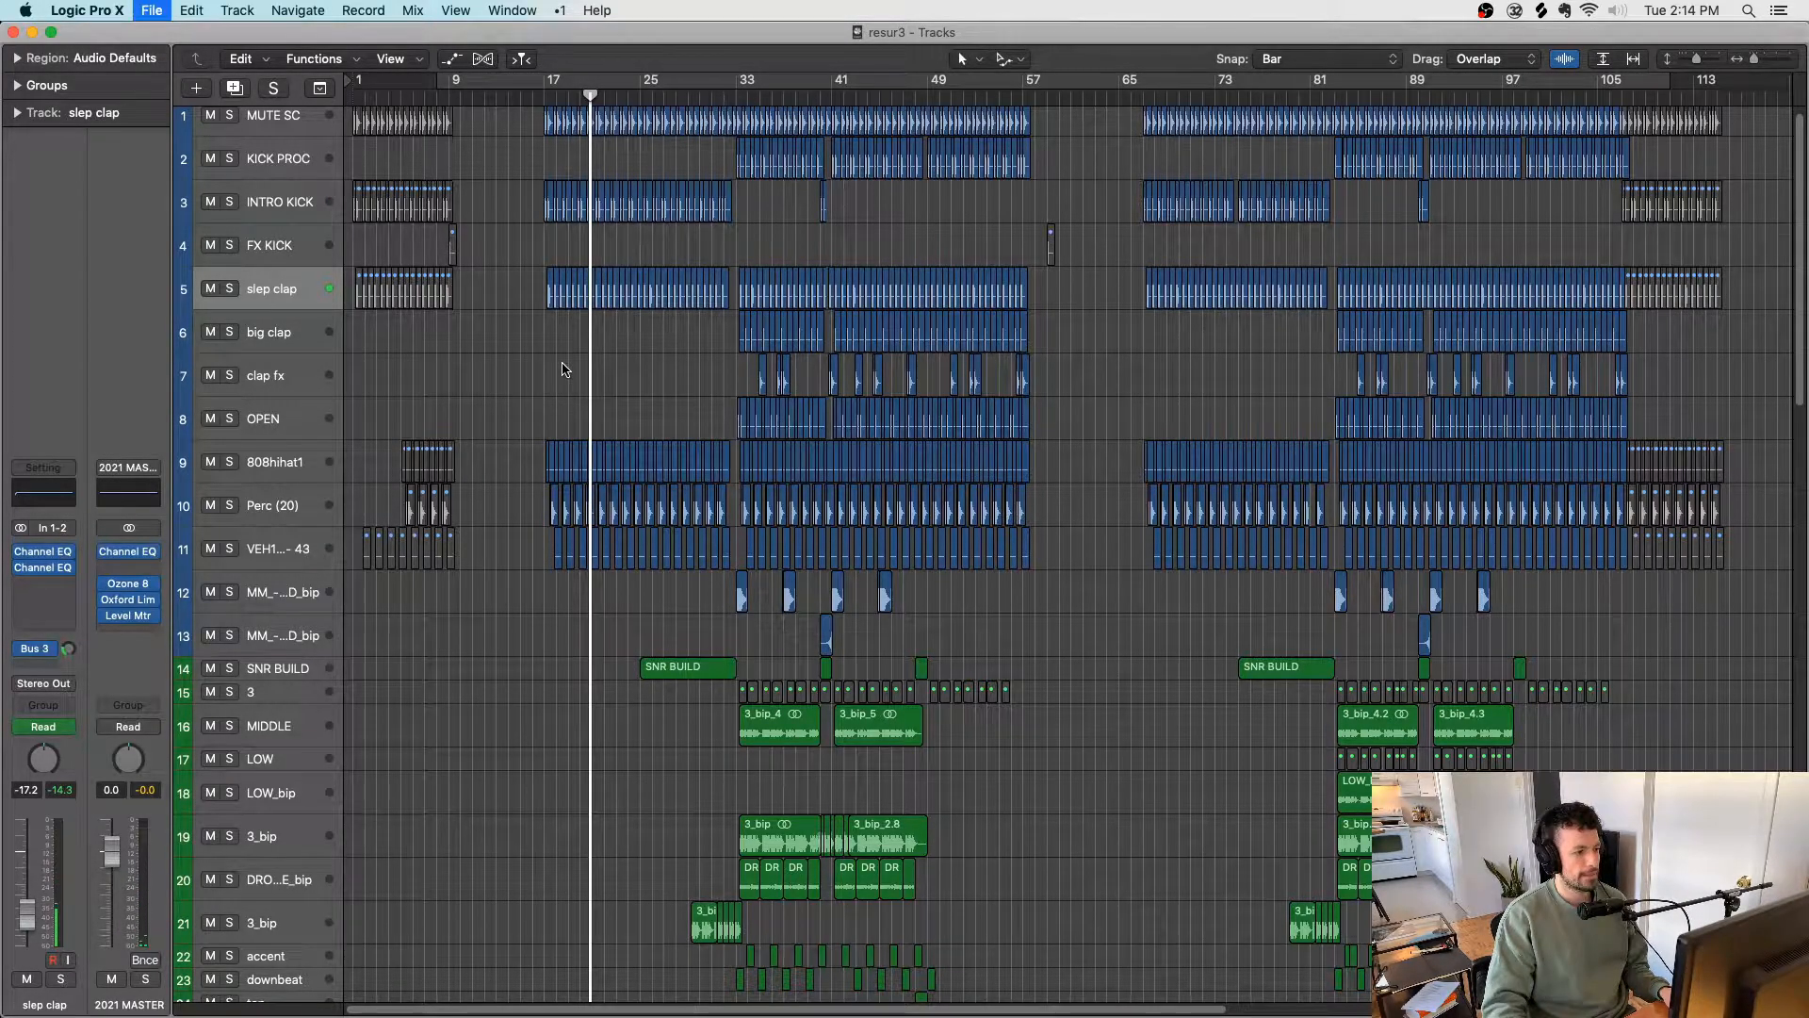
Step: Solo all clap, hi-hat and percussion regions on tracks 5 to 11 between bars 33 and 57 and play from about bar 35
scroll(566, 368, right, 1)
scroll(942, 311, up, 1)
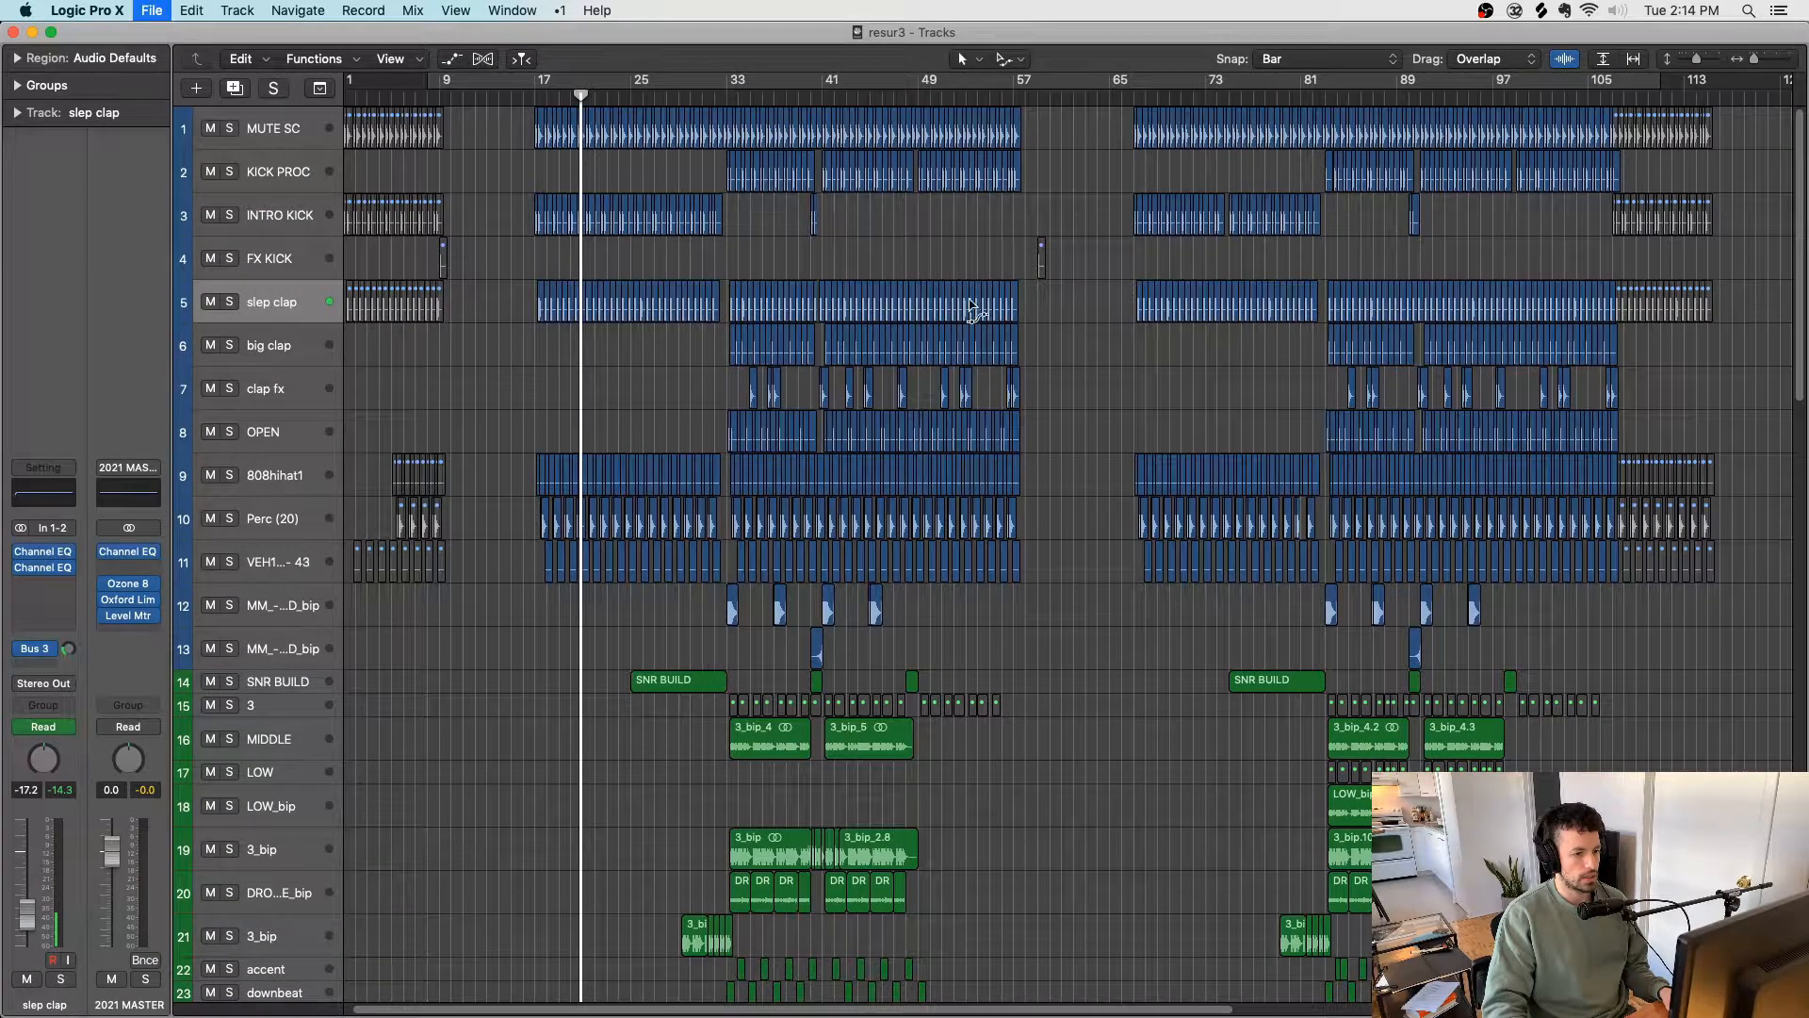
drag(1052, 304, 754, 438)
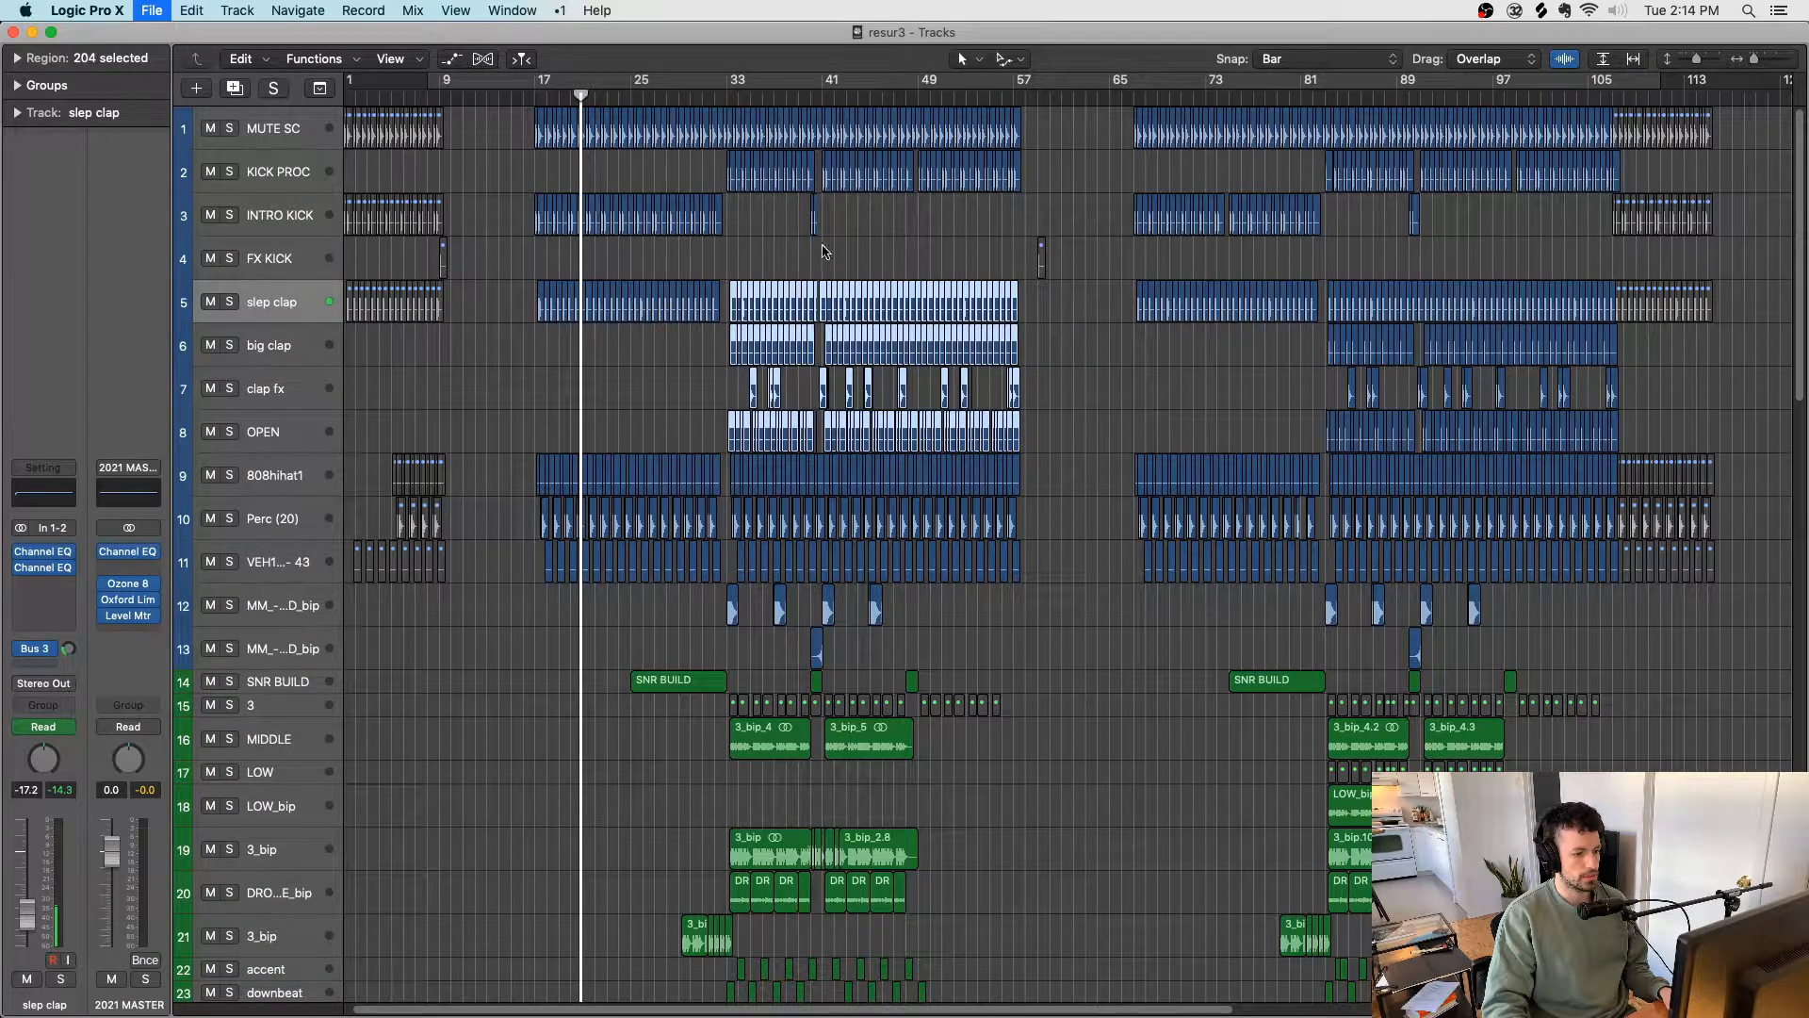
drag(742, 98, 763, 98)
key(ctrl+s)
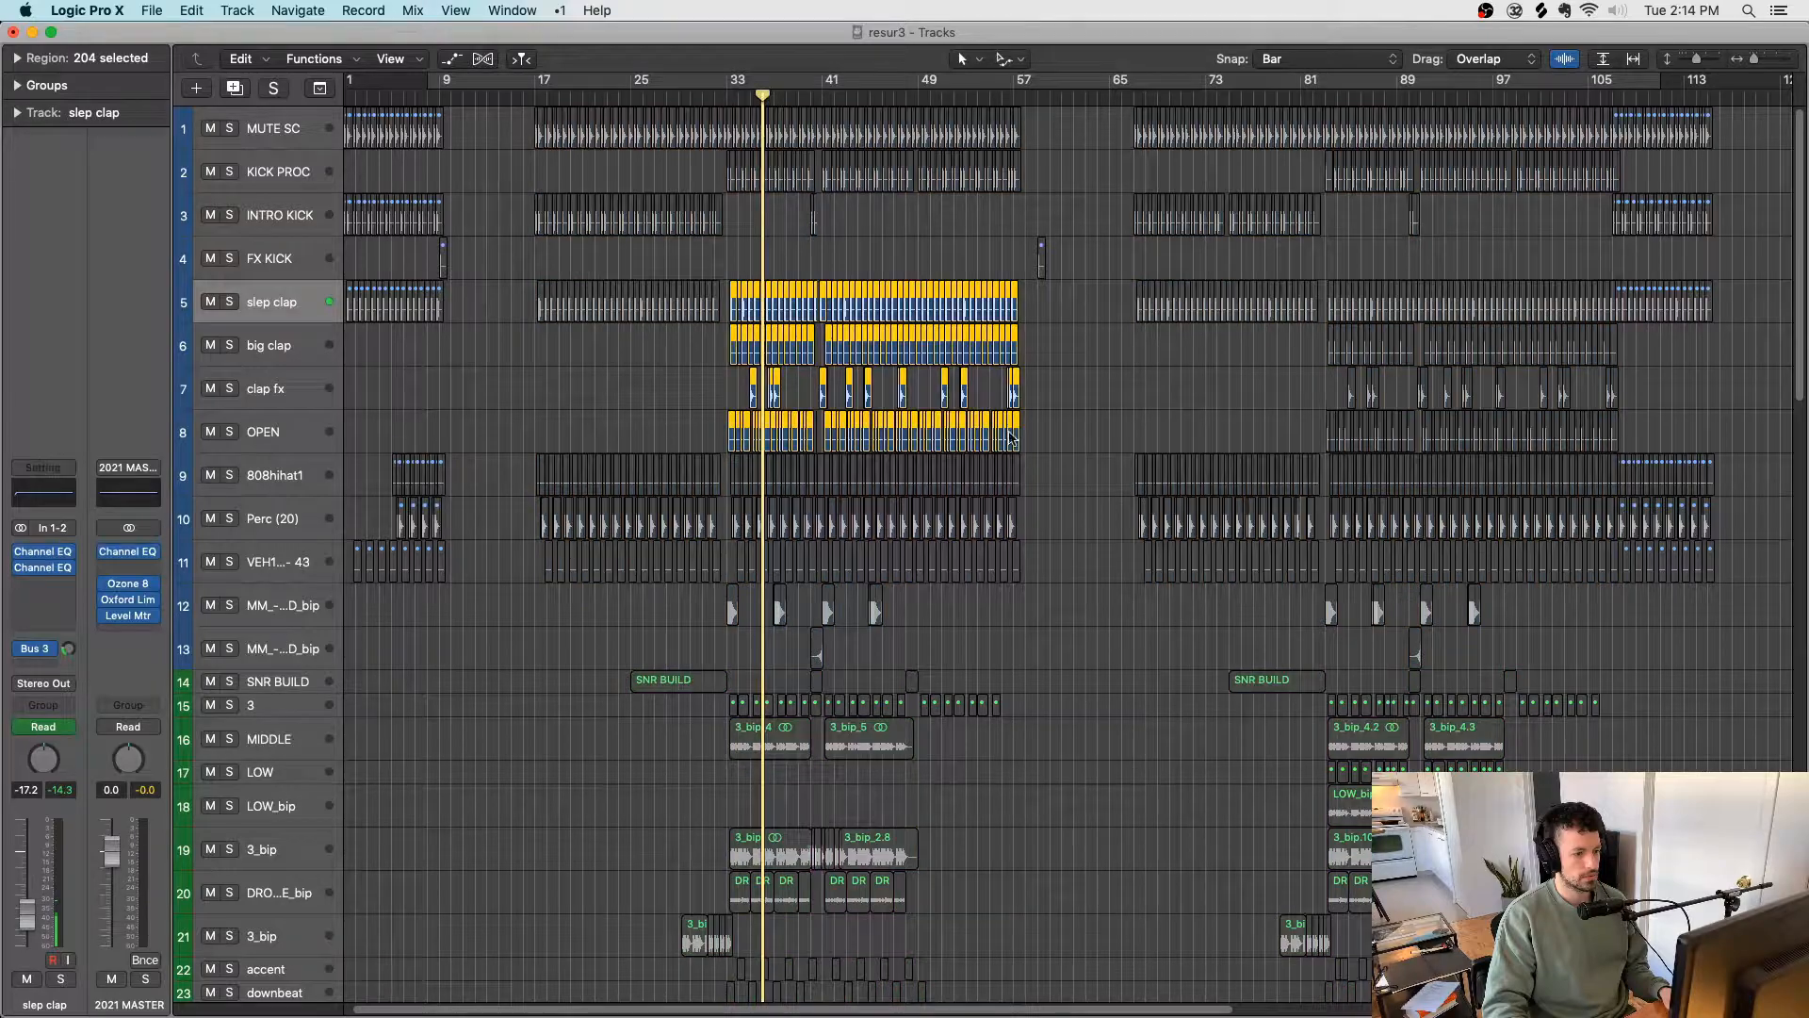
drag(956, 517, 728, 579)
key(space)
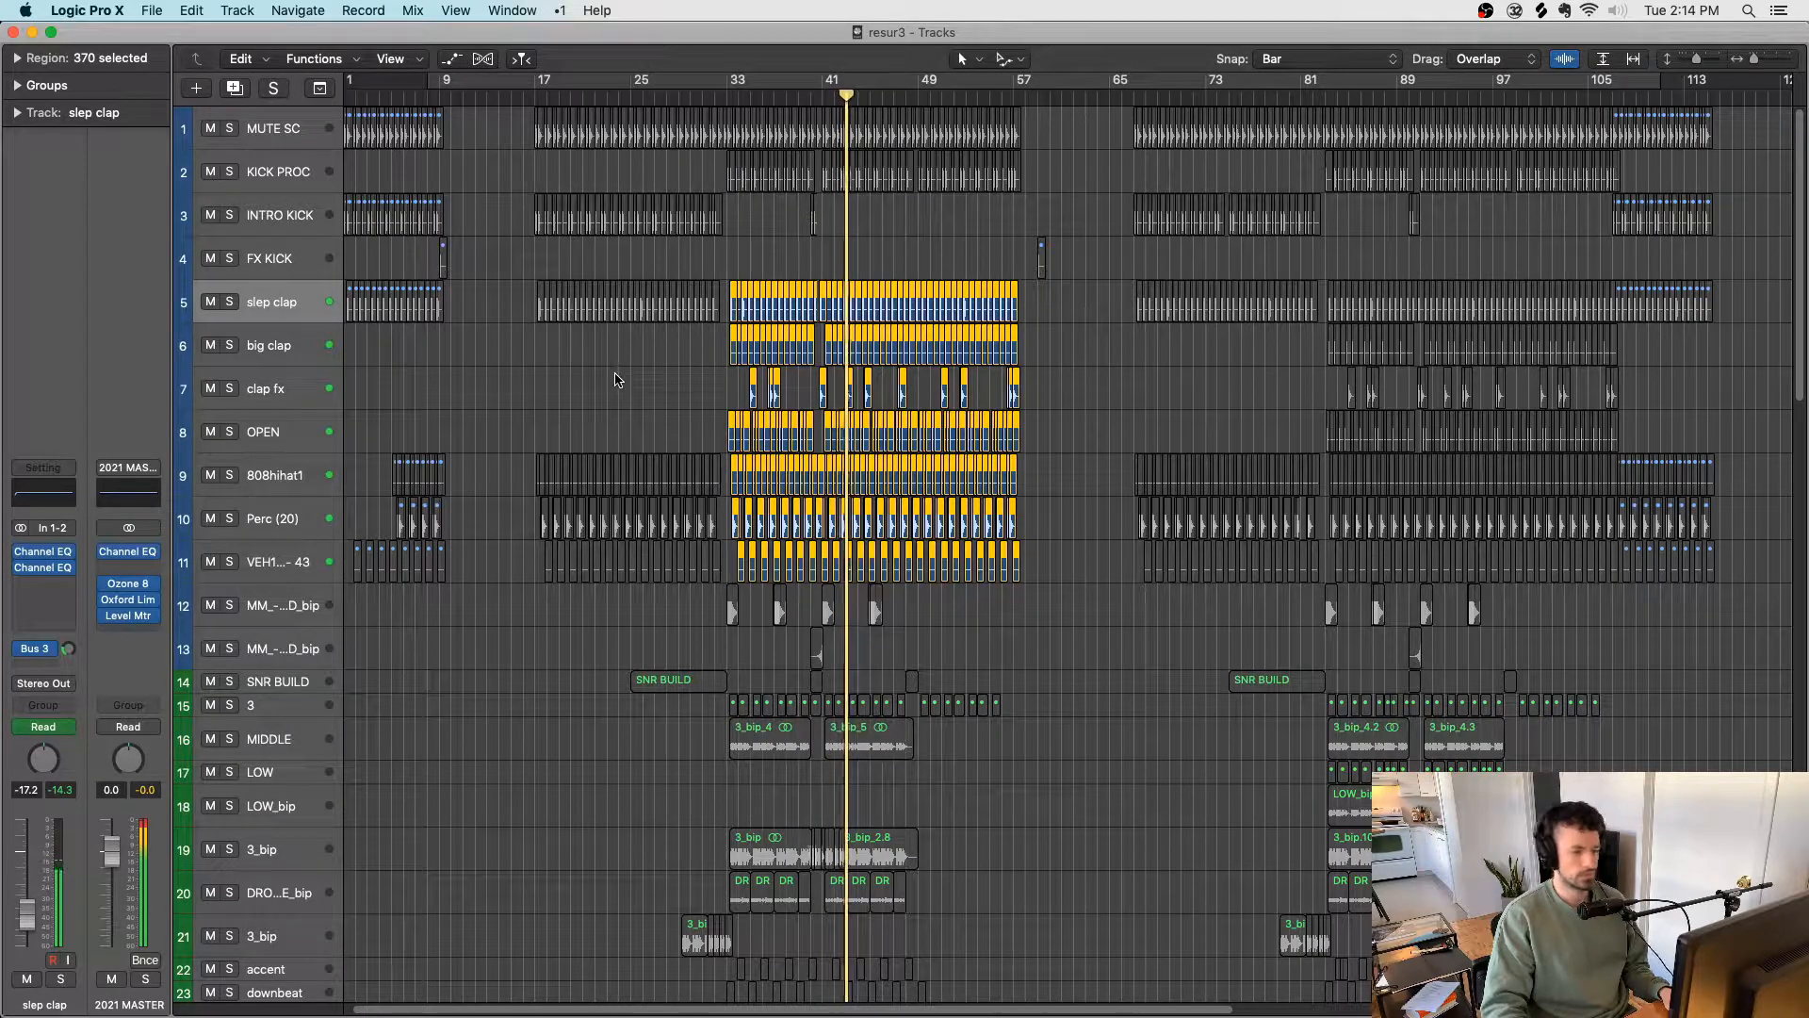
Step: Add the first drop's track 12 regions to the soloed drums, and clear the solo and region selection
drag(665, 617, 1006, 622)
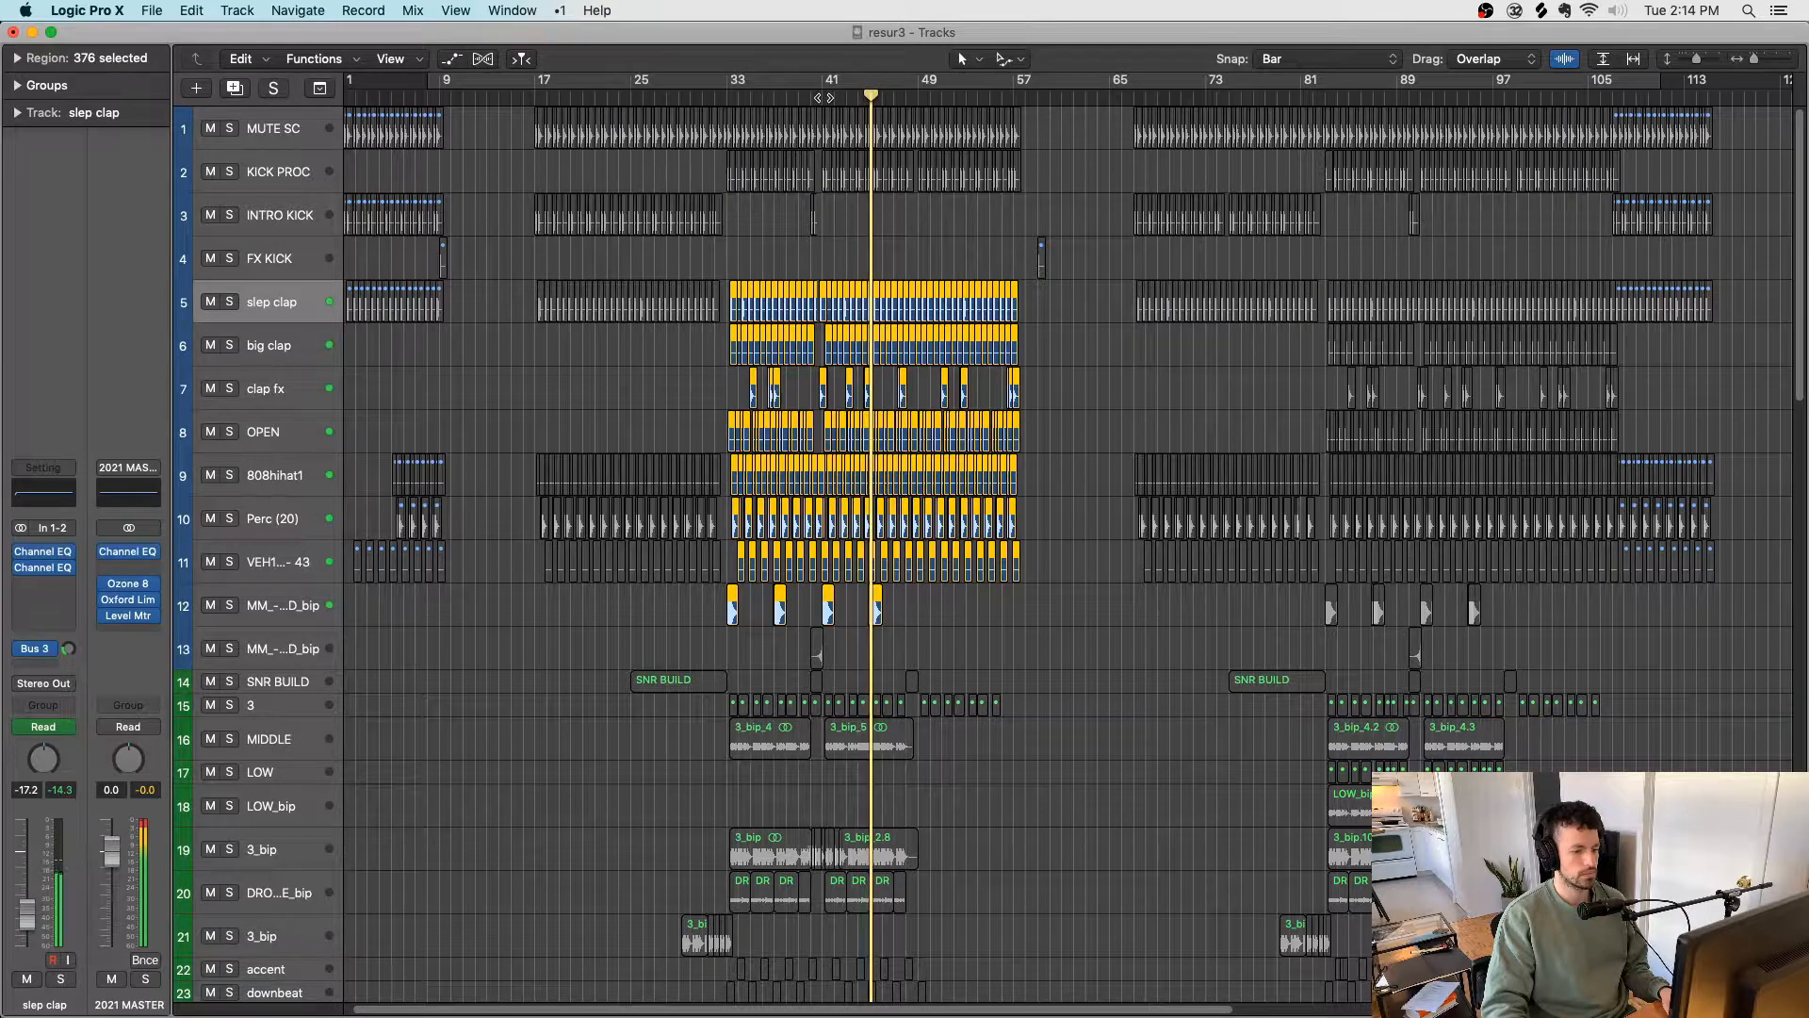
drag(614, 612, 667, 617)
click(612, 619)
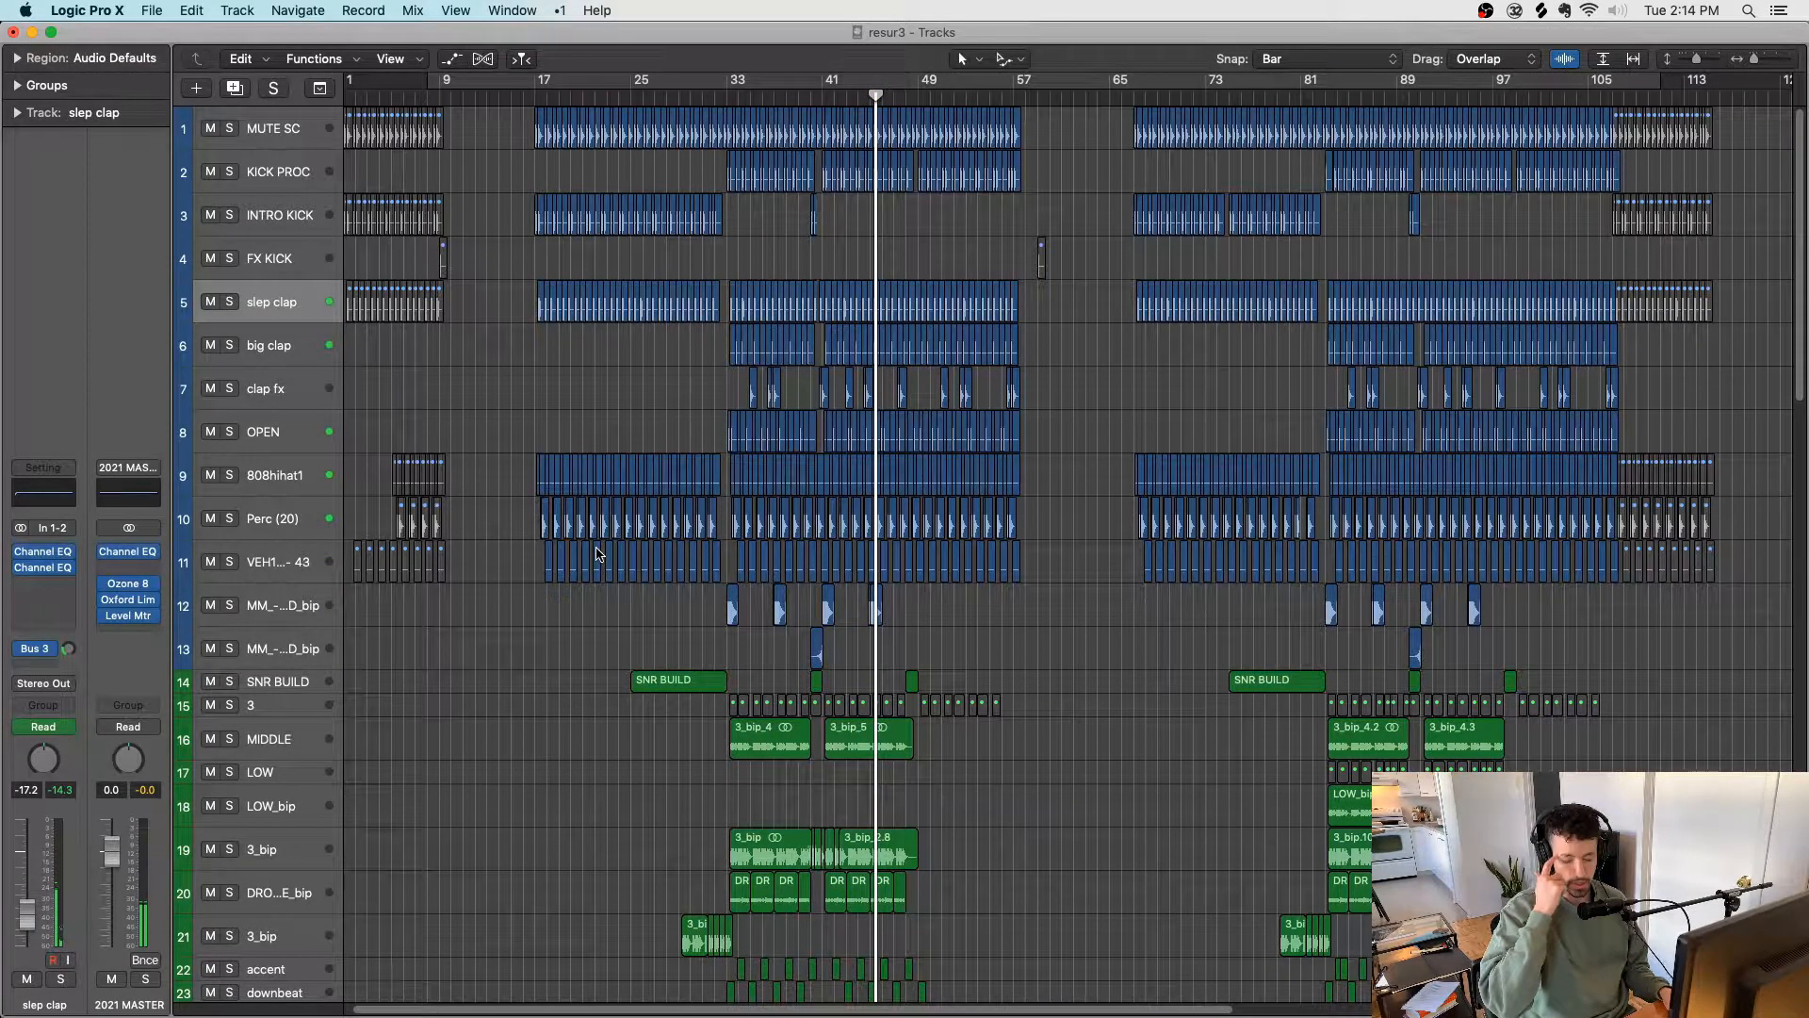
scroll(599, 554, left, 1)
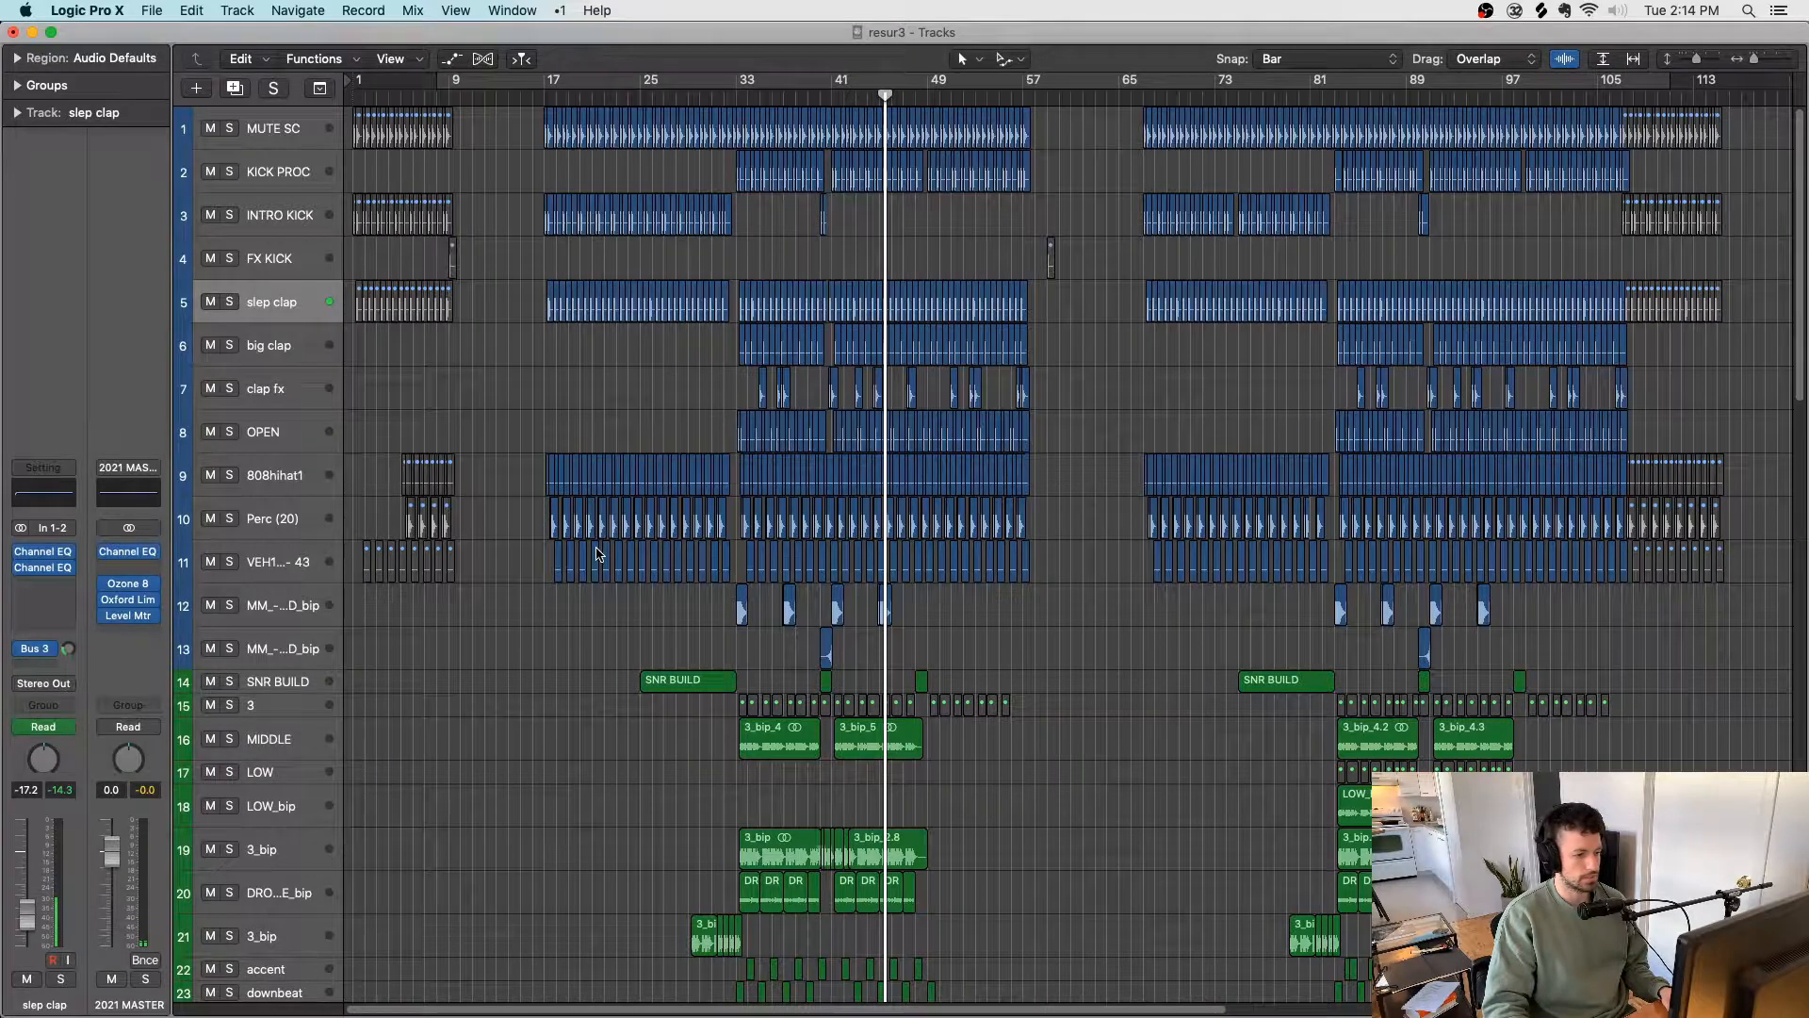
Step: Step through the big clap, clap fx and OPEN tracks to review their channel strips and place in the arrangement
scroll(599, 554, down, 1)
scroll(596, 552, down, 3)
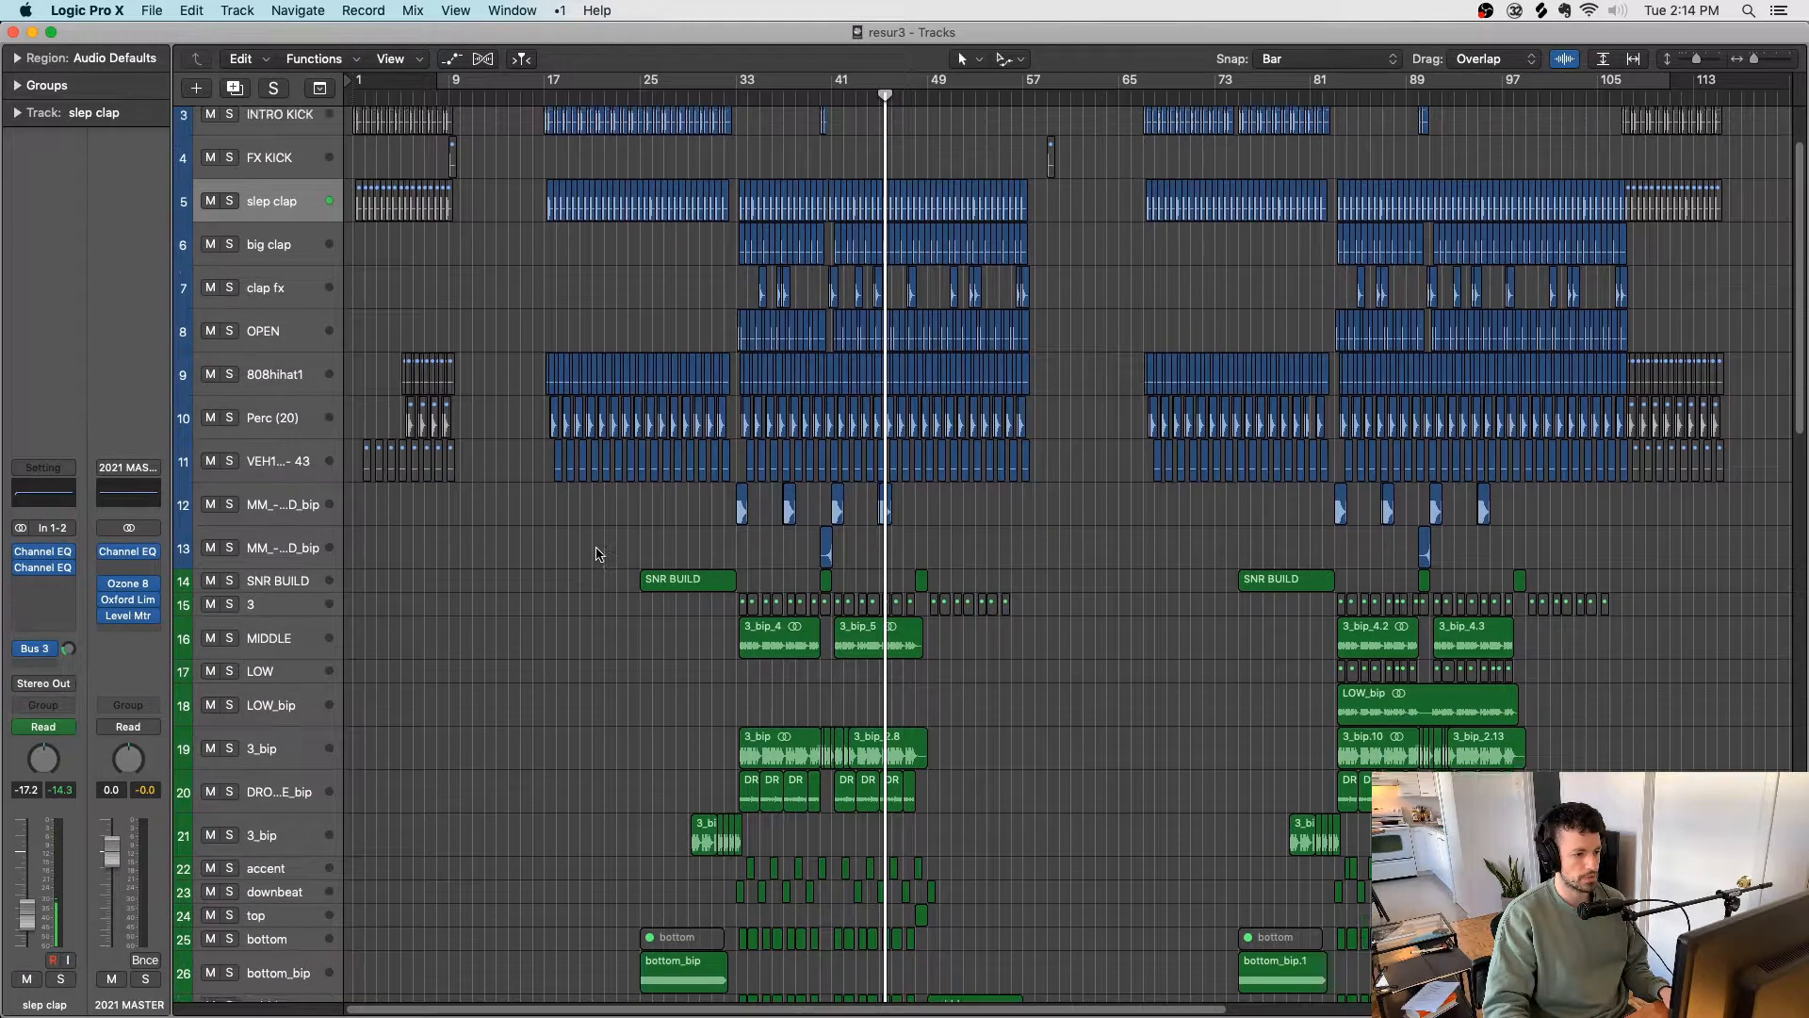
scroll(596, 552, up, 4)
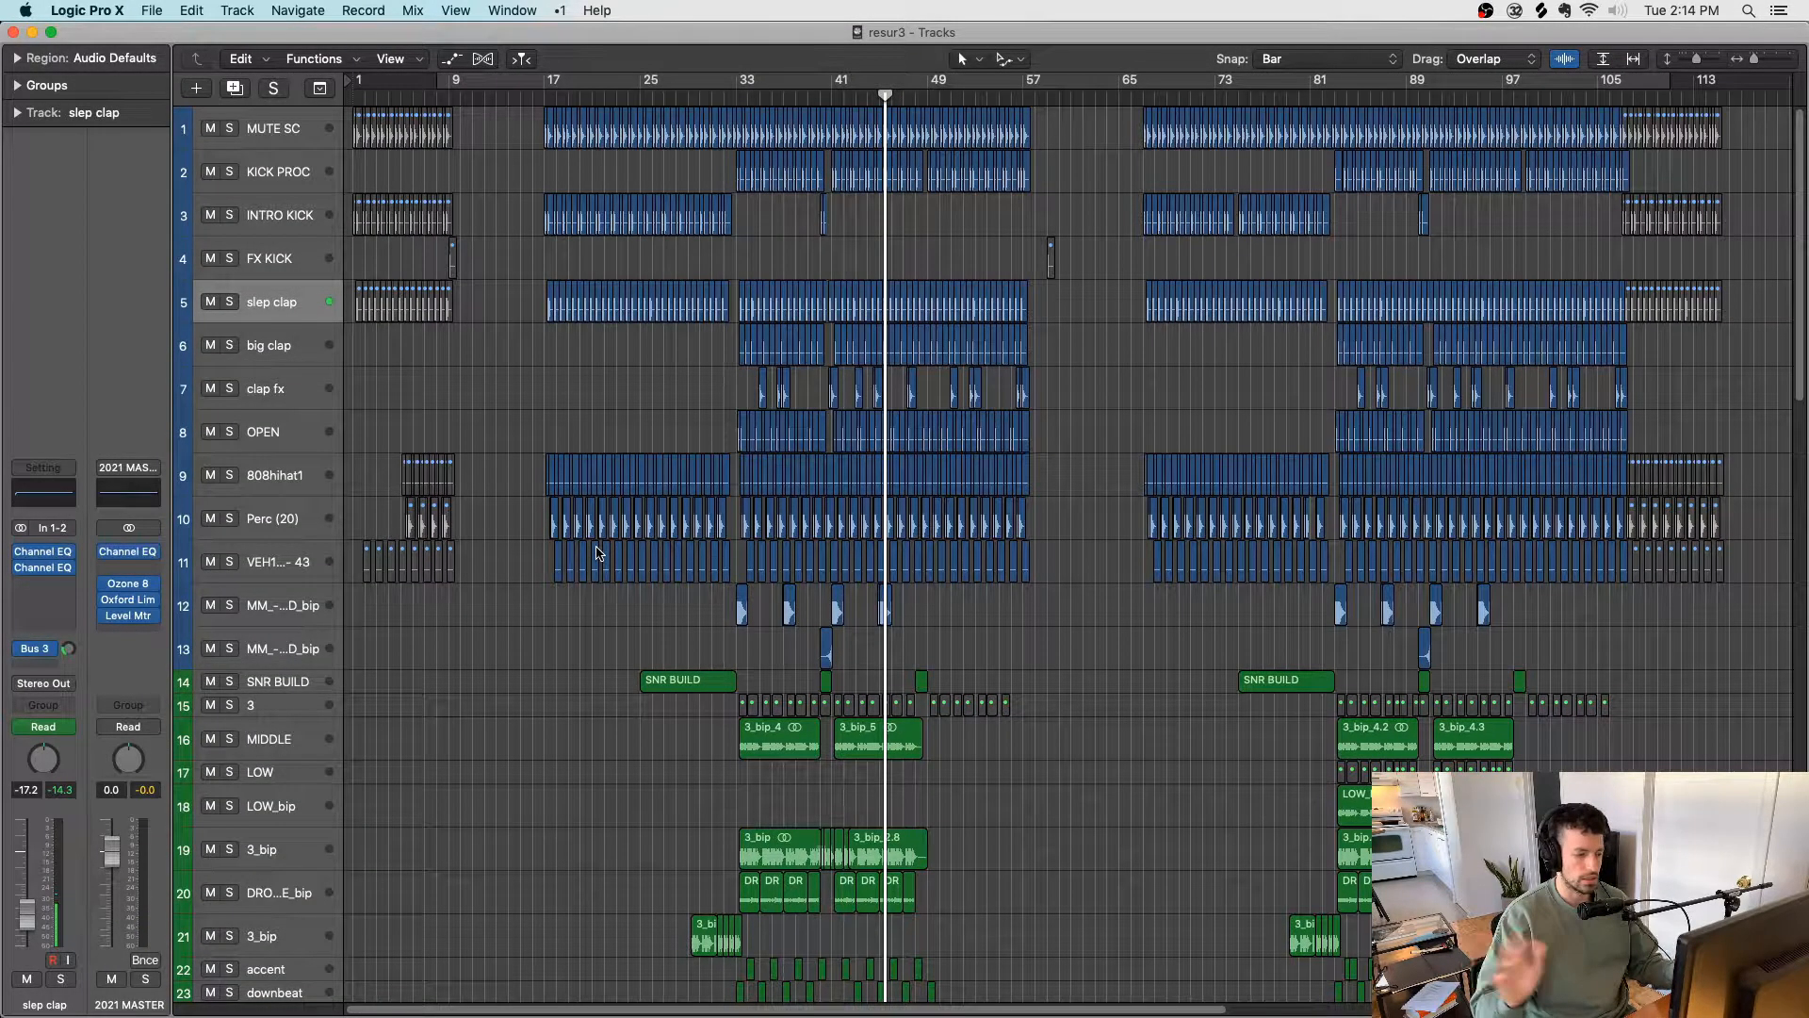
key(Down)
key(Down)
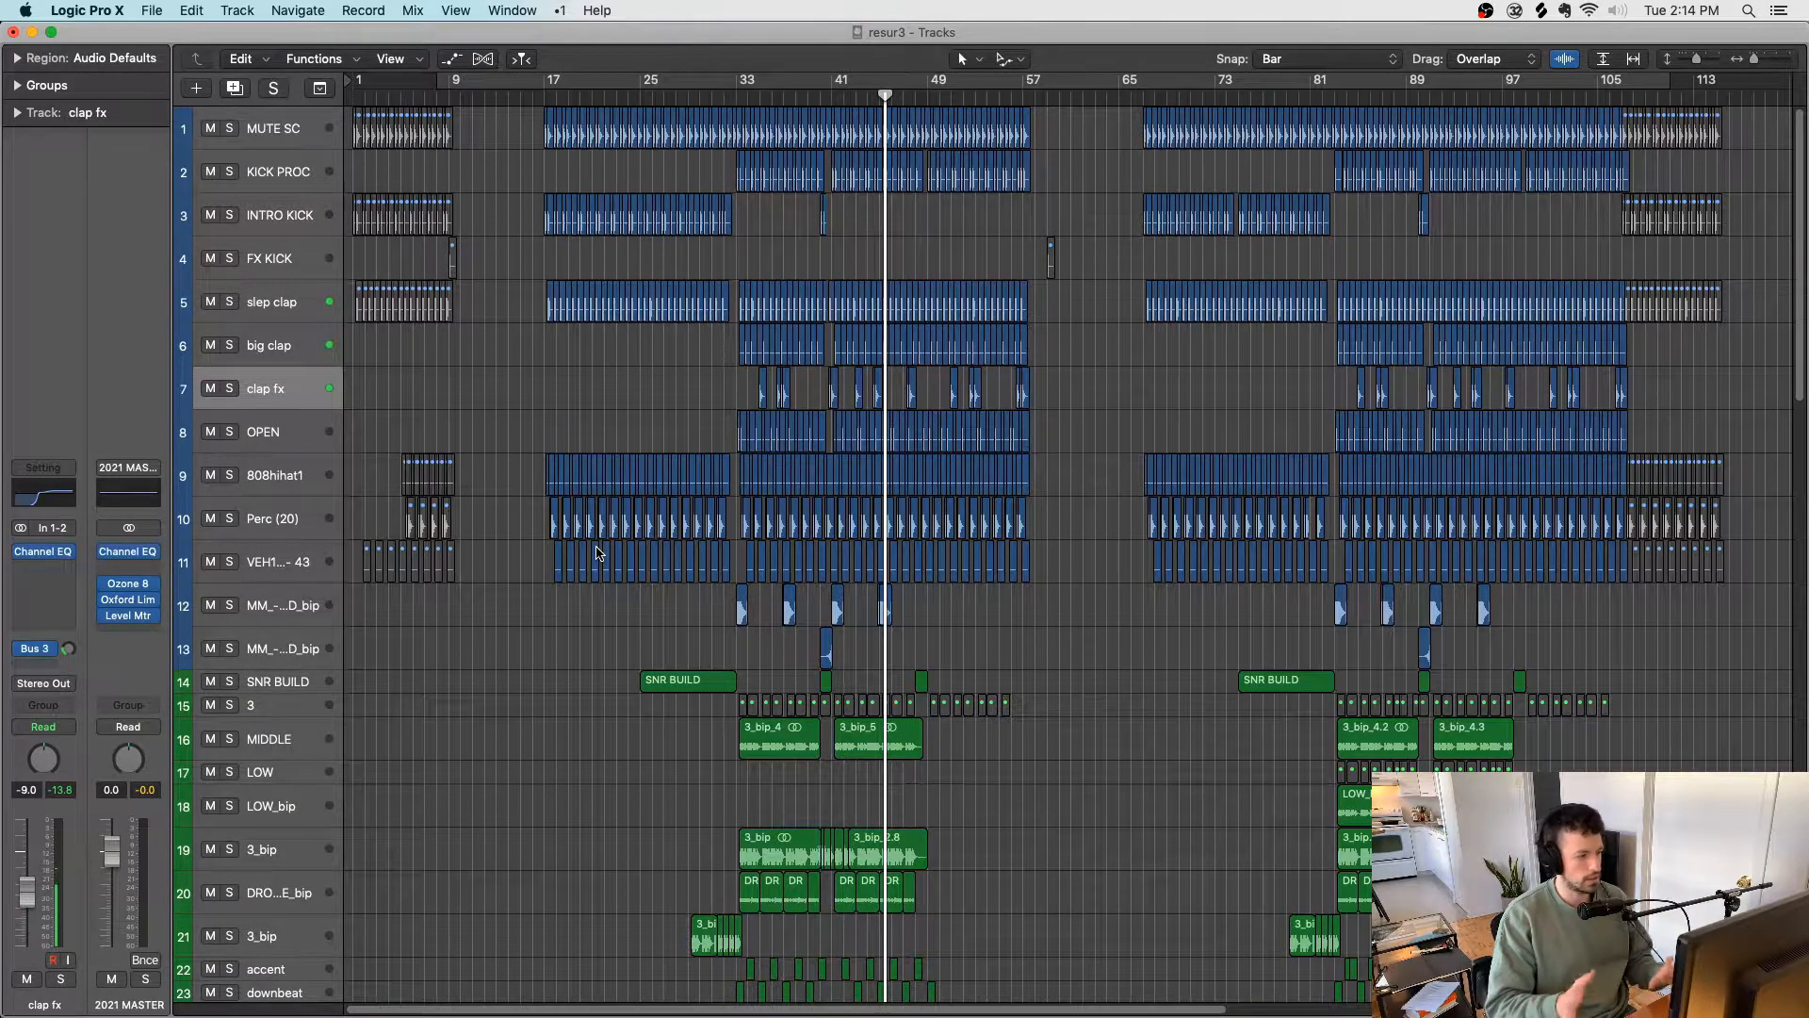
key(Down)
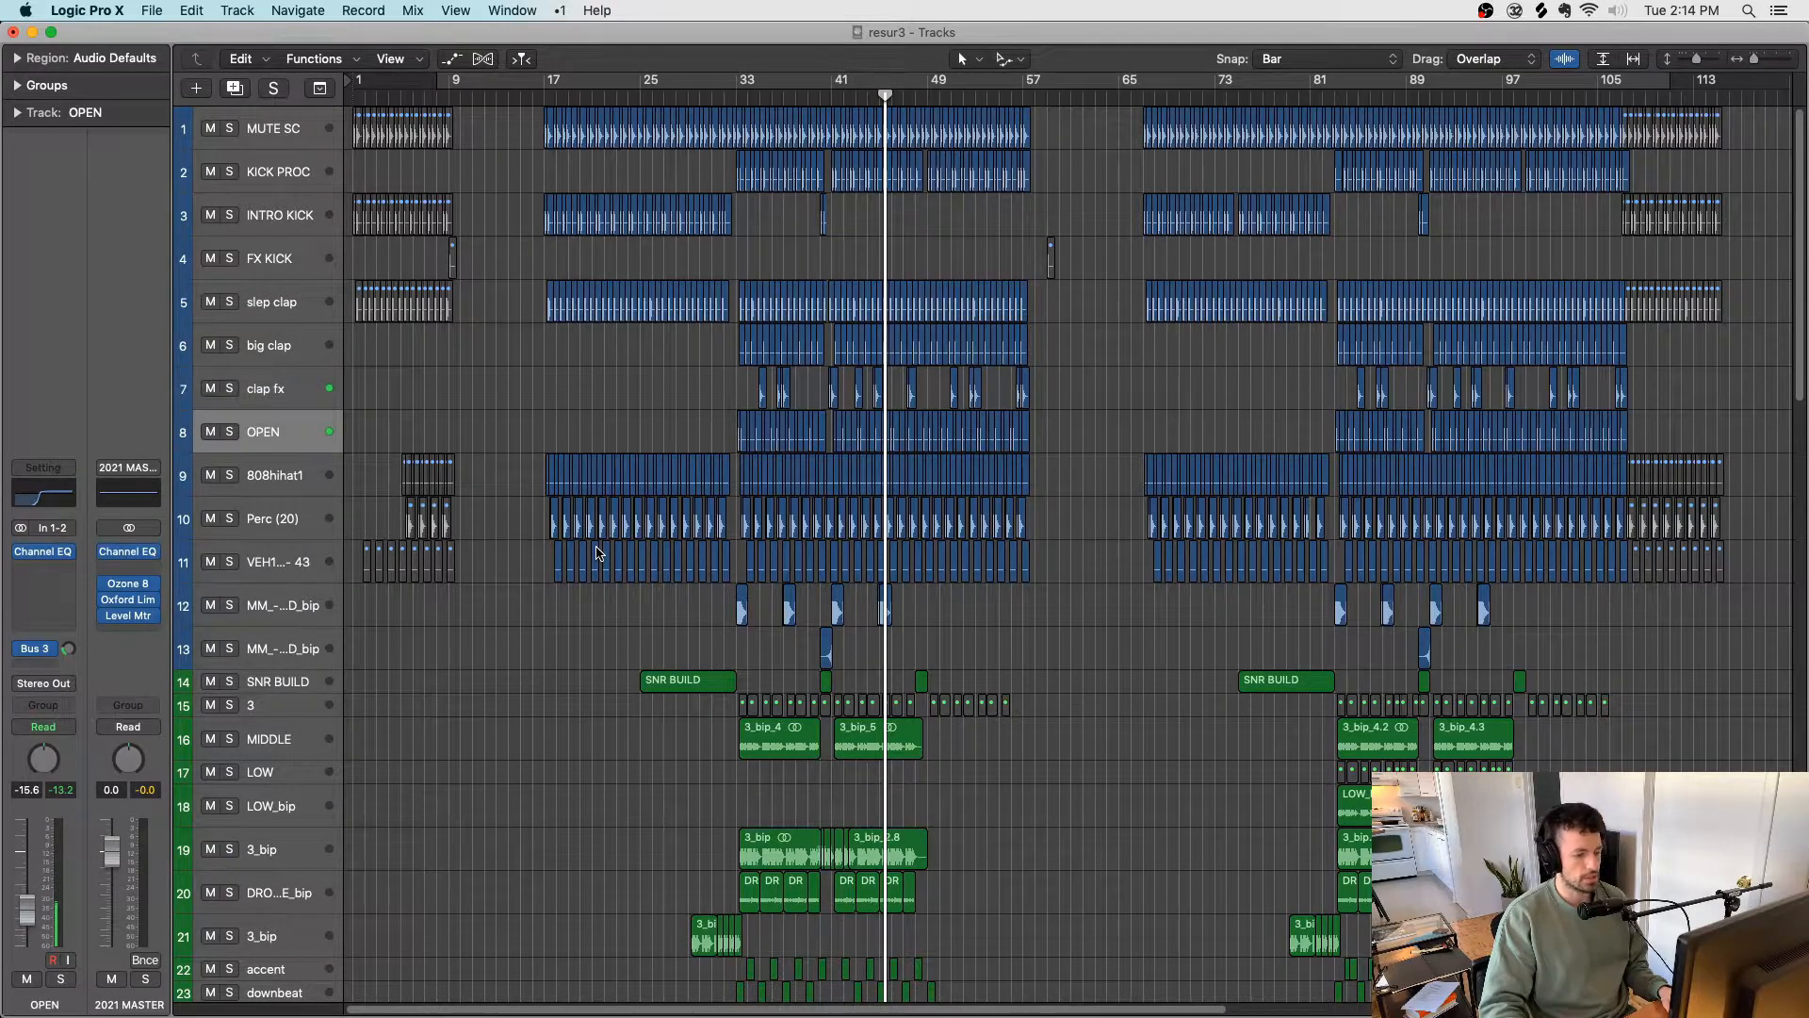
scroll(596, 553, down, 5)
scroll(597, 544, up, 2)
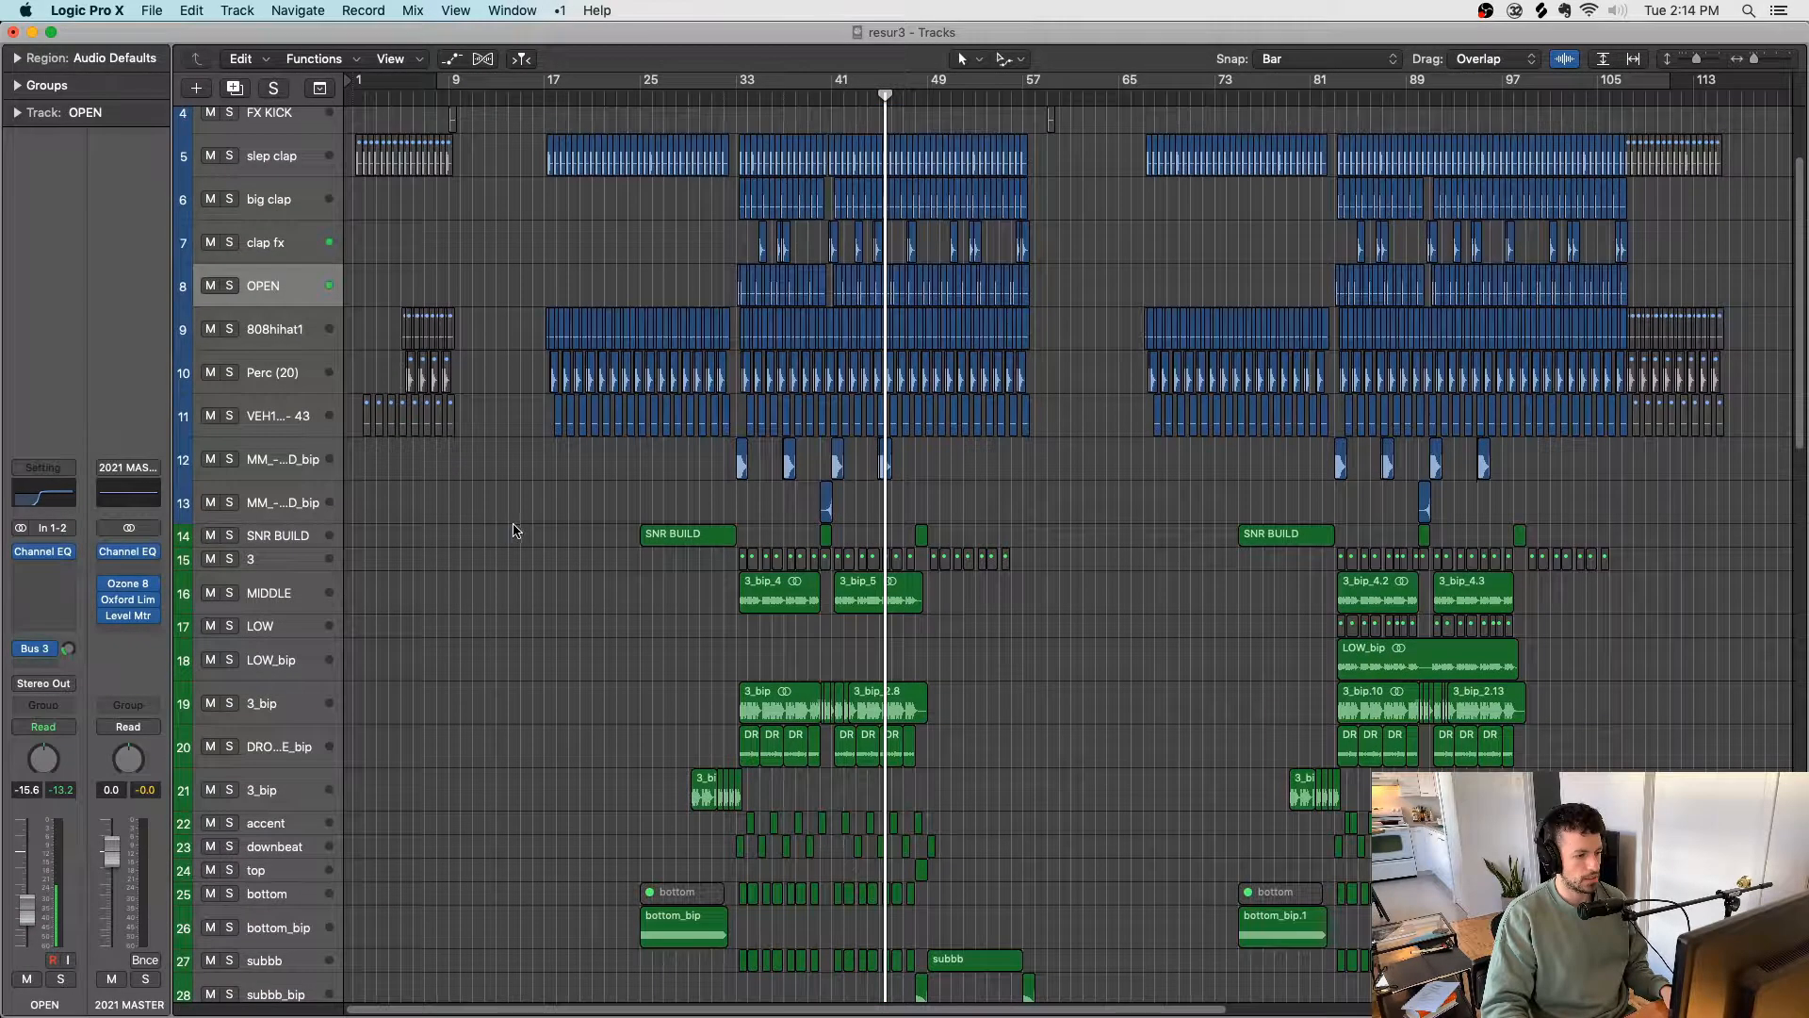
Step: Look over the synth, bass and vocal tracks below the drums and save the project
scroll(666, 569, down, 1)
drag(565, 591, 857, 595)
scroll(589, 589, down, 20)
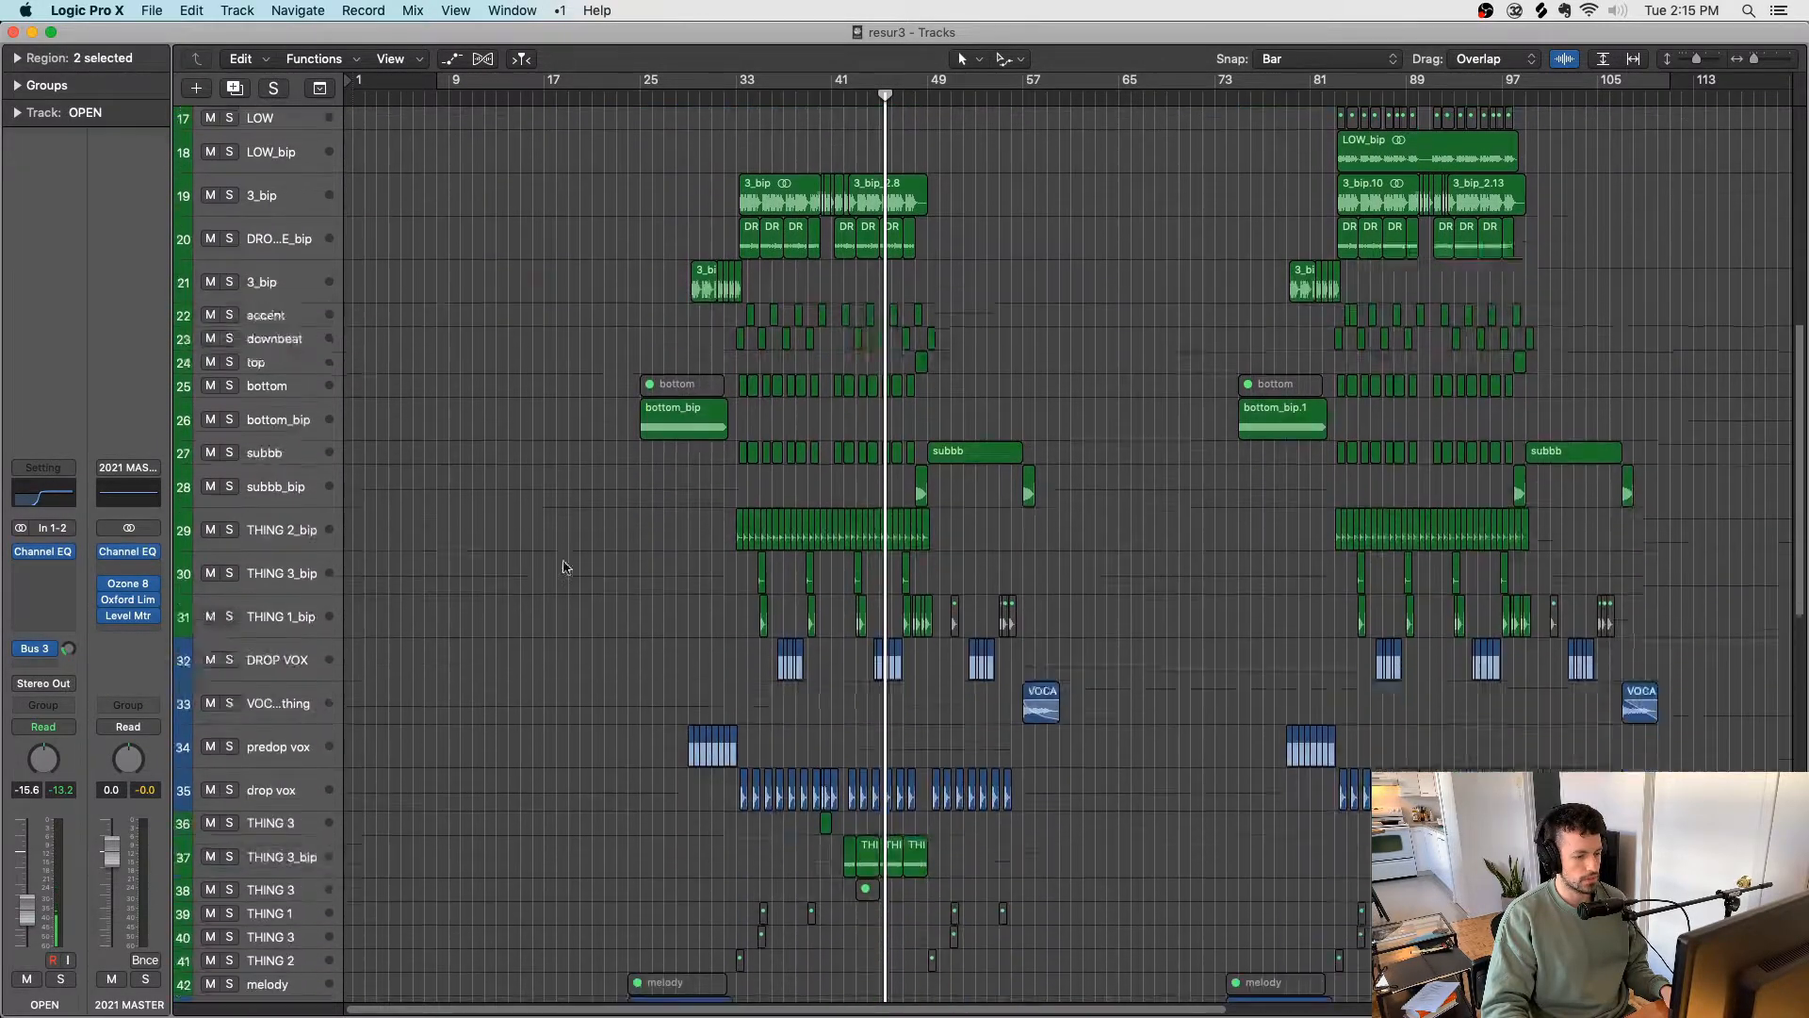
scroll(519, 529, up, 20)
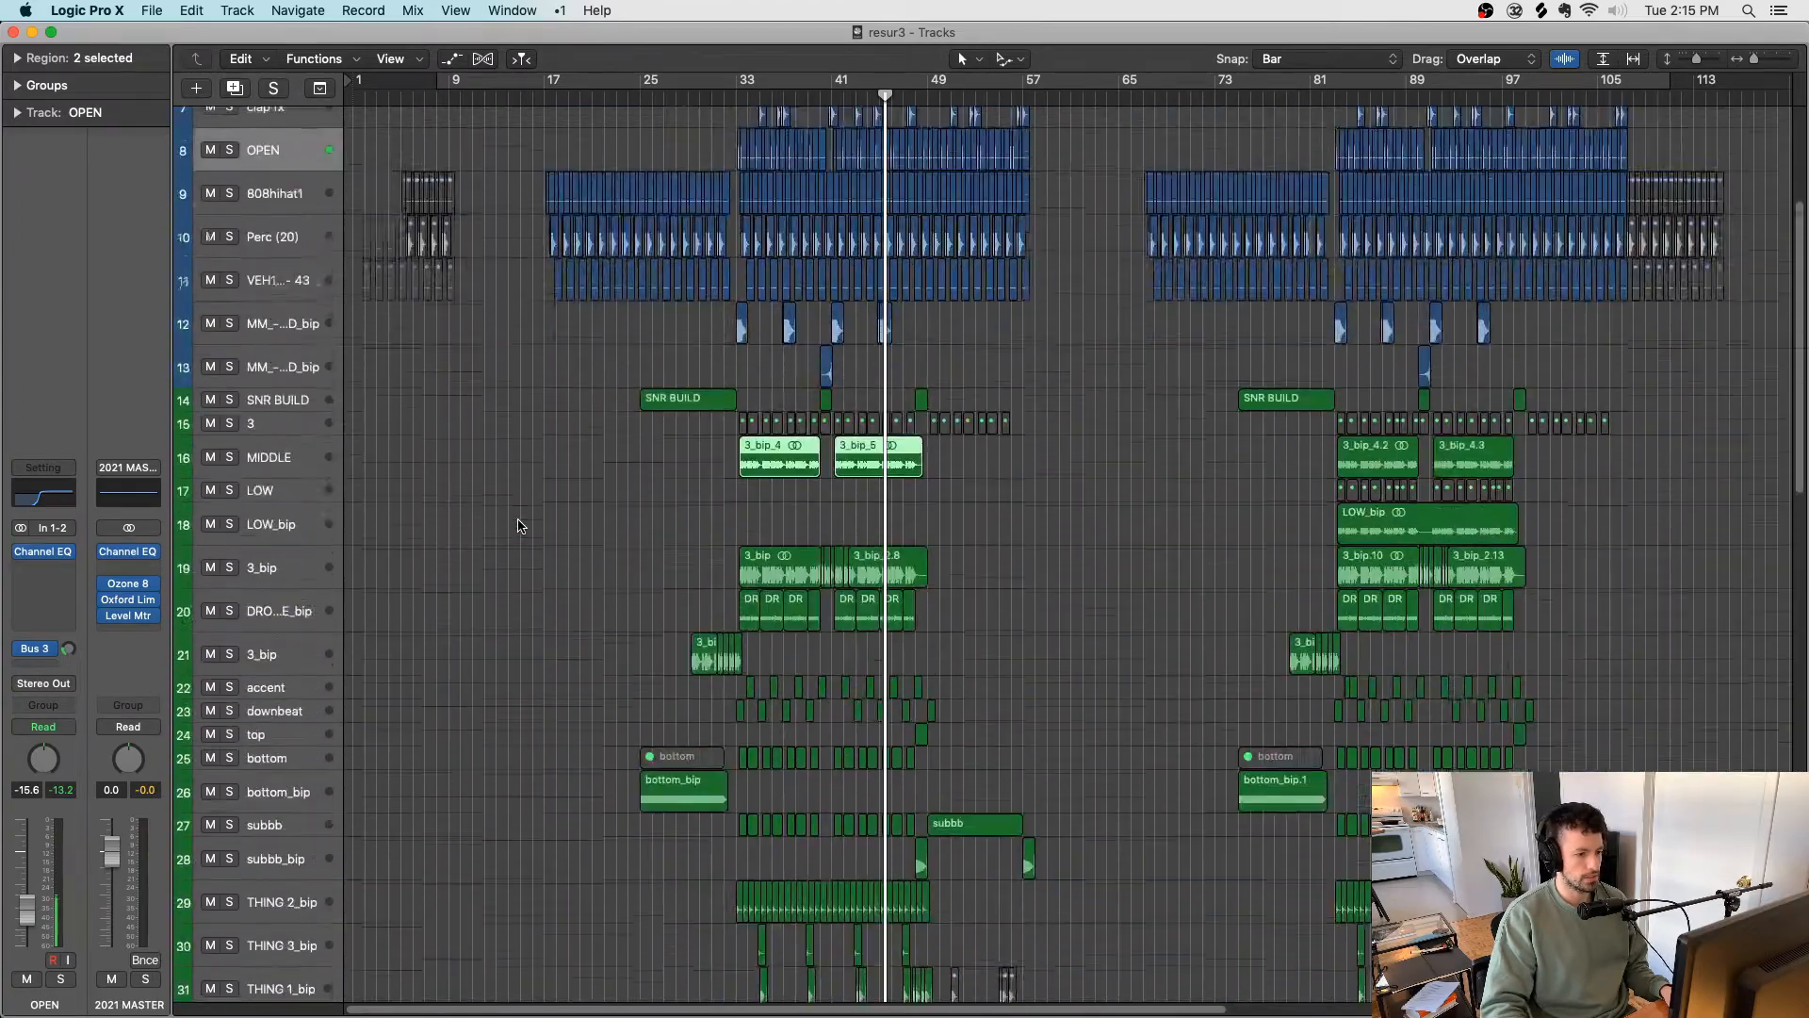
scroll(520, 528, down, 2)
scroll(534, 515, down, 1)
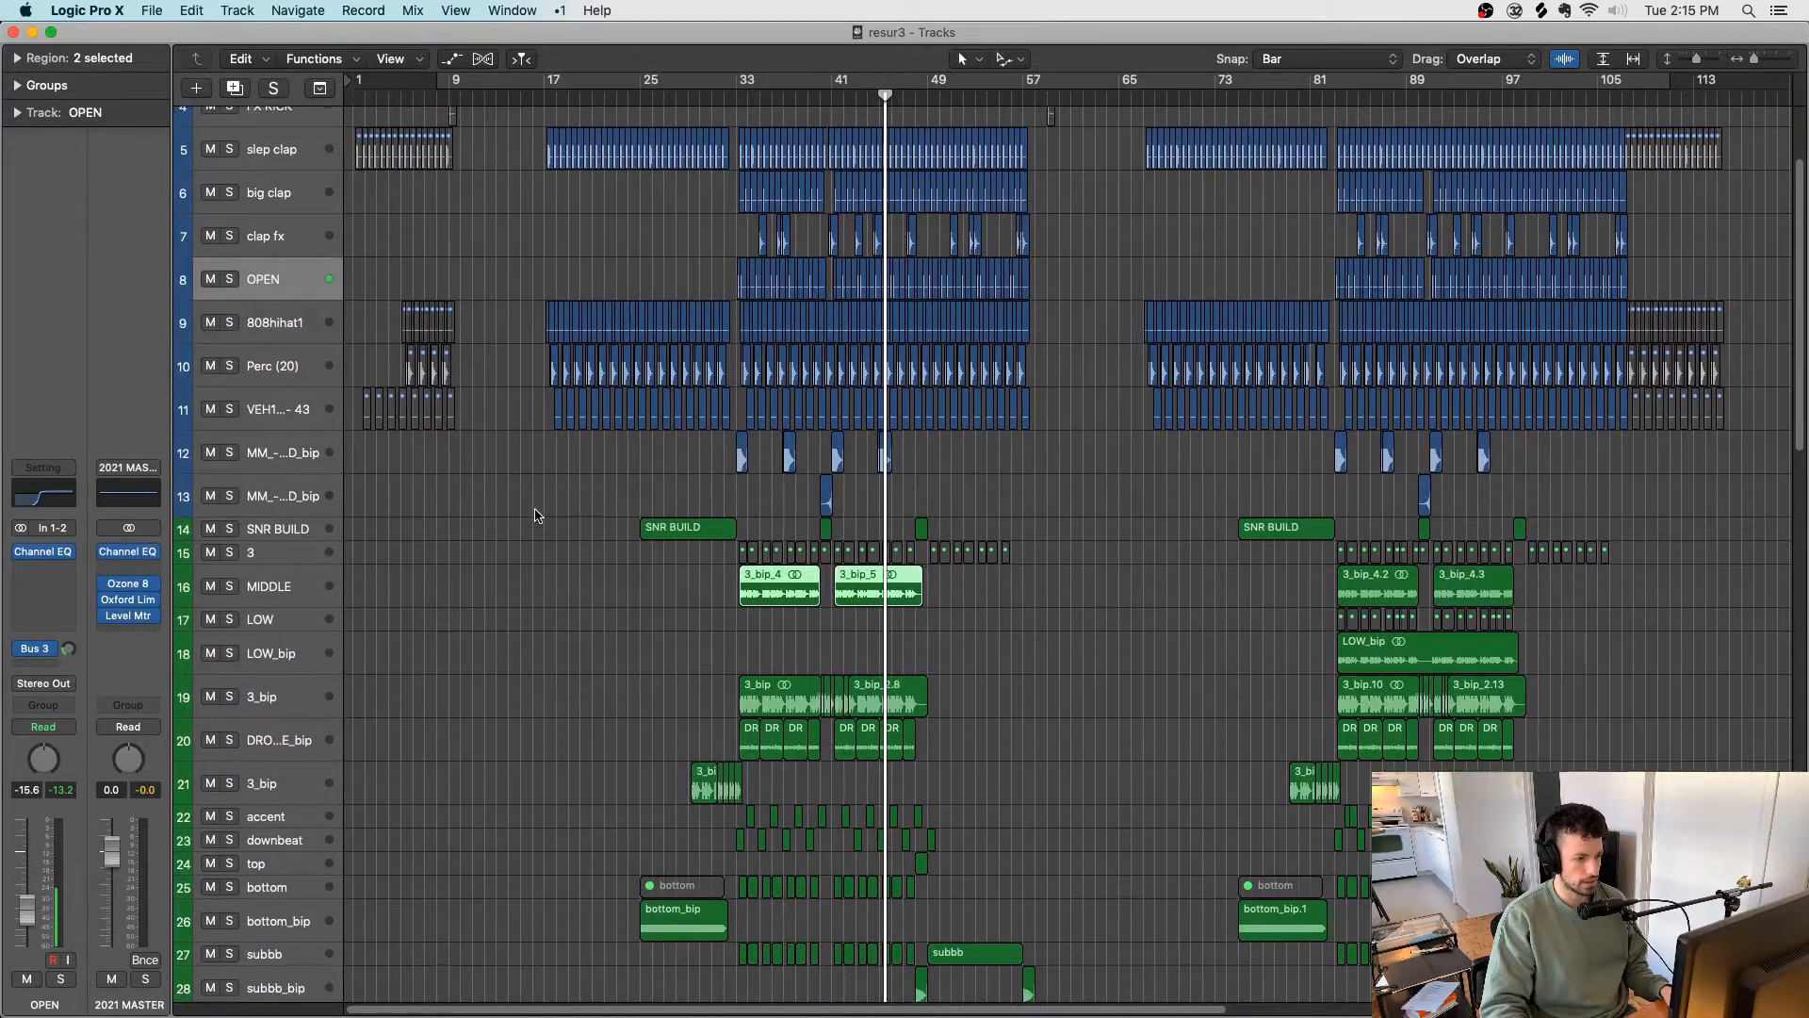
click(538, 519)
scroll(513, 525, down, 1)
key(super+s)
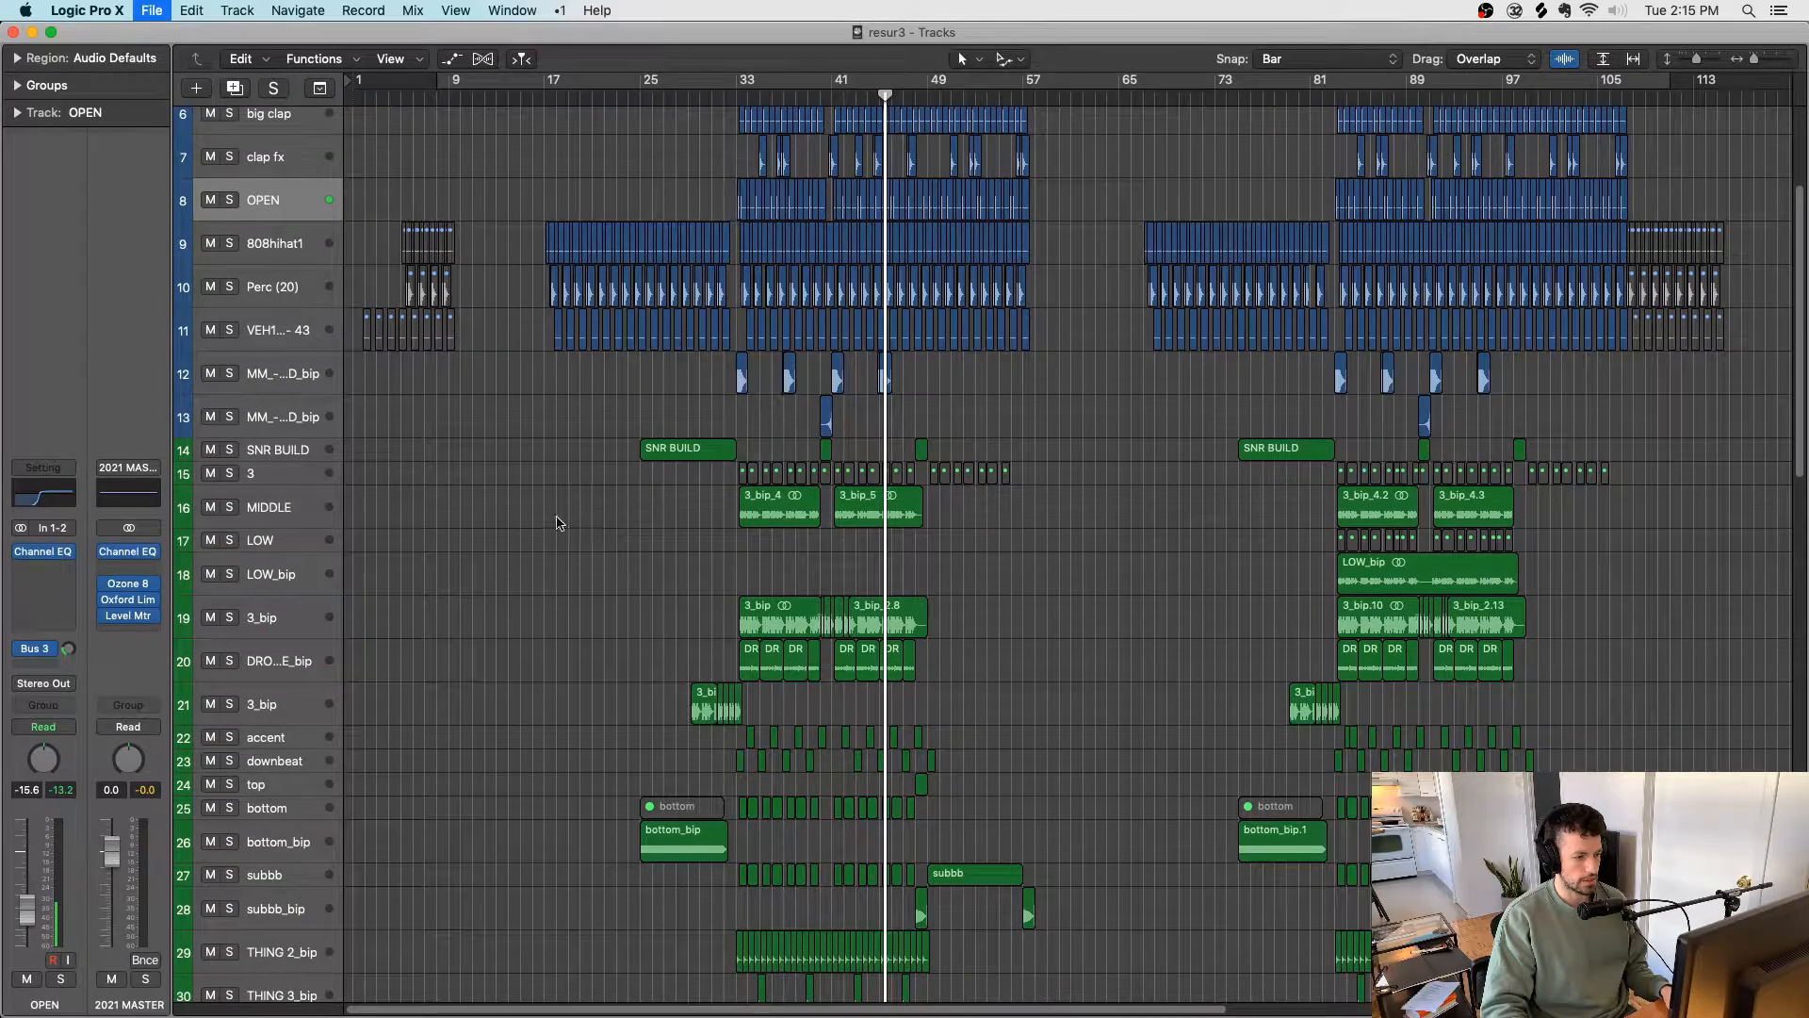
Step: Select the first drop's regions on the MIDDLE track and the 3_bip track 19, and save the project
drag(542, 520, 919, 528)
scroll(921, 541, down, 3)
key(super+s)
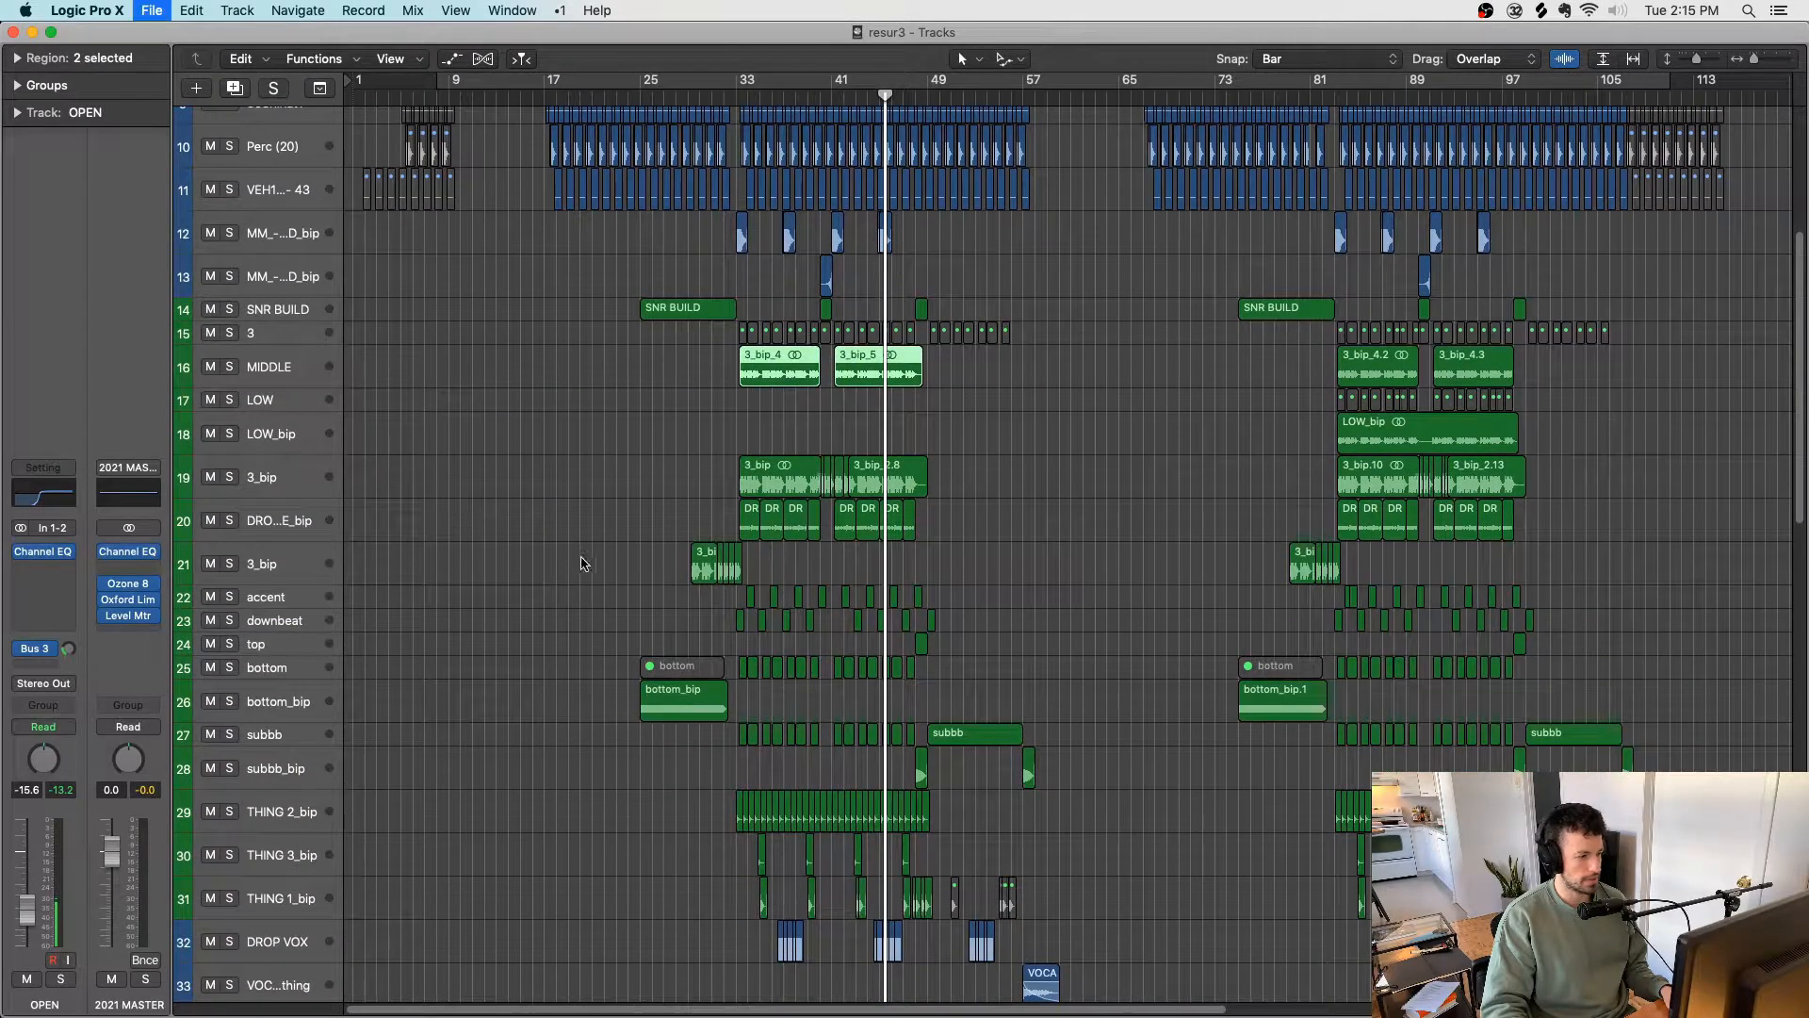
click(273, 481)
drag(525, 489, 984, 353)
key(super+s)
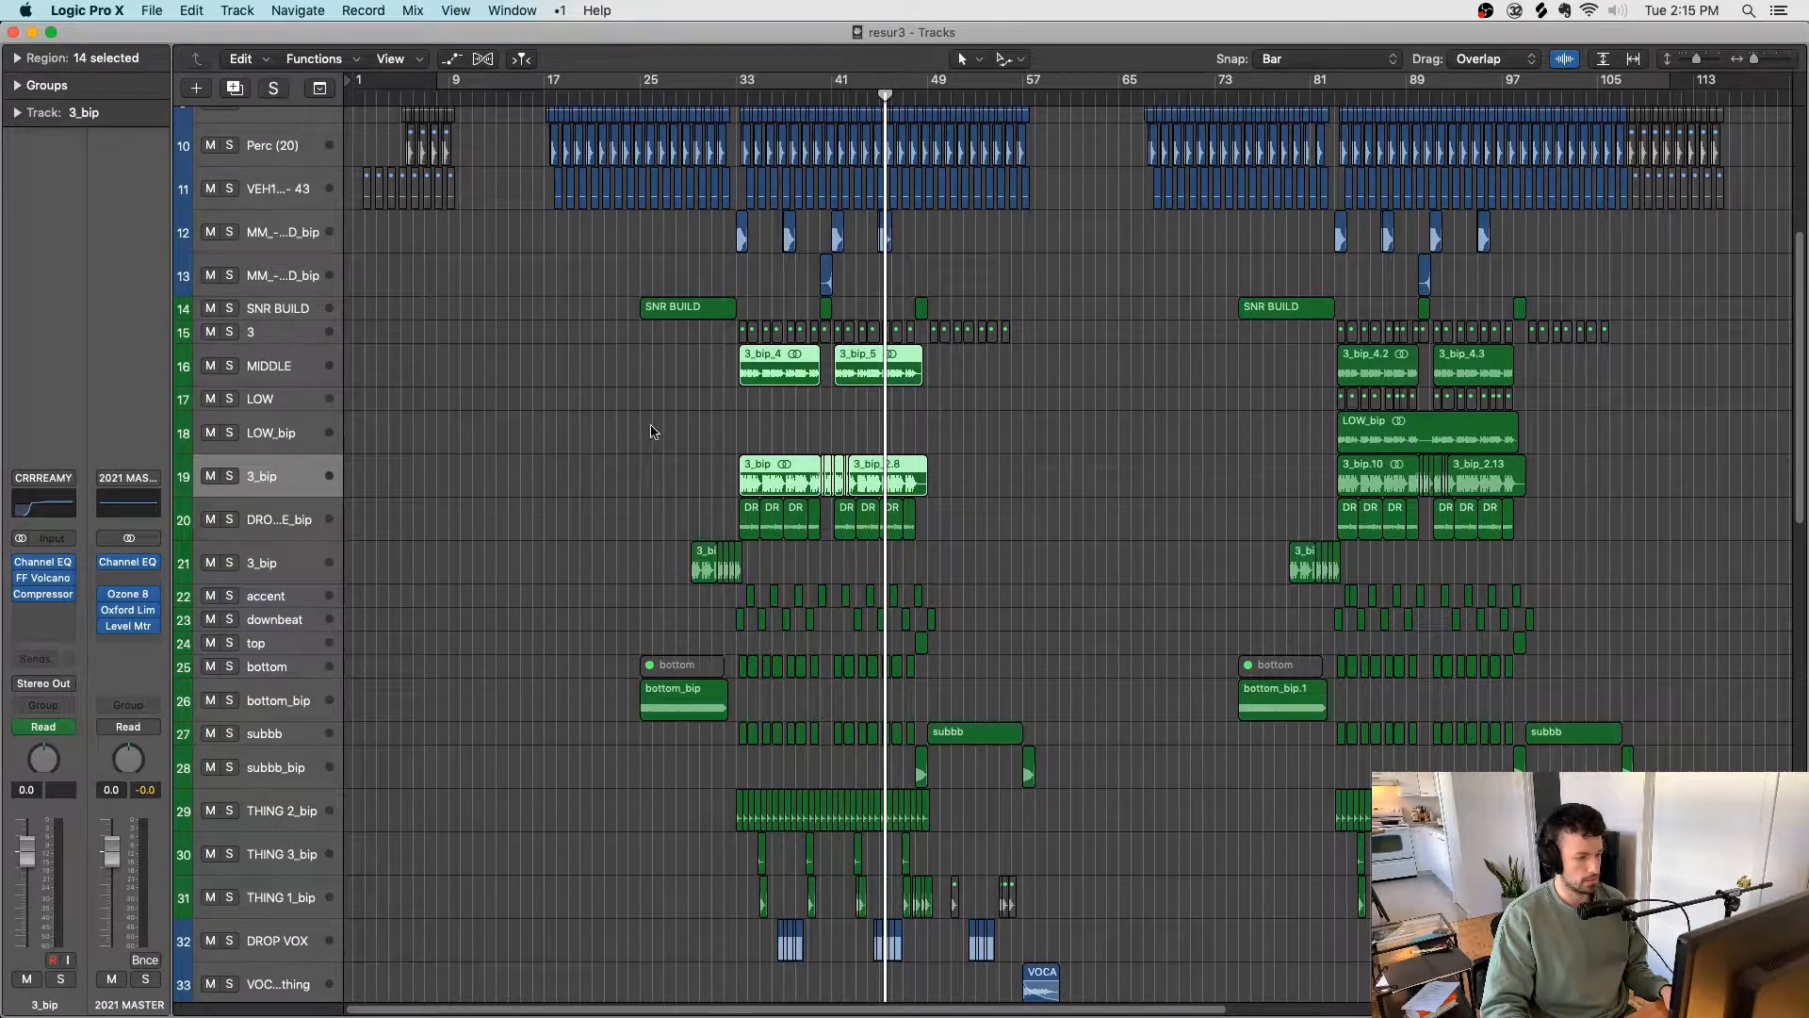
Step: Solo and play the selected MIDDLE and 3_bip regions, clear the solo and selection, and save the project
key(ctrl+s)
key(shift+Return)
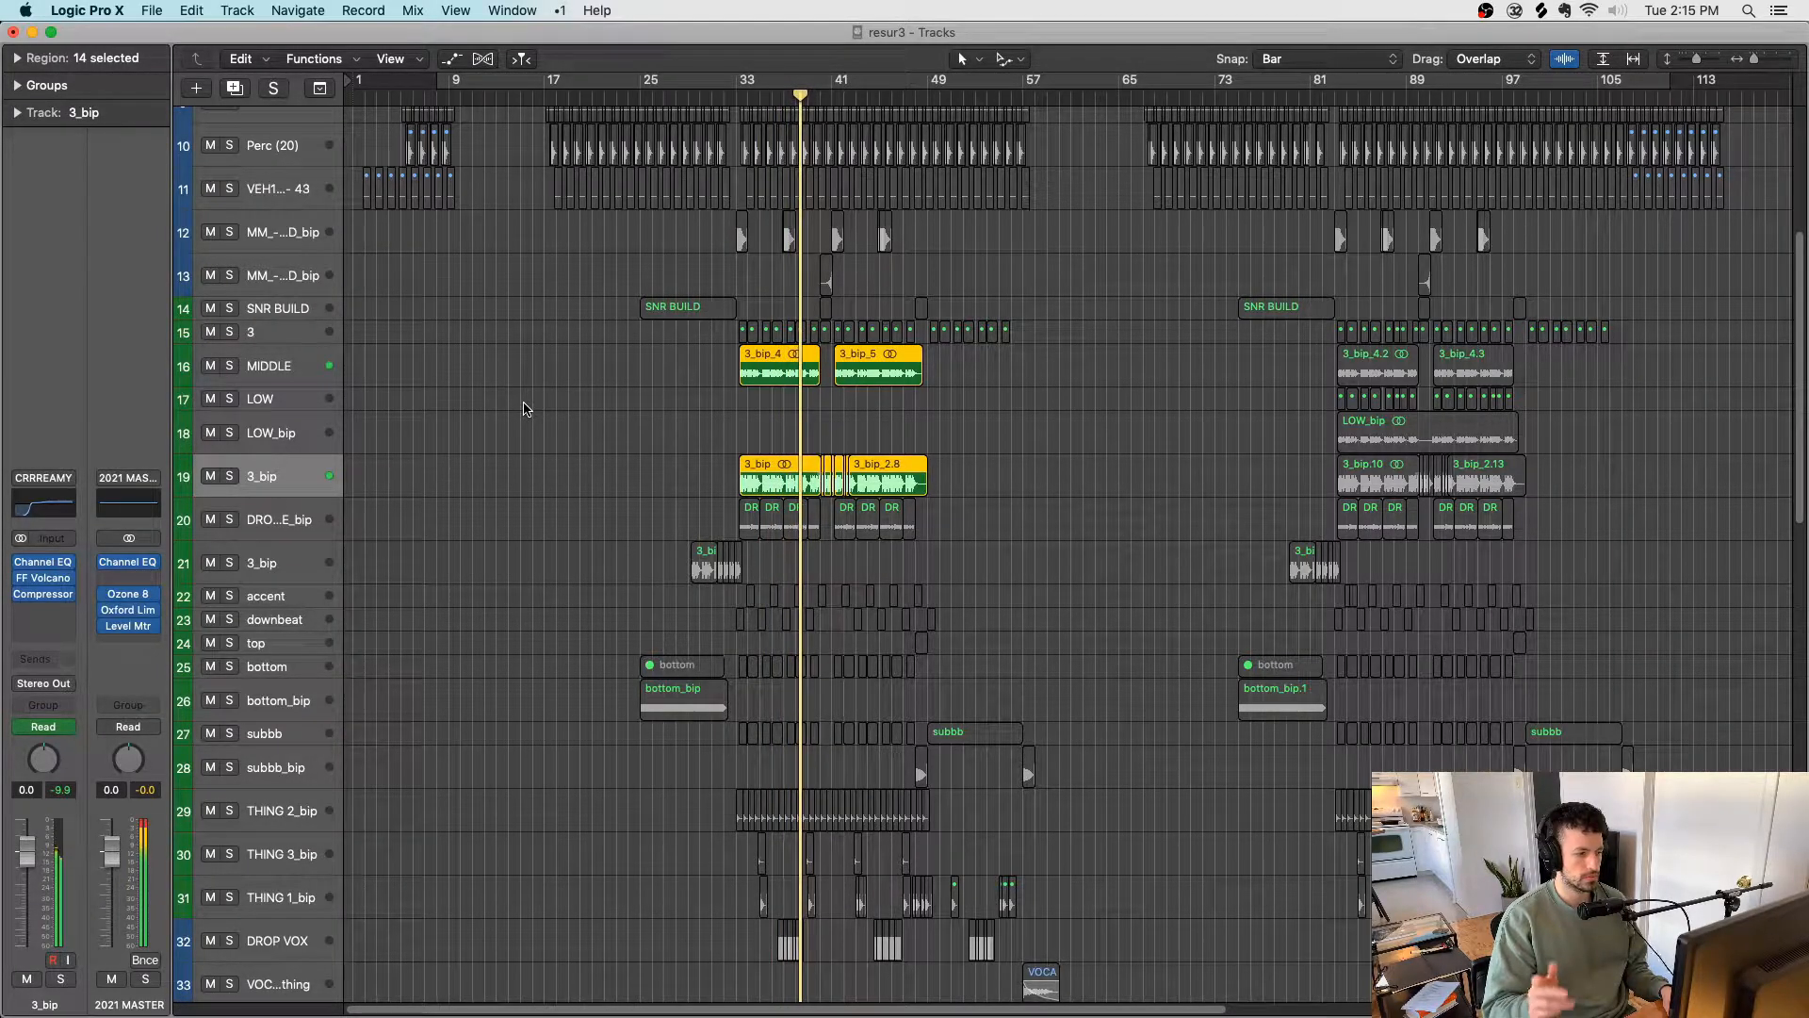
key(space)
key(ctrl+s)
click(525, 408)
scroll(598, 396, right, 1)
key(super+s)
Step: Solo the regions of the Serum track named 3 between bars 33 and 55 and play them from the selection
click(273, 335)
scroll(640, 329, right, 1)
drag(618, 334, 999, 342)
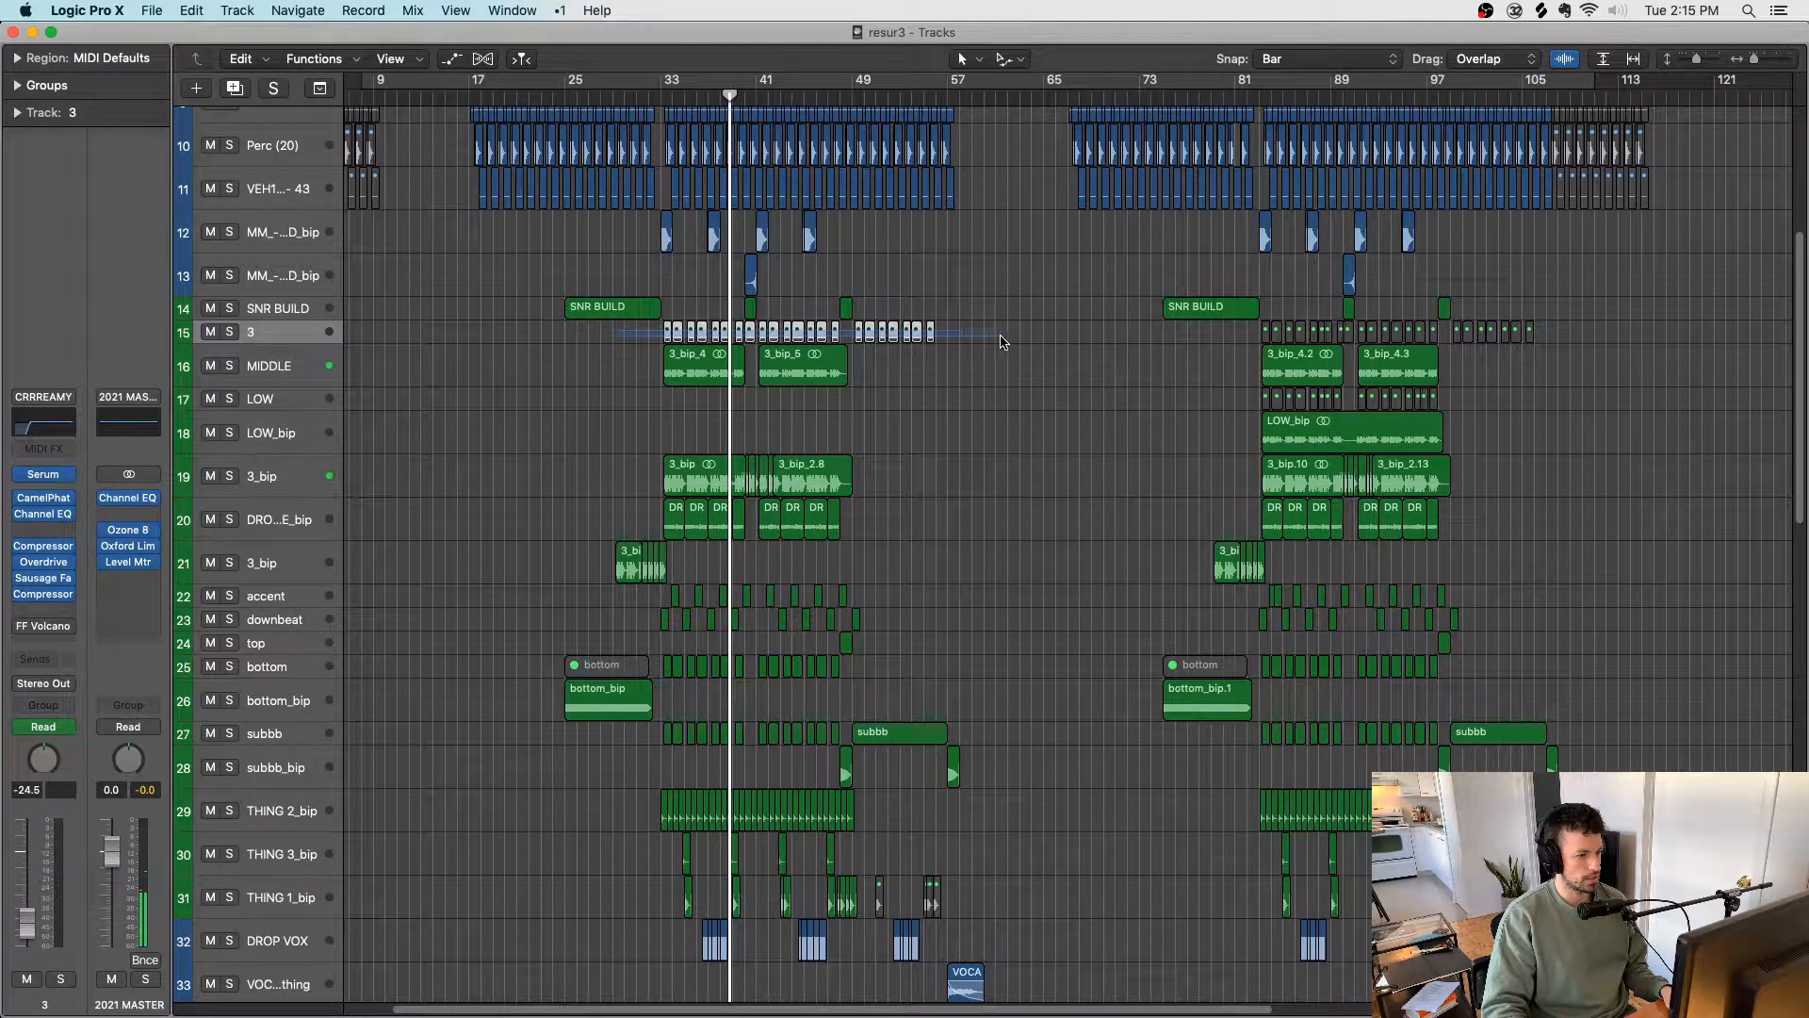
key(ctrl+s)
key(shift+space)
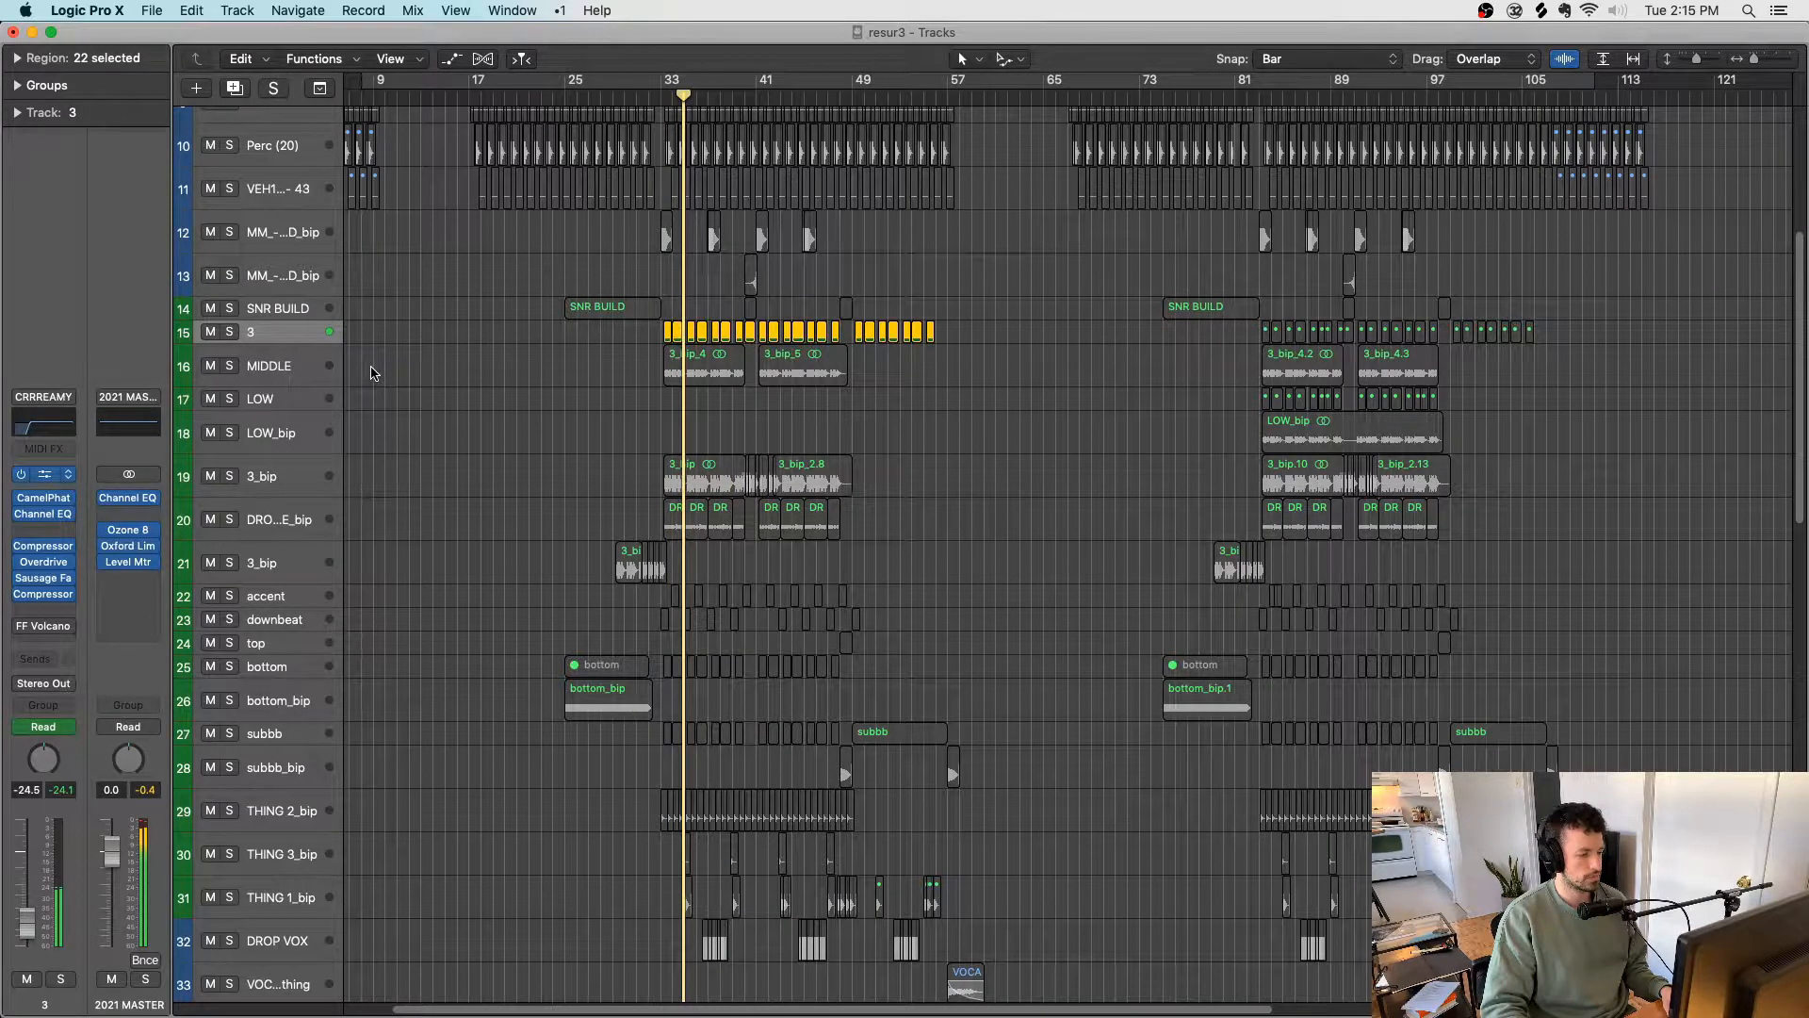
Step: Open the Serum instrument on track 3, save the project, and look over its oscillator settings and effects rack
click(49, 474)
drag(844, 90, 918, 77)
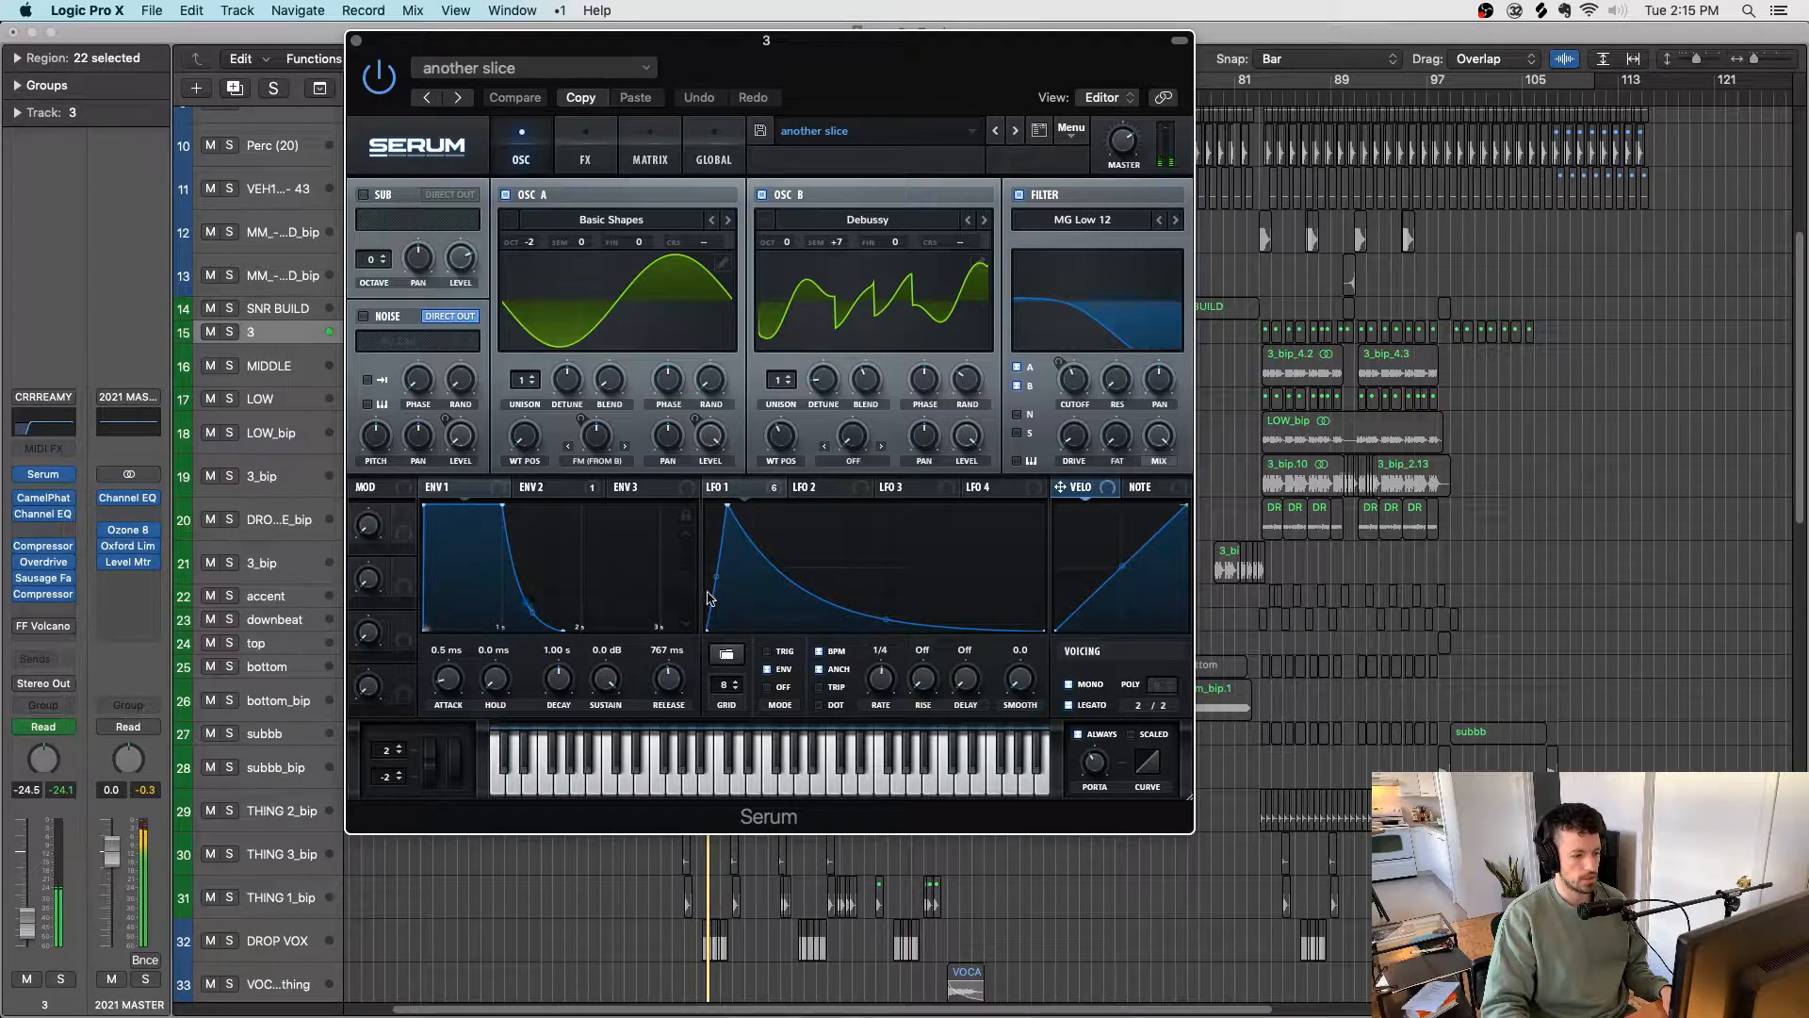
key(super+s)
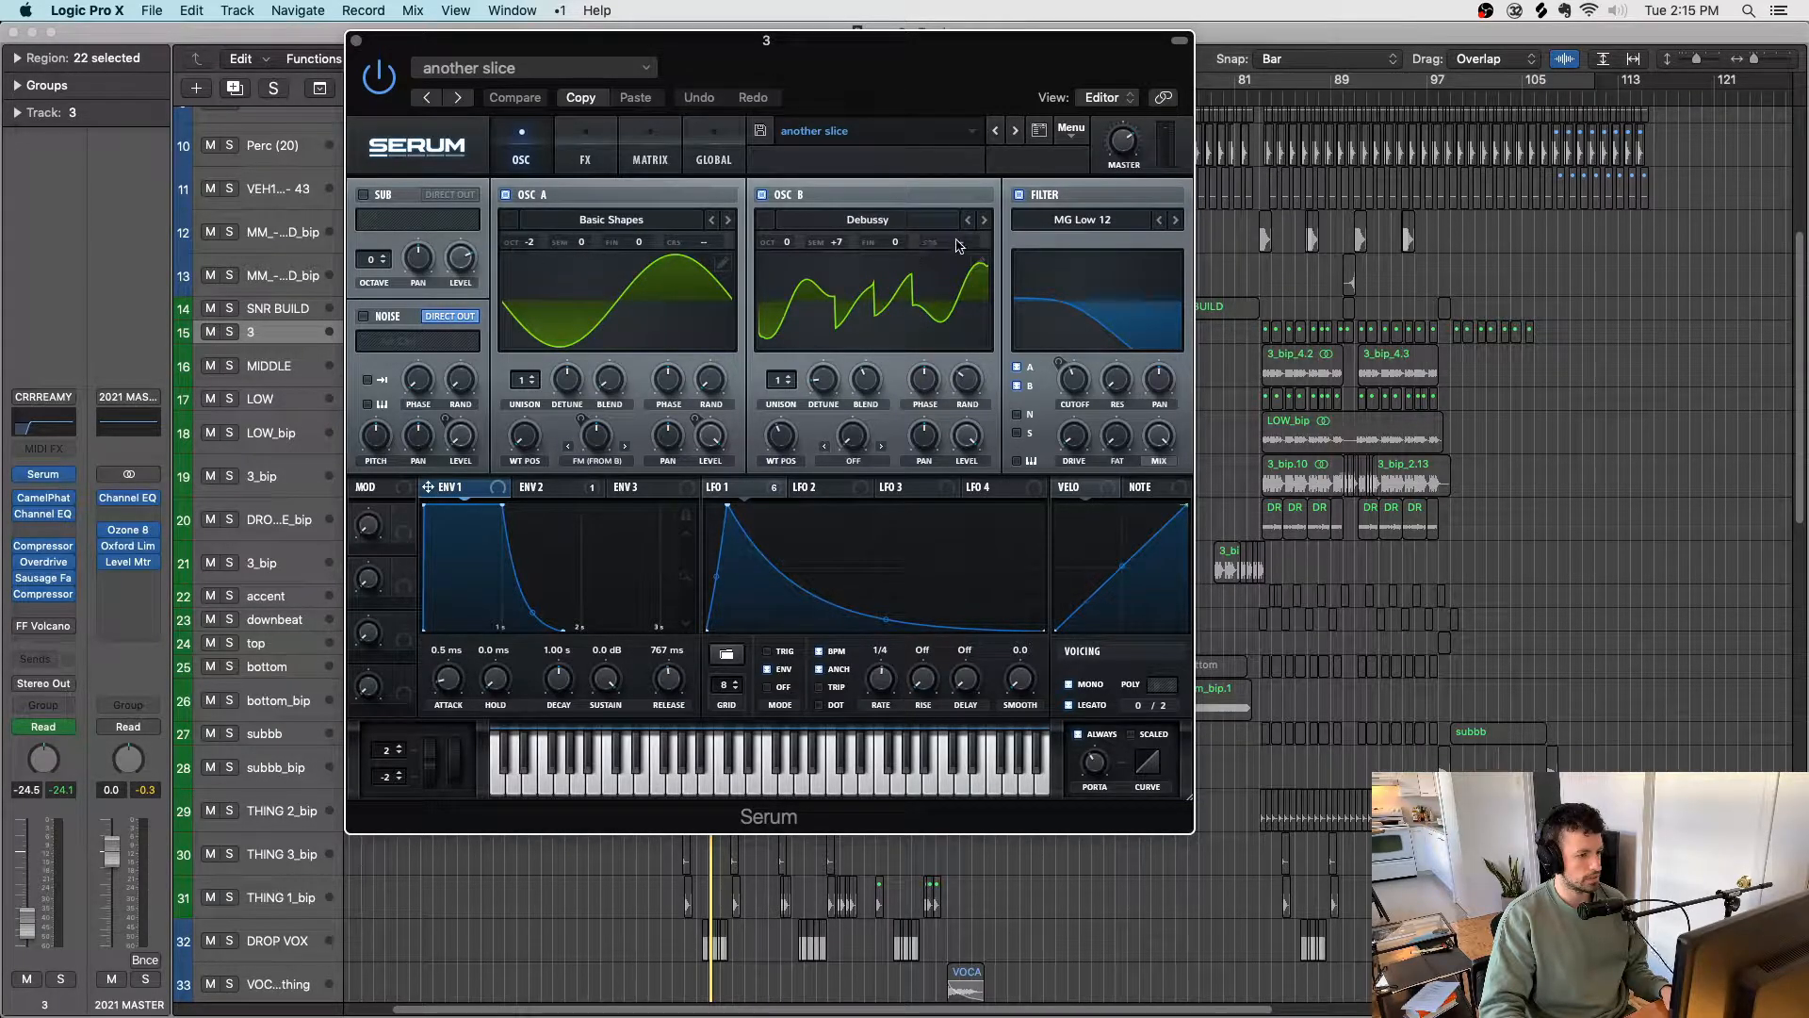
click(589, 143)
click(533, 150)
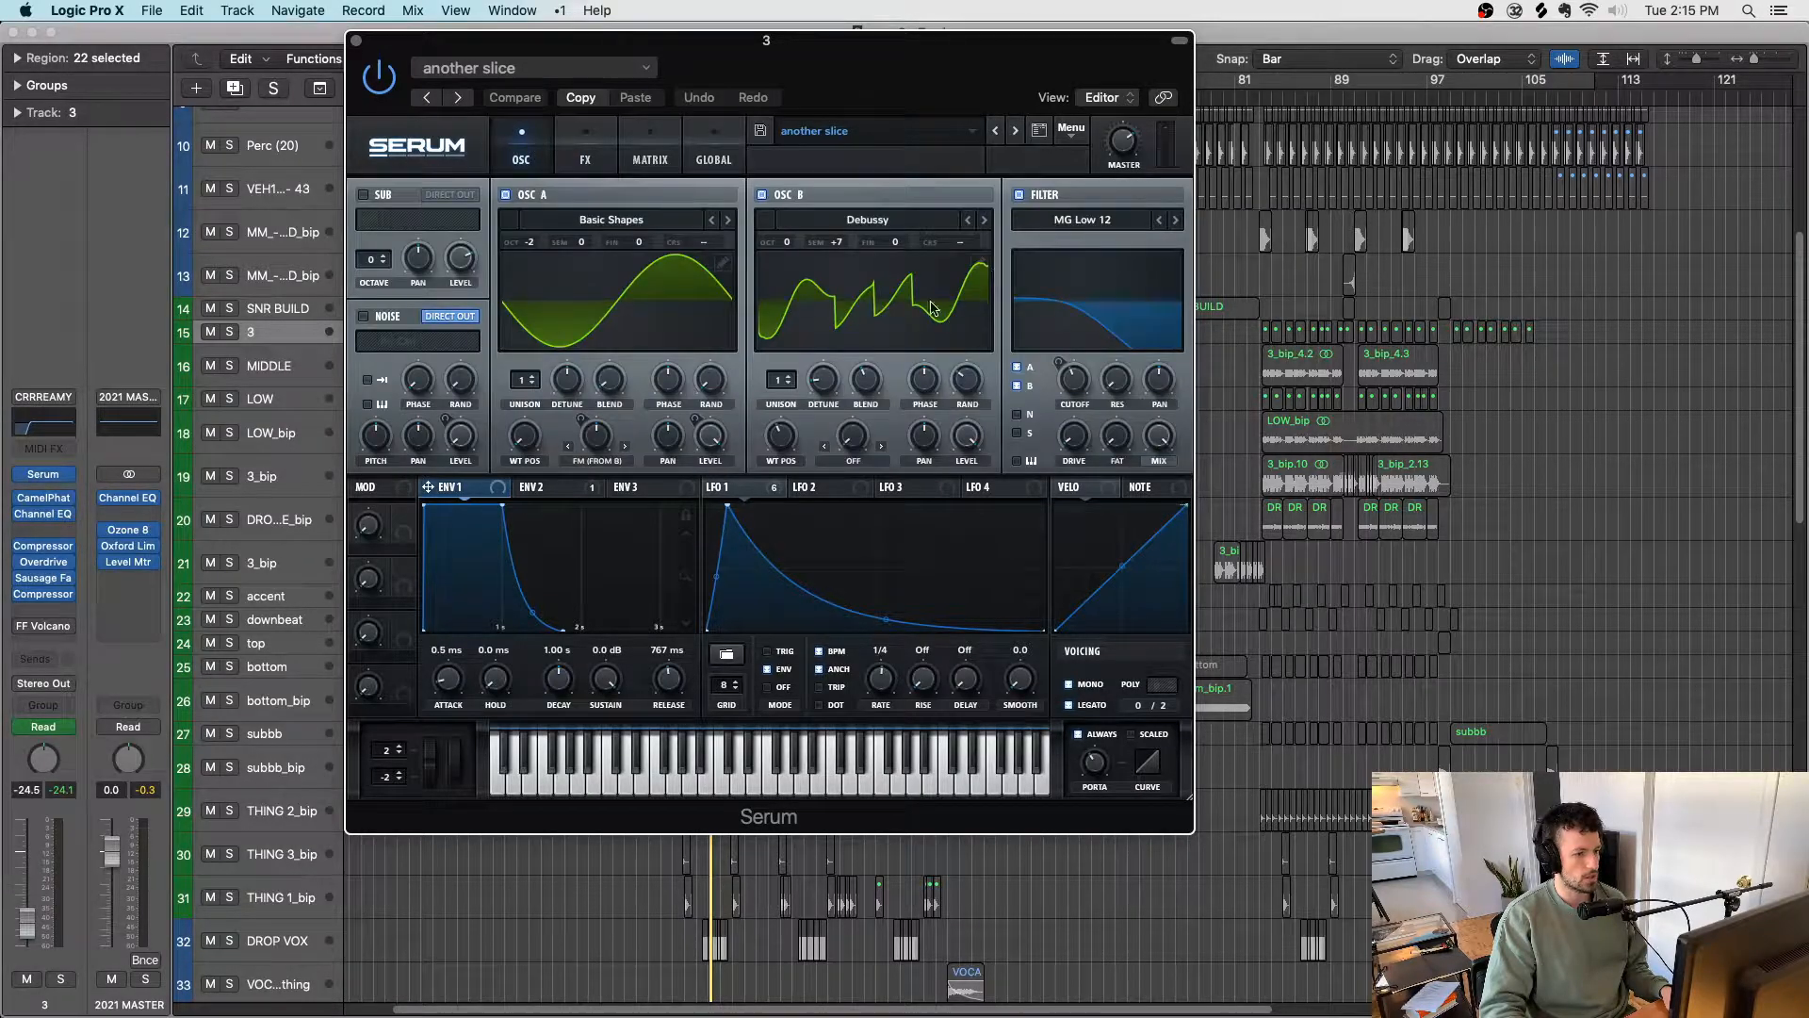
click(589, 151)
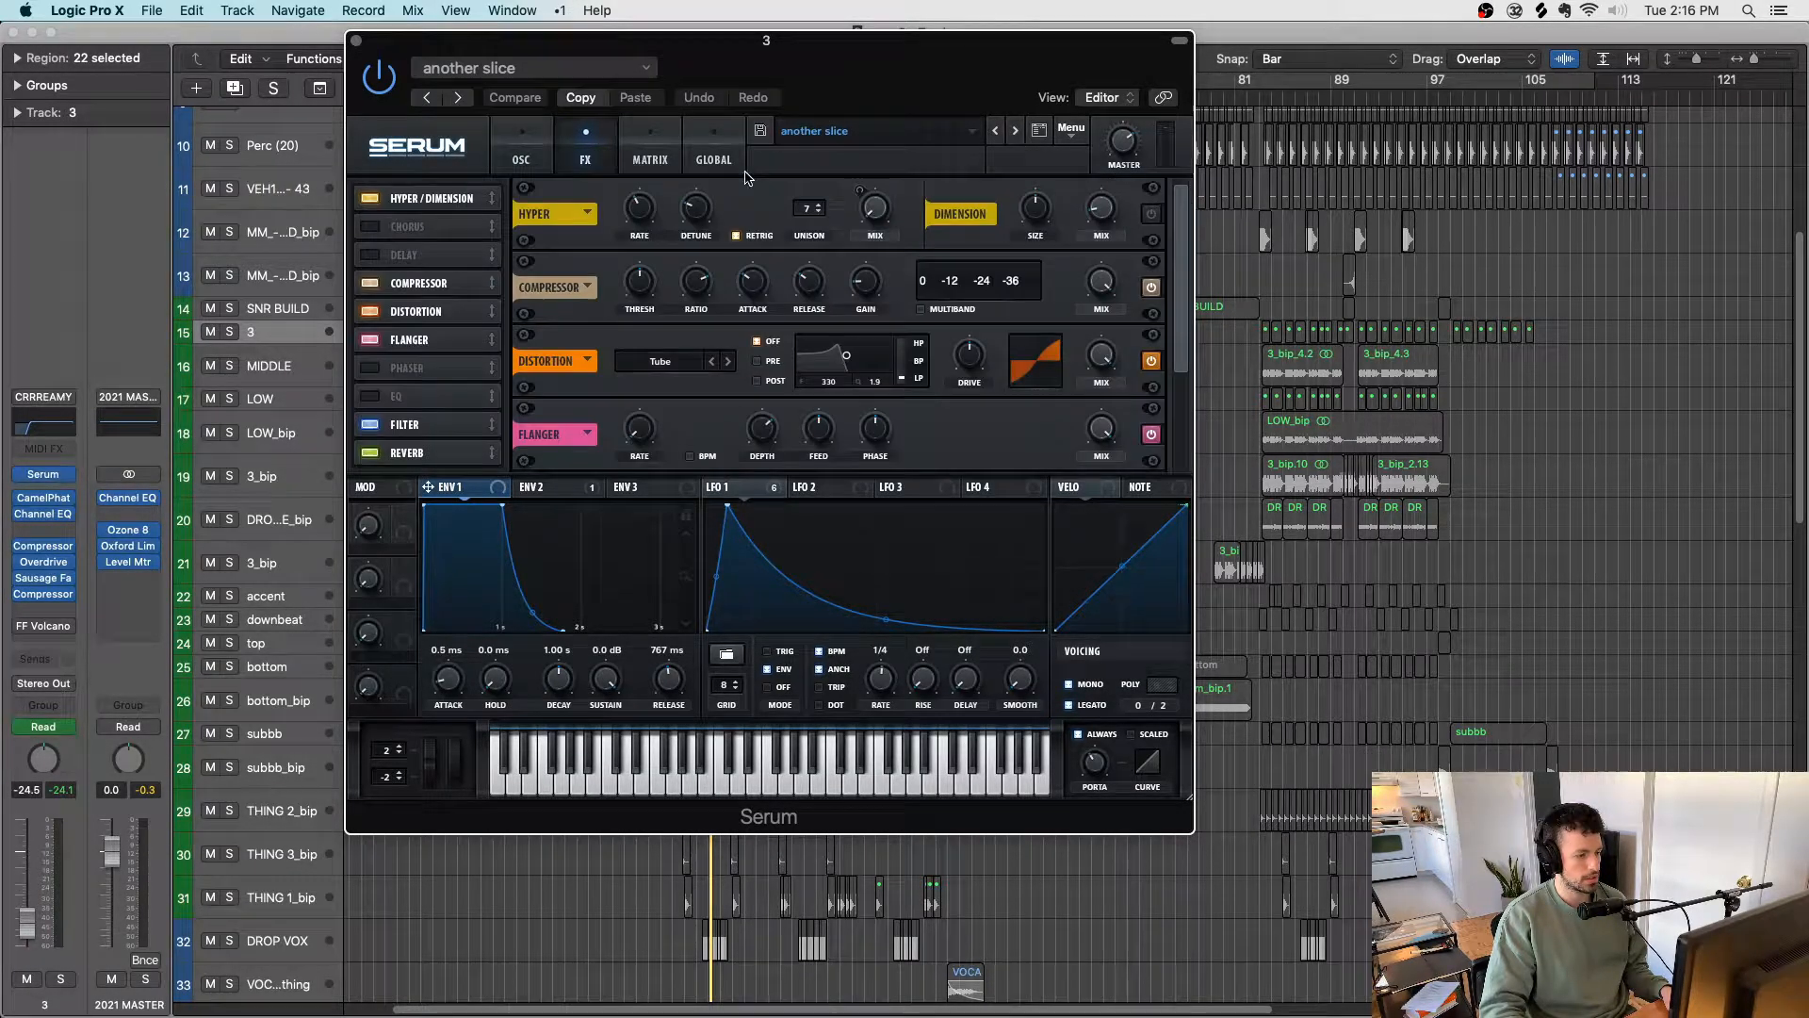
scroll(539, 241, down, 5)
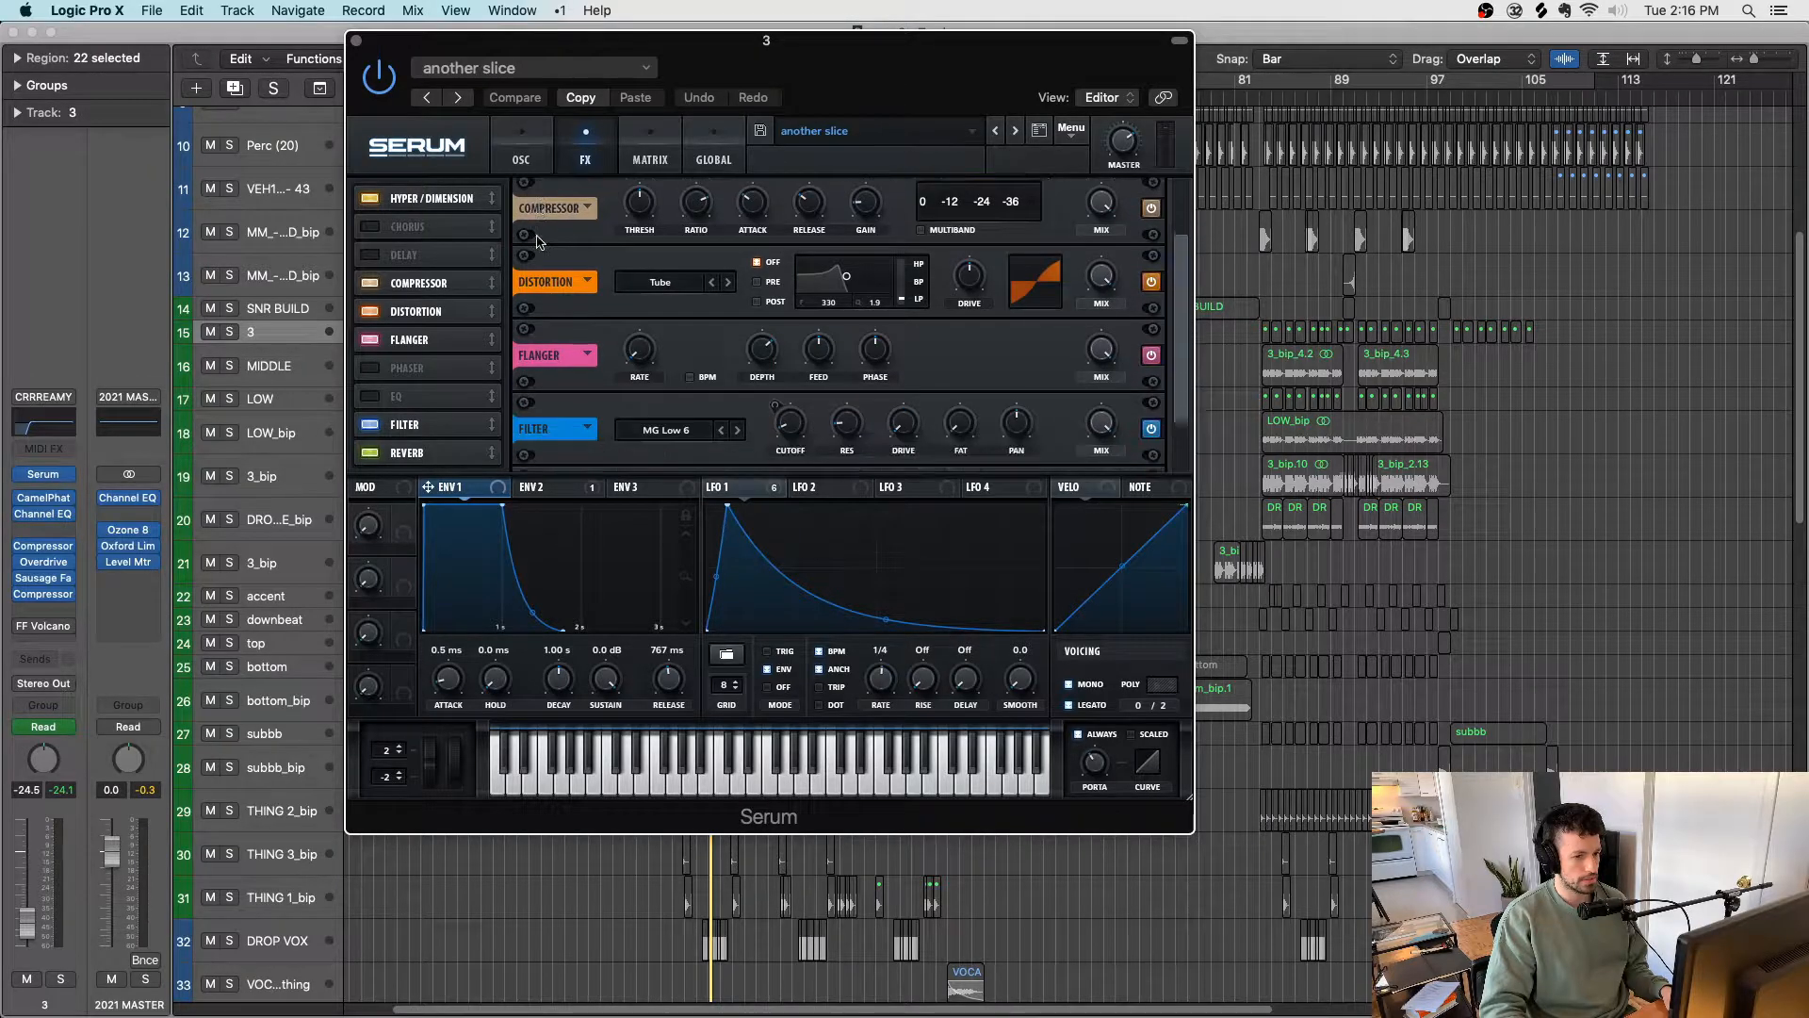
scroll(539, 241, up, 5)
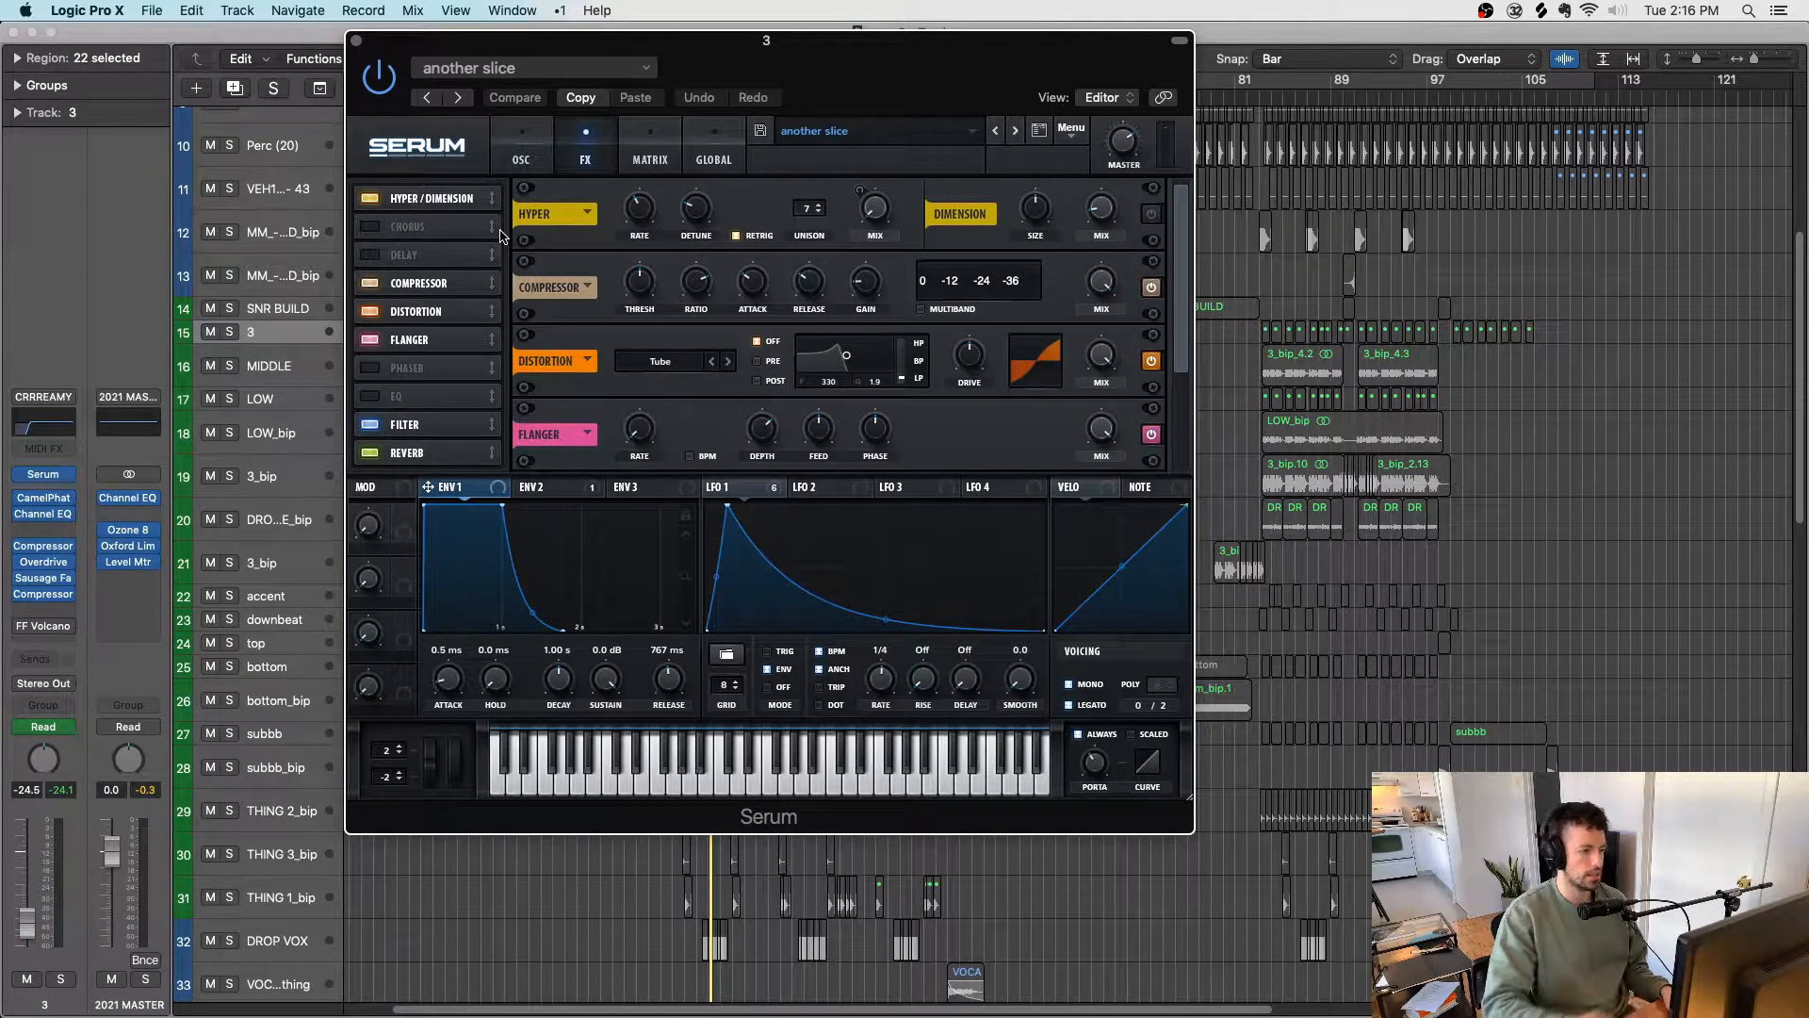
Step: Turn off the Distortion effect in Serum's effects rack, check the remaining effects, and close the instrument
scroll(525, 307, down, 1)
scroll(554, 284, down, 1)
click(482, 309)
scroll(604, 339, down, 2)
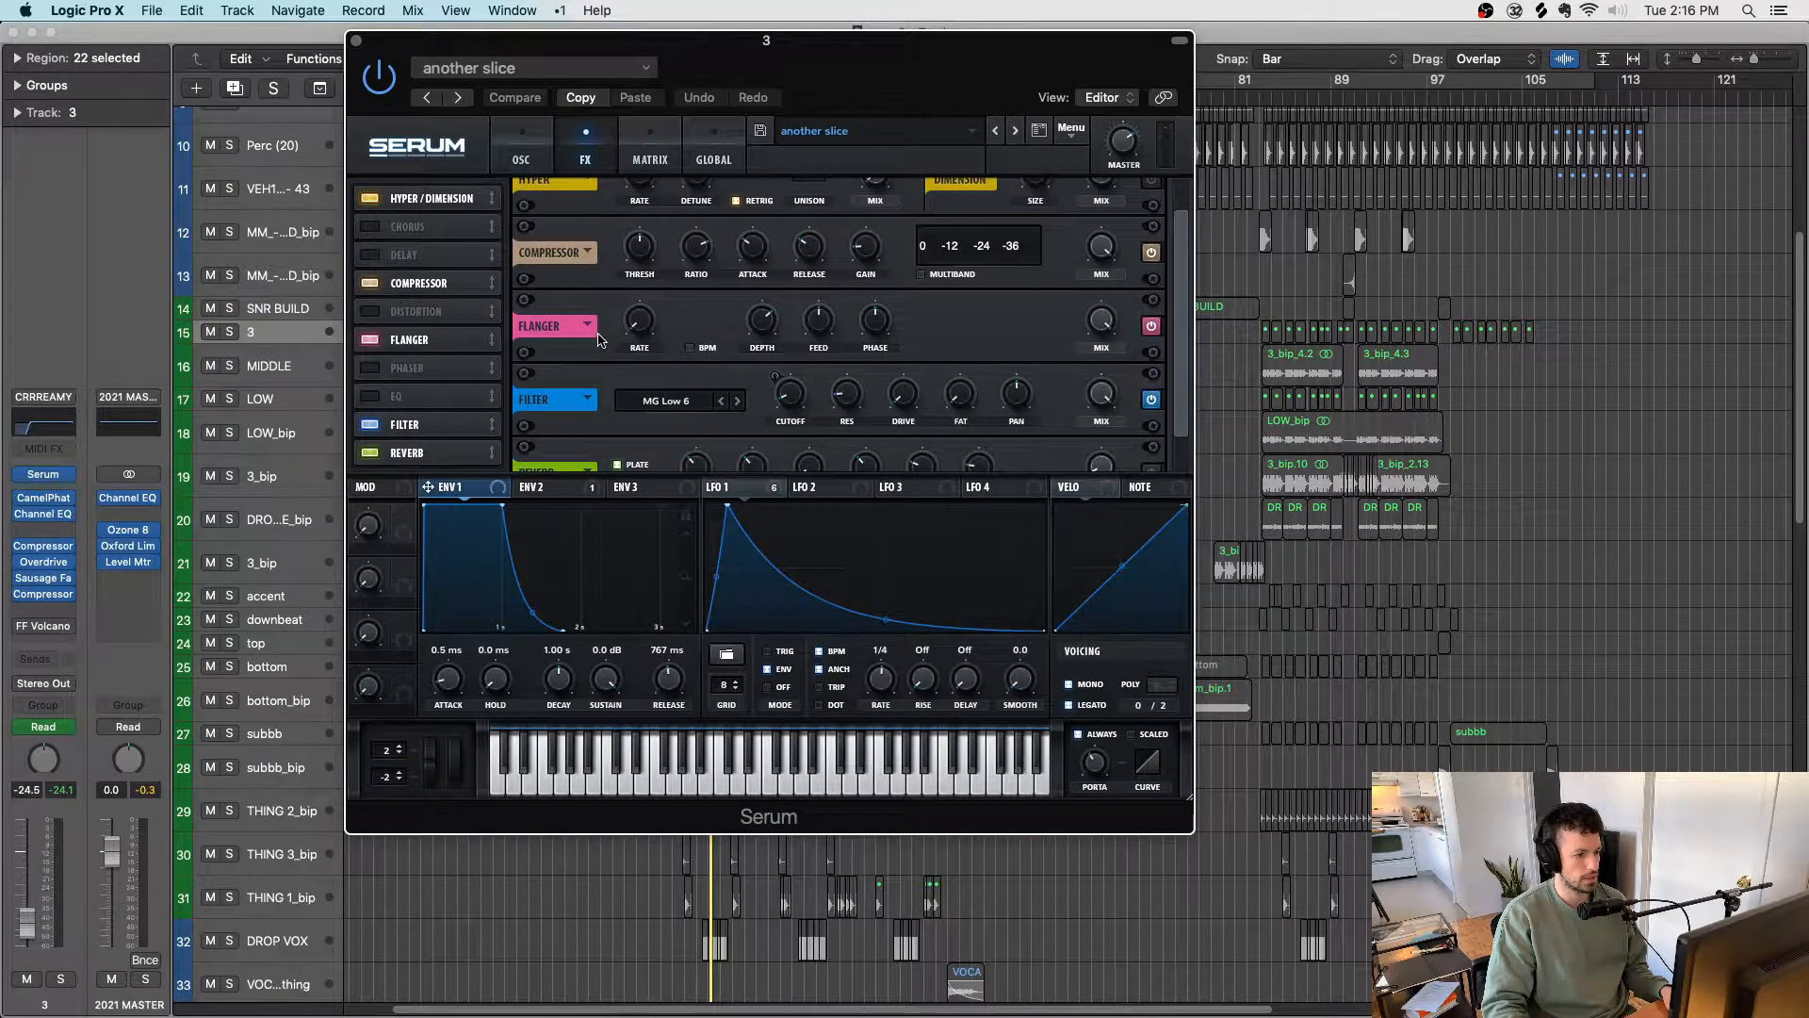
scroll(604, 339, down, 1)
scroll(564, 423, up, 1)
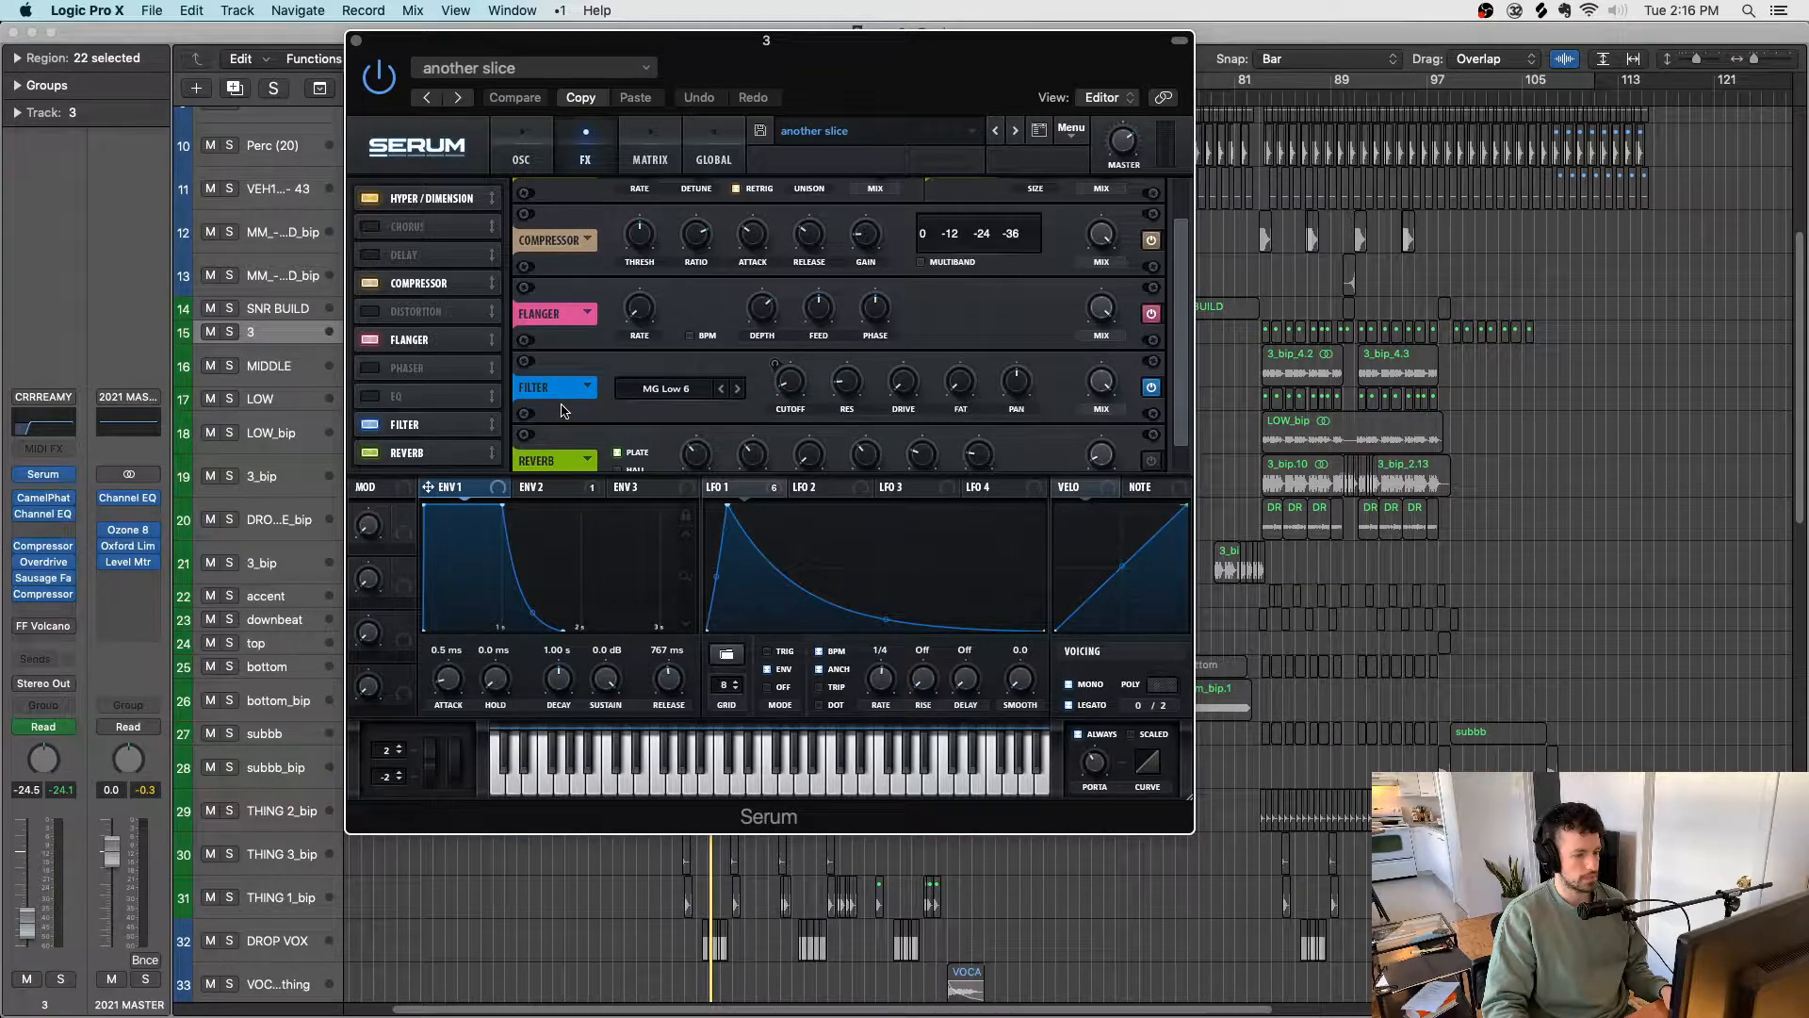
key(super+w)
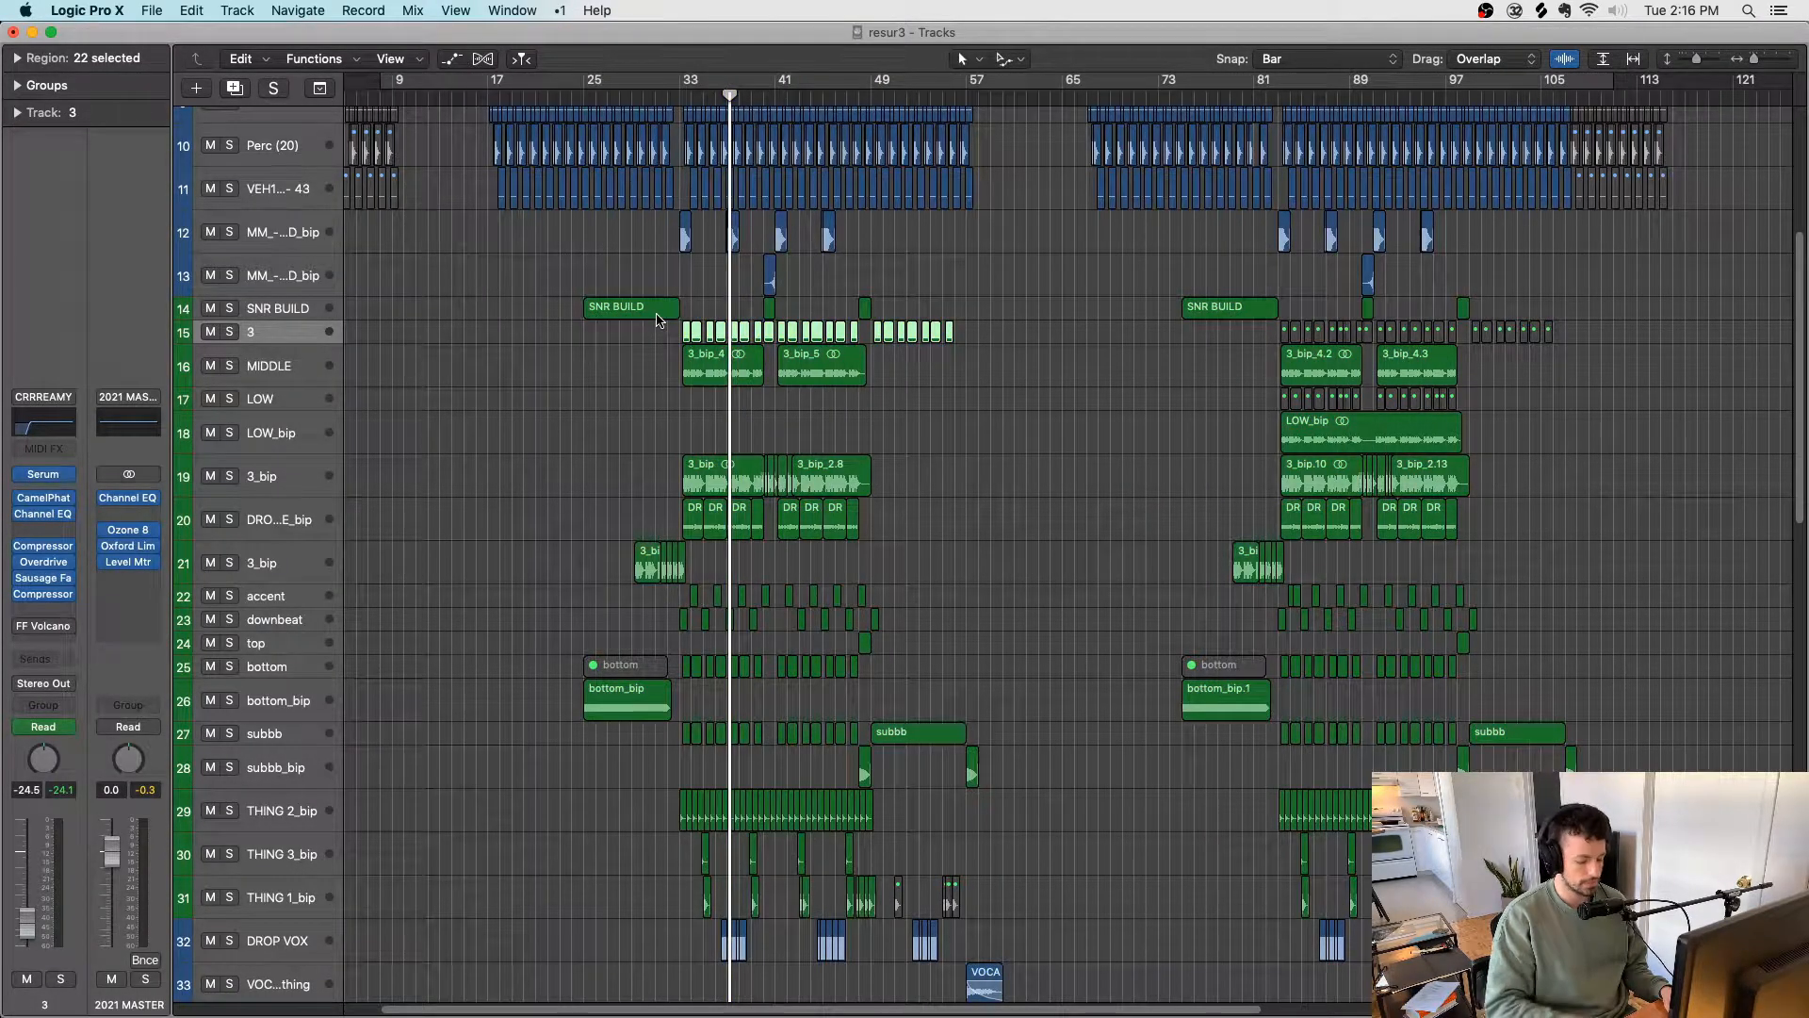
Step: Solo and play the first drop's MIDDLE and track 19 3_bip regions, then turn off the solo and clear the selection
key(space)
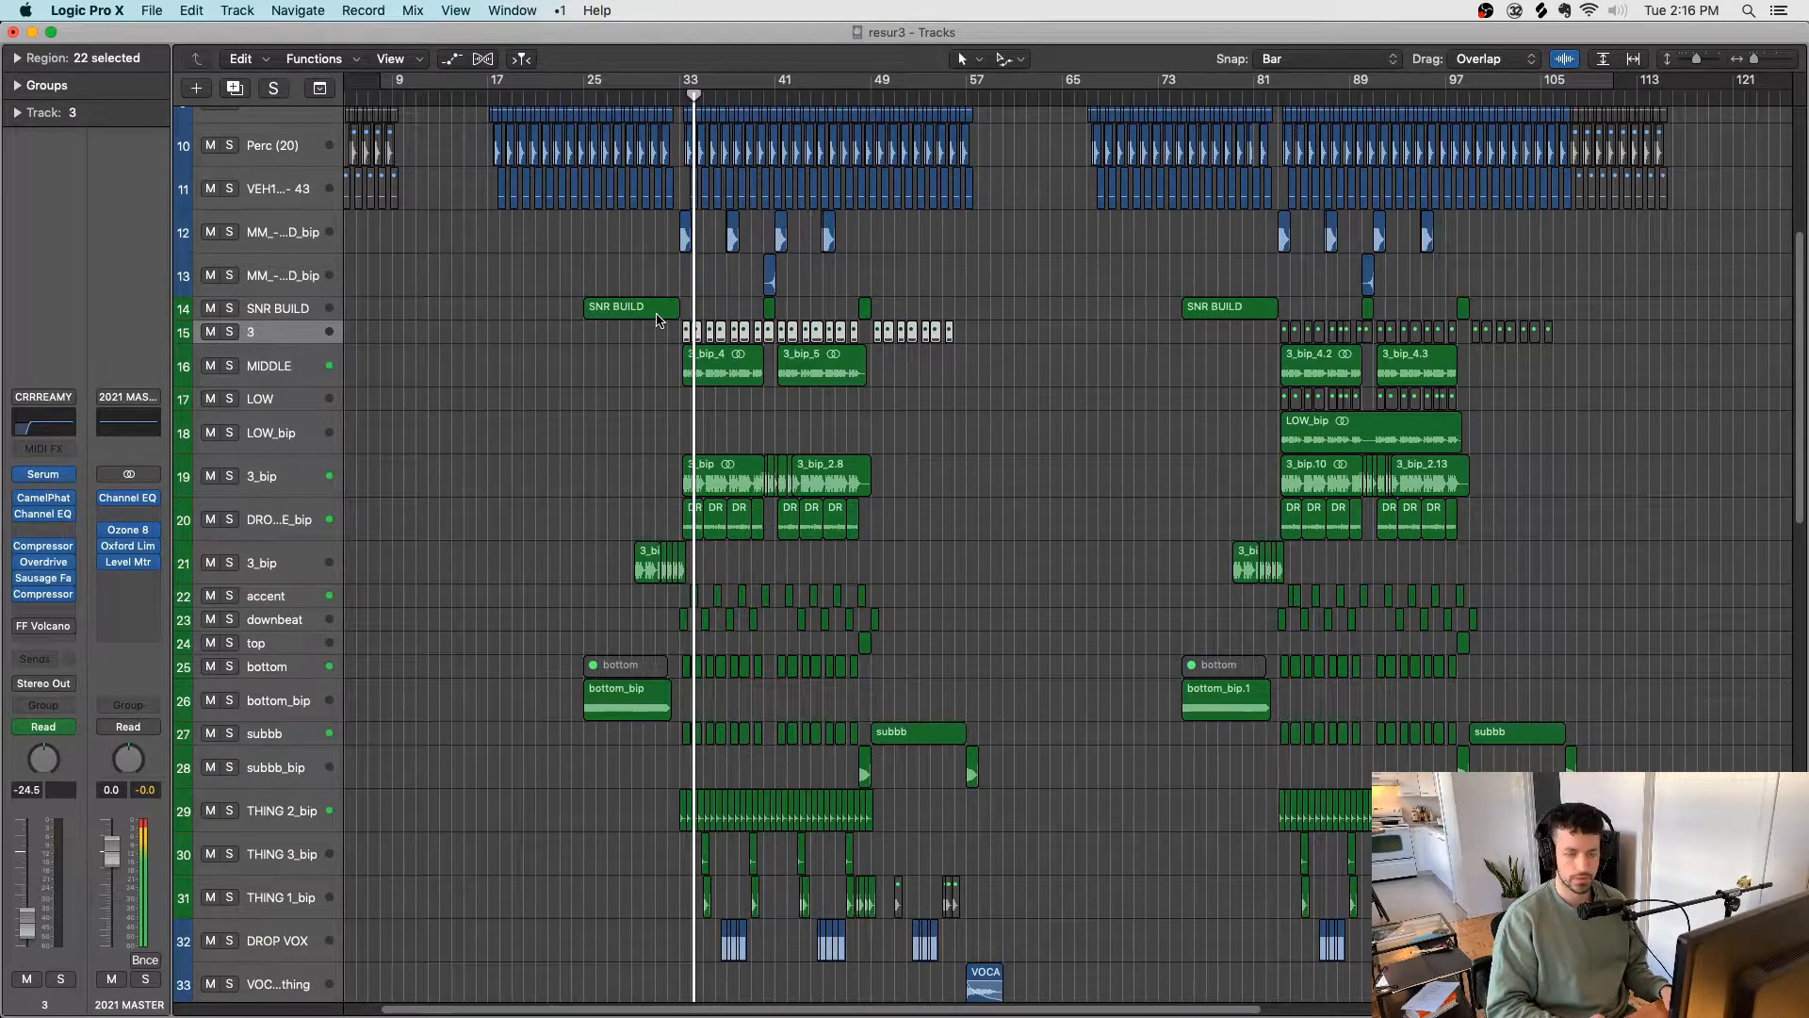
drag(653, 359, 879, 471)
key(ctrl+s)
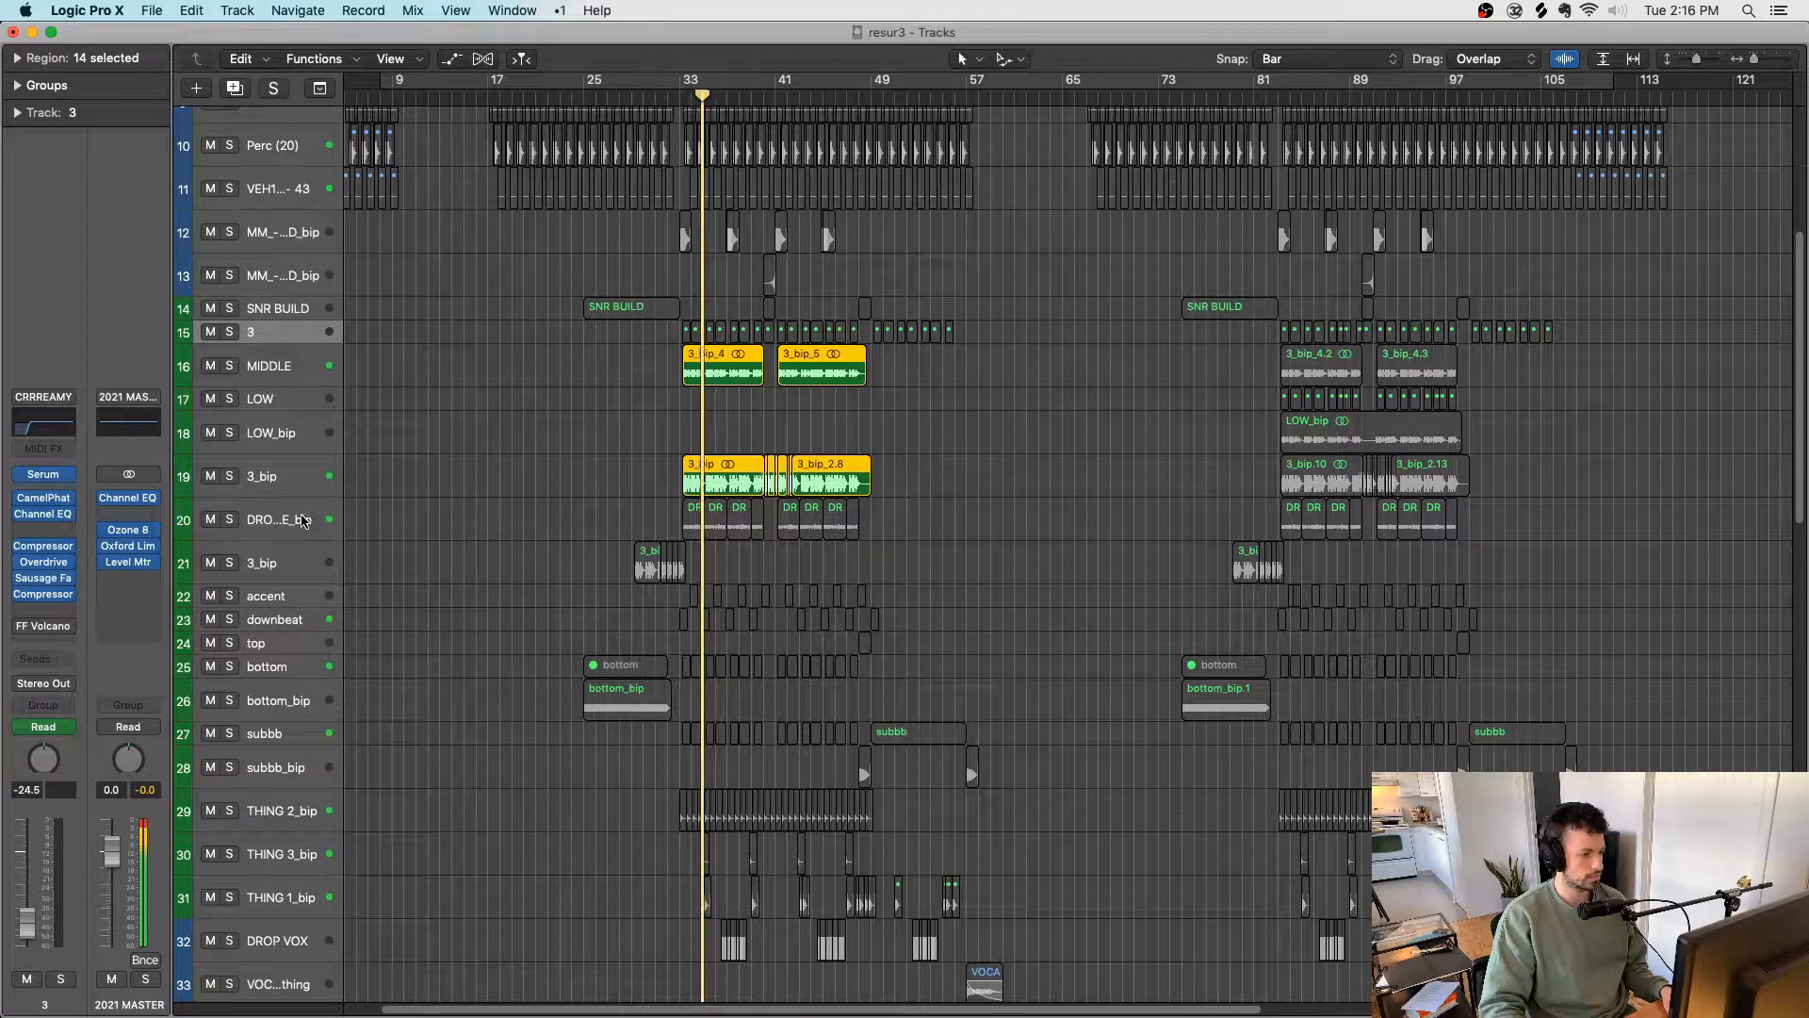
key(space)
key(ctrl+s)
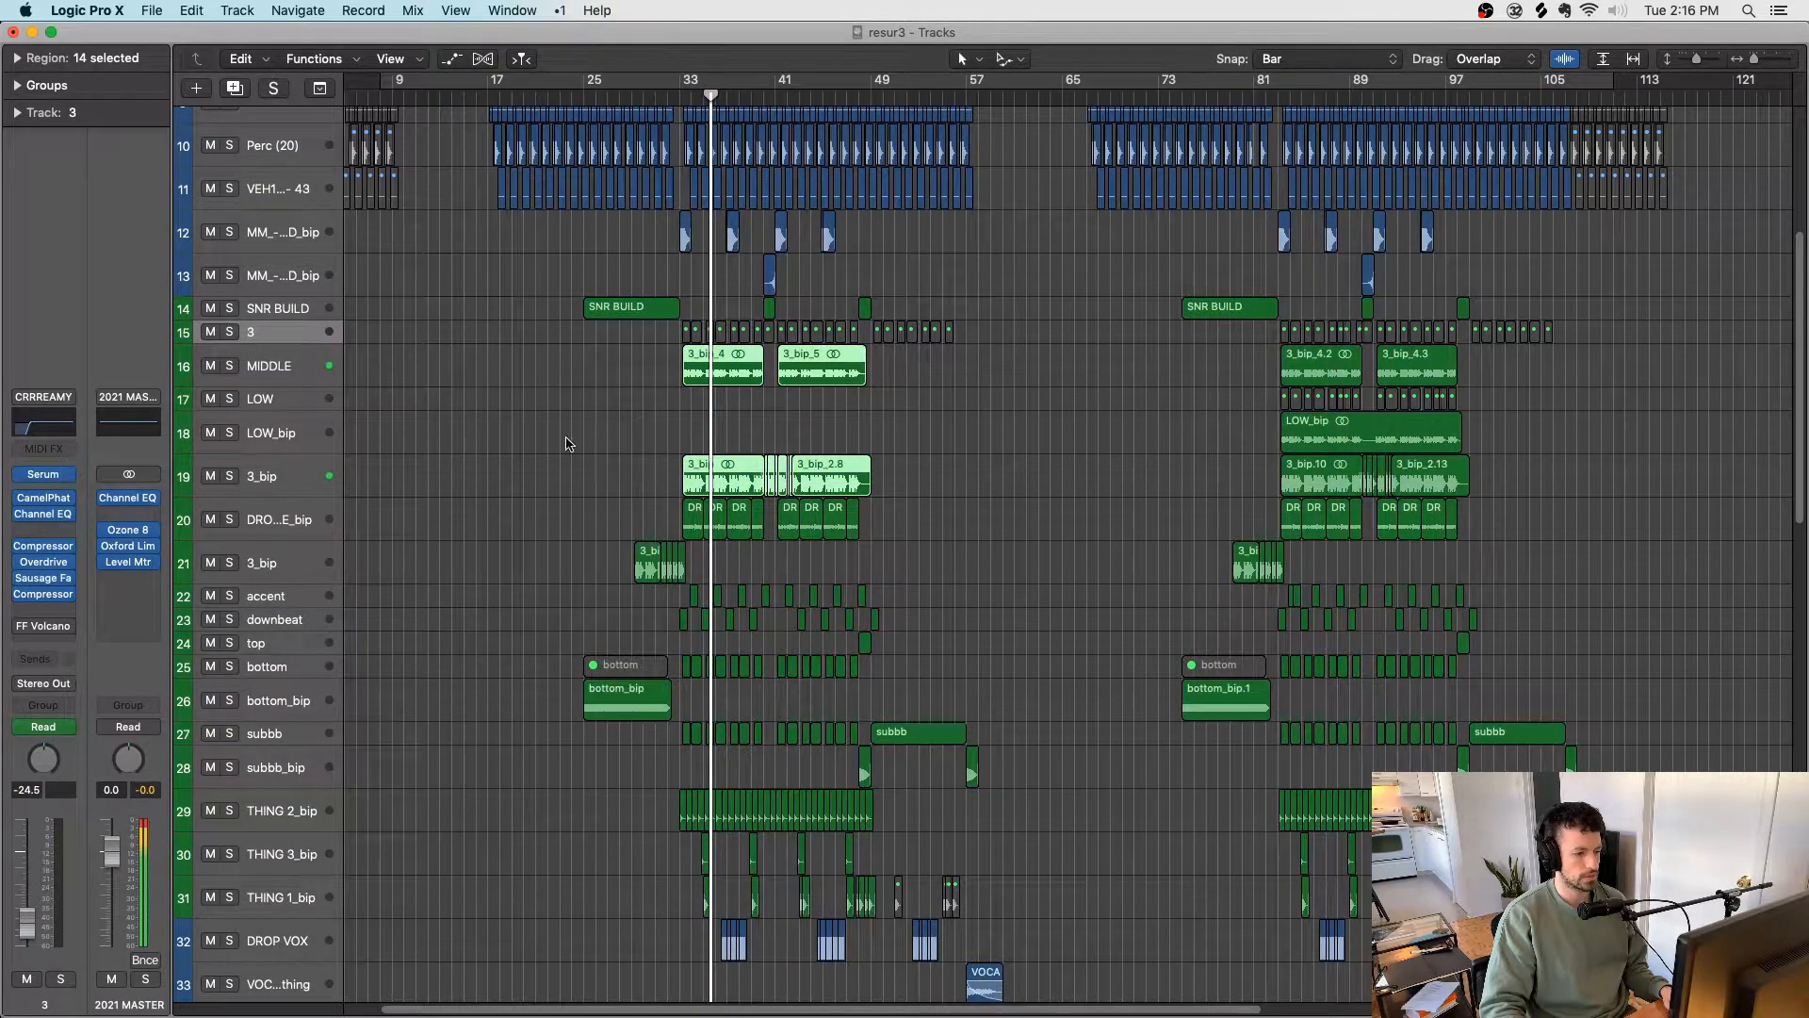
click(584, 438)
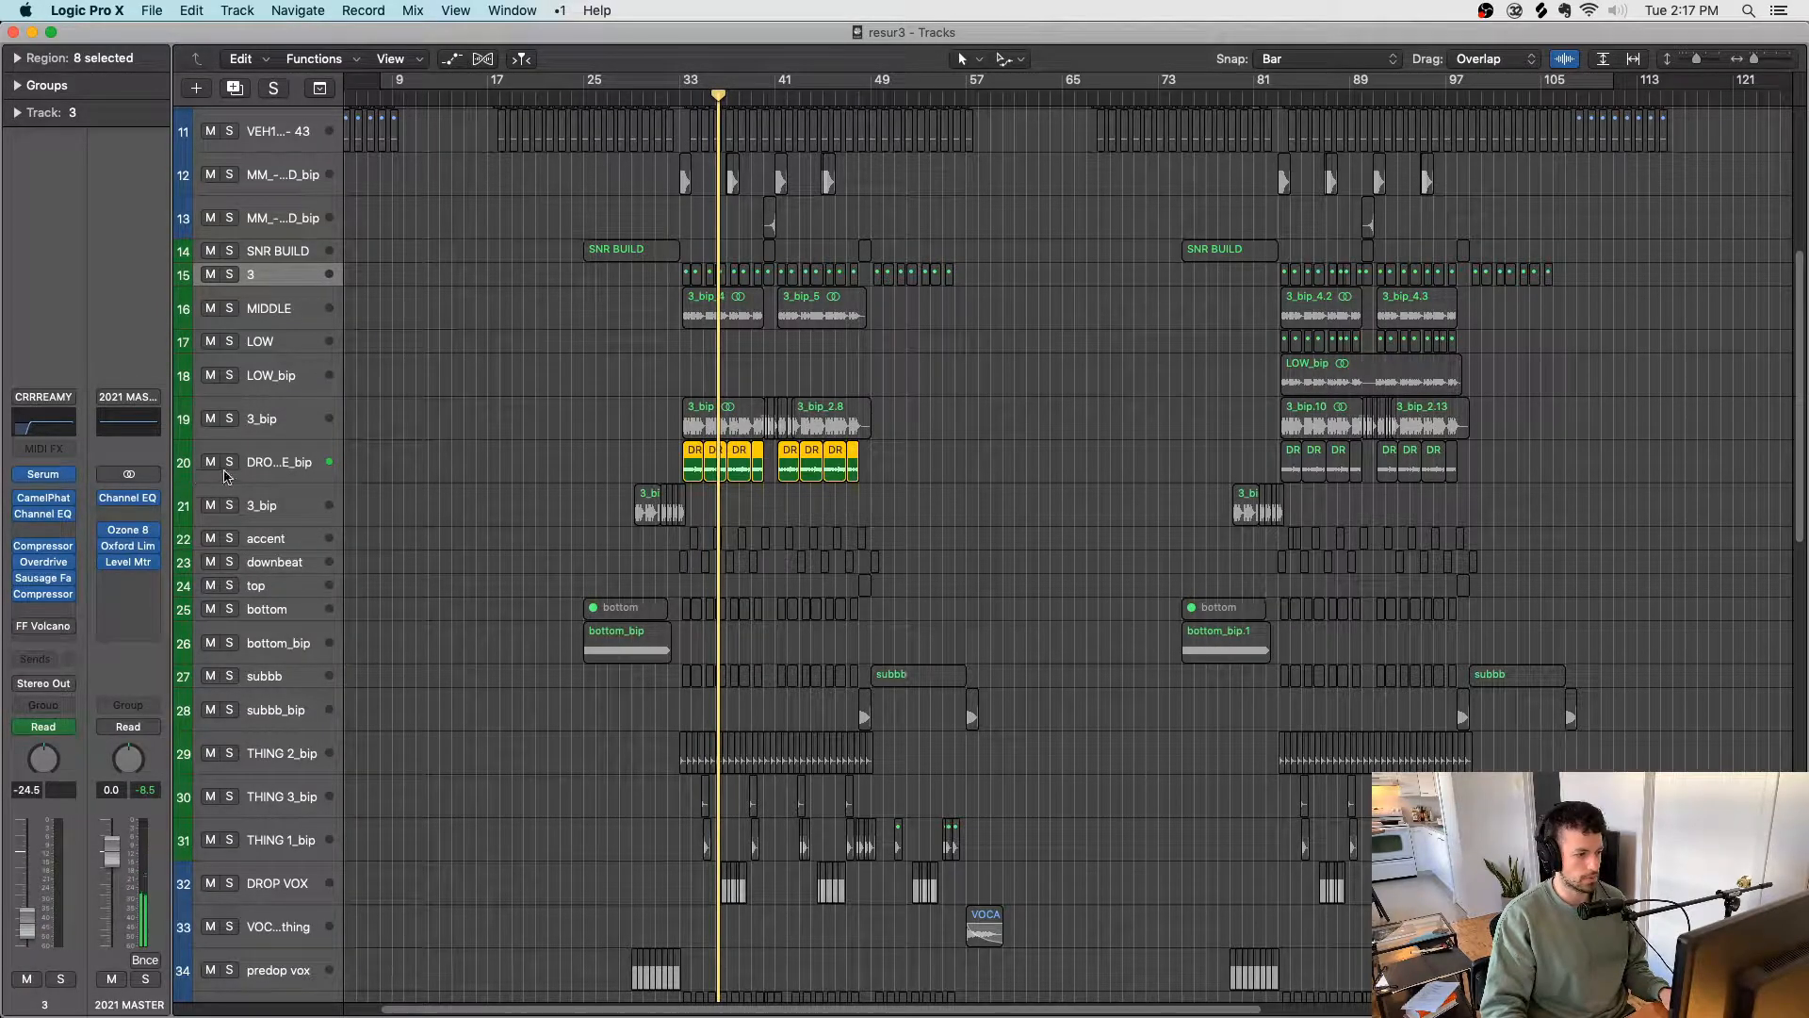
Step: Play around the DROP…ISE_bip track 20, then select the 3_bip regions on track 21 leading into the first drop
click(292, 462)
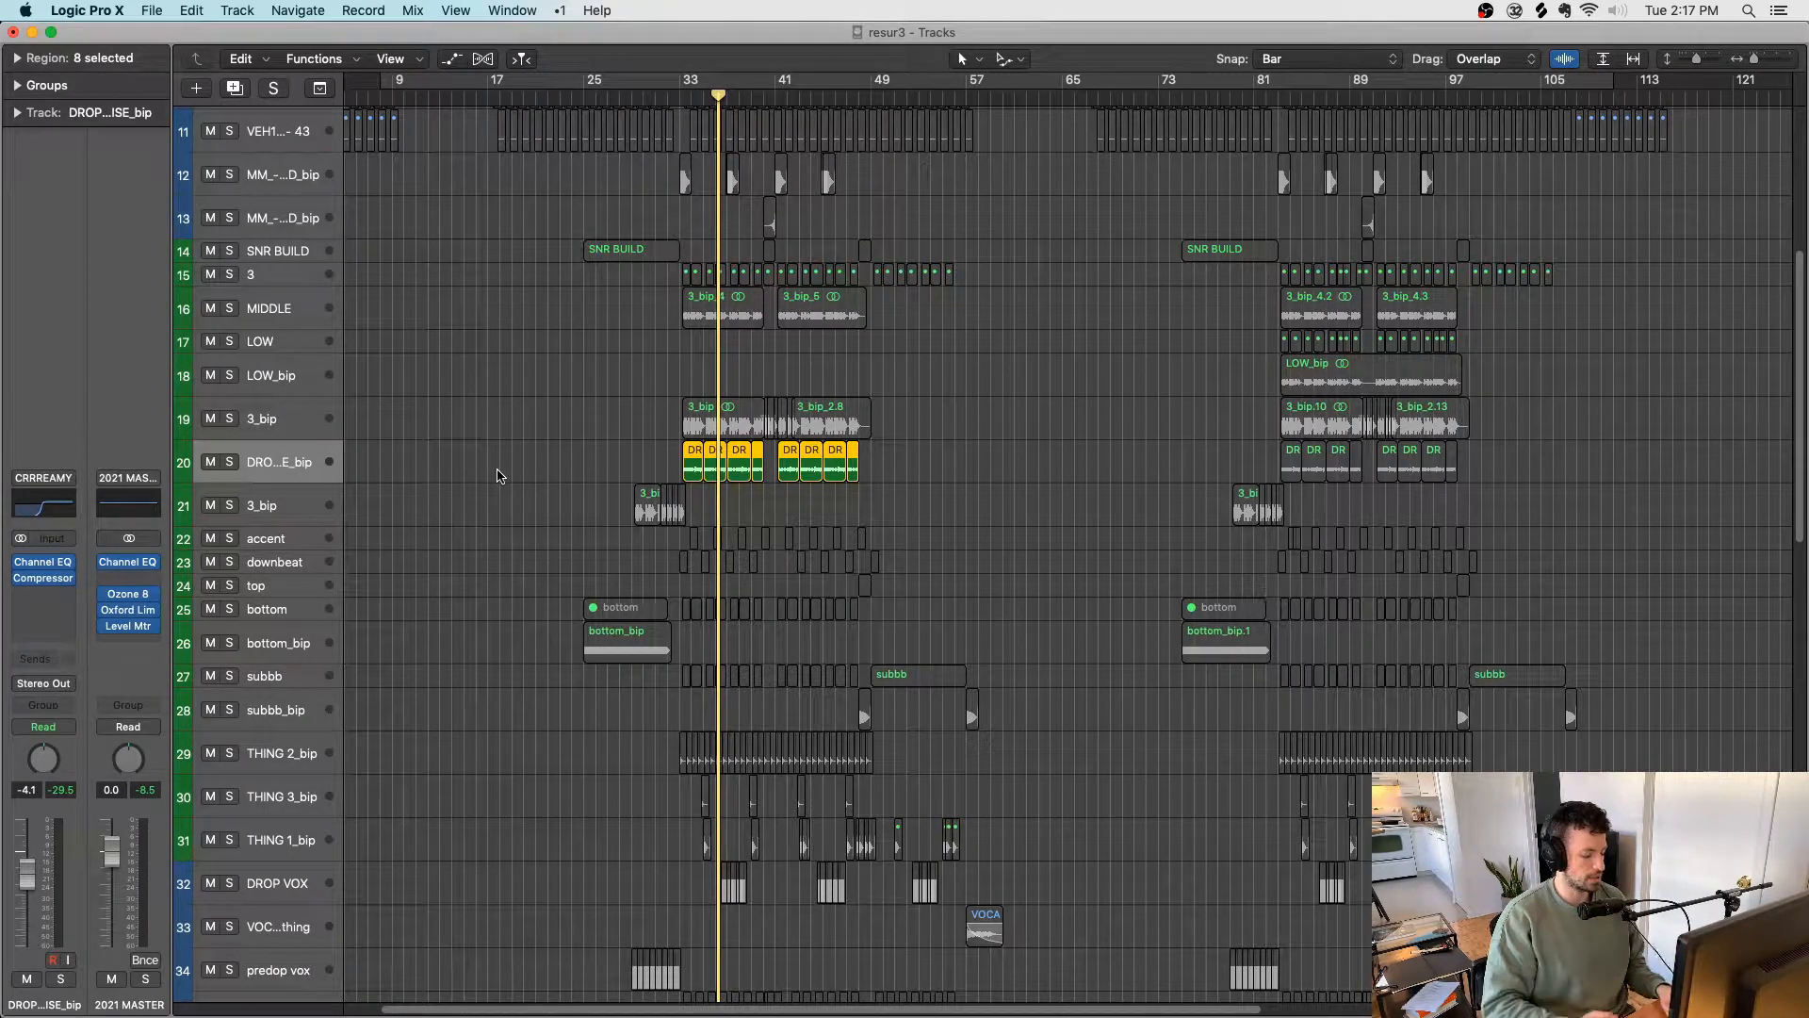
key(space)
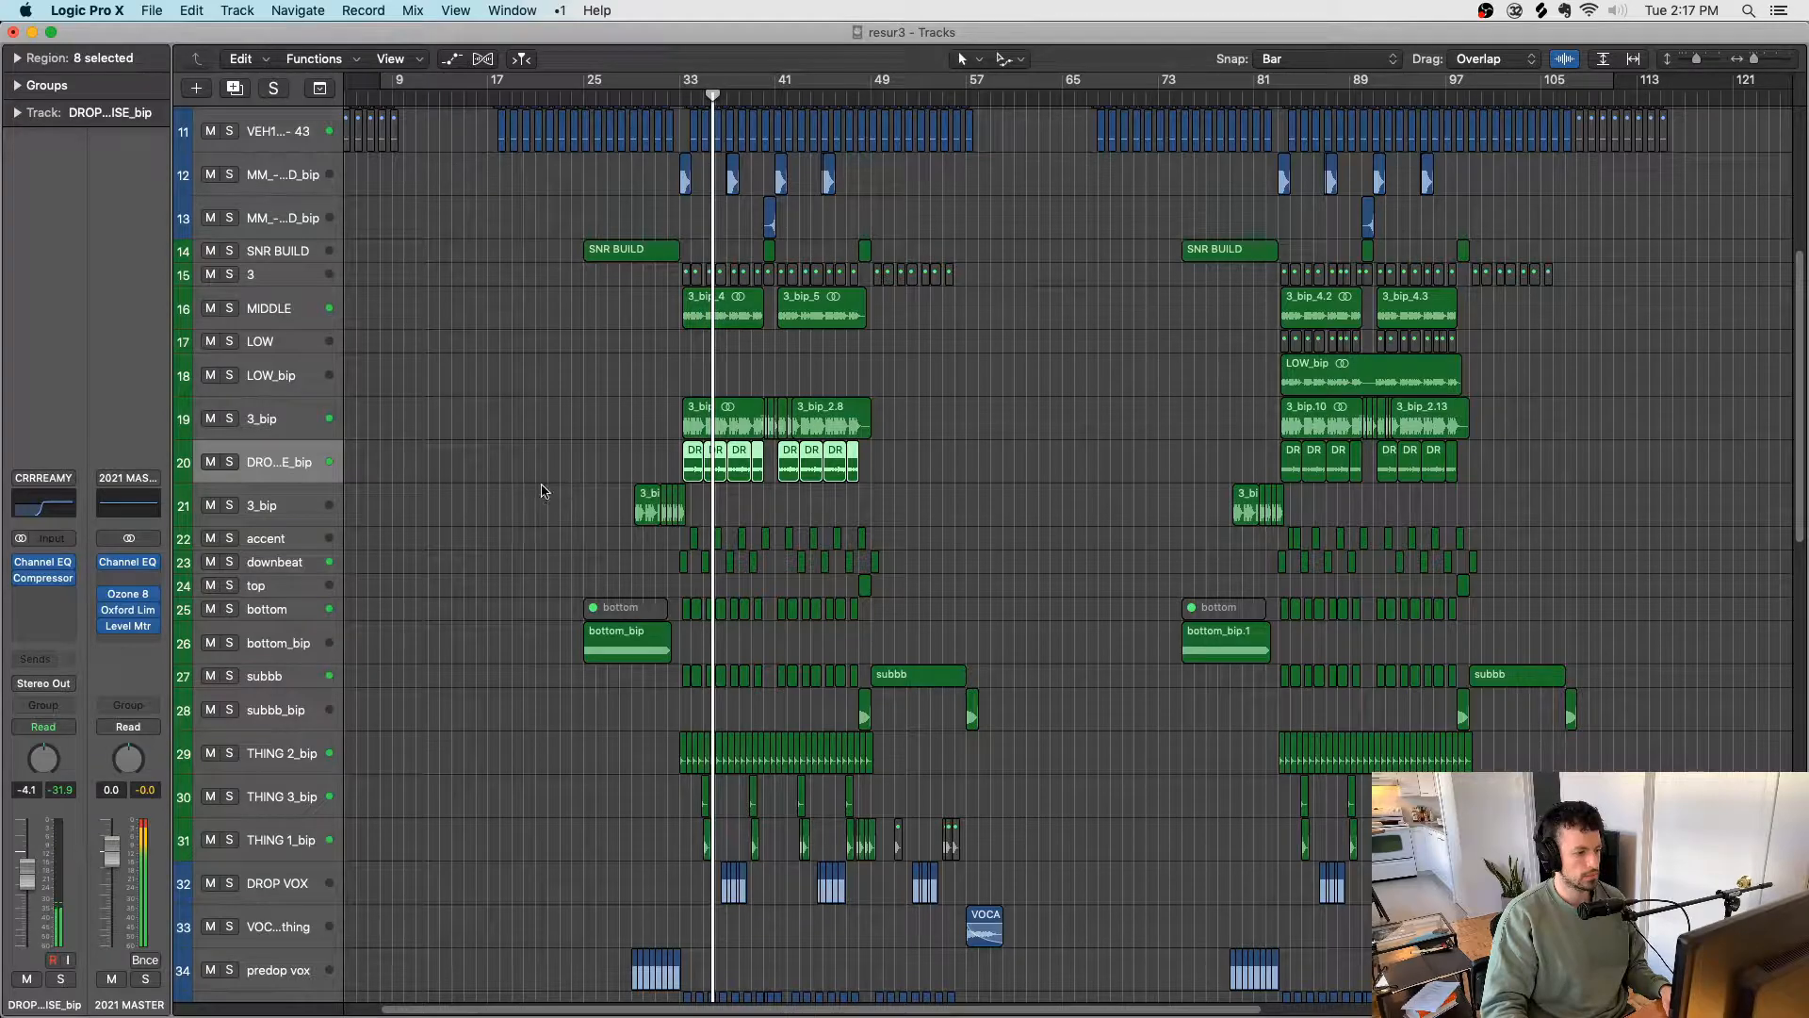
drag(532, 507, 724, 507)
scroll(706, 506, down, 3)
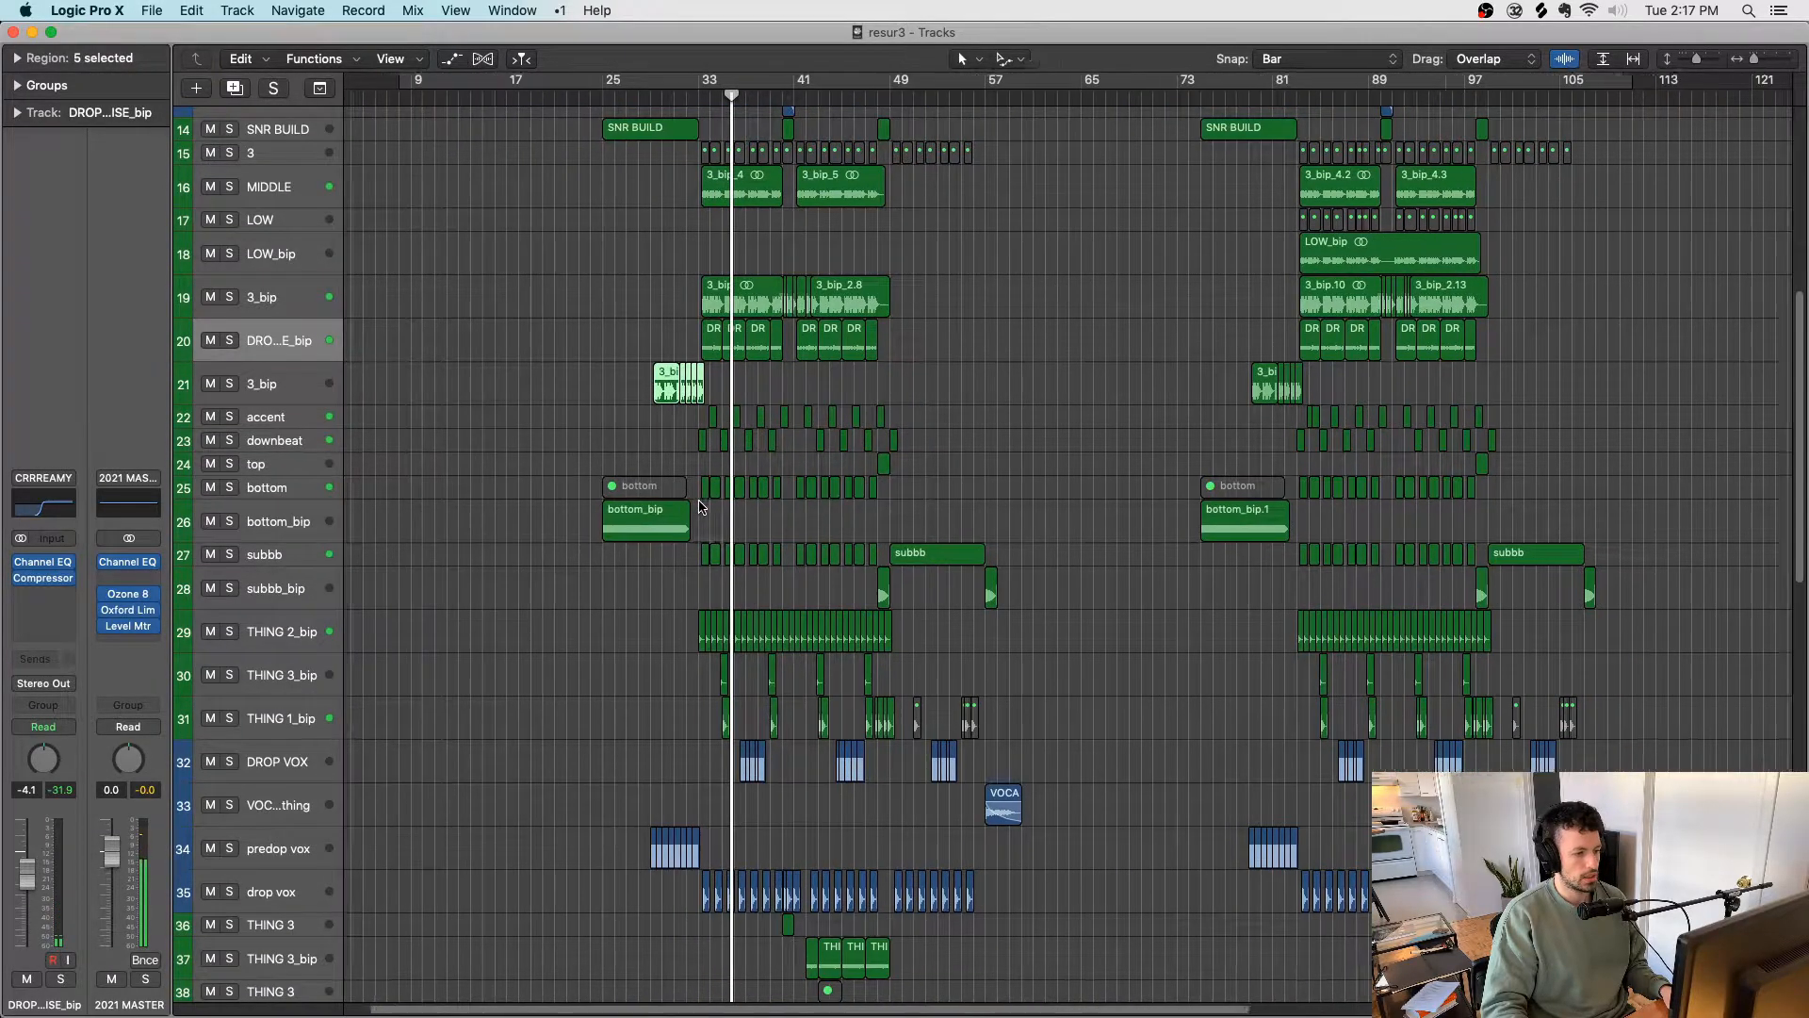
Step: Select the accent and downbeat regions of the first drop, save the project, and solo and play them
scroll(706, 480, left, 2)
click(269, 416)
drag(671, 405, 1021, 446)
key(space)
scroll(1022, 449, up, 2)
scroll(1021, 450, right, 3)
key(super+s)
scroll(595, 423, right, 1)
key(ctrl+s)
key(space)
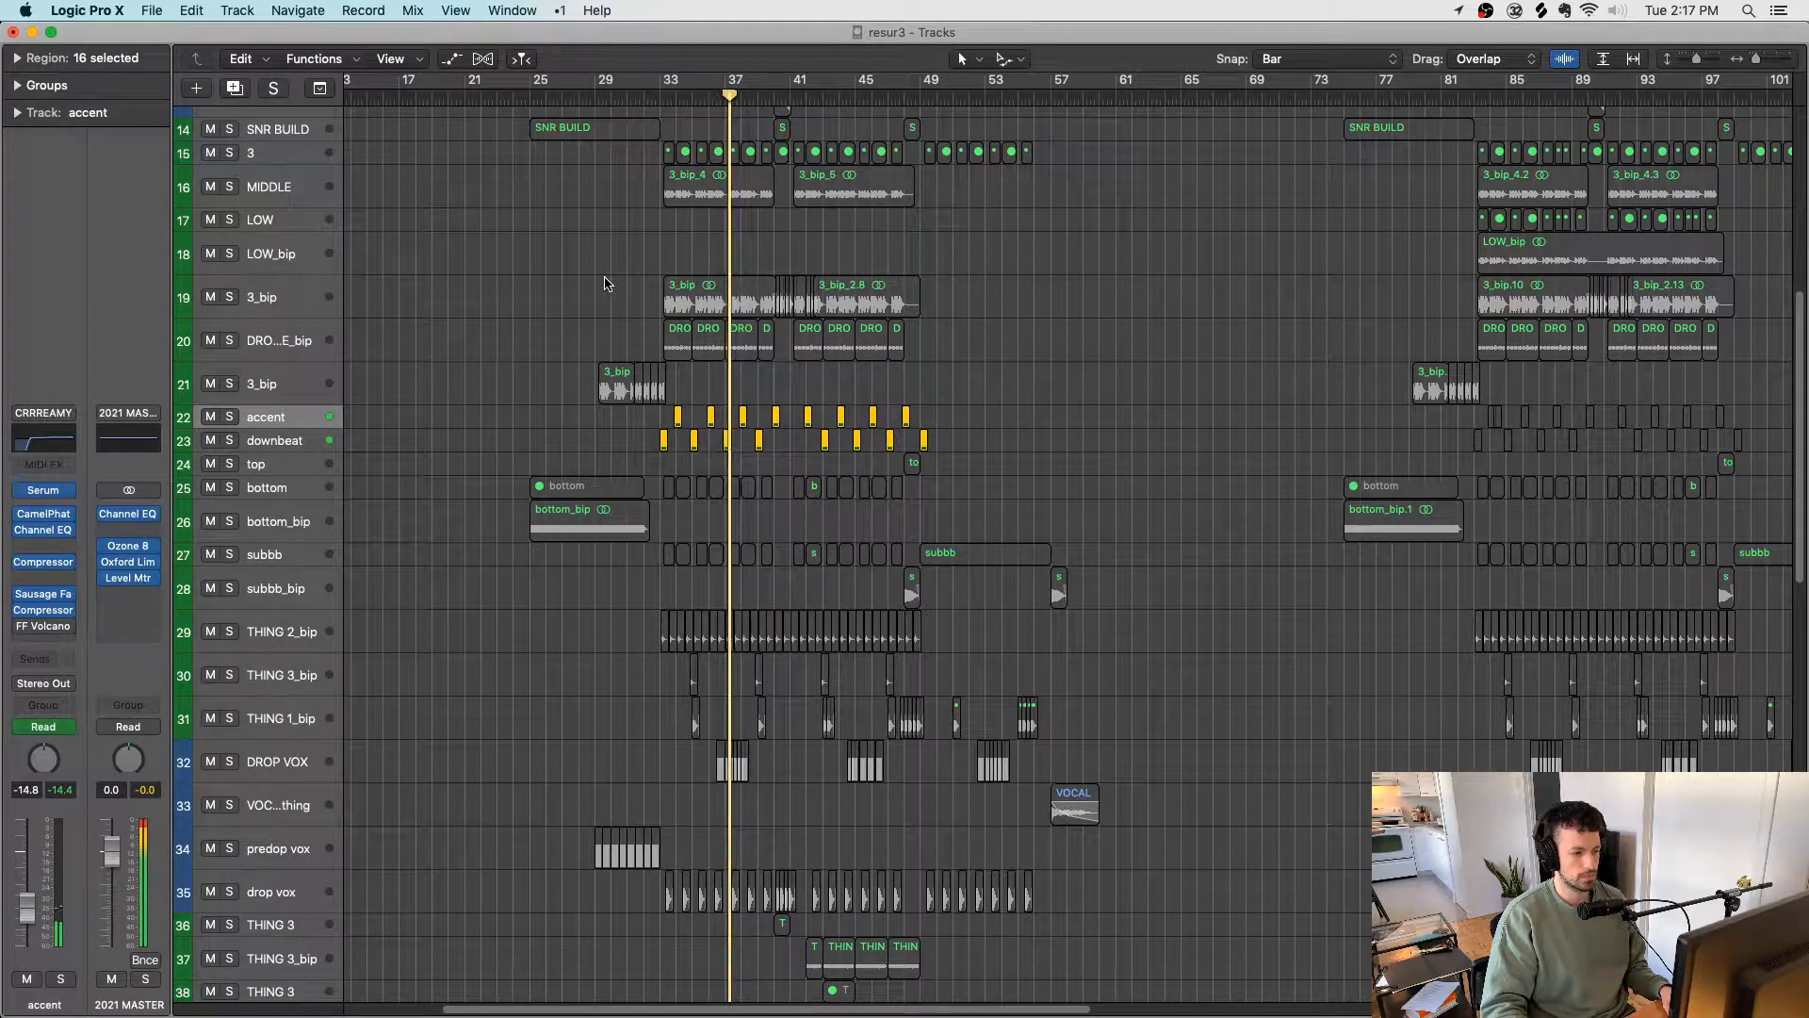
Step: Add the first drop's track 12 regions to the soloed accent and downbeat regions, listen, and turn off the solo
scroll(603, 292, up, 5)
drag(598, 304, 895, 347)
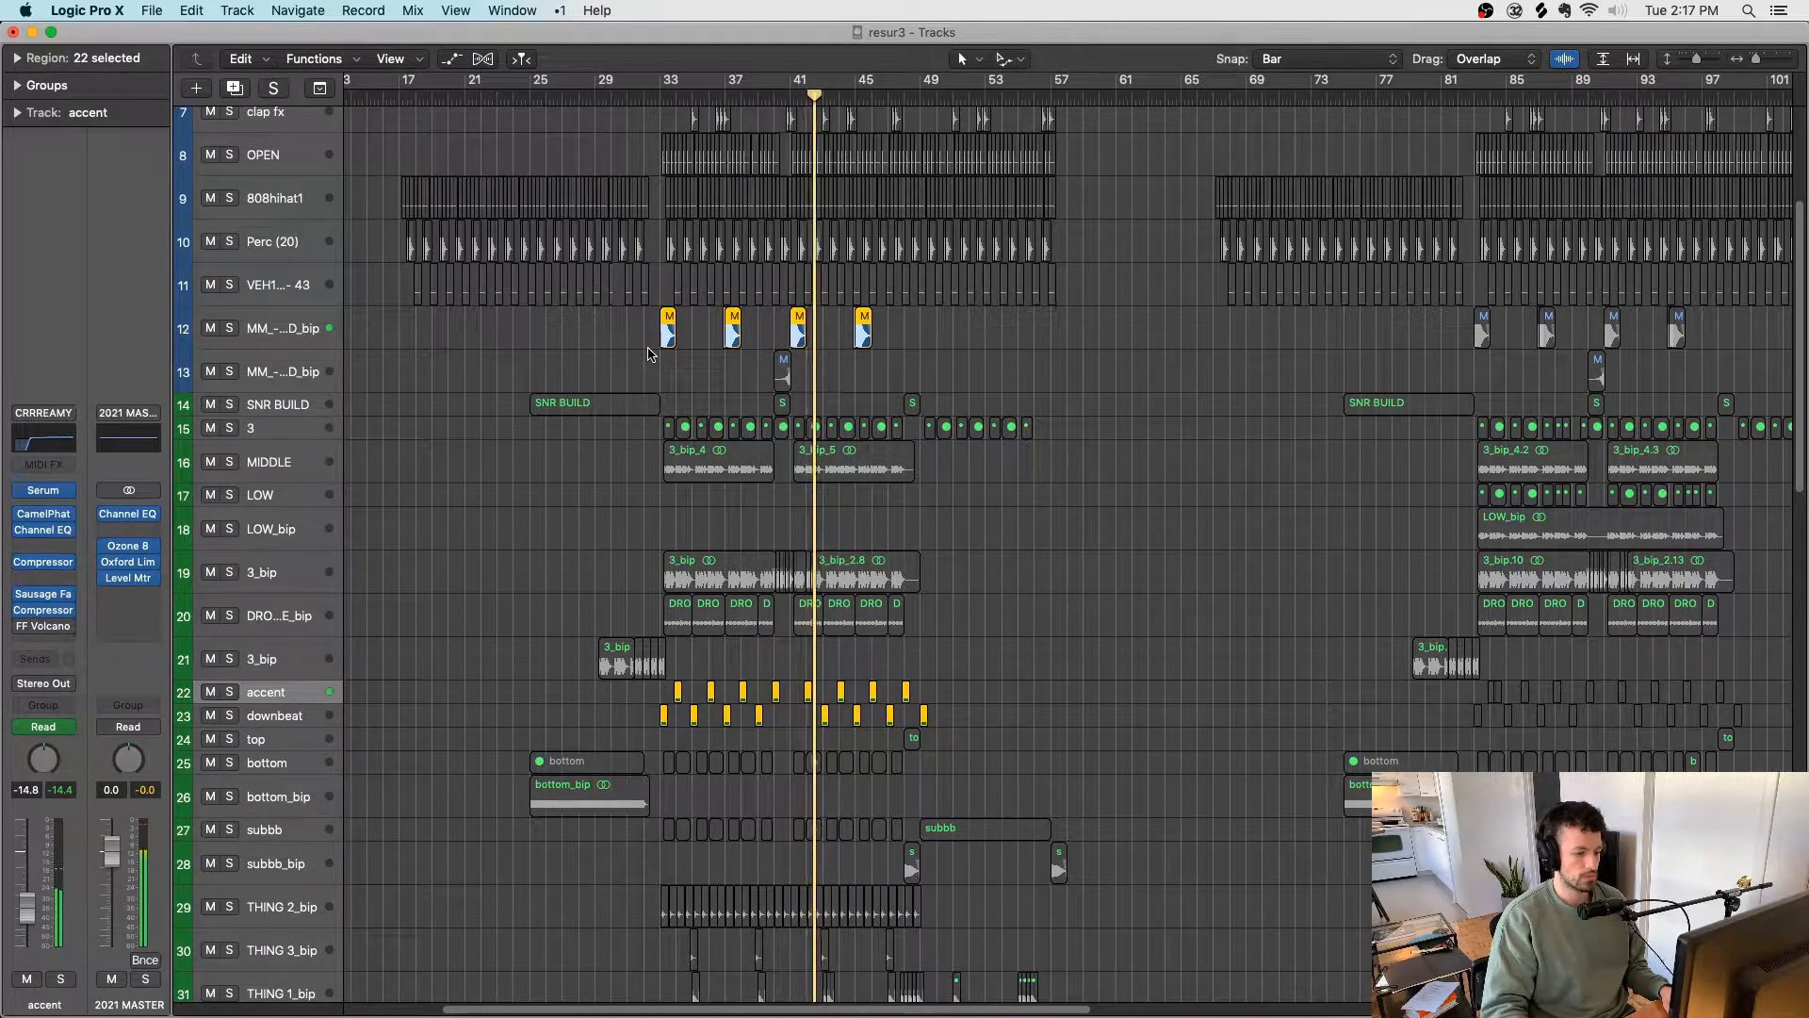
key(ctrl+s)
key(shift+comma)
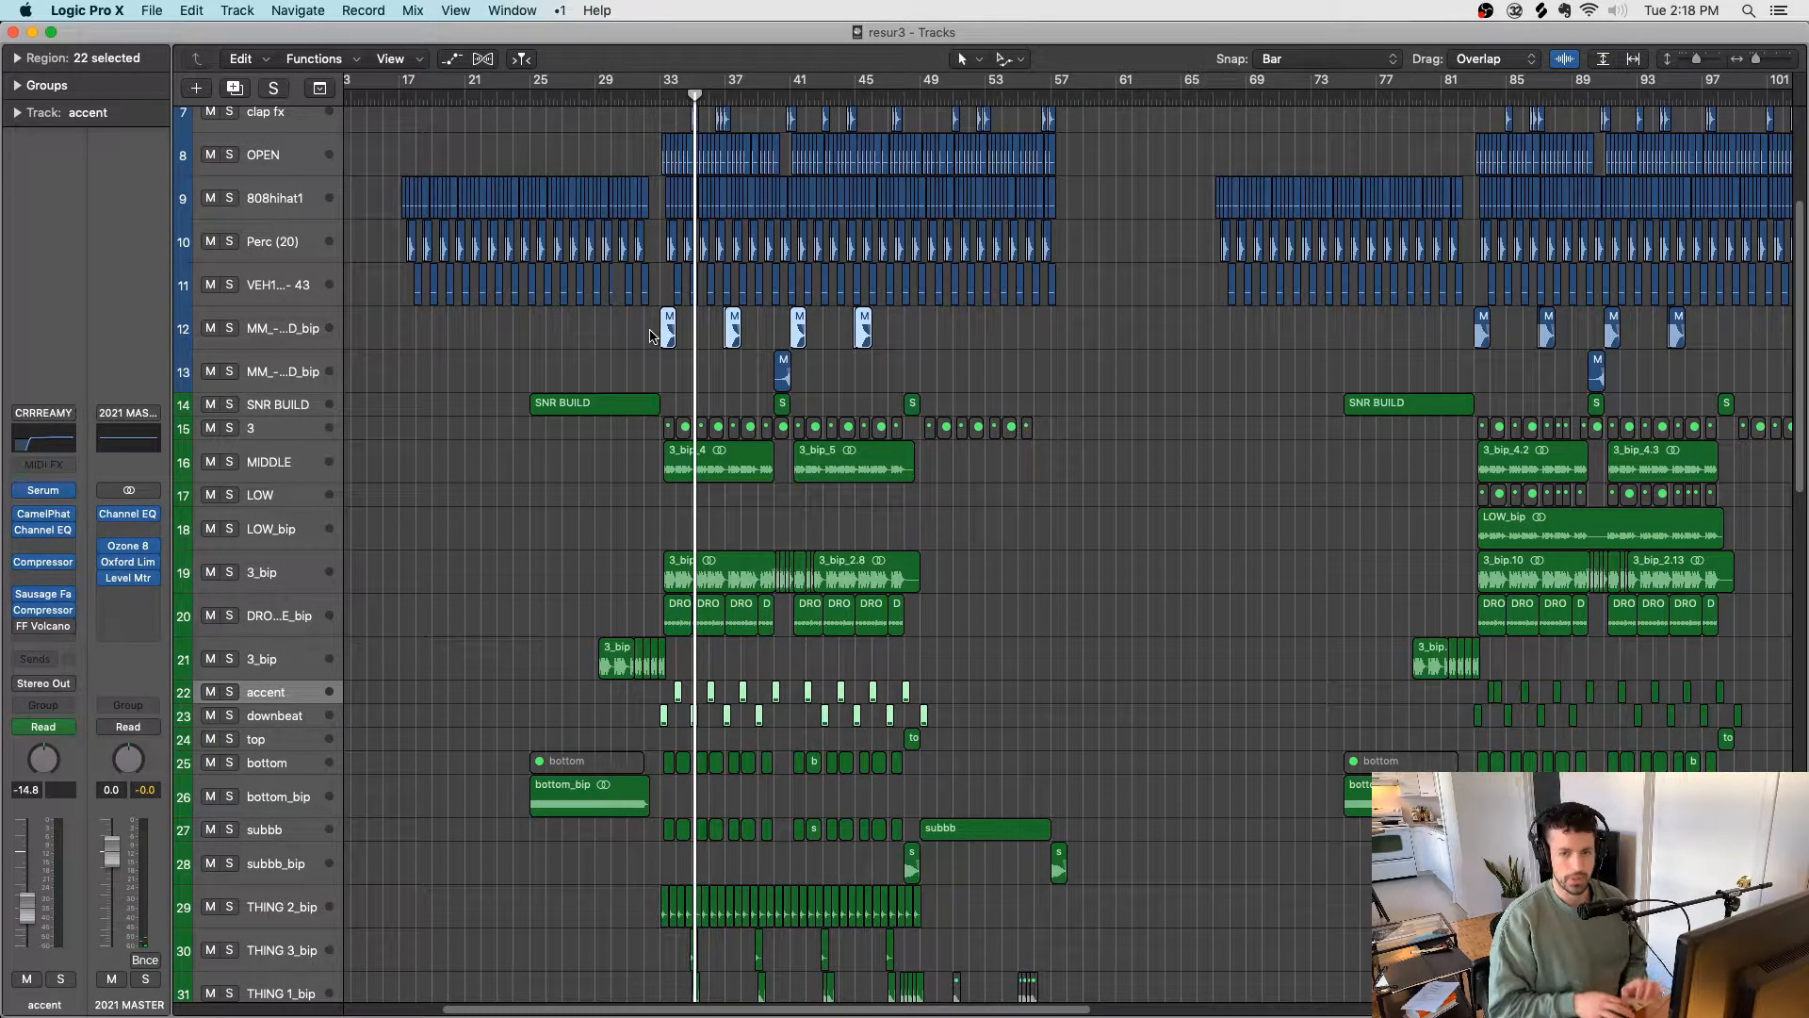
Step: Select the bottom track, save the project, and highlight the first drop's MIDDLE and track 19 3_bip regions before clearing the selection
scroll(766, 539, down, 2)
scroll(566, 668, down, 2)
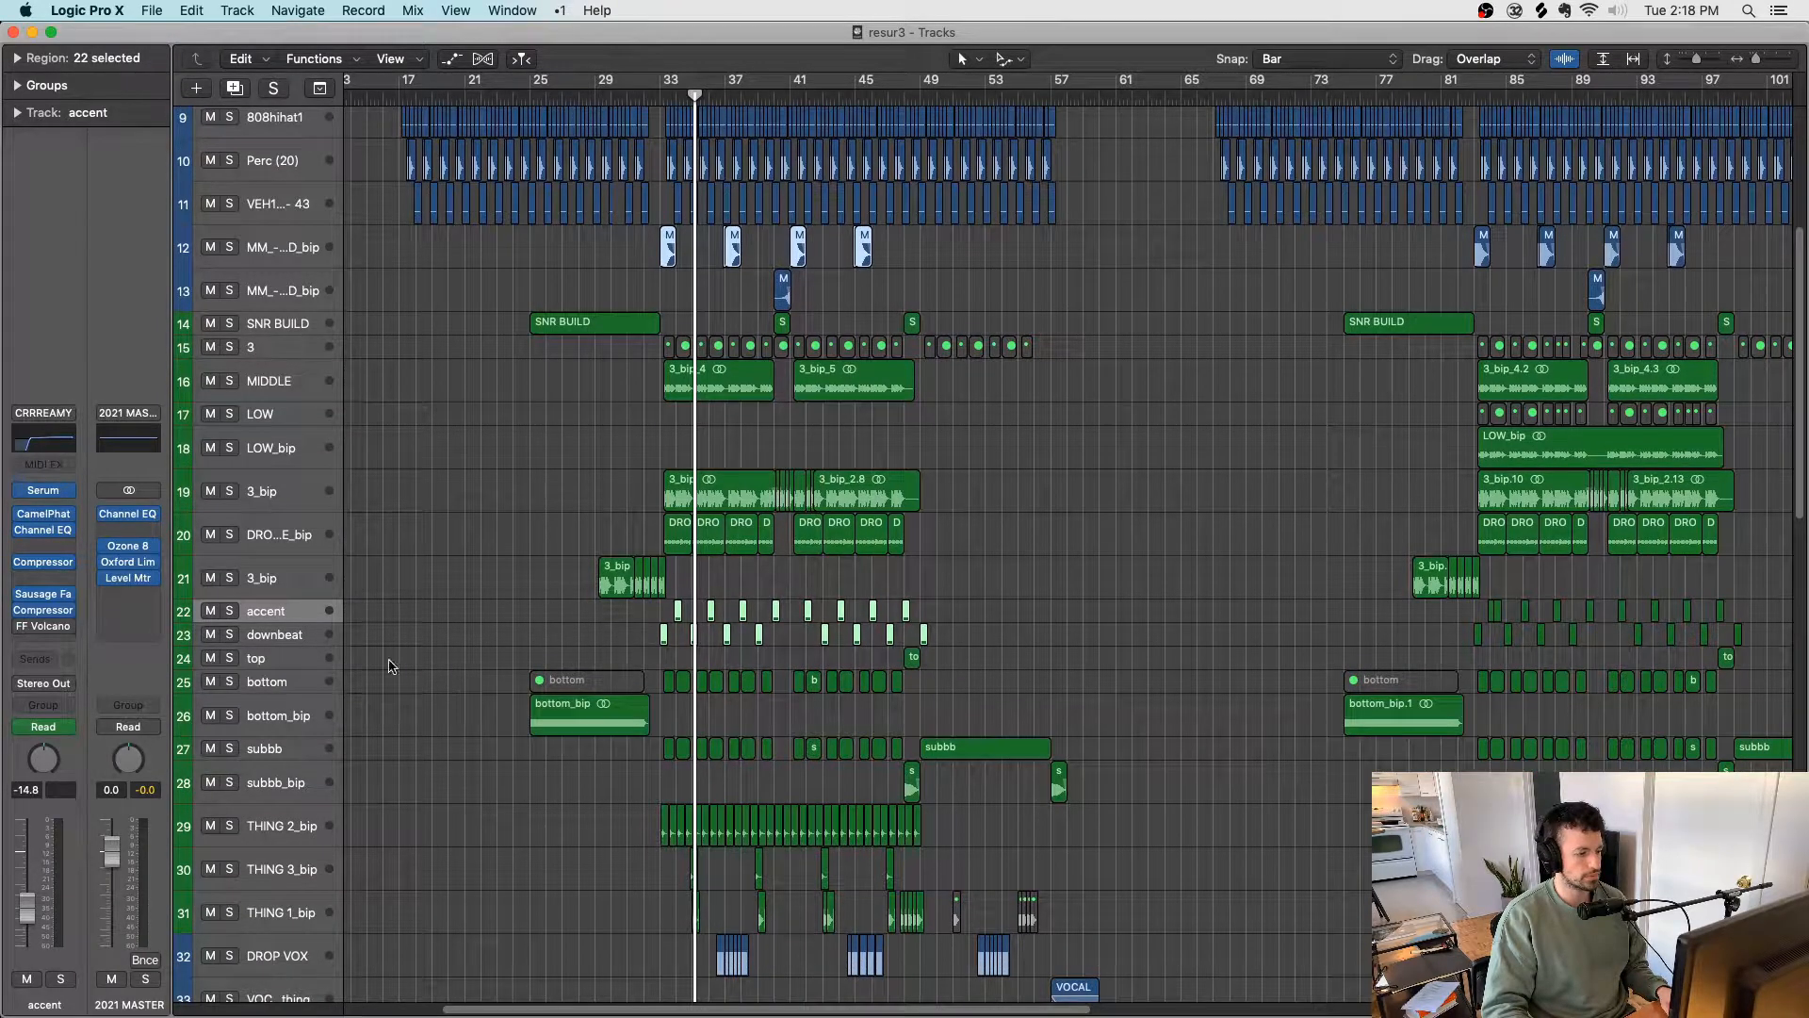
click(269, 679)
scroll(565, 616, down, 2)
key(super+s)
drag(965, 619, 816, 531)
drag(1001, 407, 622, 337)
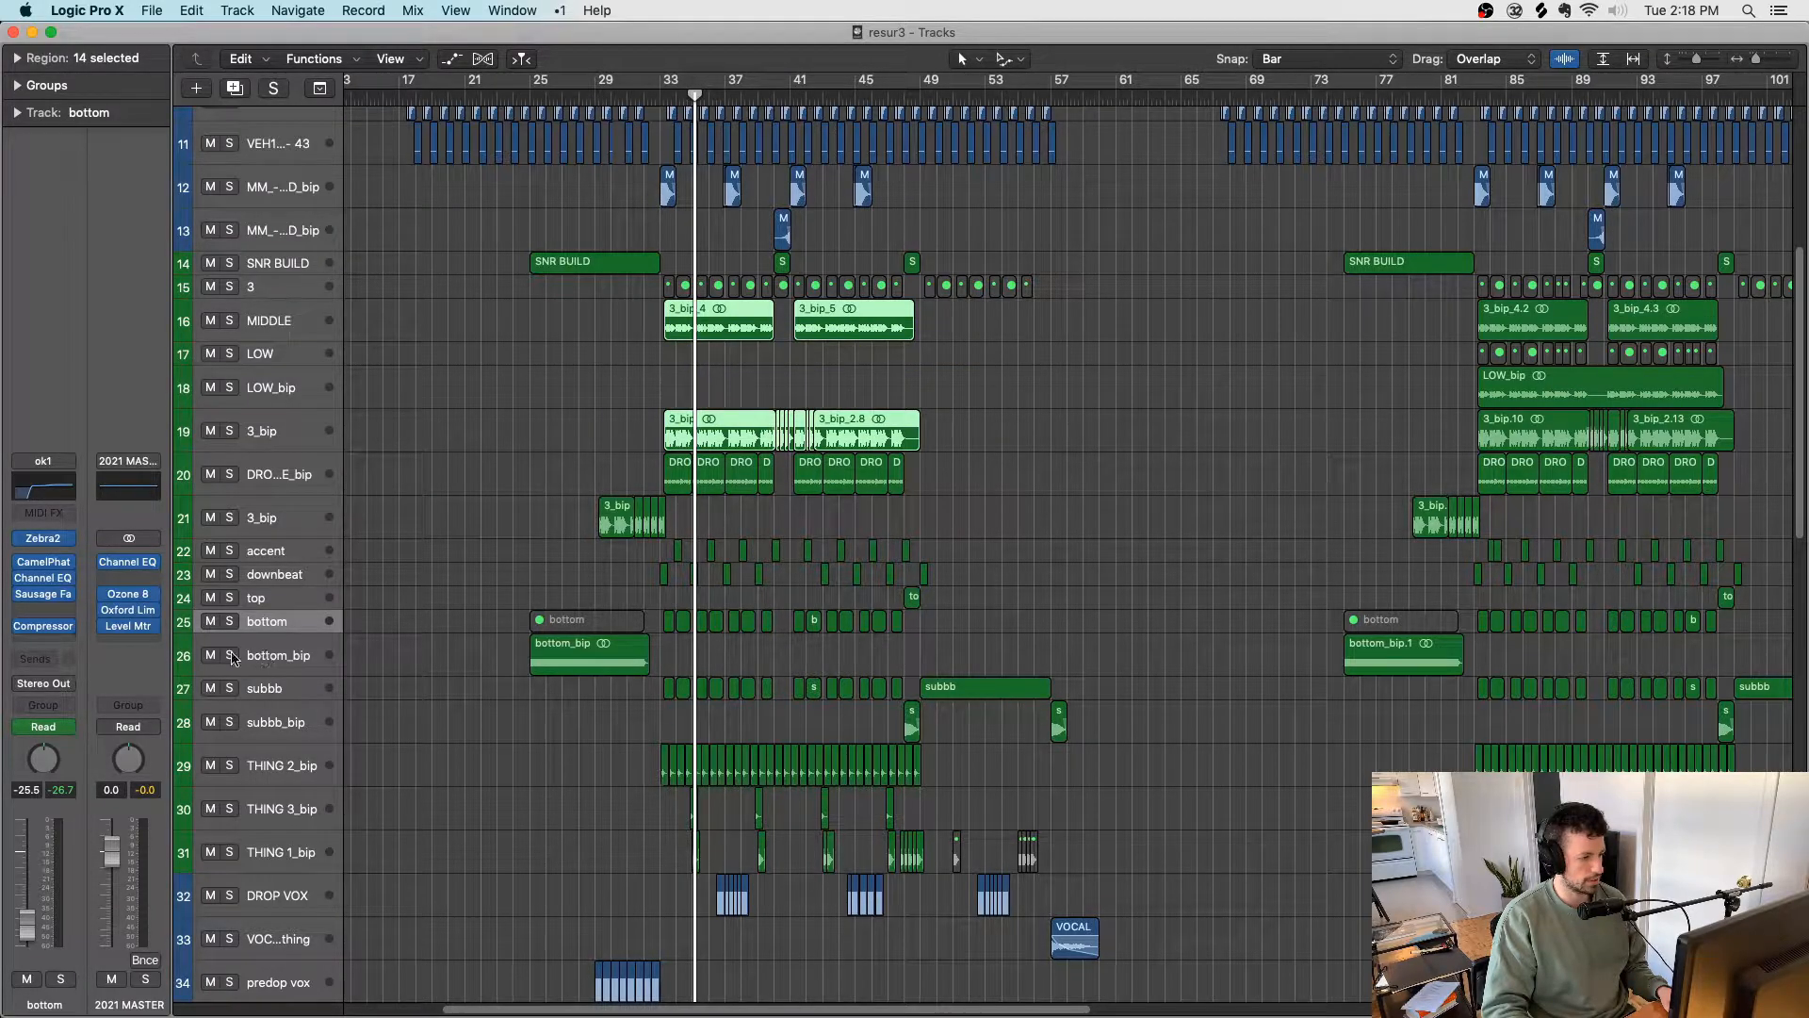
click(678, 652)
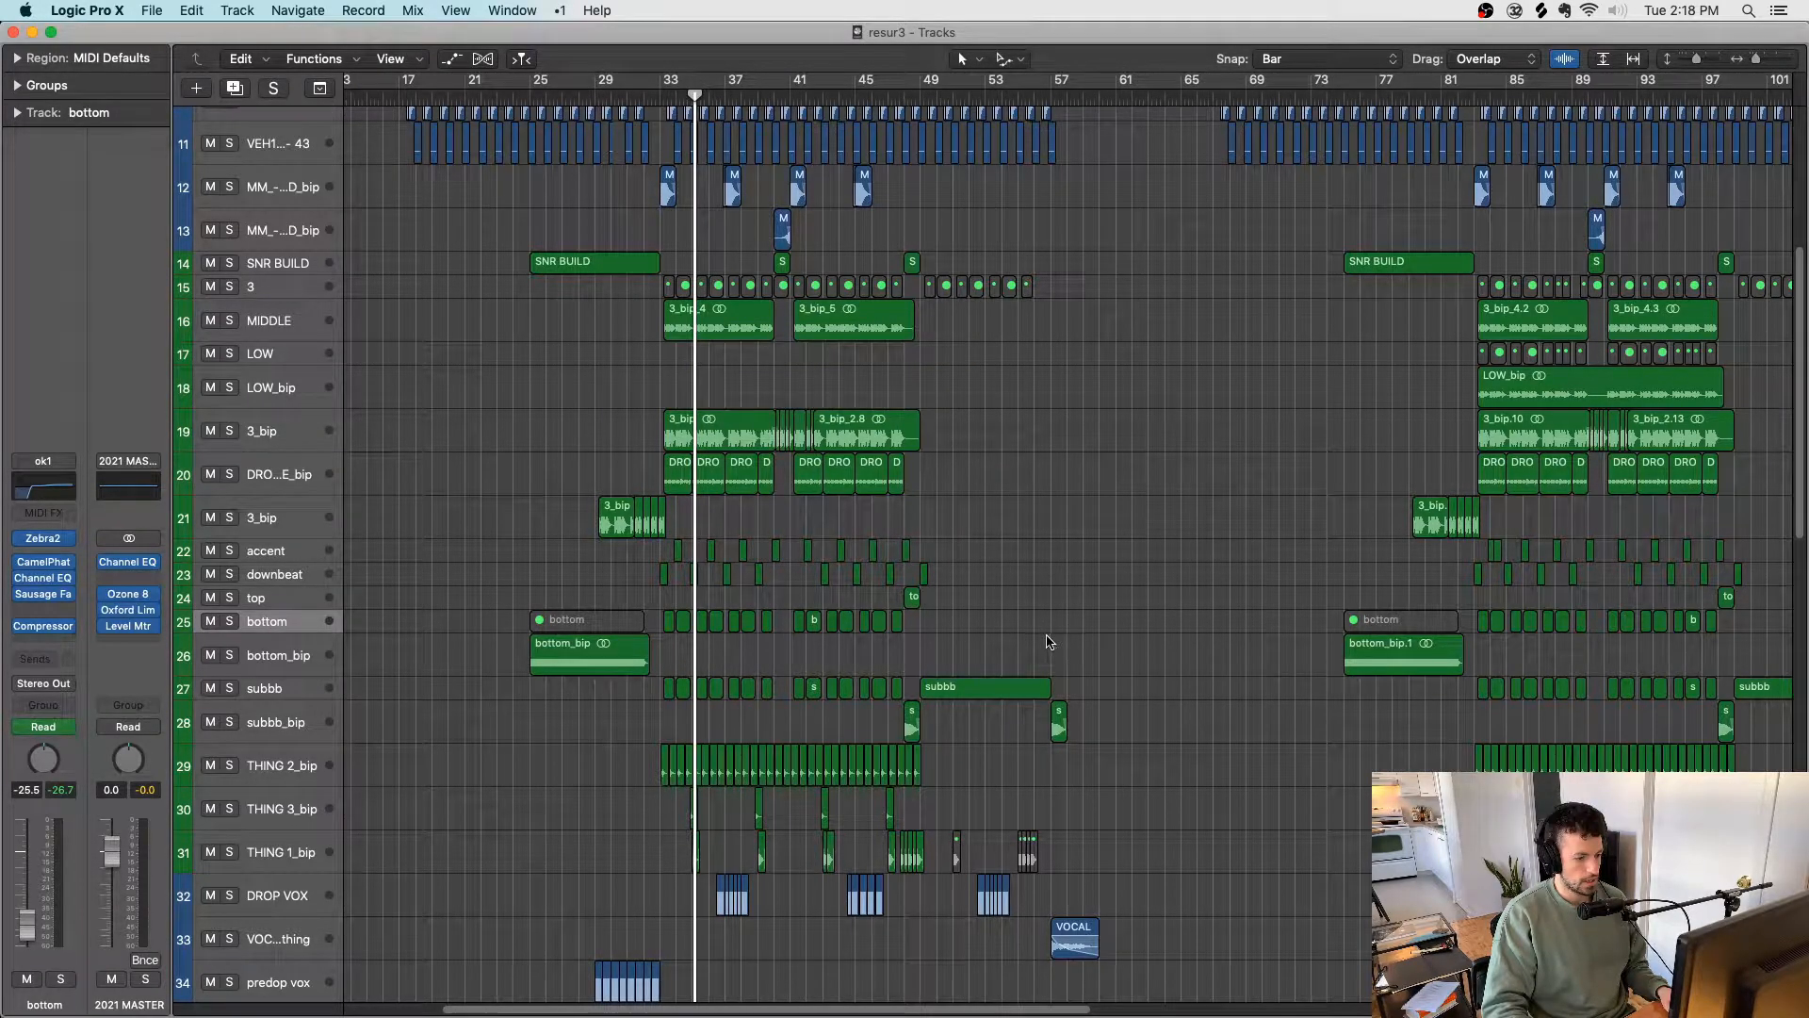
Step: Select the bottom track's regions in the first drop and inspect the track's Channel EQ before closing it
drag(1043, 634, 678, 640)
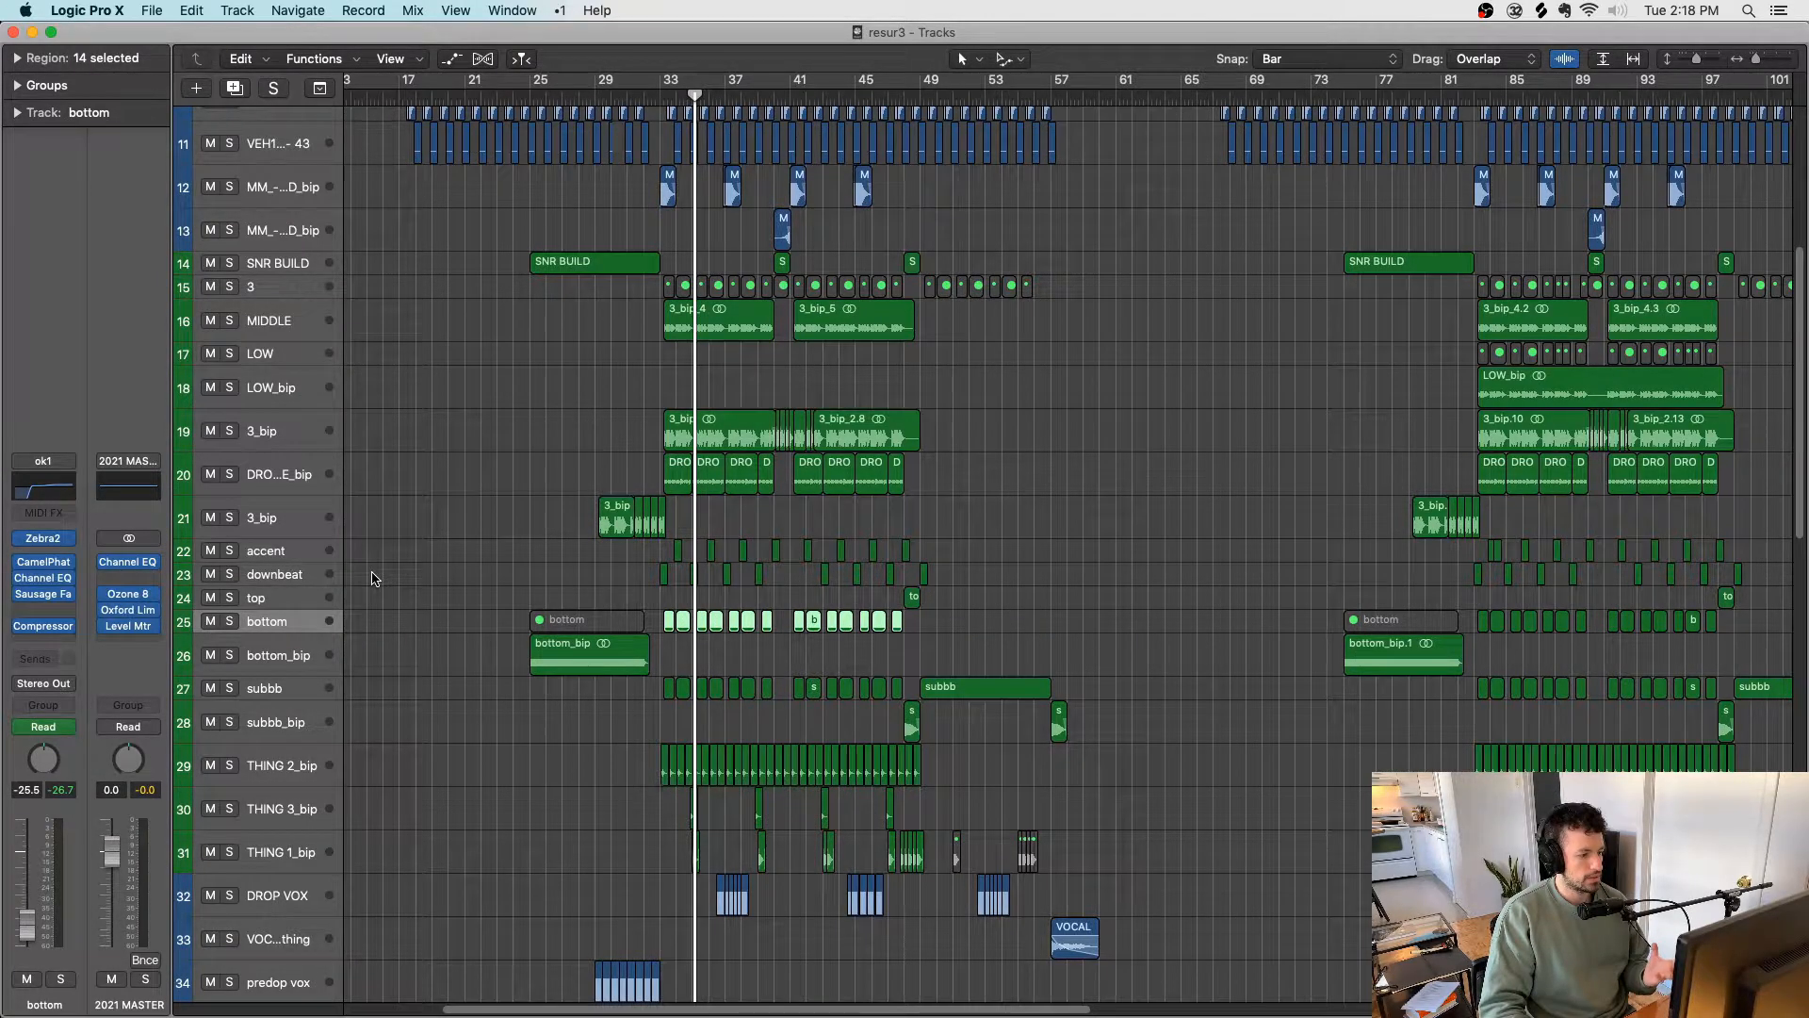
scroll(372, 579, down, 1)
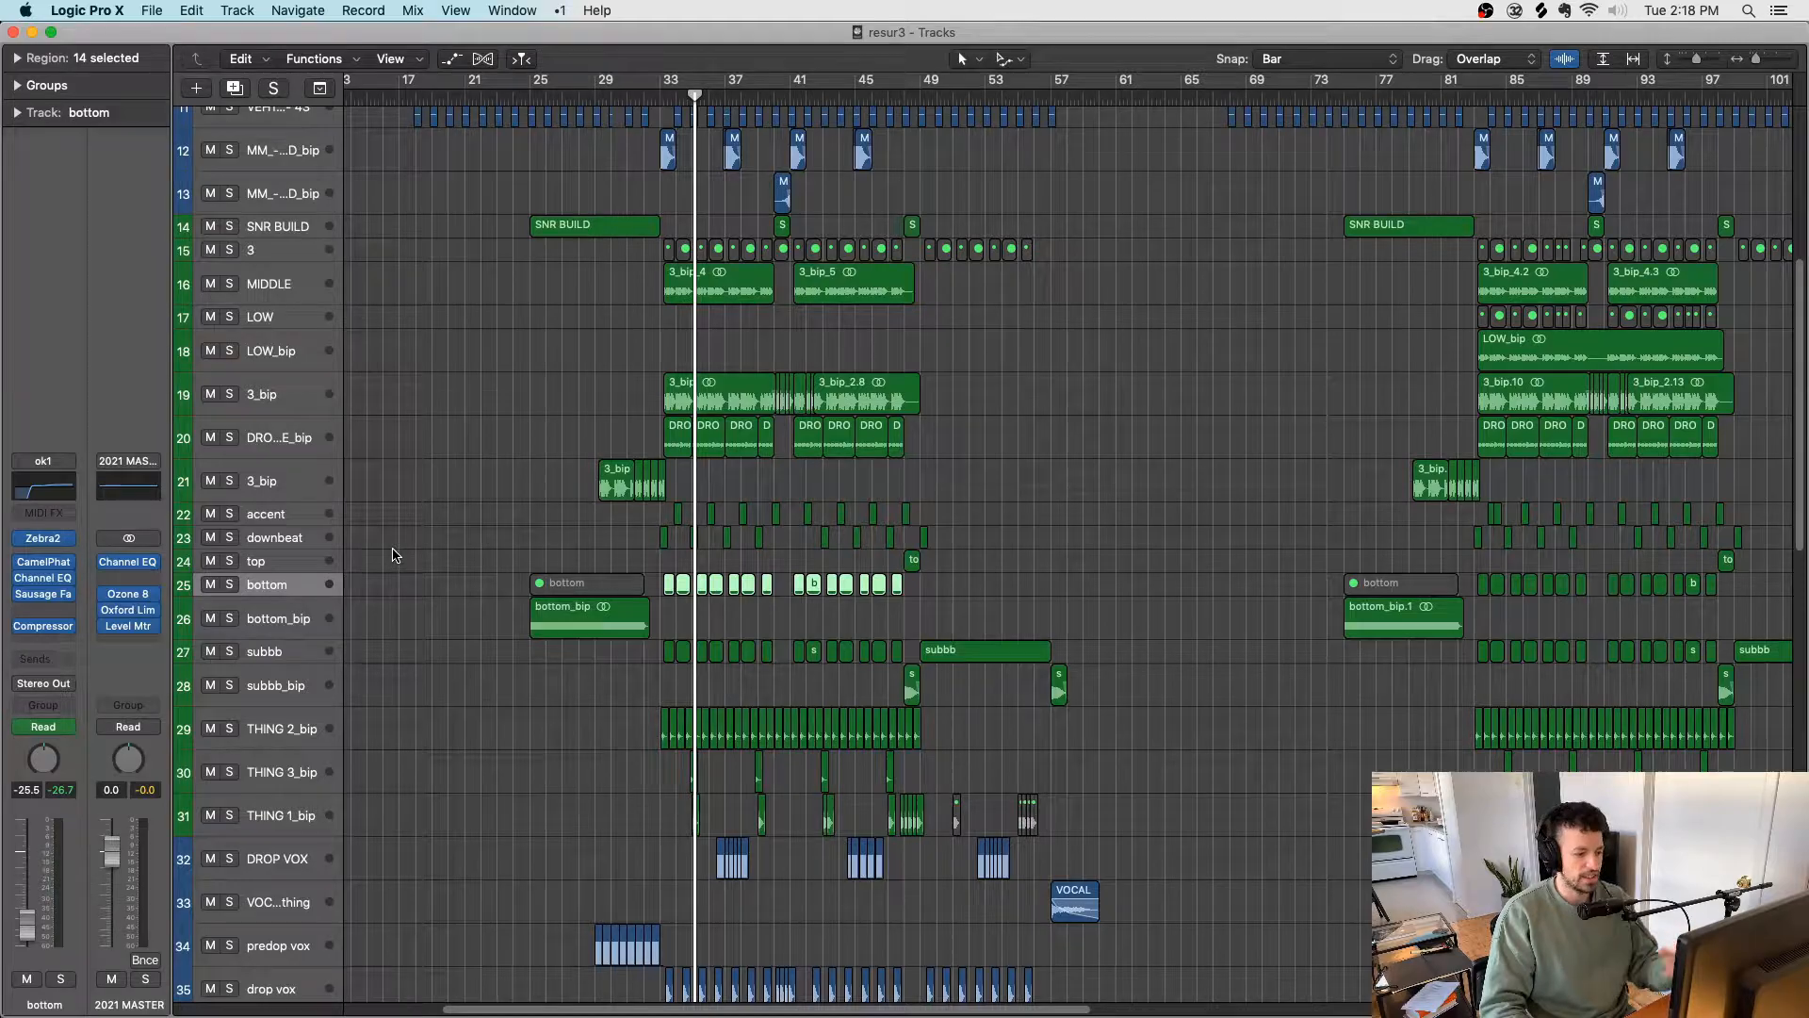
scroll(396, 557, down, 1)
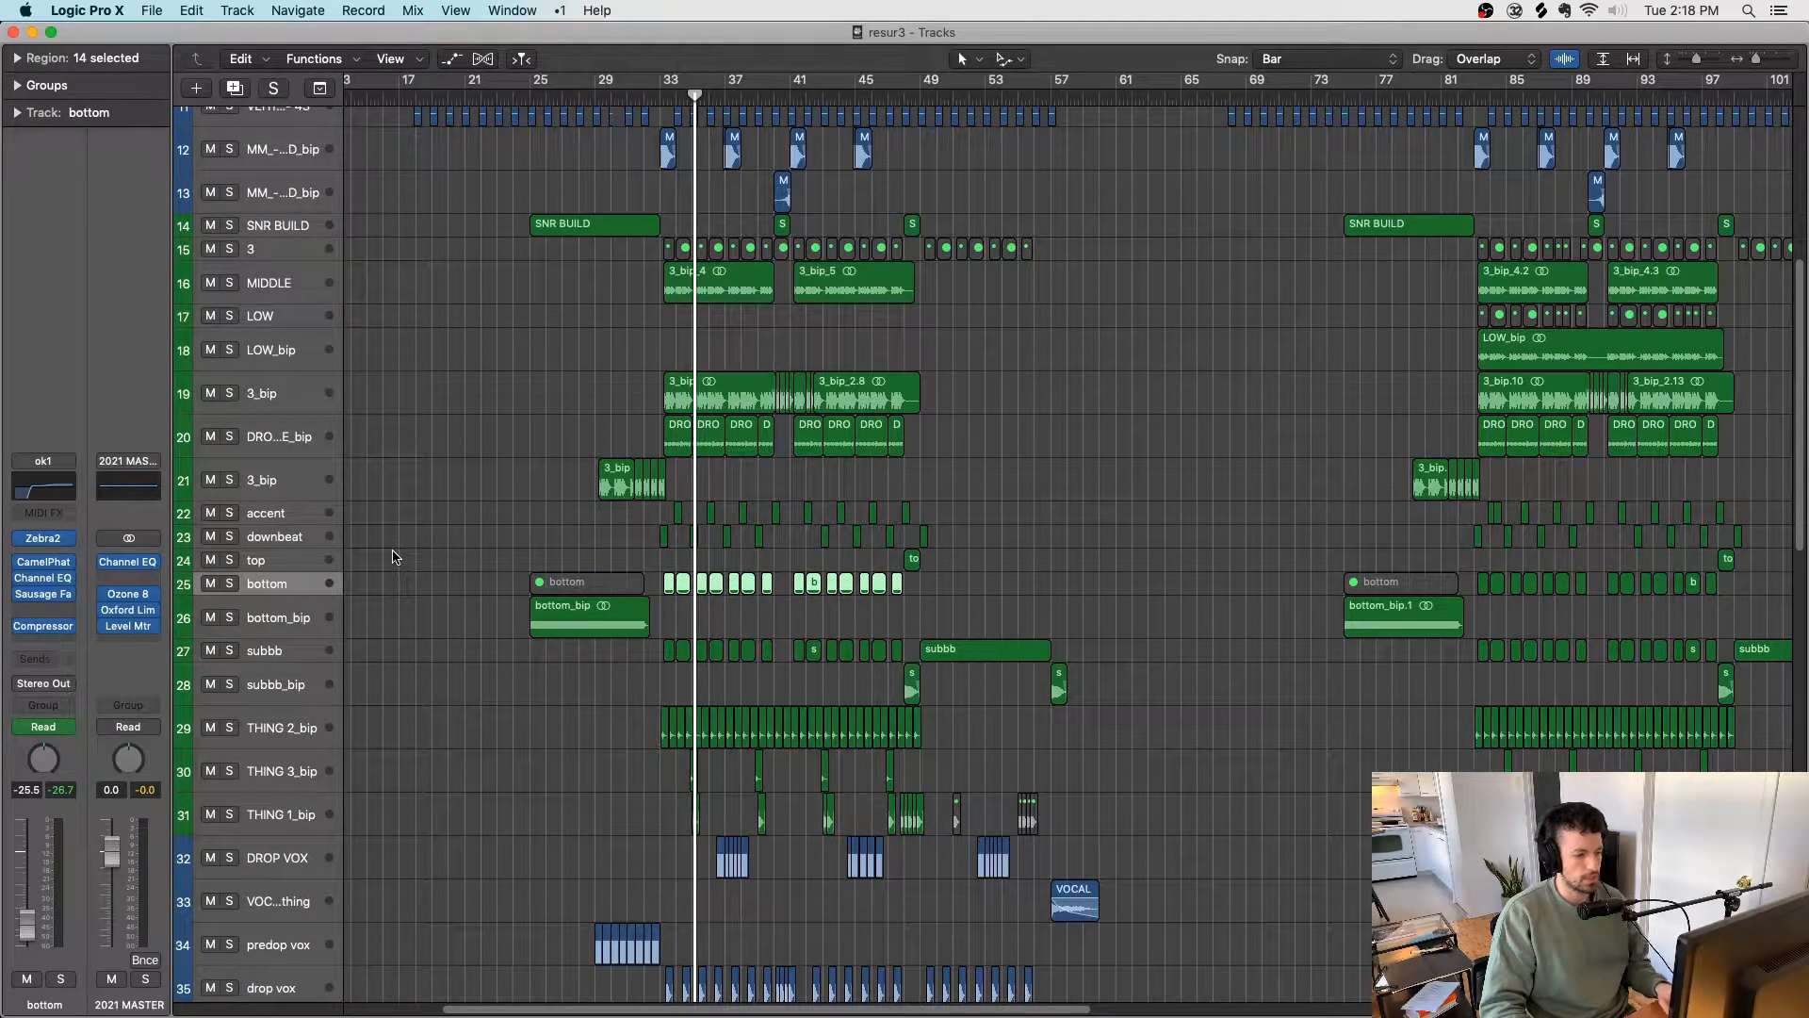
click(54, 490)
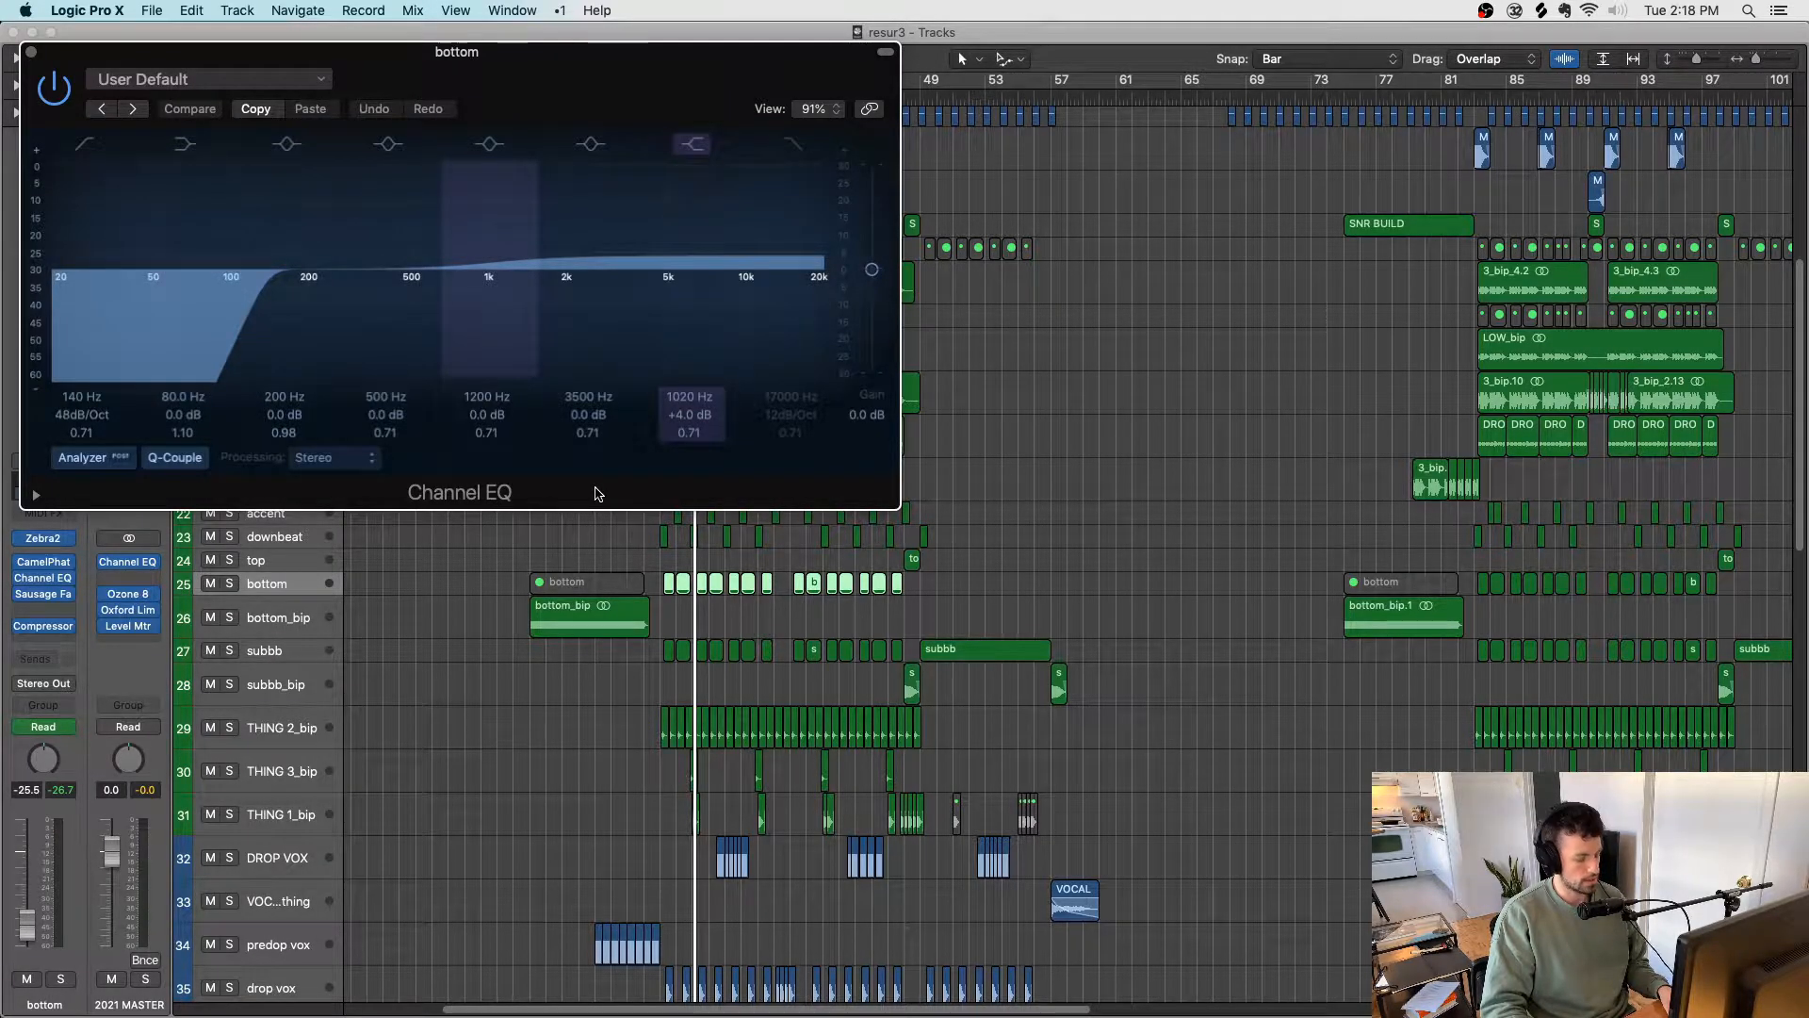
key(super+w)
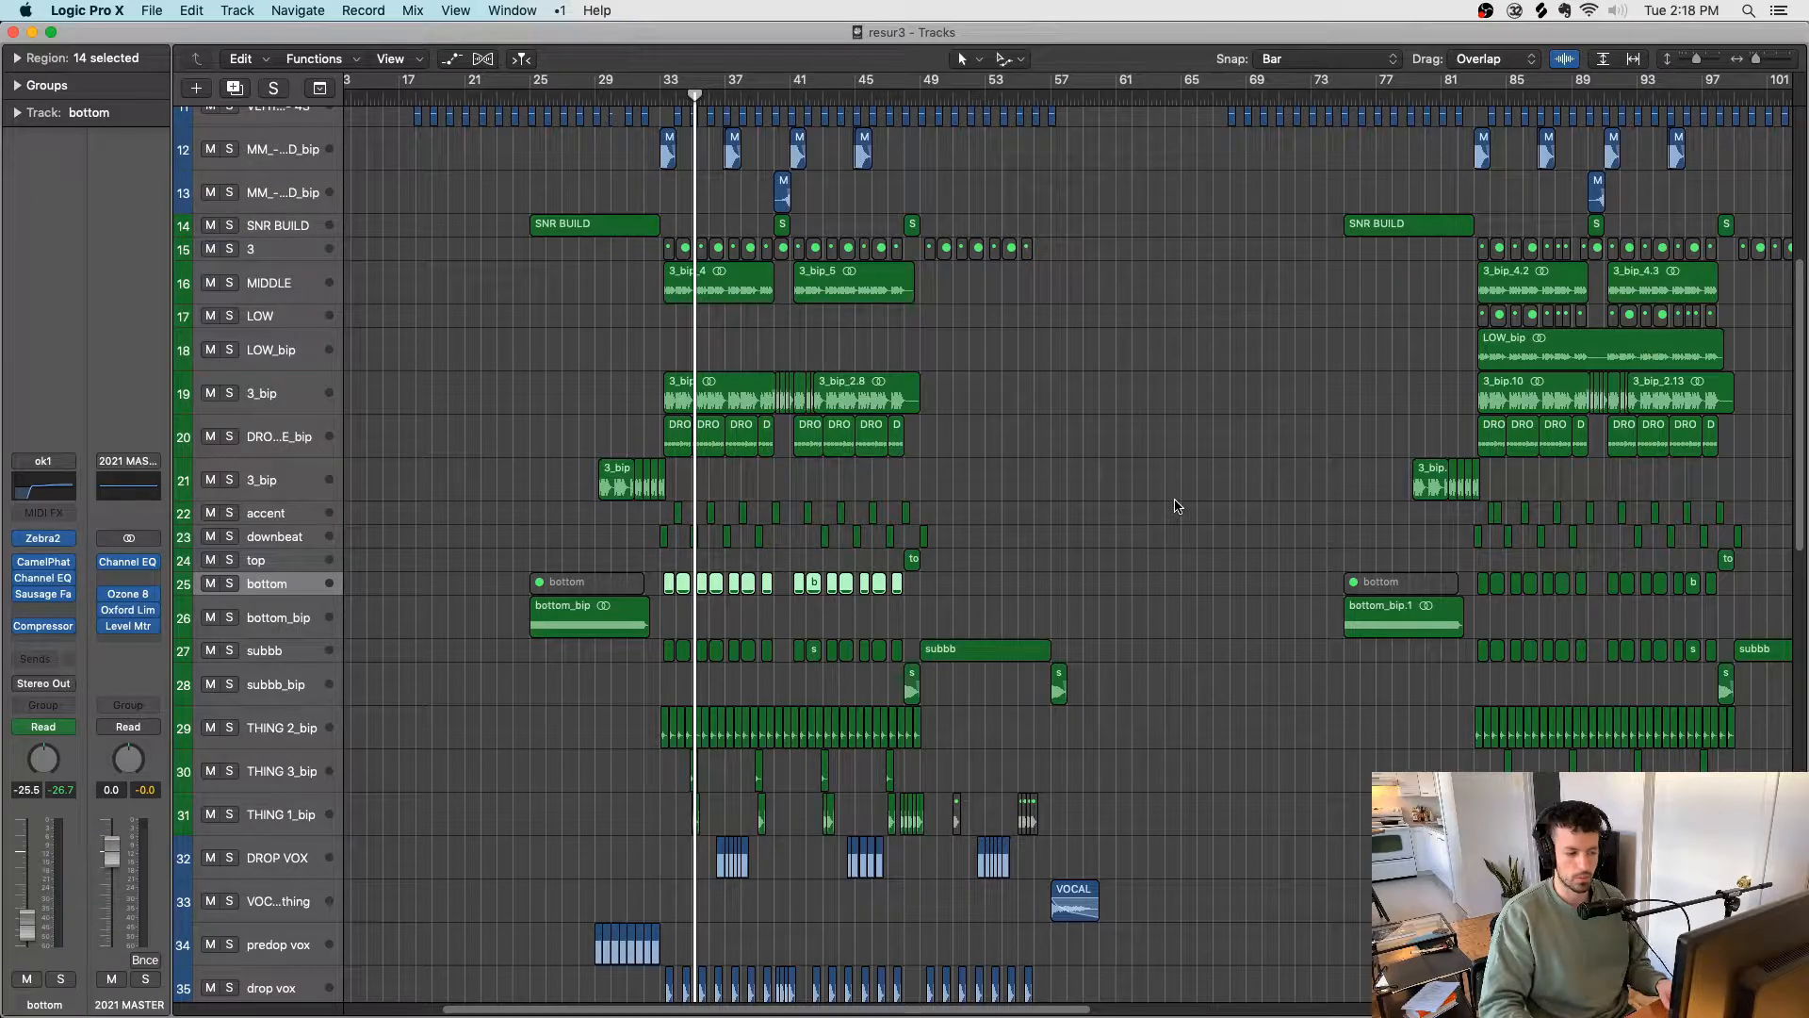
Step: Solo the selected bottom regions and play them
key(a)
key(a)
key(space)
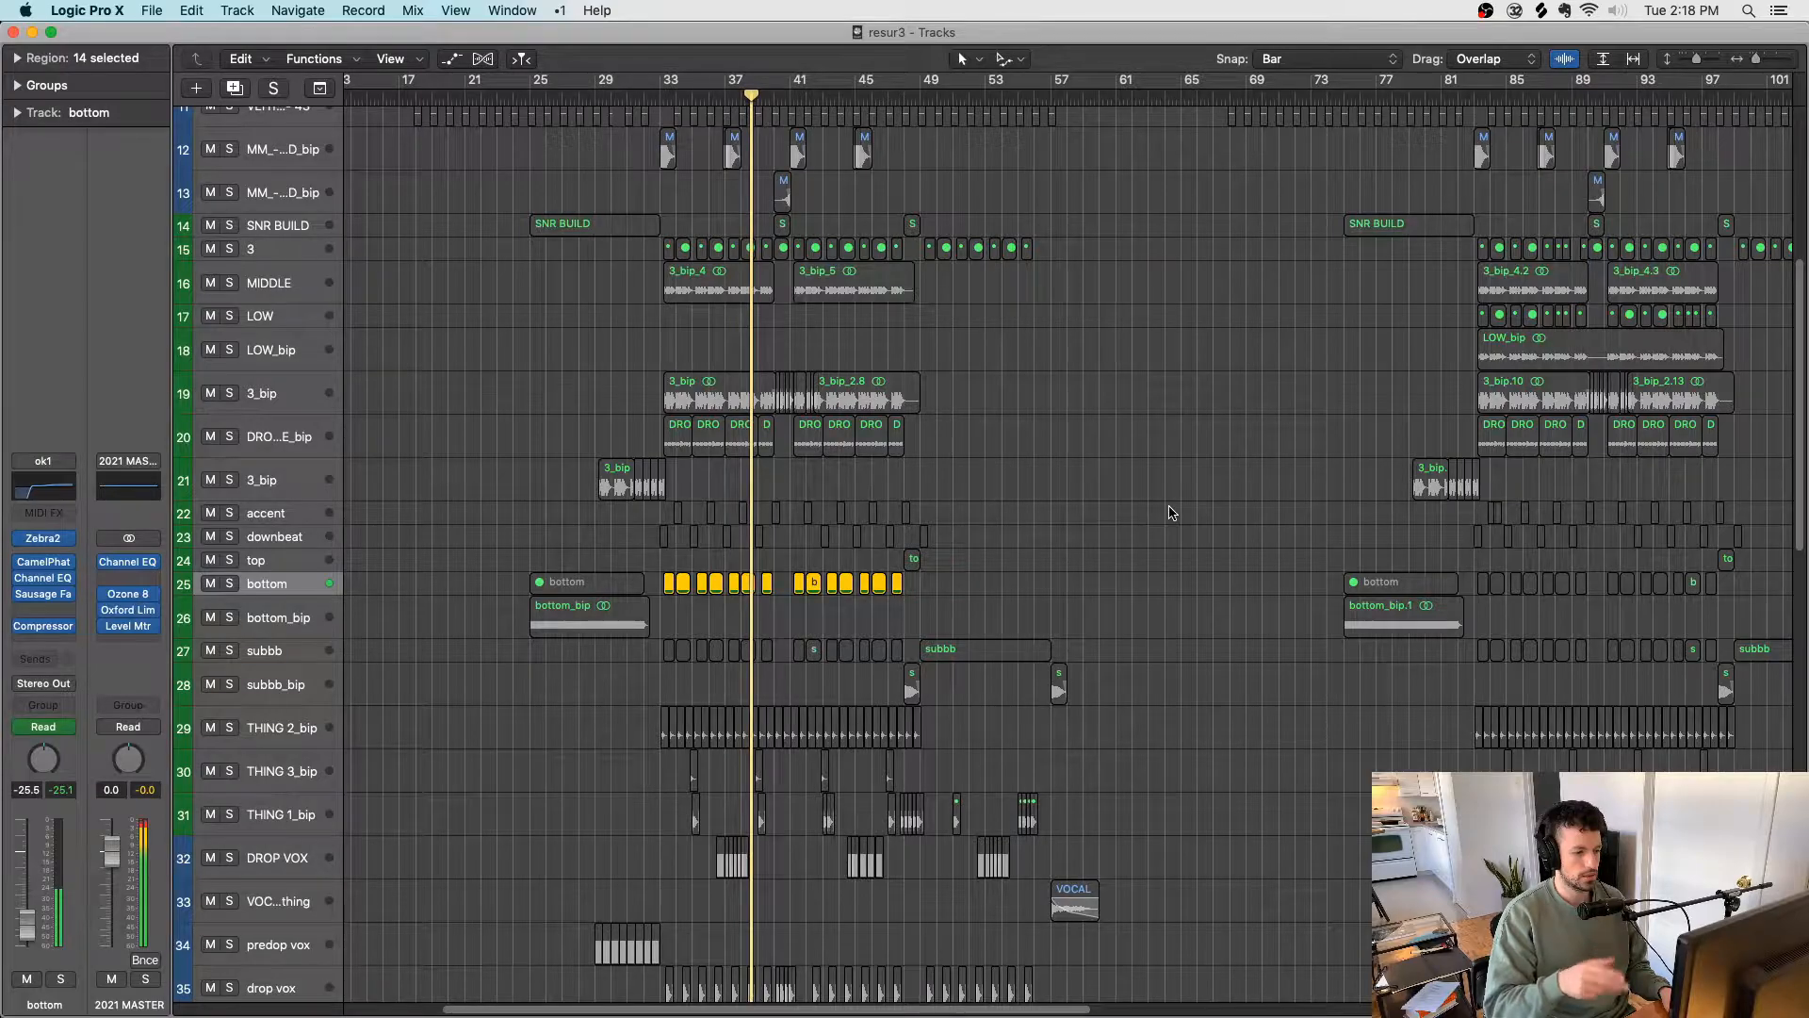
Step: Add the MIDDLE and track 19 3_bip regions to the soloed bottom regions, listen, then deselect them and turn off the solo
scroll(1171, 513, up, 1)
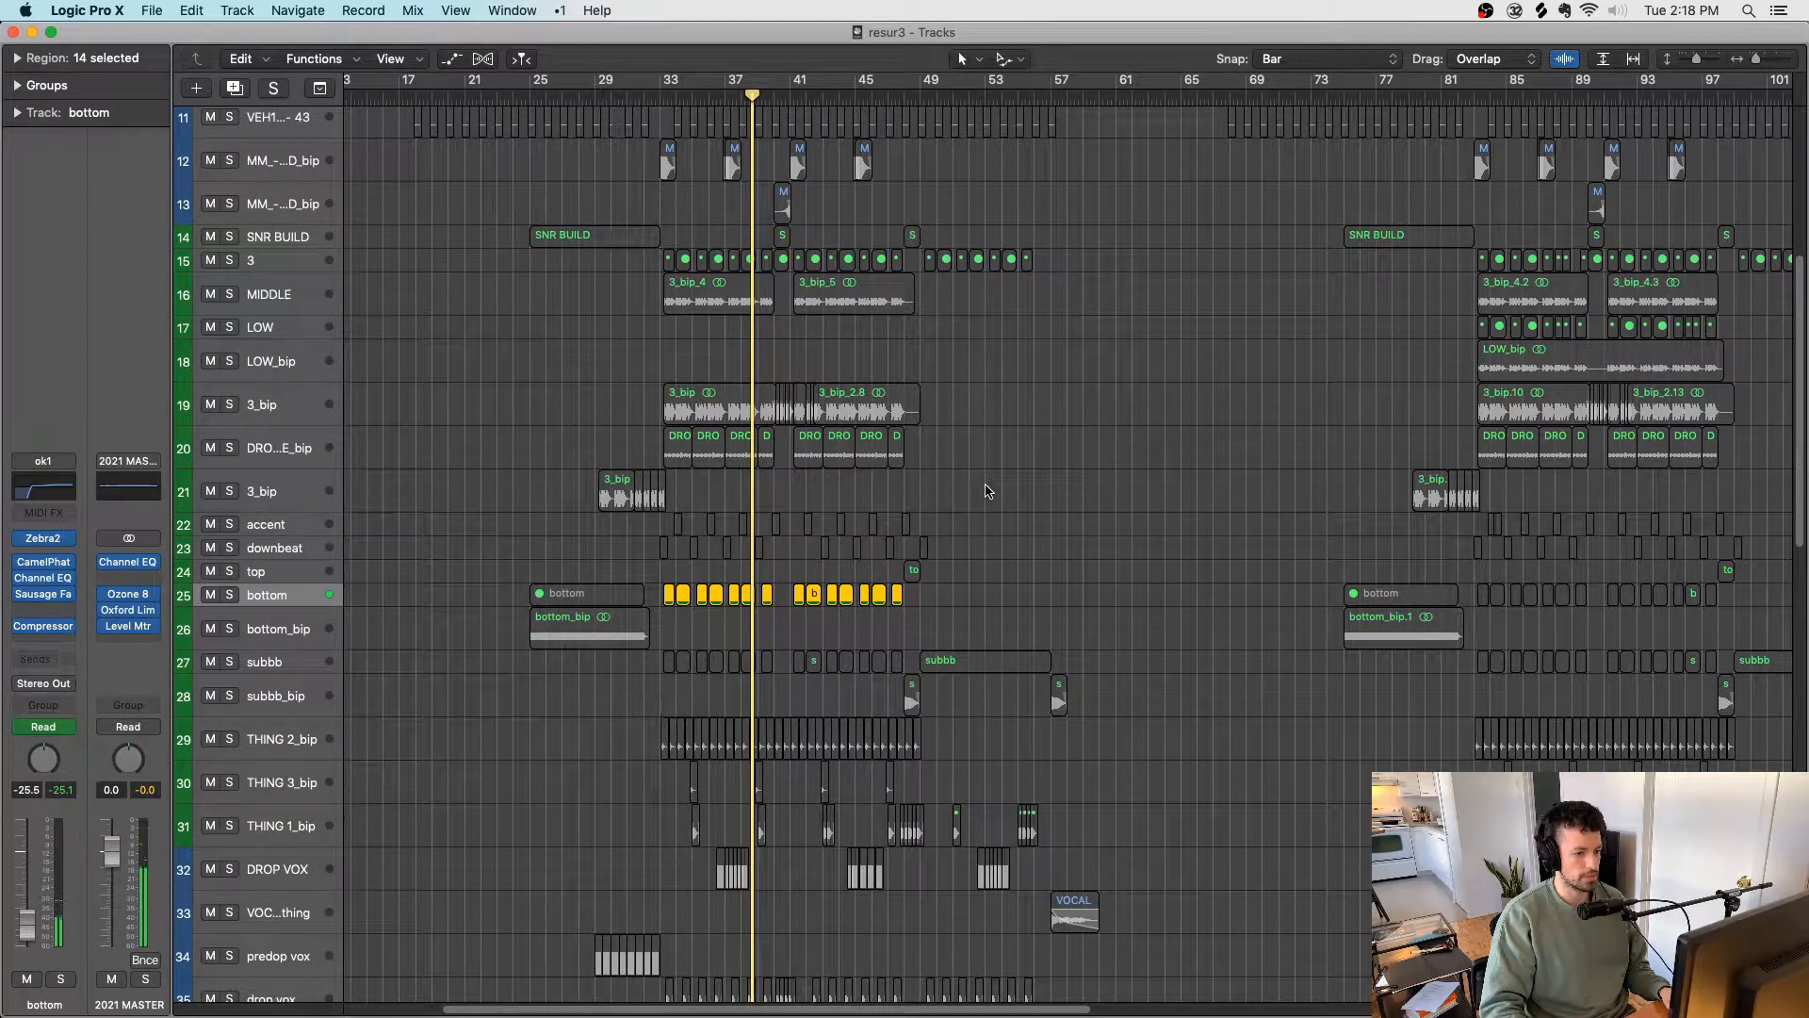
drag(1062, 402, 509, 304)
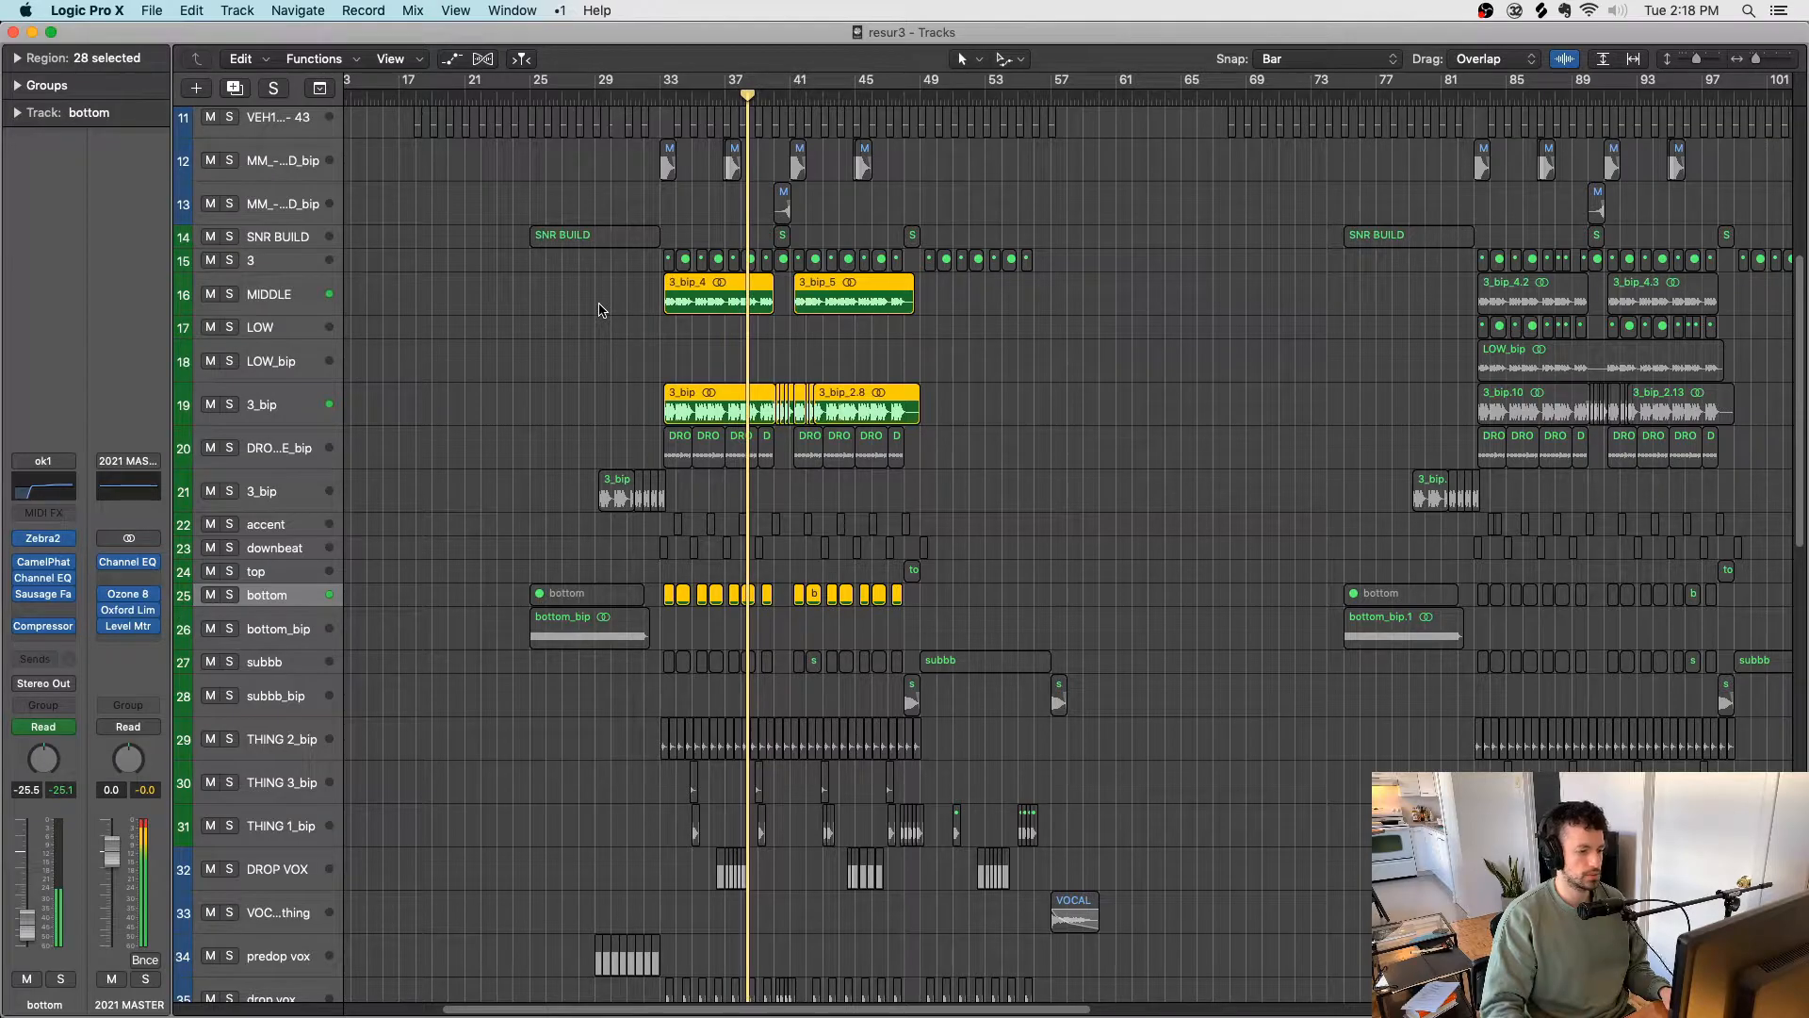
drag(606, 380, 947, 292)
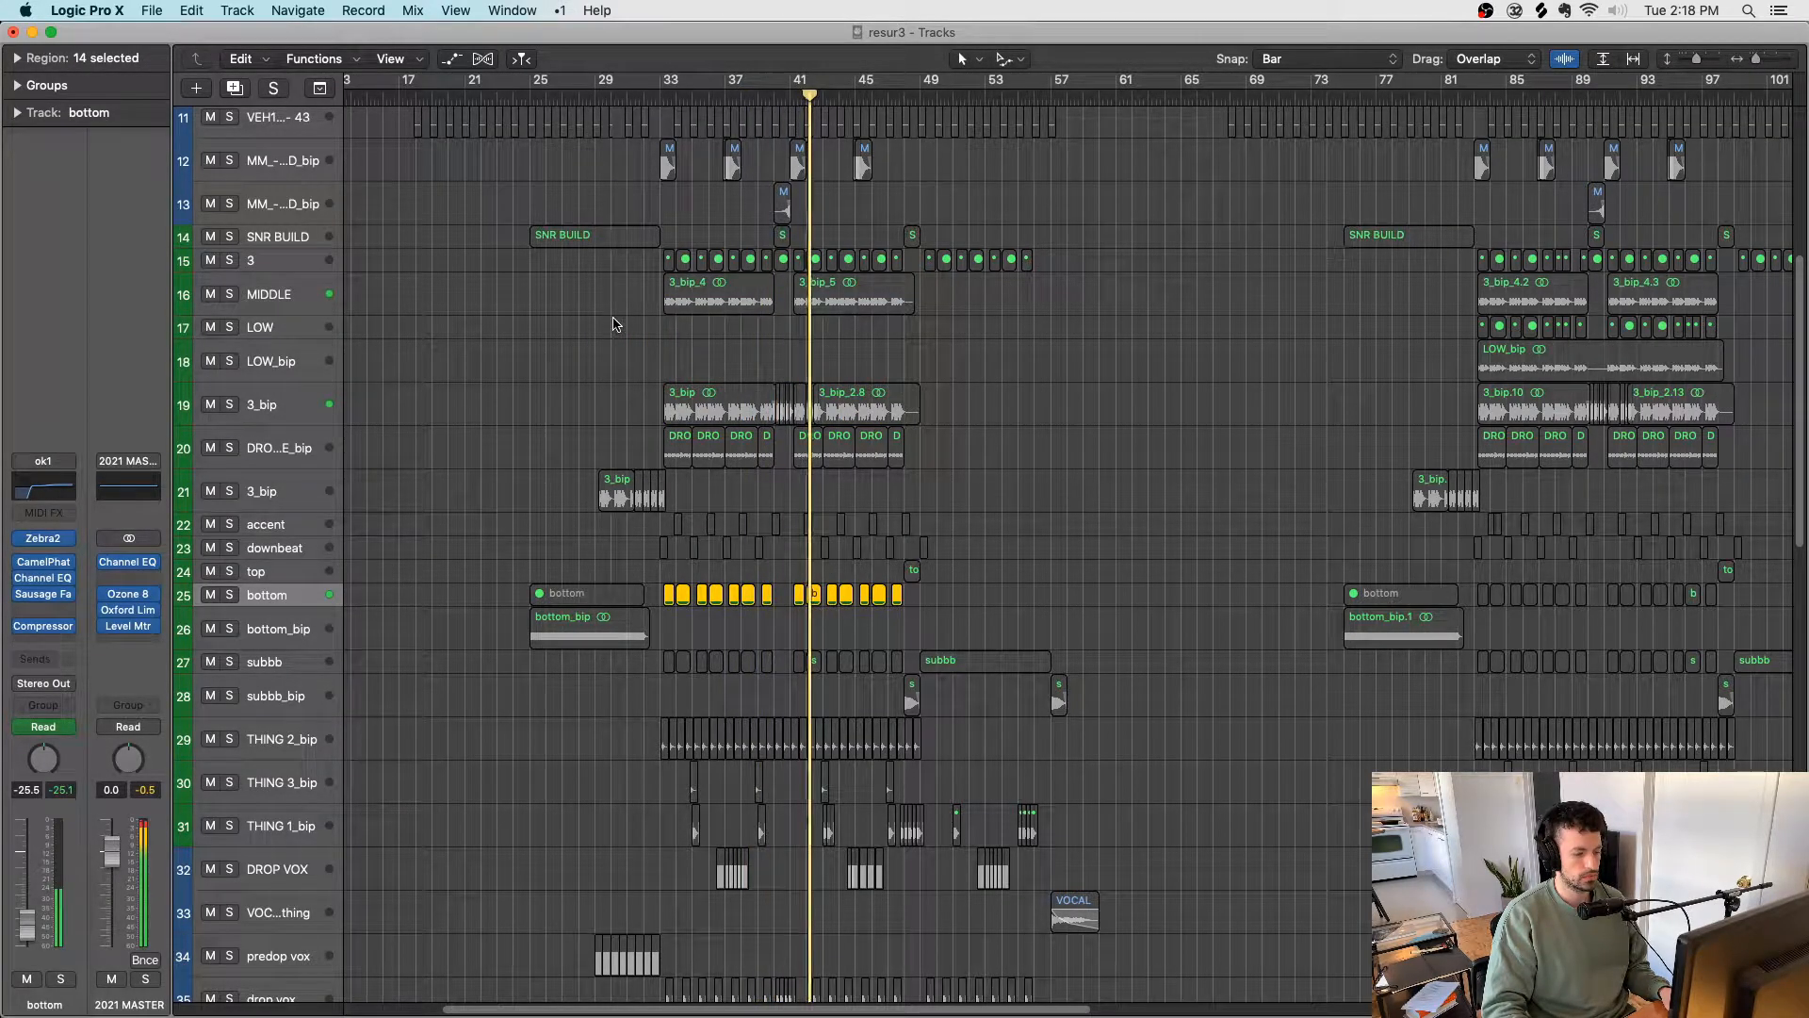
key(ctrl+s)
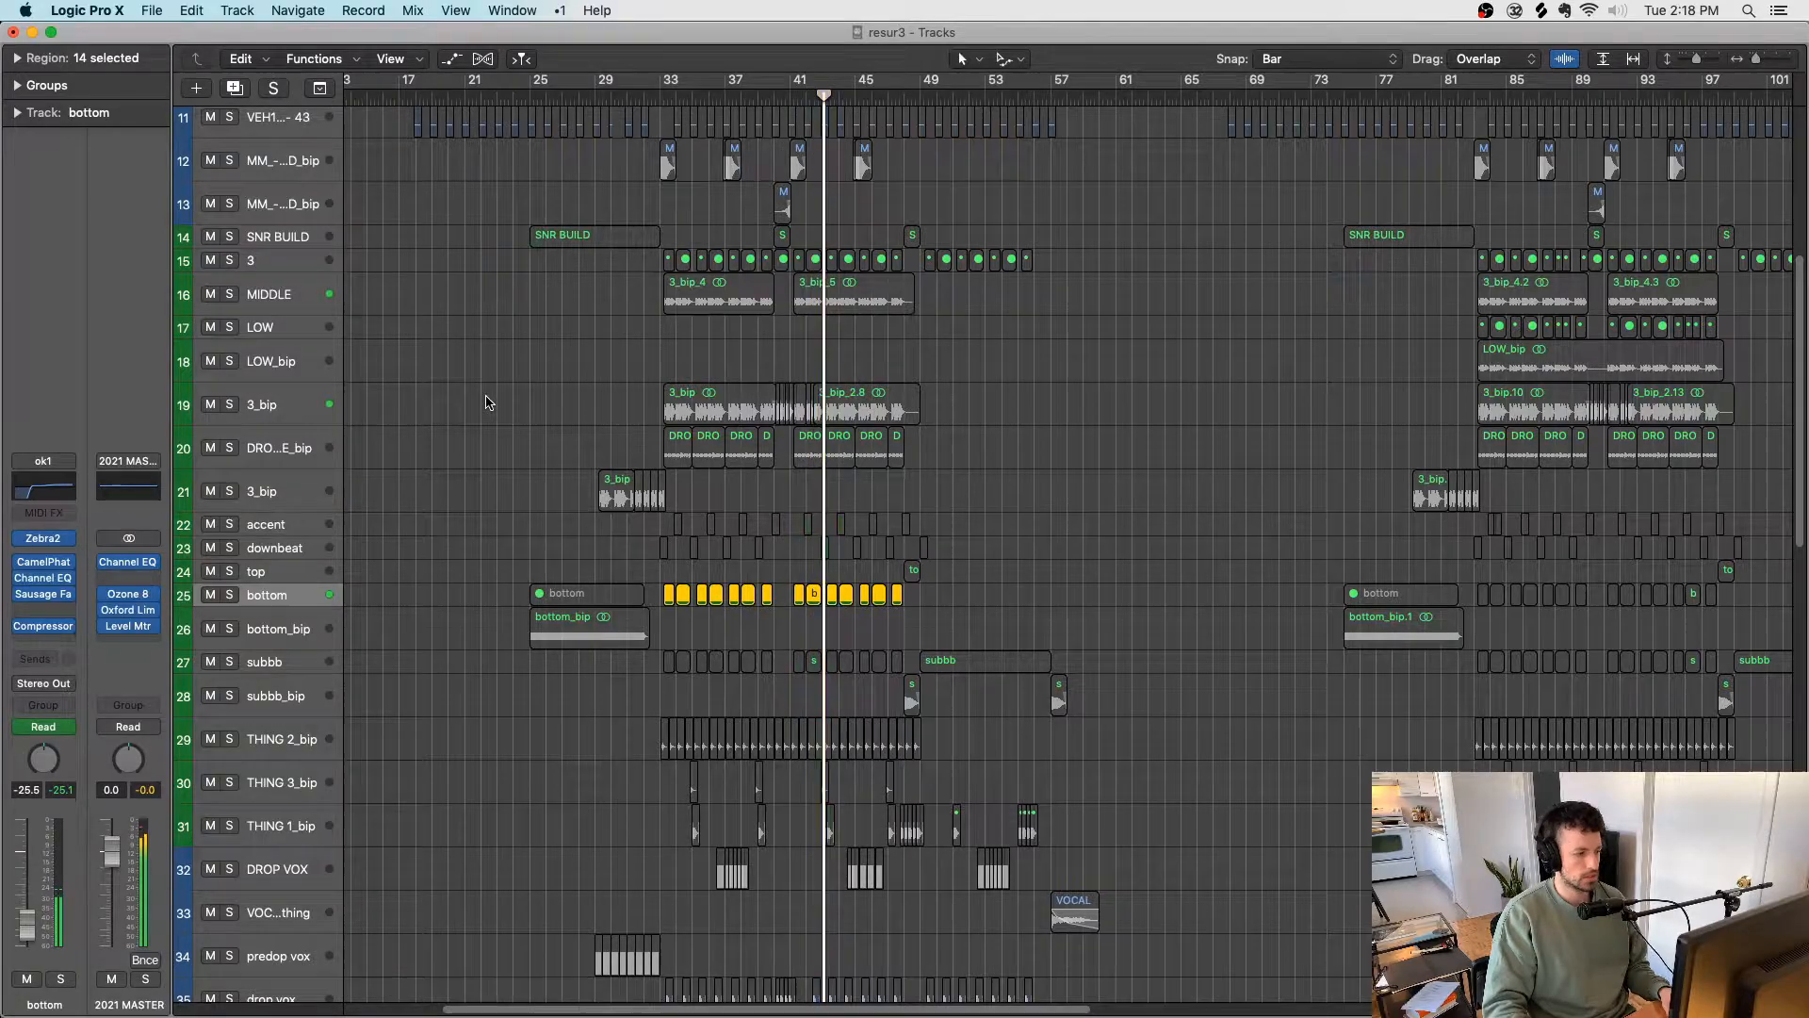
Step: Select the short subbb regions of the first drop on track 27 and solo them
scroll(462, 408, down, 2)
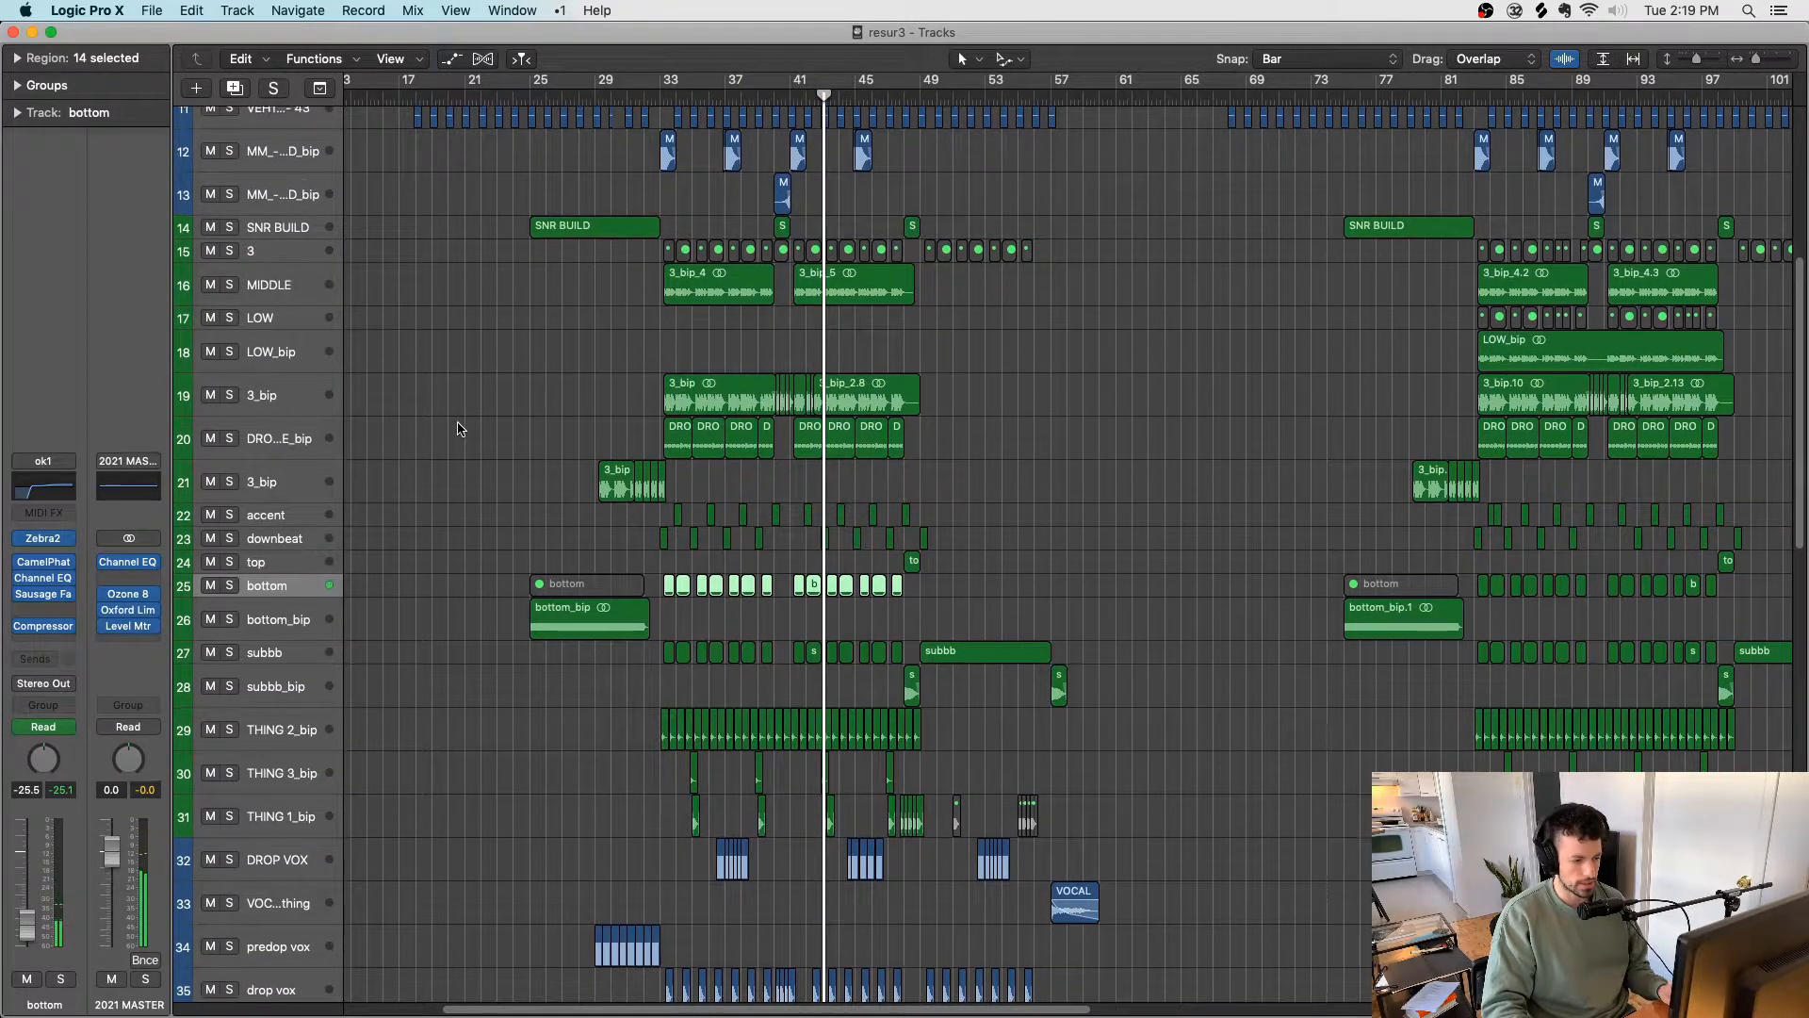
drag(580, 606, 900, 604)
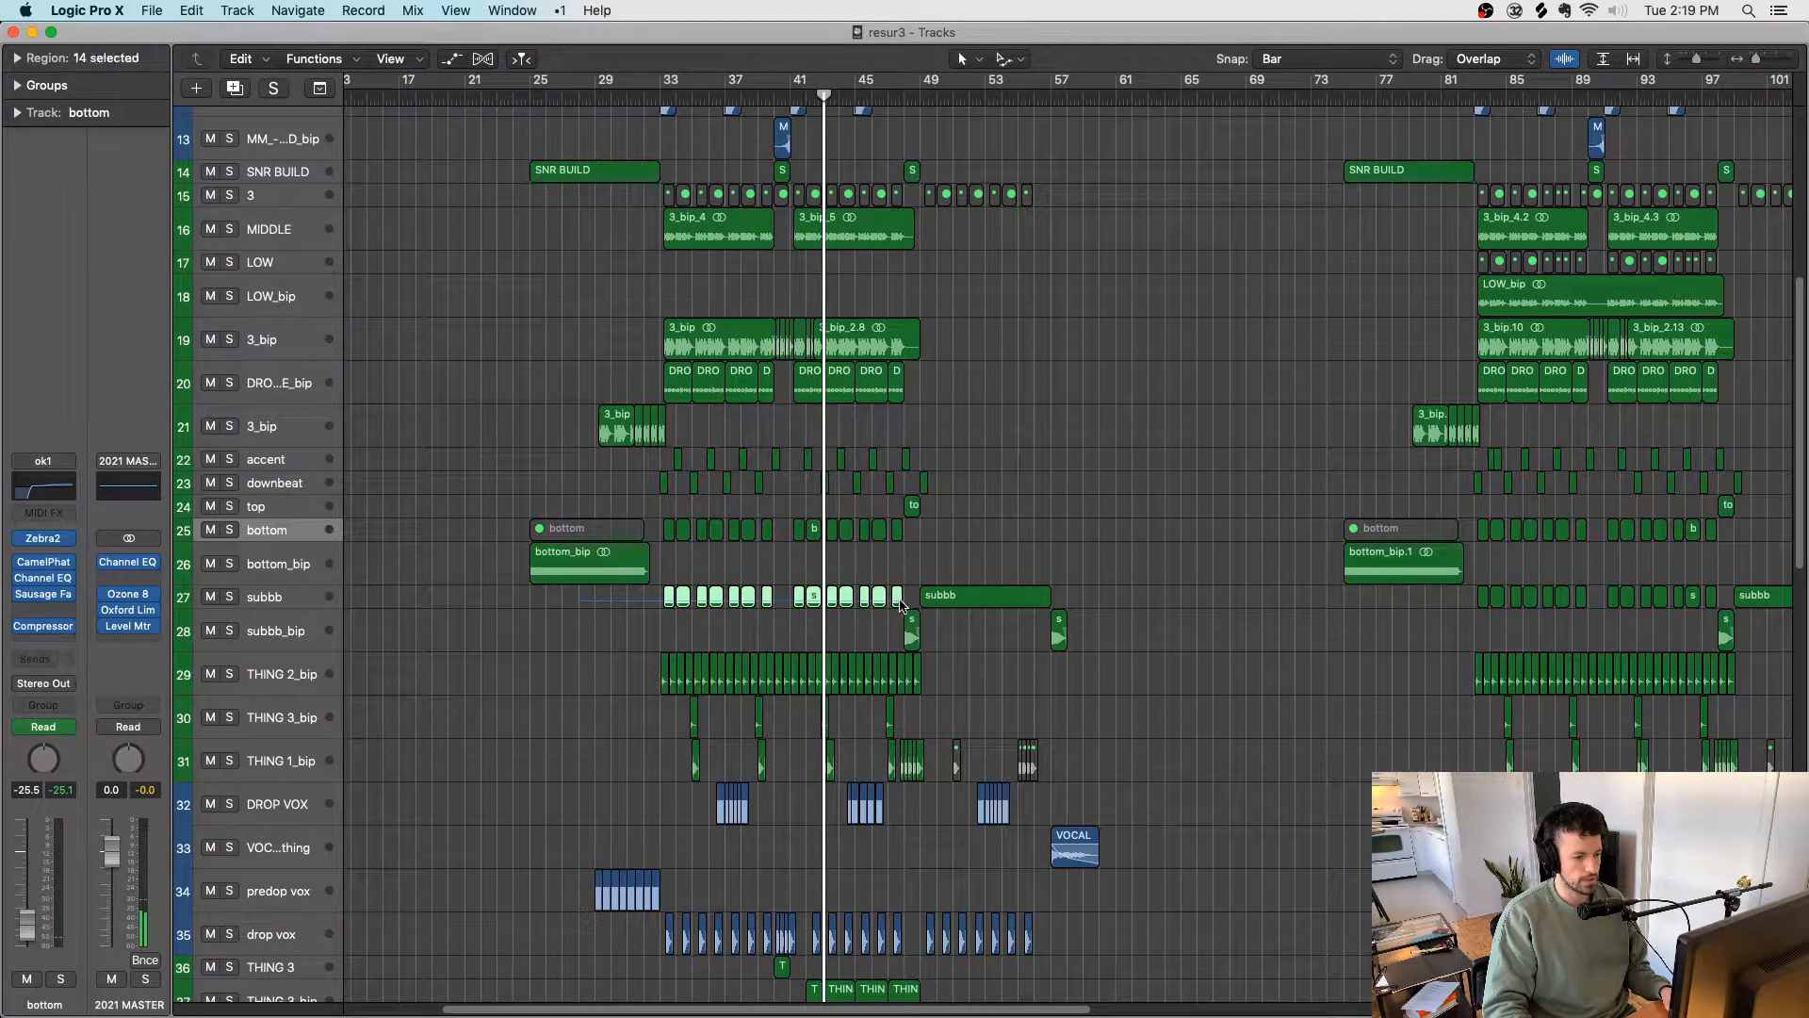
key(ctrl+s)
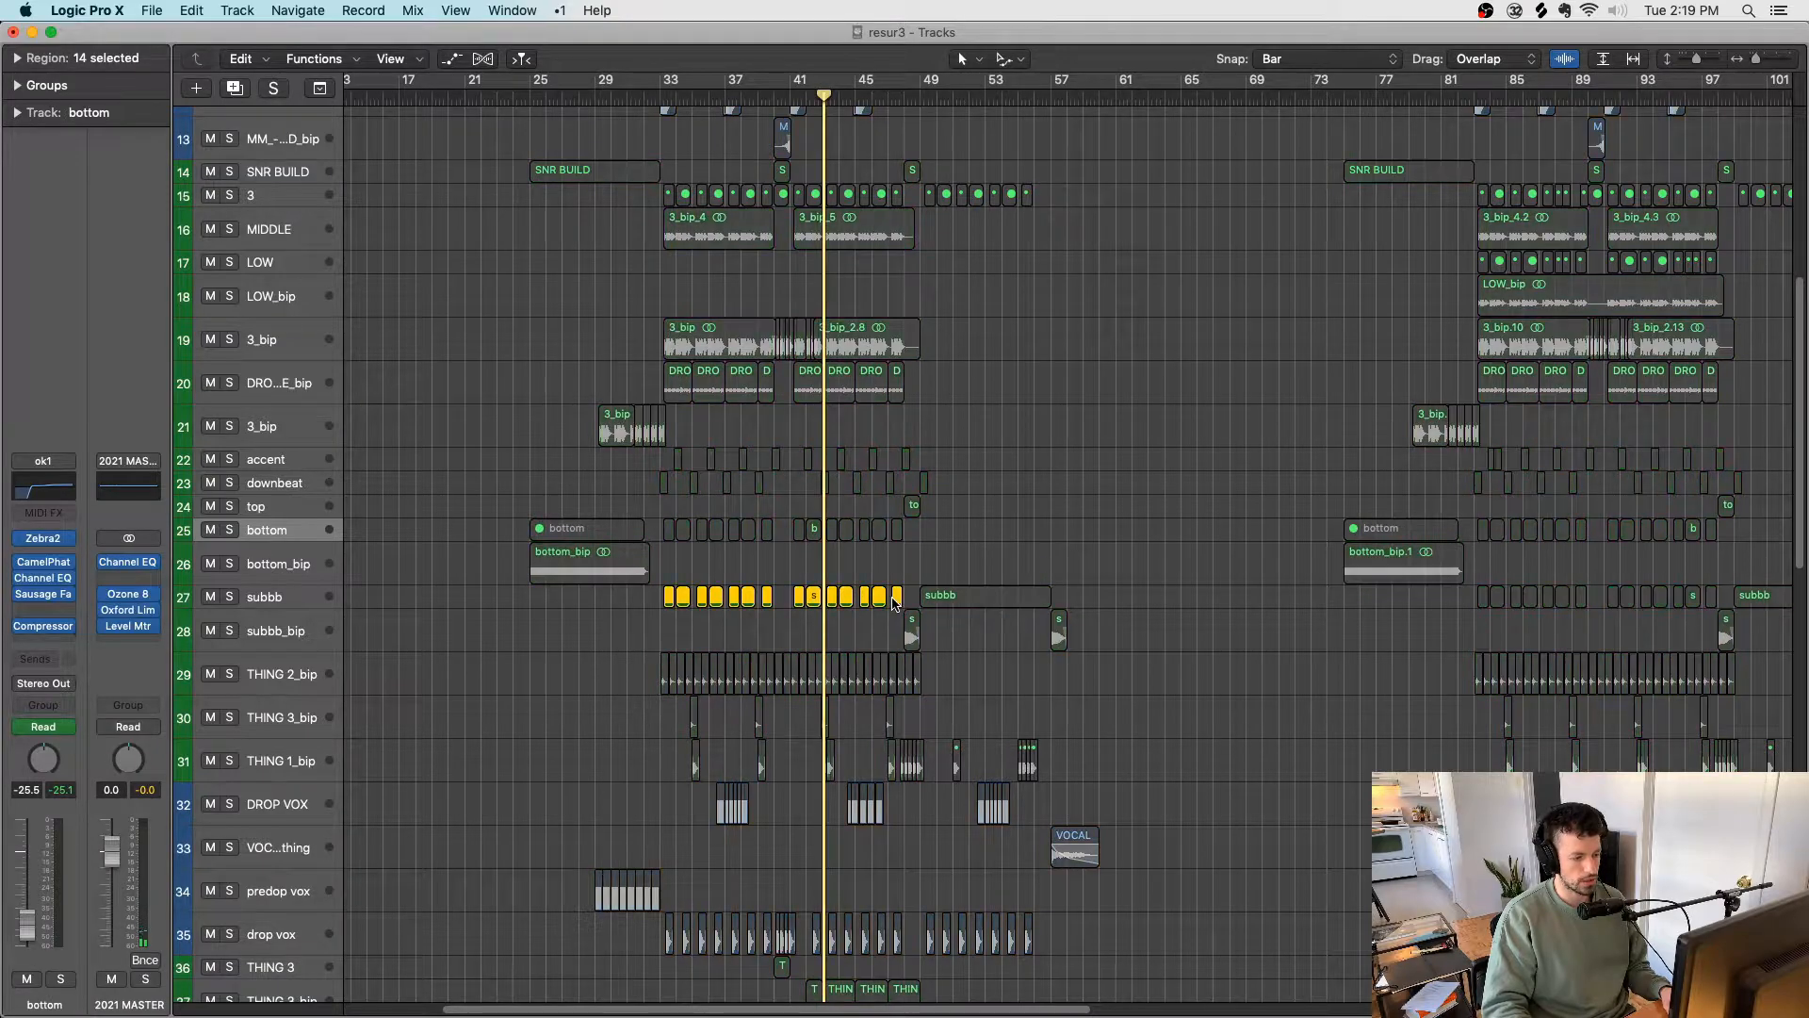
Step: Inspect the Channel EQ on the subbb track and close its window
click(319, 583)
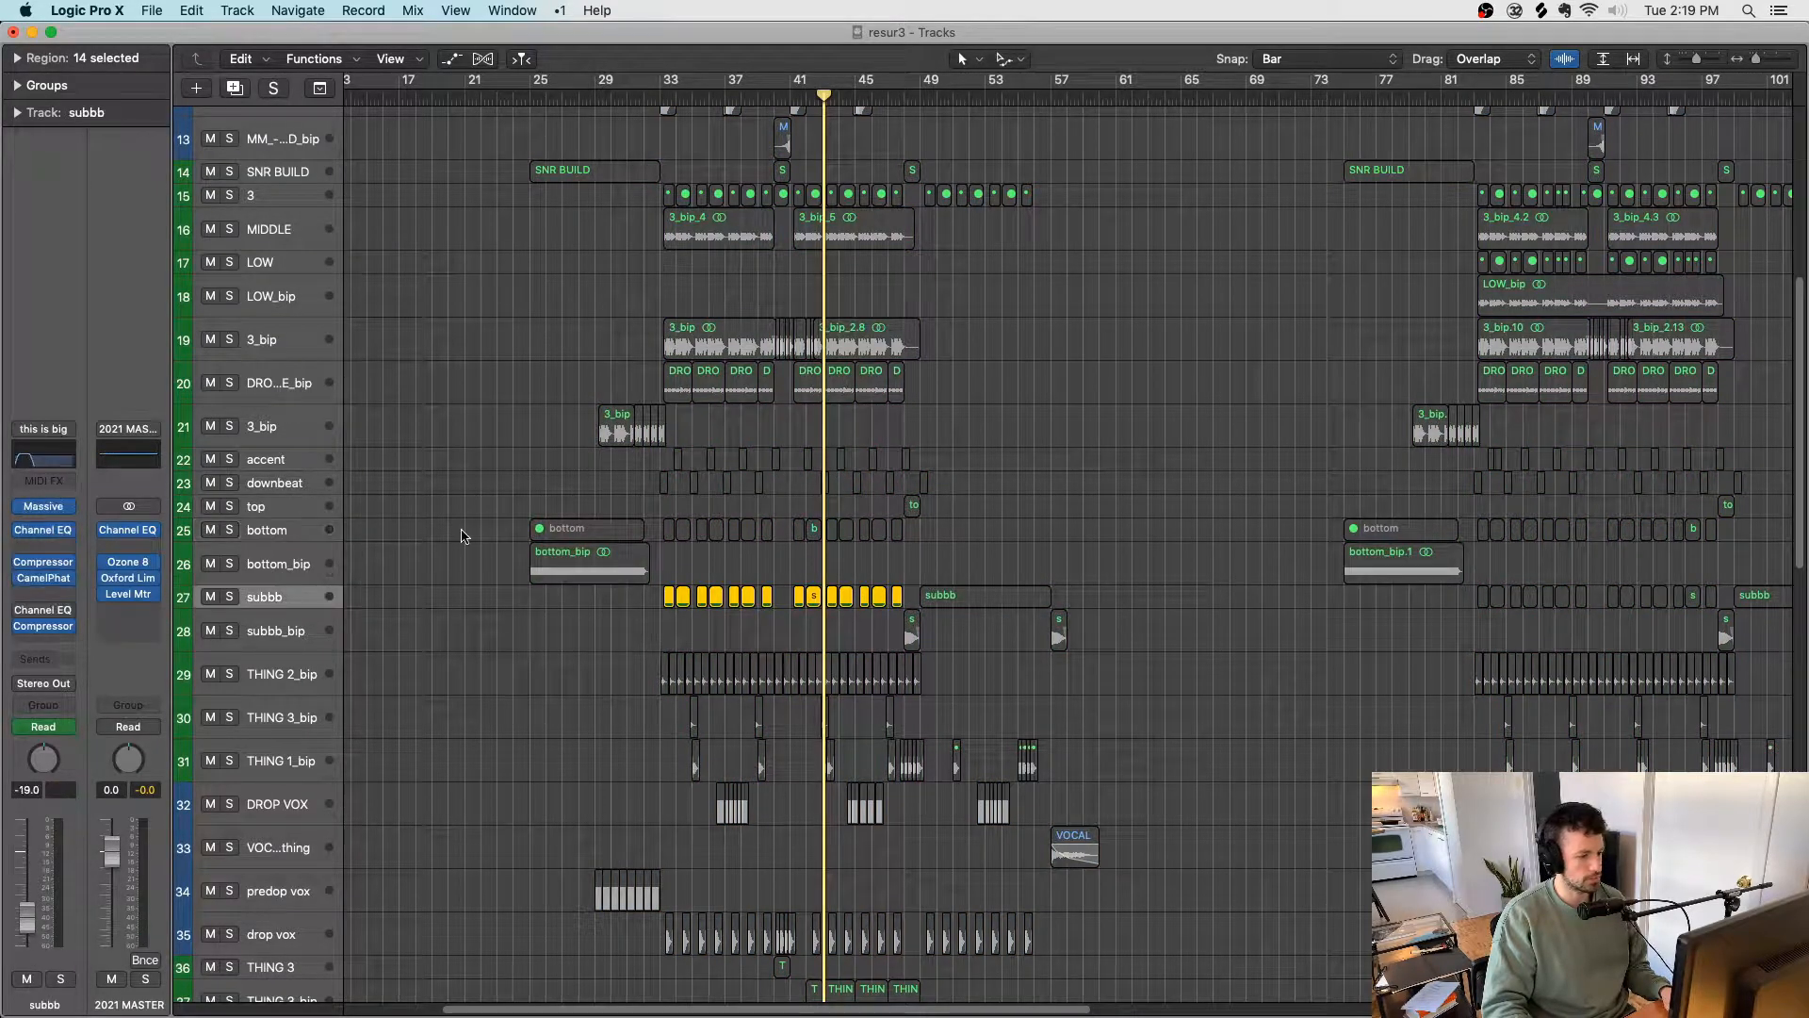
click(52, 459)
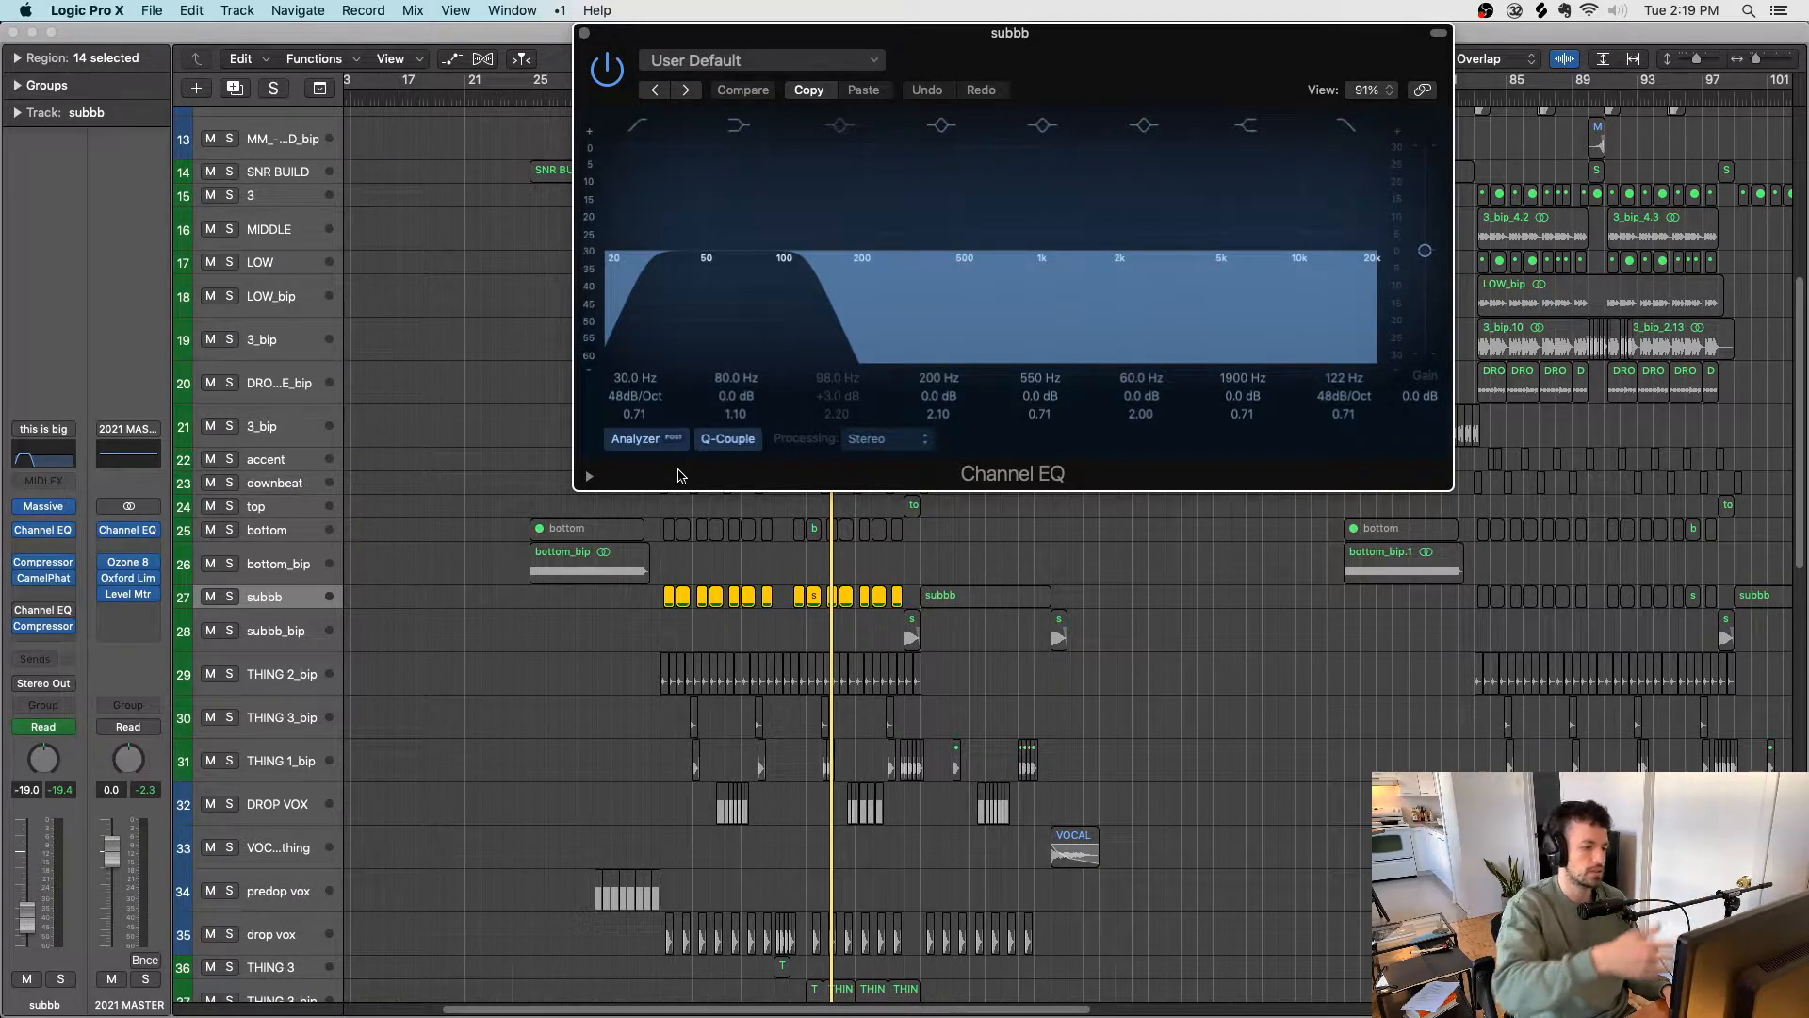
key(super+w)
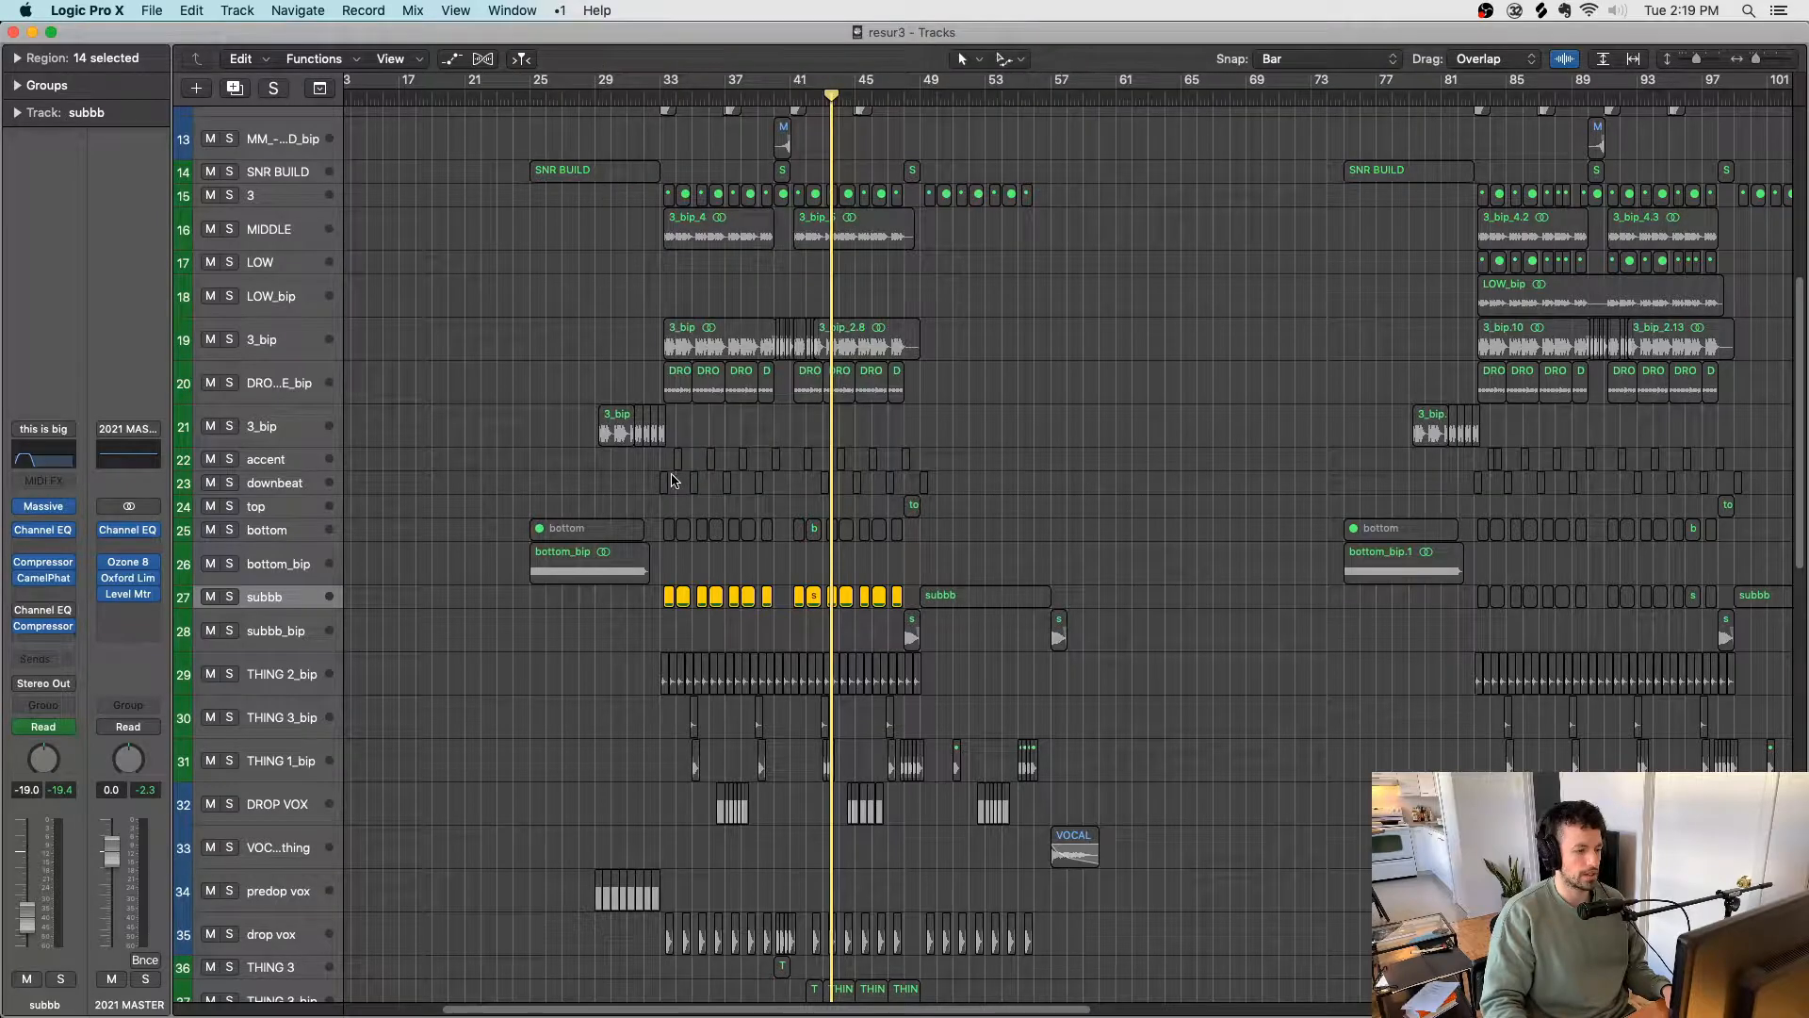
Step: Turn off the solo, select the subbb_bip track and save the project
scroll(674, 476, down, 3)
click(279, 535)
key(super+s)
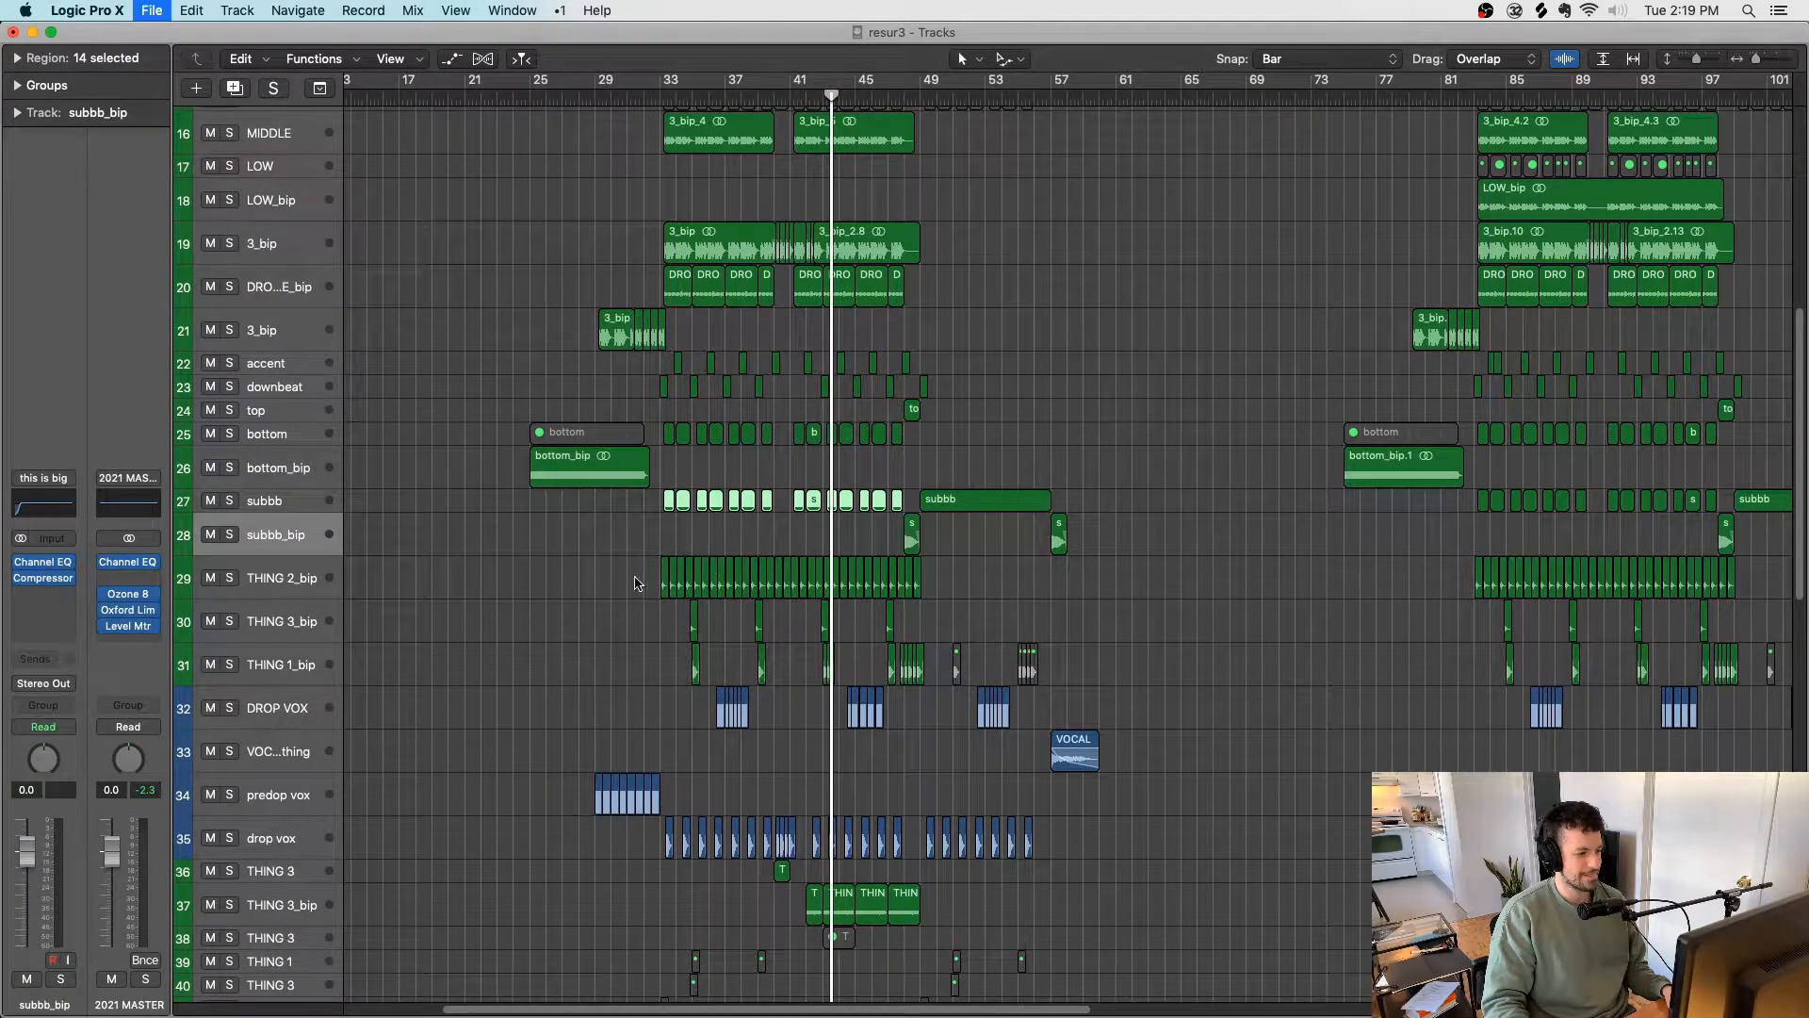
Step: Solo the THING 2_bip, THING 3_bip and THING 1_bip regions of the first drop and play them from two points in the drop
click(253, 589)
scroll(1034, 576, down, 1)
drag(605, 565, 970, 622)
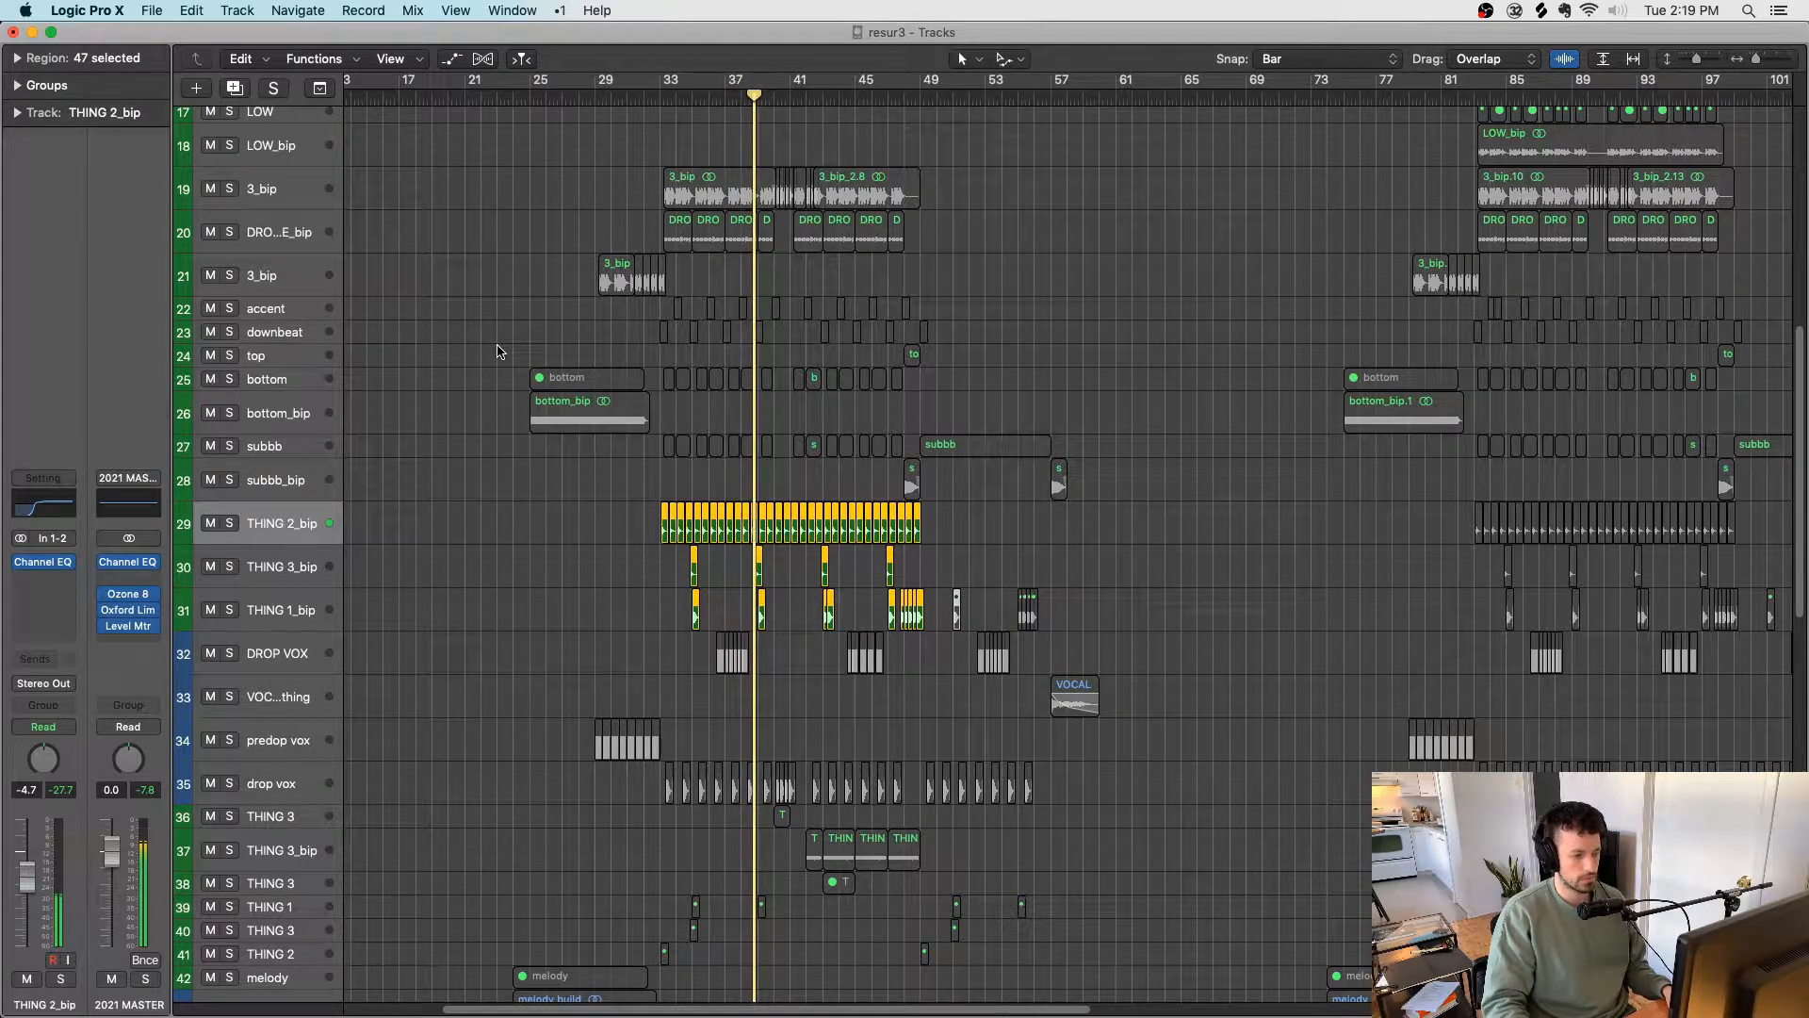
click(751, 99)
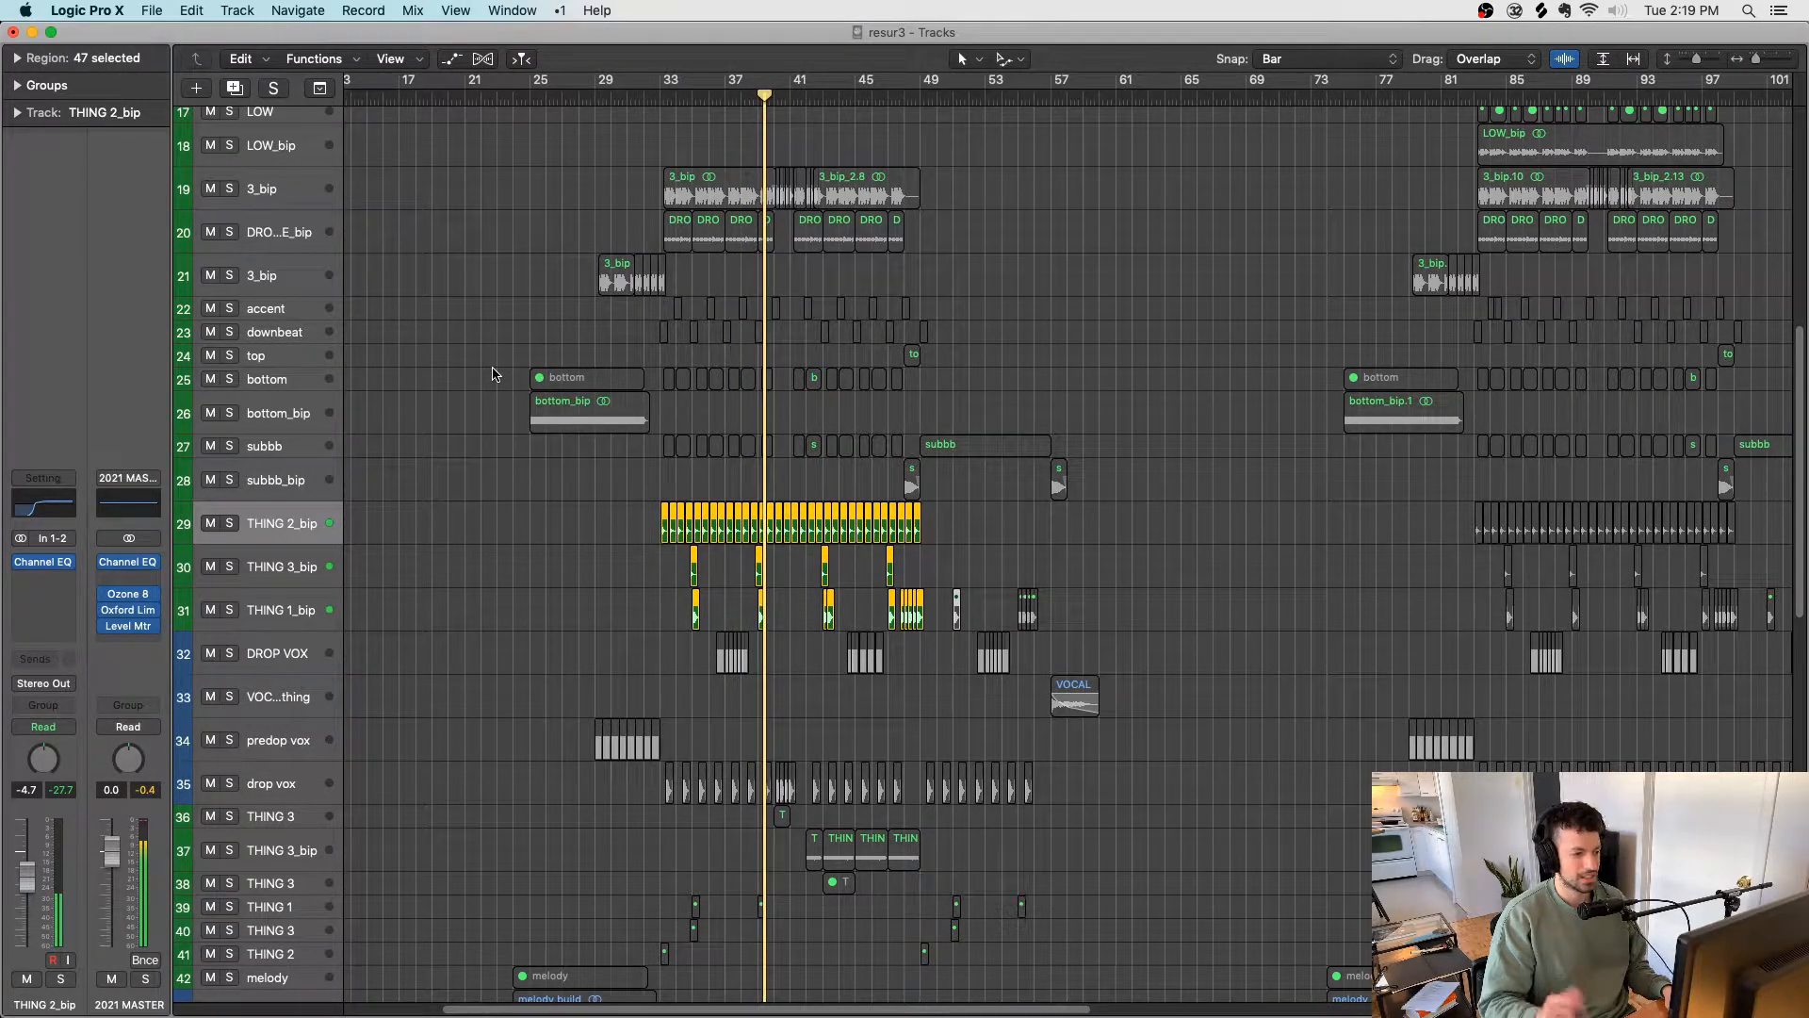
click(854, 99)
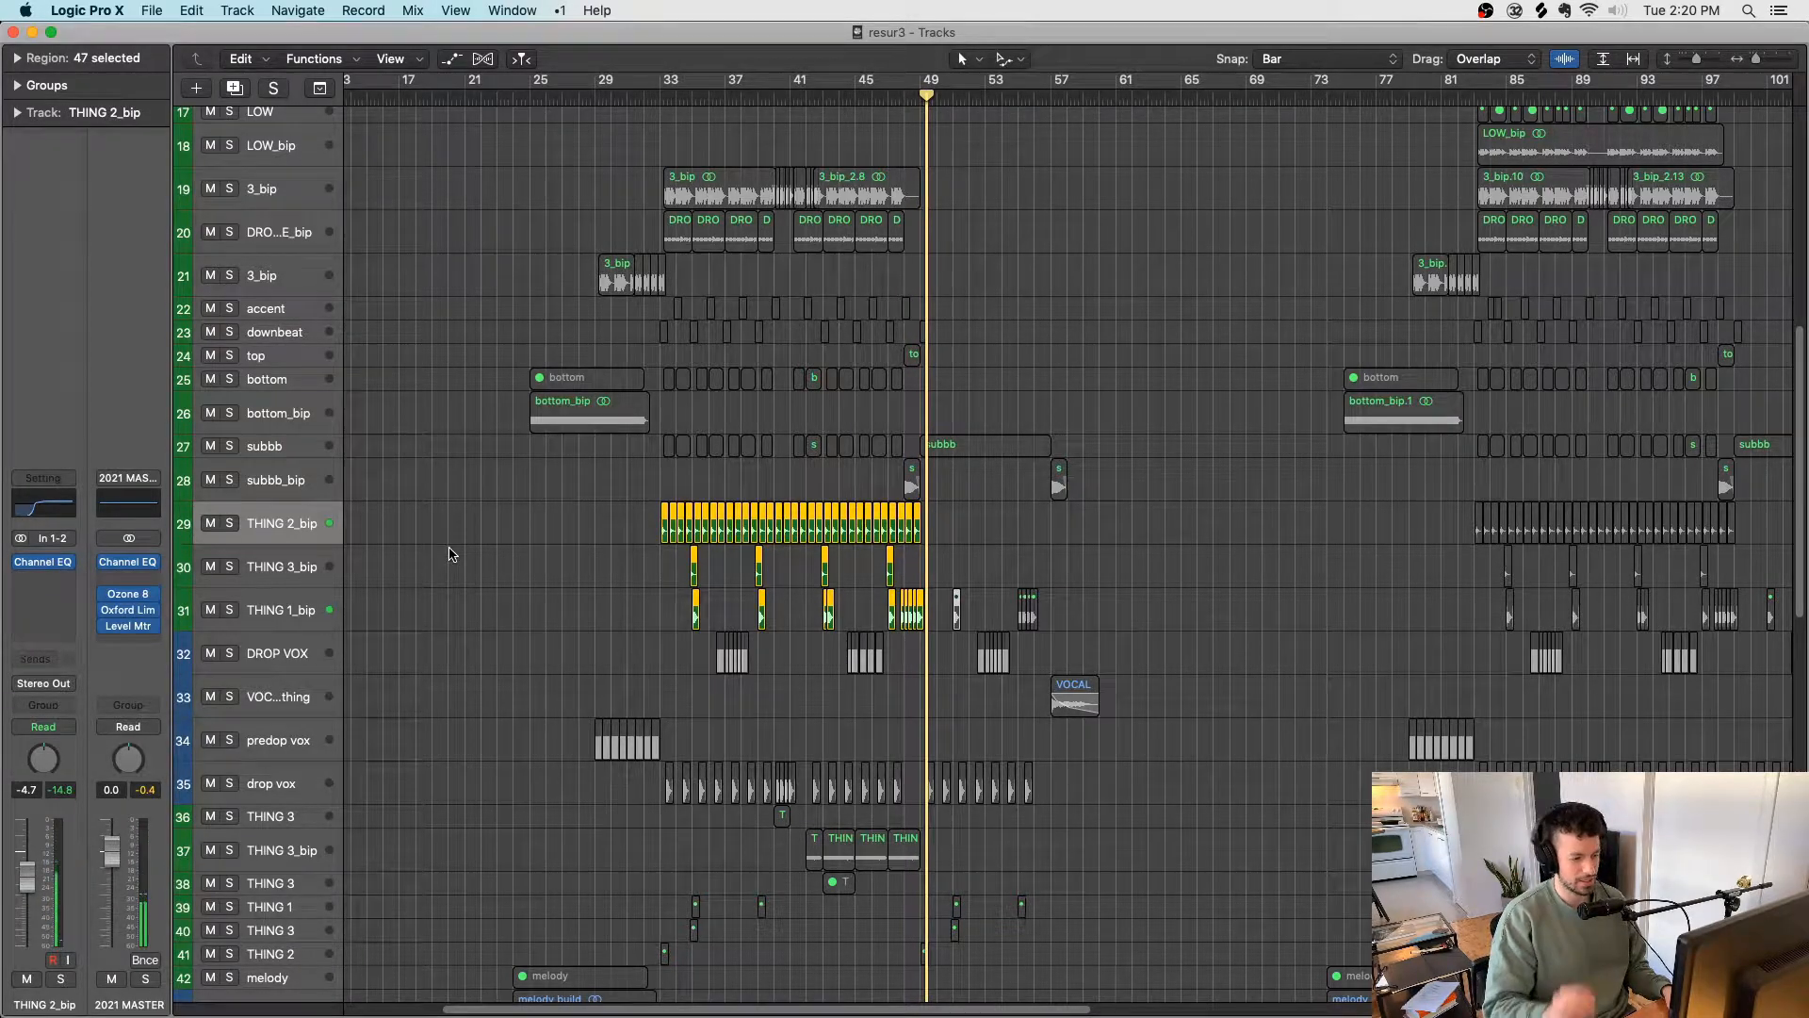
Step: Replace the region solo with a brief DROP VOX track solo, turn it off, and look over the lower tracks with DROP VOX selected
scroll(451, 552, down, 4)
click(229, 506)
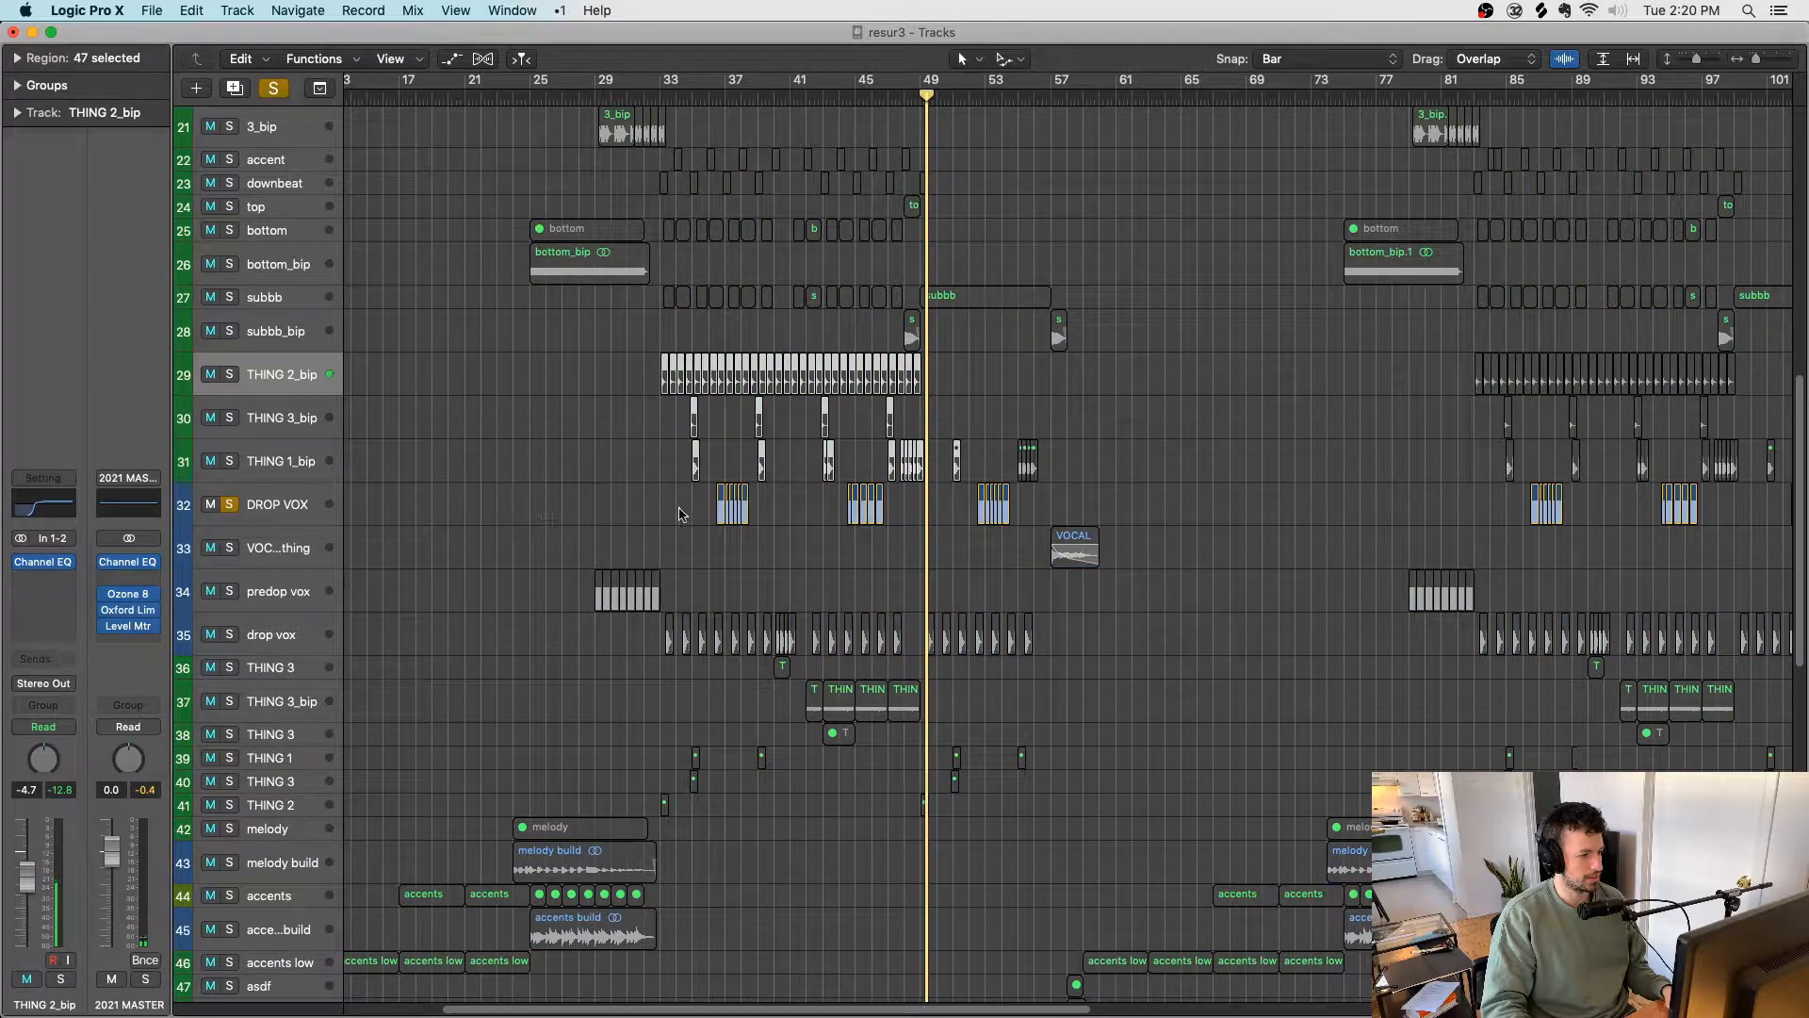
click(229, 506)
click(282, 514)
scroll(471, 509, down, 15)
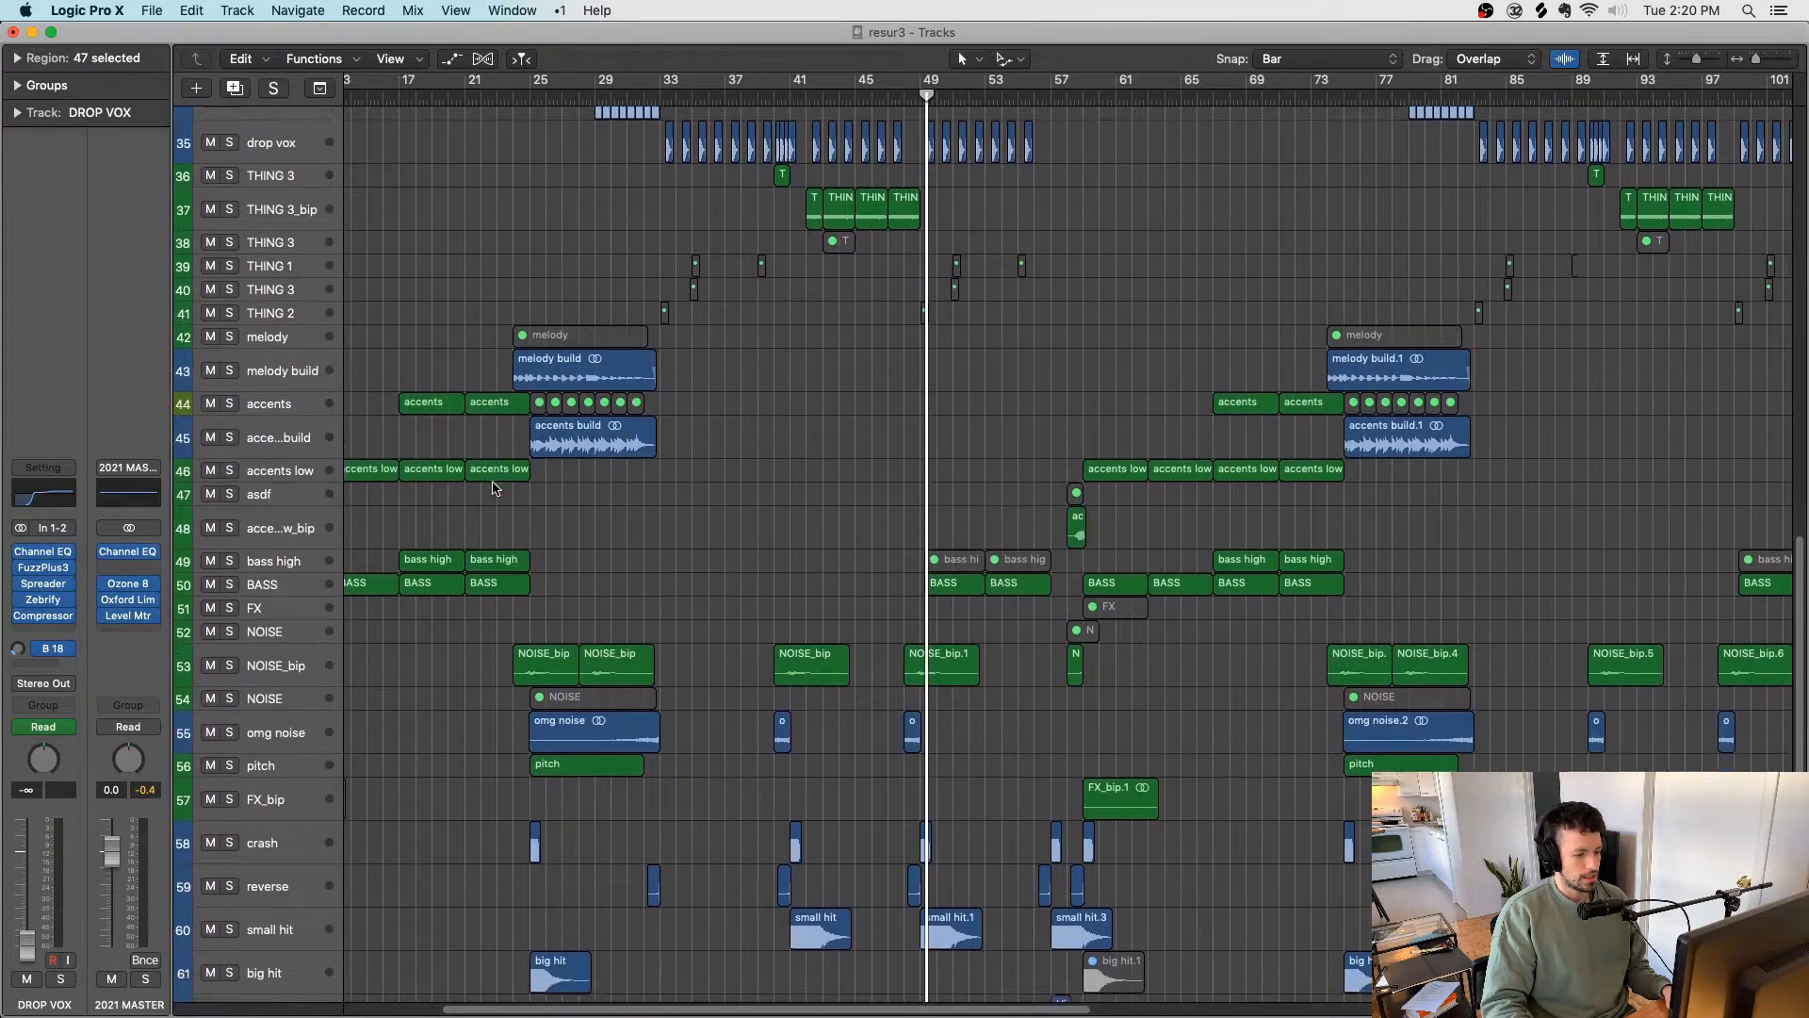
scroll(491, 487, up, 15)
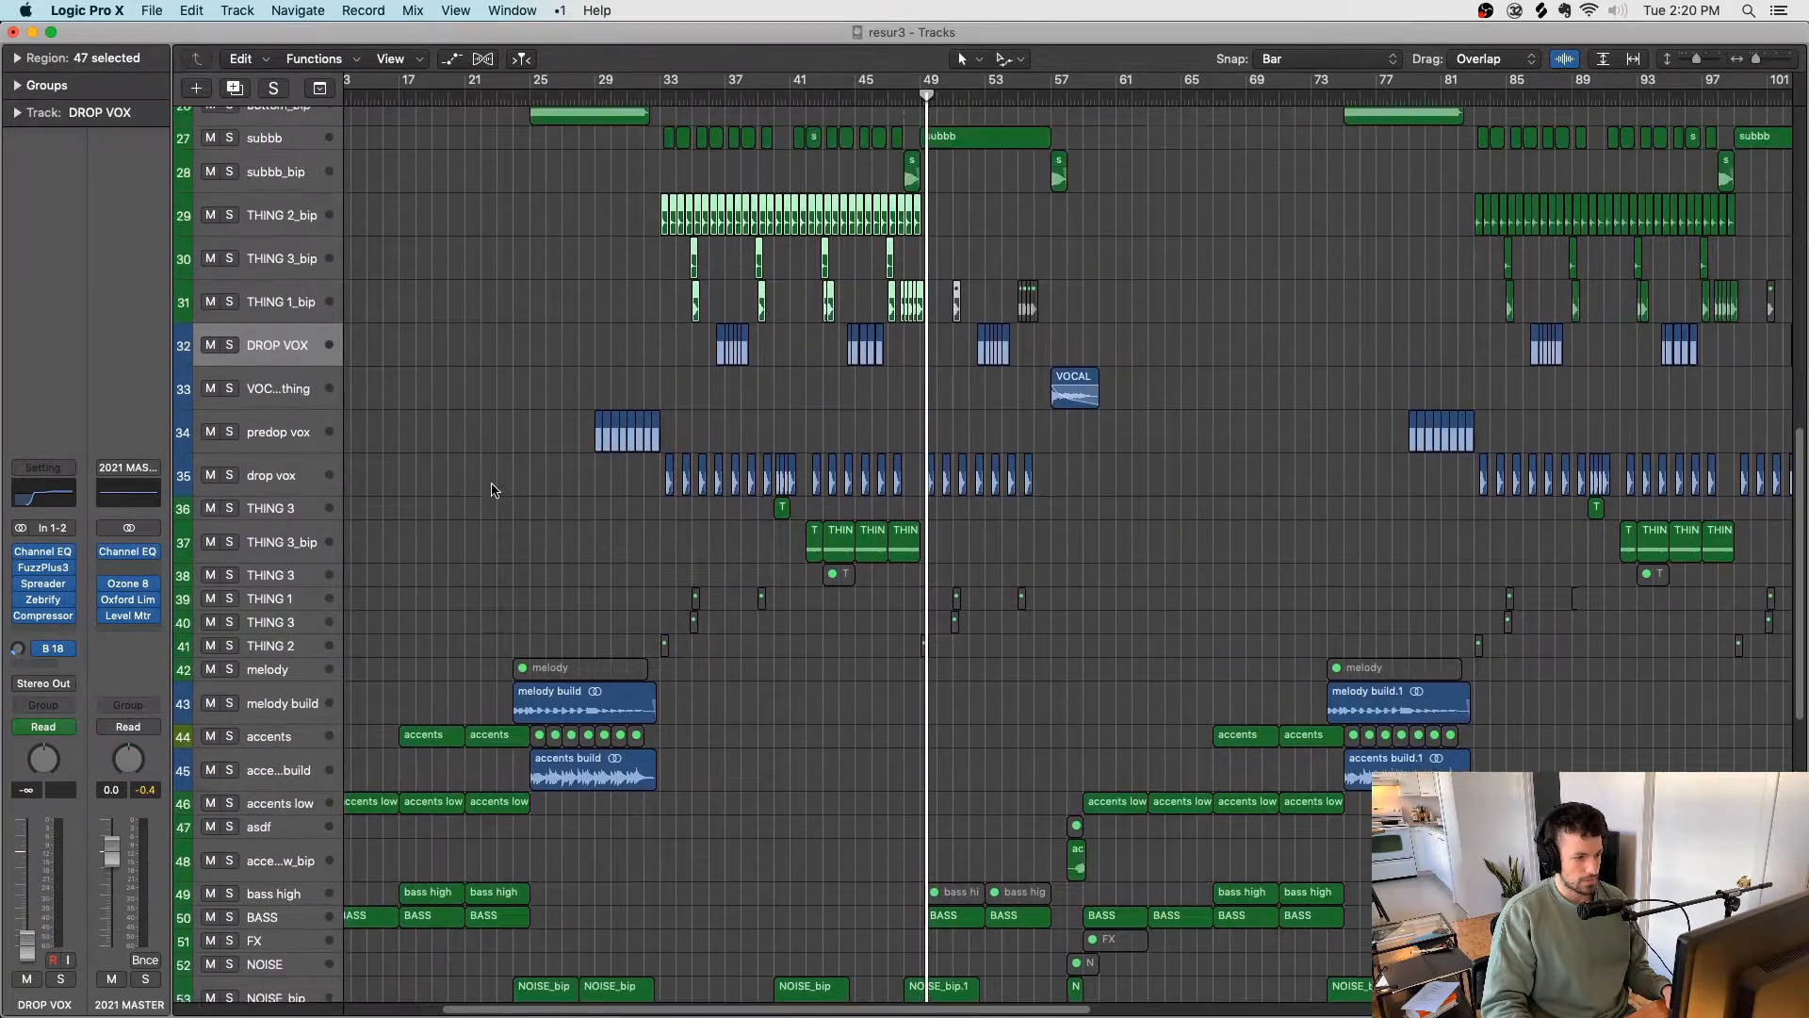
key(super+s)
Step: Solo the DROP VOX and drop vox regions up to bar 57 and play them, including the part around bar 51
click(606, 496)
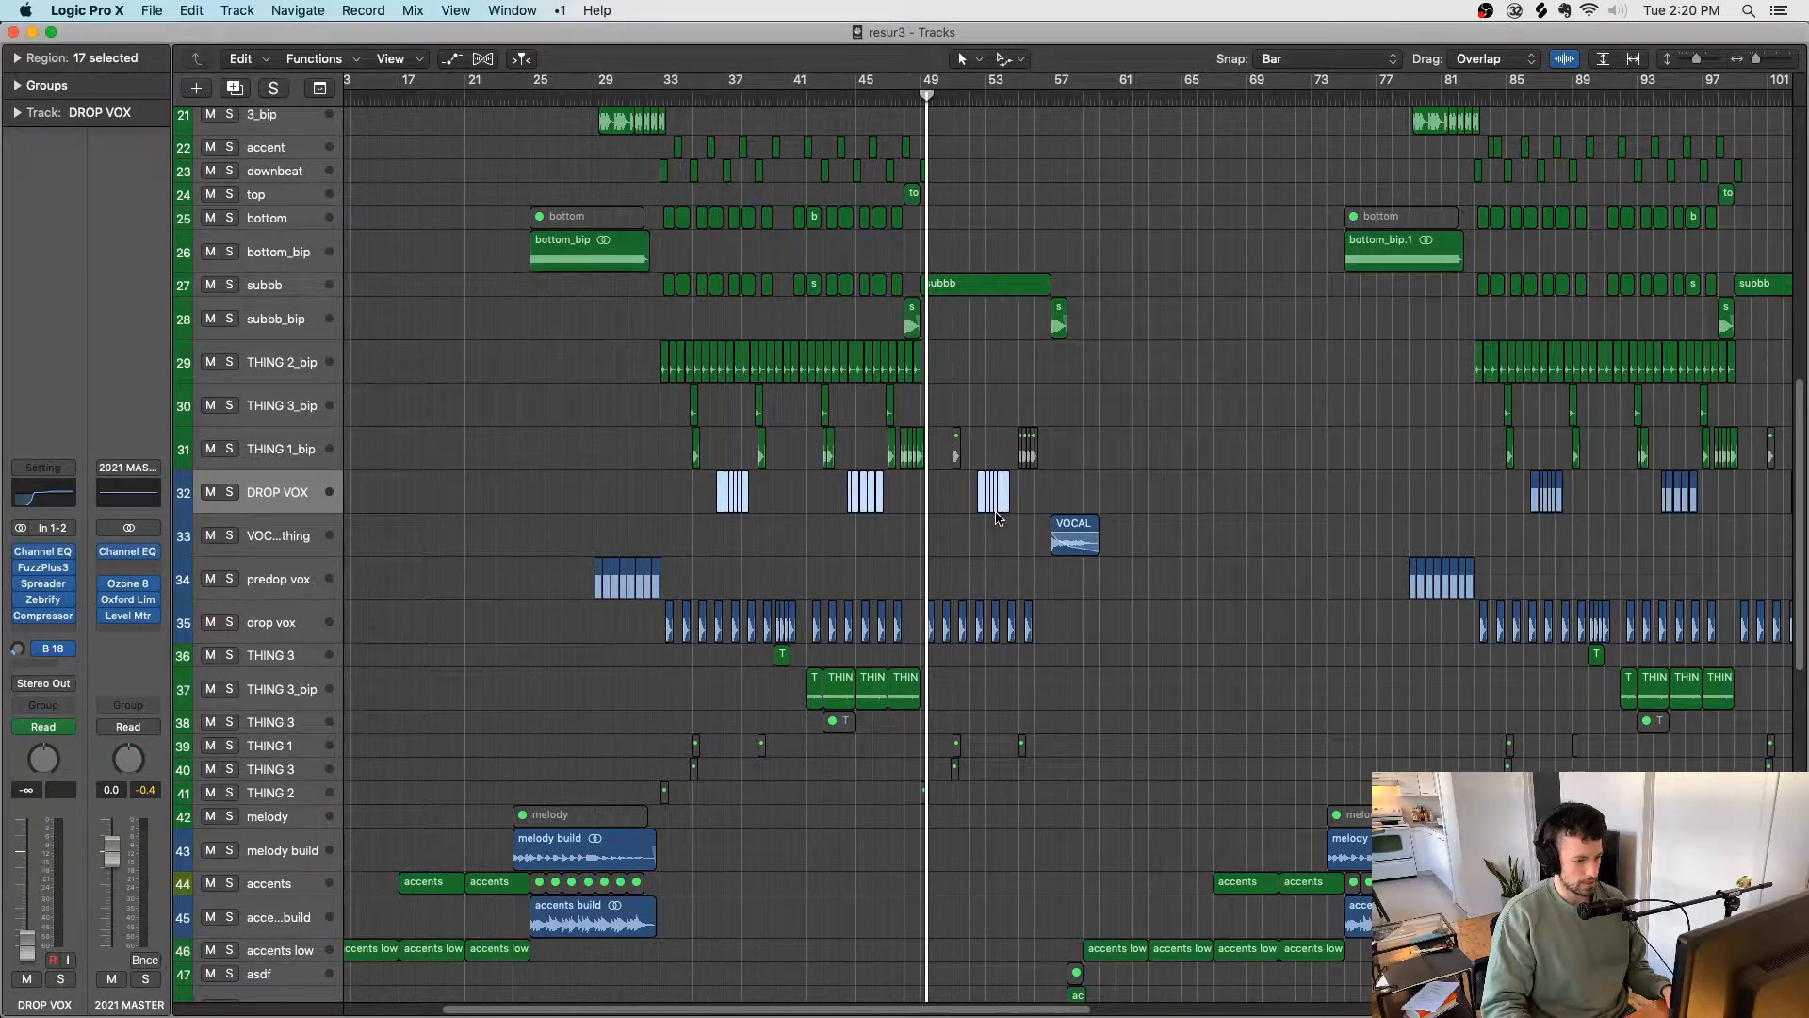
drag(605, 621, 1115, 632)
key(ctrl+s)
key(space)
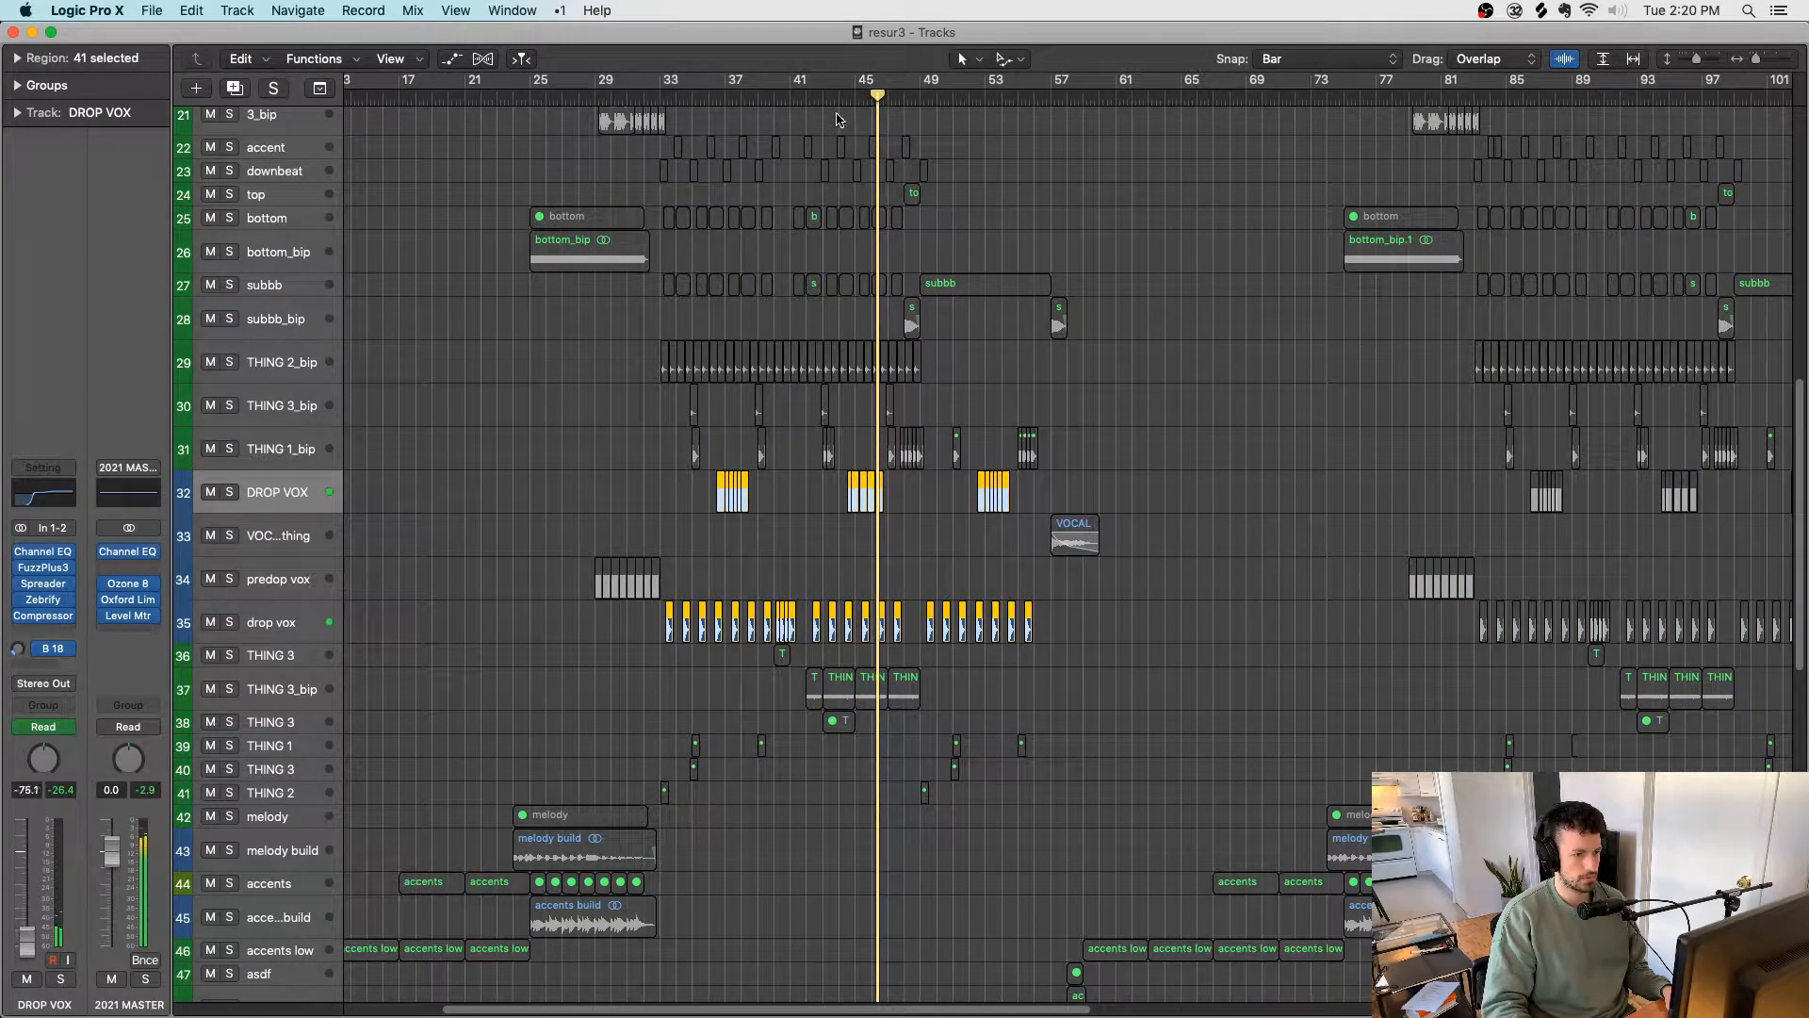
click(963, 100)
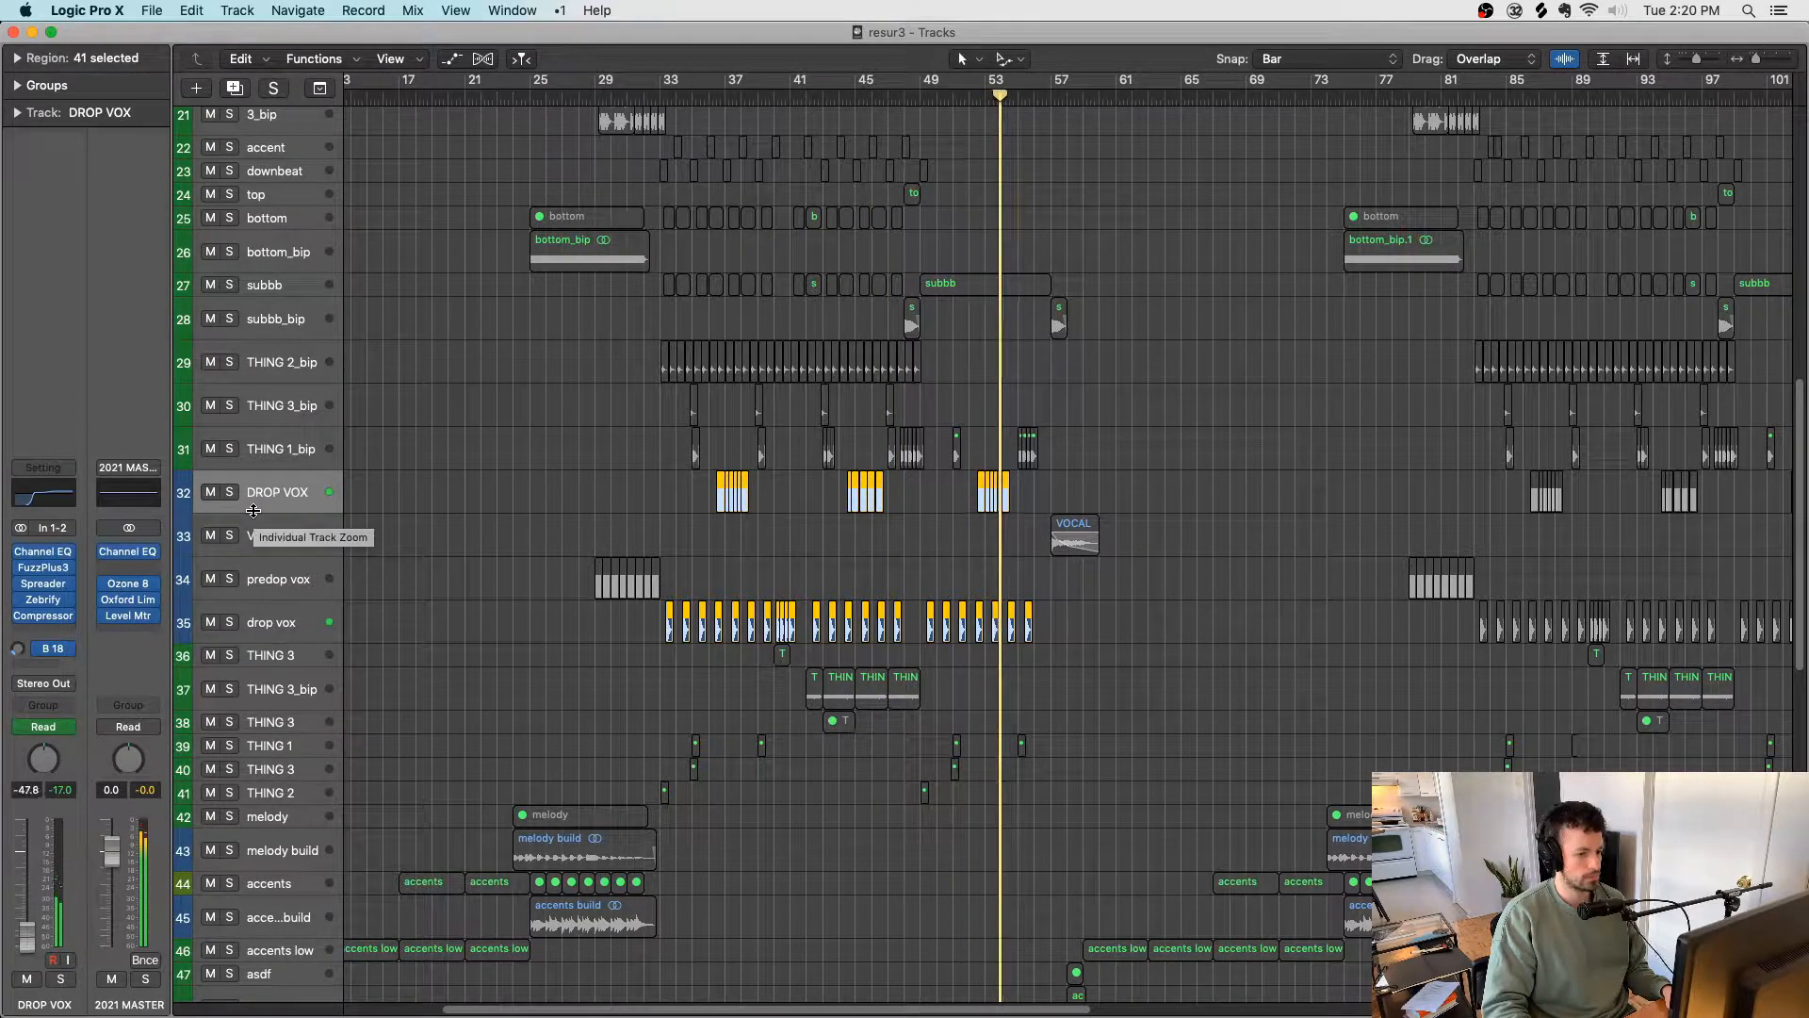
click(965, 95)
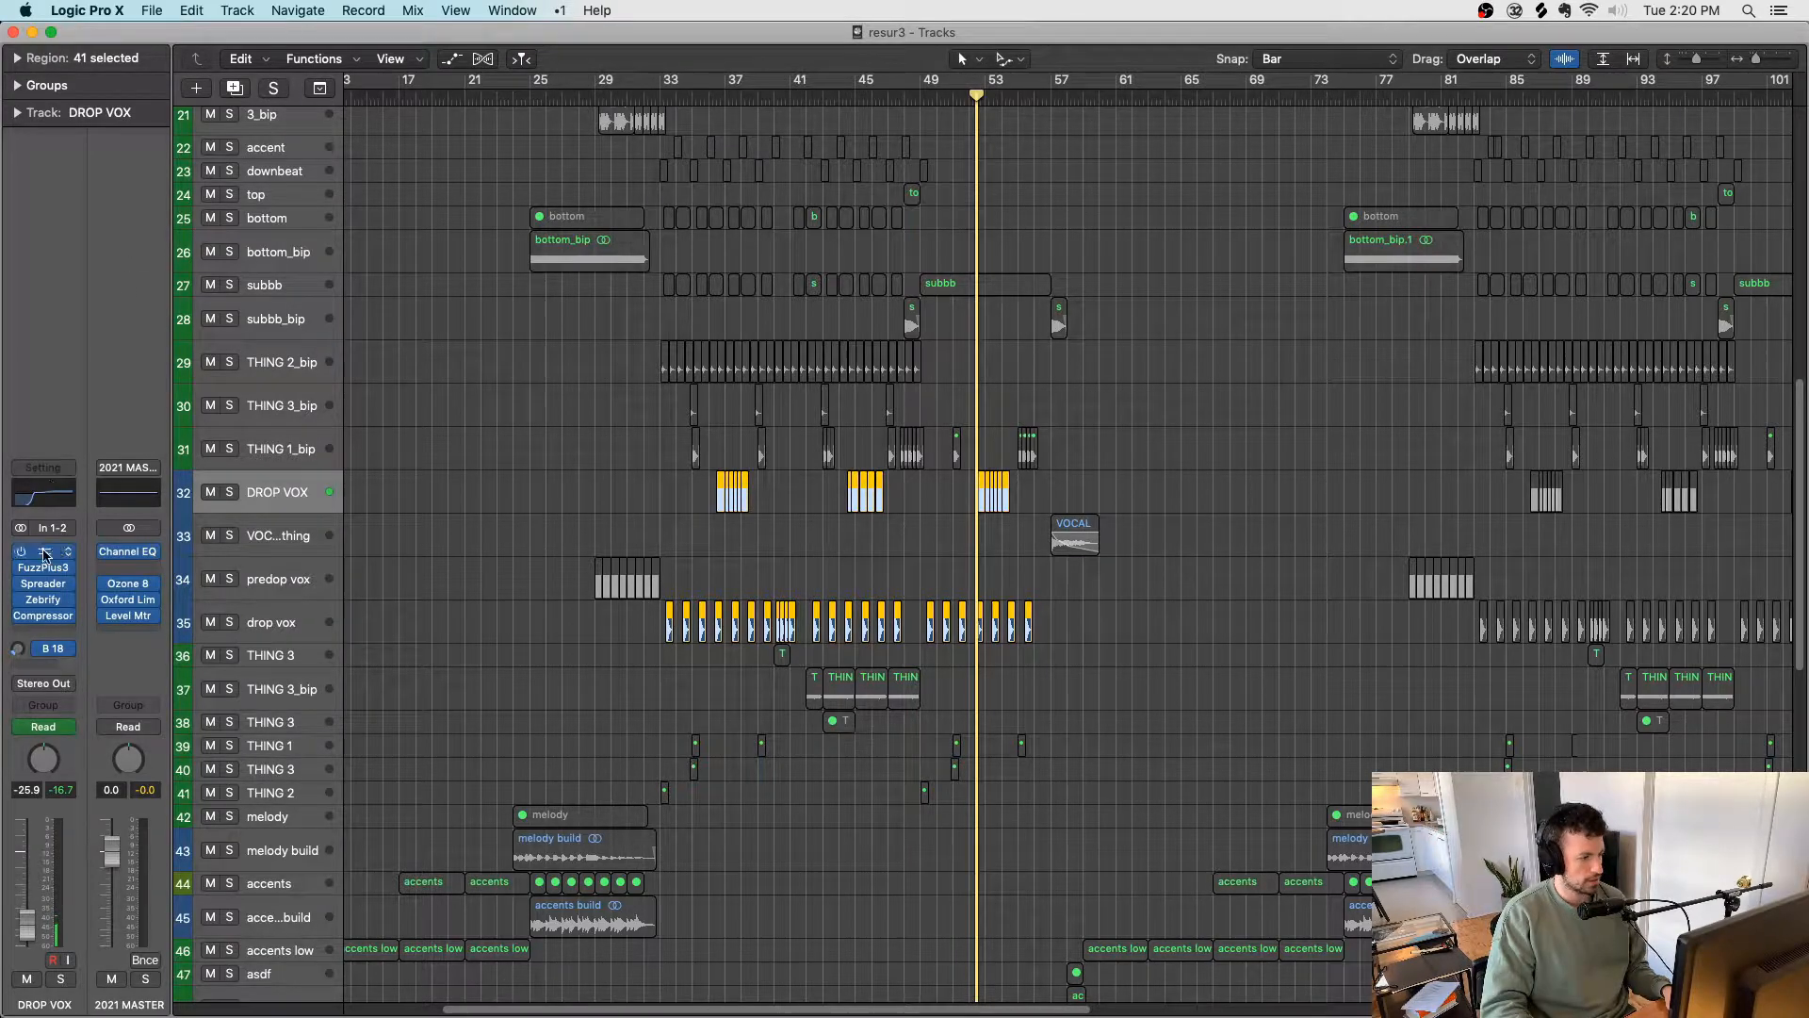
Step: Inspect the Zebrify plug-in on the DROP VOX track and close its window
click(46, 600)
drag(479, 89, 787, 75)
click(280, 130)
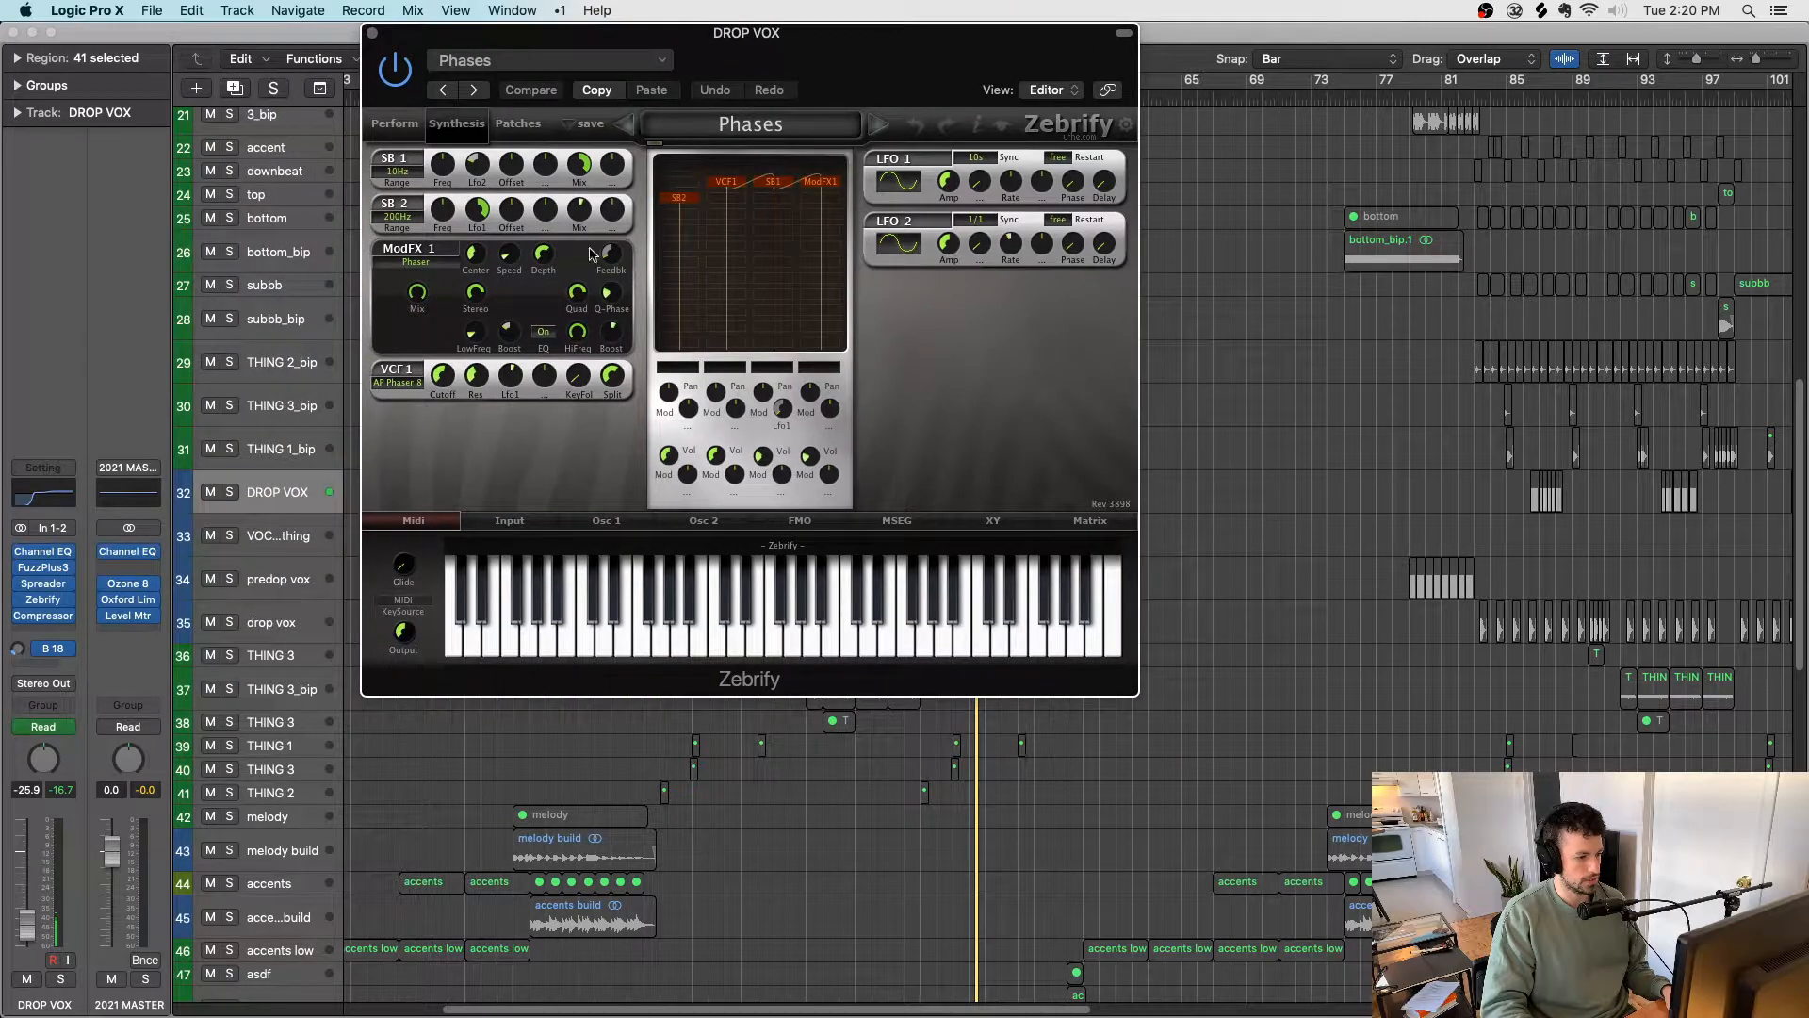
click(373, 35)
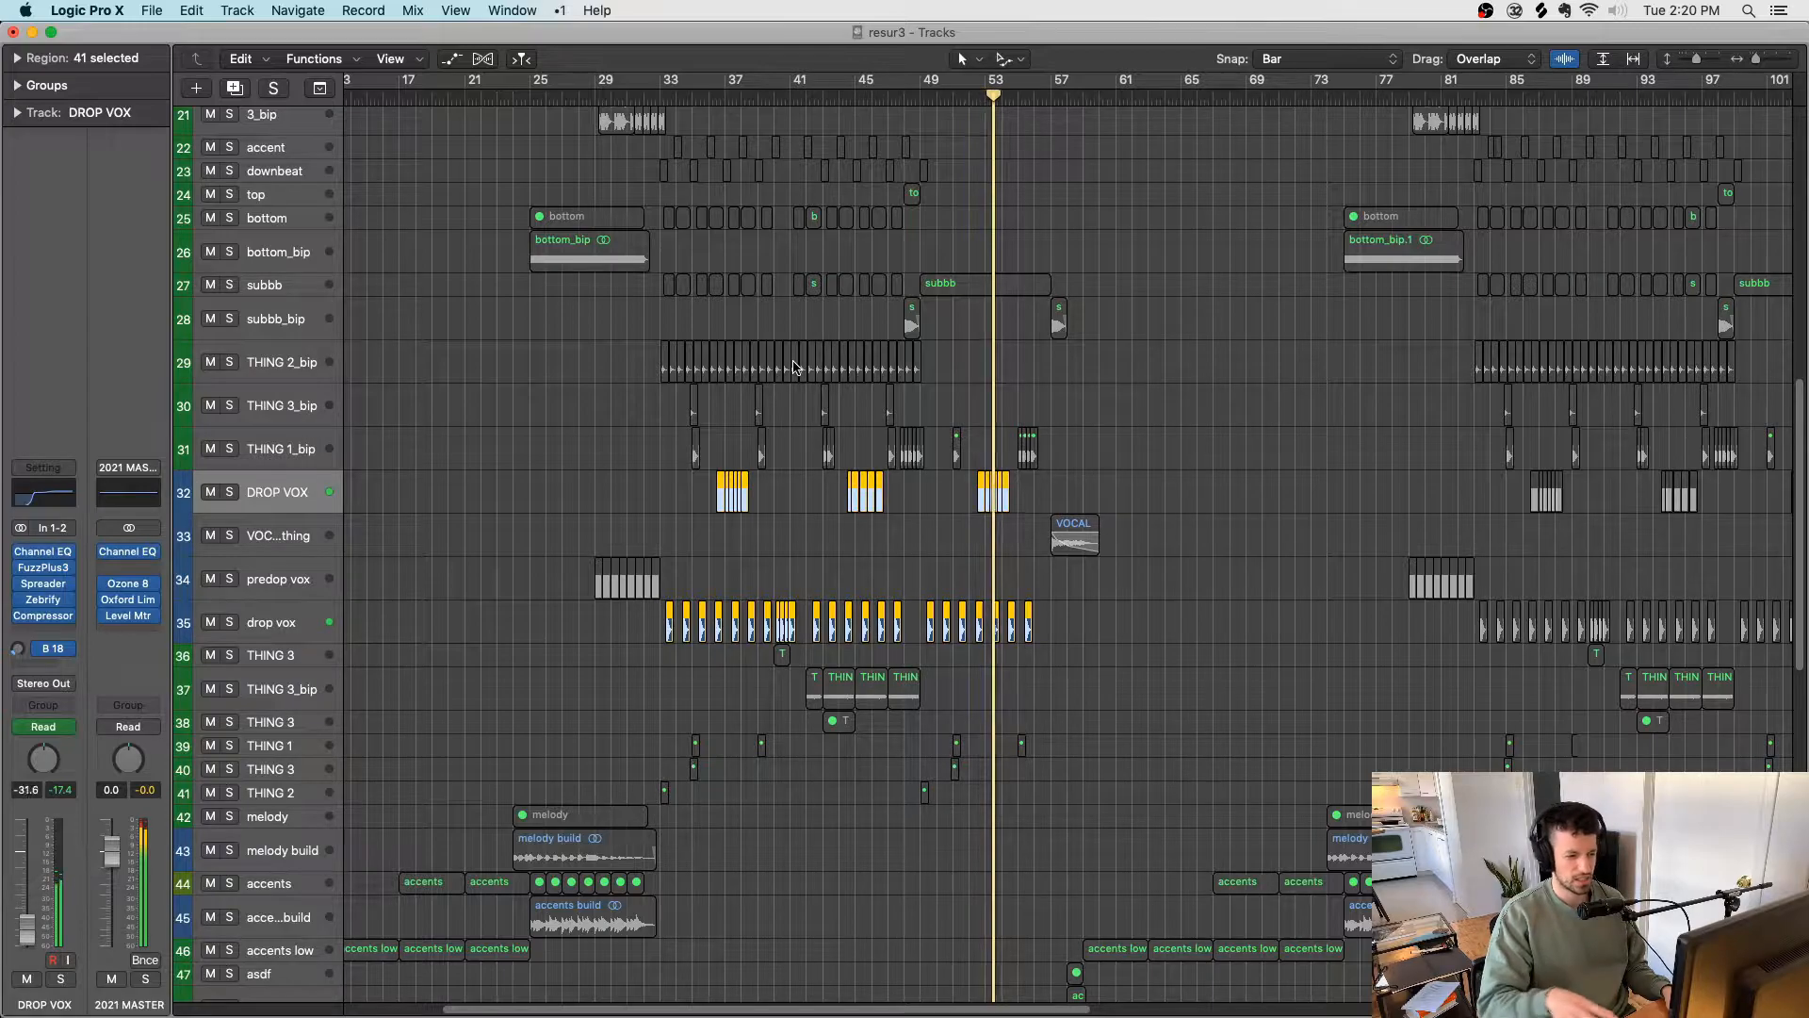
Step: Turn off the vocal solo to hear the full mix and deselect the vocal regions
key(ctrl+s)
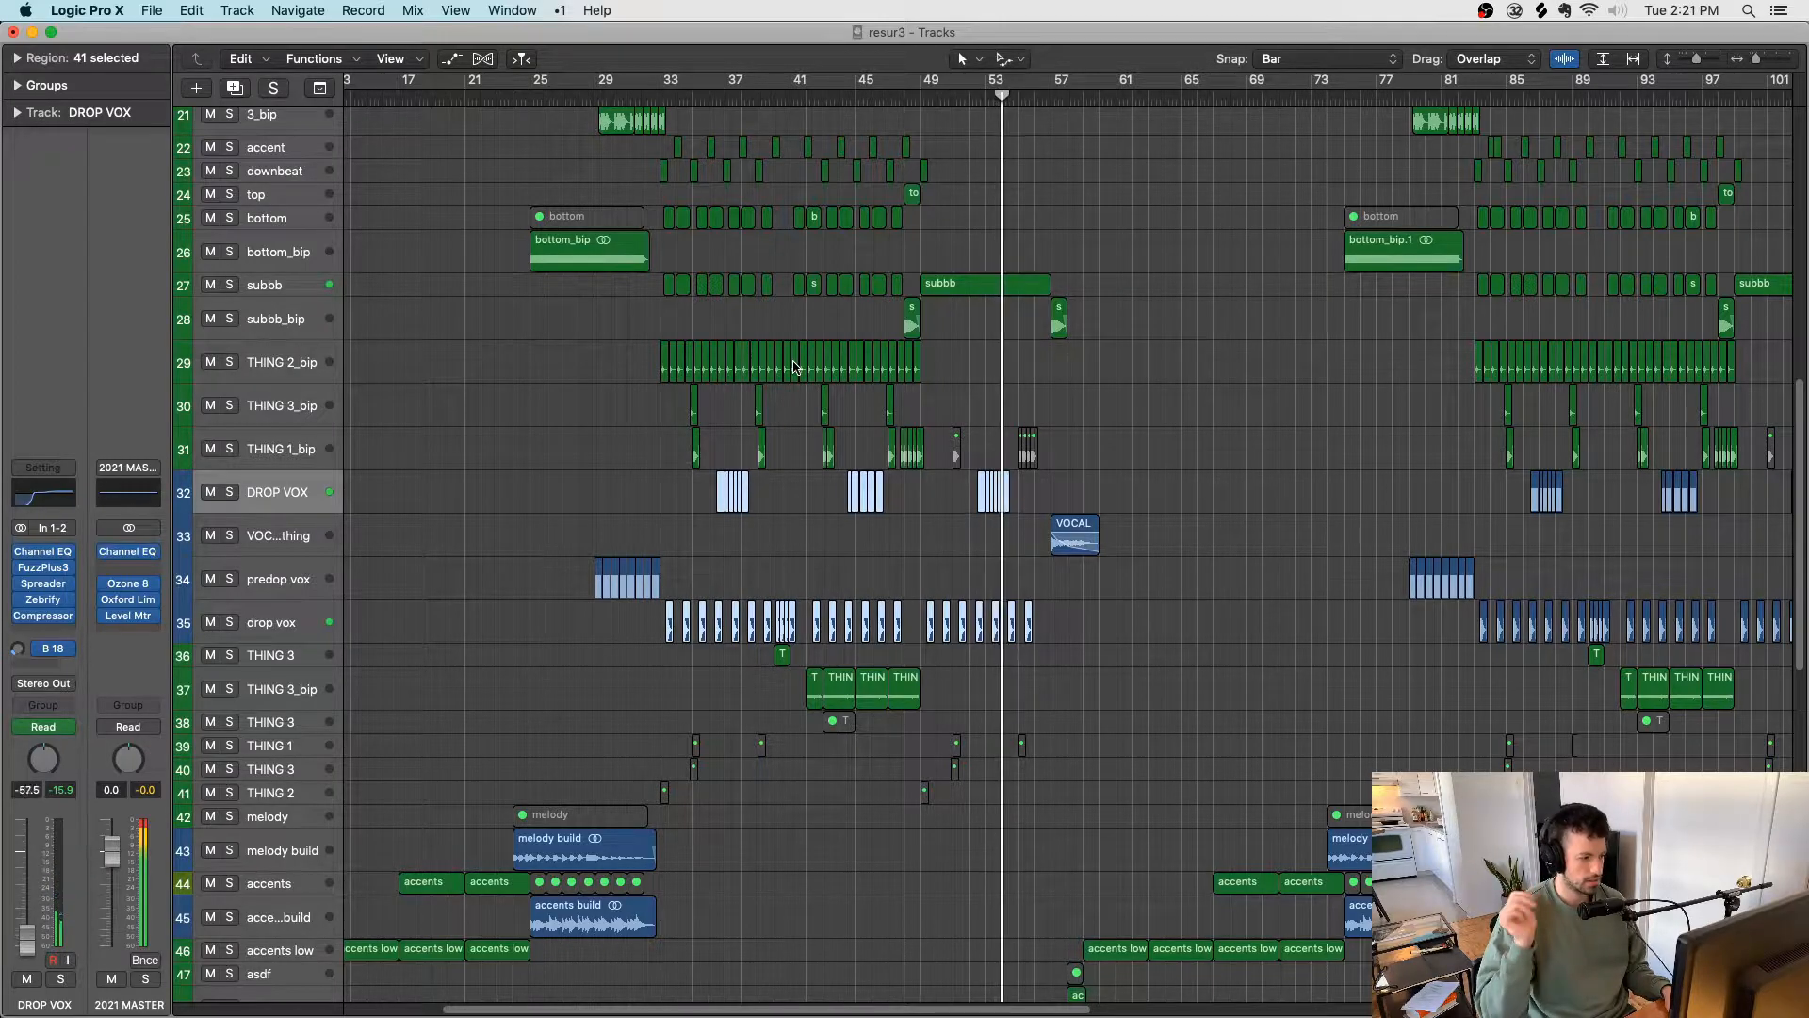
scroll(794, 351, down, 5)
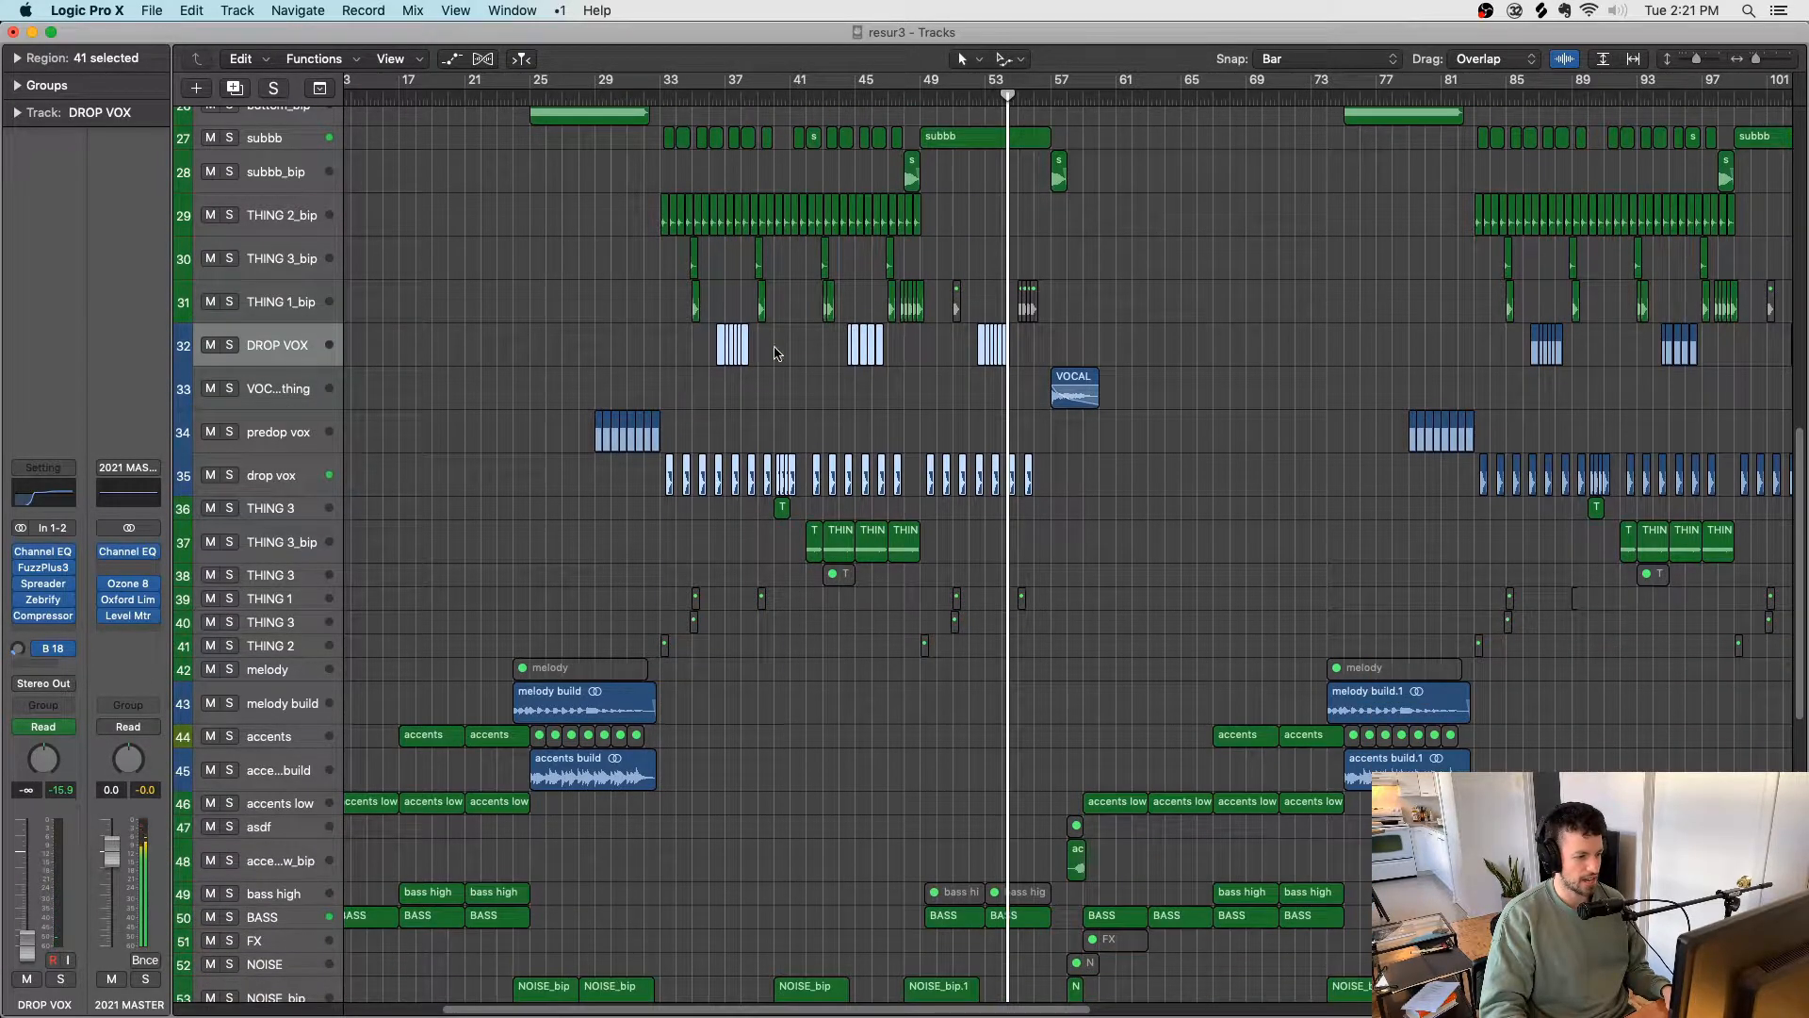
click(522, 493)
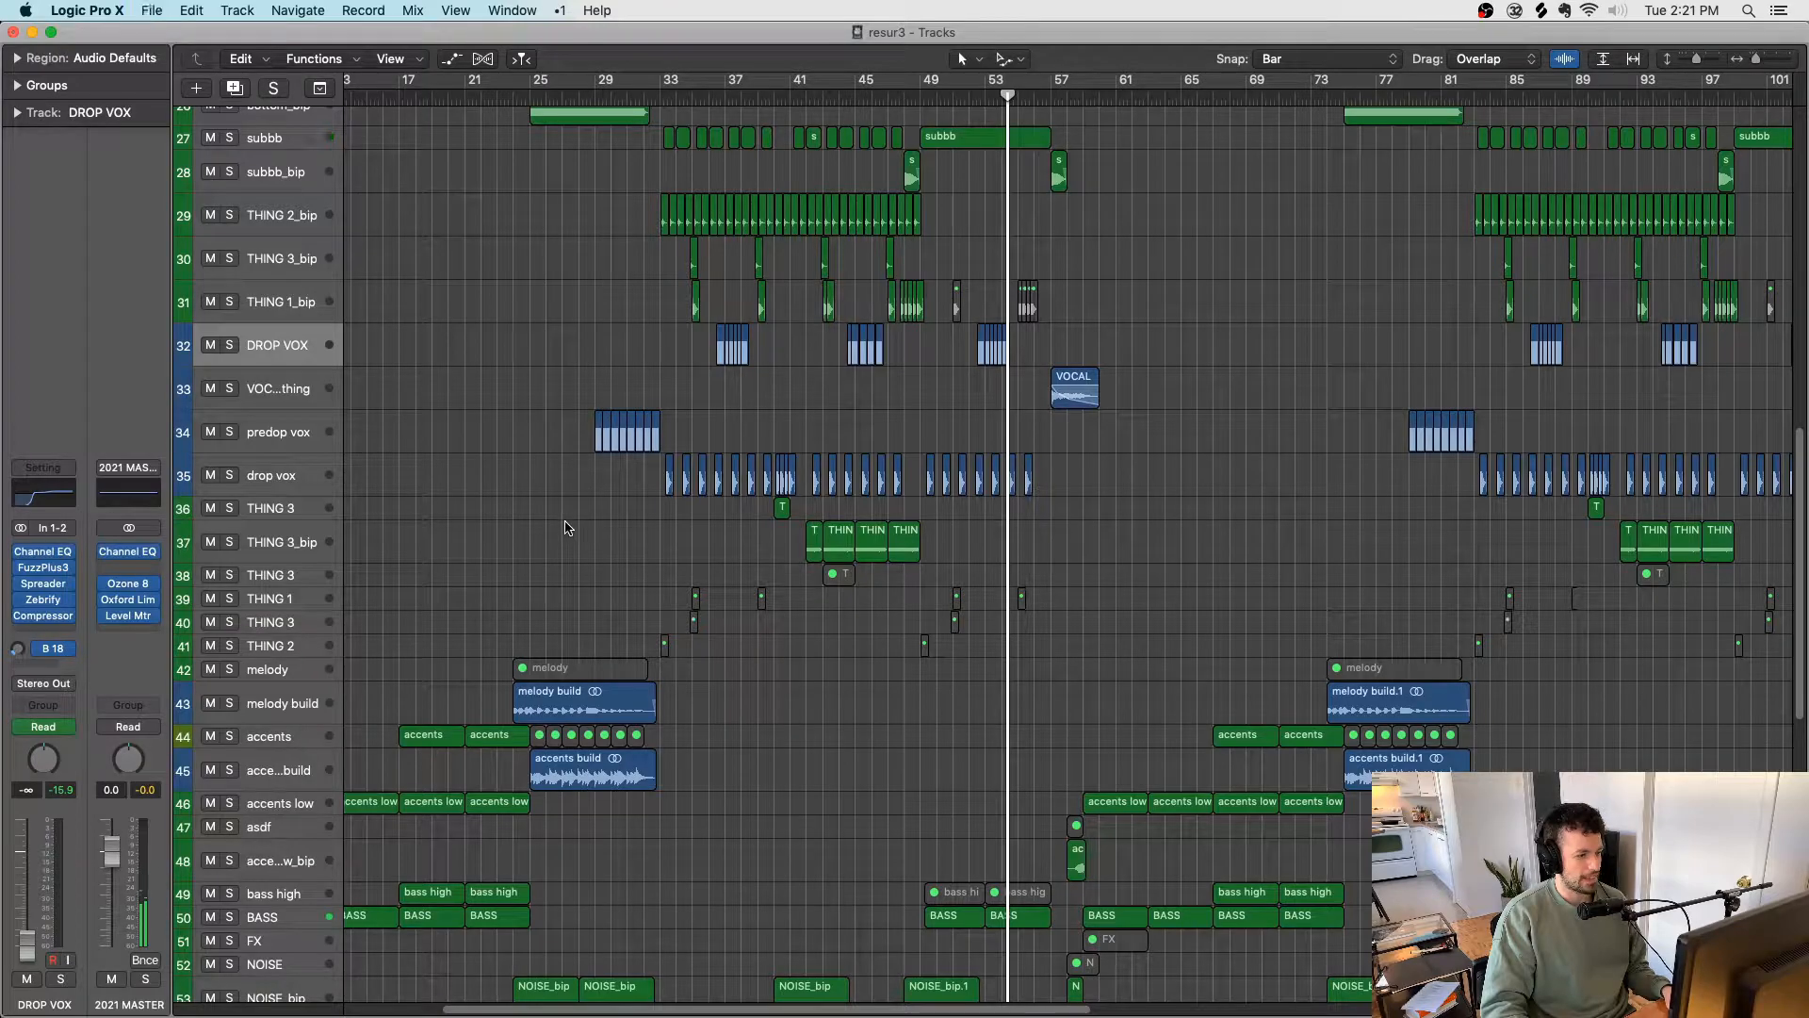
Step: Play the THING 3_bip regions on track 37 soloed, then replay that part from about bar 42 with the solo off
key(ctrl+s)
click(818, 99)
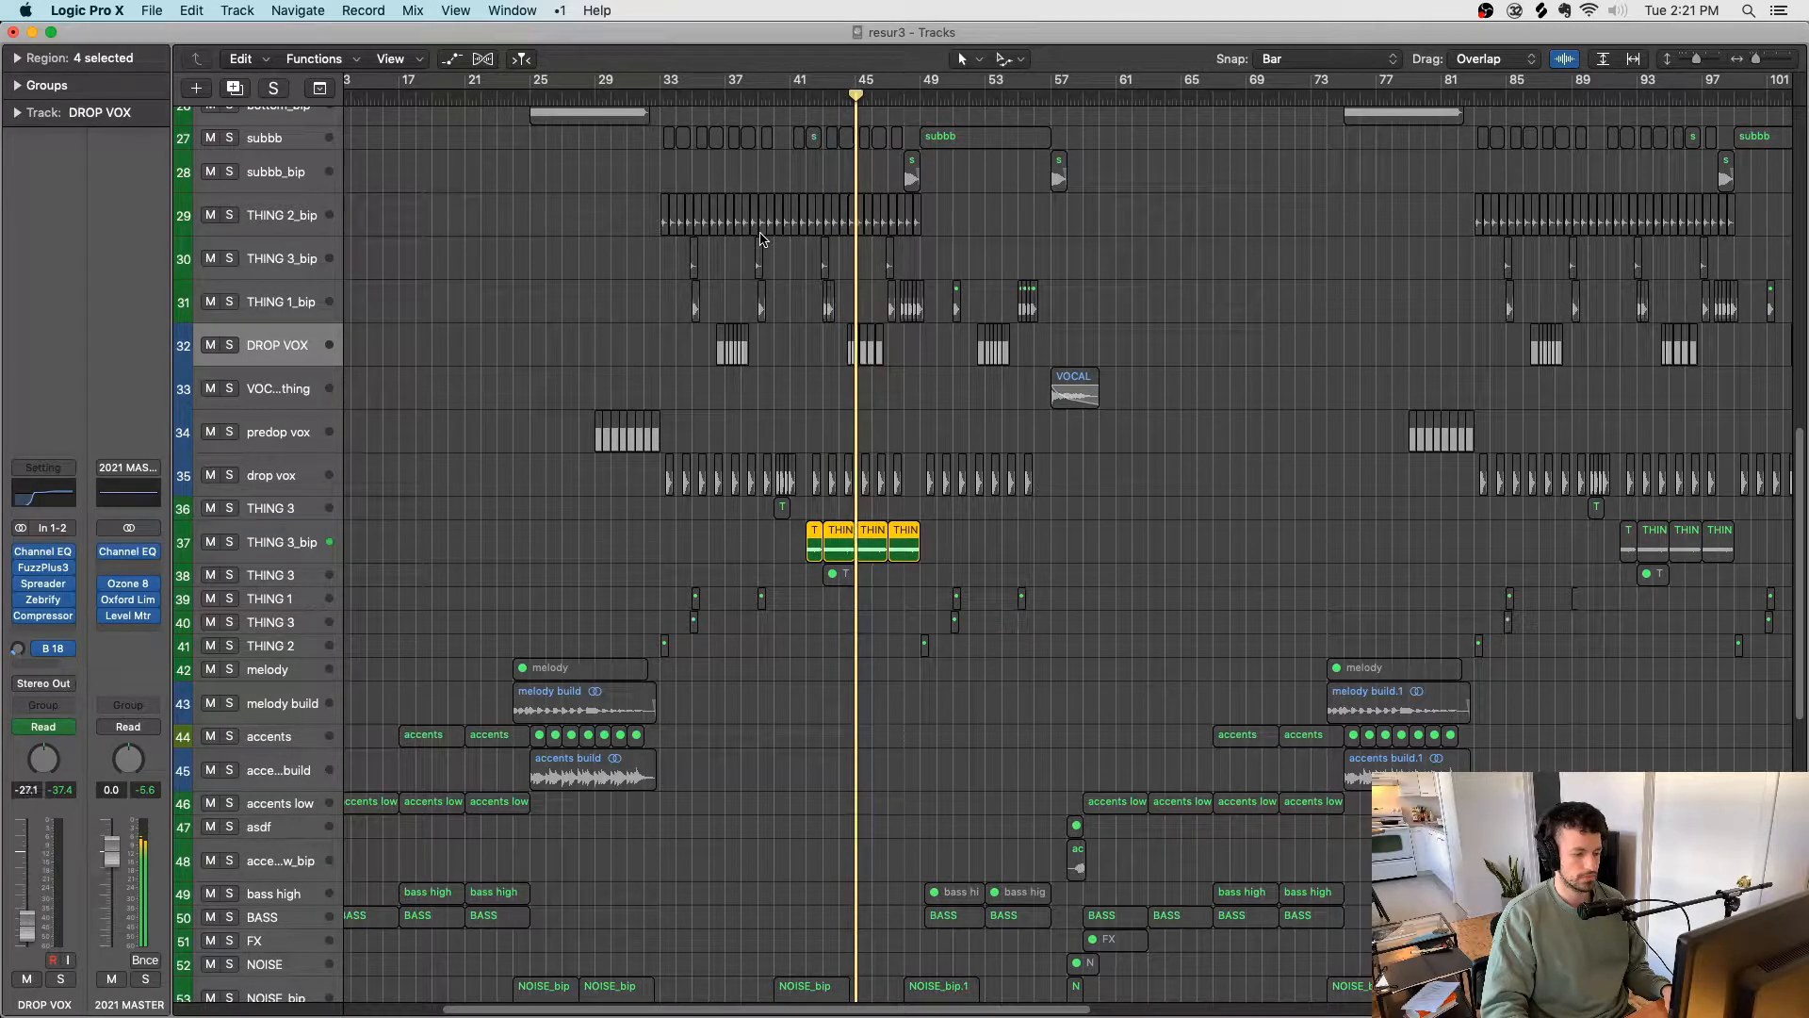
key(ctrl+s)
click(821, 97)
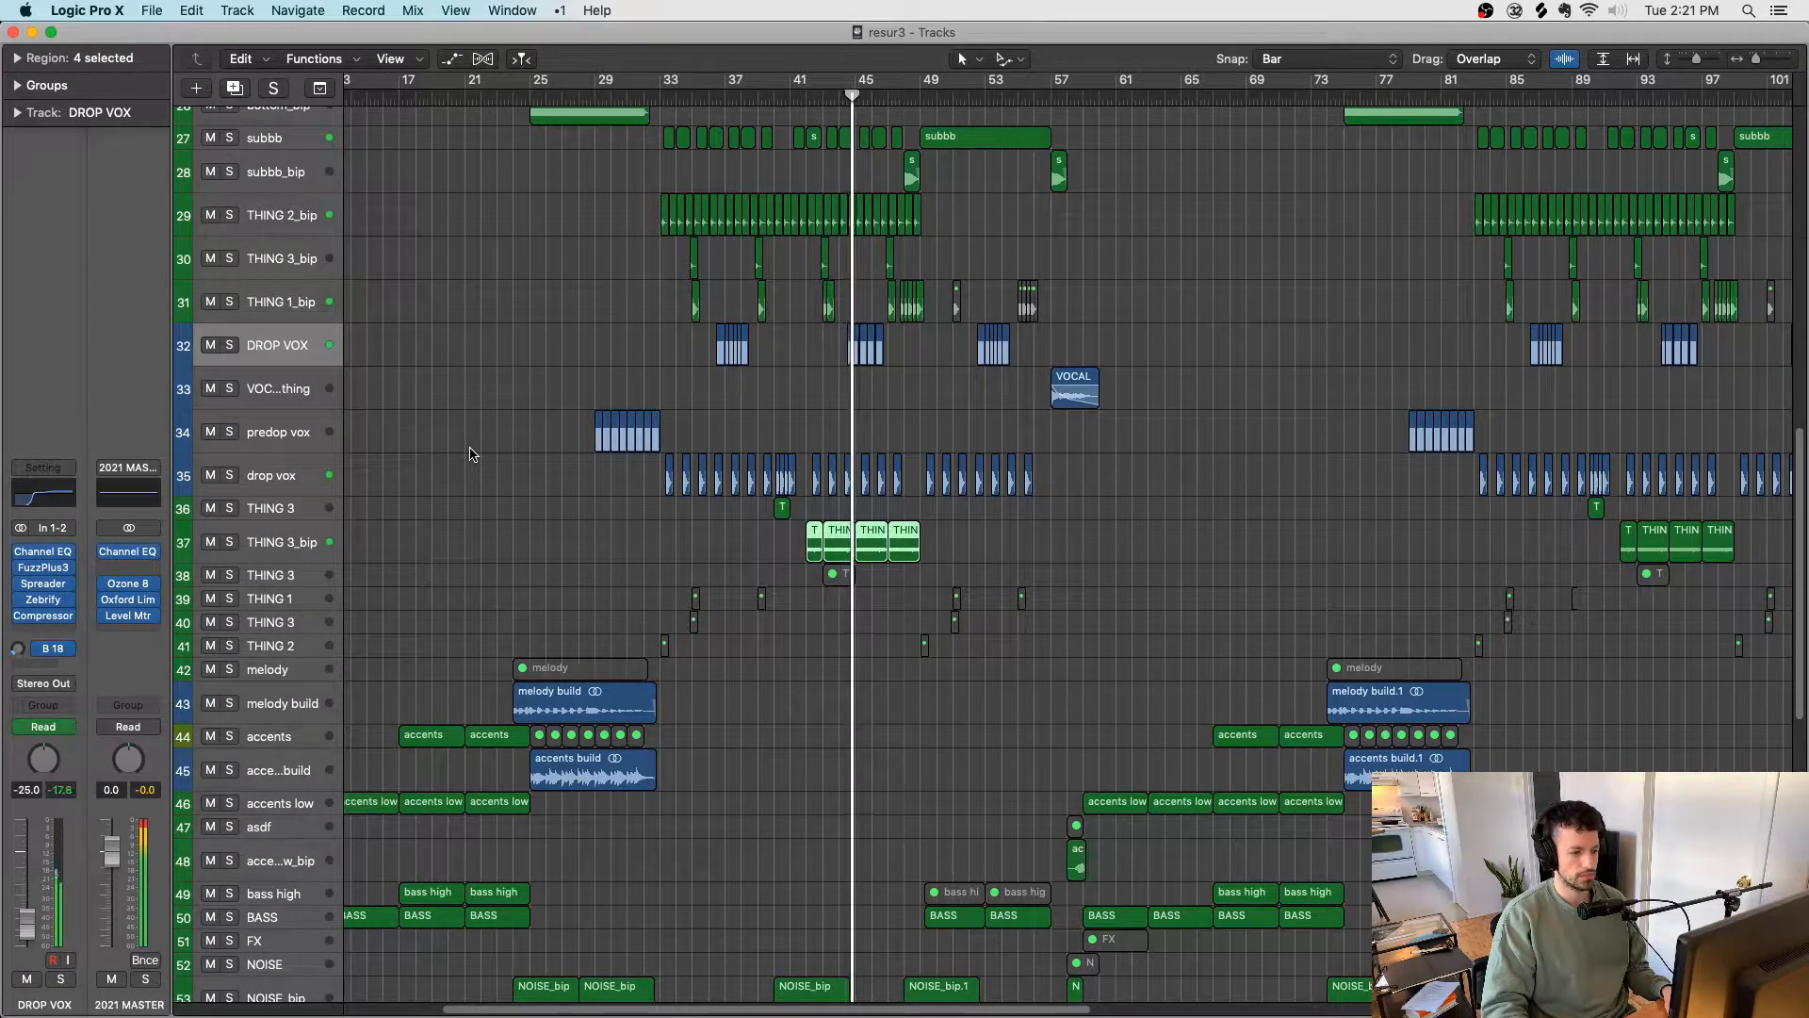
Step: Reselect the four THING 3_bip regions on track 37, play them soloed again, and turn off the solo
scroll(476, 457, down, 5)
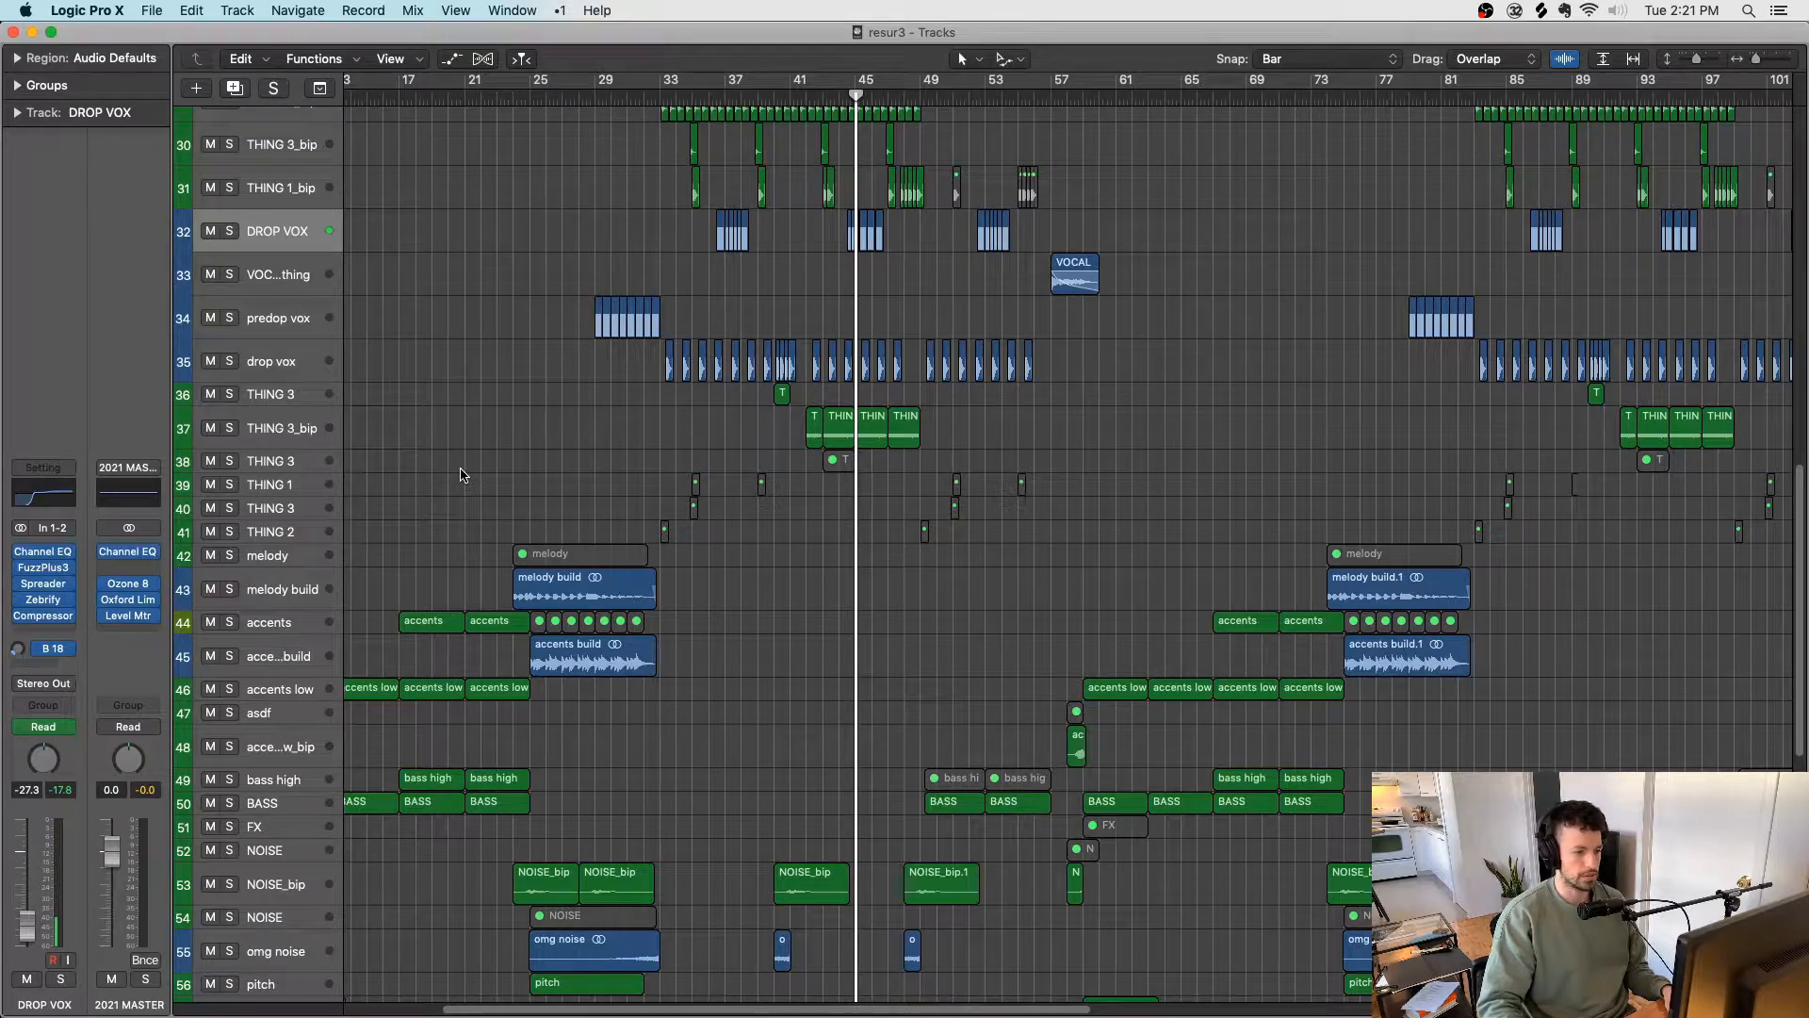
drag(799, 437, 929, 422)
key(ctrl+s)
key(space)
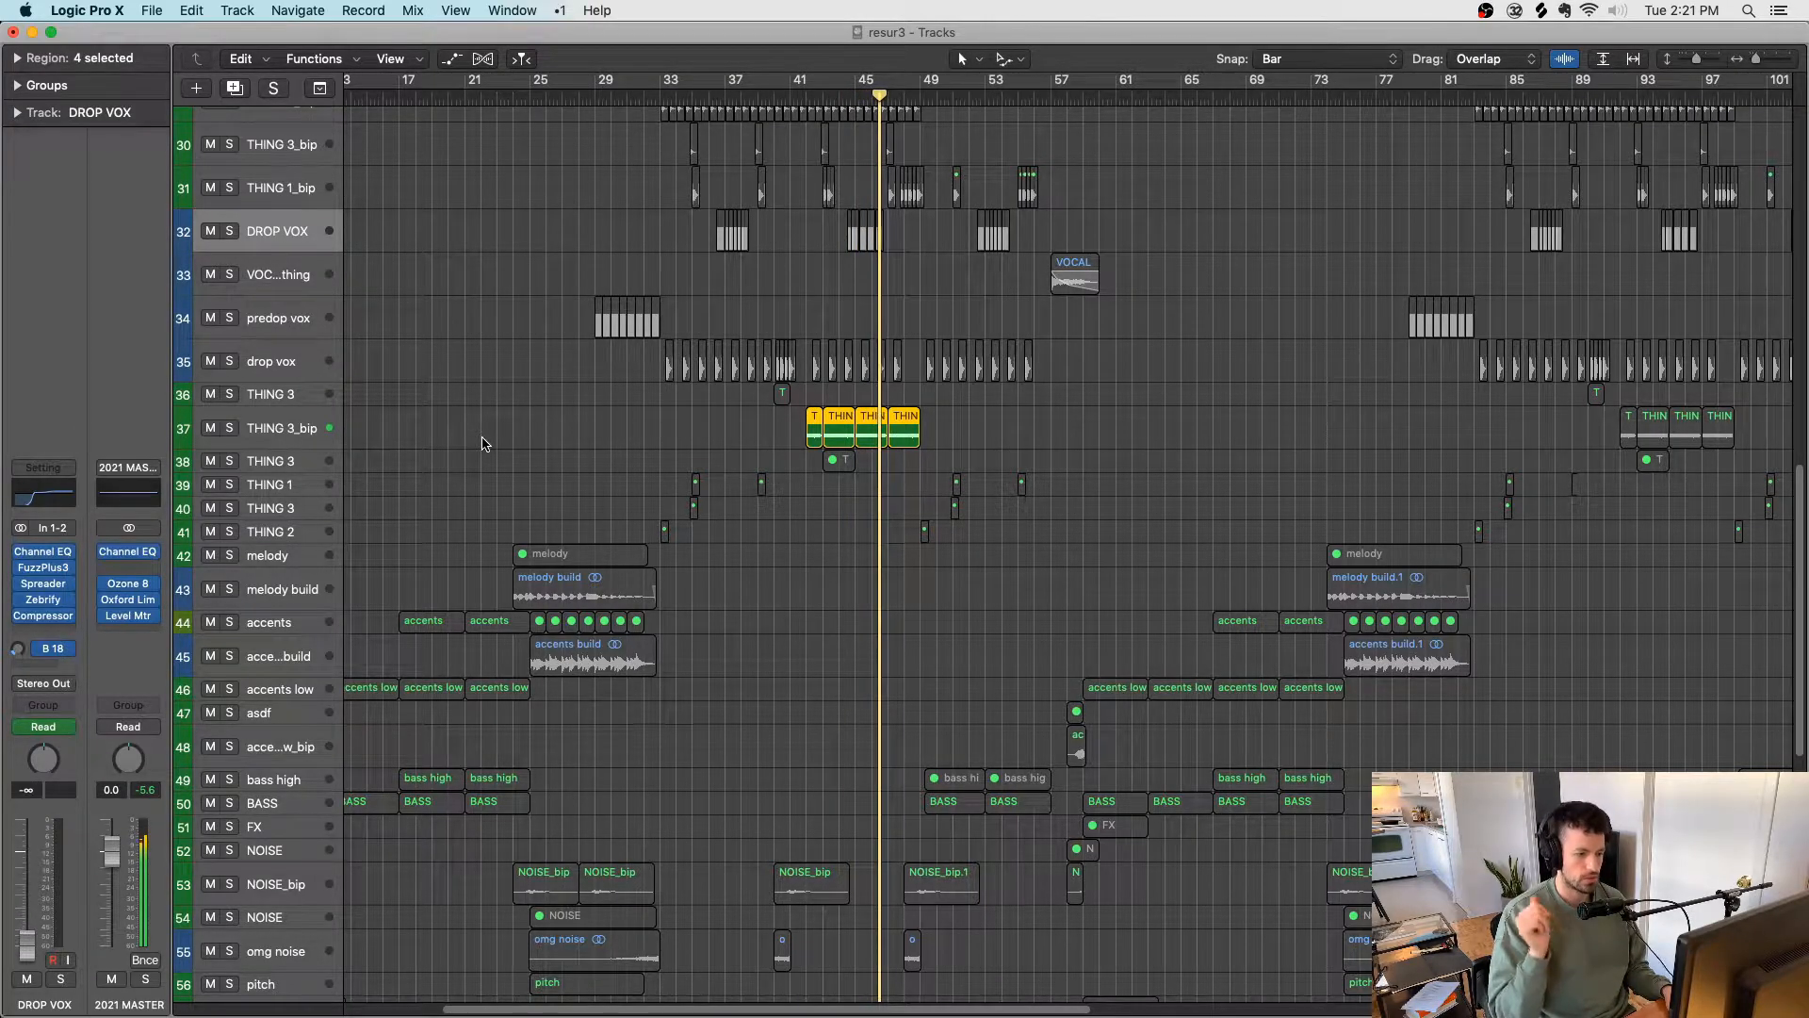
key(ctrl+s)
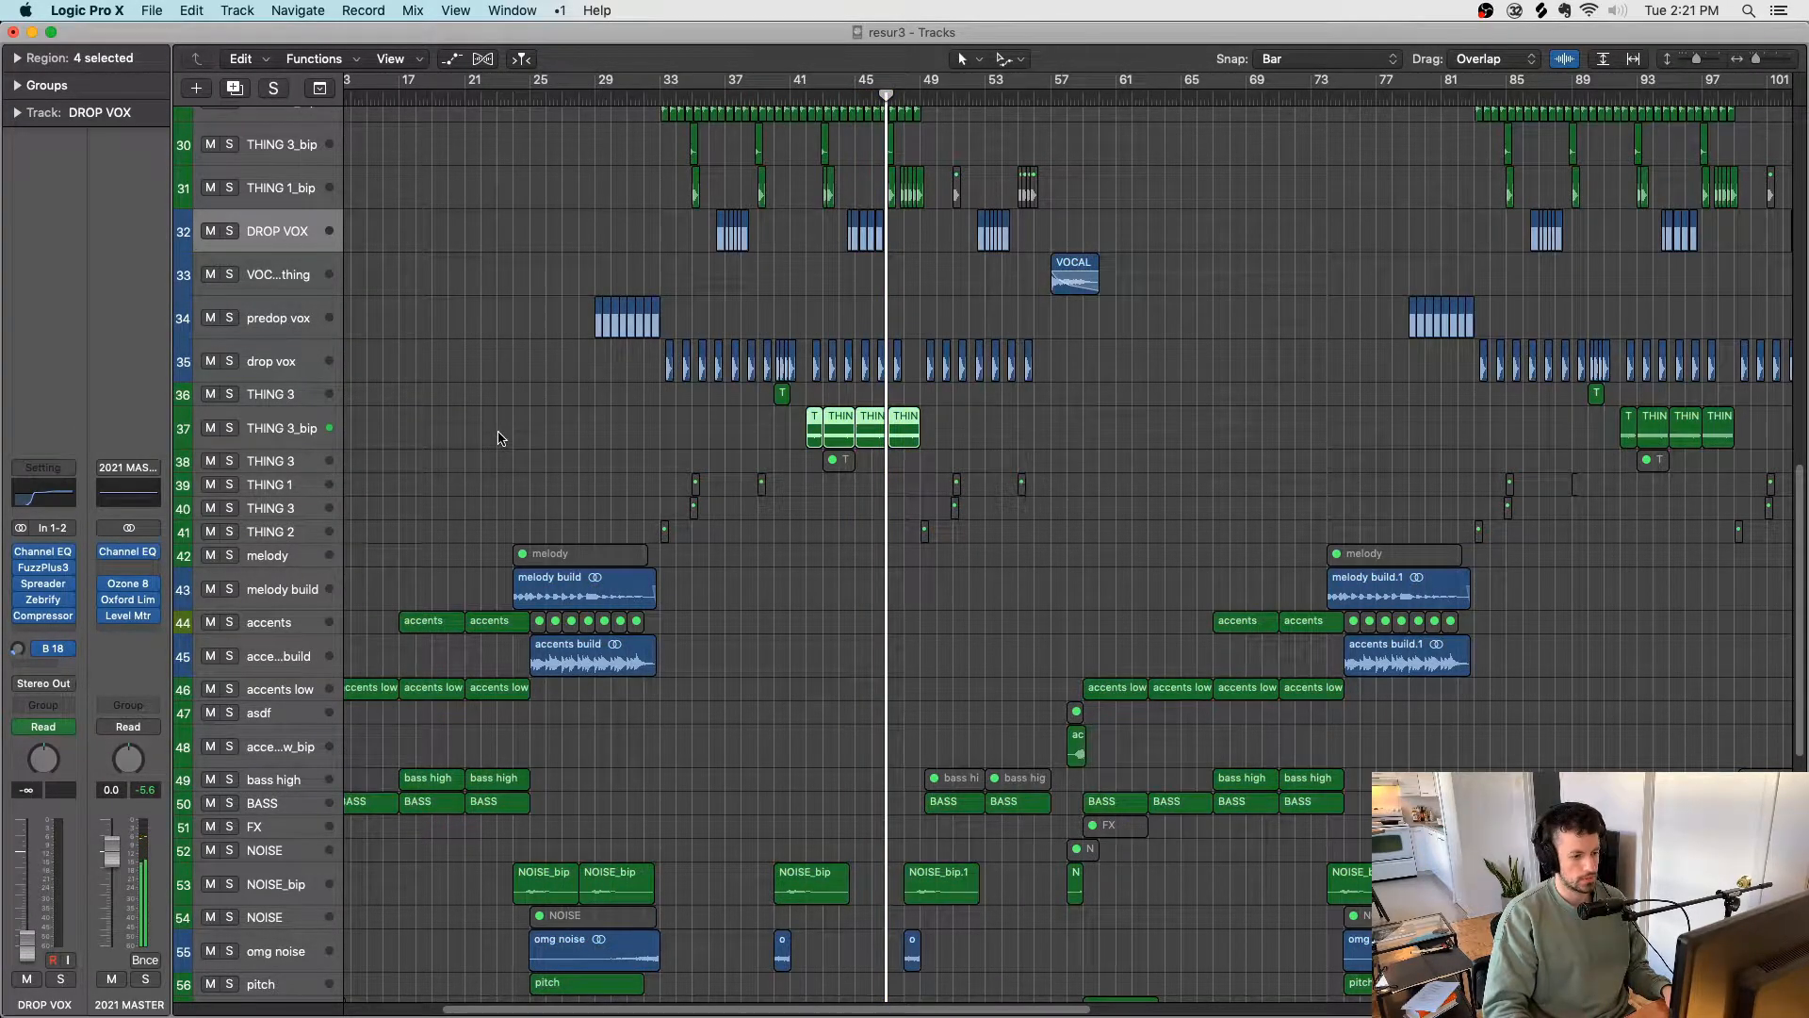
Step: Solo the NOISE_bip, omg noise, crash, reverse and small hit regions of the first drop and play them around bars 40 and 48
scroll(497, 441, down, 10)
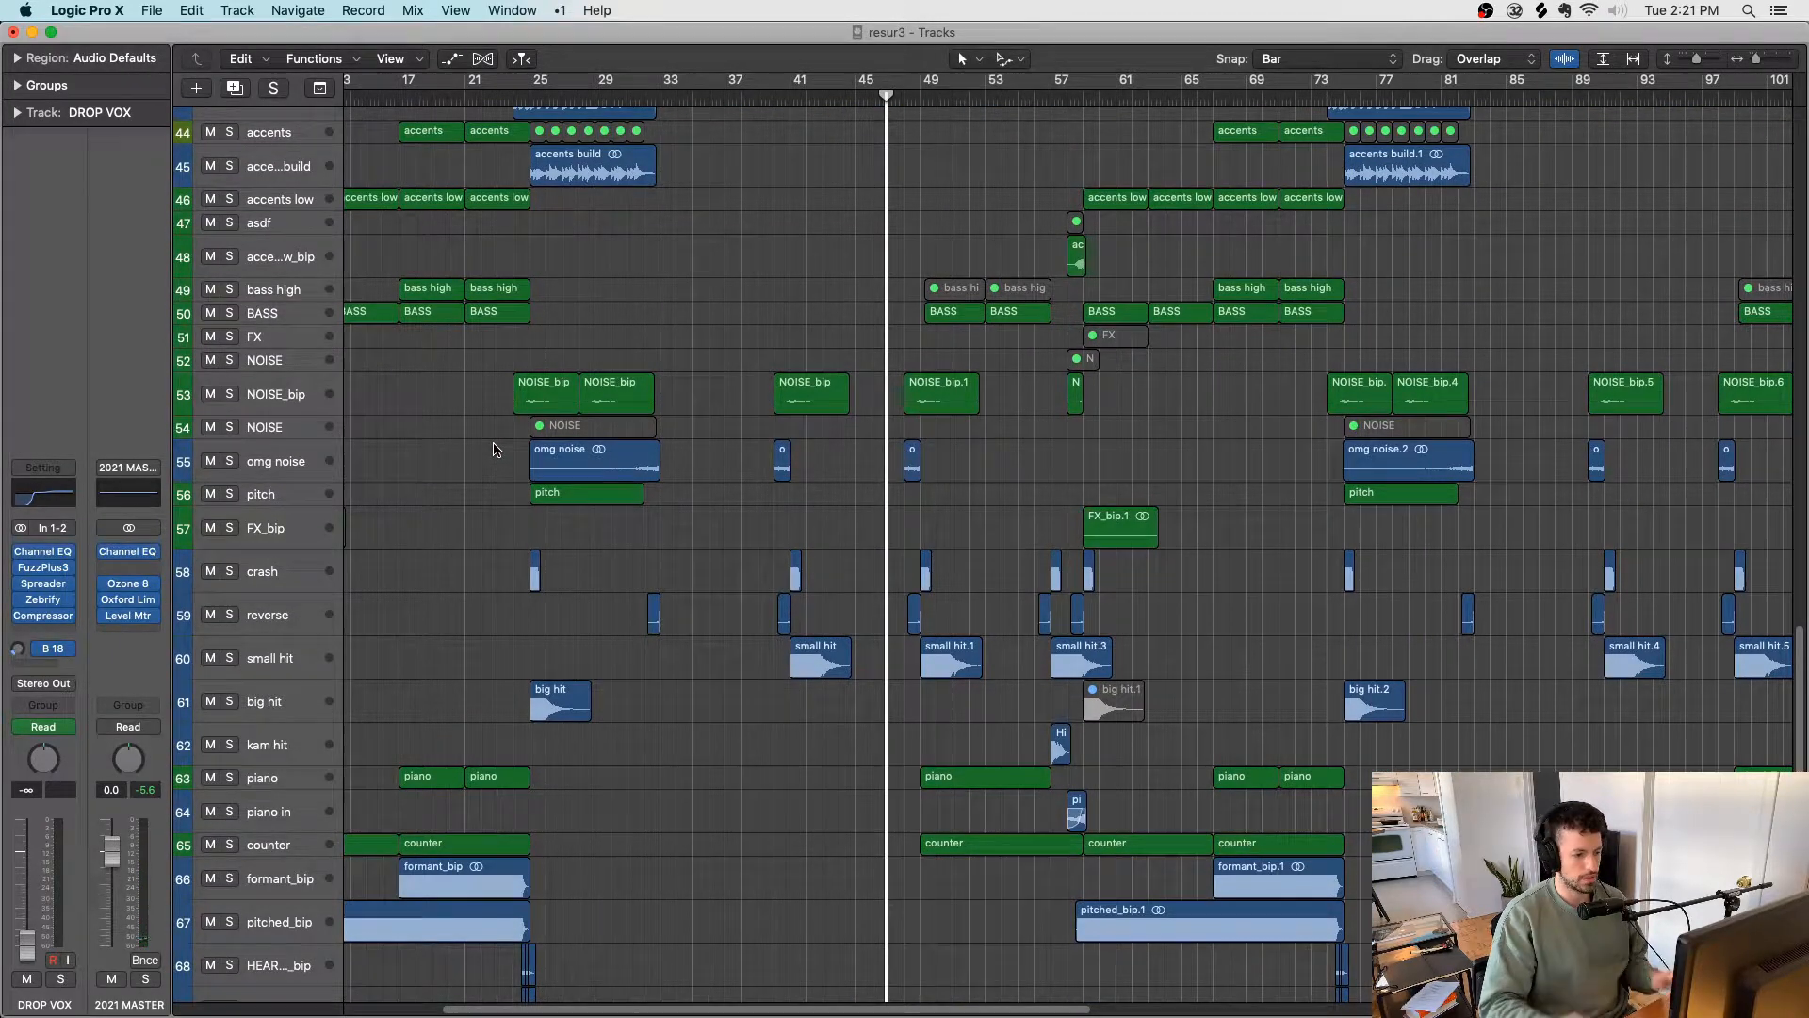
drag(718, 396, 984, 684)
key(ctrl+s)
click(778, 97)
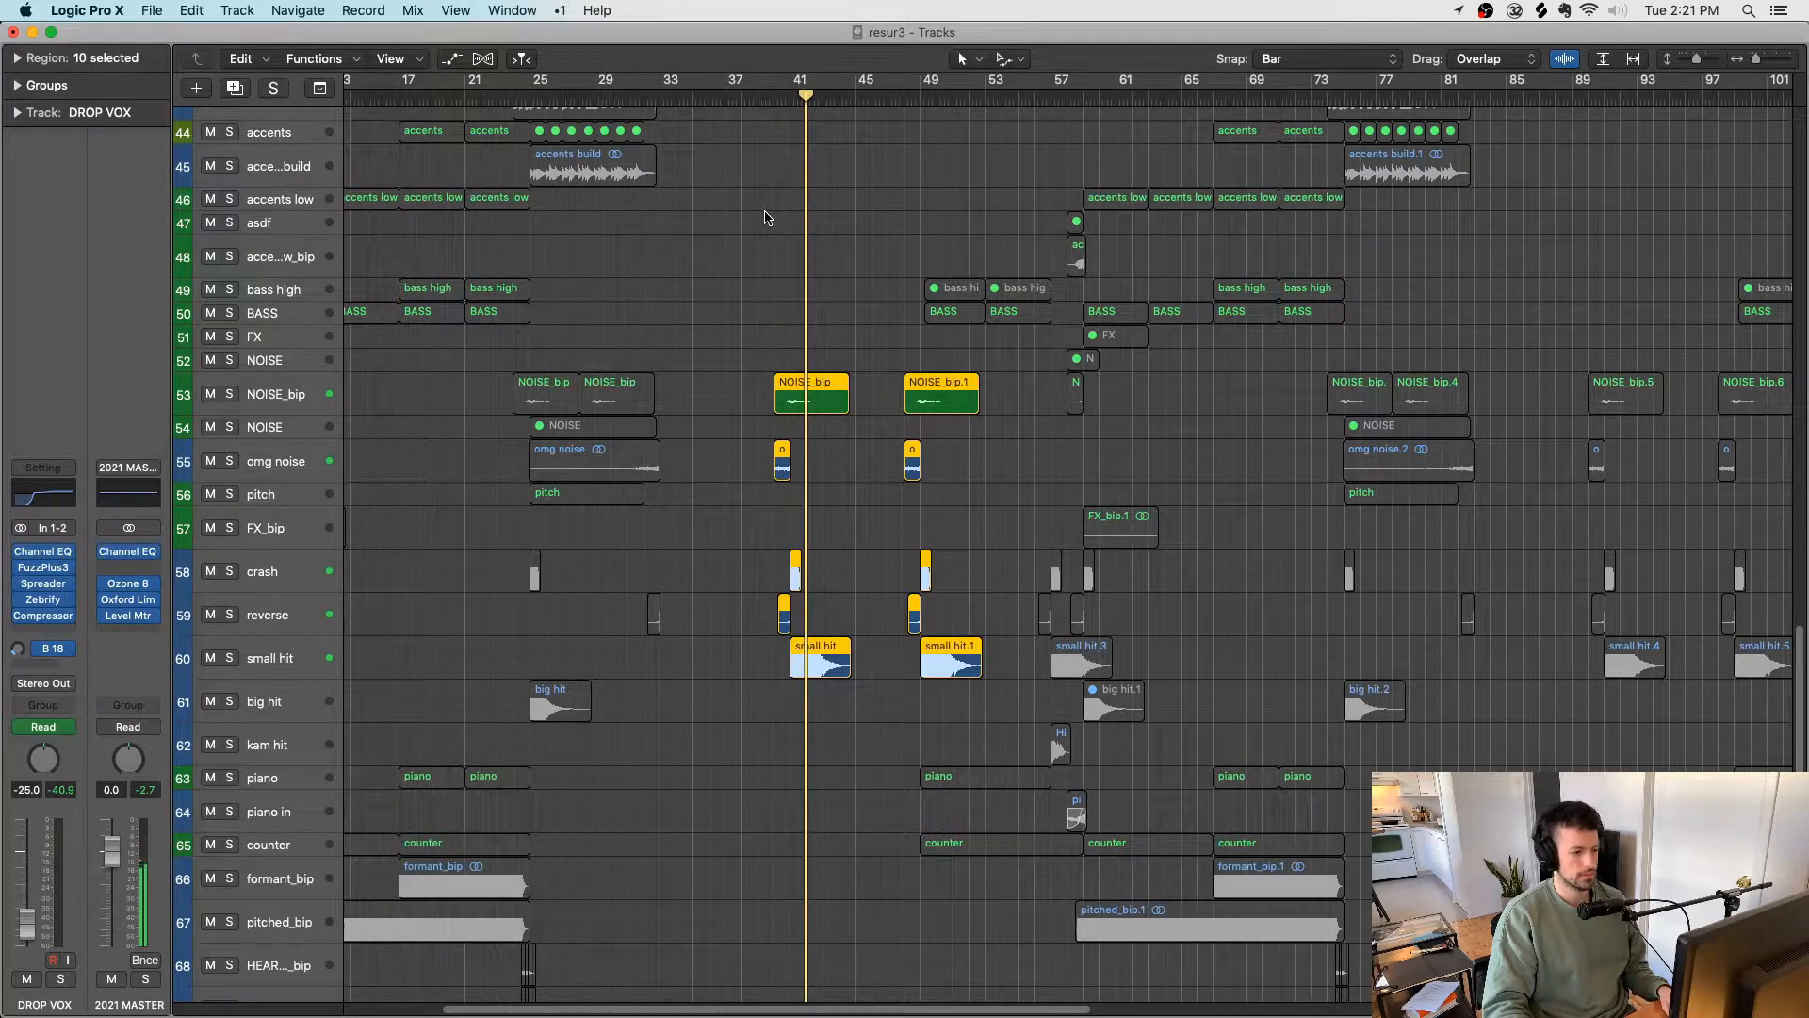
click(903, 97)
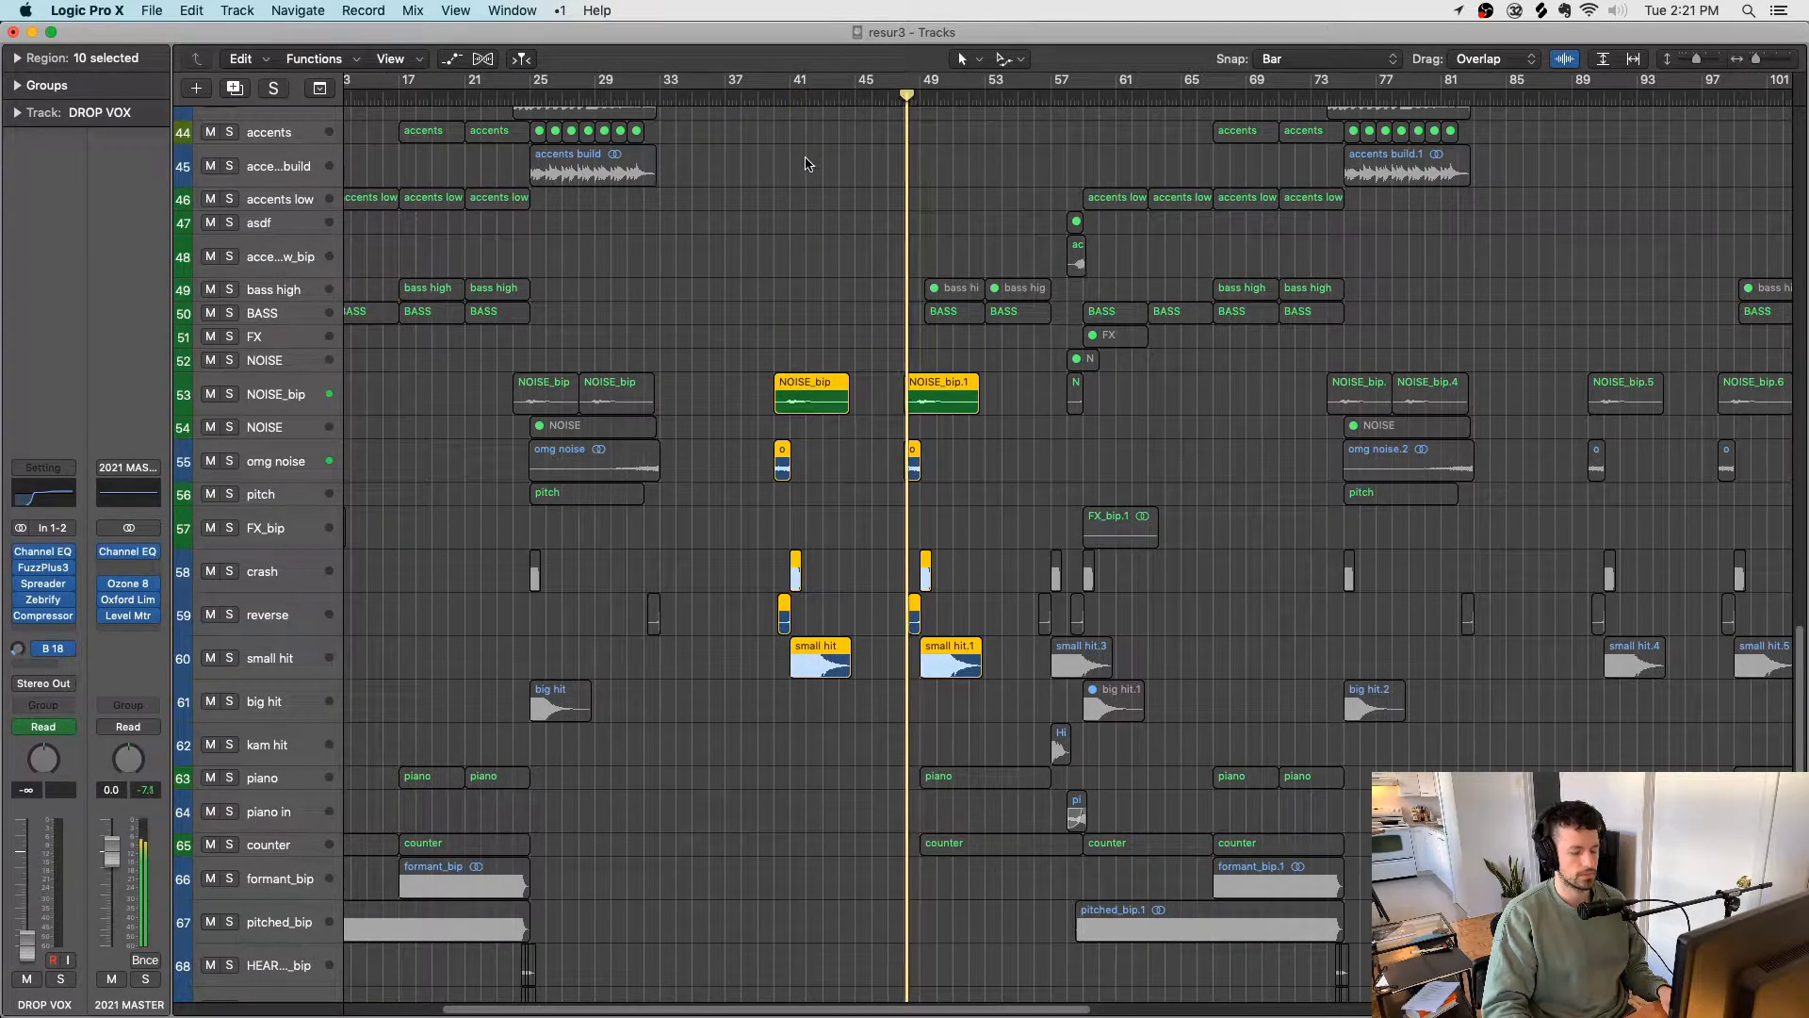
click(905, 95)
Step: Turn off the effects solo, save the project and play the full mix from the start of the first drop
key(ctrl+s)
scroll(878, 118, up, 8)
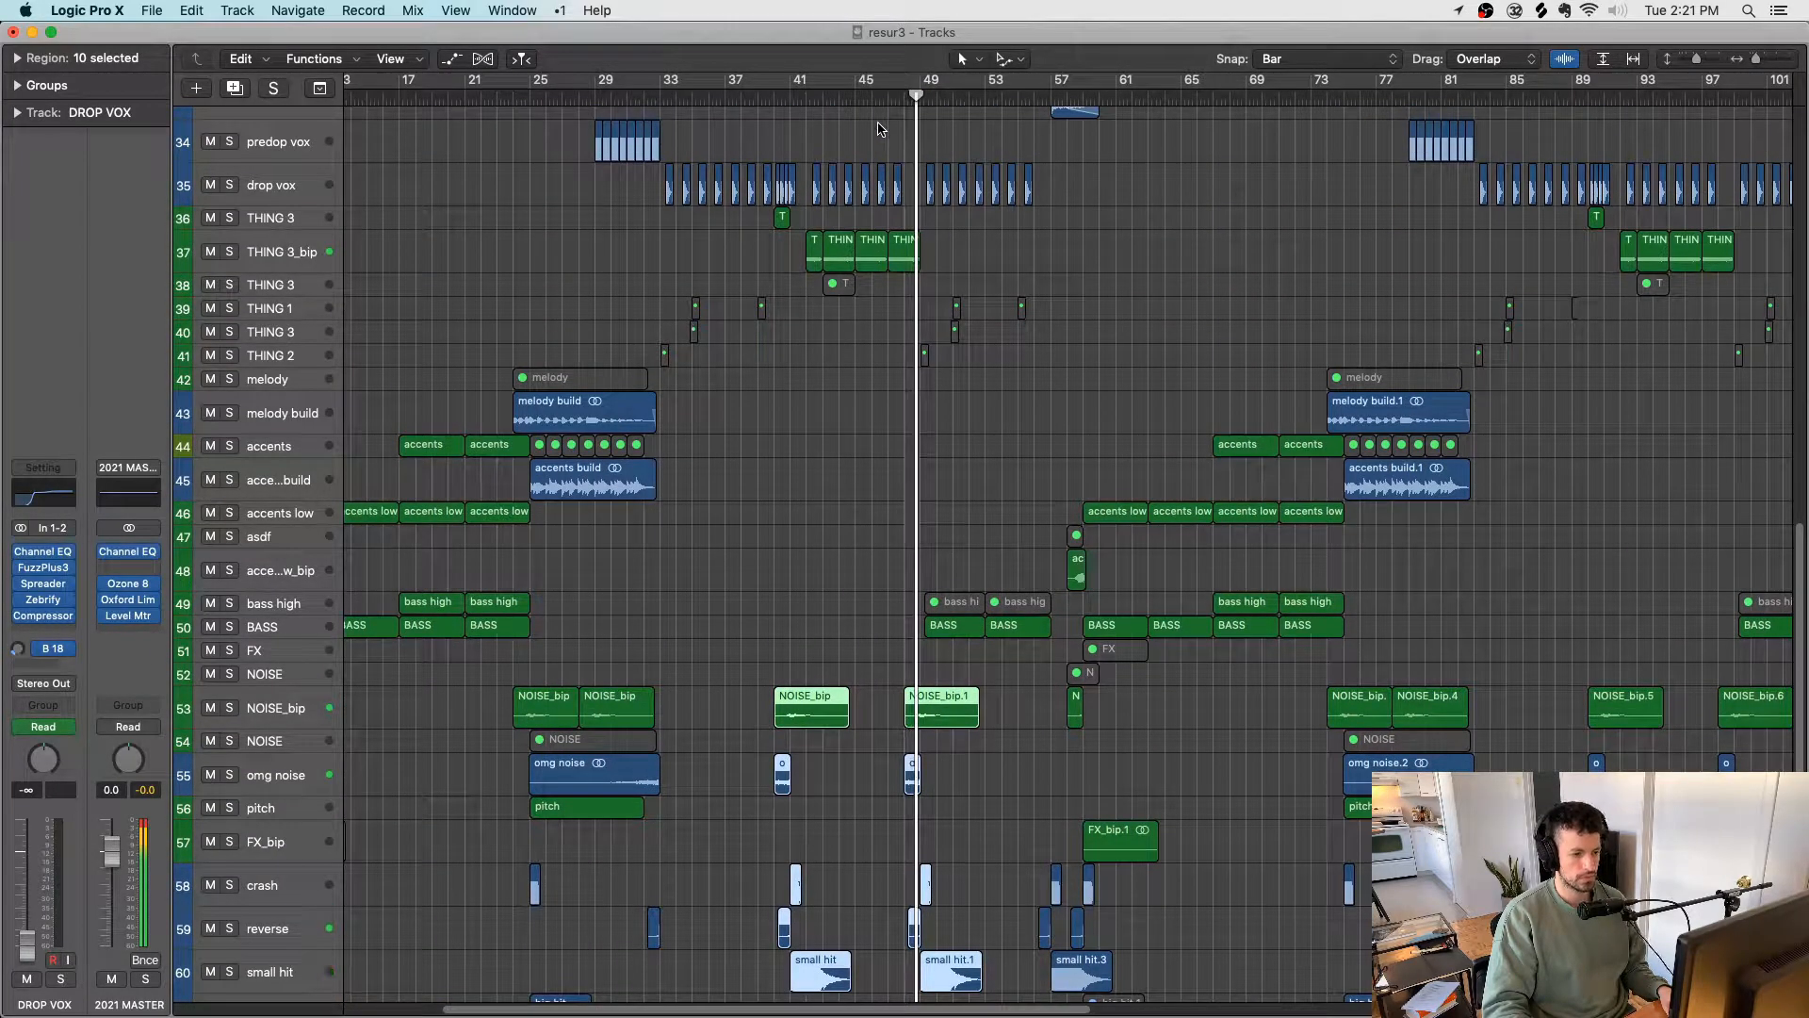
scroll(843, 266, down, 10)
scroll(843, 265, up, 15)
key(super+s)
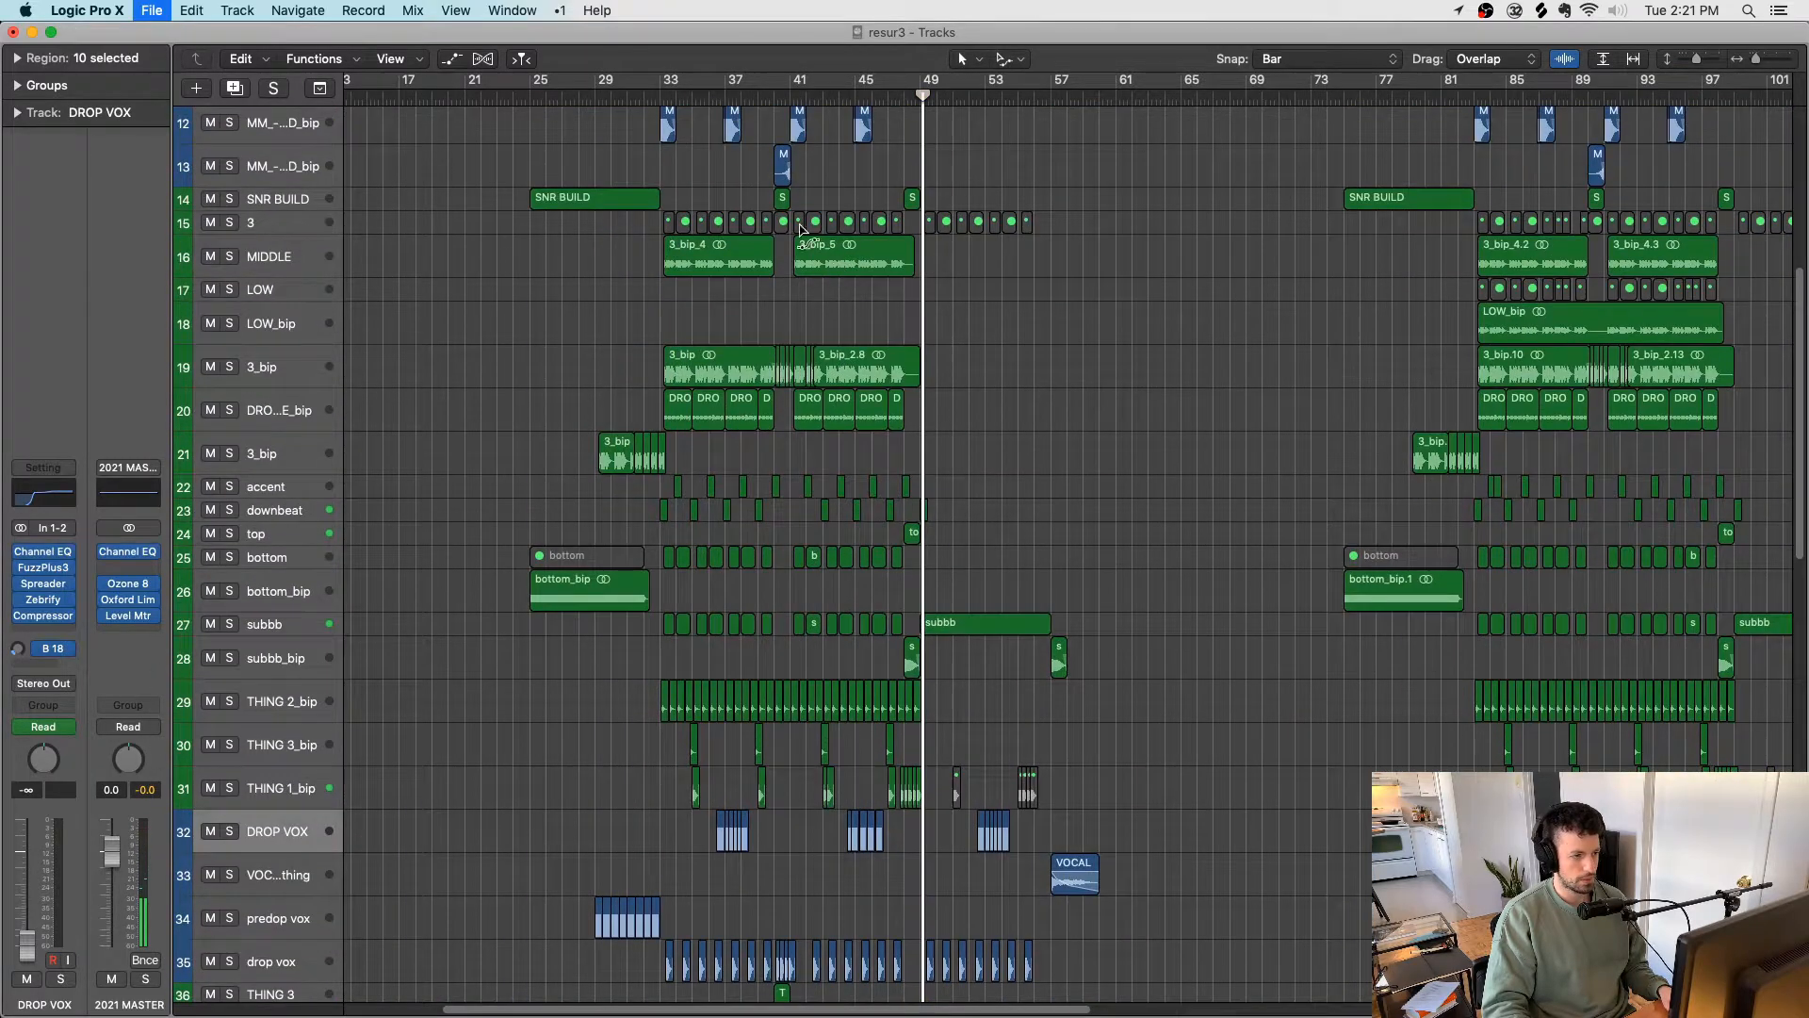
scroll(817, 248, up, 1)
click(660, 96)
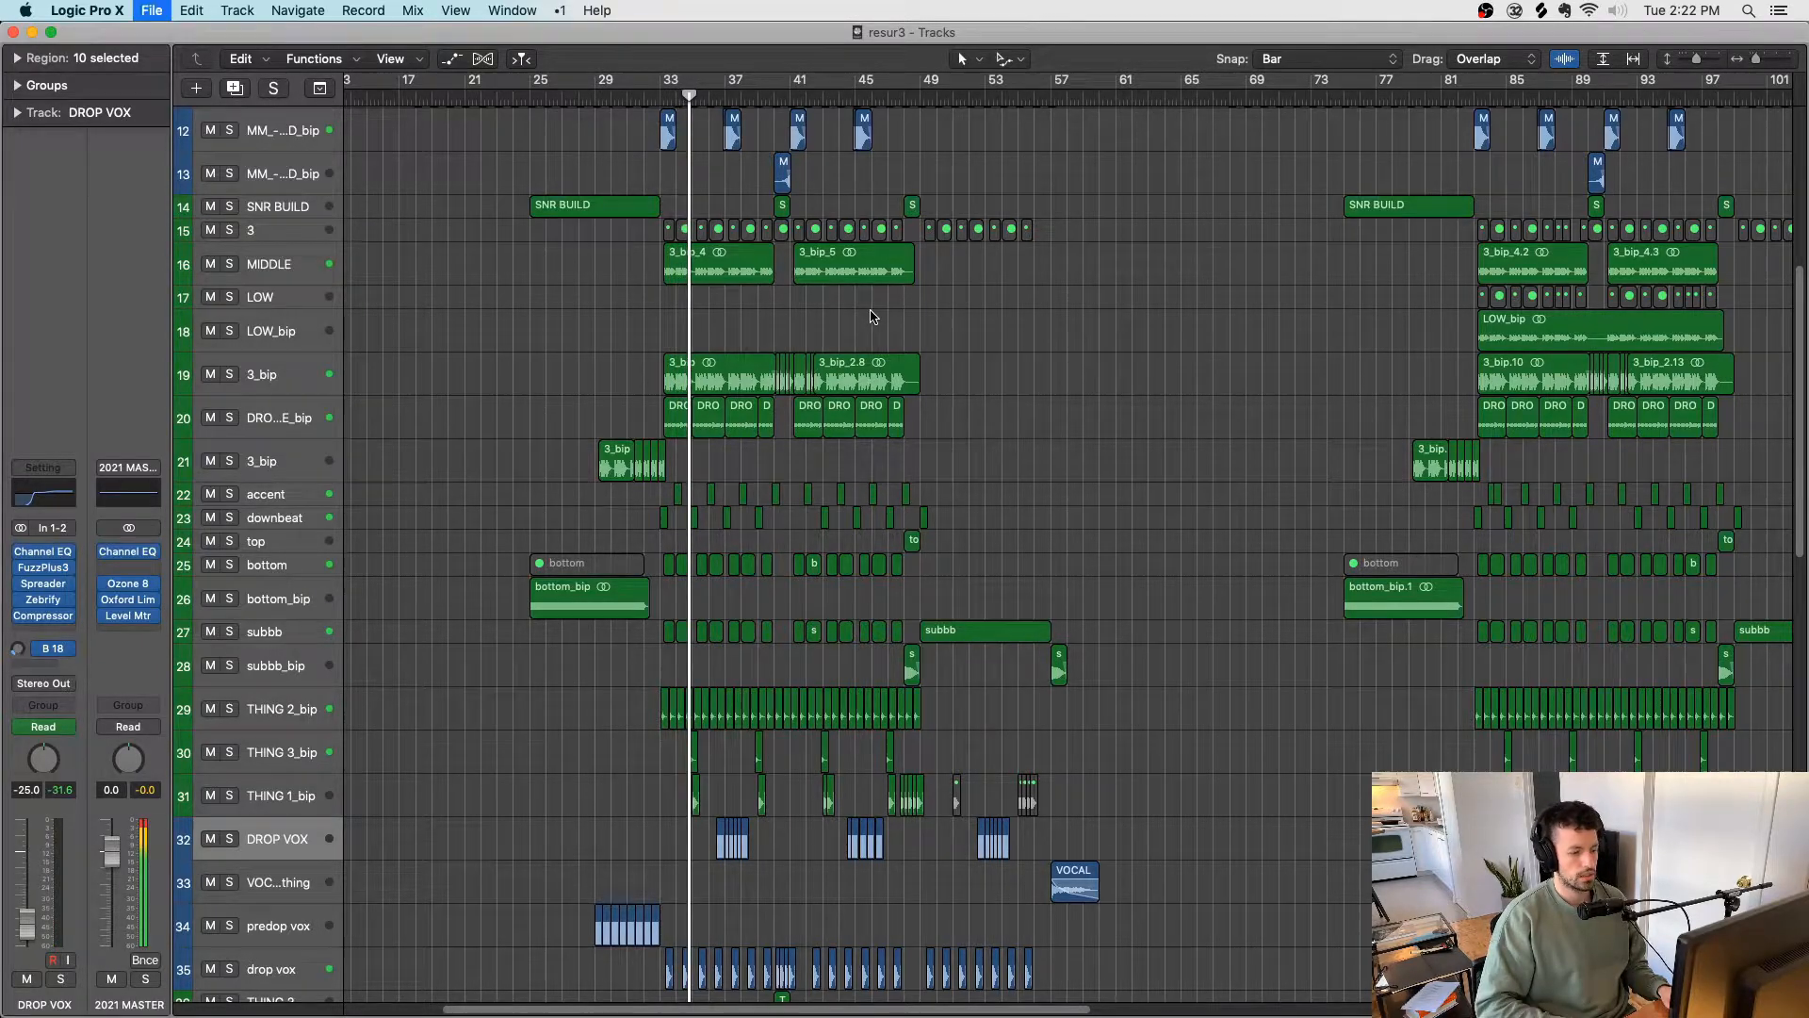
Step: Look over the first drop's arrangement up close, then play the full mix from about bar 48 into its second half
key(super+Right)
key(super+Right)
key(super+Right)
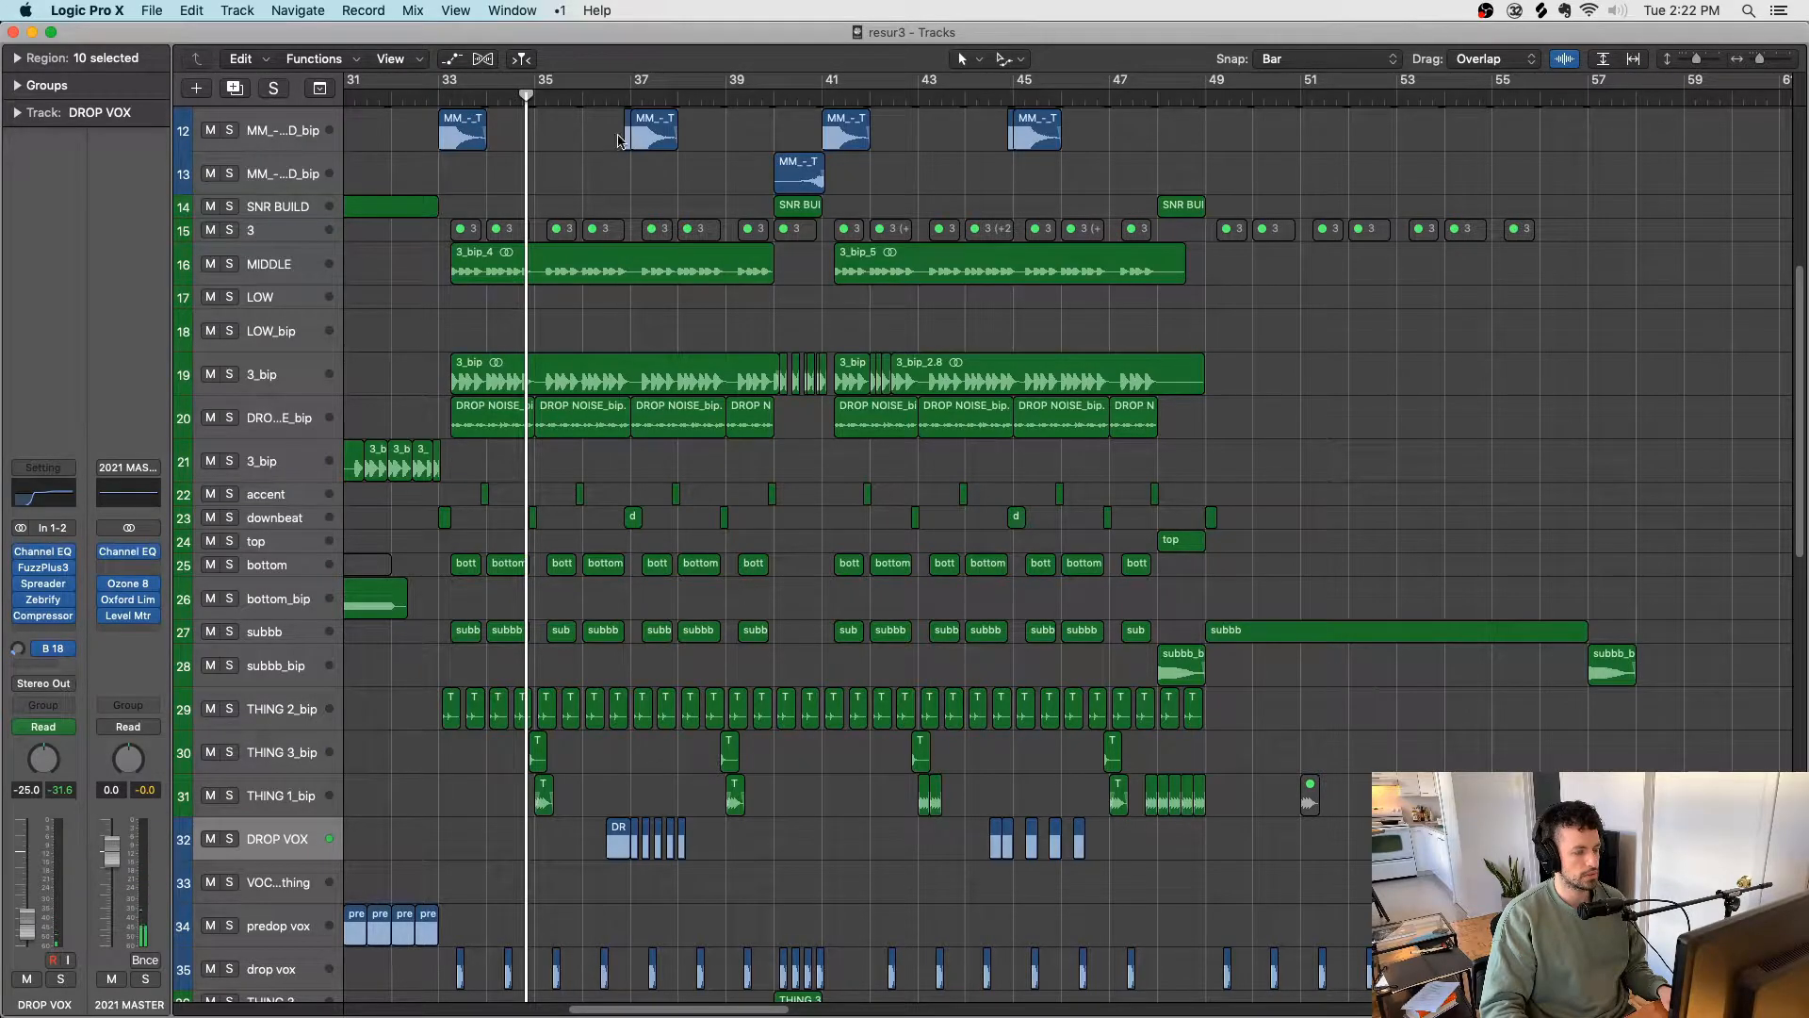
key(super+Left)
key(super+Left)
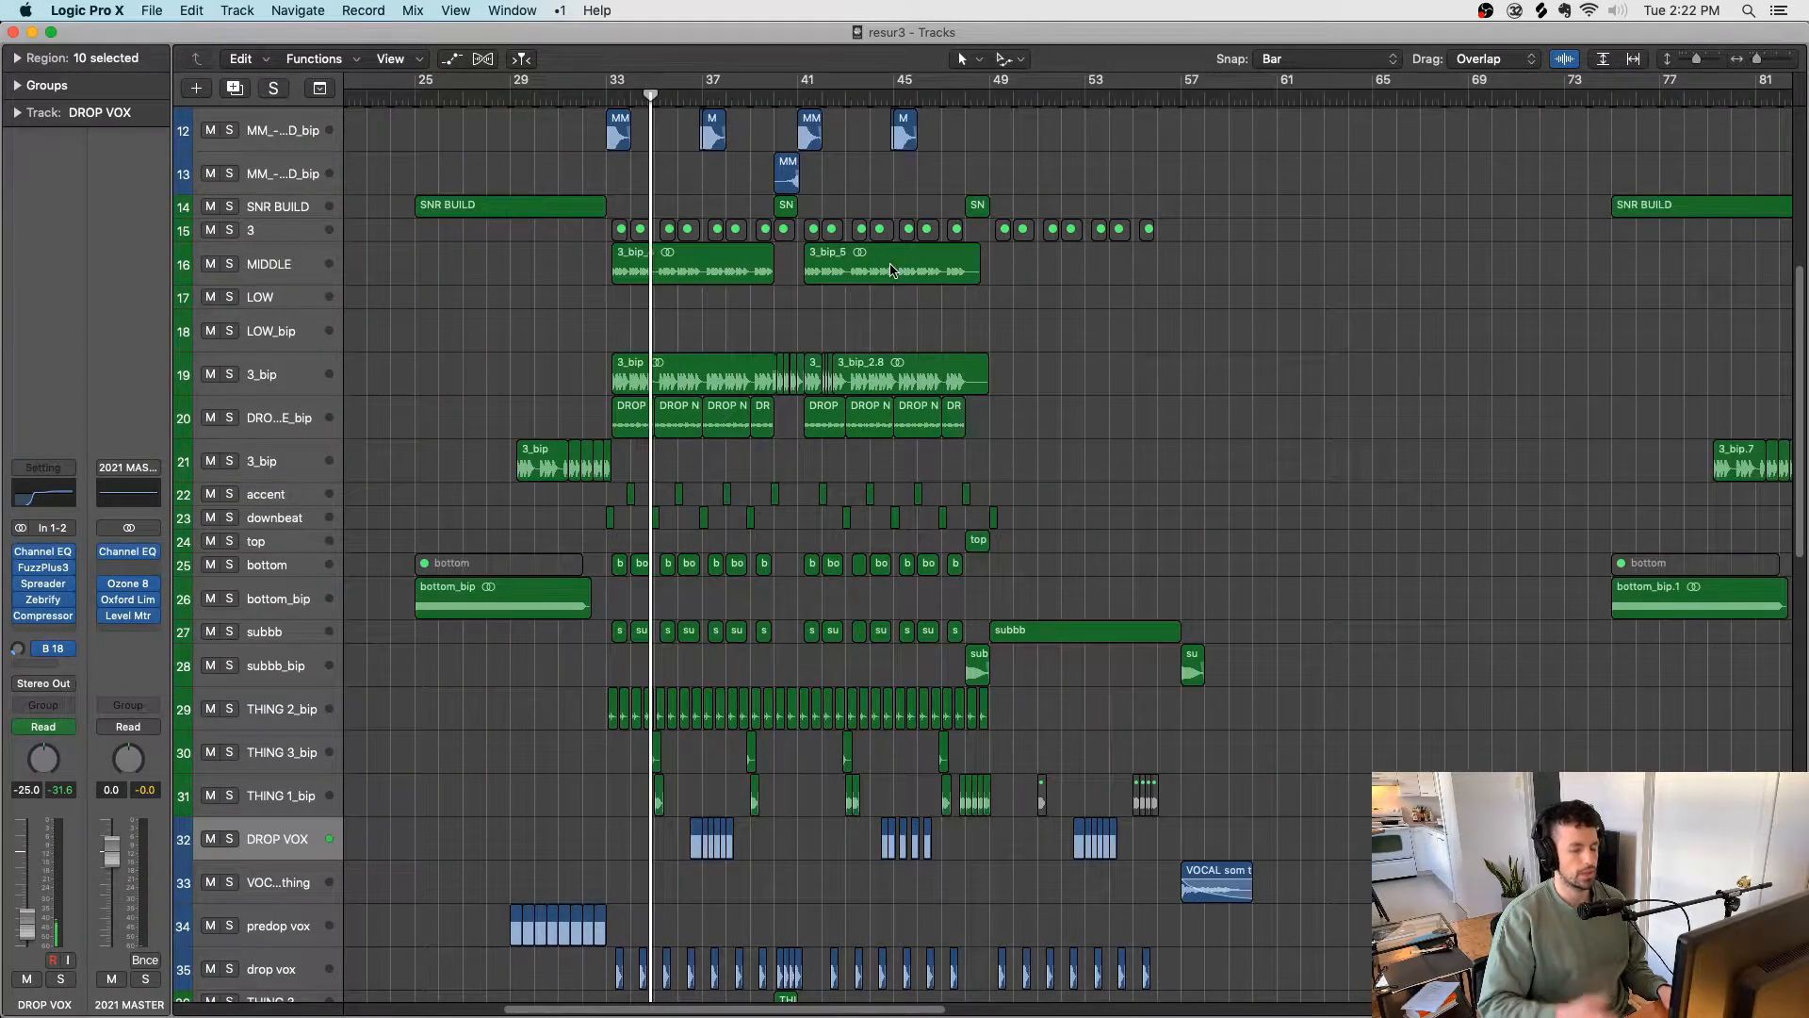
scroll(891, 270, right, 1)
key(super+s)
click(956, 95)
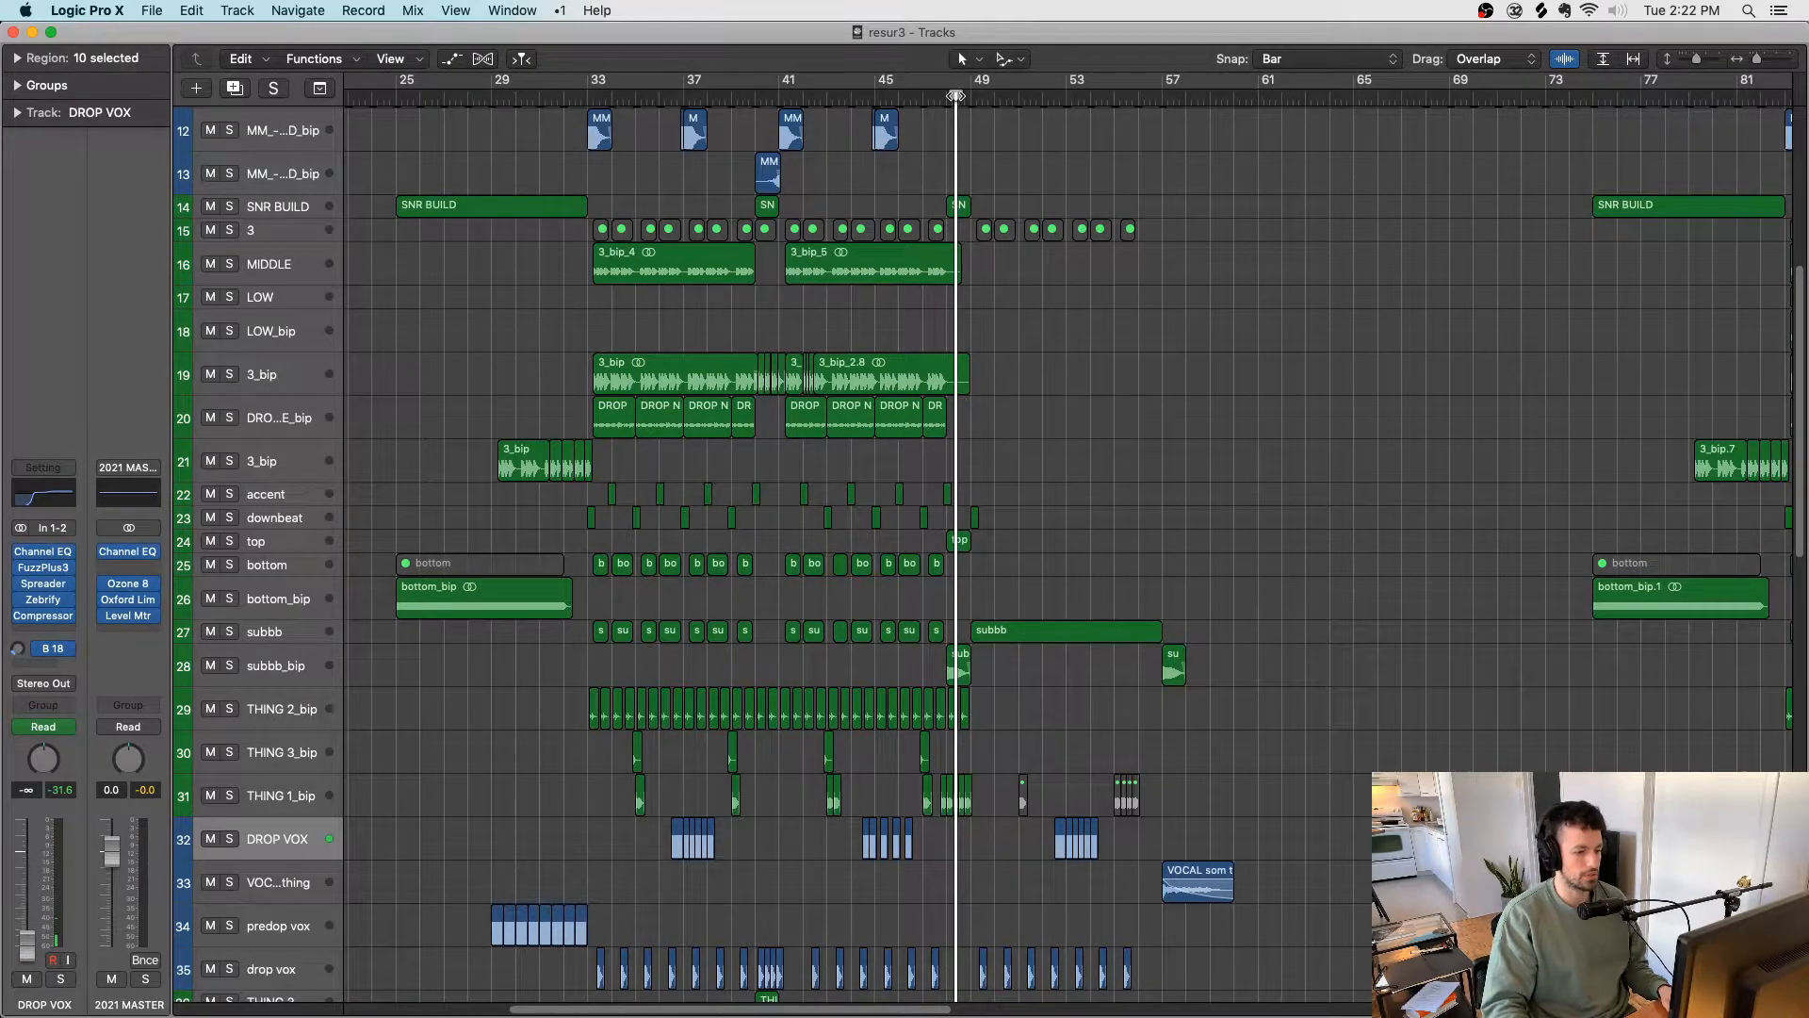
key(space)
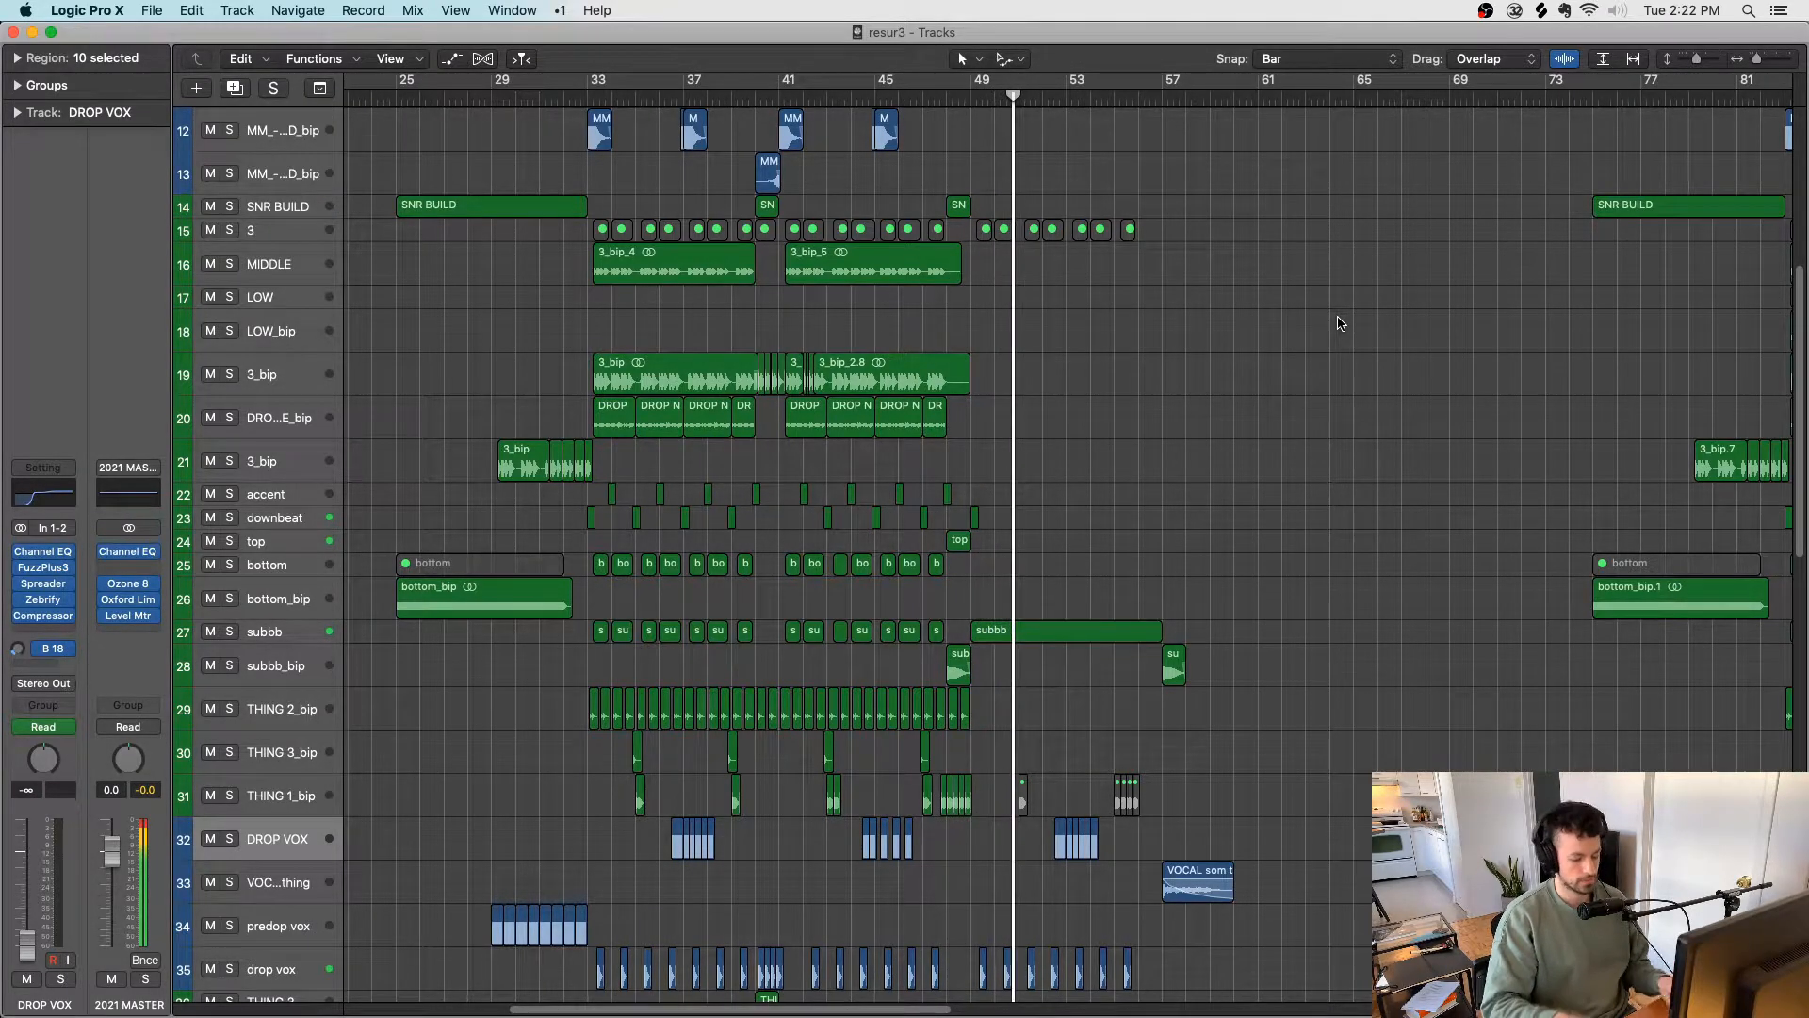
scroll(1342, 323, right, 3)
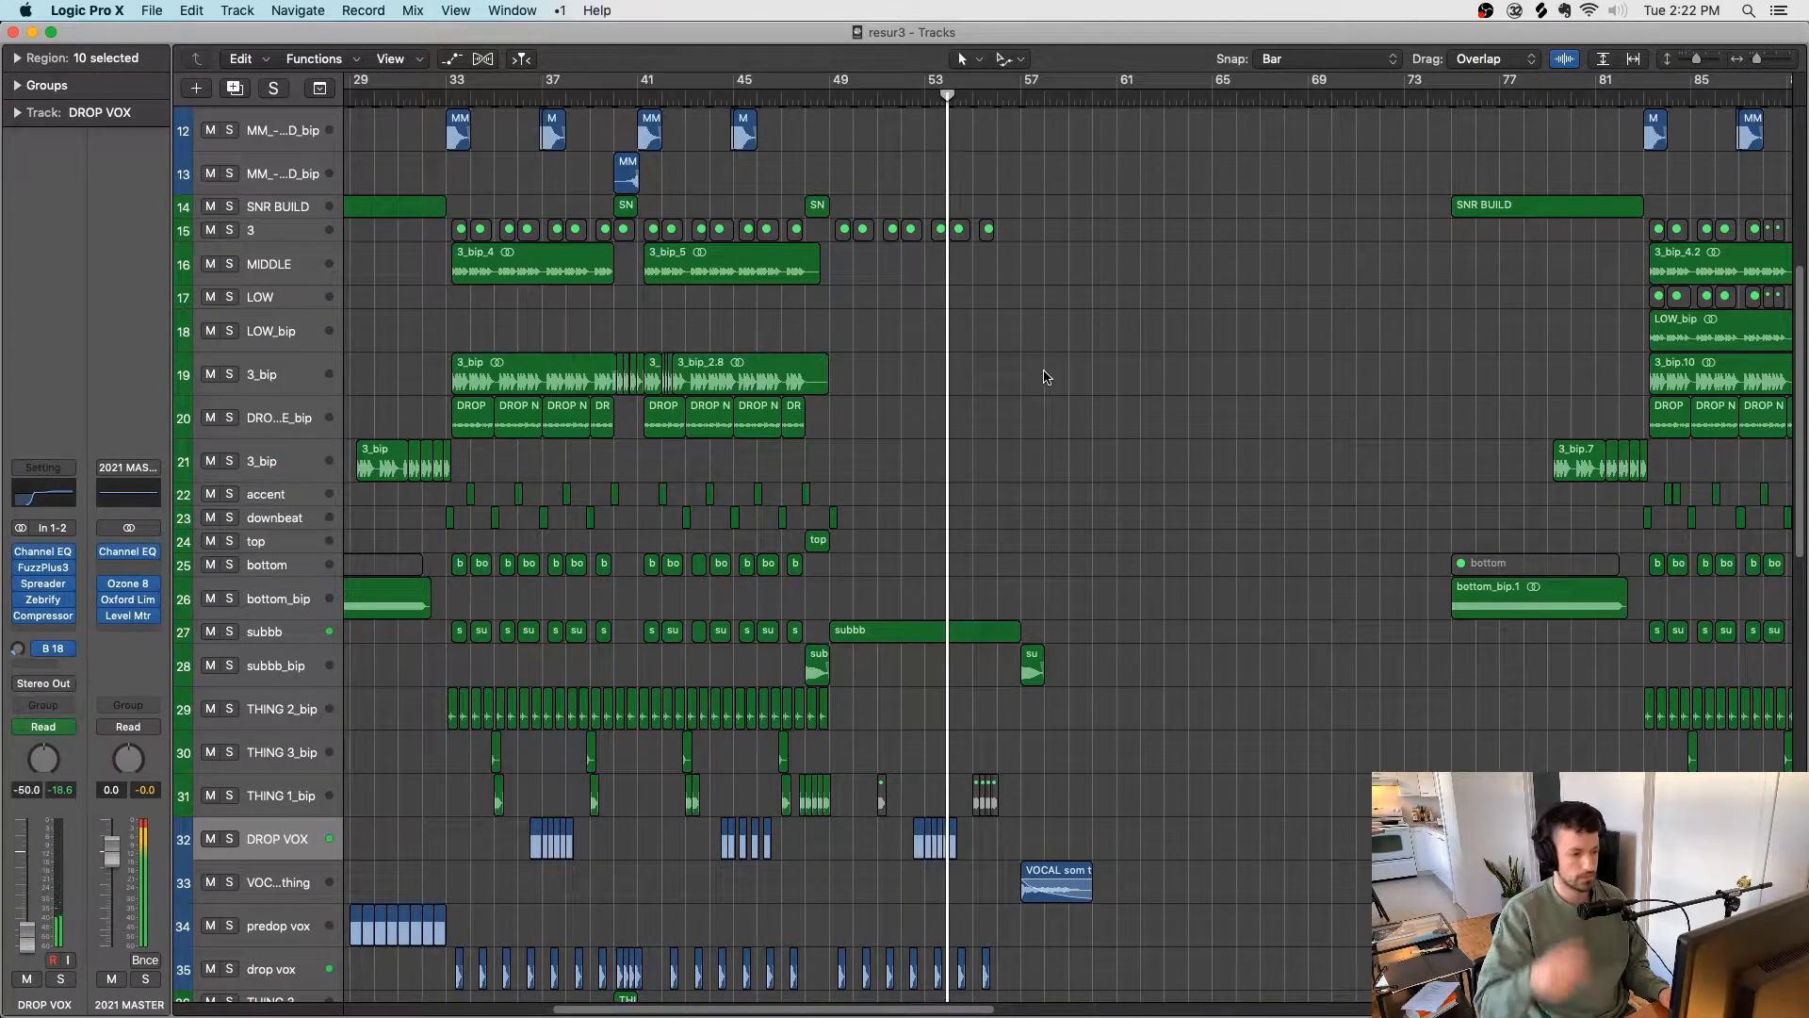
Step: Play the full mix to the end of the first drop at bar 57, save the project and select the long subbb region
key(super+s)
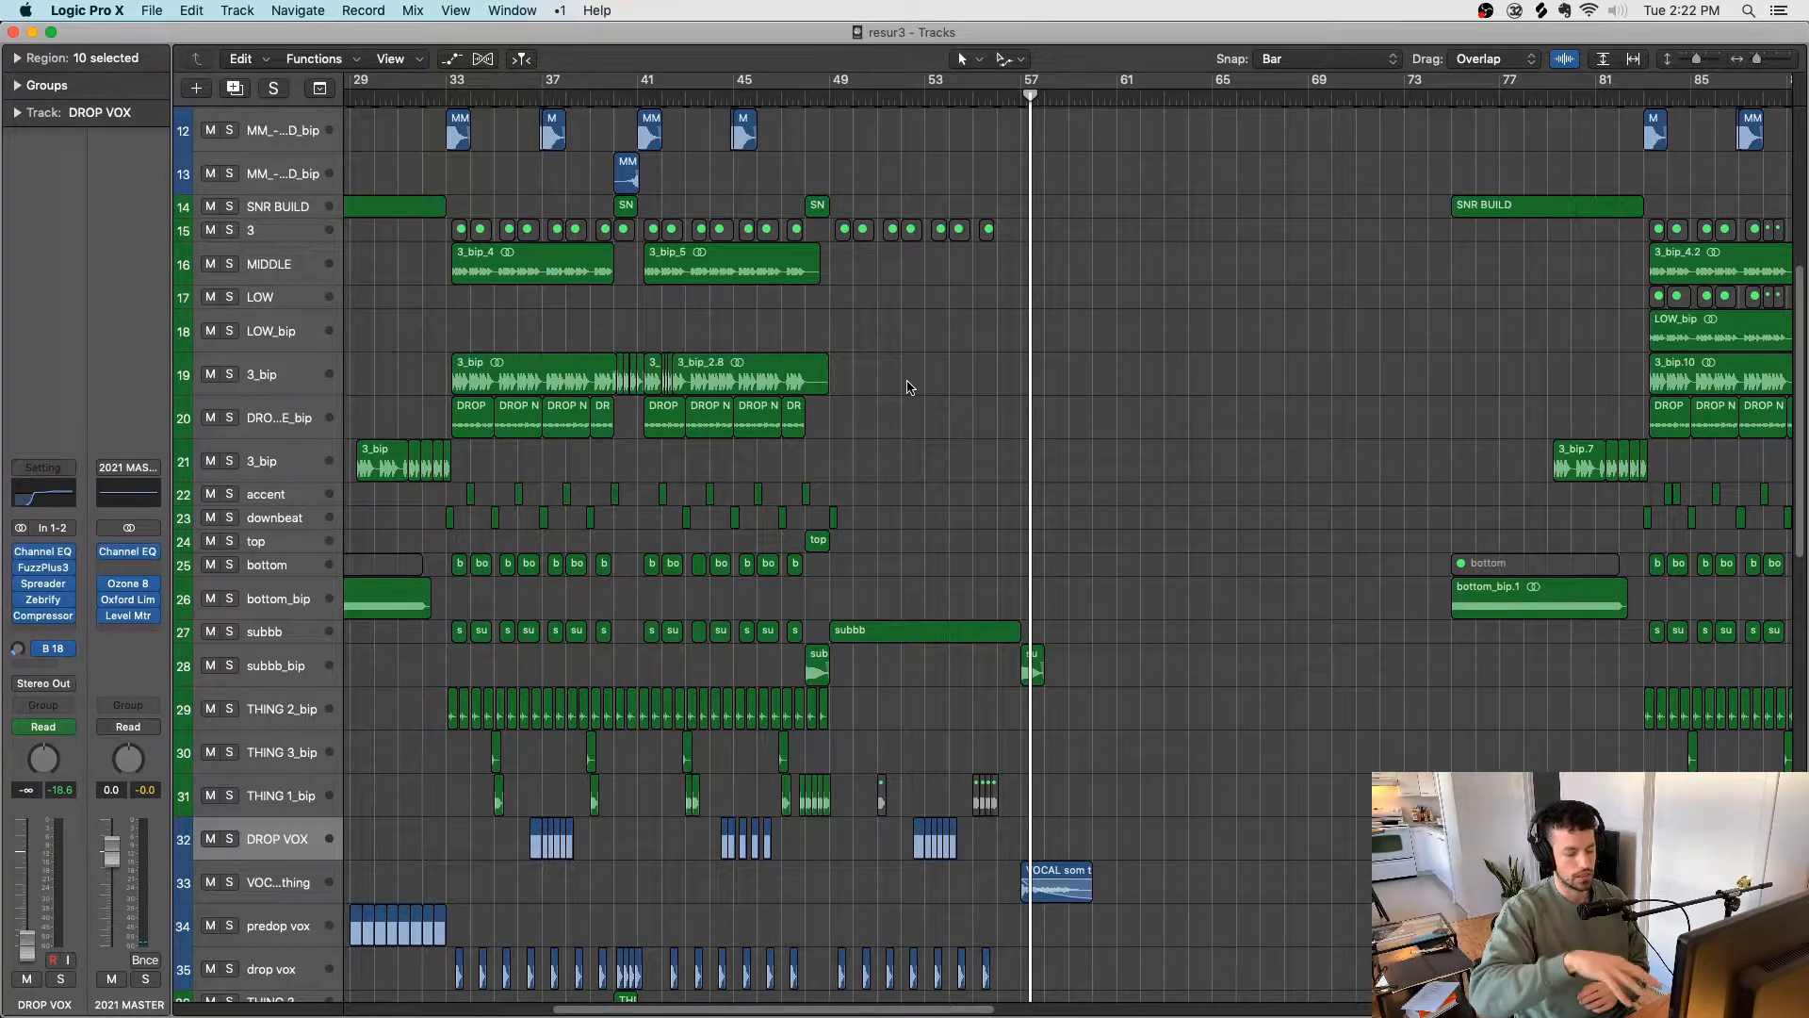
scroll(909, 383, down, 3)
scroll(910, 386, left, 5)
key(super+s)
scroll(1006, 487, right, 3)
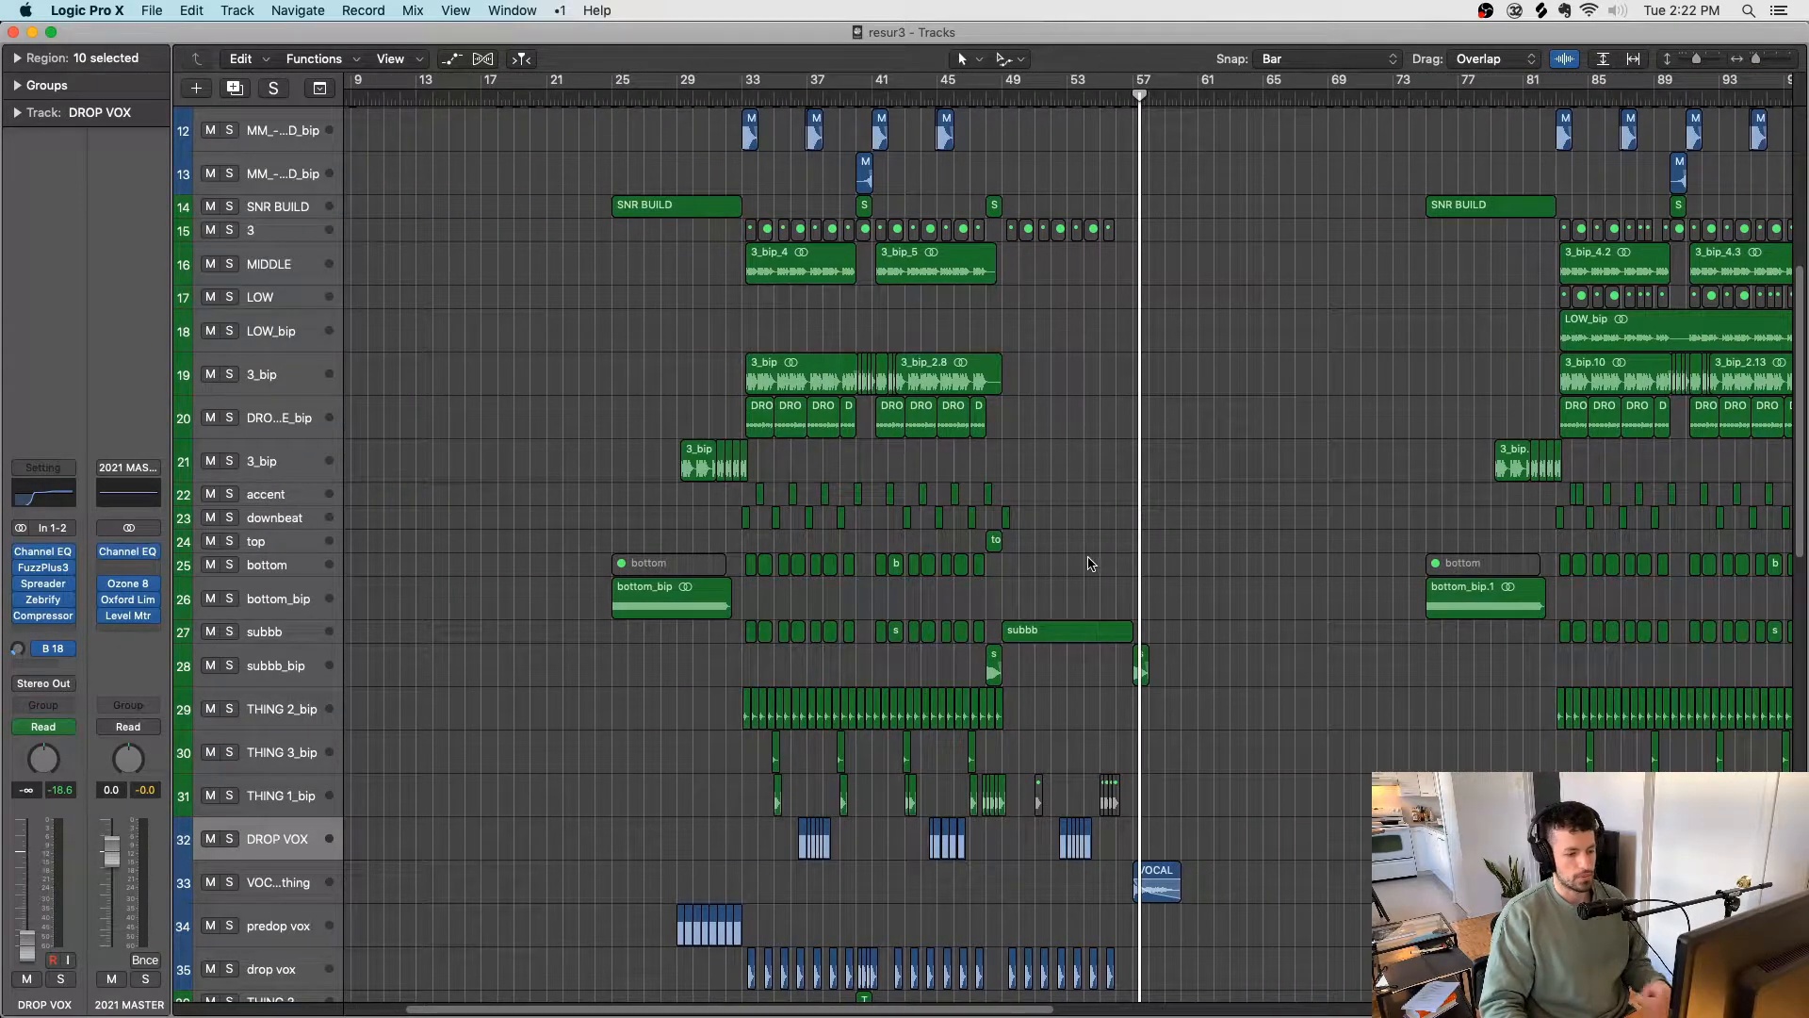
ctrl+alt+click(1074, 631)
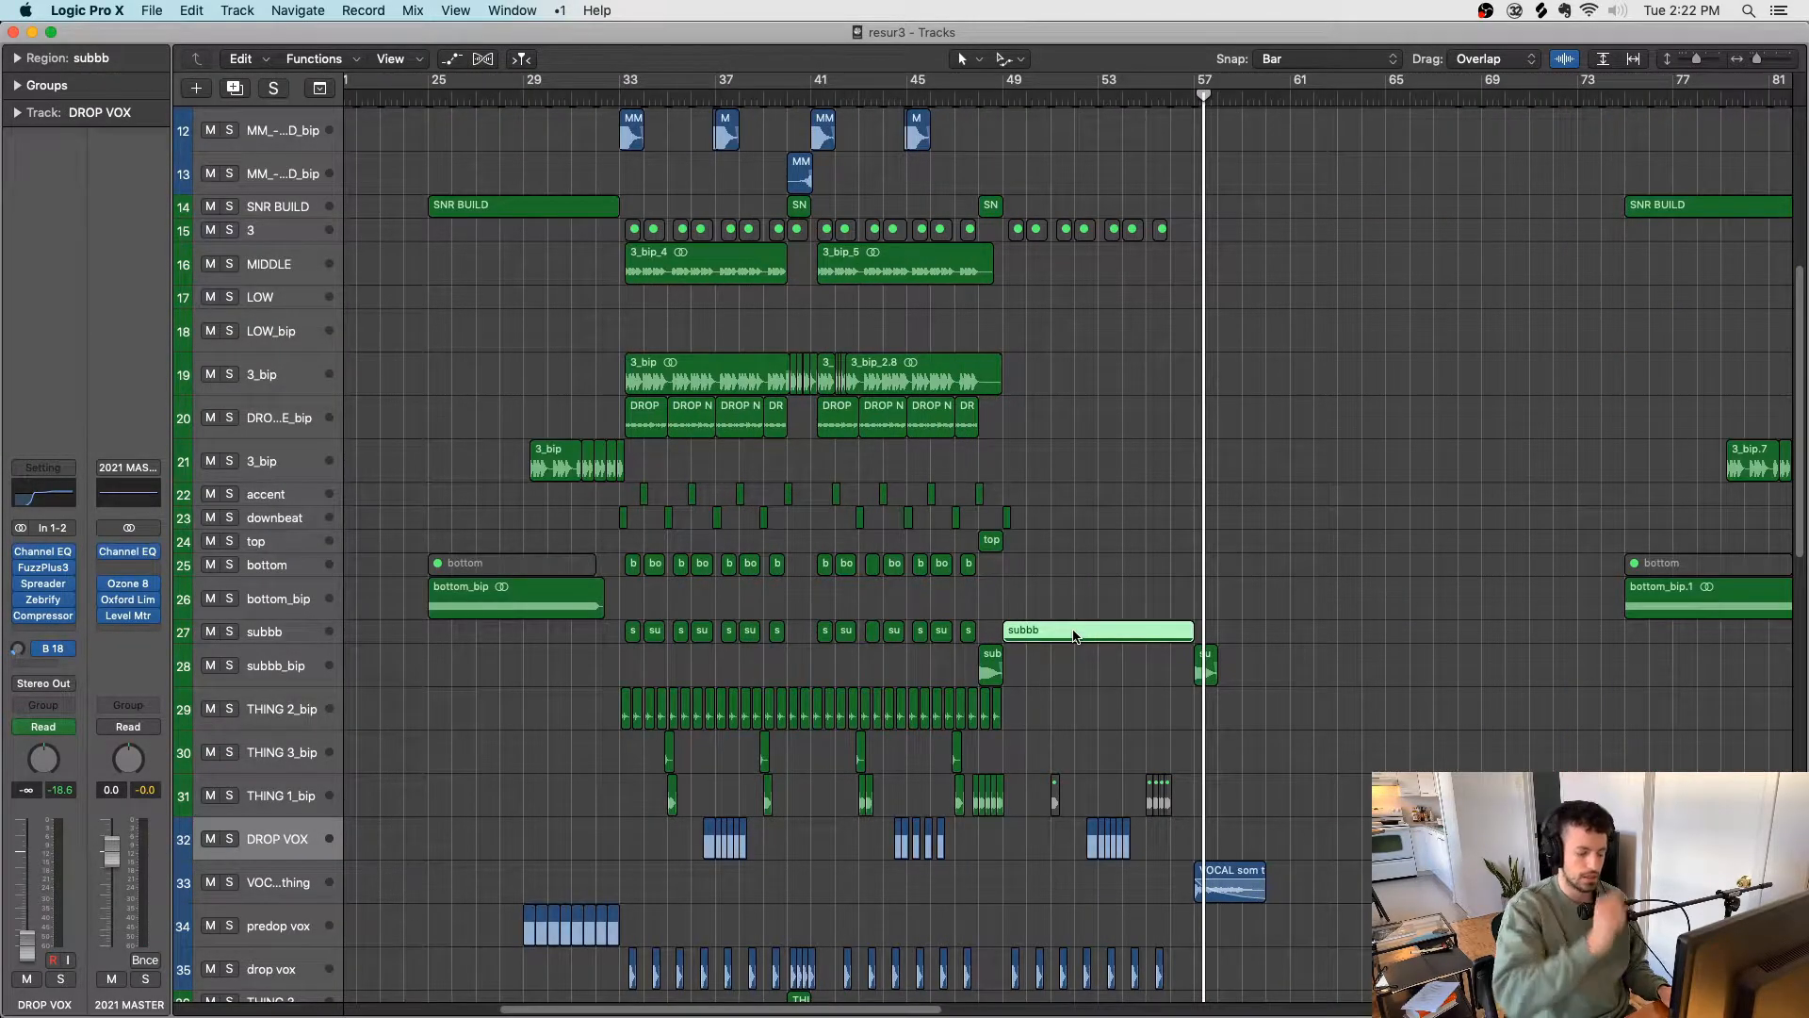
Step: Solo the drum regions between bars 17 and 33 on tracks 1 to 11, play them from about bar 18, and turn off the solo
scroll(1075, 635, left, 5)
scroll(1046, 527, down, 15)
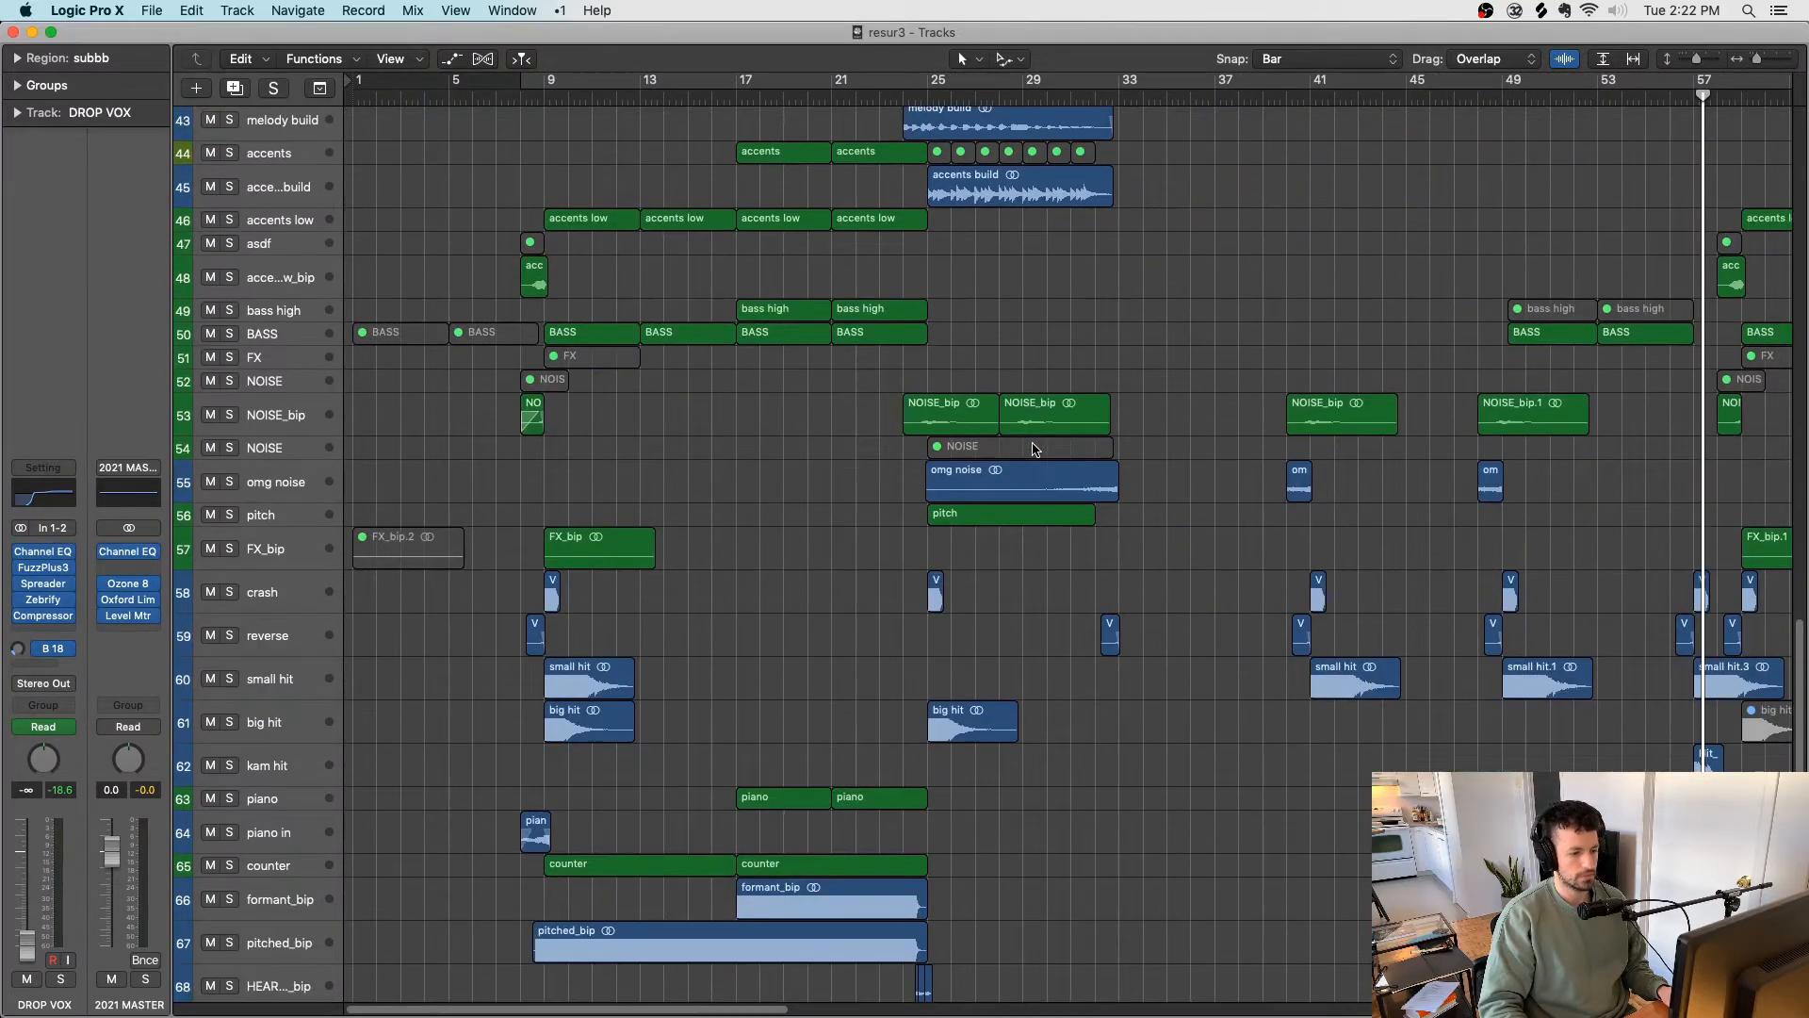
ctrl+alt+click(1035, 448)
scroll(1029, 442, up, 20)
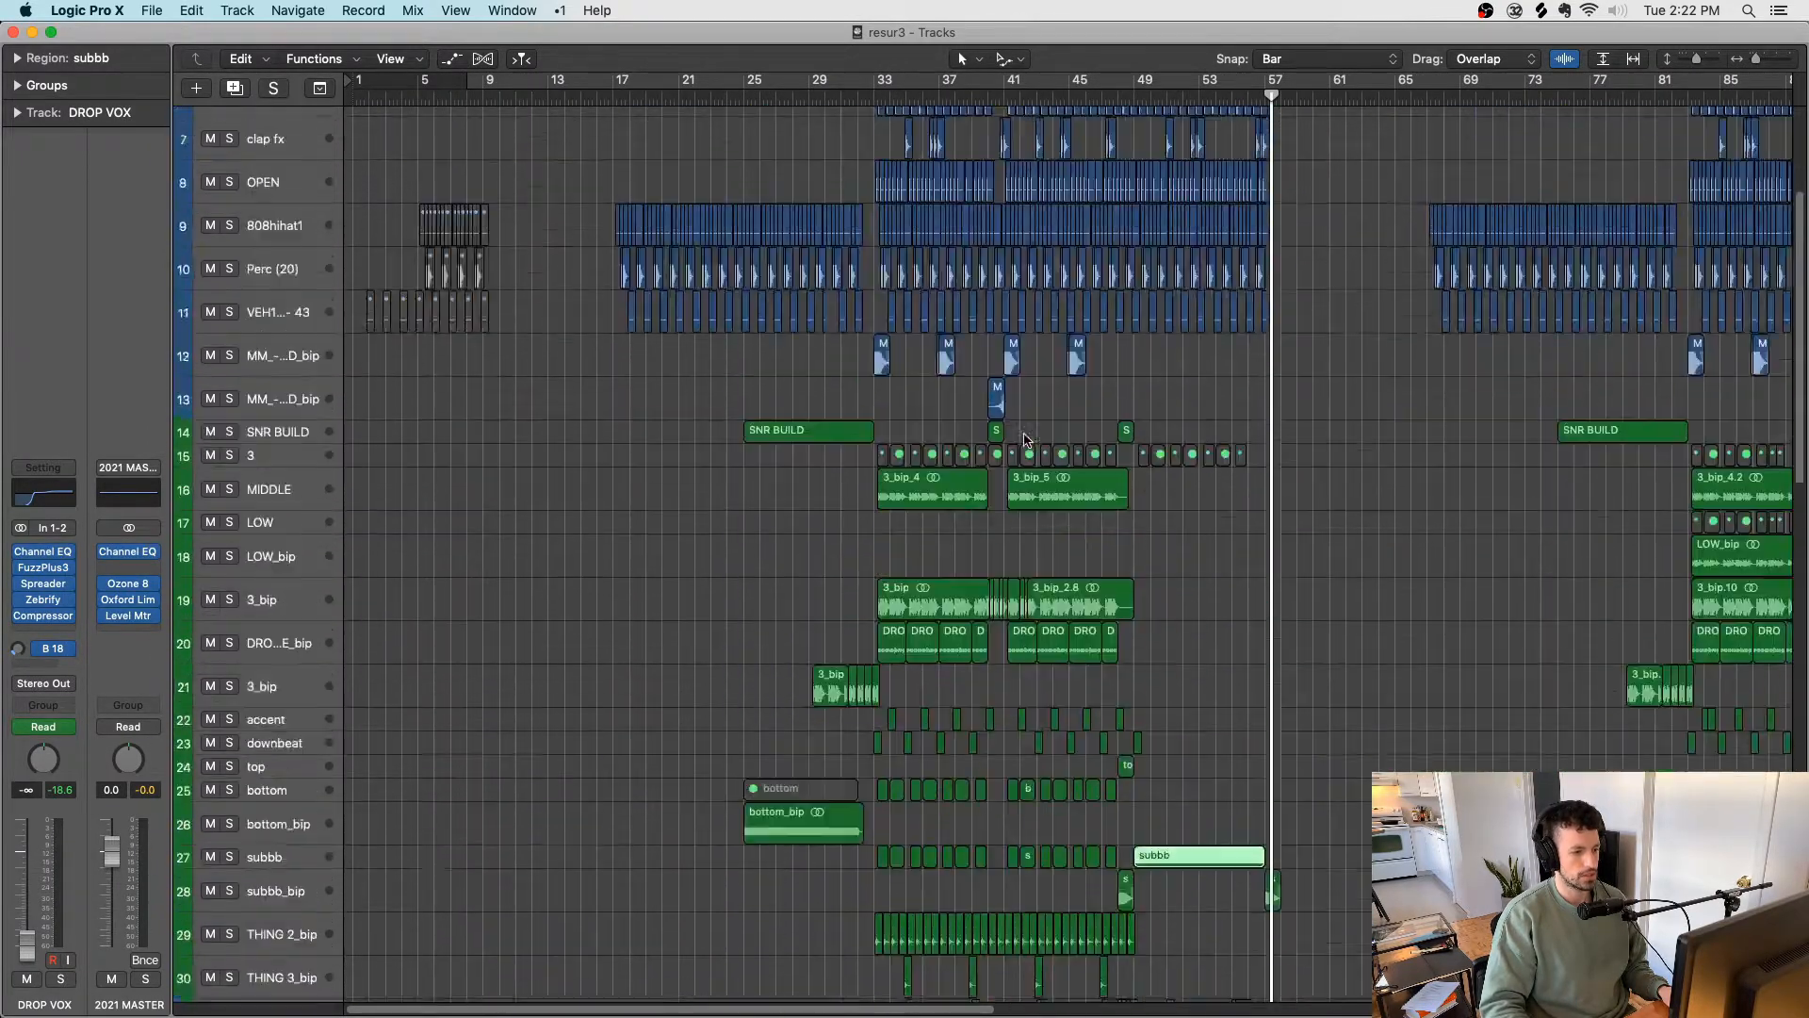
click(649, 97)
key(super+s)
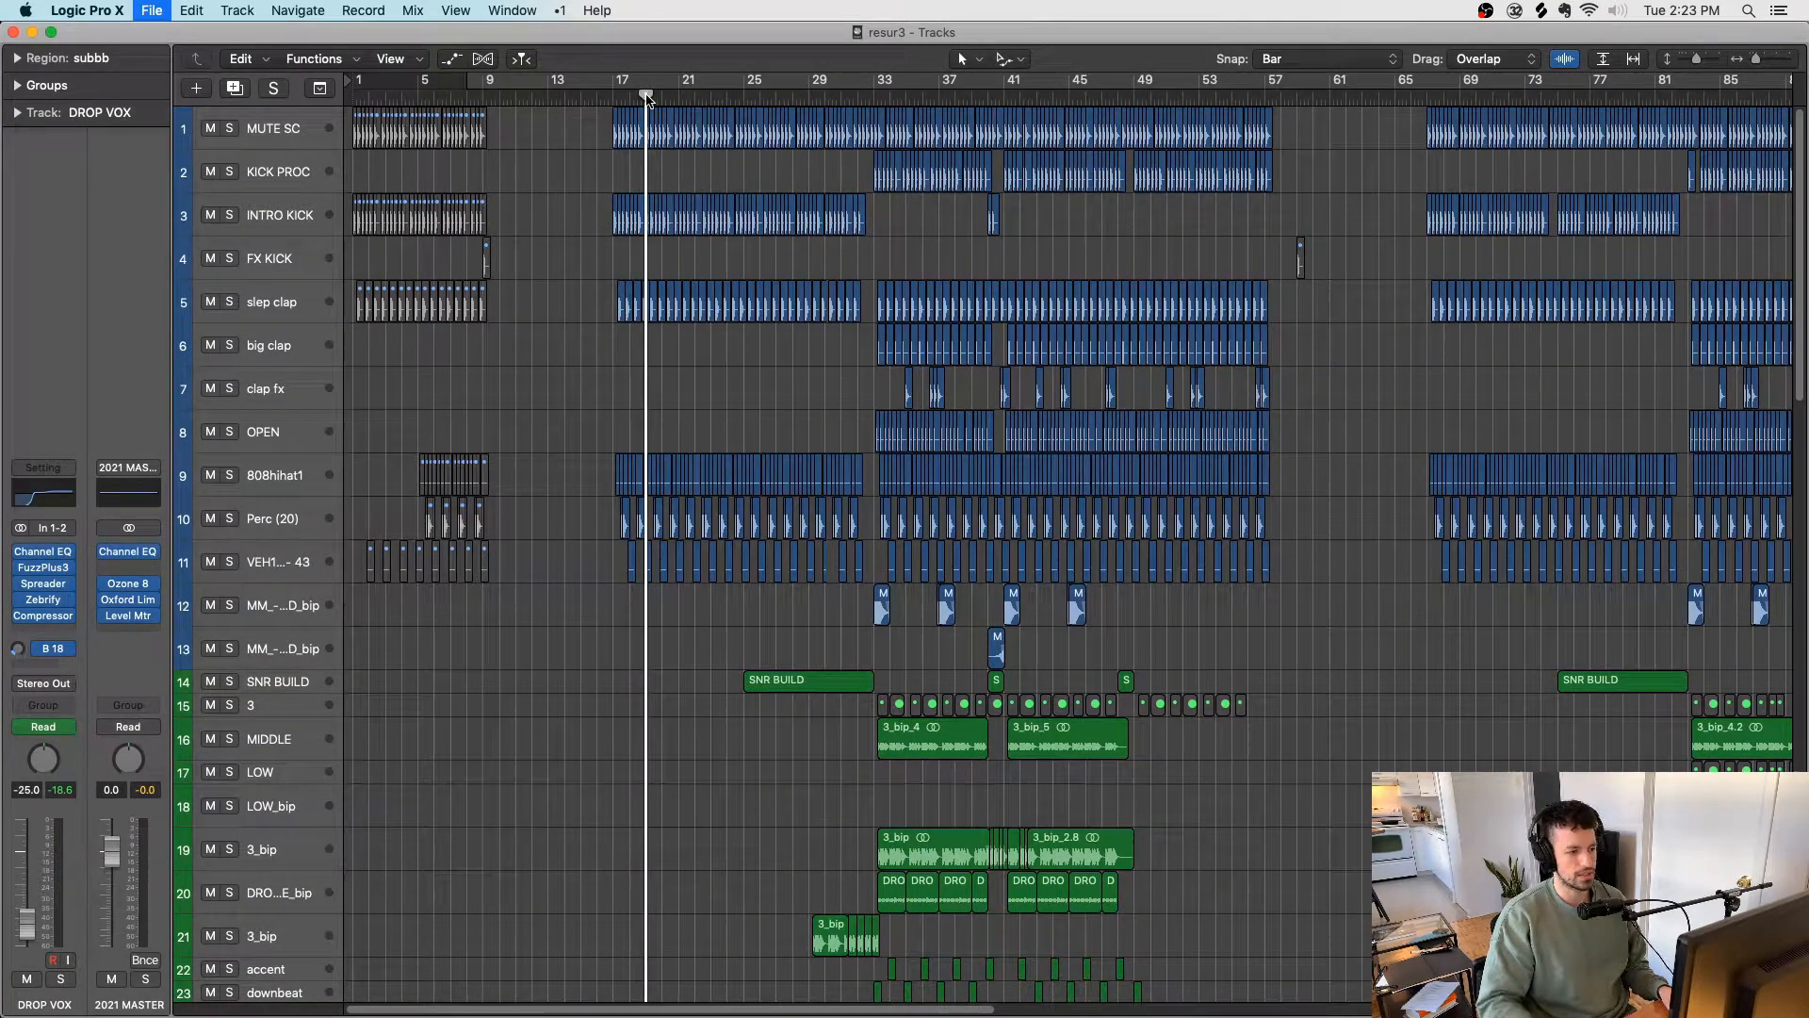
drag(606, 595, 870, 102)
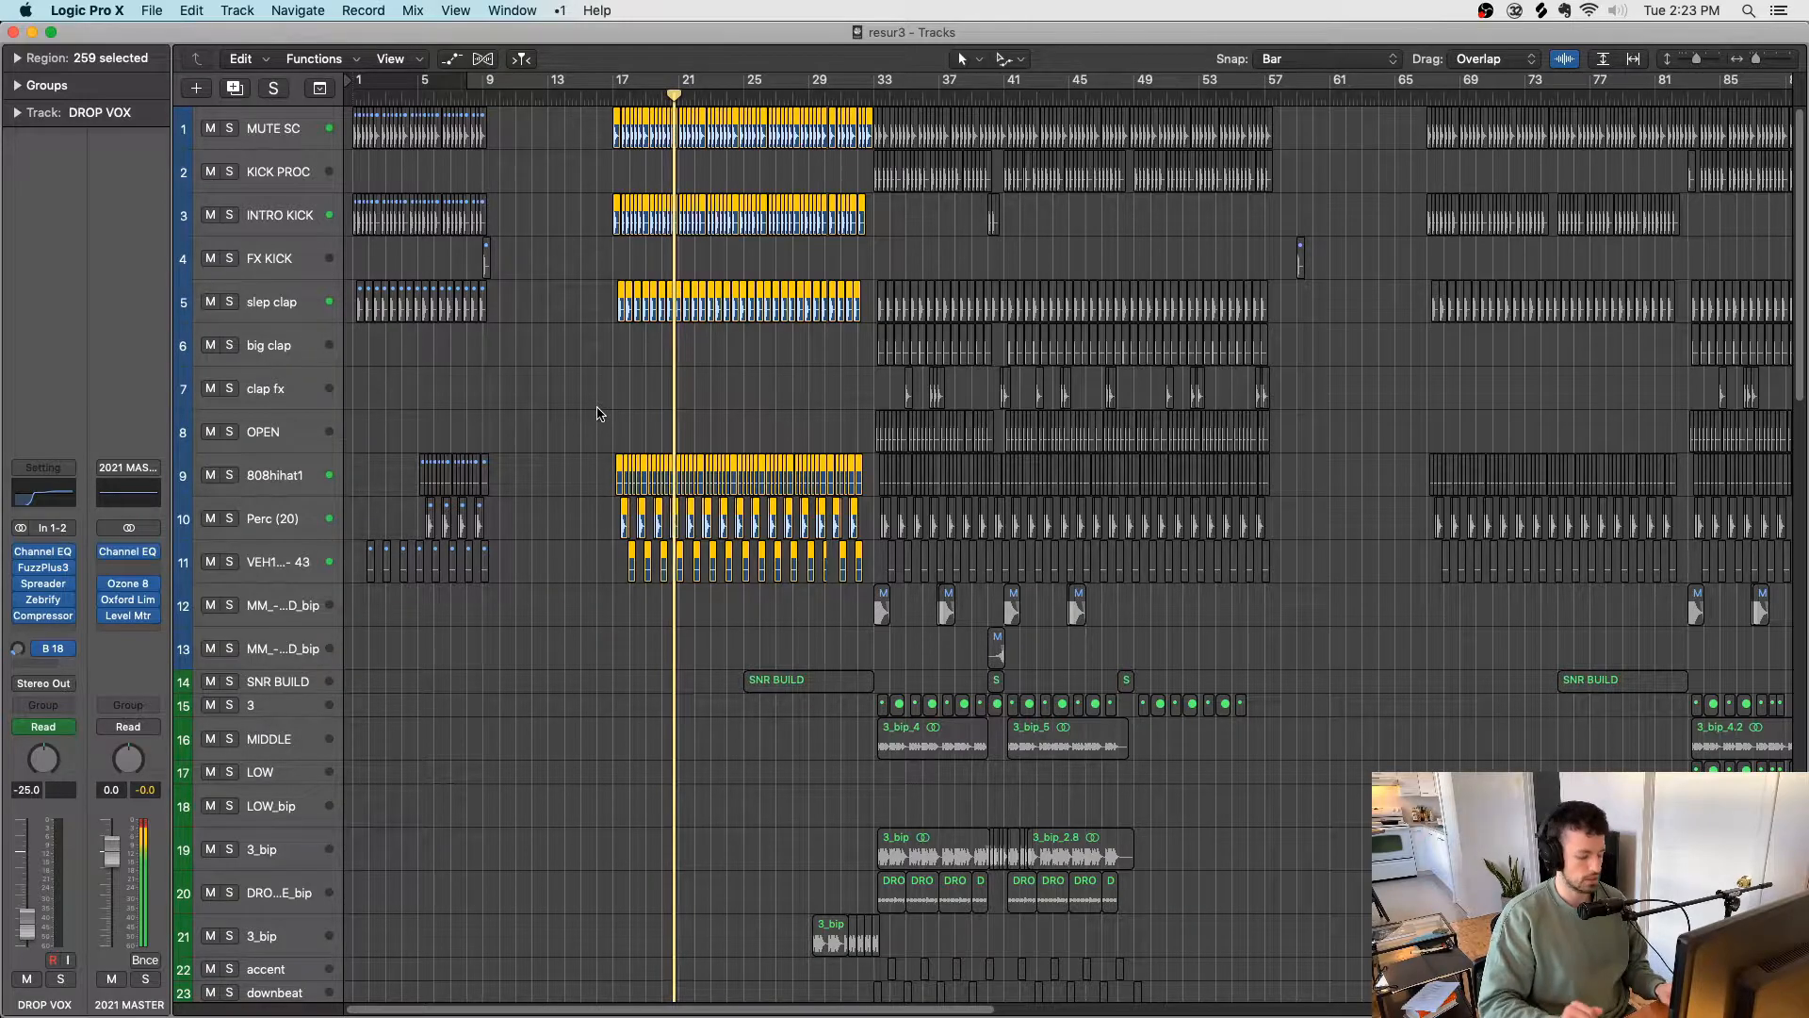
key(ctrl+s)
key(space)
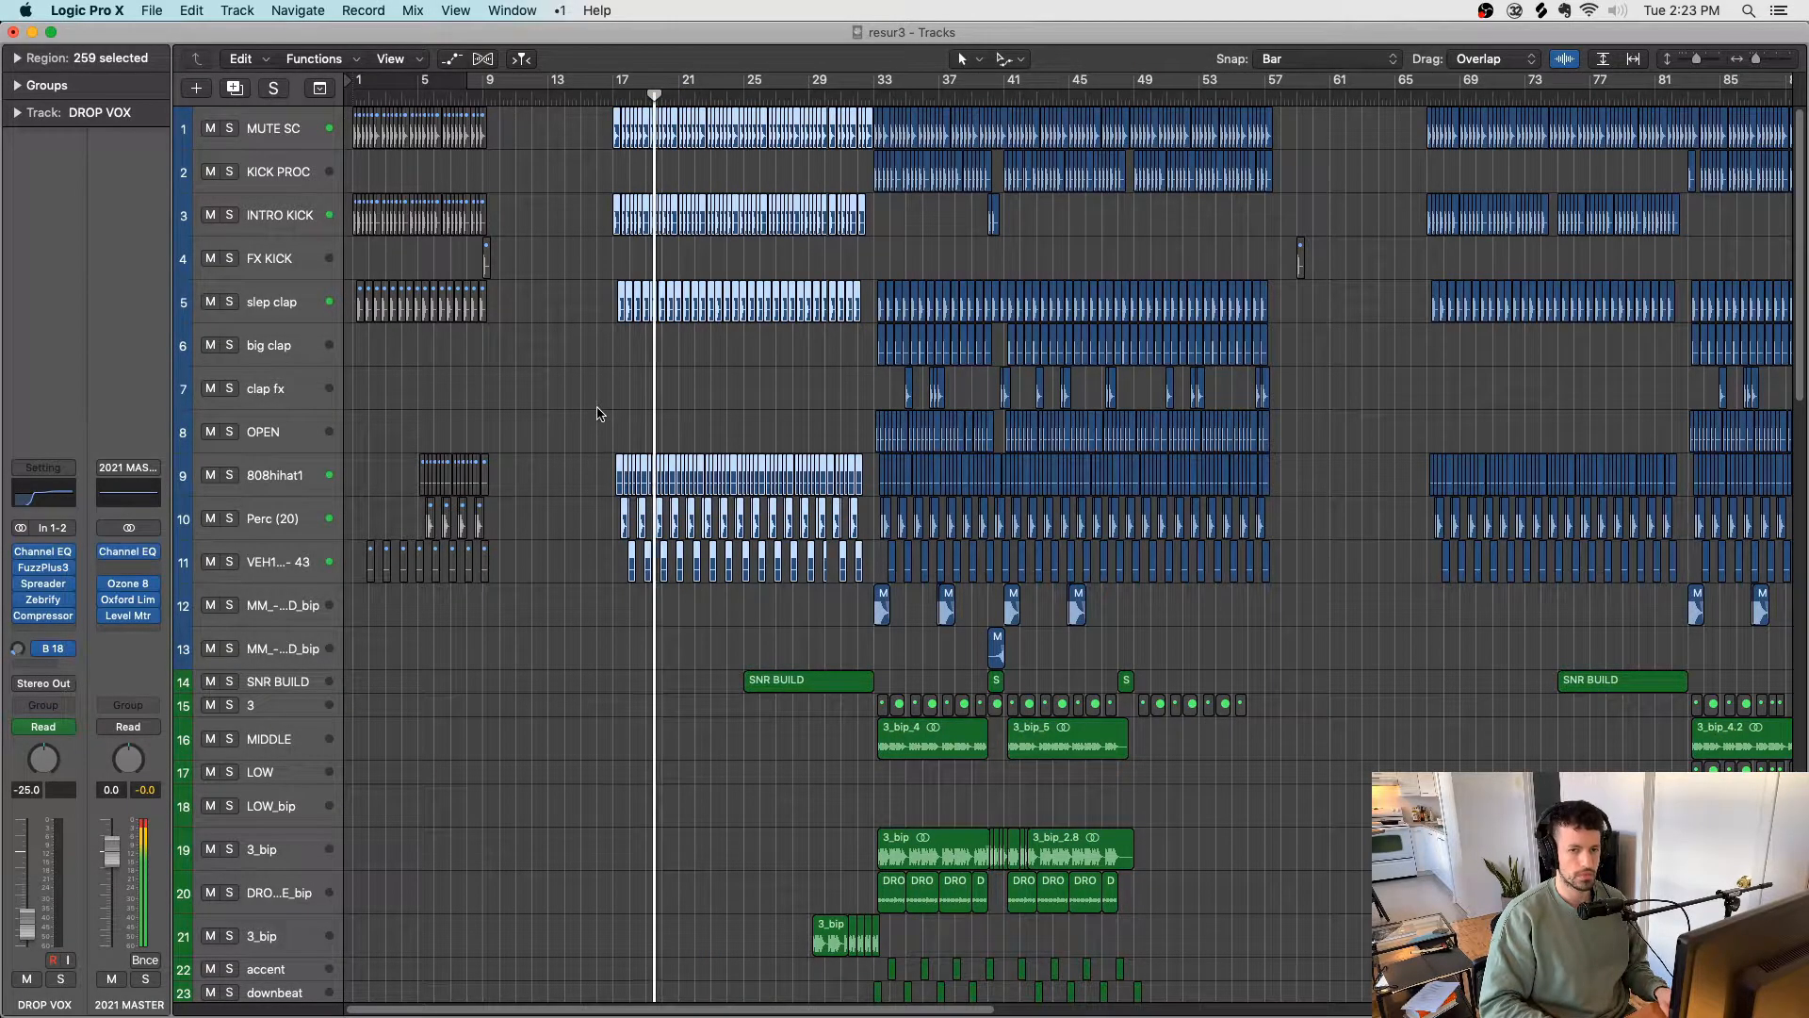
Step: Solo the first formant_bip and pitched_bip regions on tracks 66 and 67 and play them from about bar 8
scroll(610, 443, down, 10)
scroll(595, 501, down, 10)
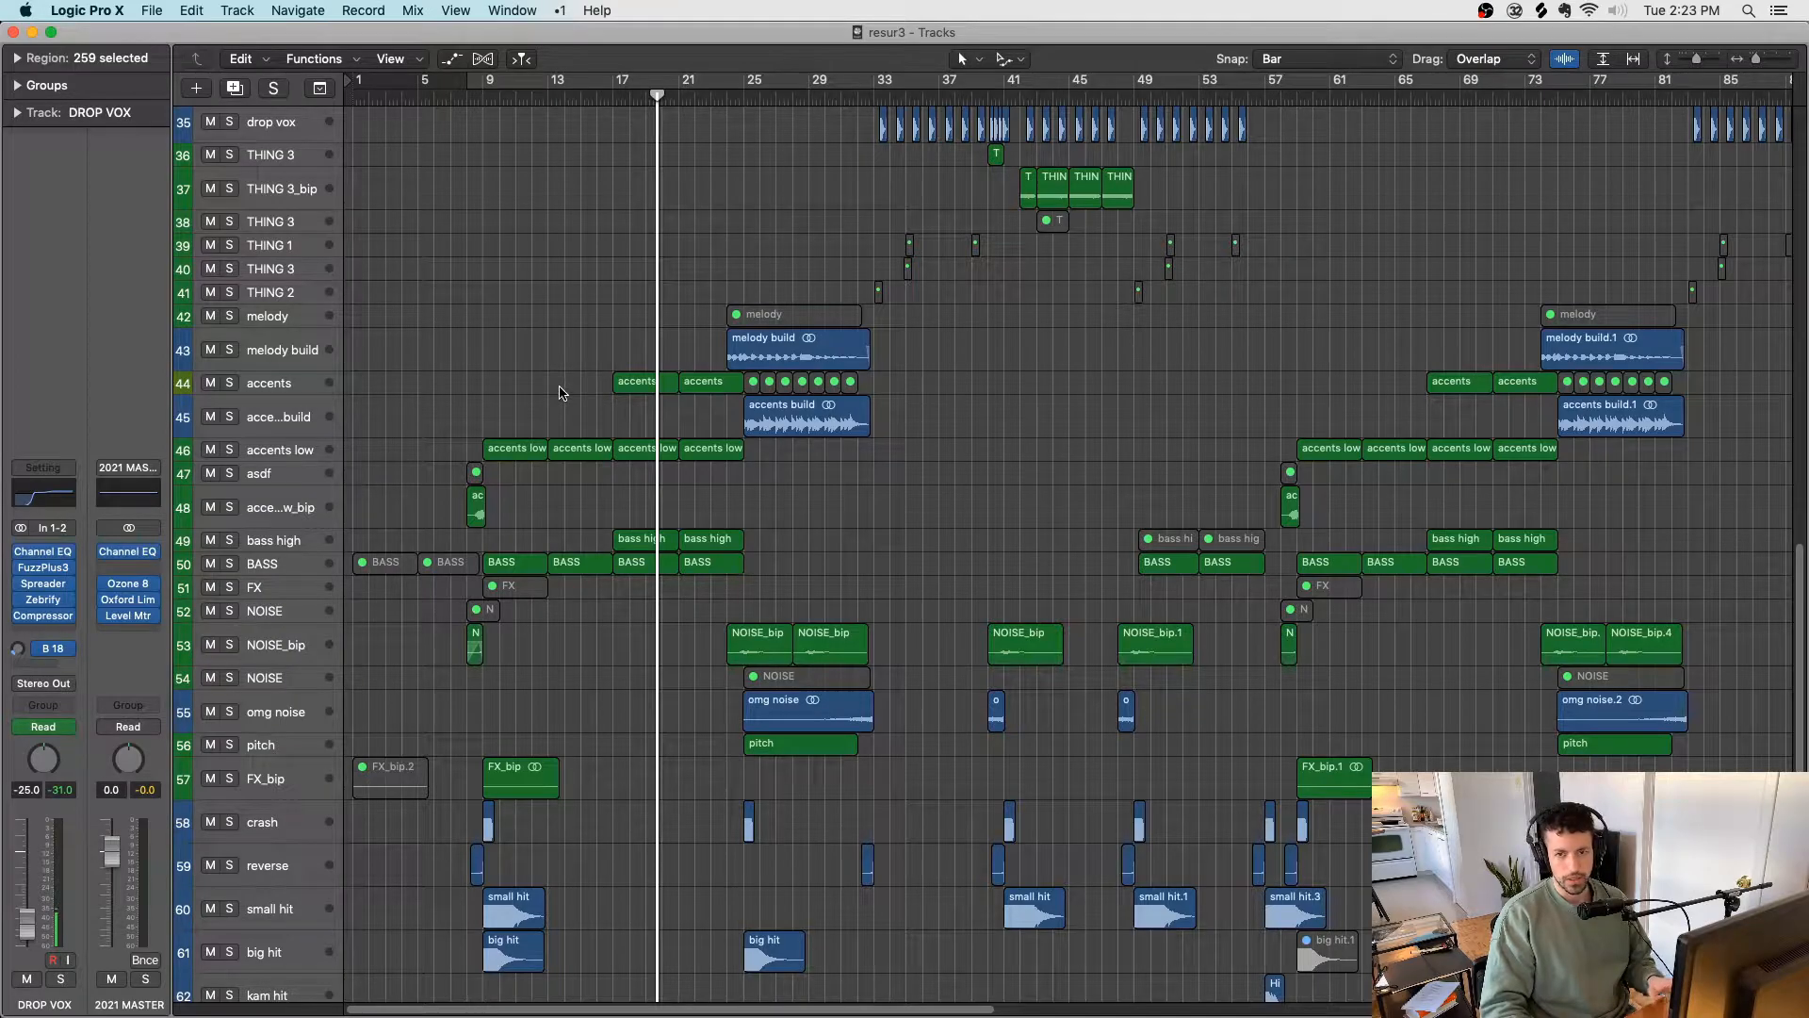
scroll(557, 392, up, 1)
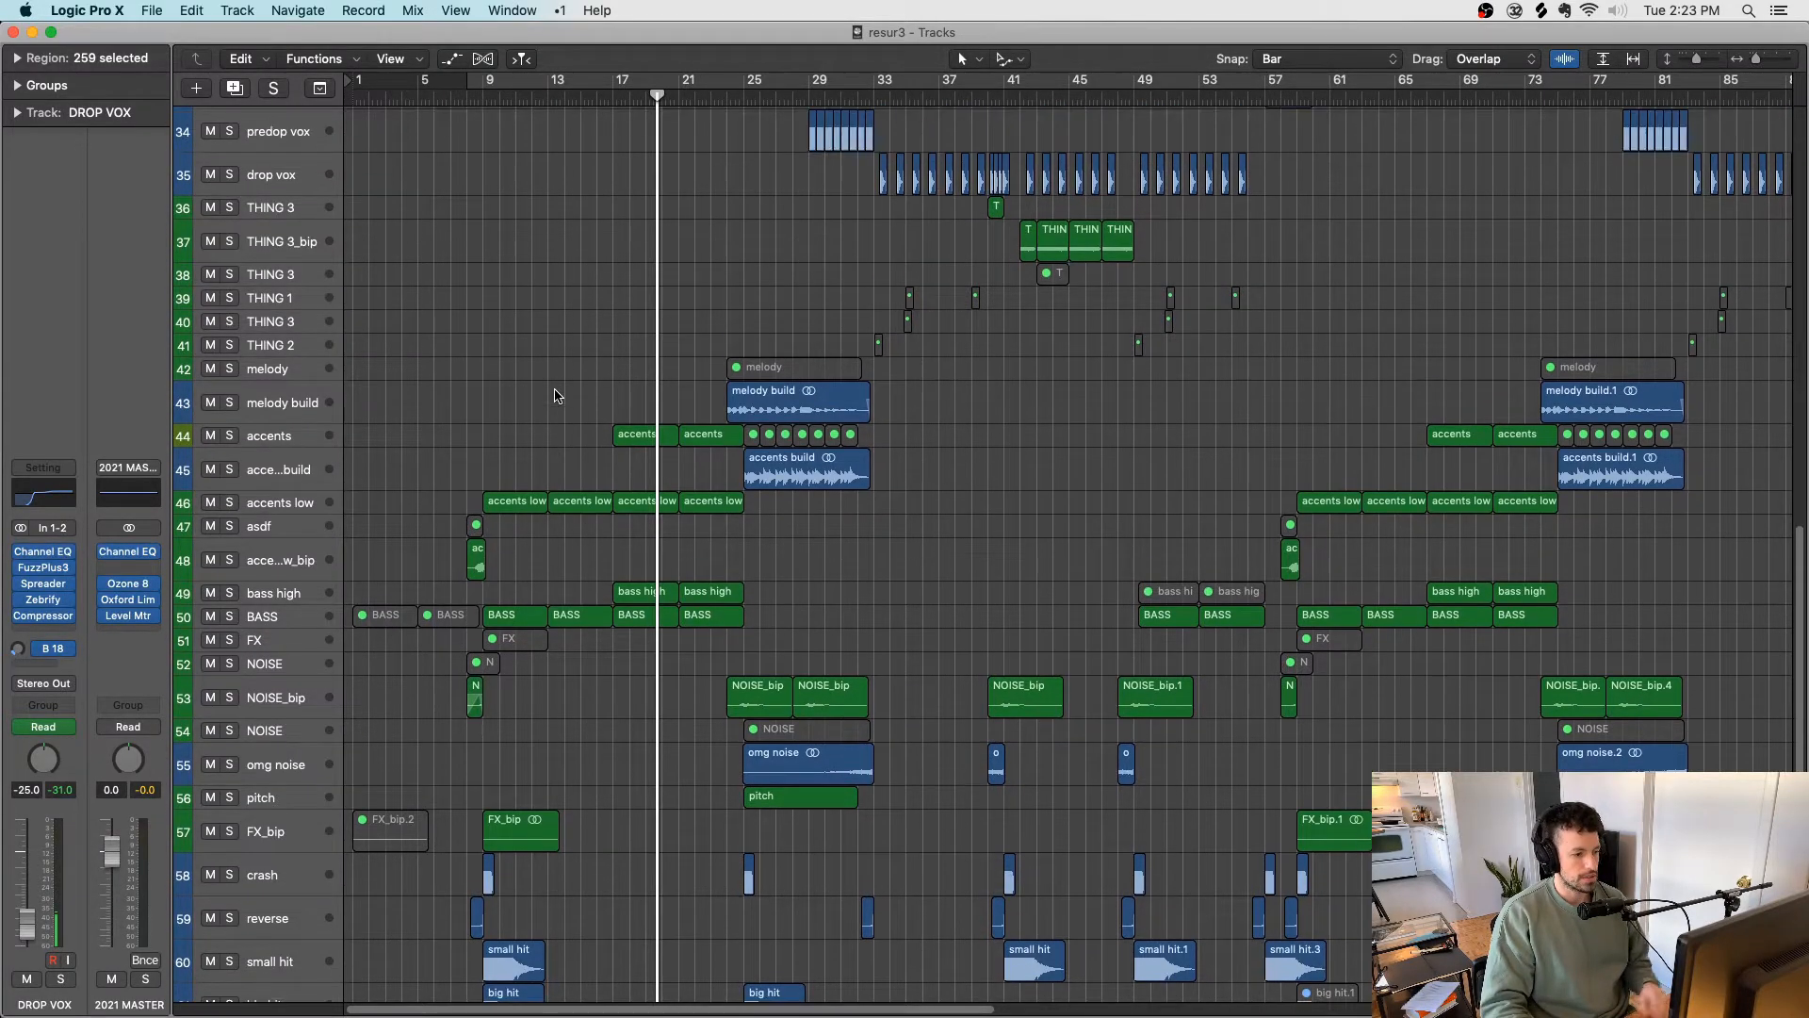
scroll(554, 412, down, 7)
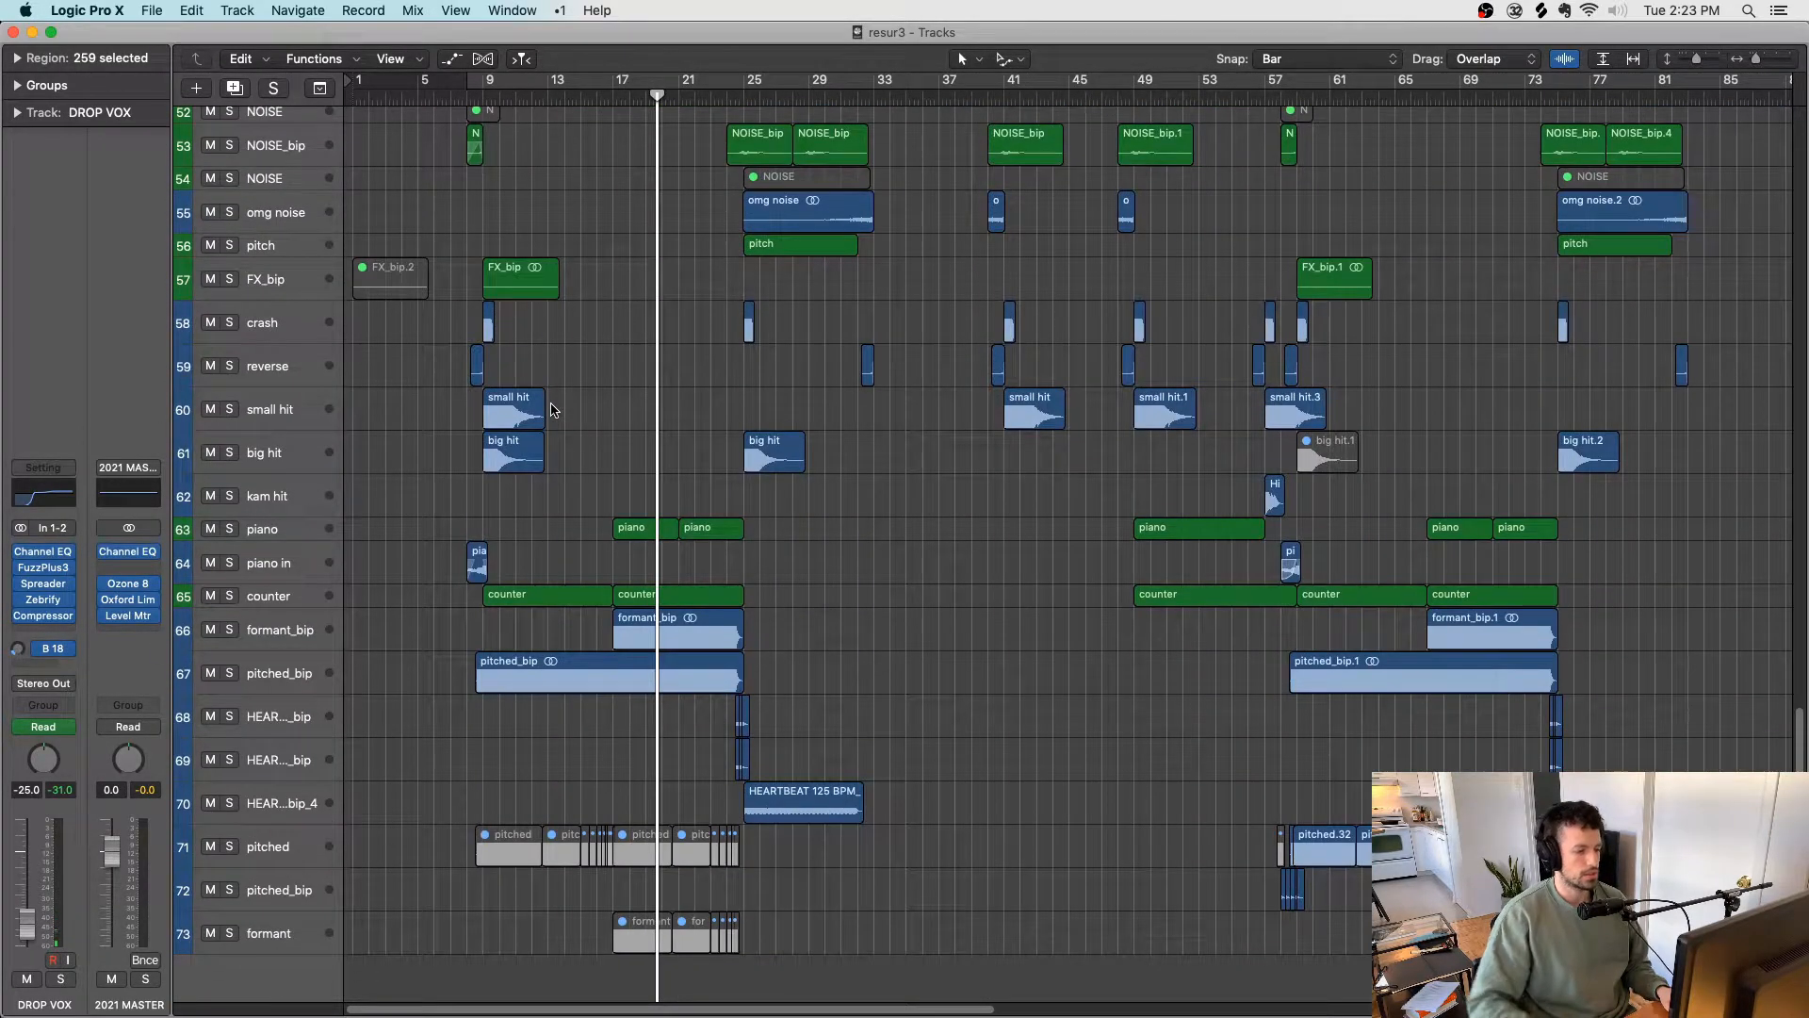
click(467, 98)
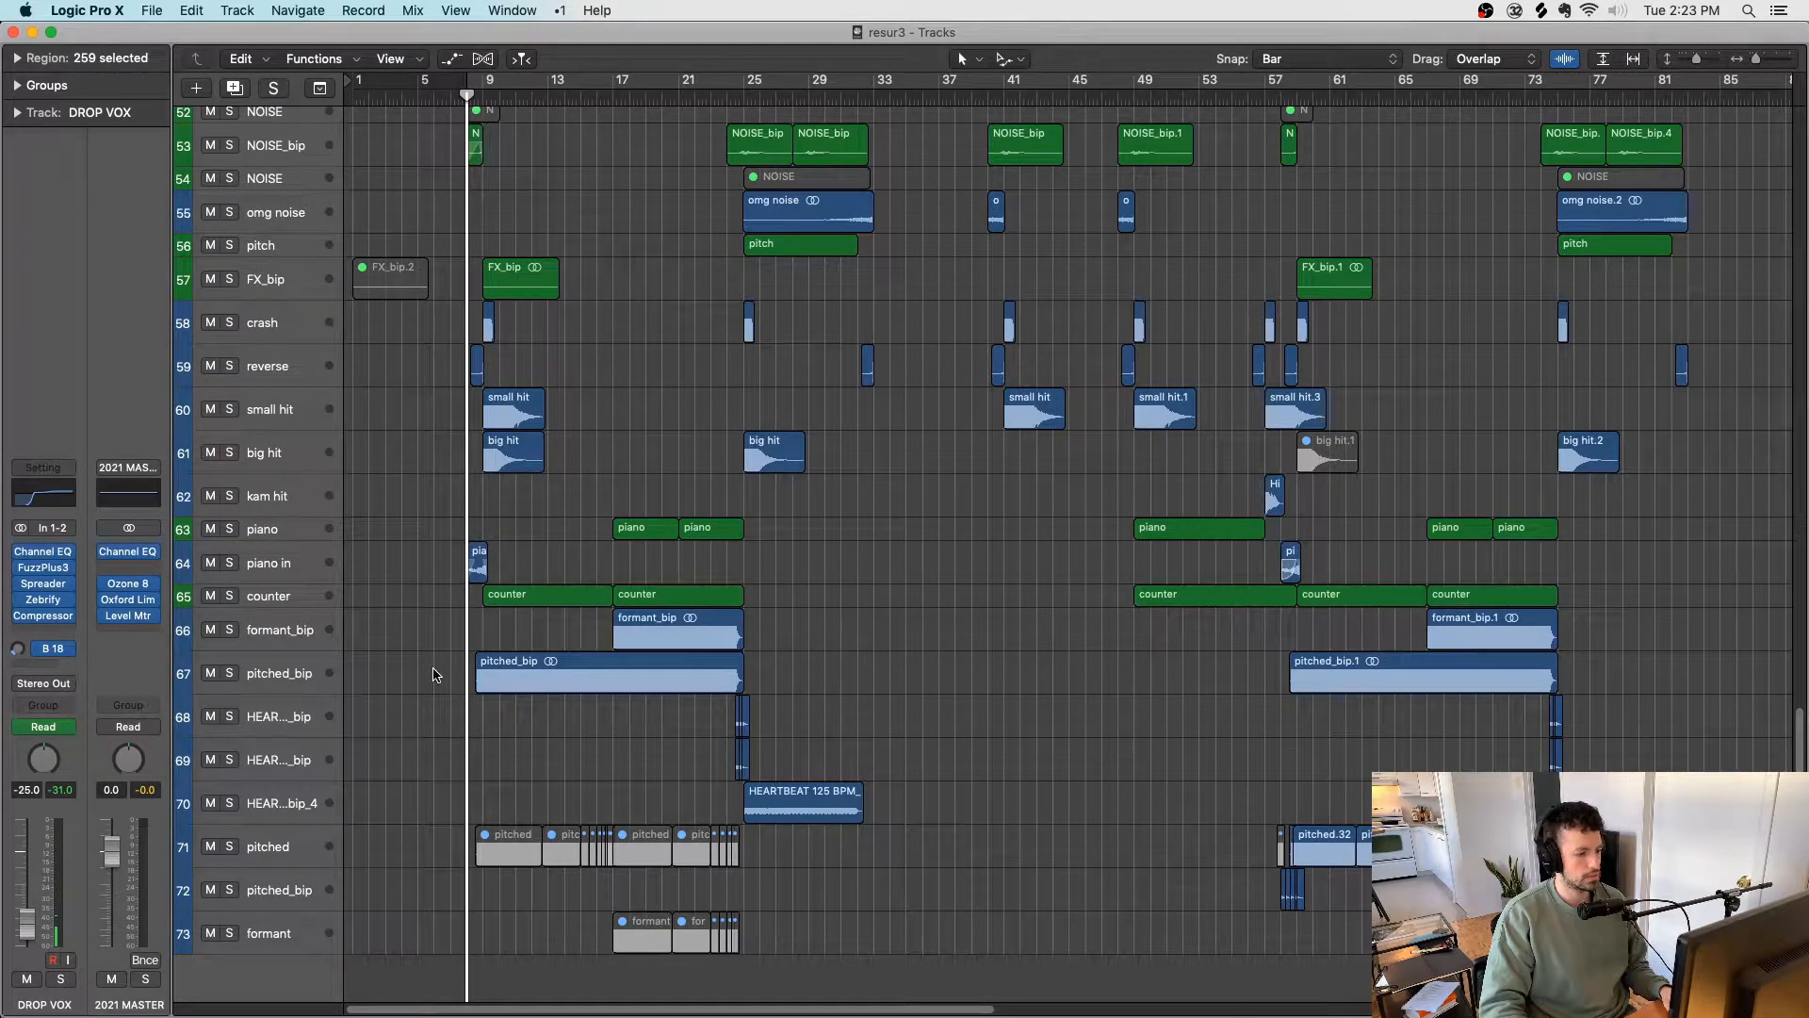
drag(435, 674, 740, 647)
key(ctrl+s)
key(space)
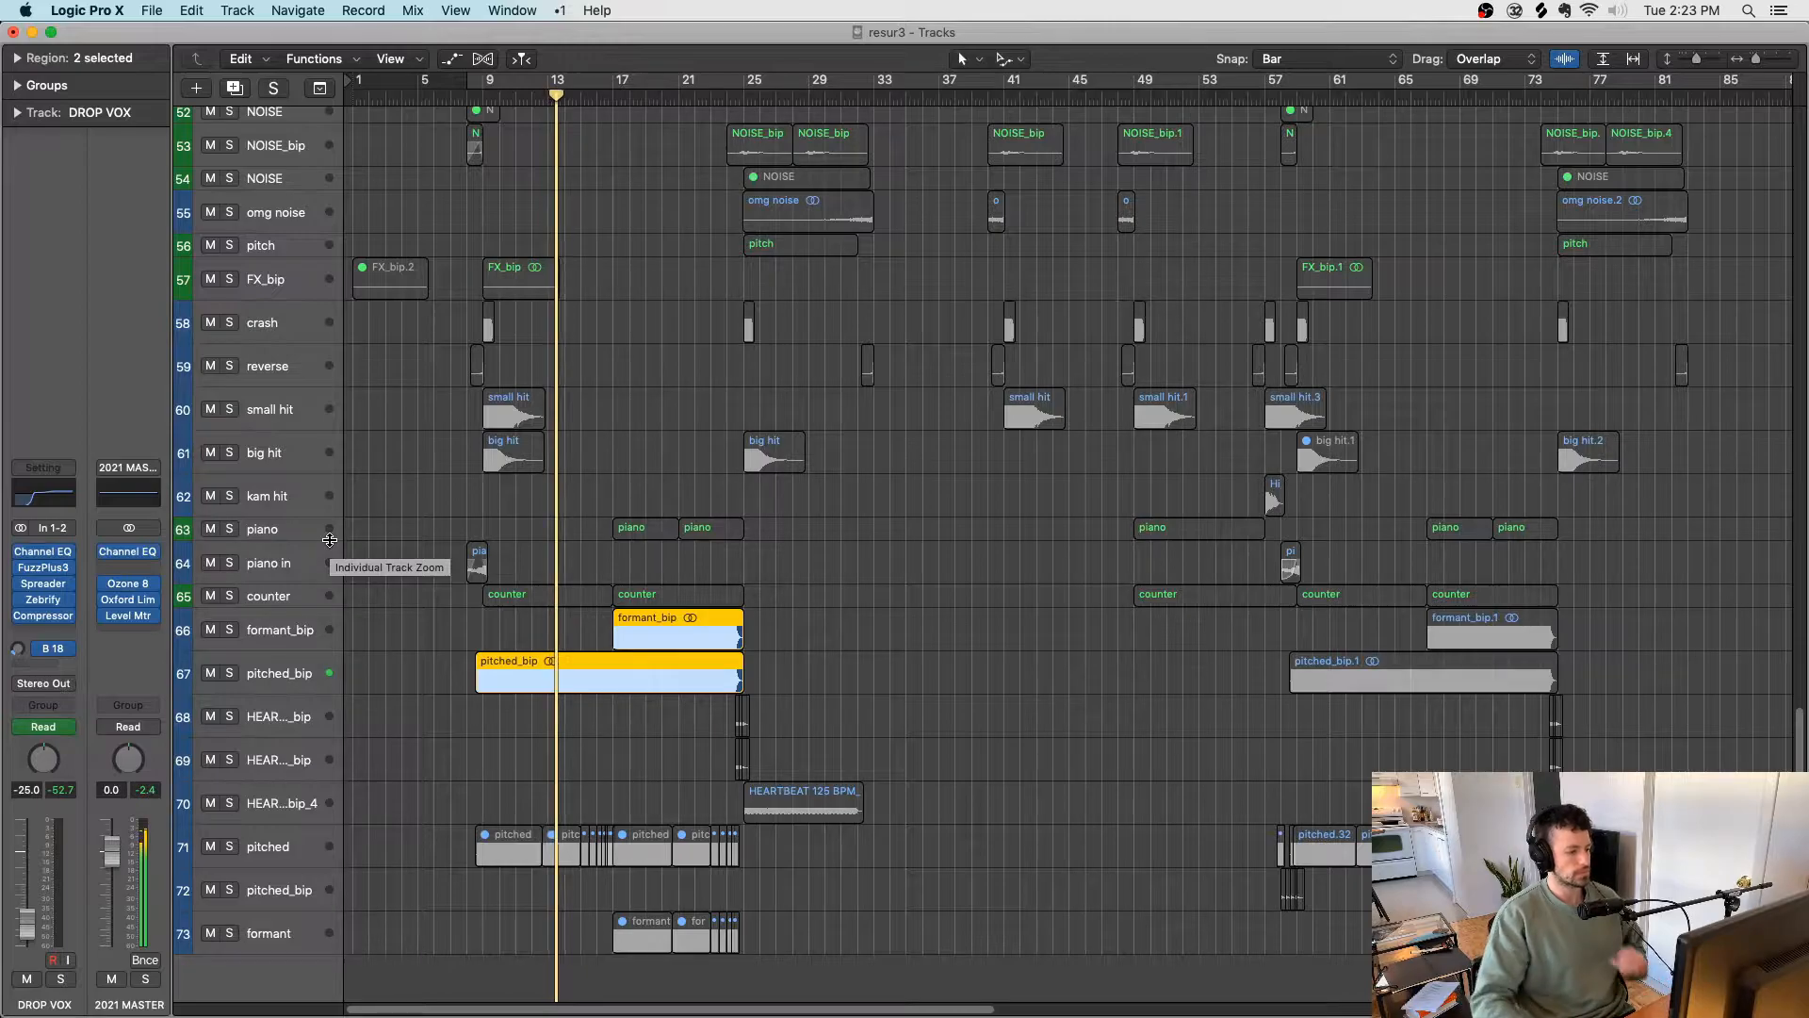
Step: Inspect the channel strips of the pitched_bip track and the formant_bip track while the soloed vocals play
click(263, 666)
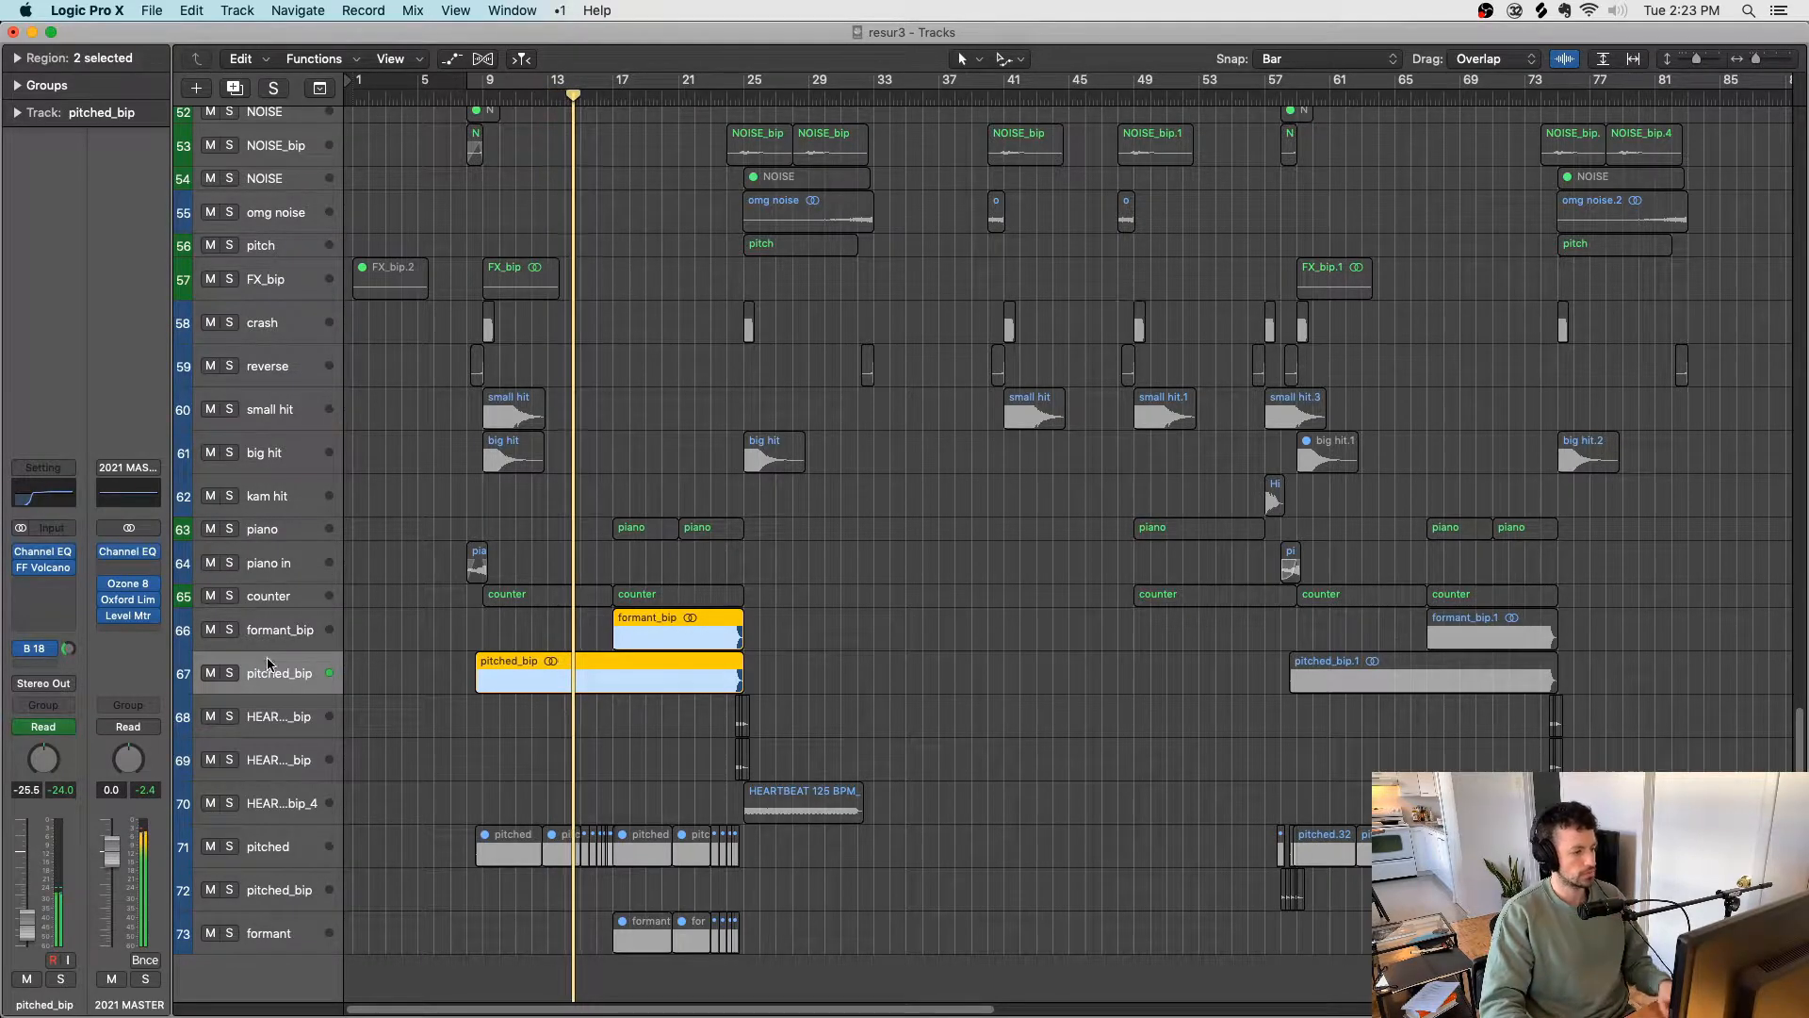
click(277, 645)
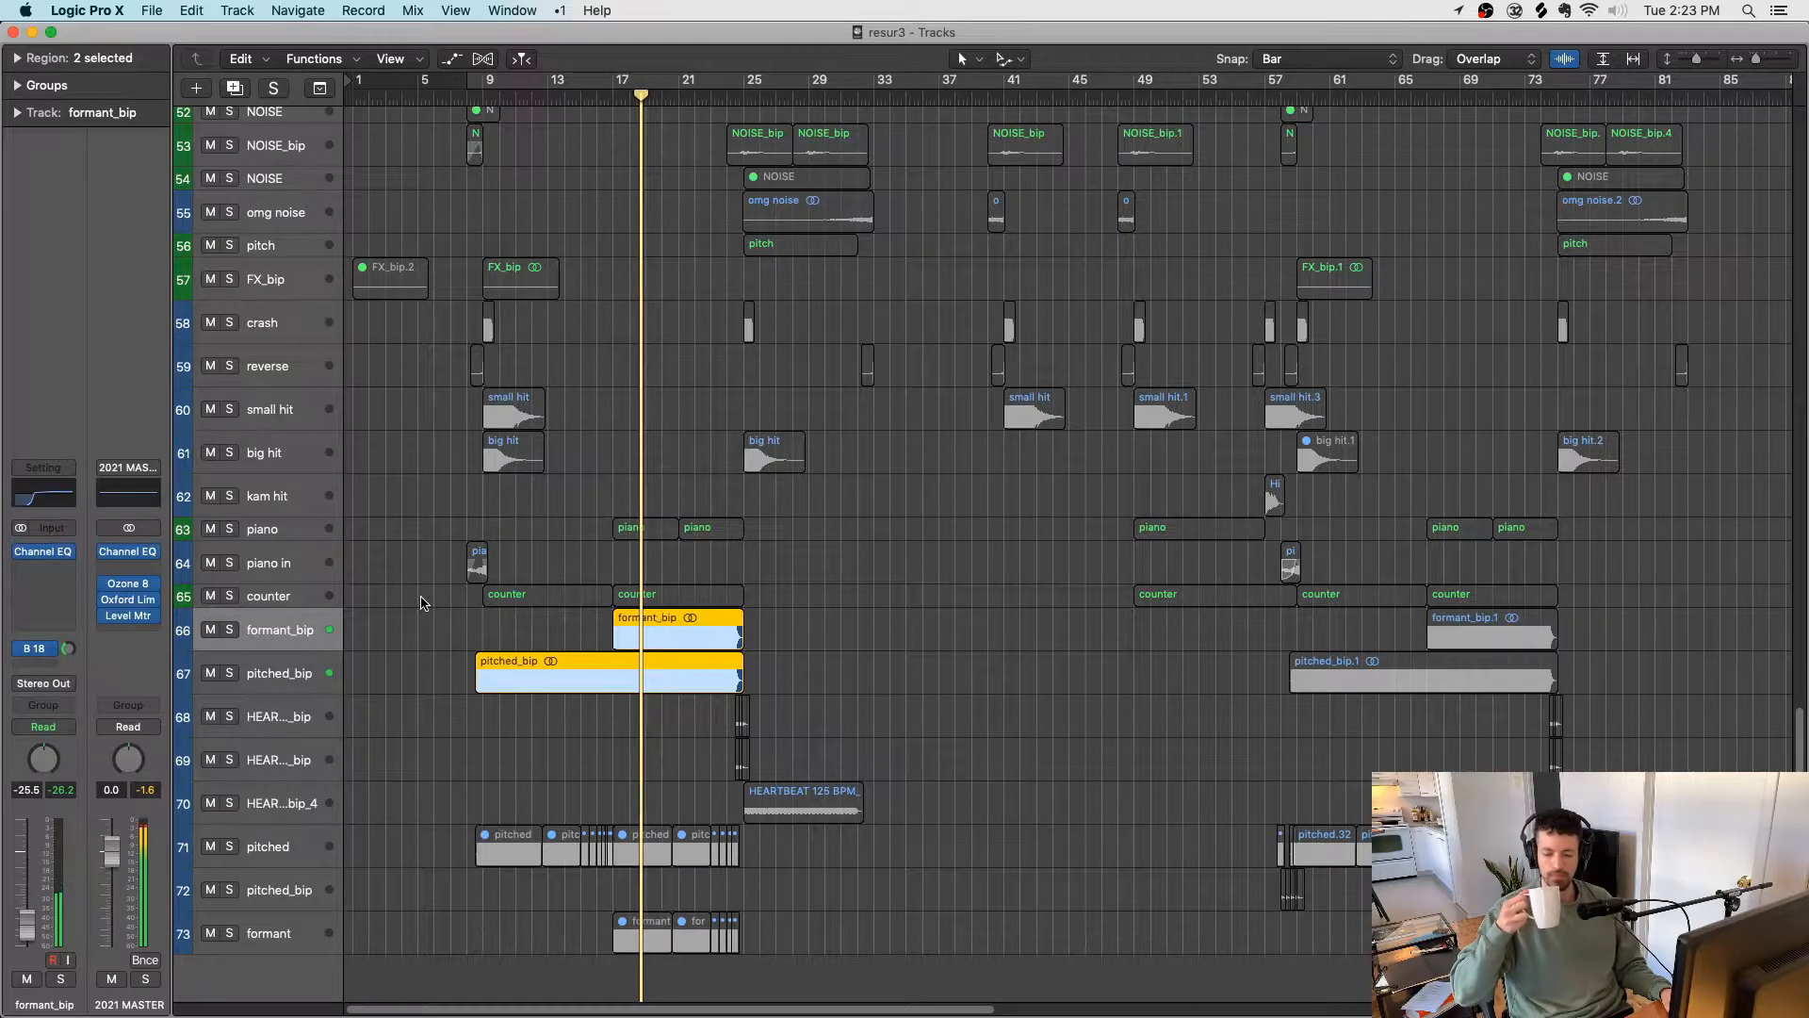
key(super+s)
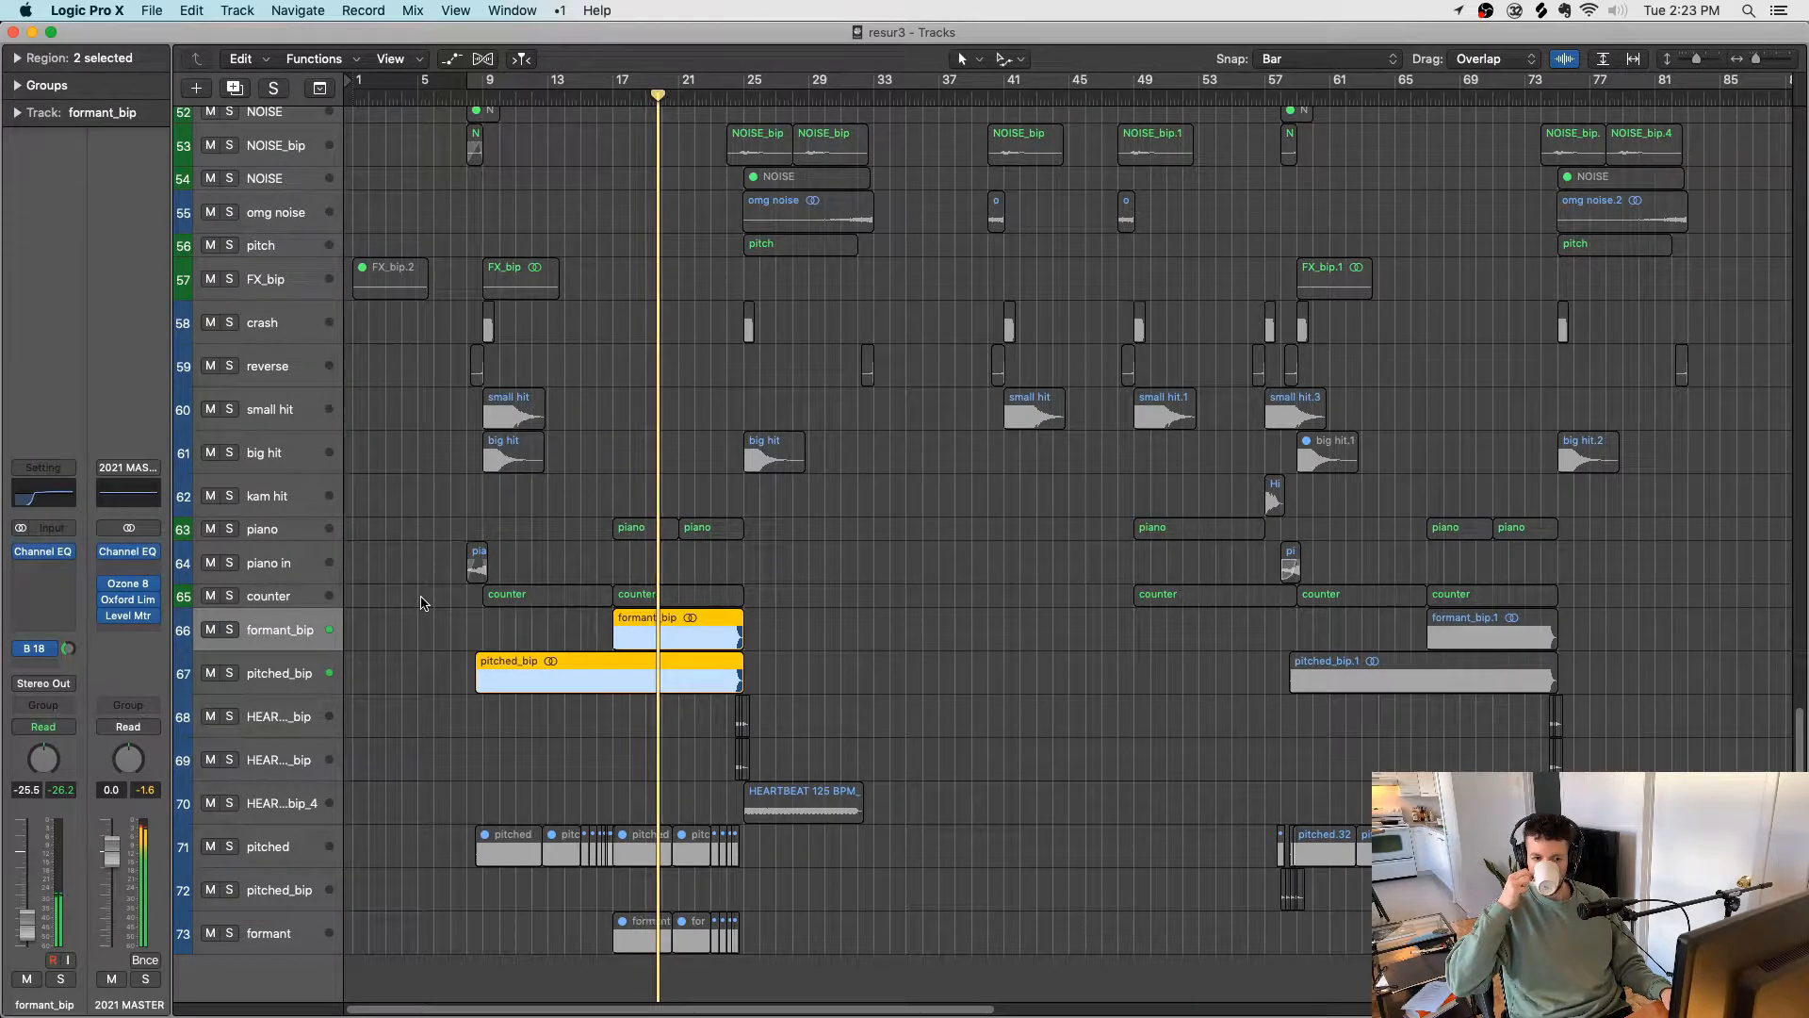
Step: Add the short regions on tracks 68 and 69 to the vocal solo, replay the ending from about bar 23, and turn off the solo
key(super+s)
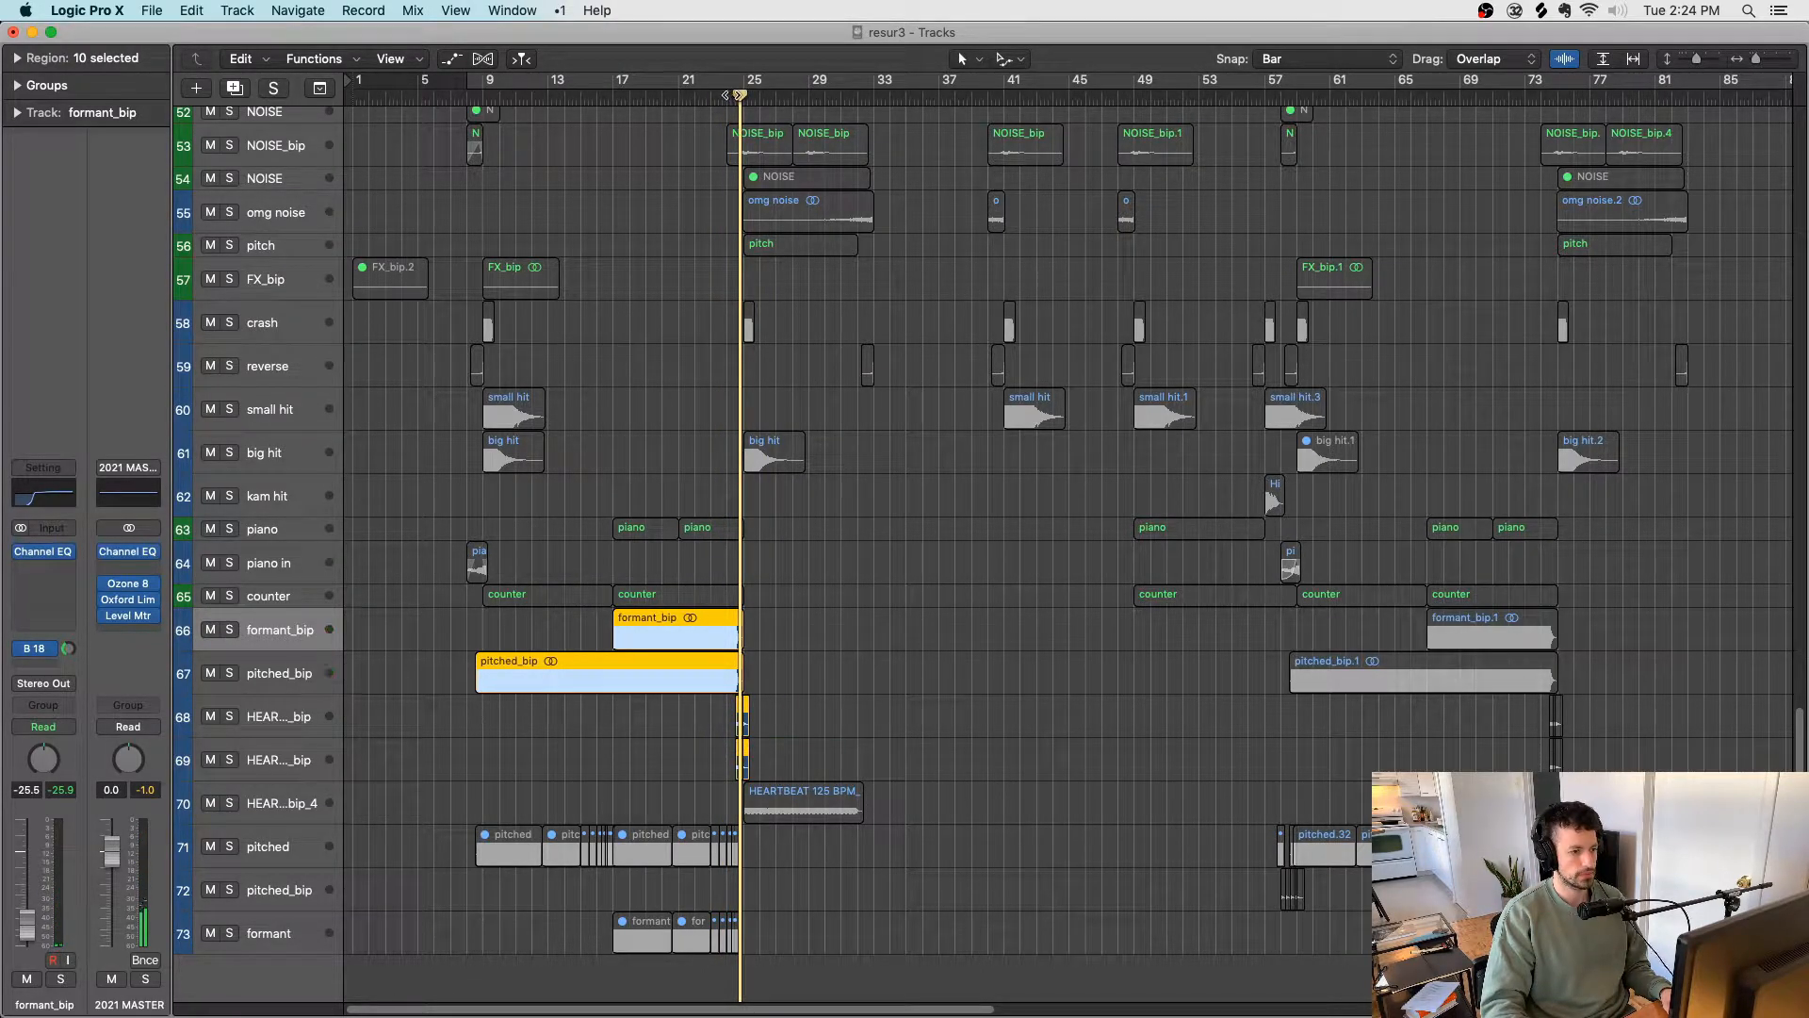
click(720, 97)
key(super+s)
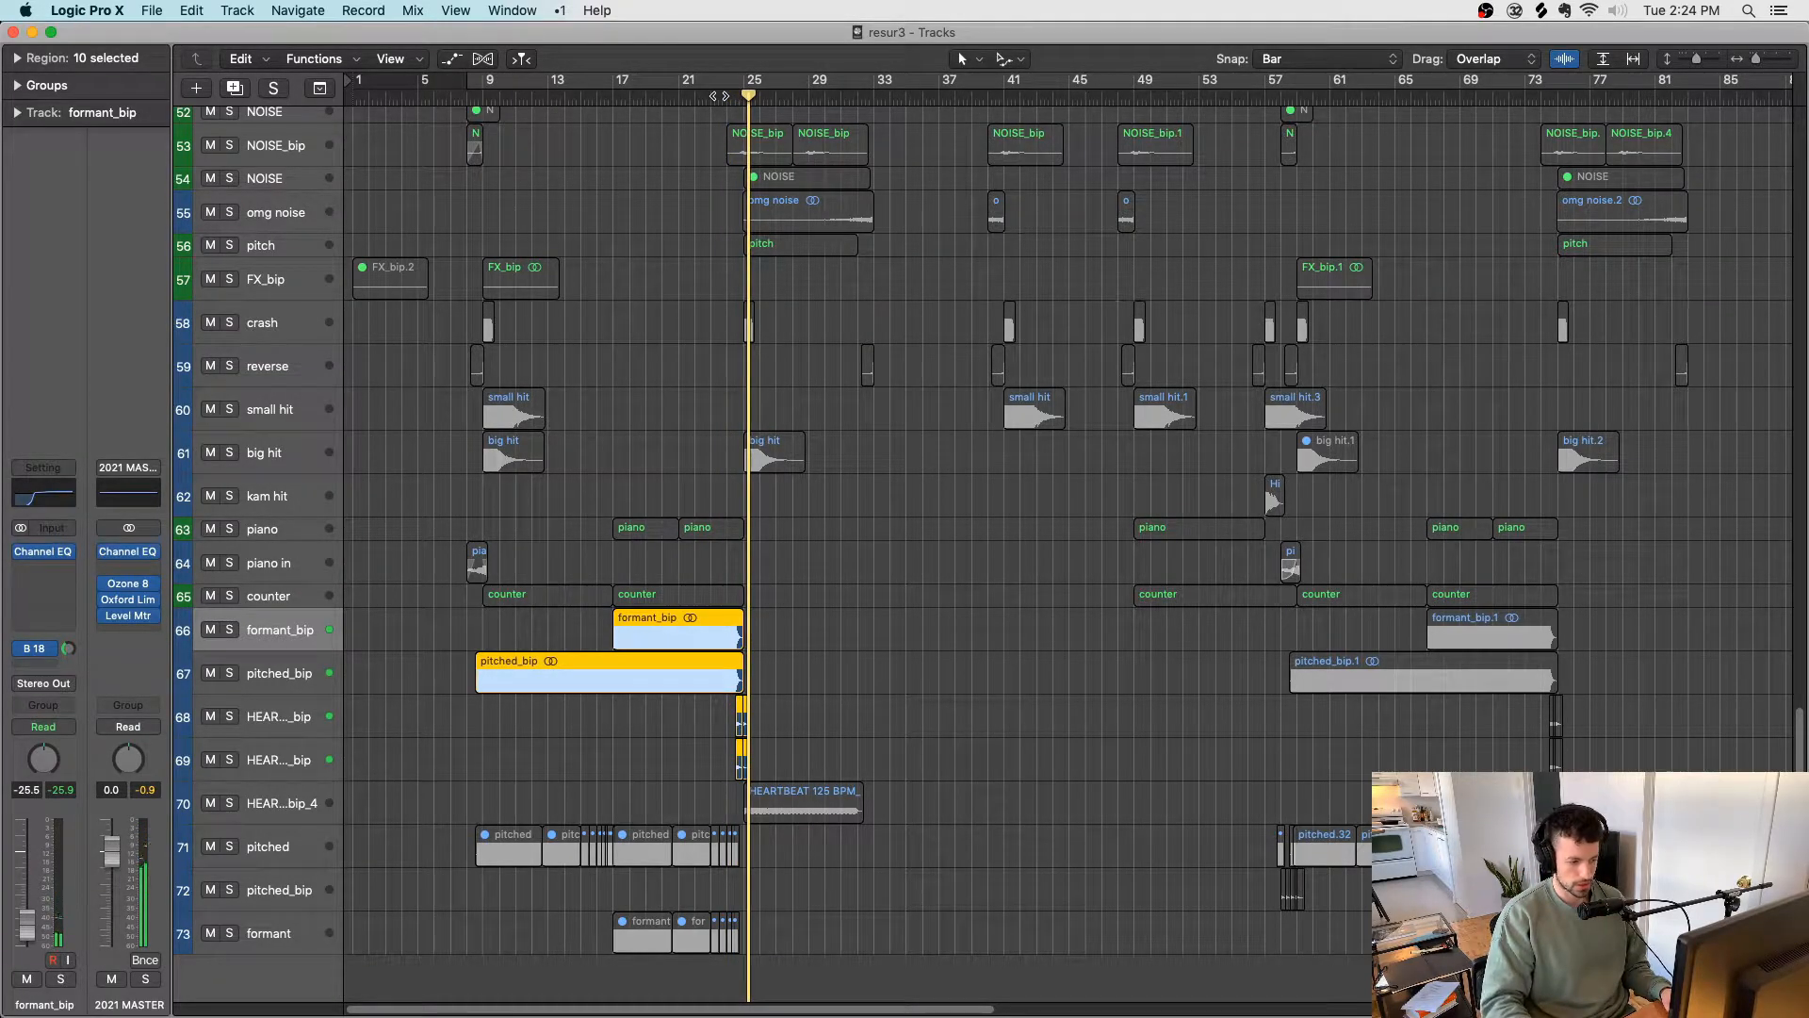
key(ctrl+s)
click(587, 767)
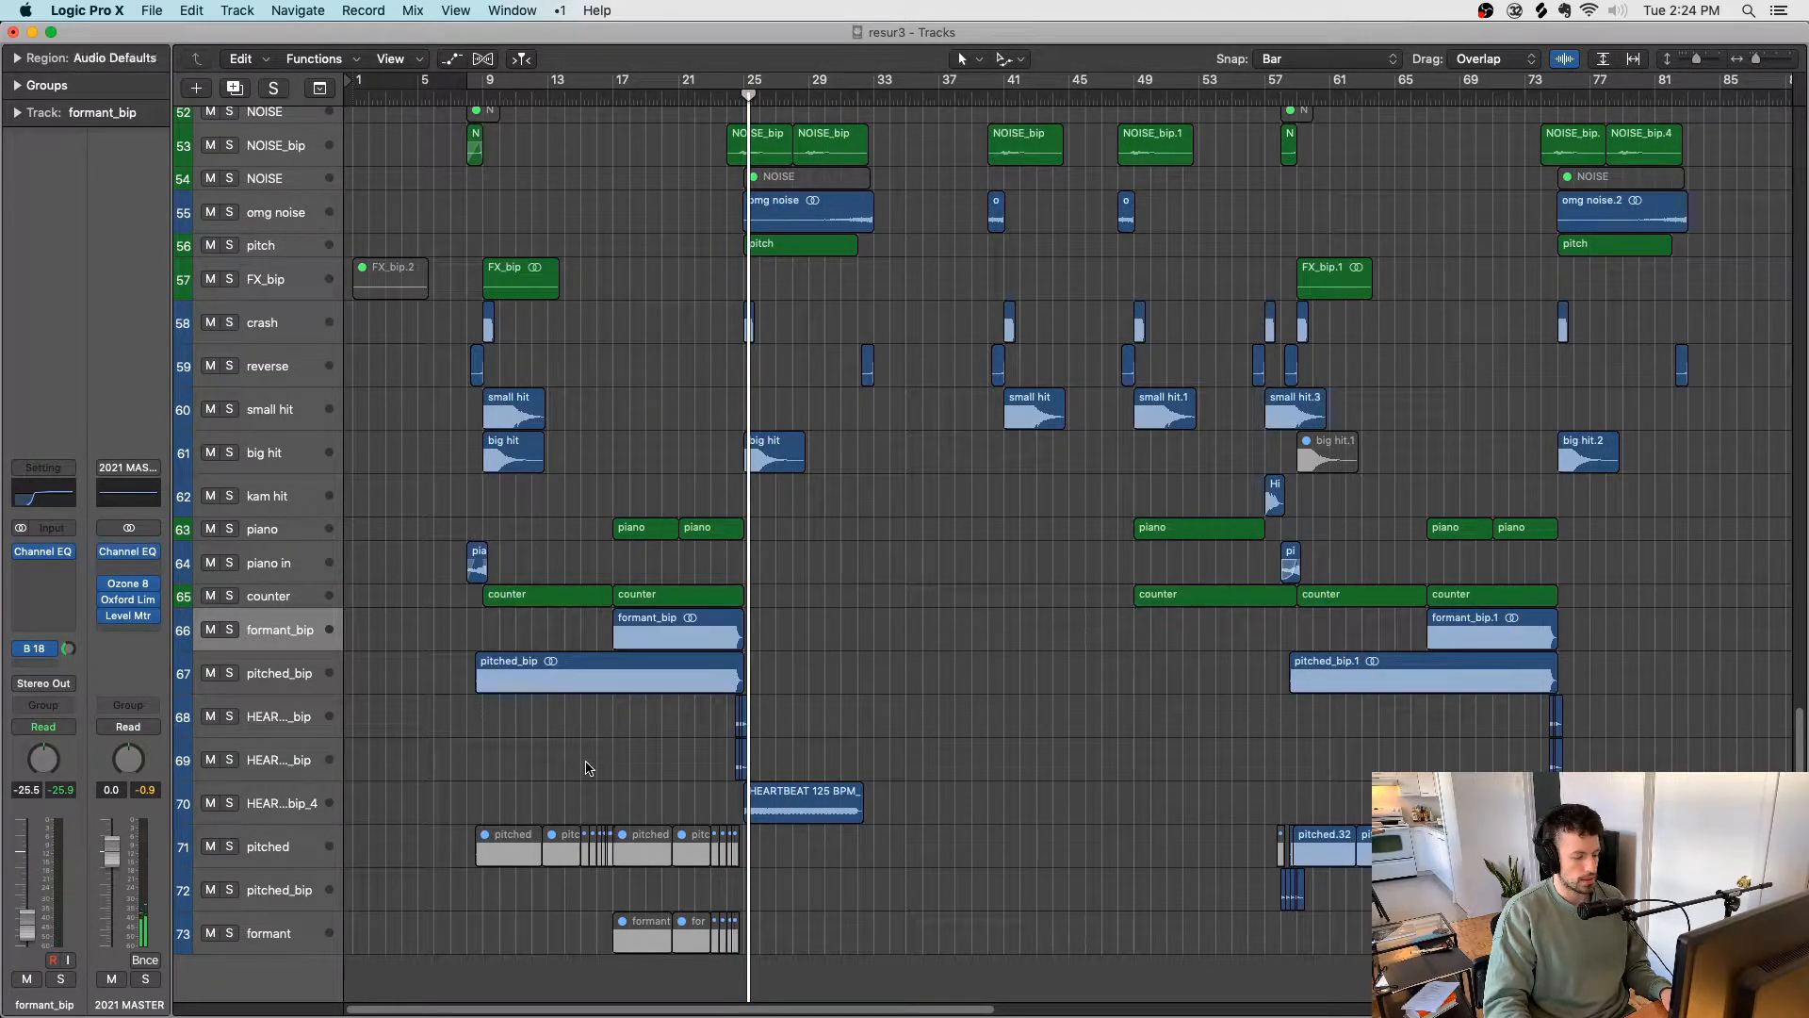
Step: Solo the four BASS regions on track 50 between bars 9 and 25 and start playback from about bar 8
scroll(595, 768, up, 3)
scroll(595, 755, up, 4)
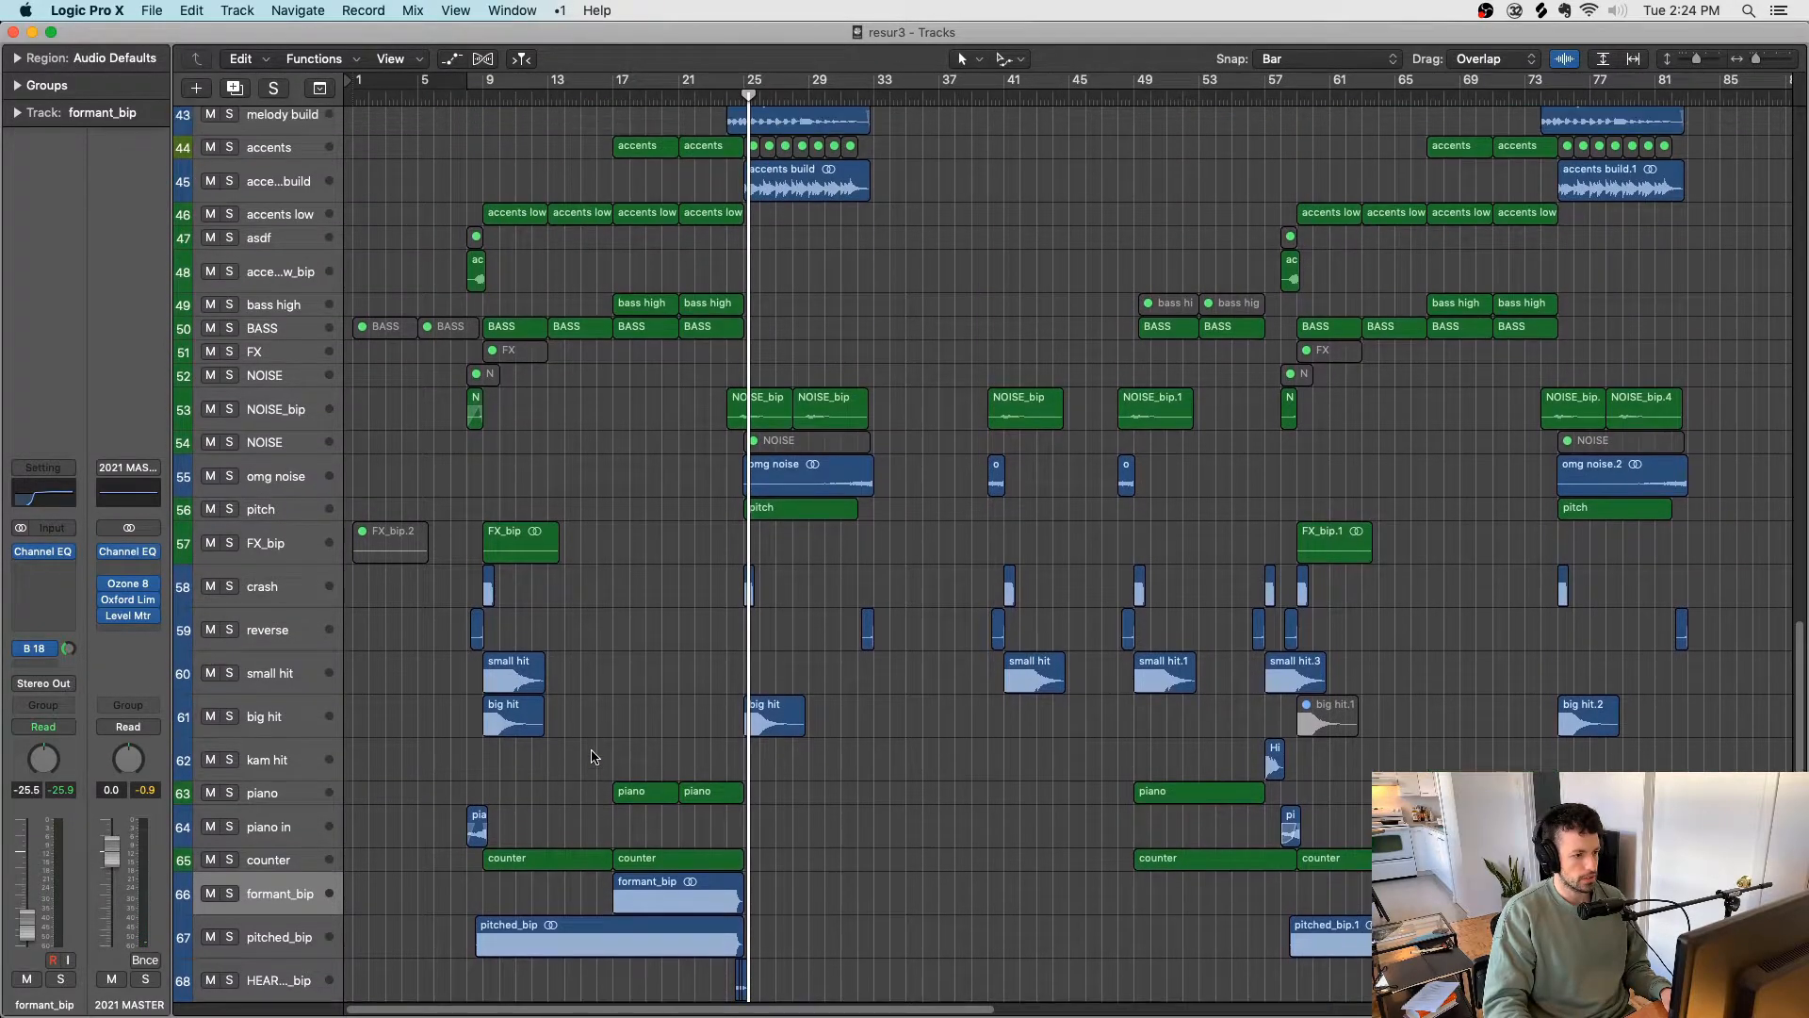
scroll(592, 752, down, 2)
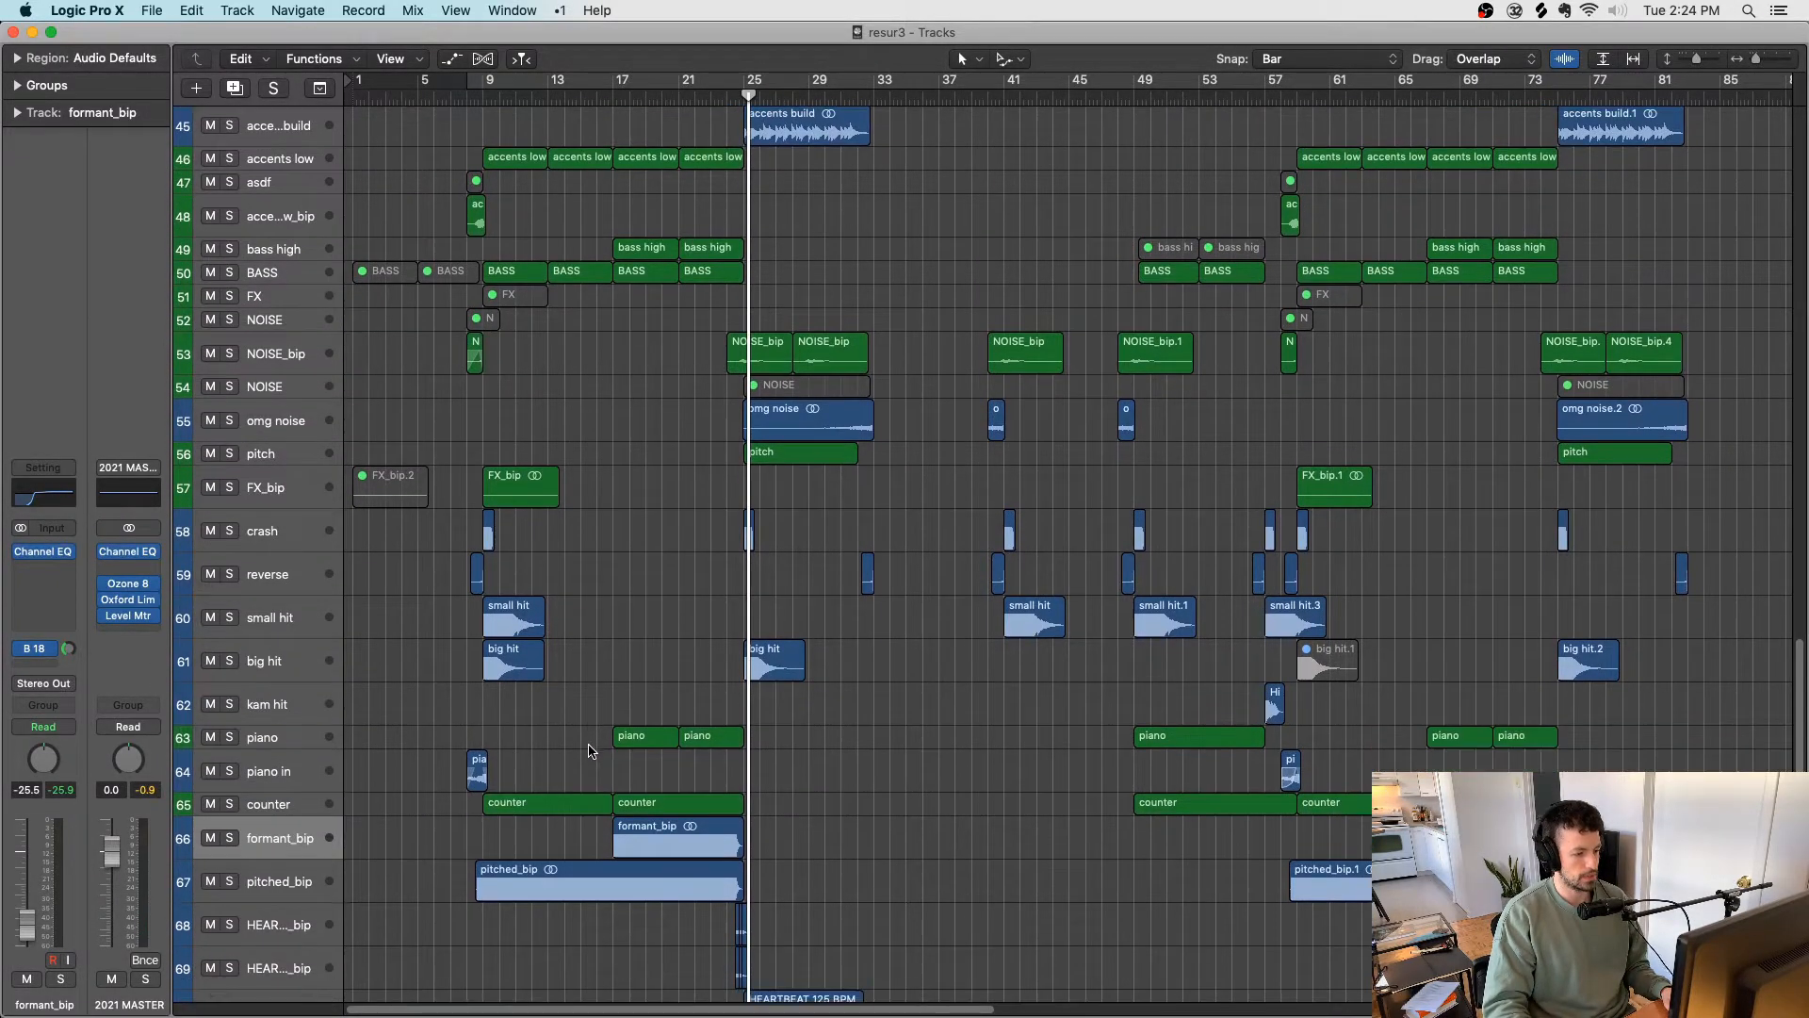
scroll(595, 377, up, 5)
scroll(660, 565, down, 8)
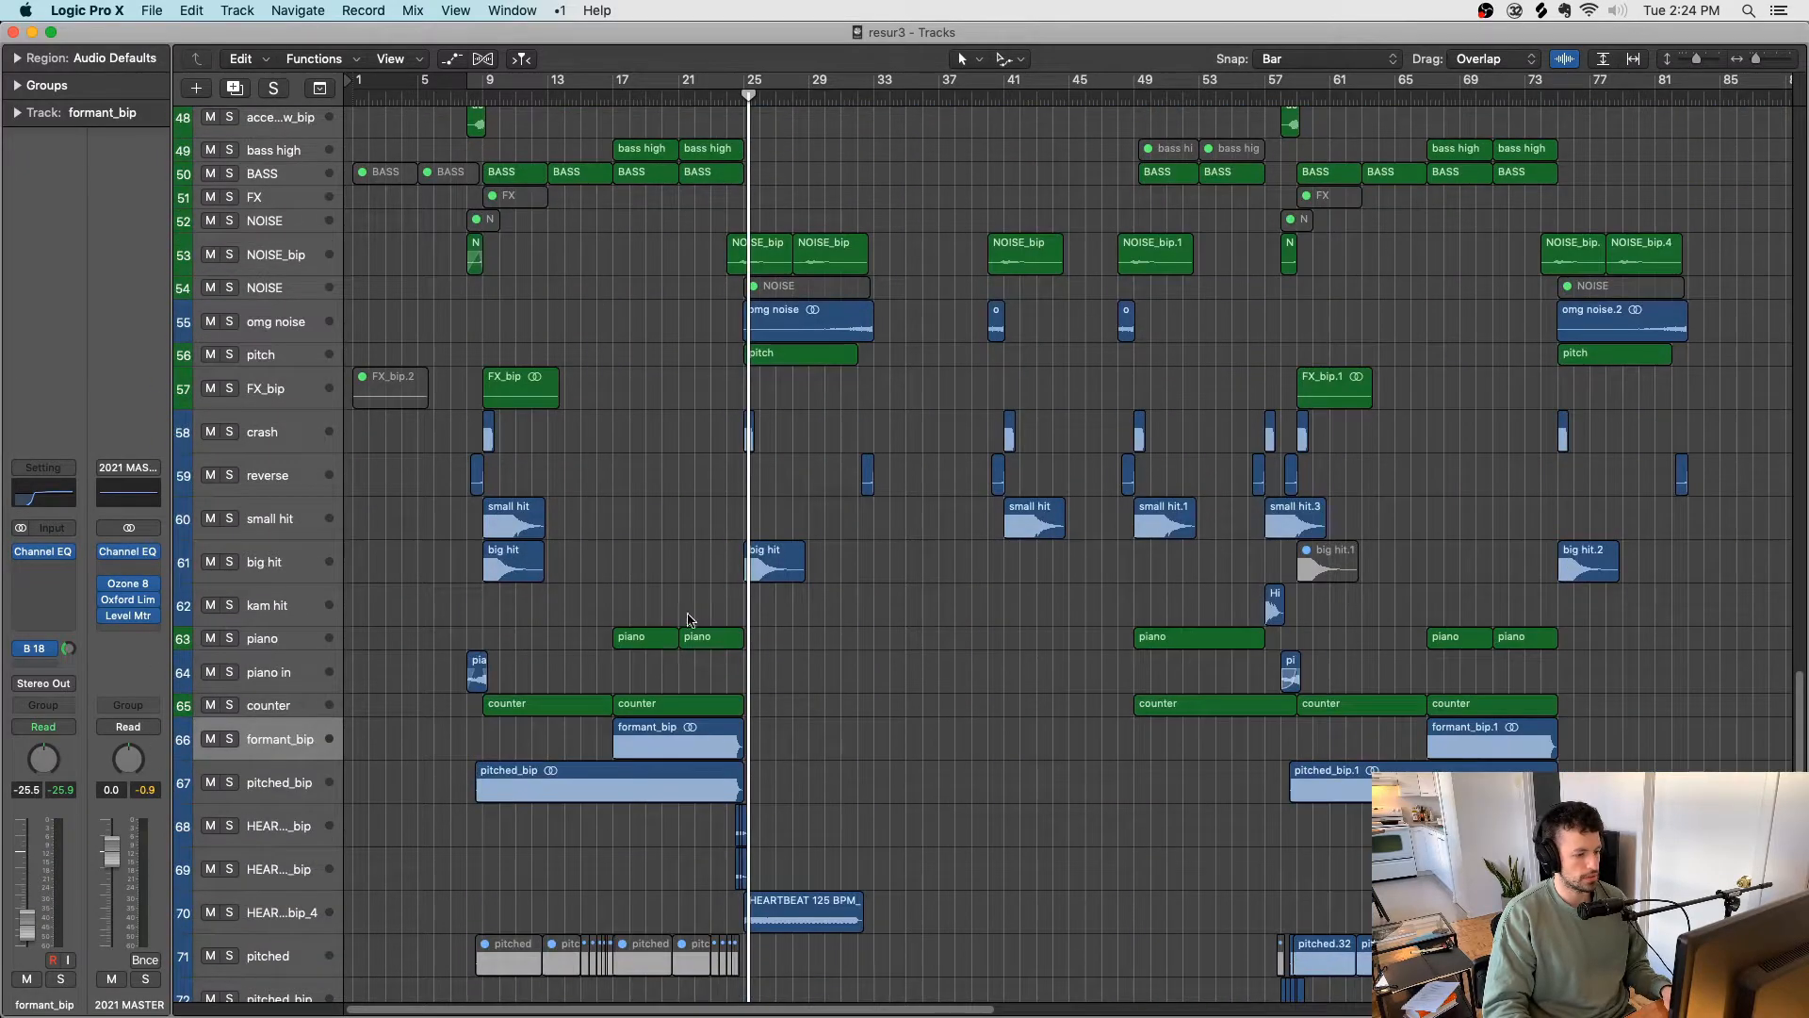
scroll(426, 705, up, 10)
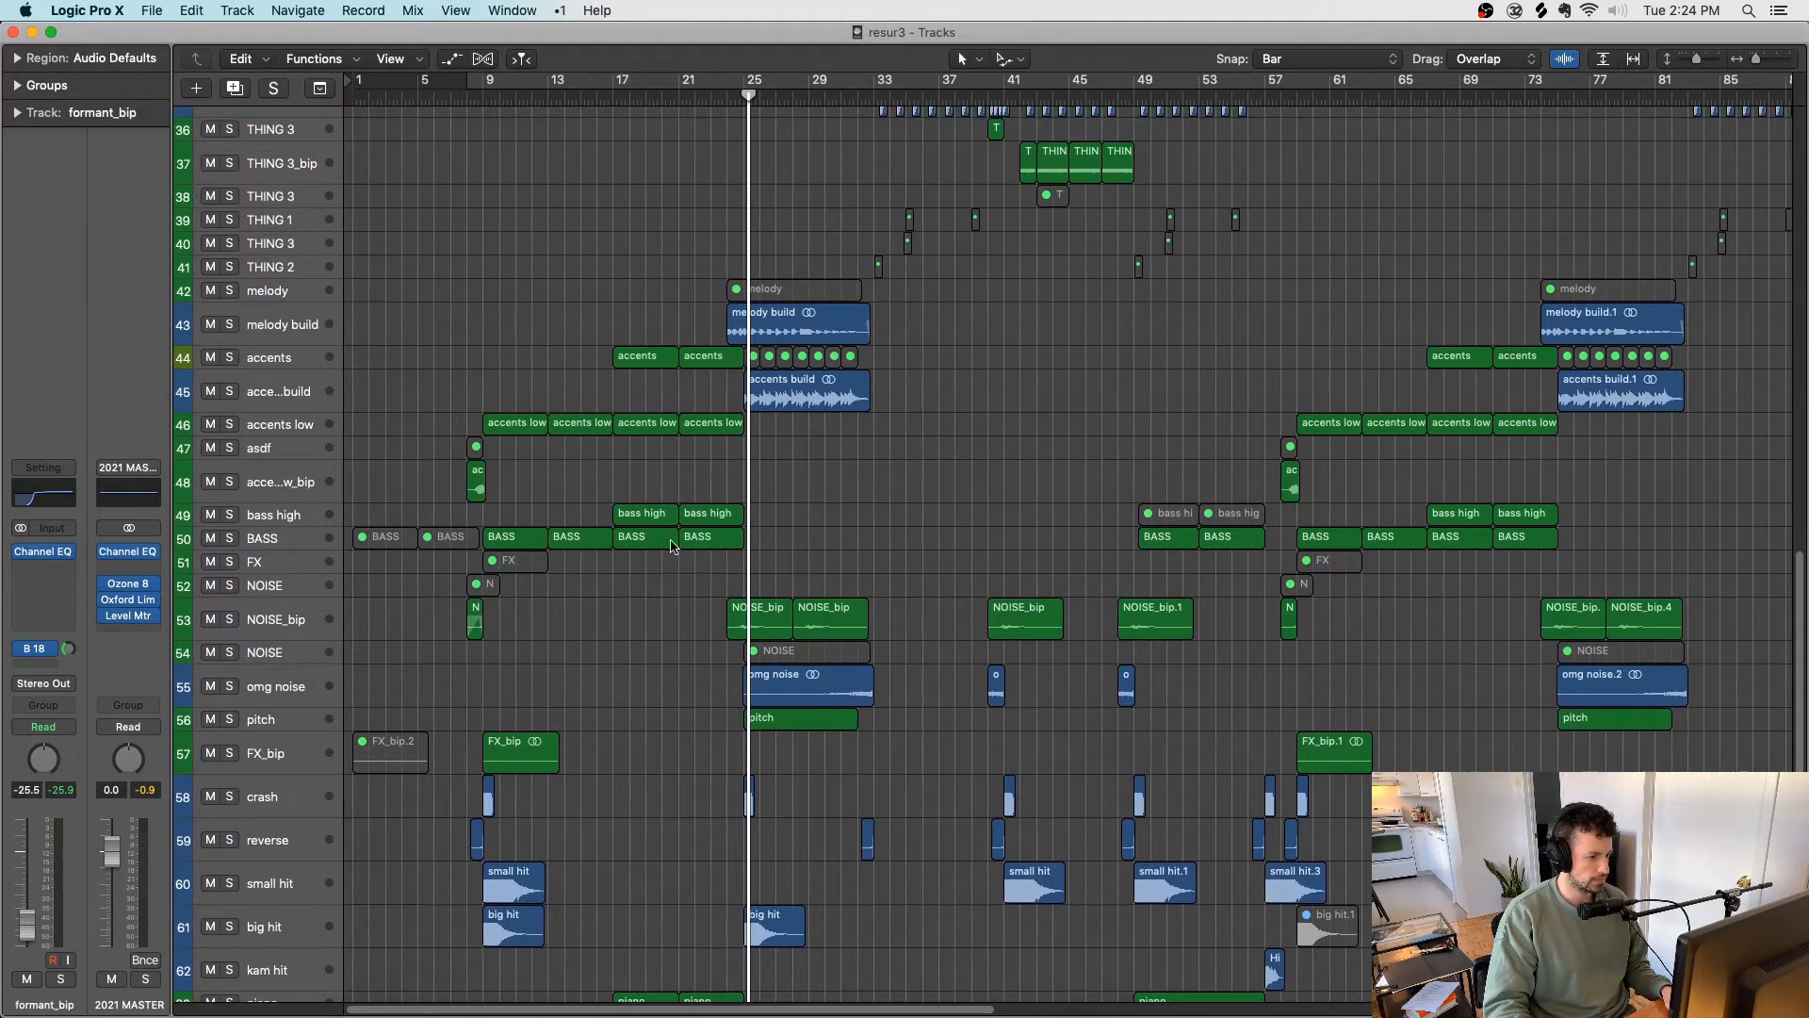
mouse_move(911, 528)
mouse_down()
mouse_move(476, 537)
mouse_move(912, 537)
mouse_up()
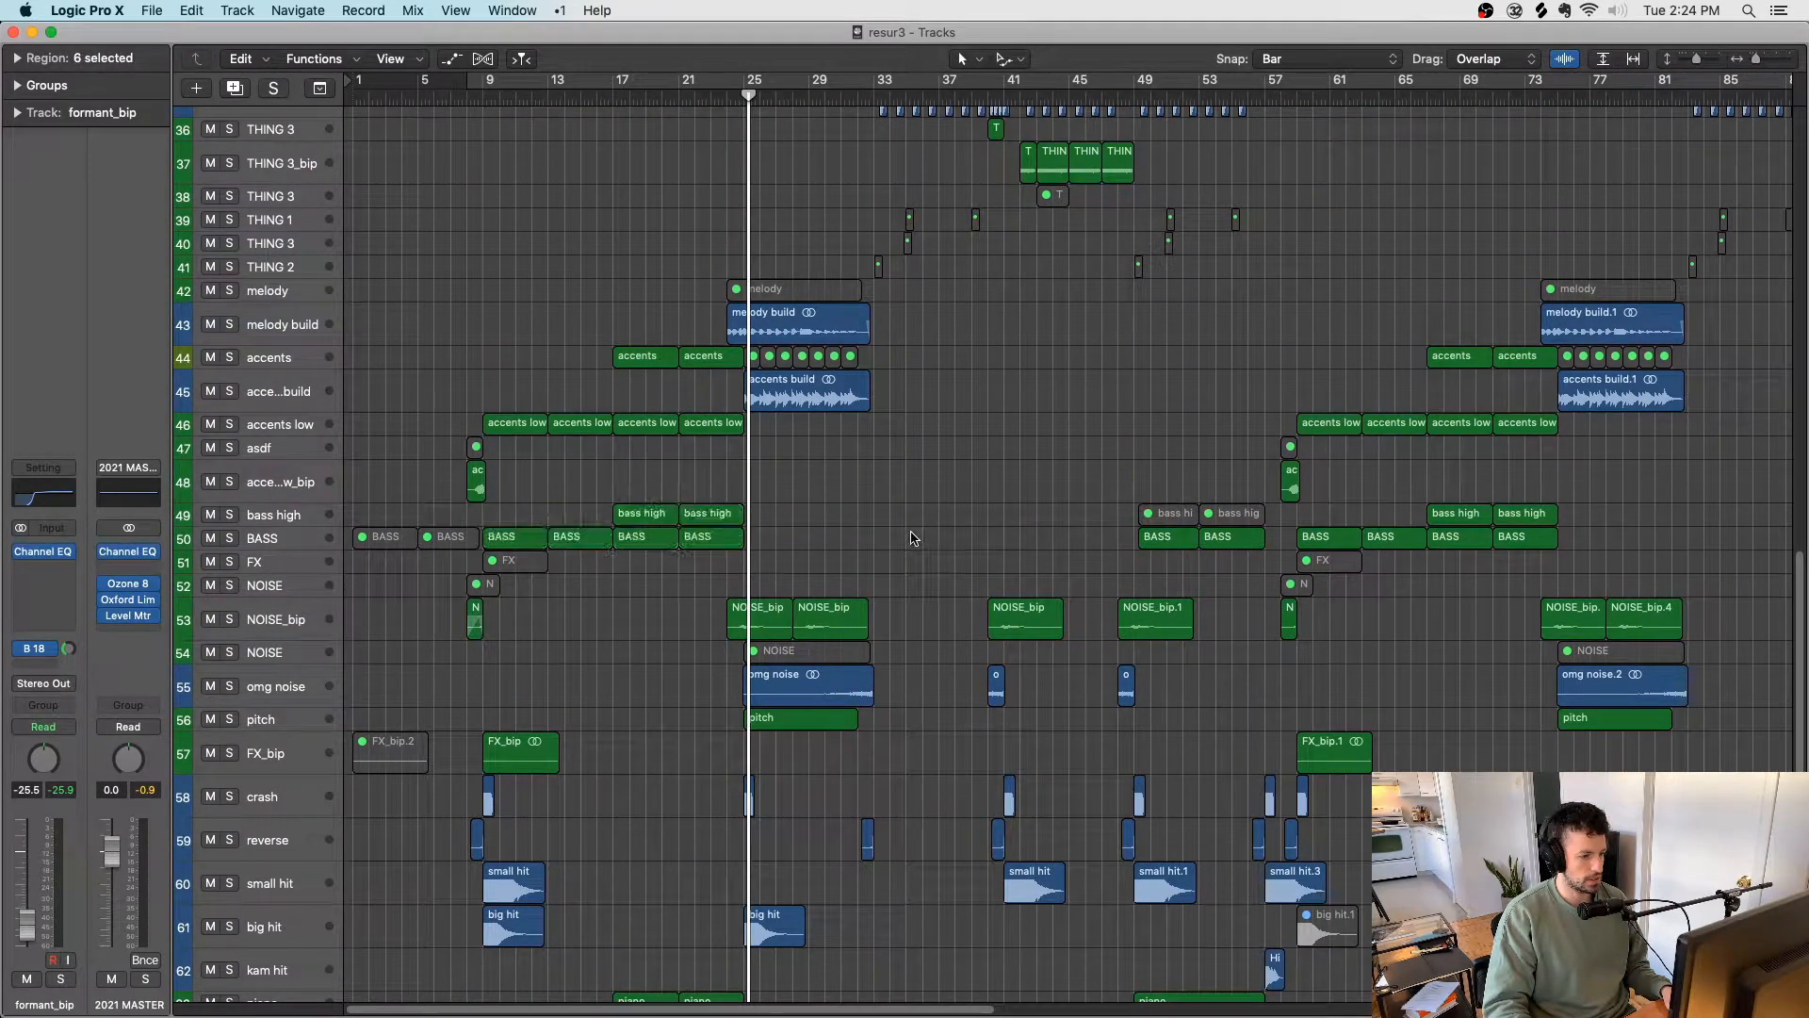
key(ctrl+s)
click(467, 97)
key(space)
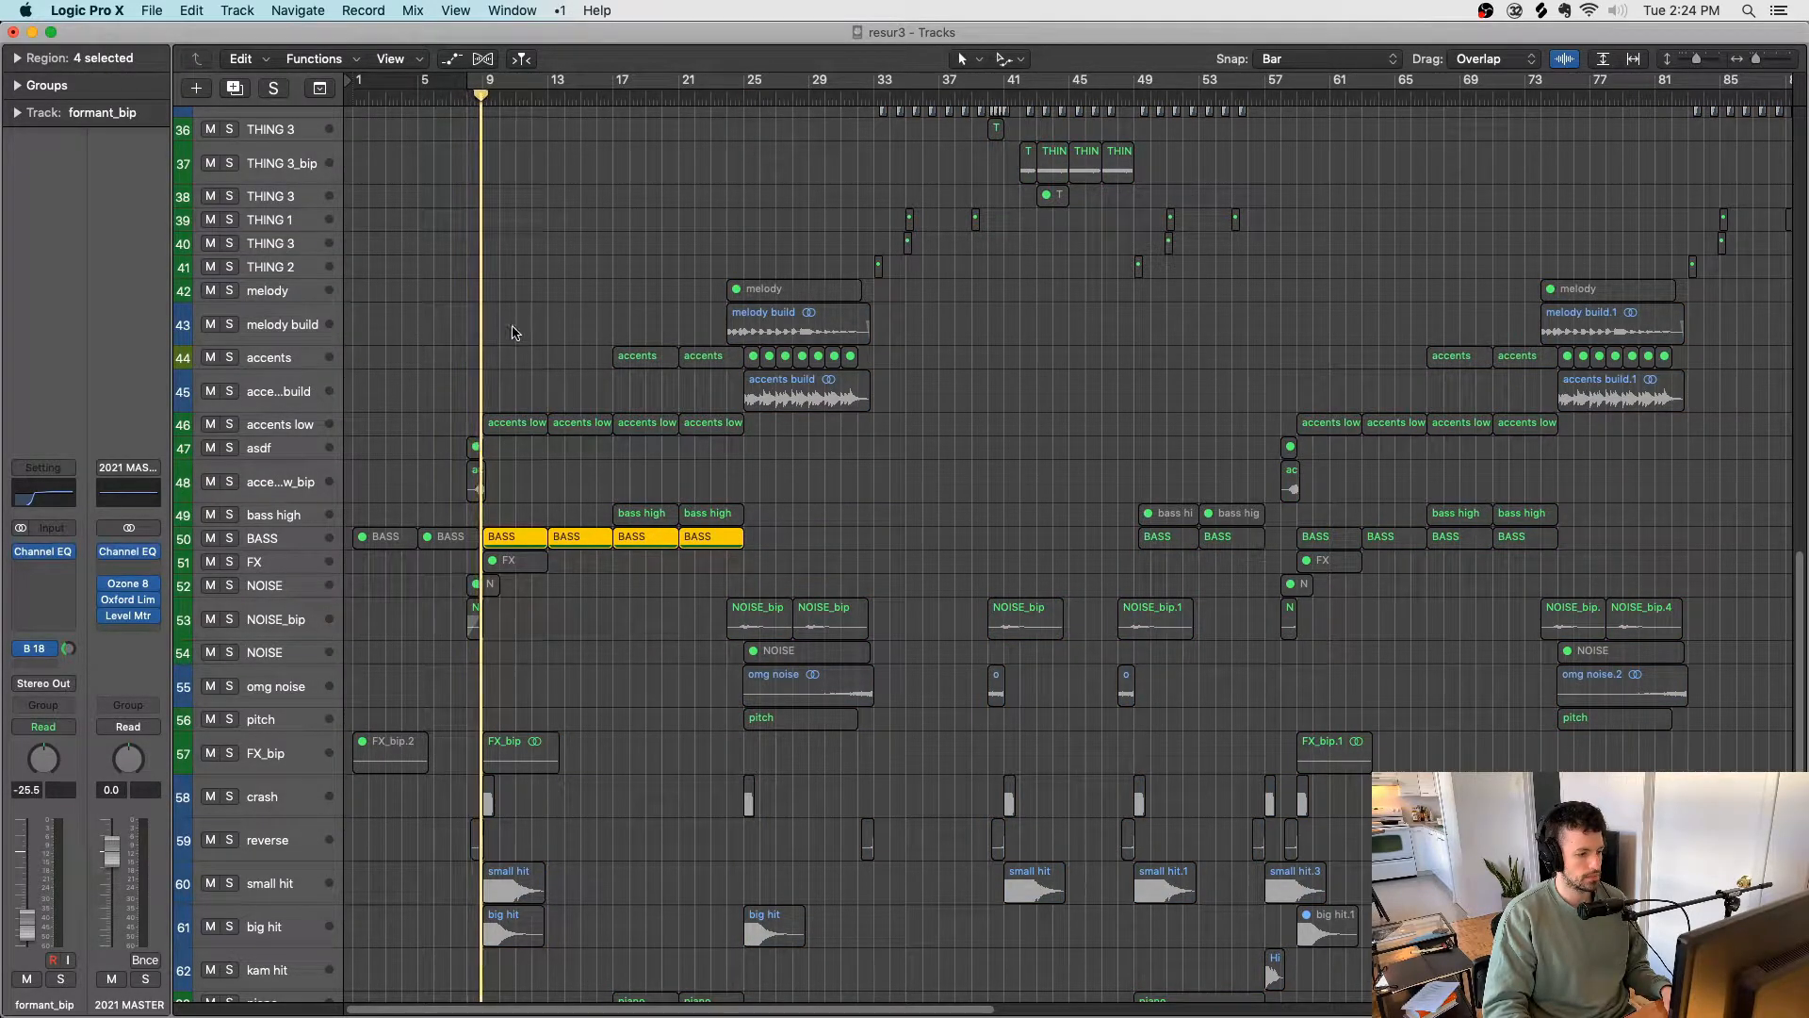
Step: Add the four accents low regions on track 46 to the bass solo and play both layers from bar 9
drag(528, 398, 711, 455)
key(space)
key(space)
click(484, 97)
scroll(473, 184, up, 15)
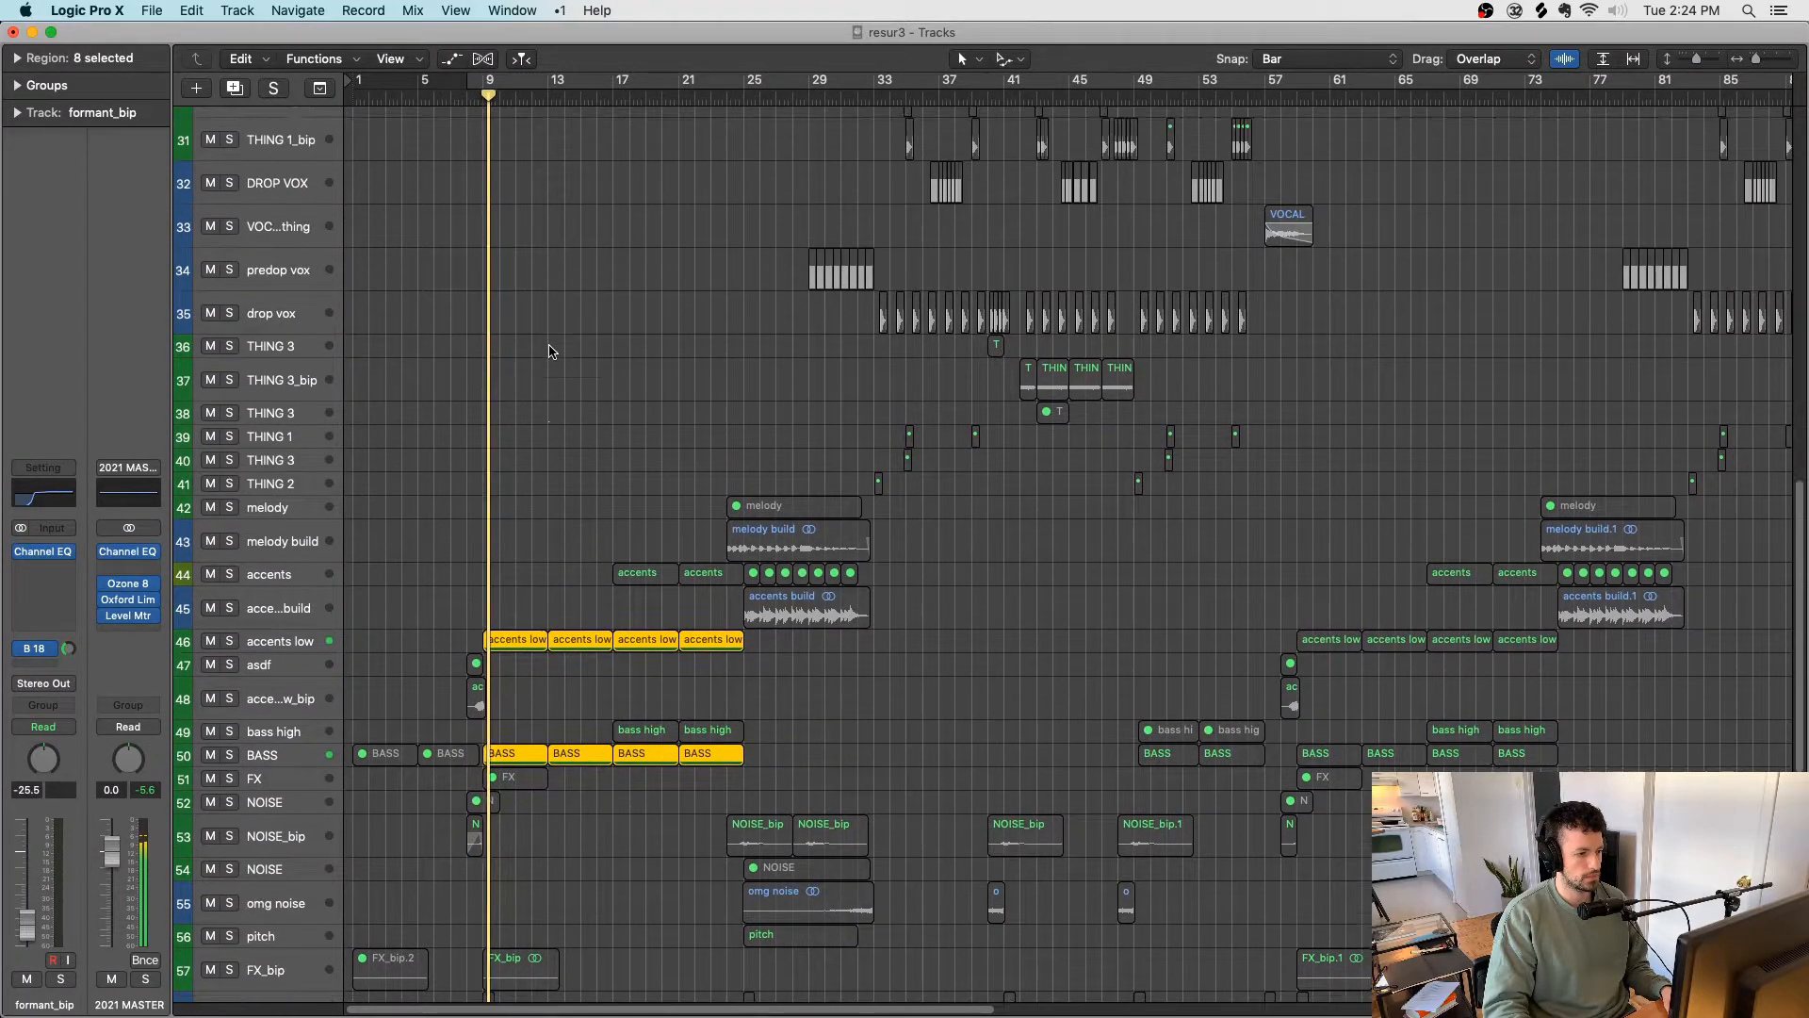
scroll(554, 372, down, 20)
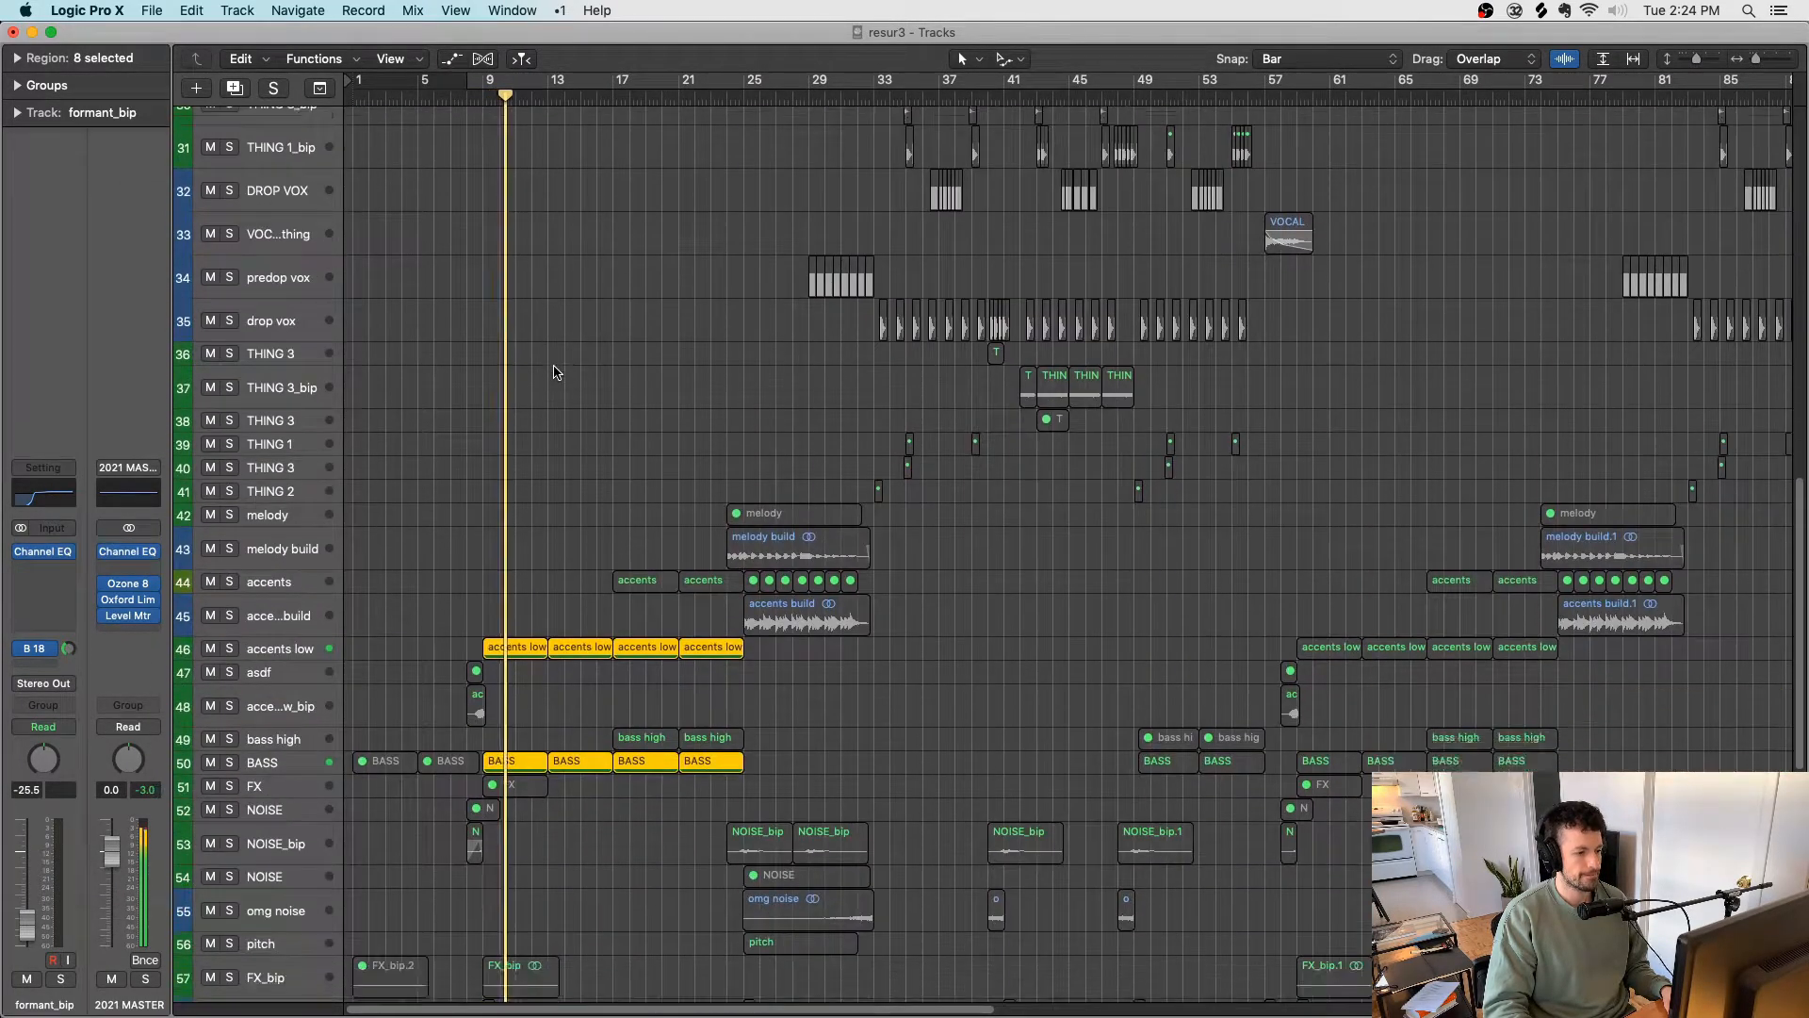
scroll(568, 380, down, 4)
scroll(569, 380, down, 3)
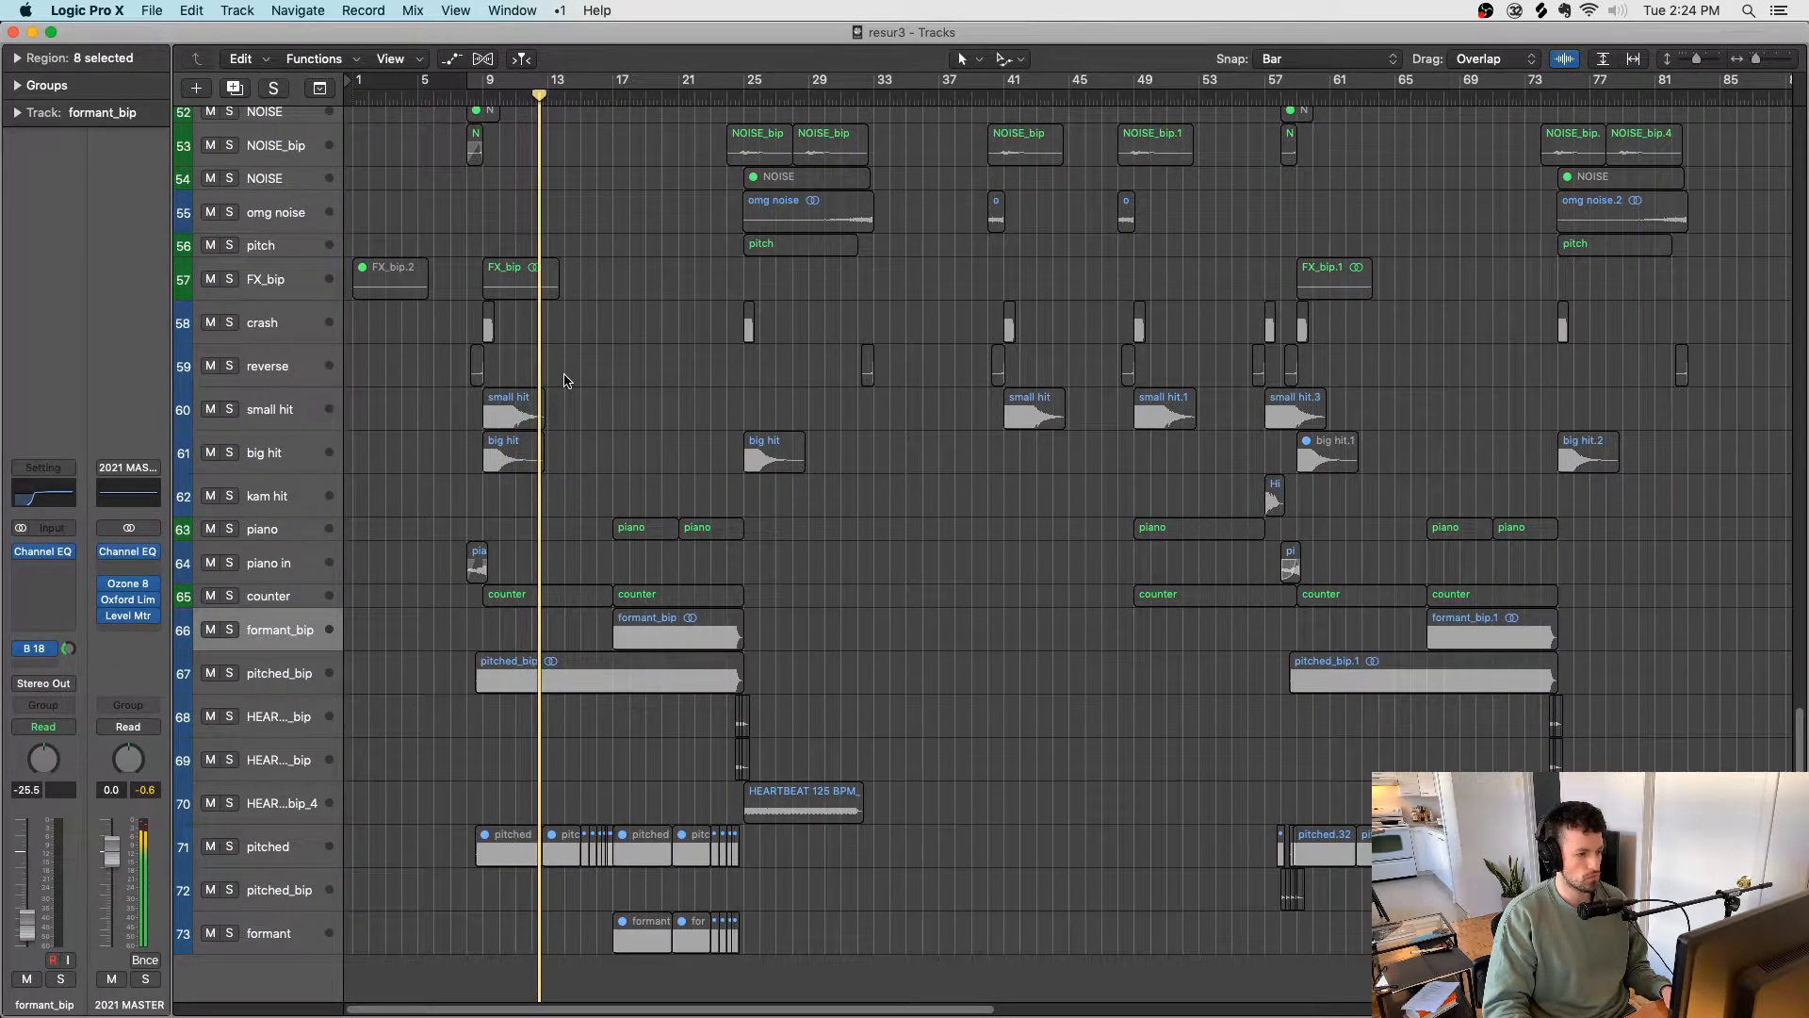
scroll(568, 379, up, 10)
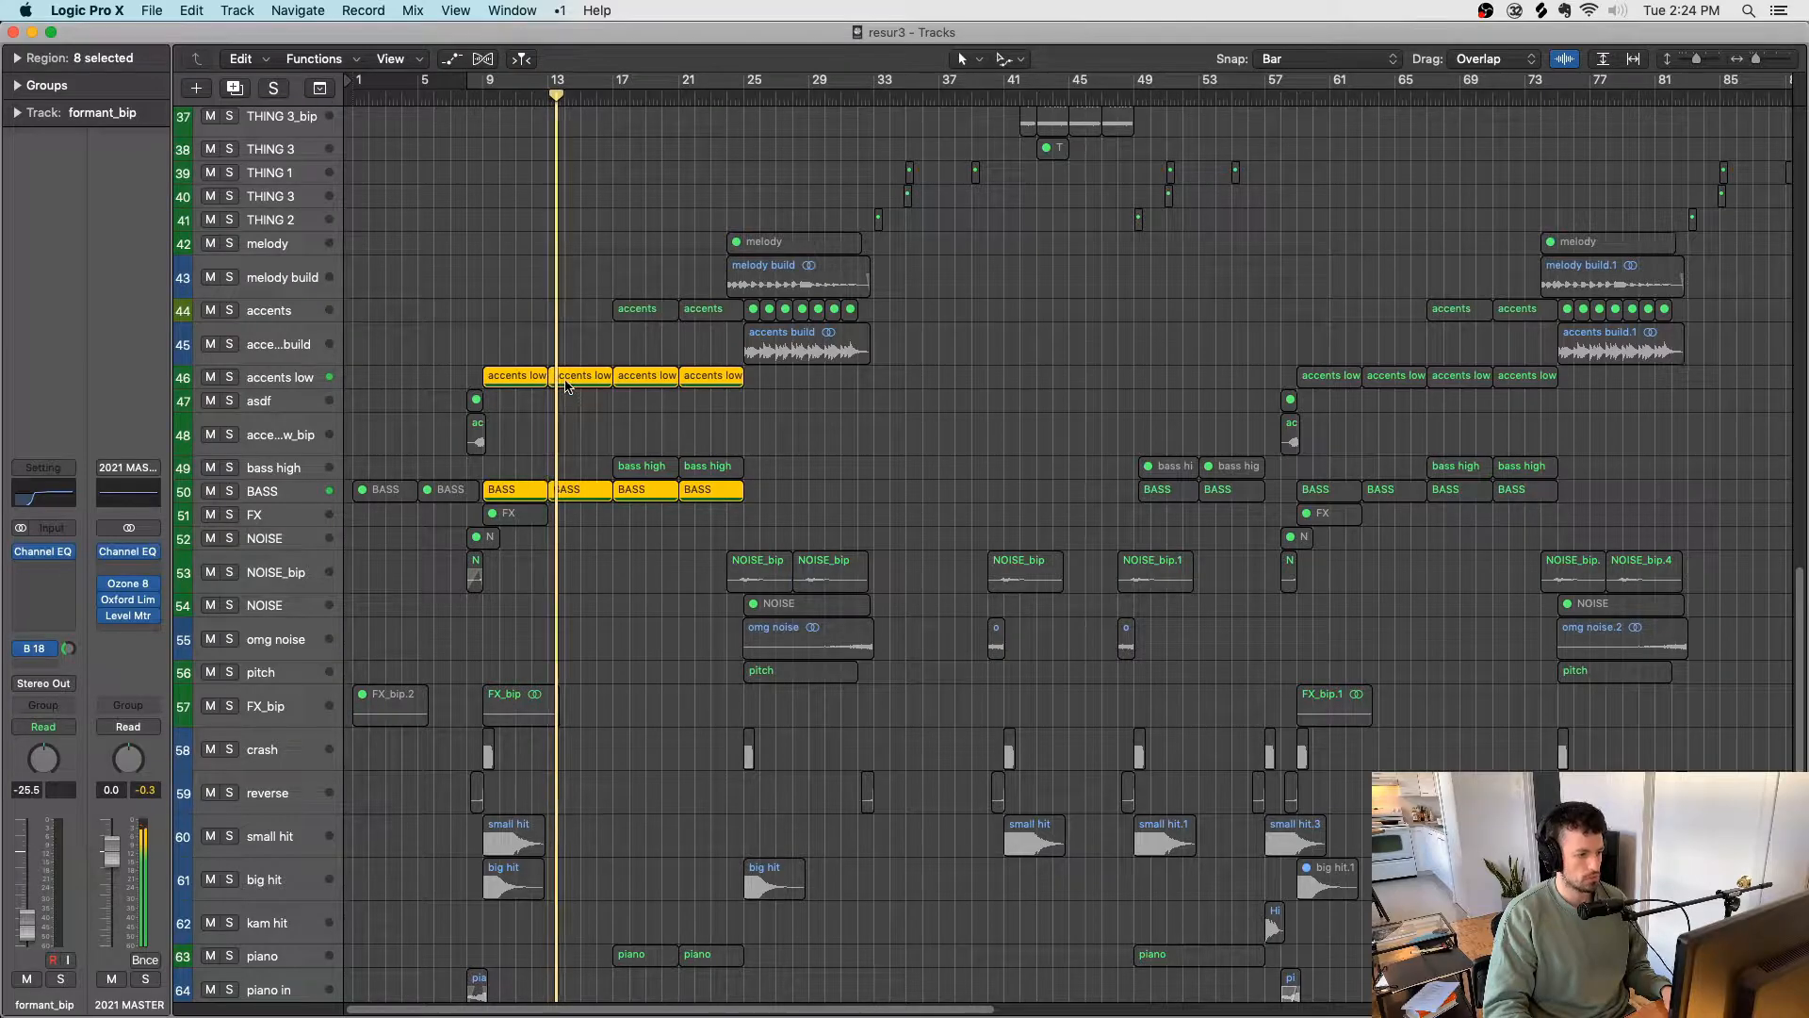
Step: Add the two accents regions and the two bass high regions between bars 17 and 25 to the soloed playback
drag(613, 331, 693, 312)
drag(642, 421, 706, 466)
scroll(707, 466, up, 10)
scroll(707, 468, down, 20)
scroll(707, 468, down, 5)
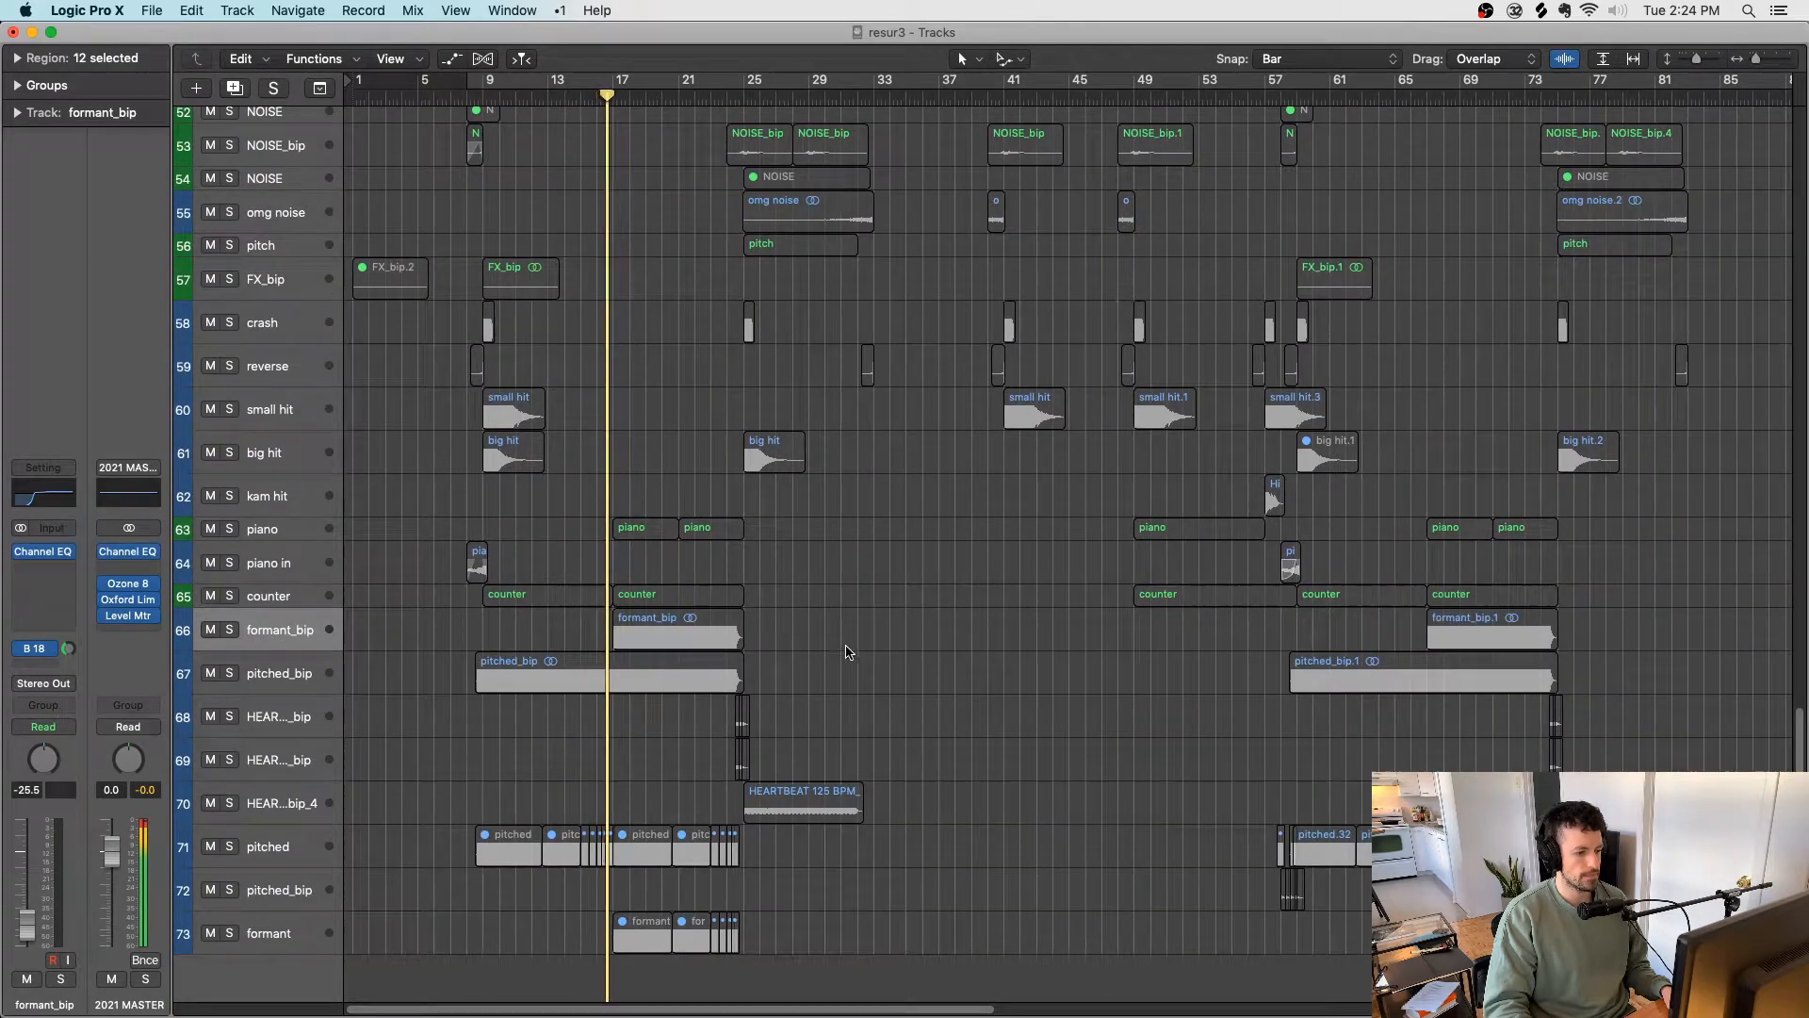
Step: Add the counter and piano regions before bar 25 to the solo without formant_bip, play up to bar 25, and turn off the solo
drag(843, 636, 558, 600)
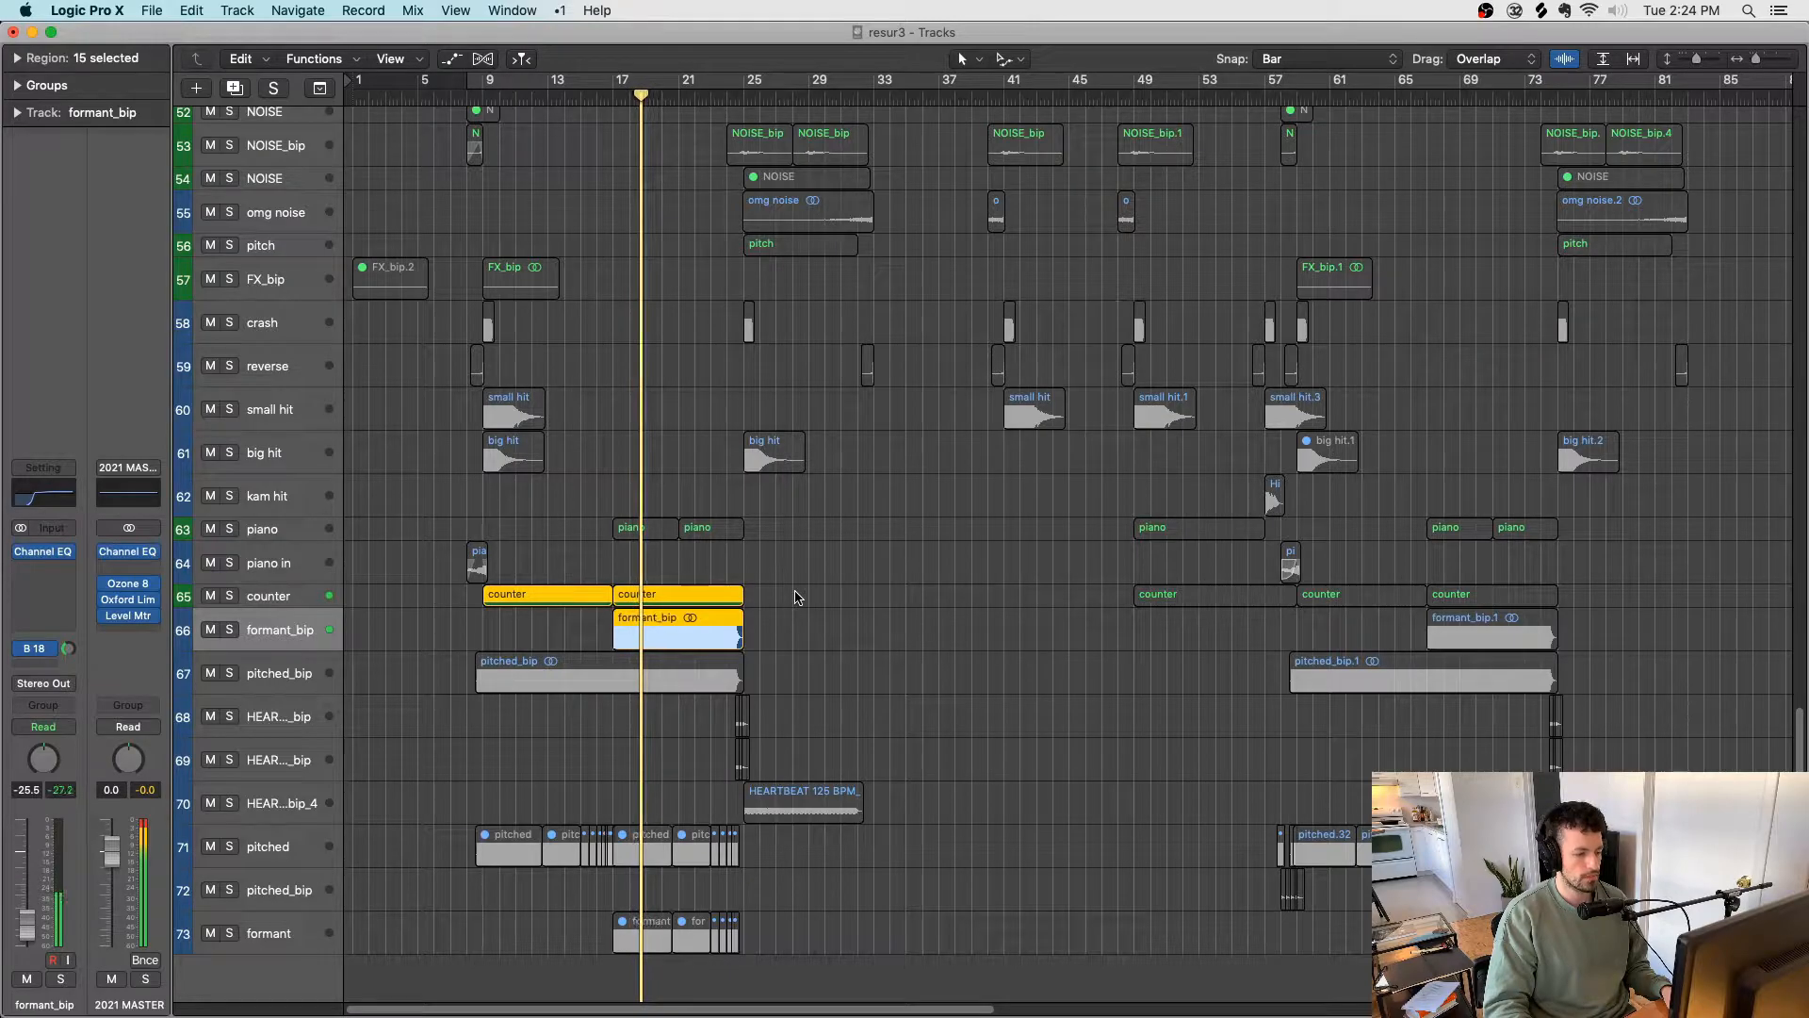
drag(804, 622, 725, 614)
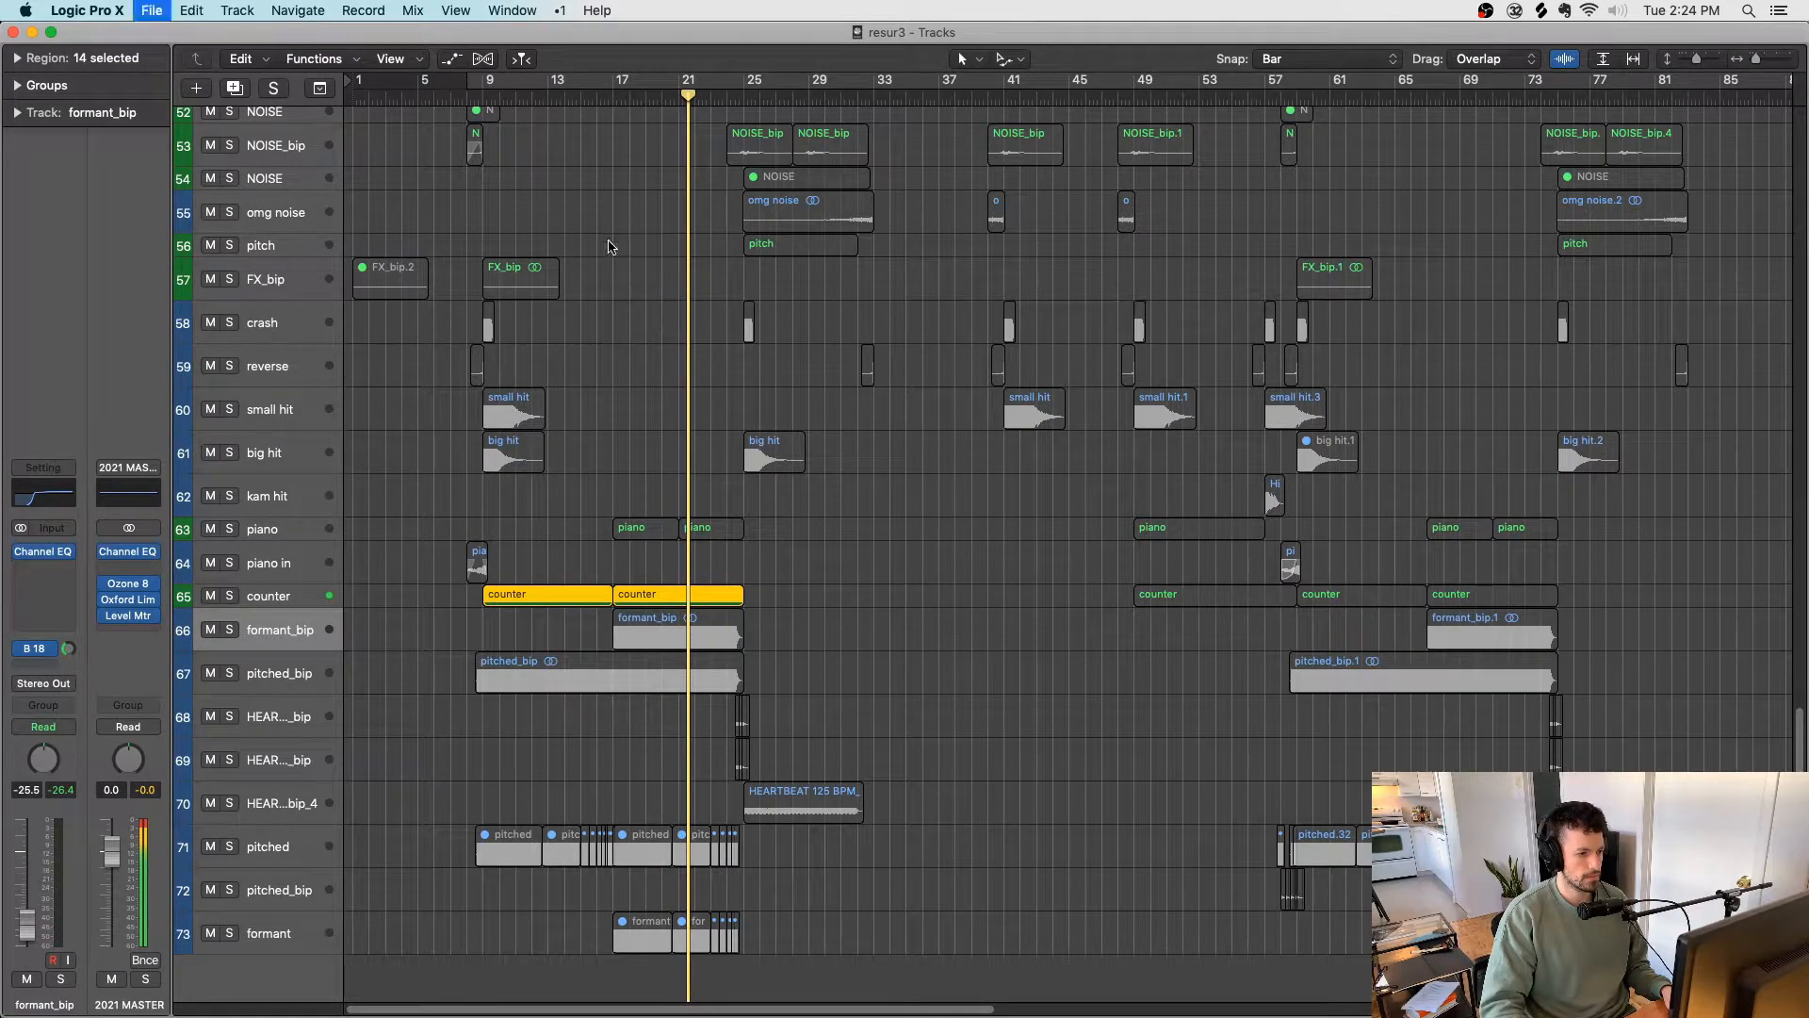
key(space)
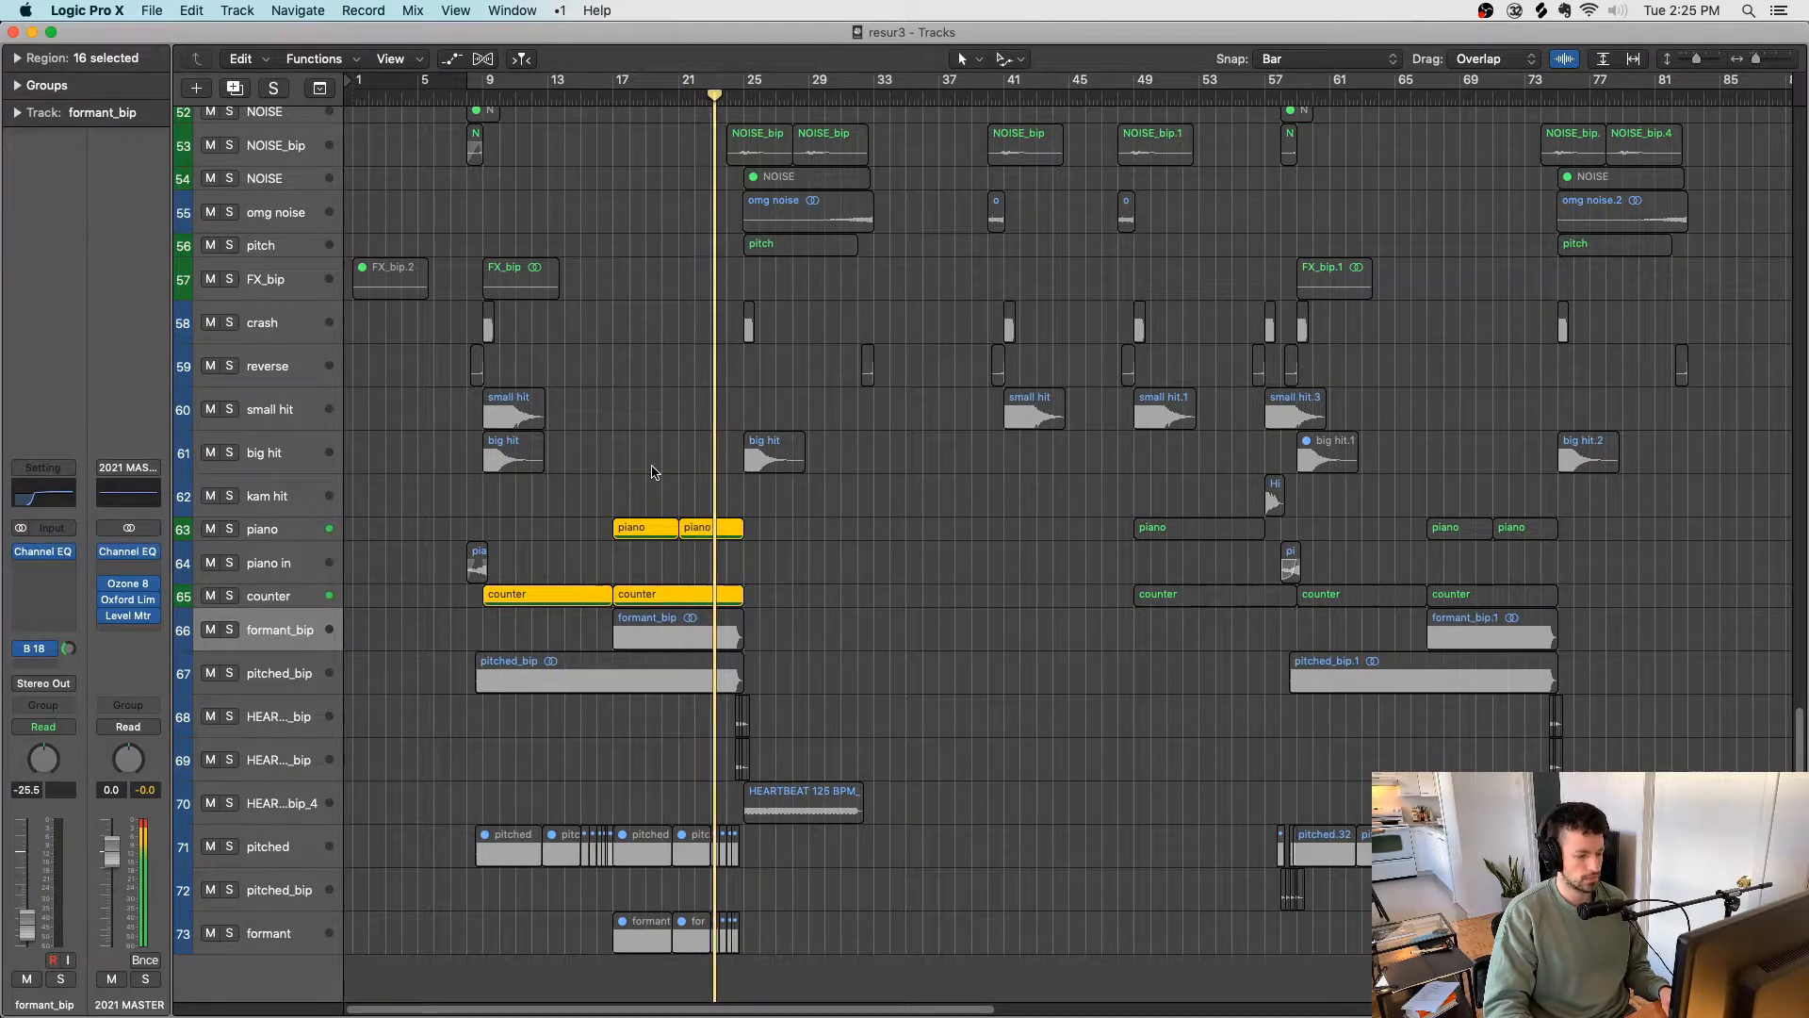
scroll(657, 471, up, 10)
scroll(657, 471, down, 5)
scroll(658, 474, up, 7)
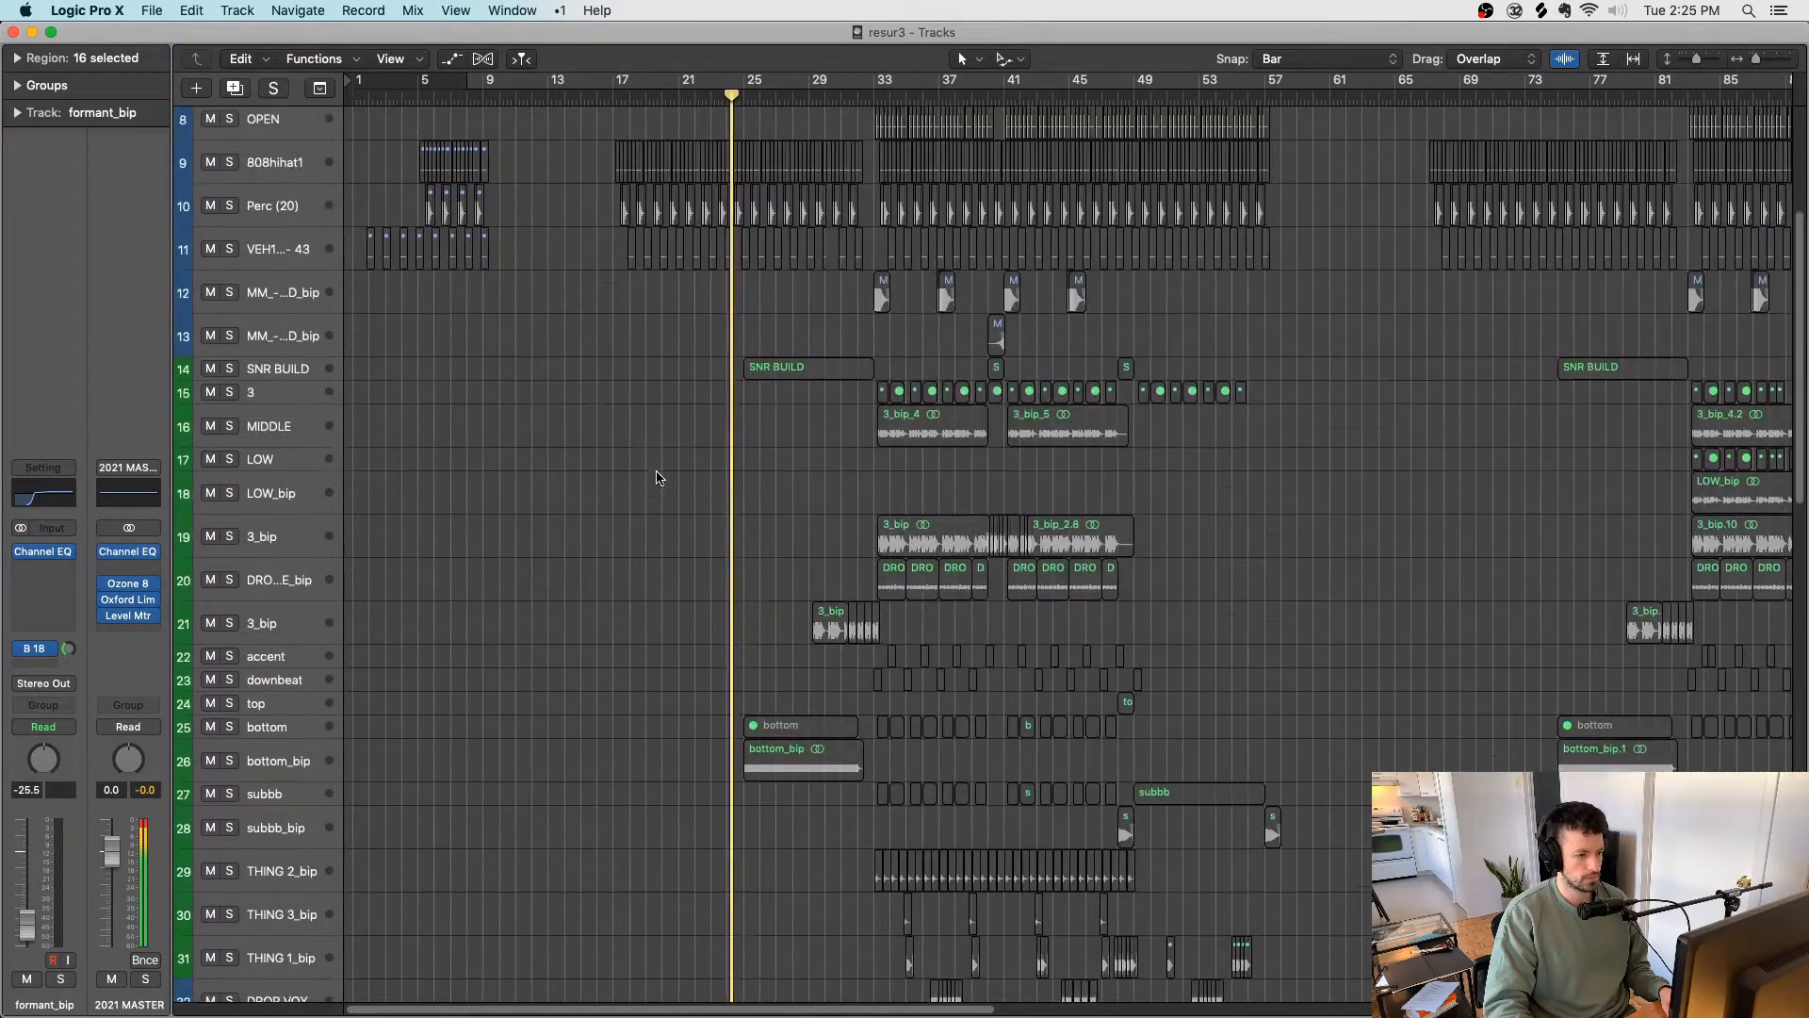
scroll(657, 477, down, 5)
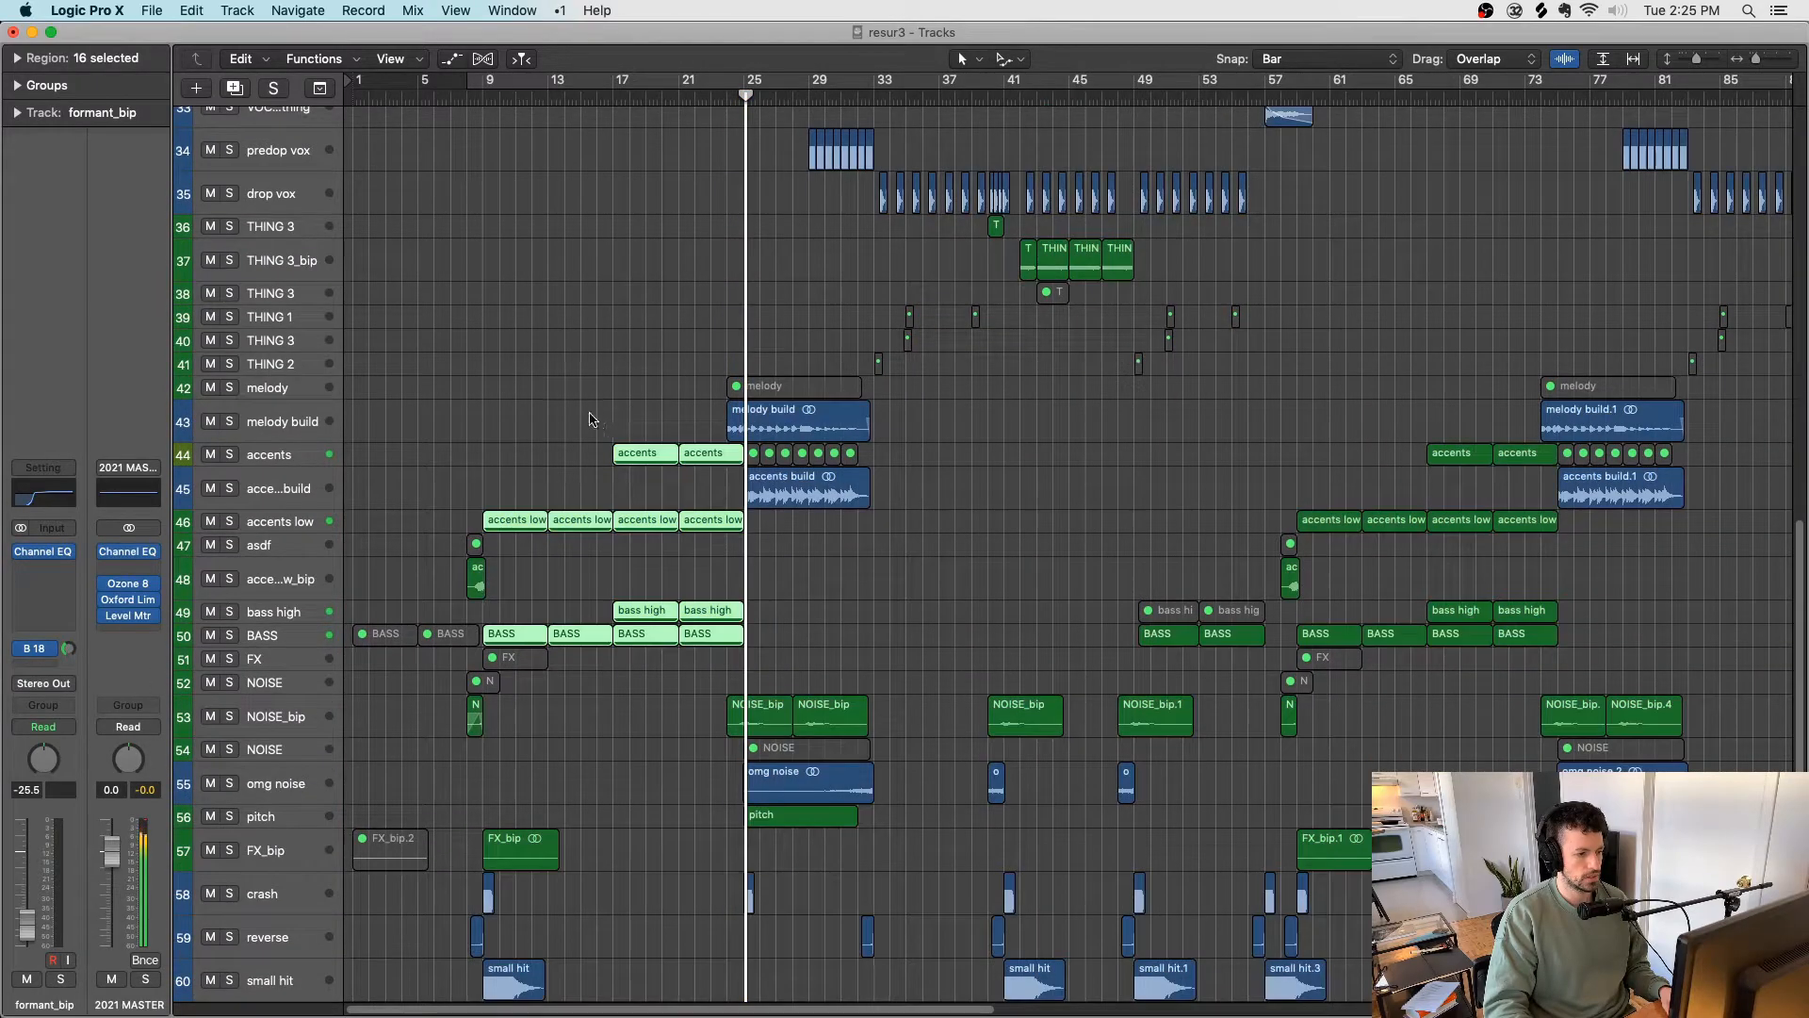
Step: Solo the two accents regions between bars 17 and 25 during playback and select the accents track
key(ctrl+s)
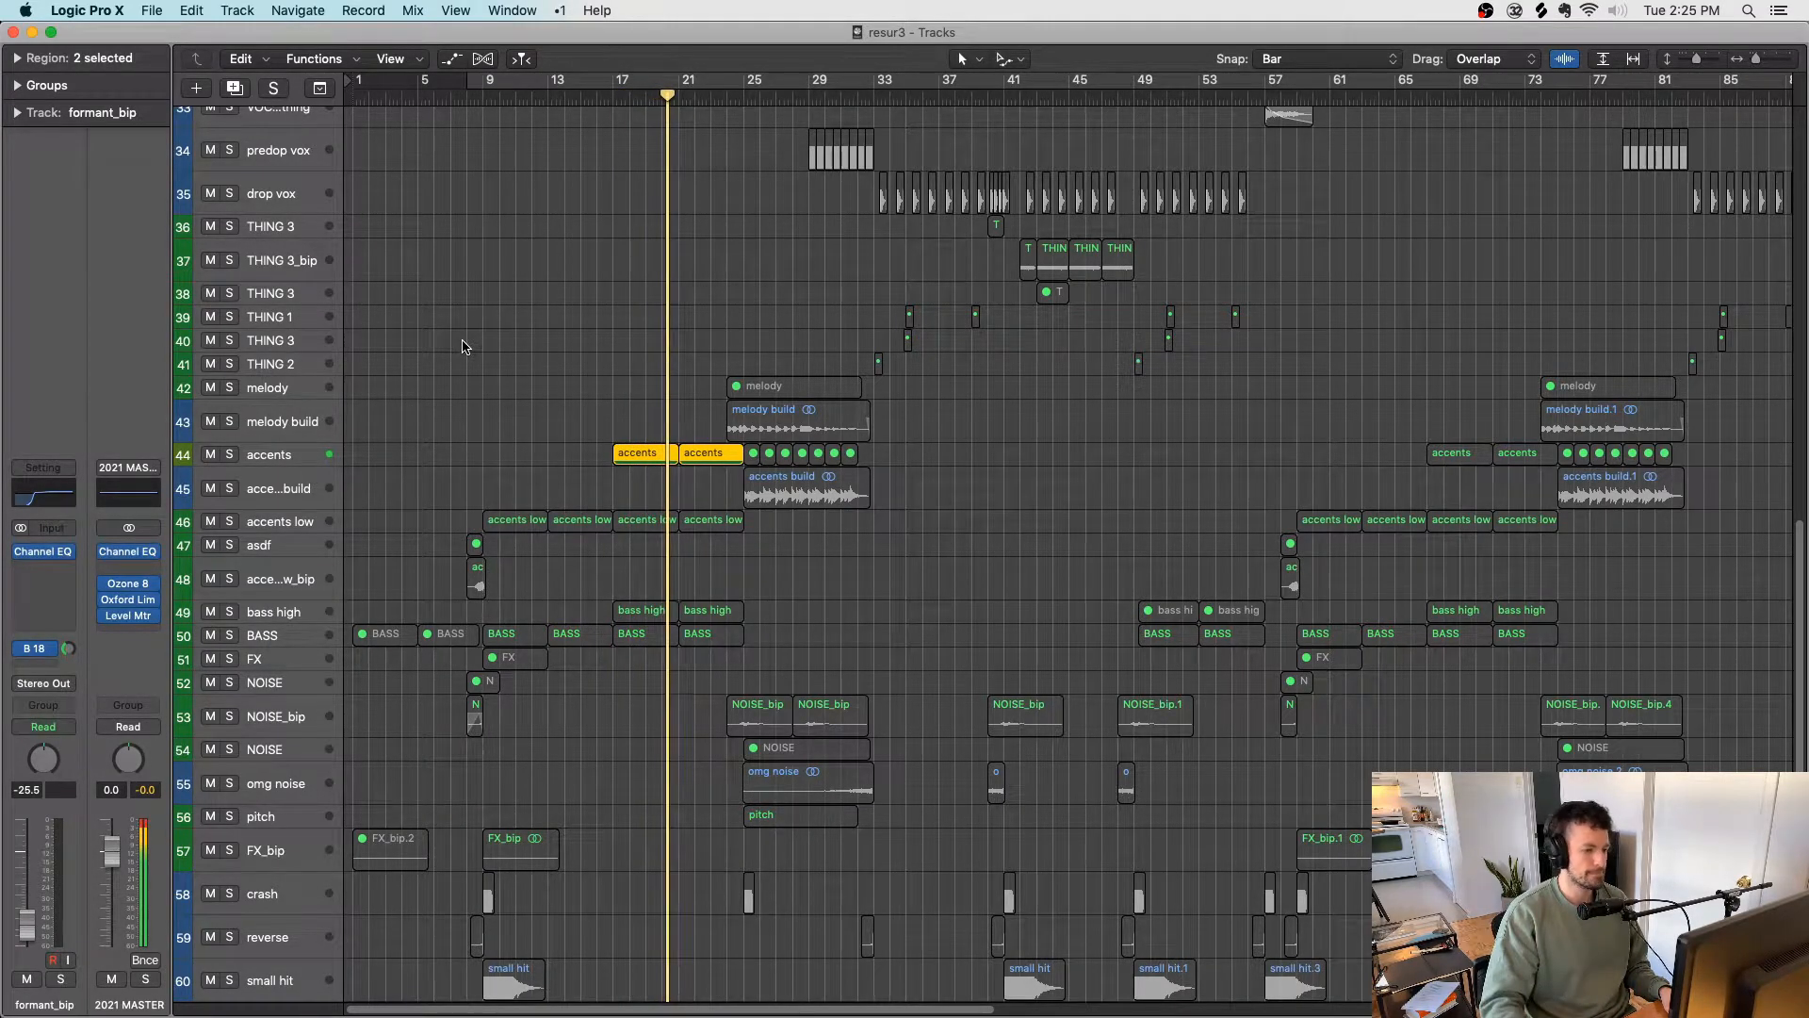
click(317, 454)
scroll(475, 444, down, 2)
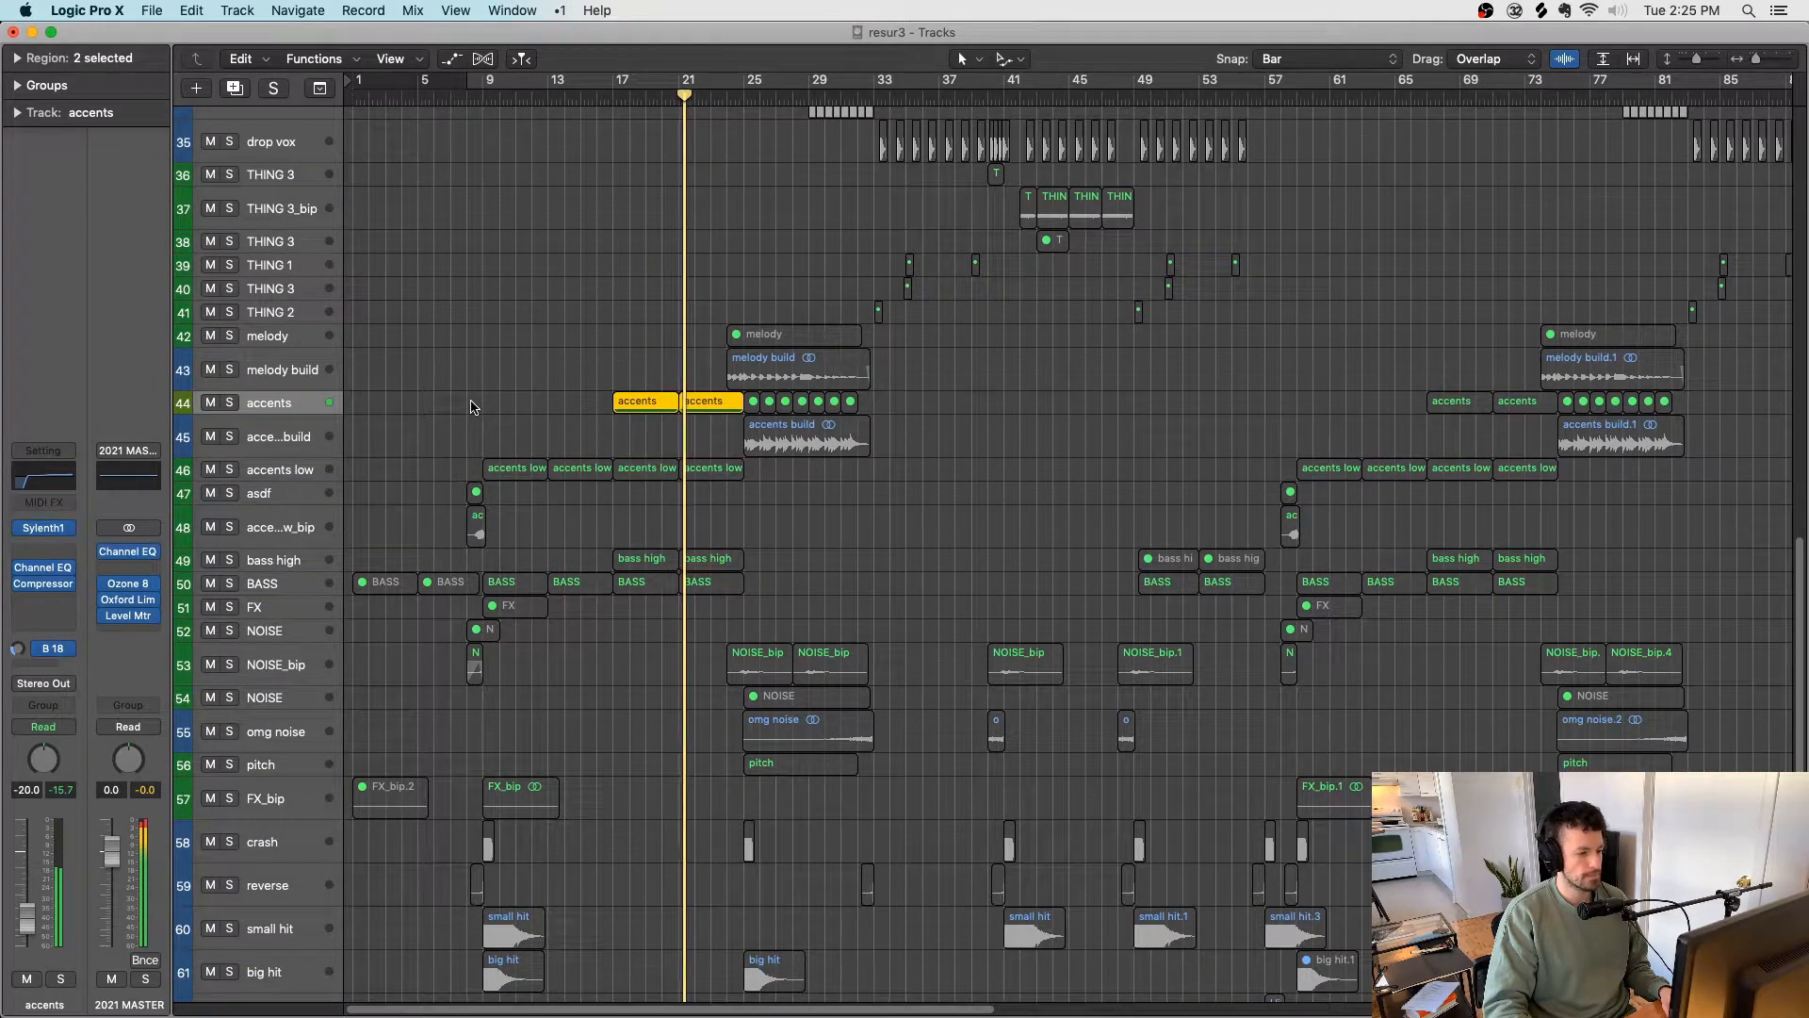
Step: Solo the last three accents low regions between bars 13 and 25 during playback, and turn the solo off
drag(807, 503, 448, 476)
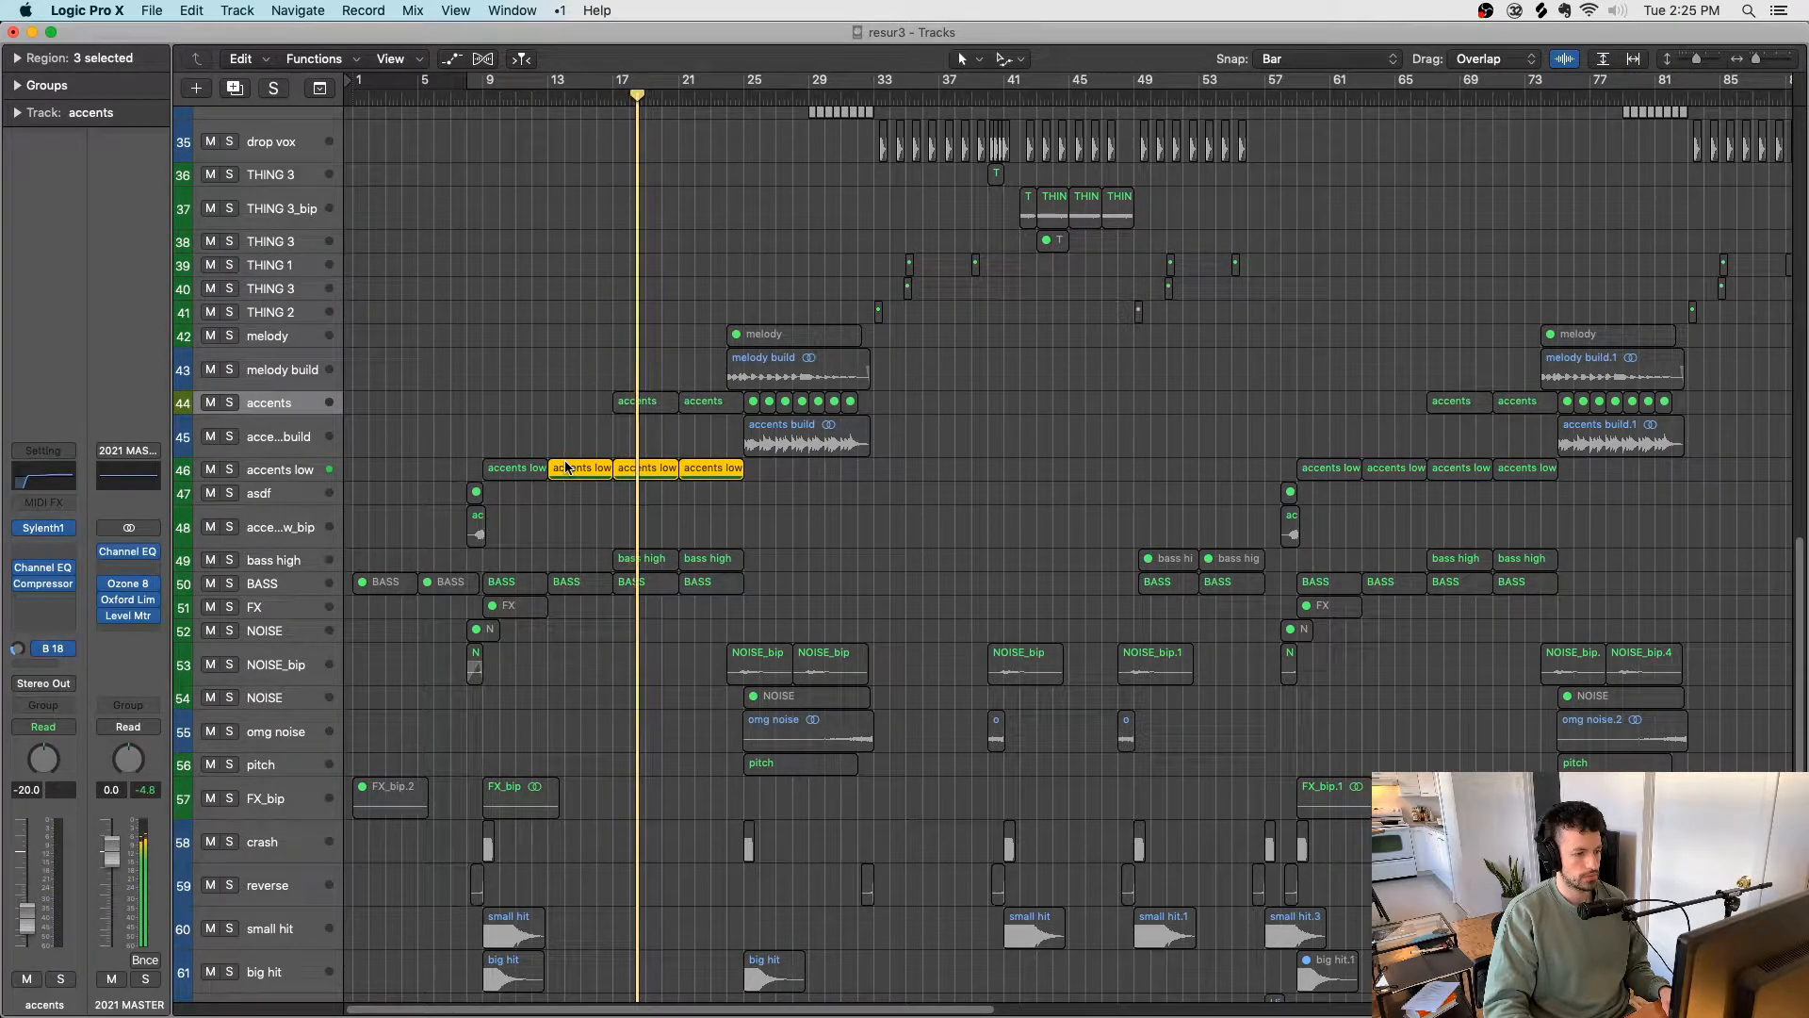
key(ctrl+s)
scroll(572, 499, down, 2)
click(571, 506)
Step: Play the mix from about bar 13 without solo and look through the lower tracks from accents to pitched_bip
scroll(571, 506, down, 5)
key(space)
scroll(571, 506, up, 2)
click(553, 94)
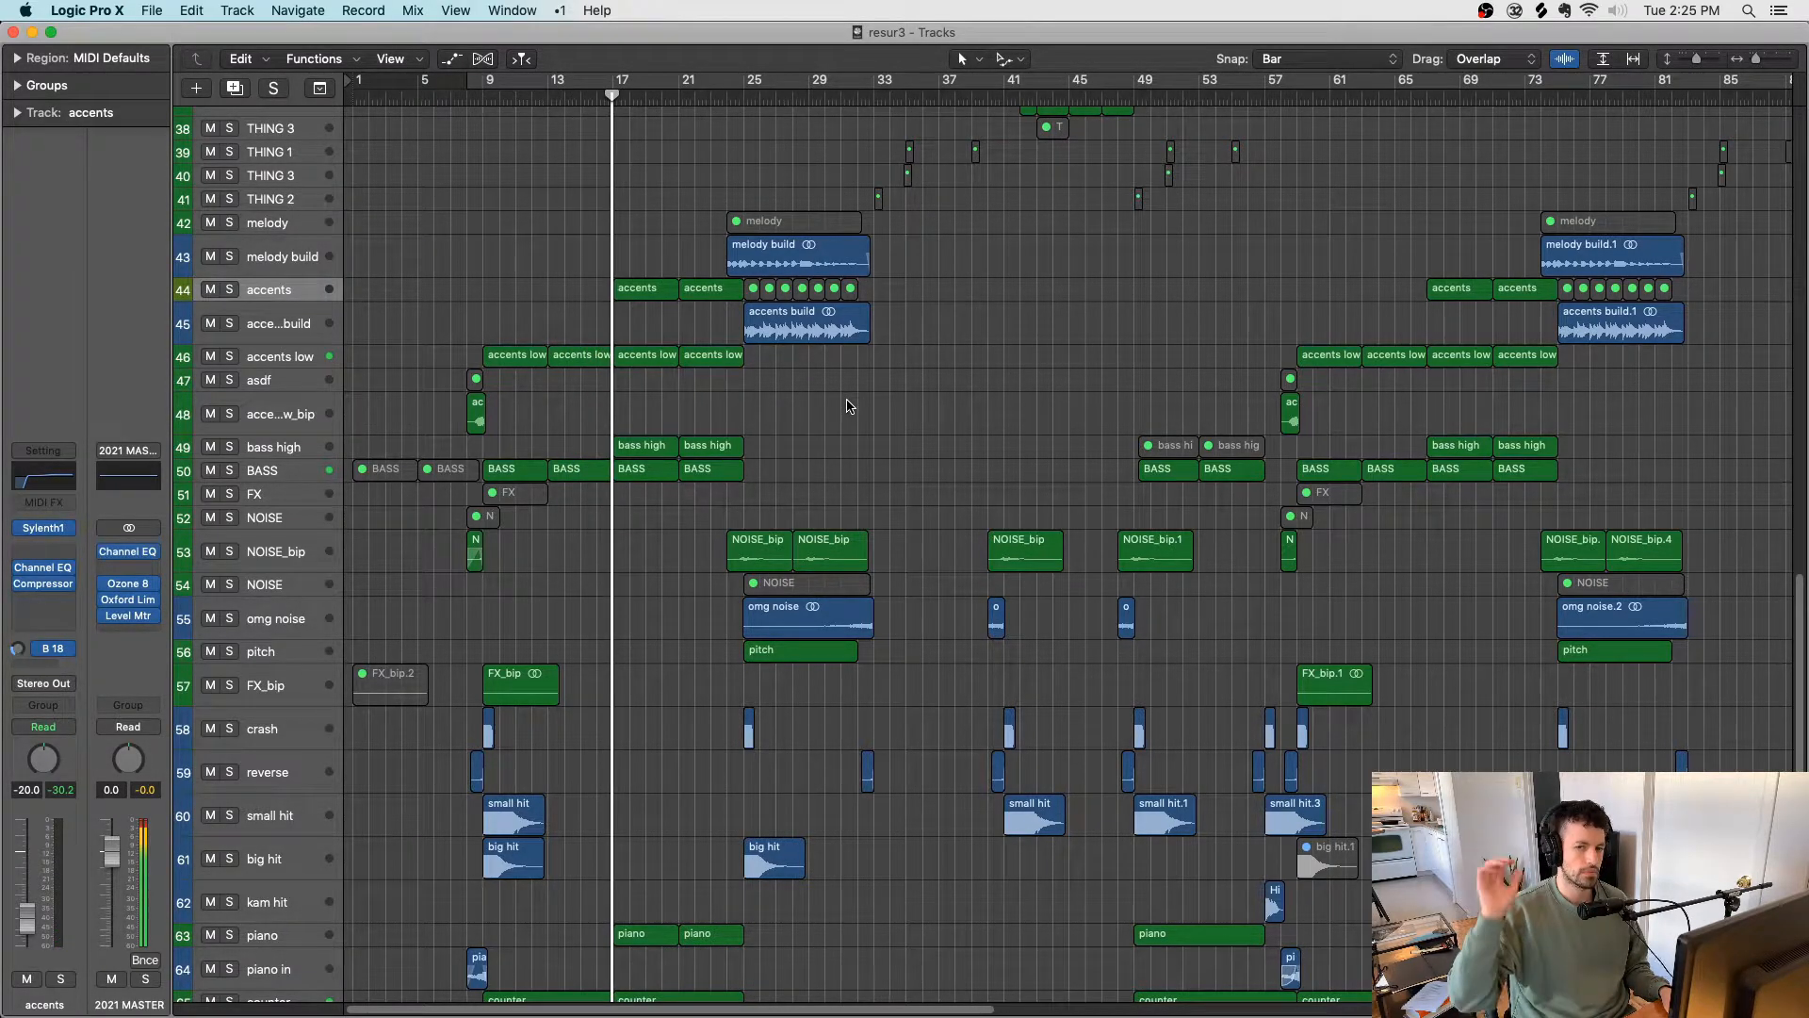
scroll(849, 407, down, 5)
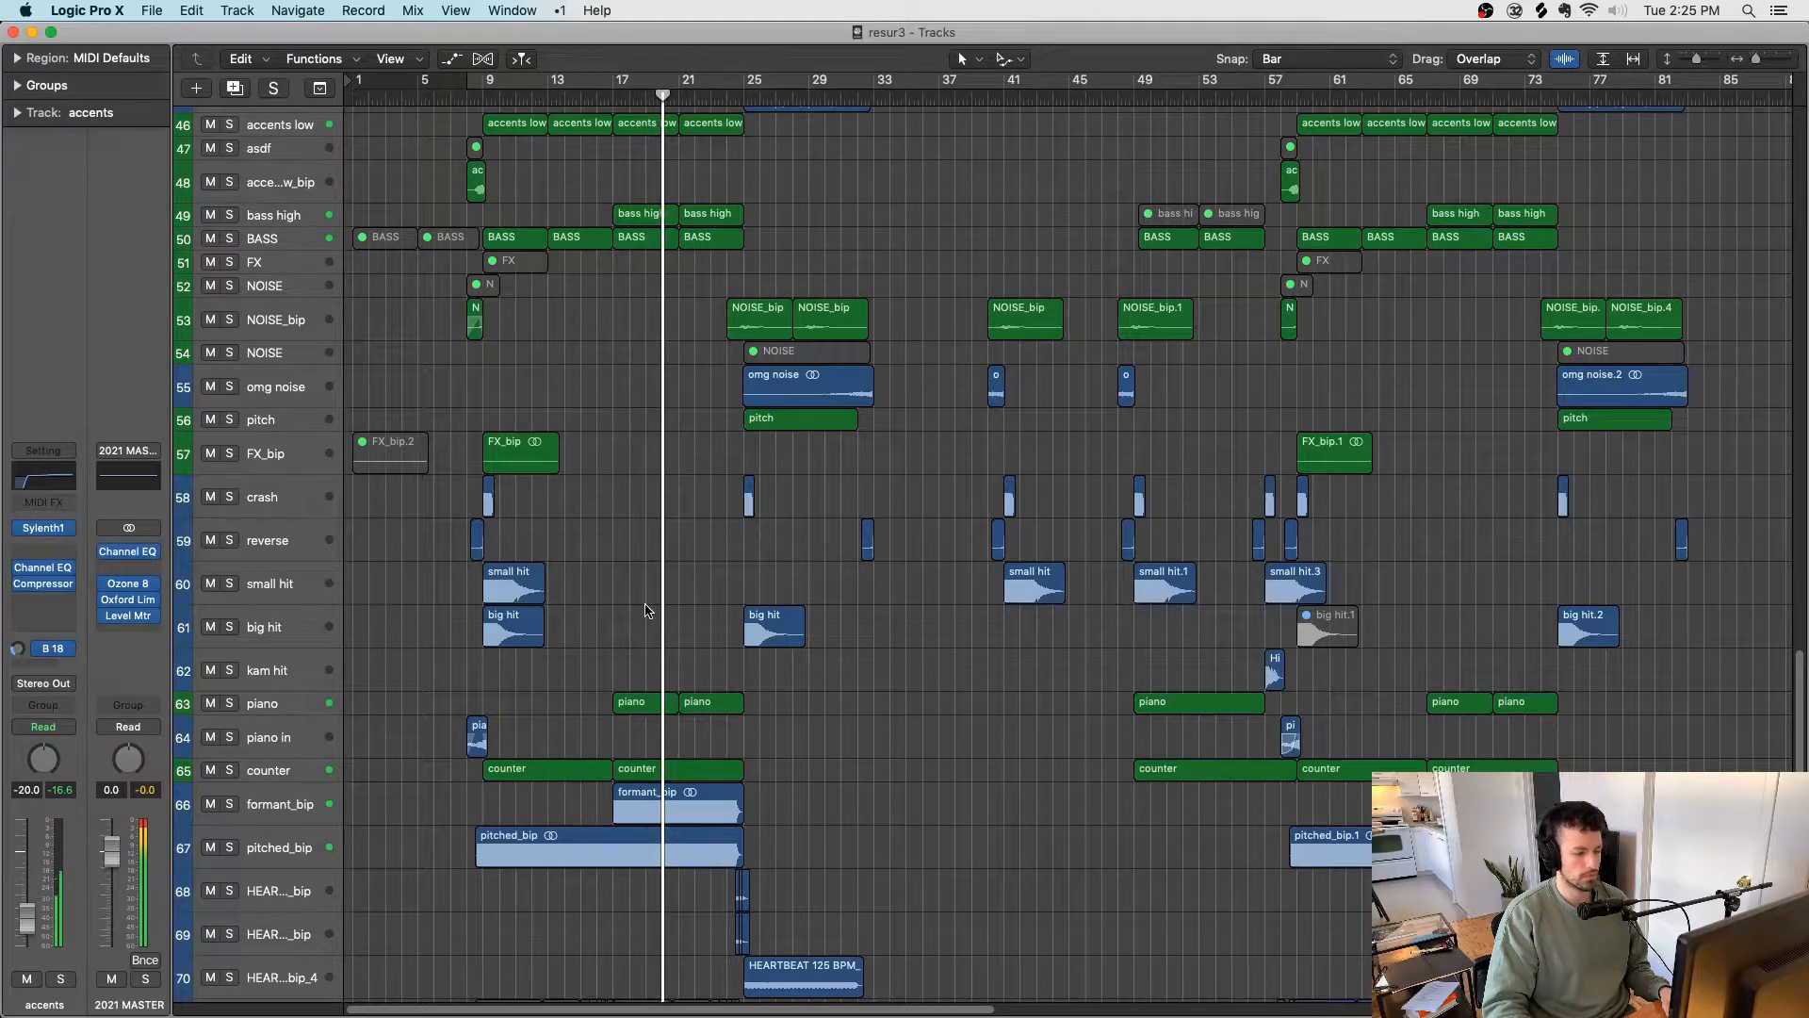
scroll(646, 611, down, 1)
scroll(646, 611, down, 1)
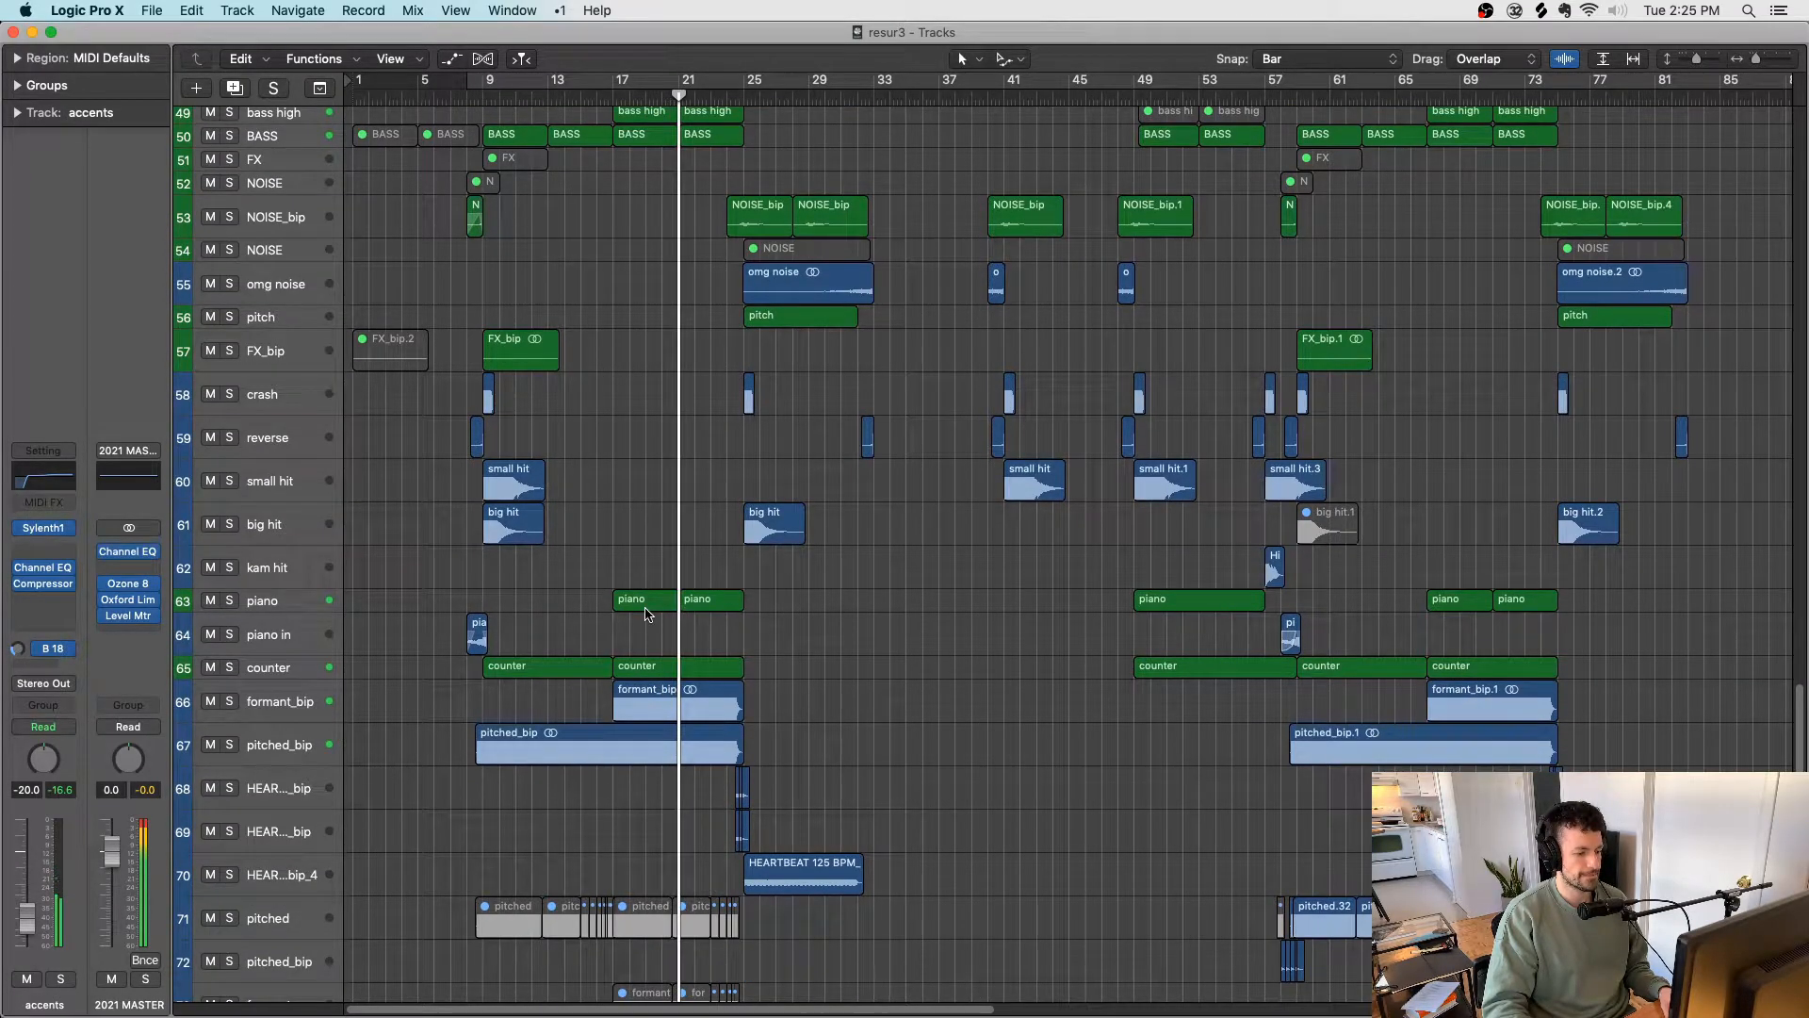
scroll(607, 589, up, 5)
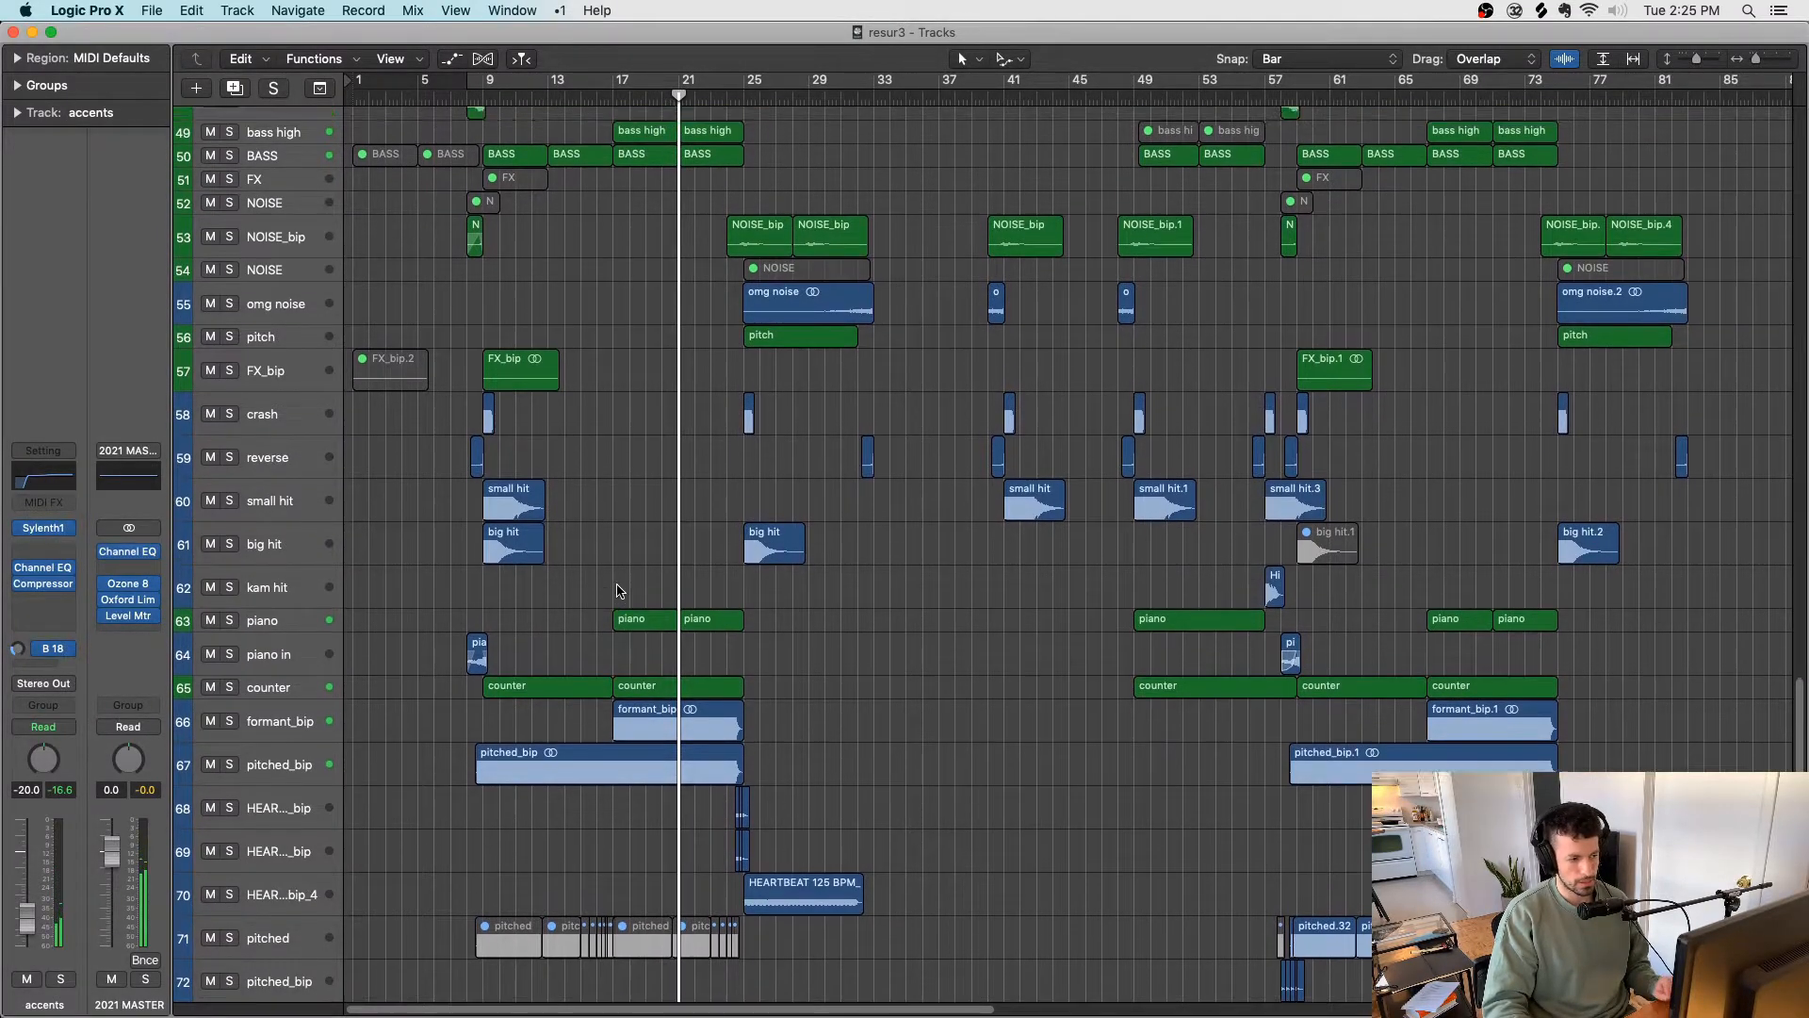
scroll(775, 534, down, 5)
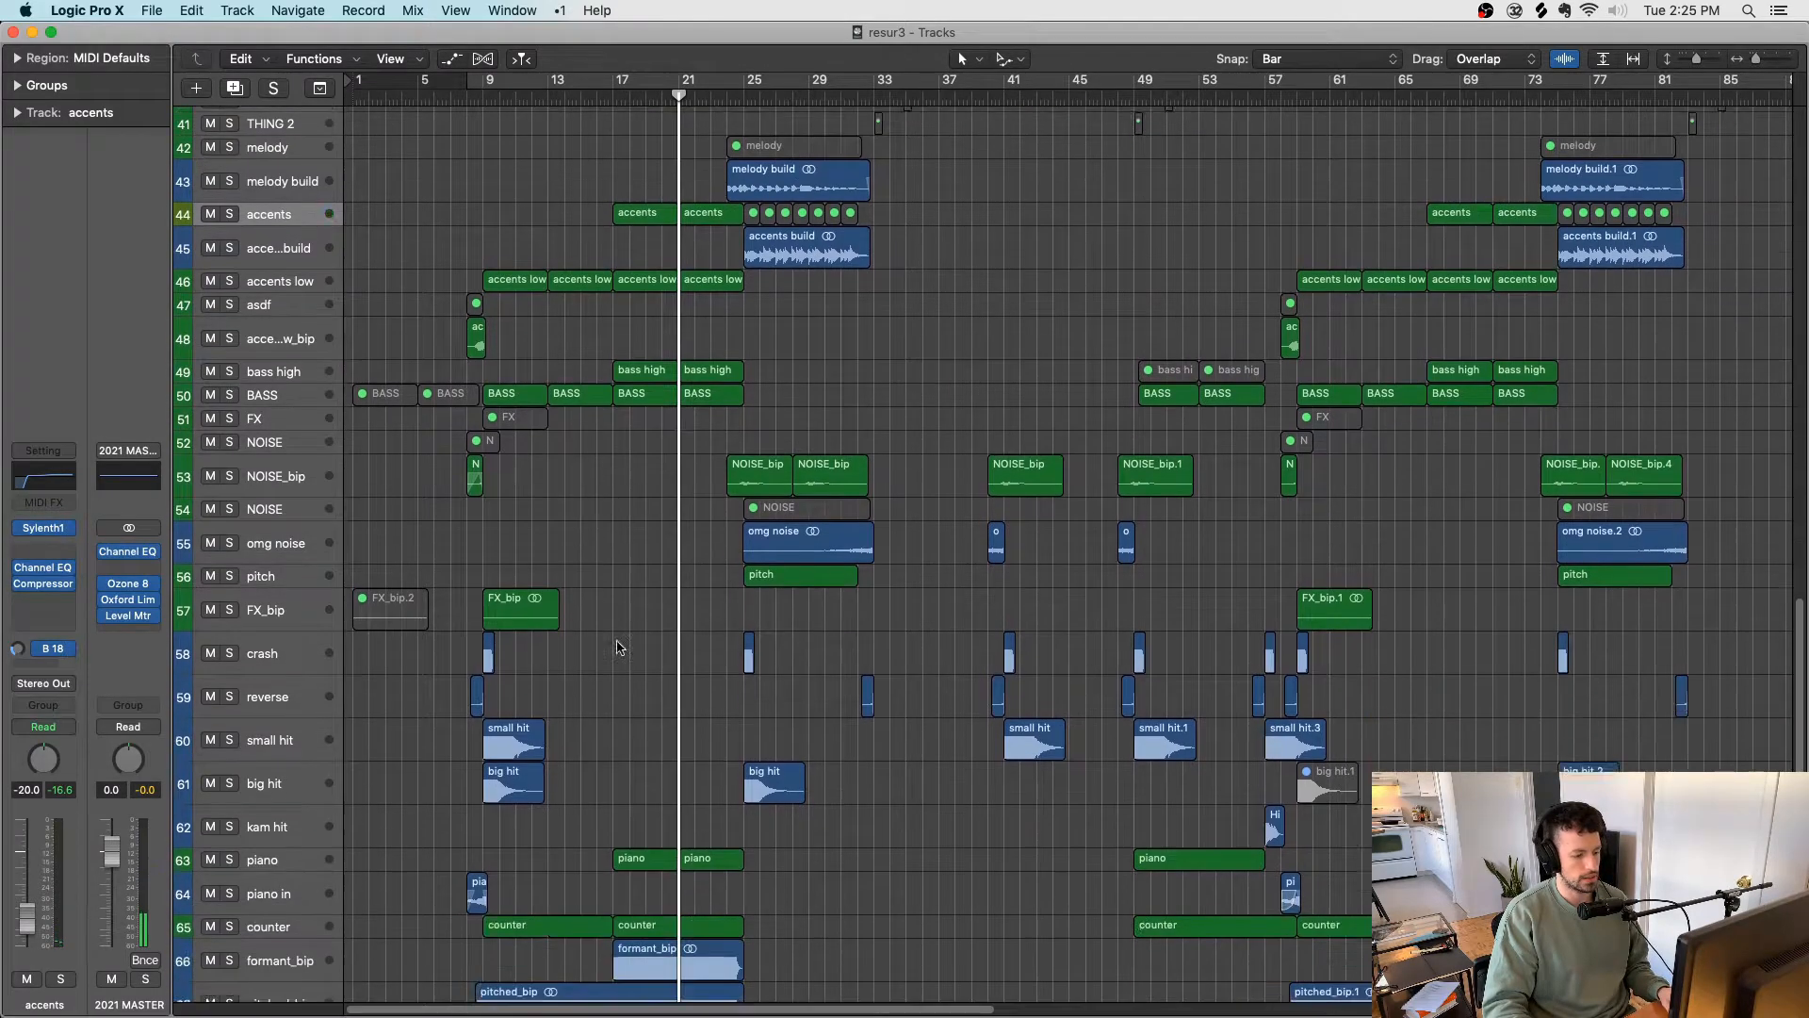
Step: Solo the two piano regions on track 63 between bars 17 and 25 and play them from bar 17
key(super+s)
key(ctrl+s)
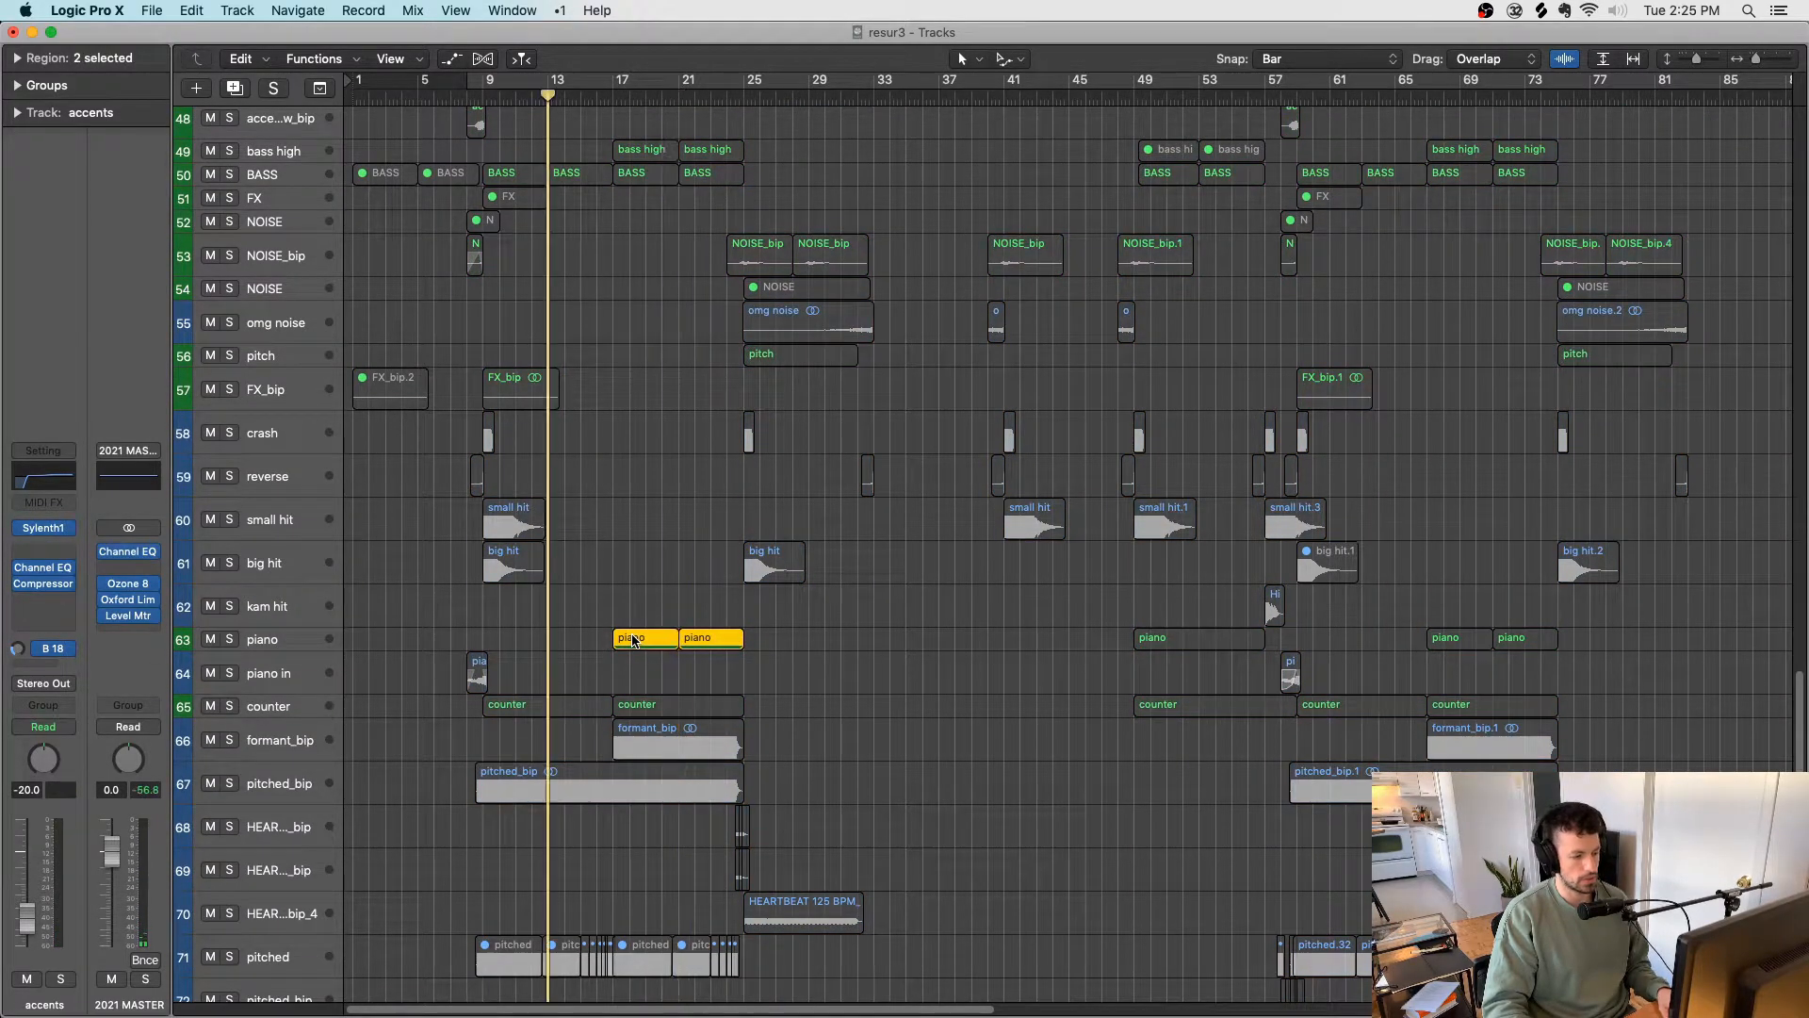
click(614, 95)
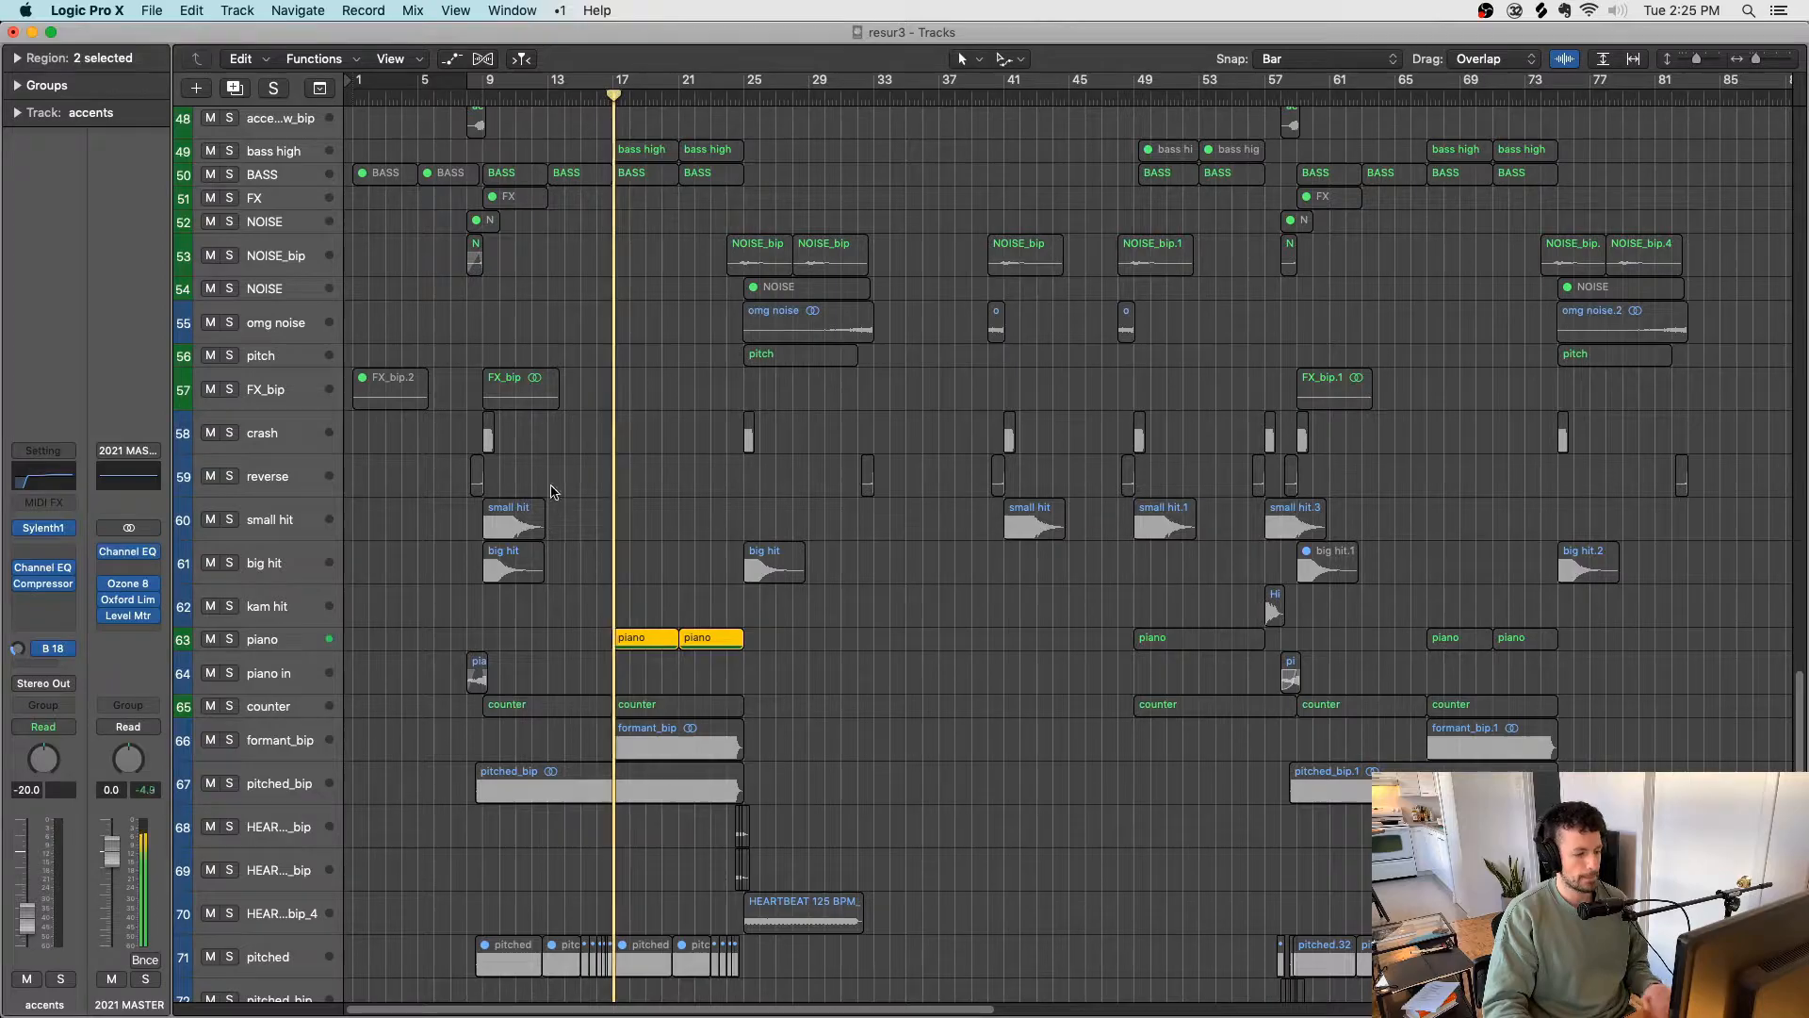
Step: Examine the notes of the two piano regions in the Piano Roll during playback, close the editor and turn off the solo
double_click(700, 646)
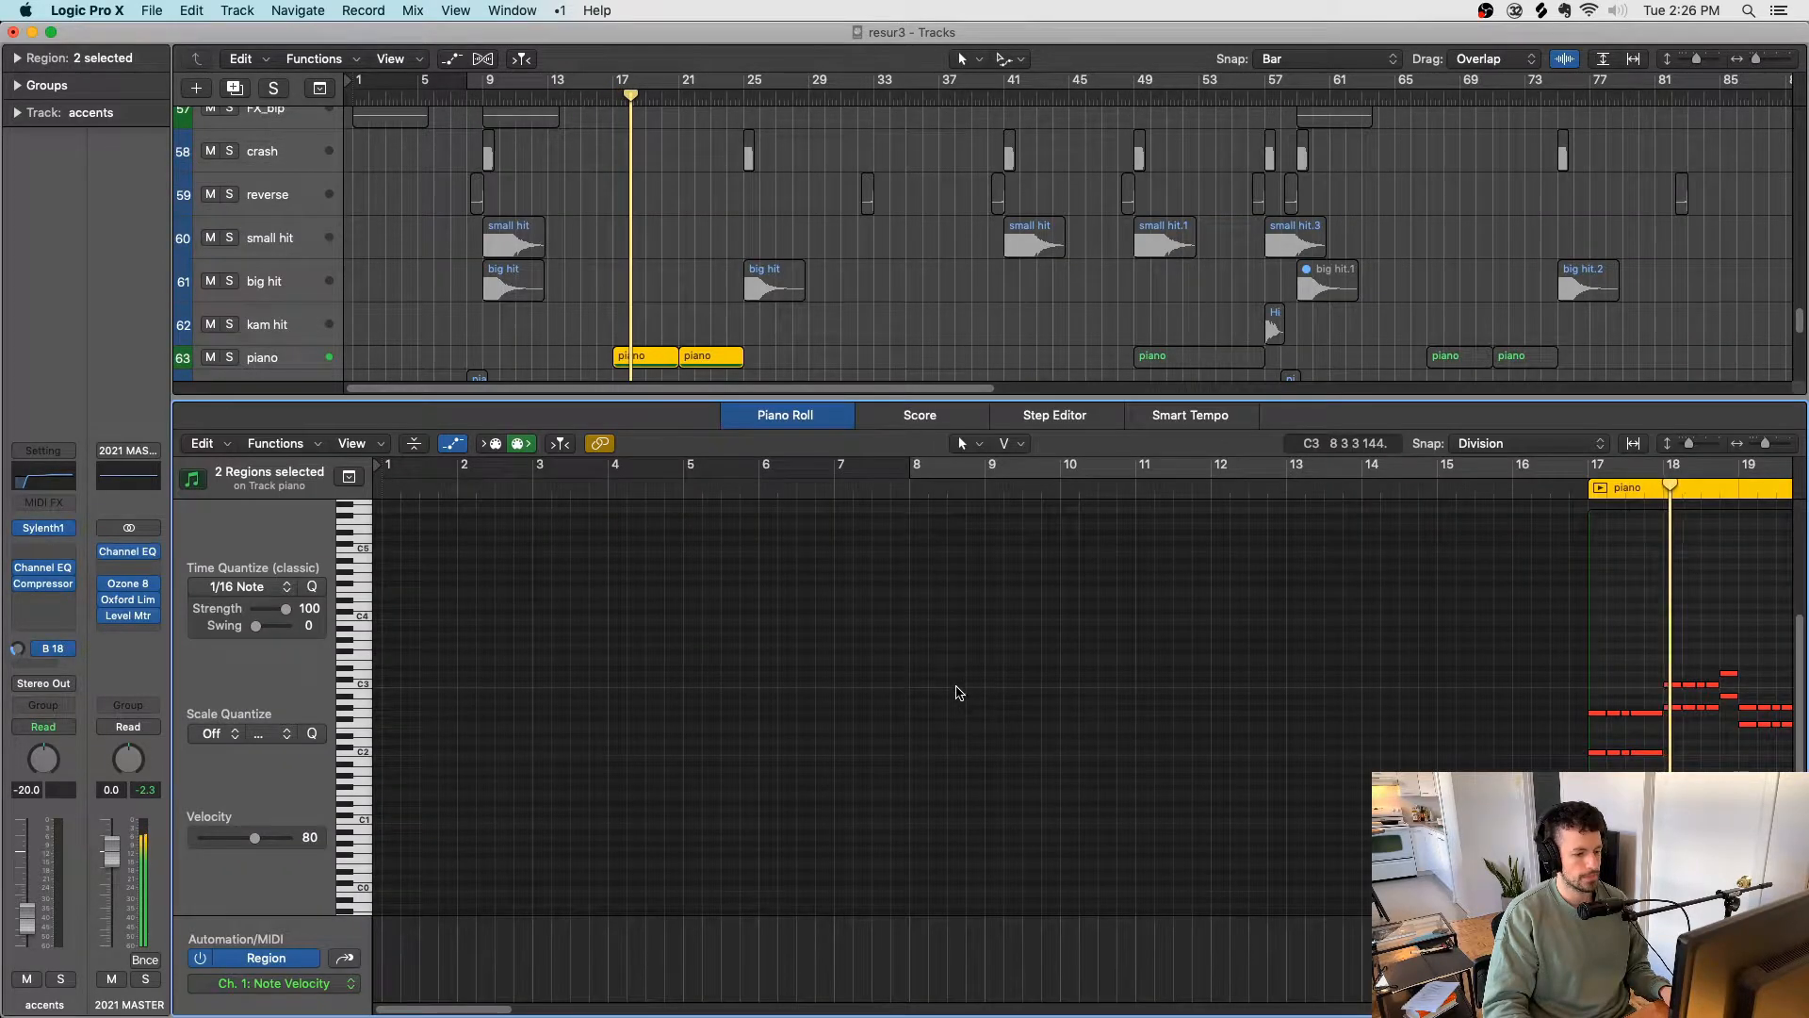
scroll(955, 693, right, 1)
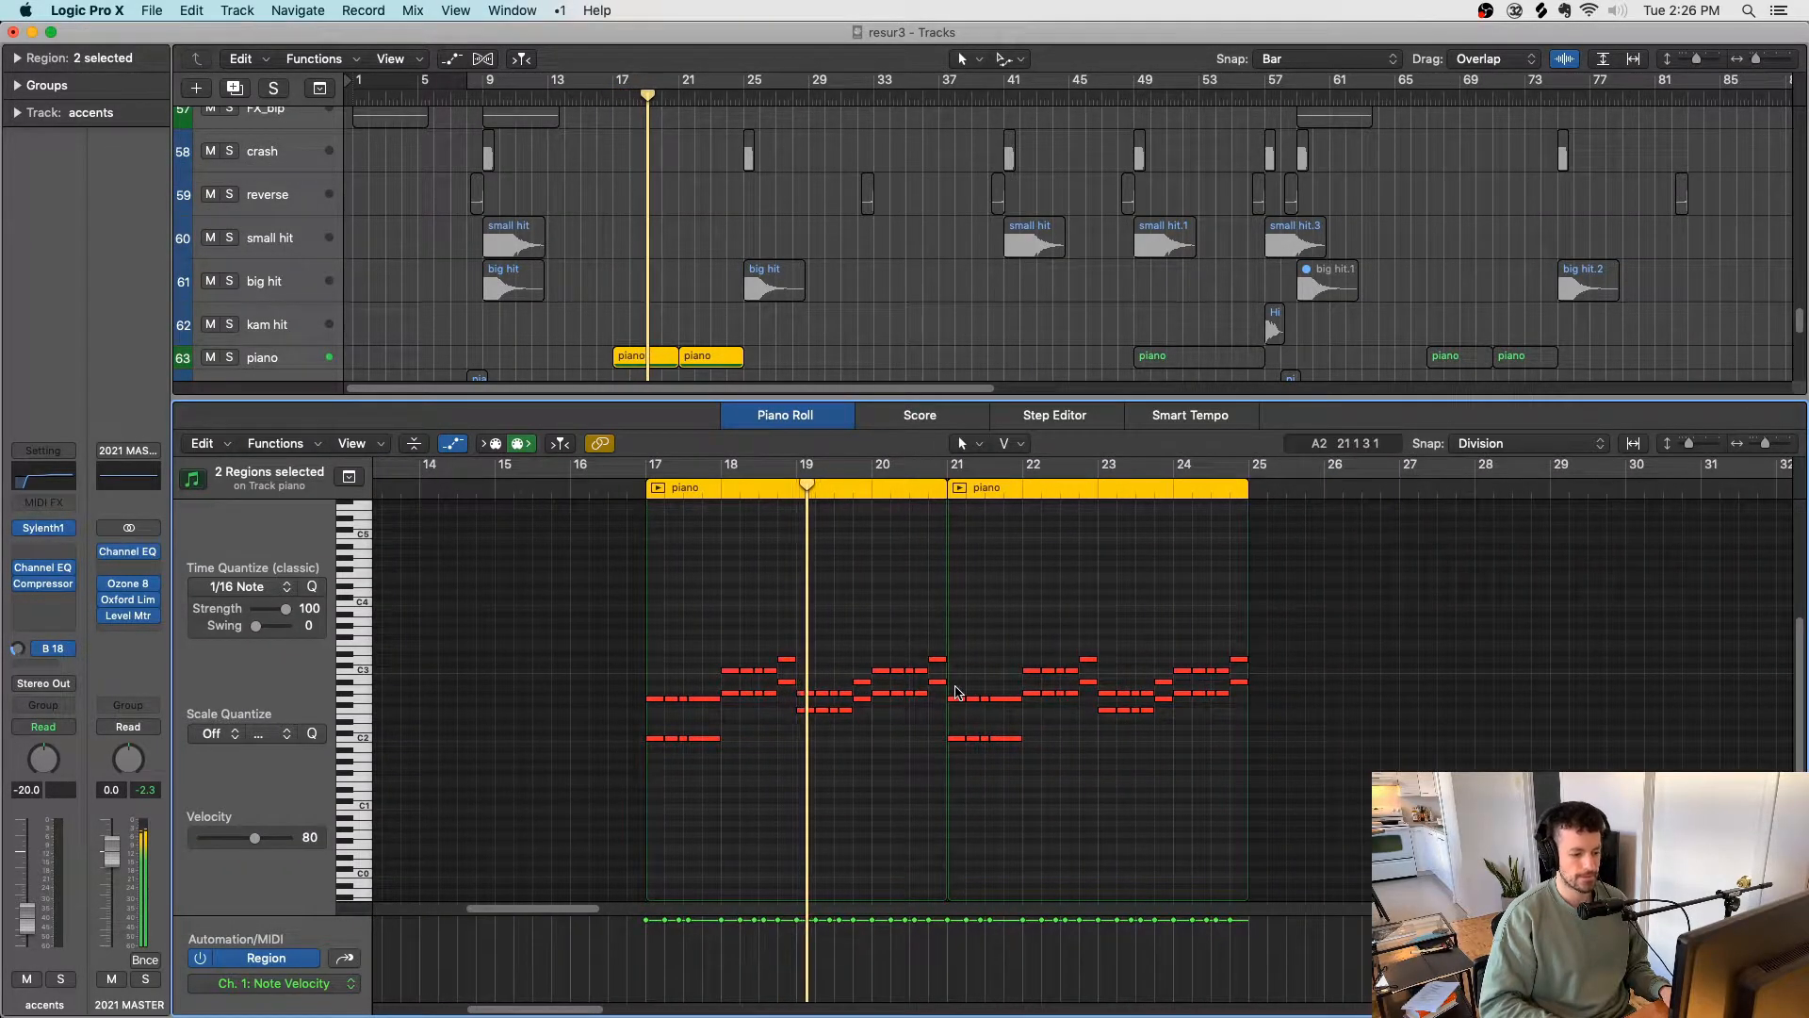
key(super+Right)
key(super+Right)
scroll(954, 694, right, 10)
key(super+Left)
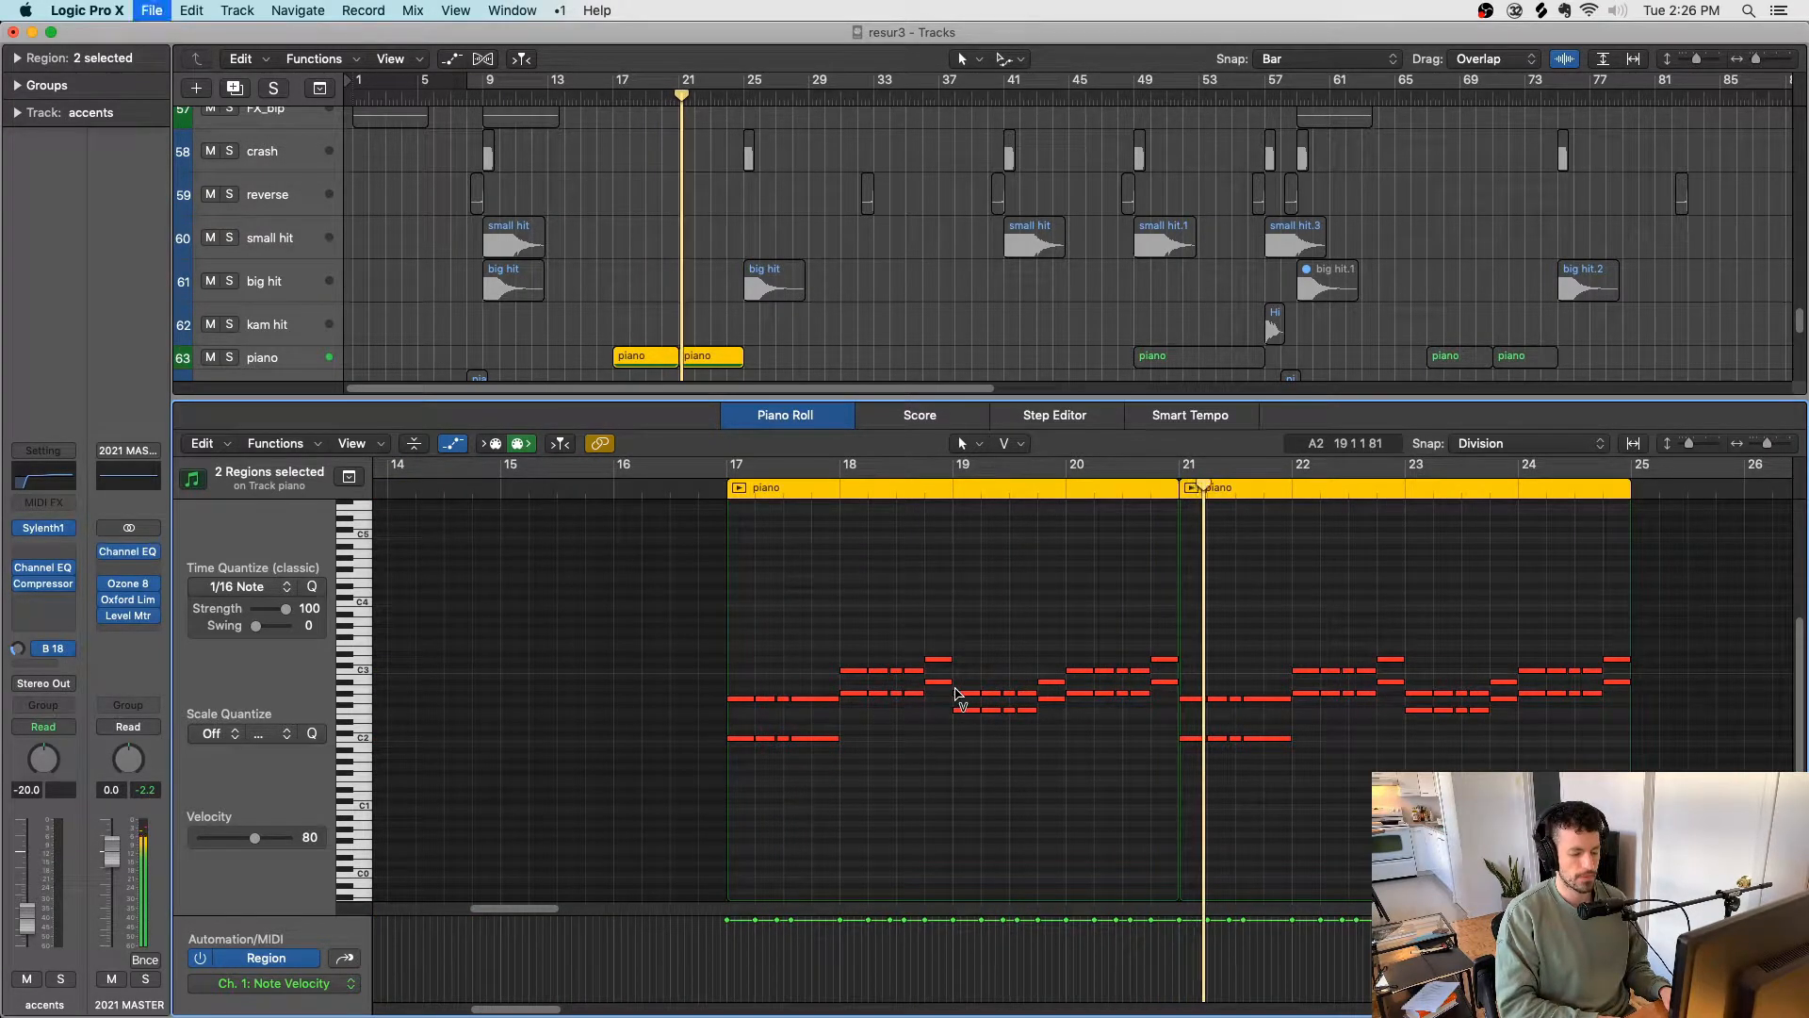
scroll(955, 692, right, 2)
scroll(955, 692, right, 8)
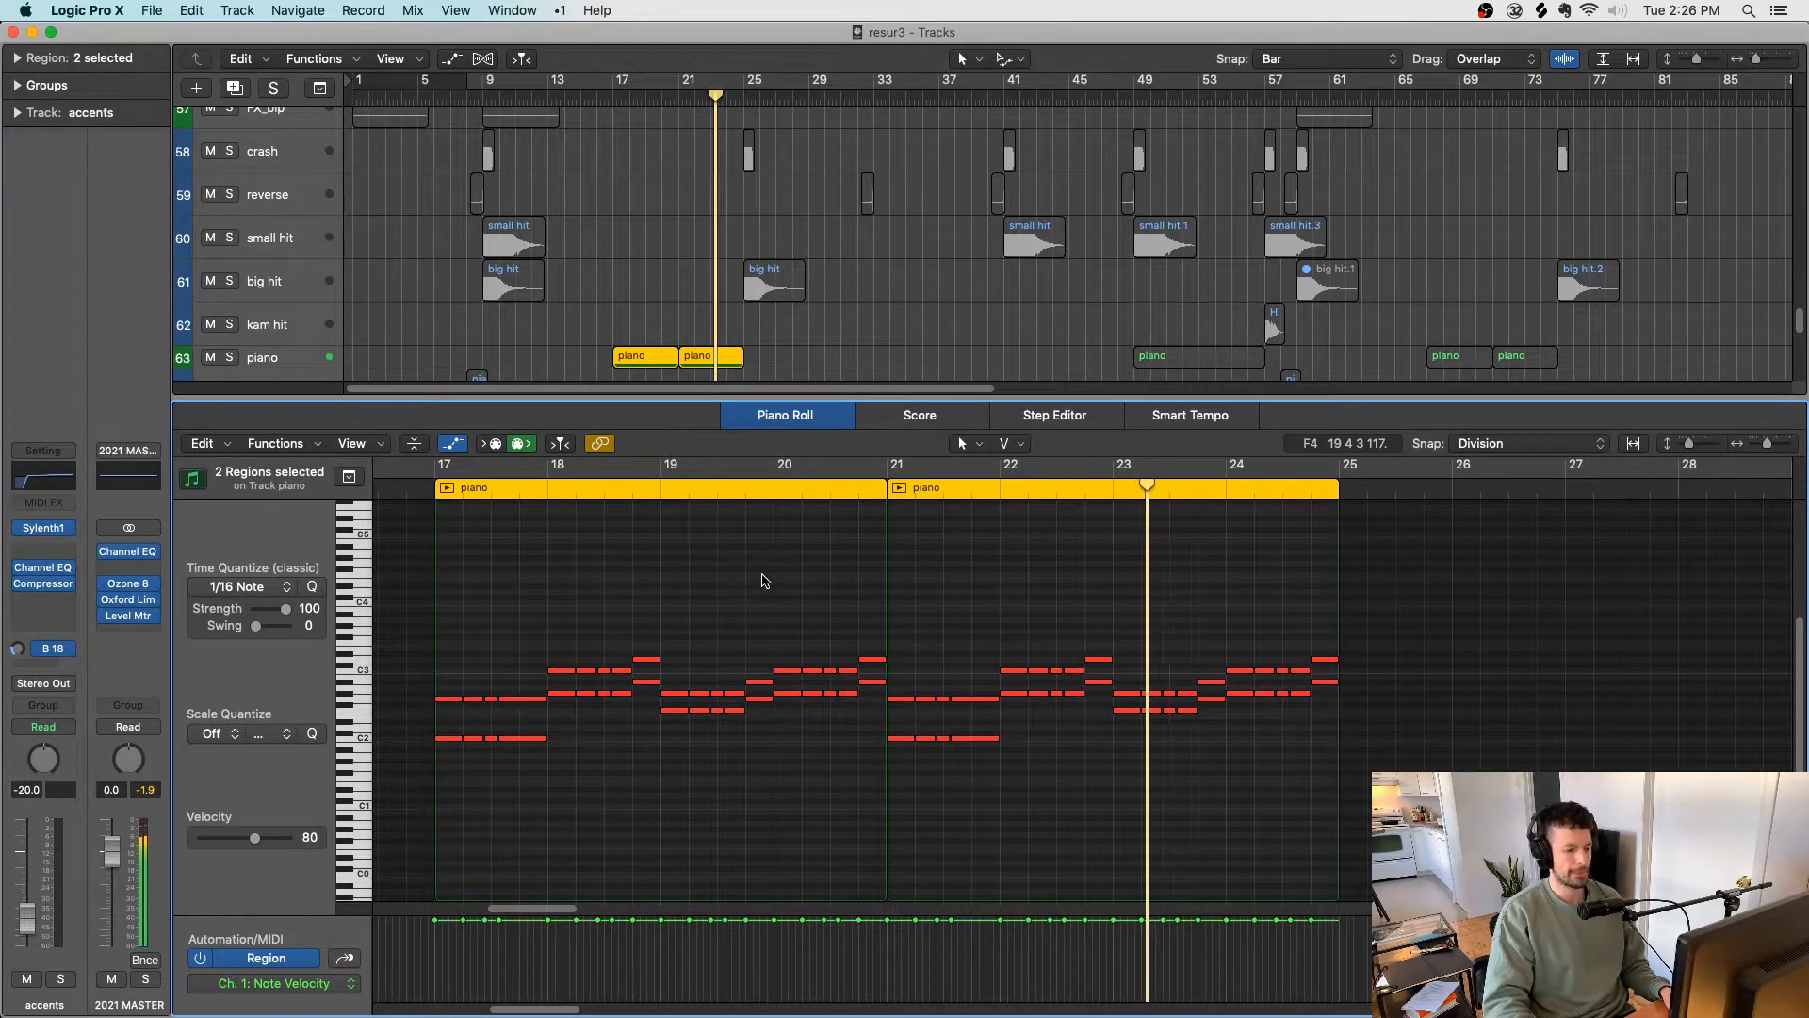
scroll(748, 589, left, 1)
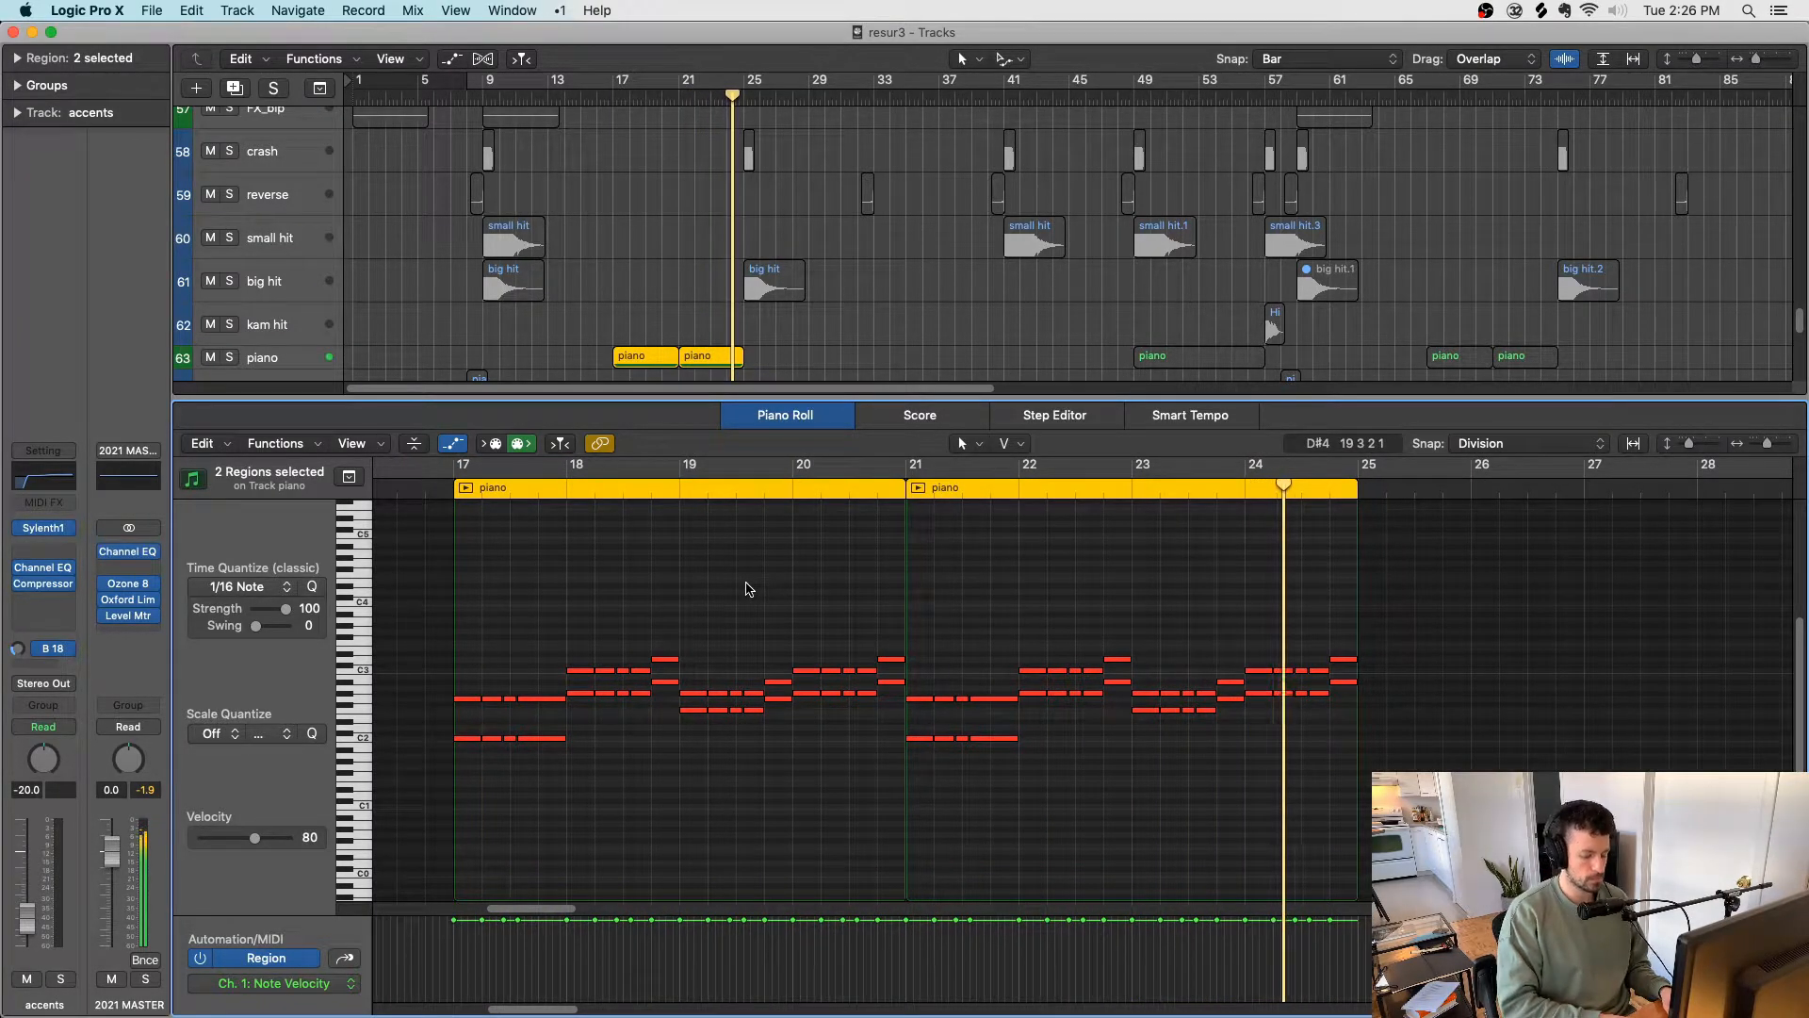
key(p)
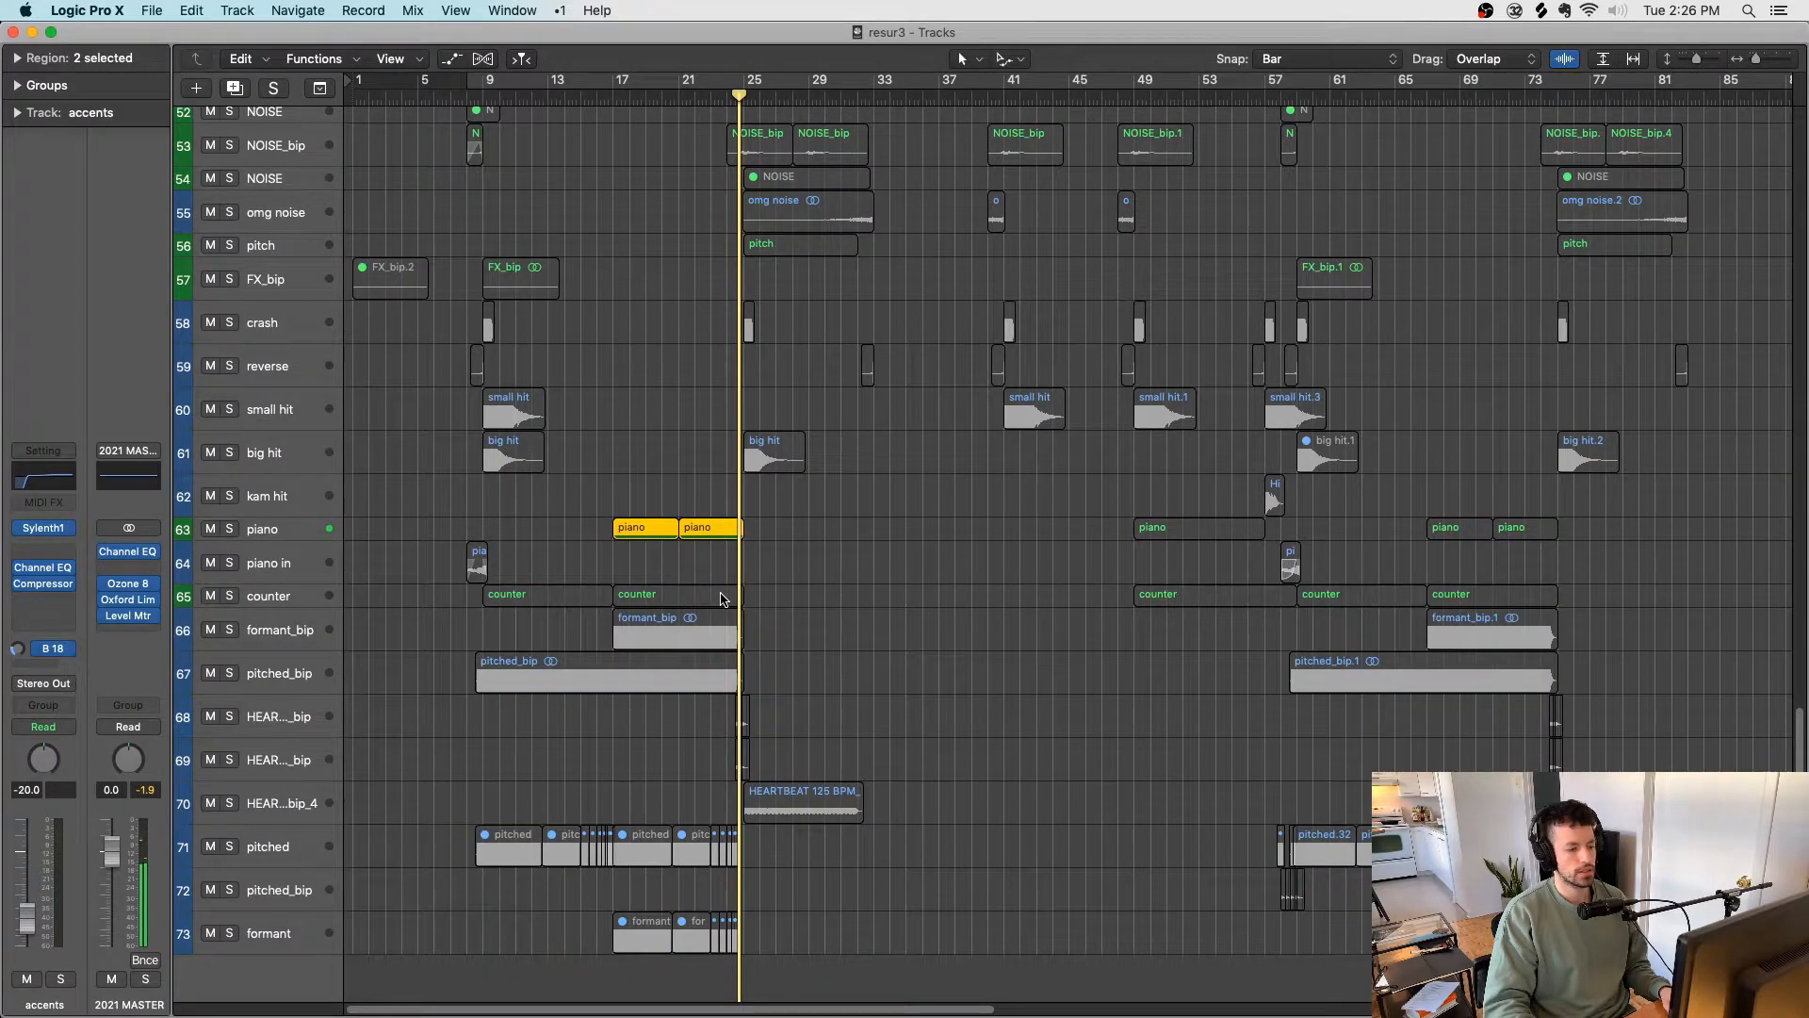
key(ctrl+s)
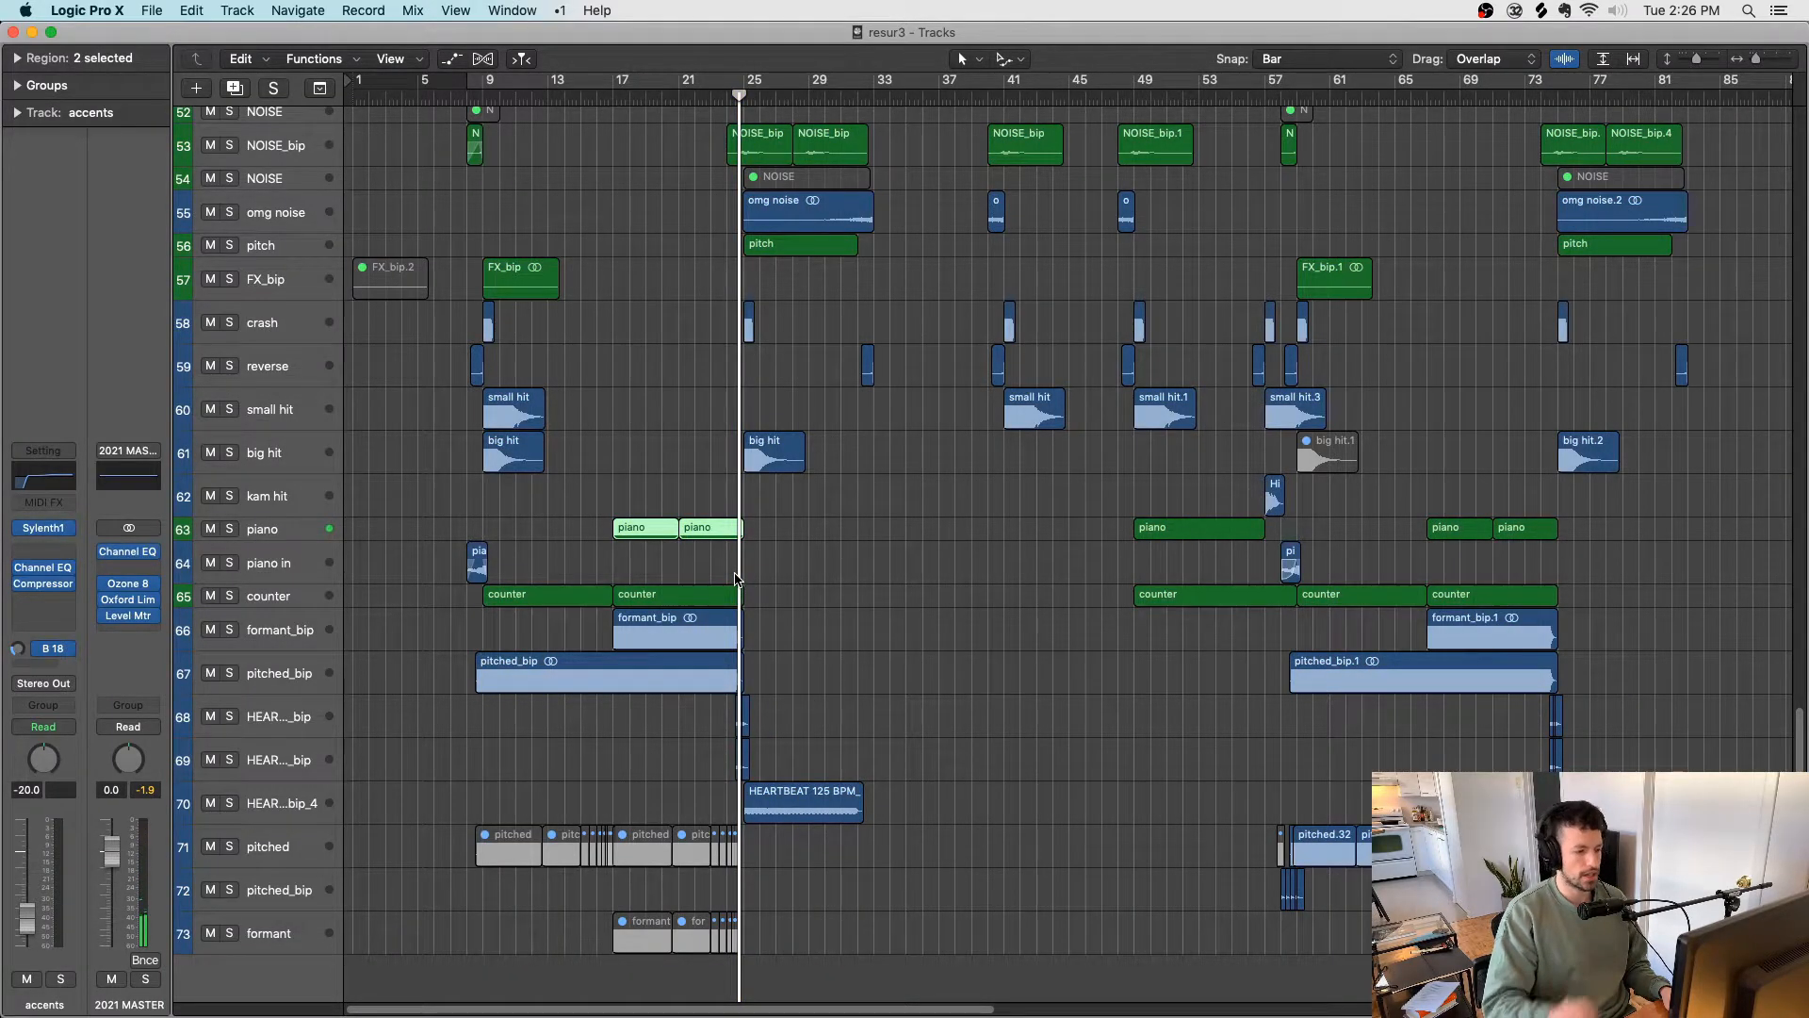
Step: Play the verse without solo from bar 17 and mute the MUTE SC track
scroll(736, 577, up, 20)
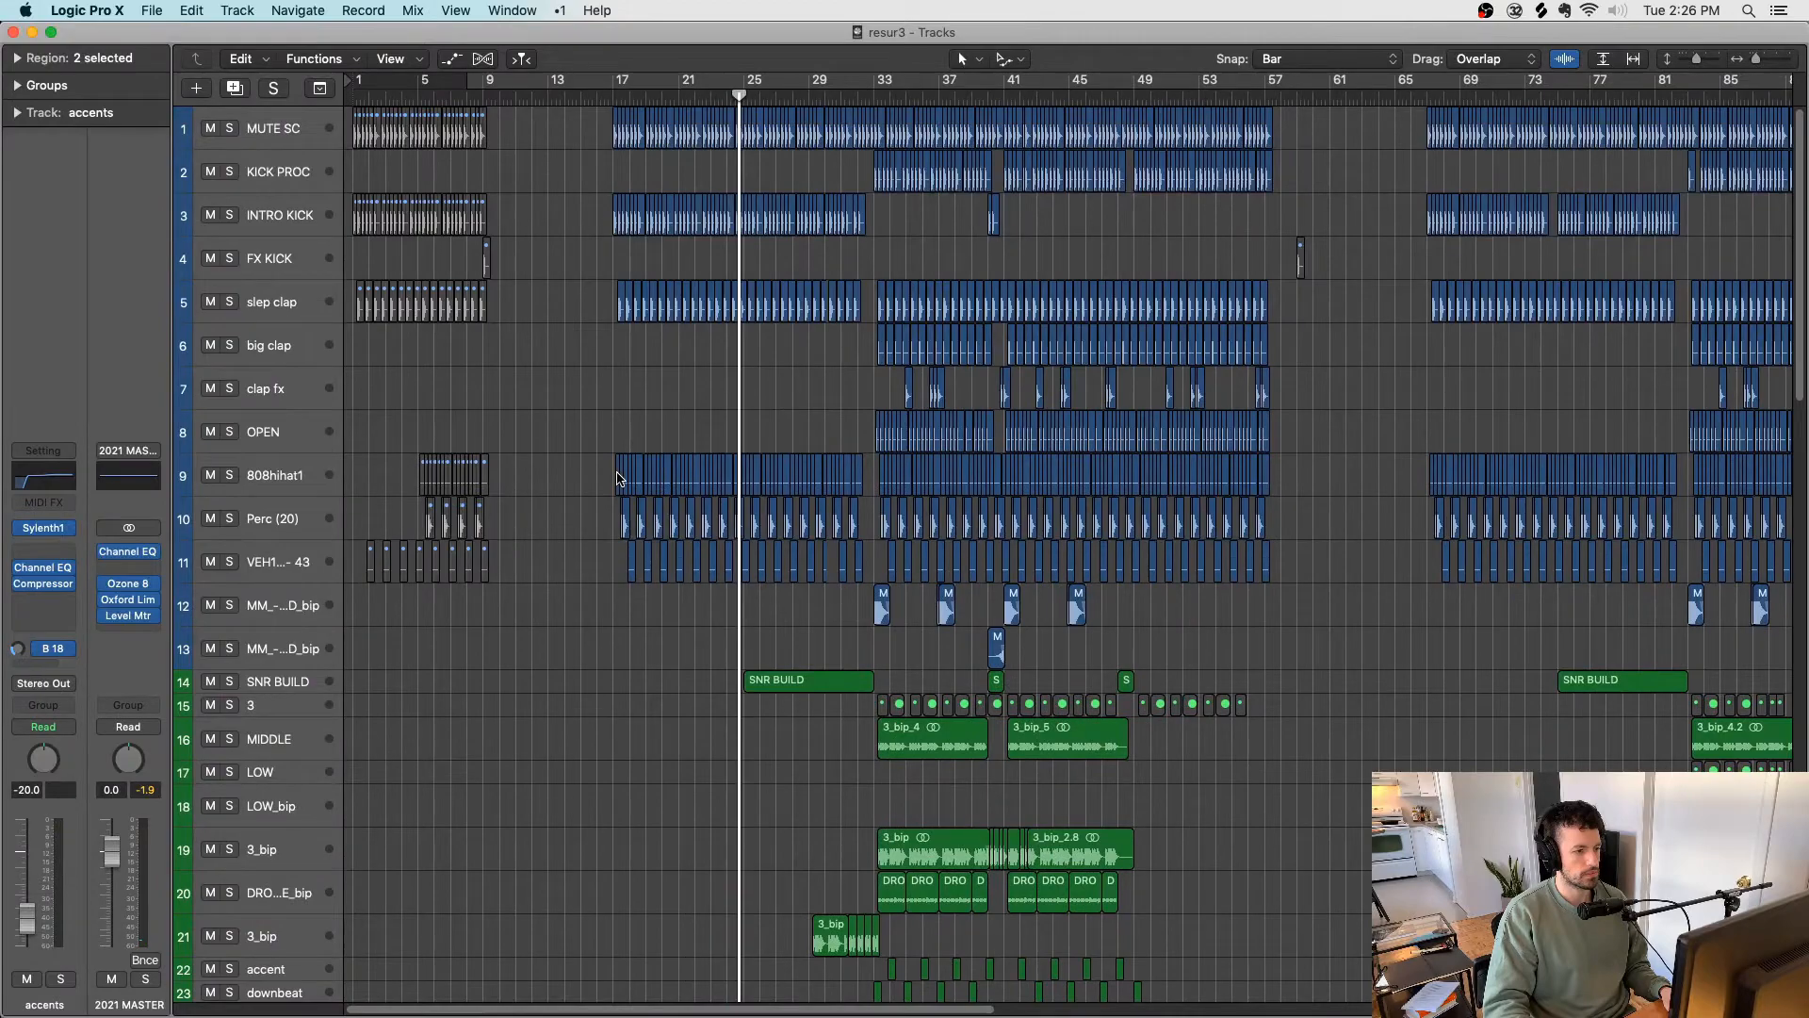
click(618, 95)
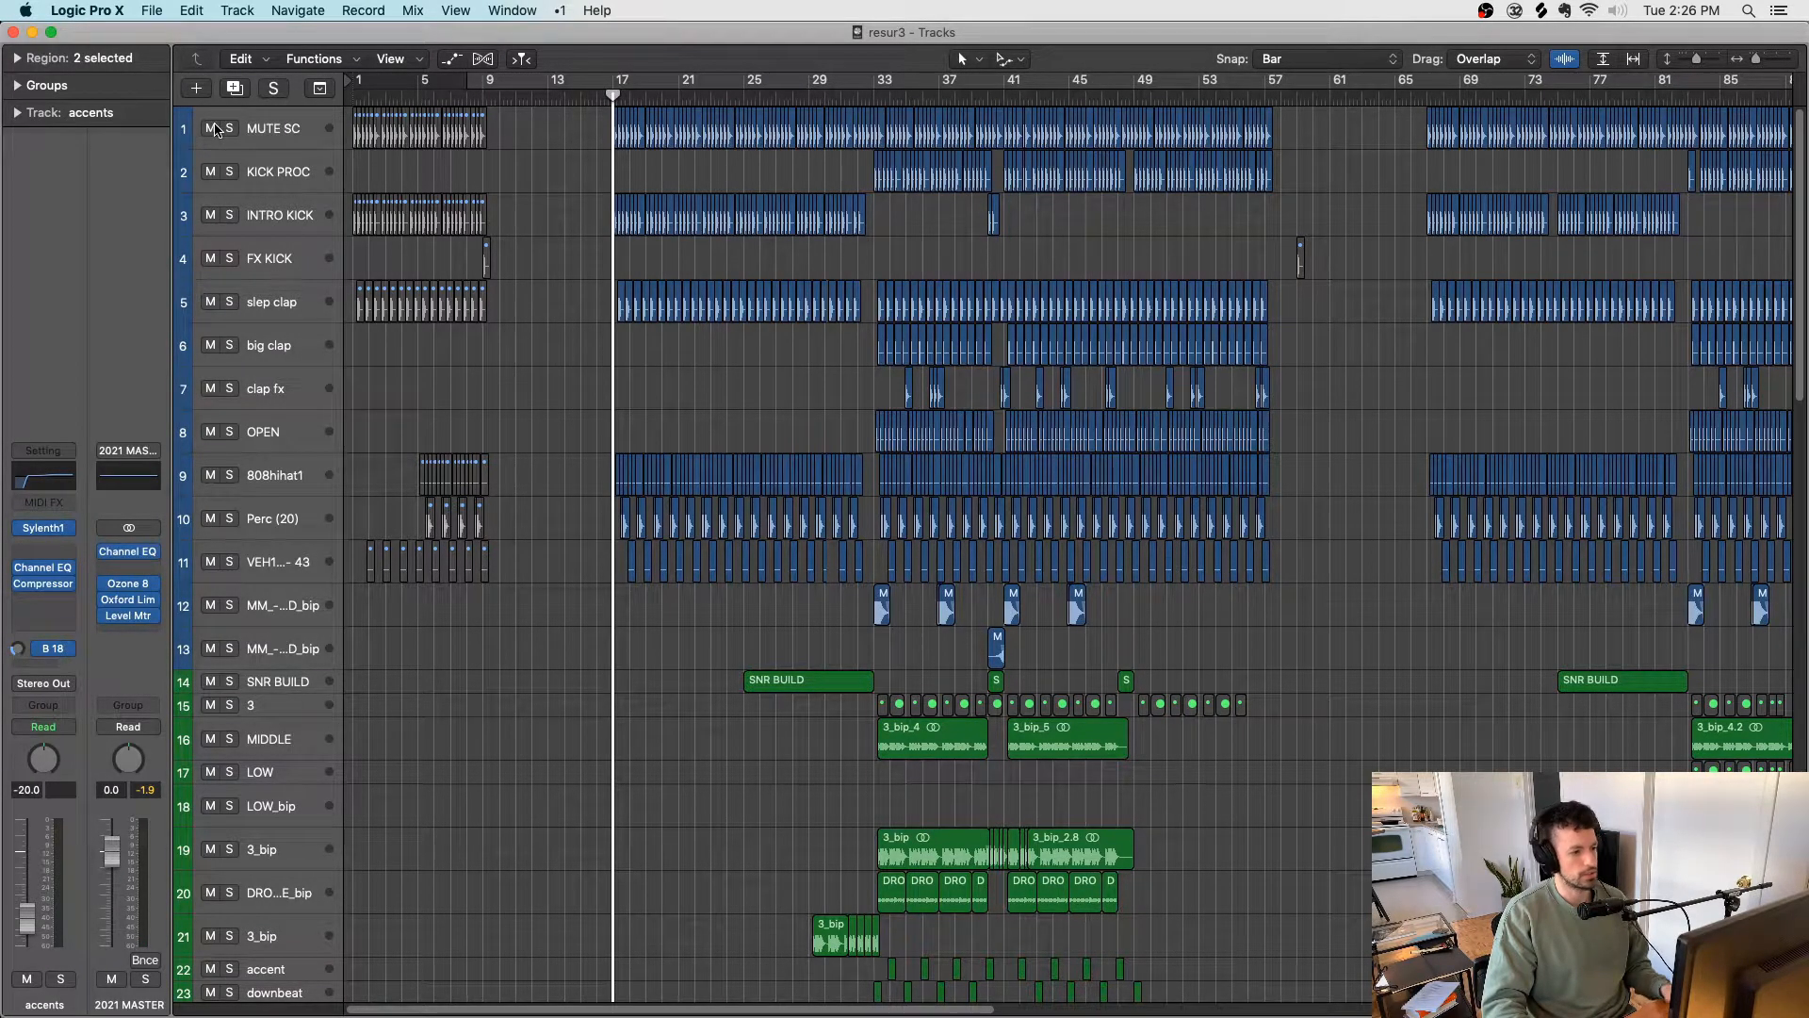
scroll(600, 274, down, 14)
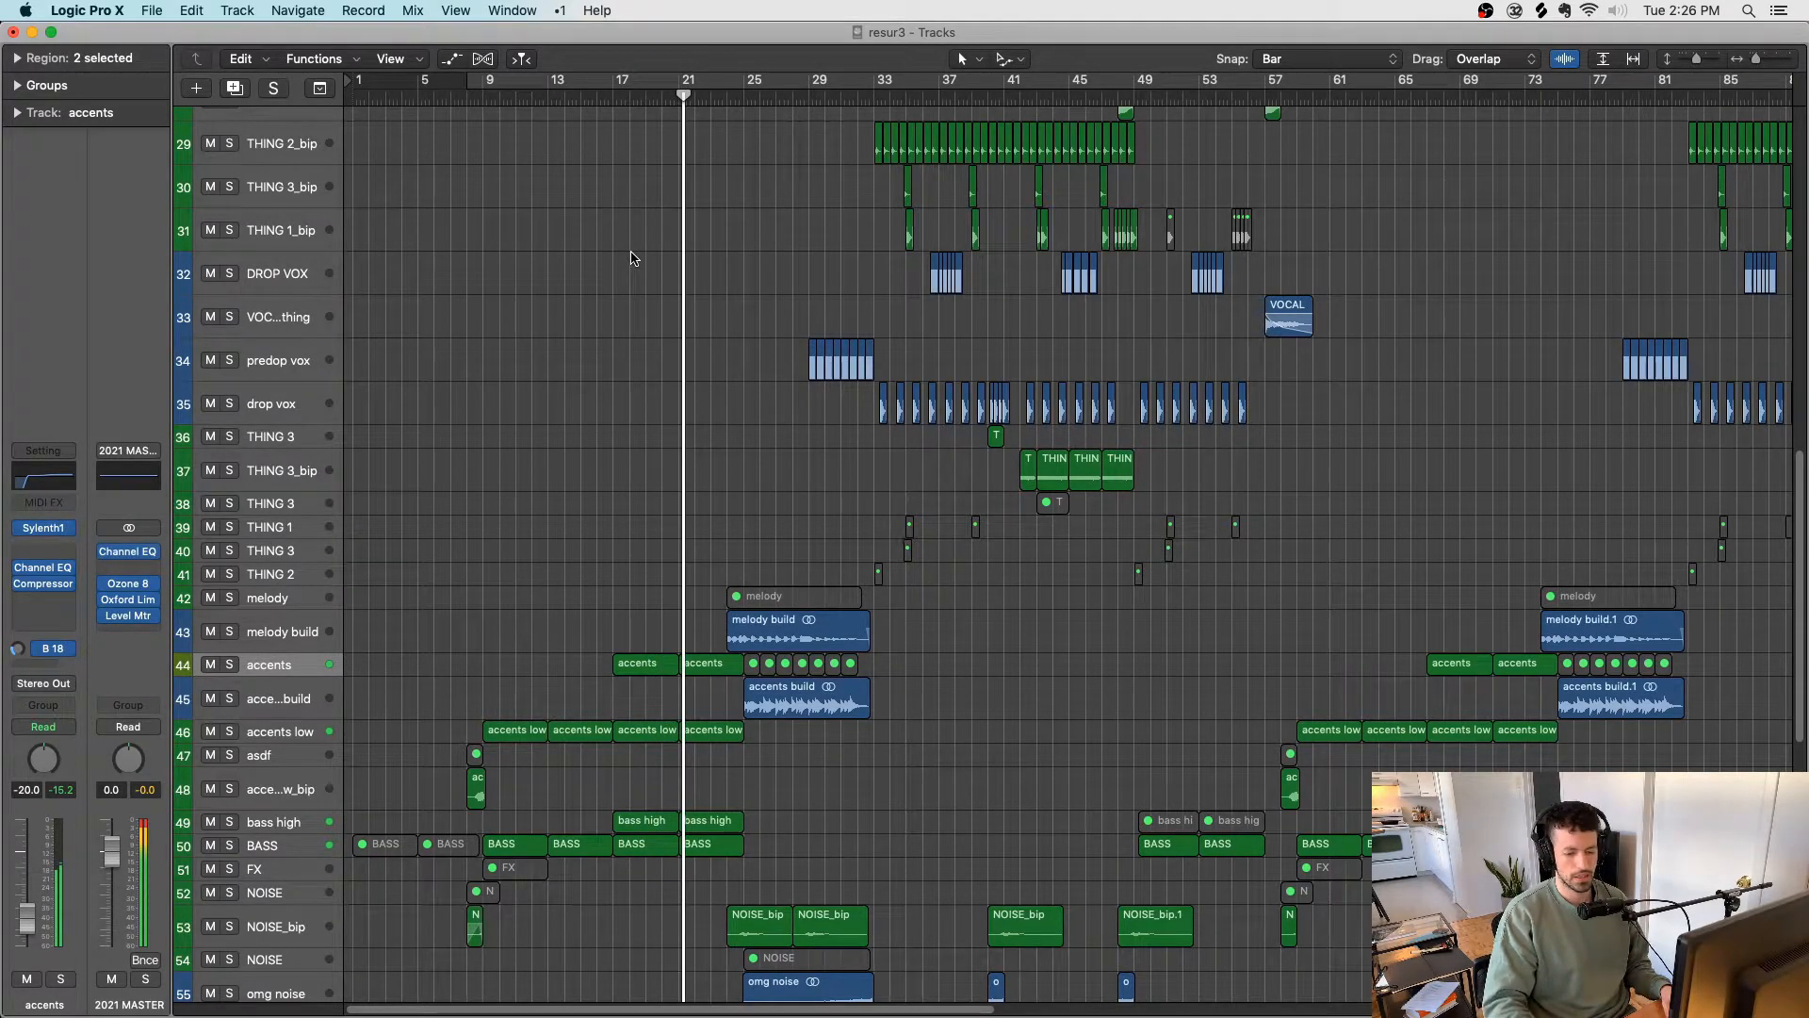
scroll(621, 268, up, 15)
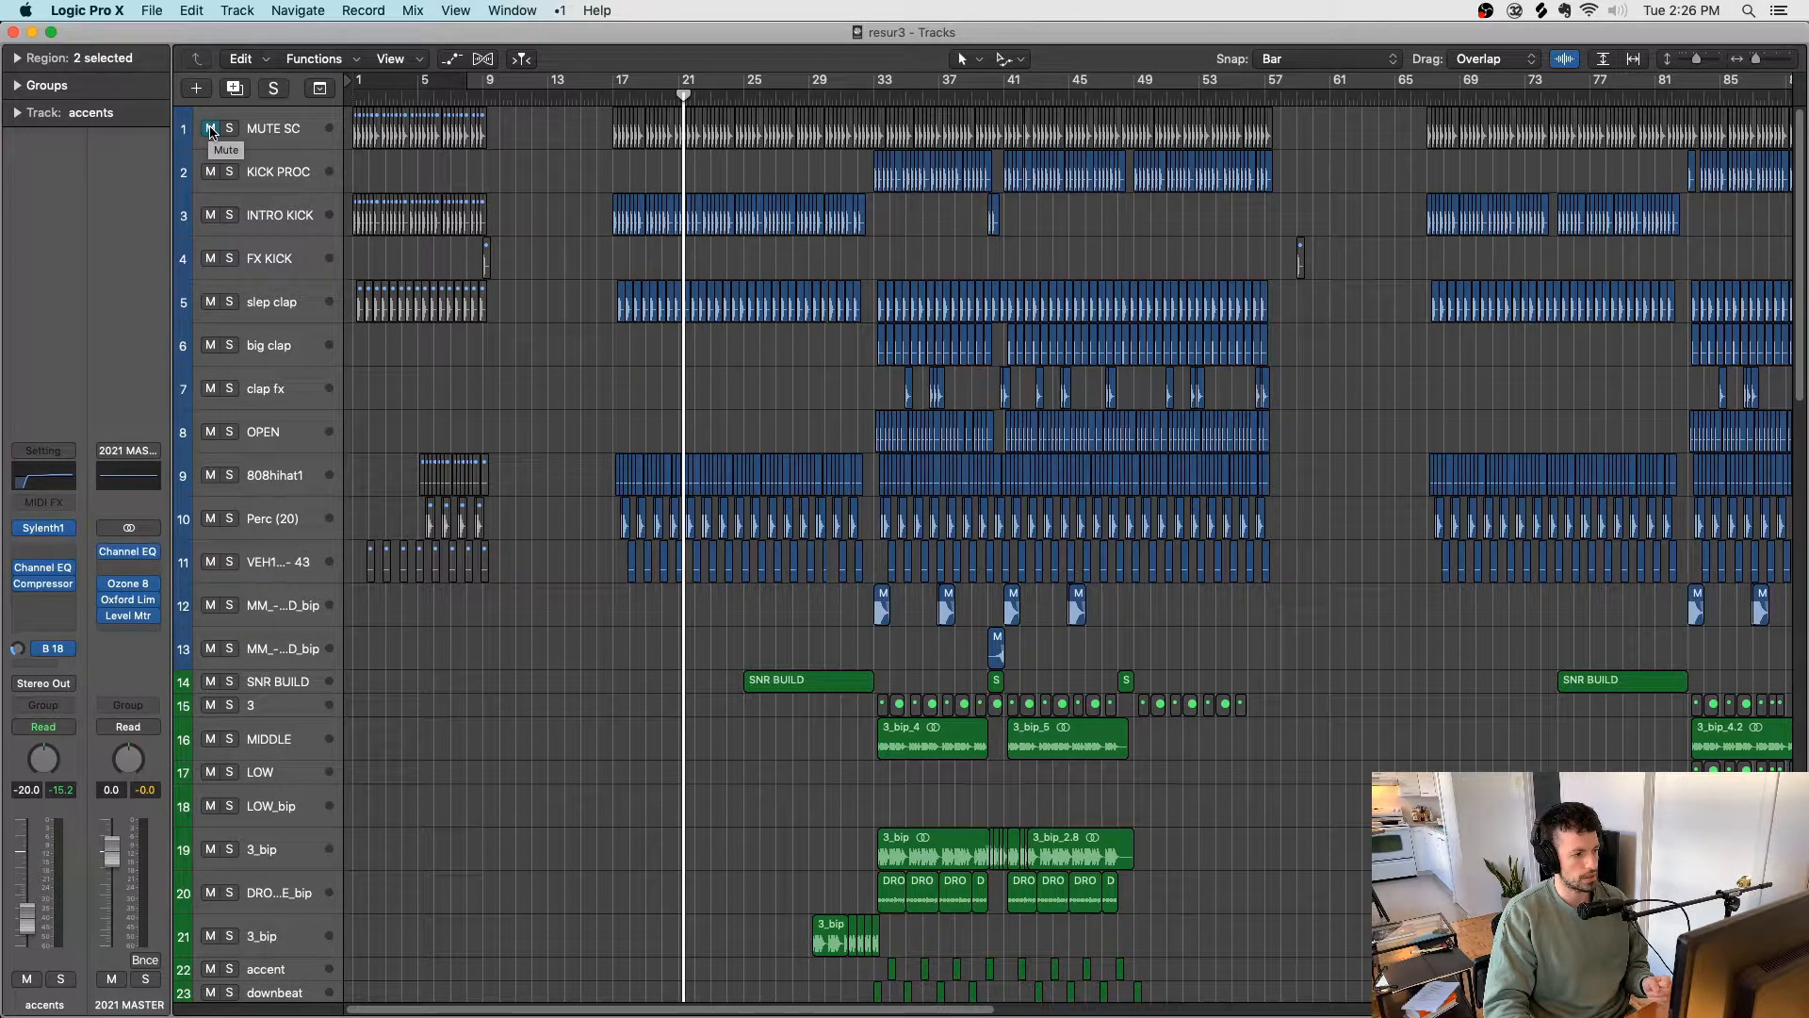
Step: Compare the channel strips of the INTRO KICK and MUTE SC tracks
click(290, 228)
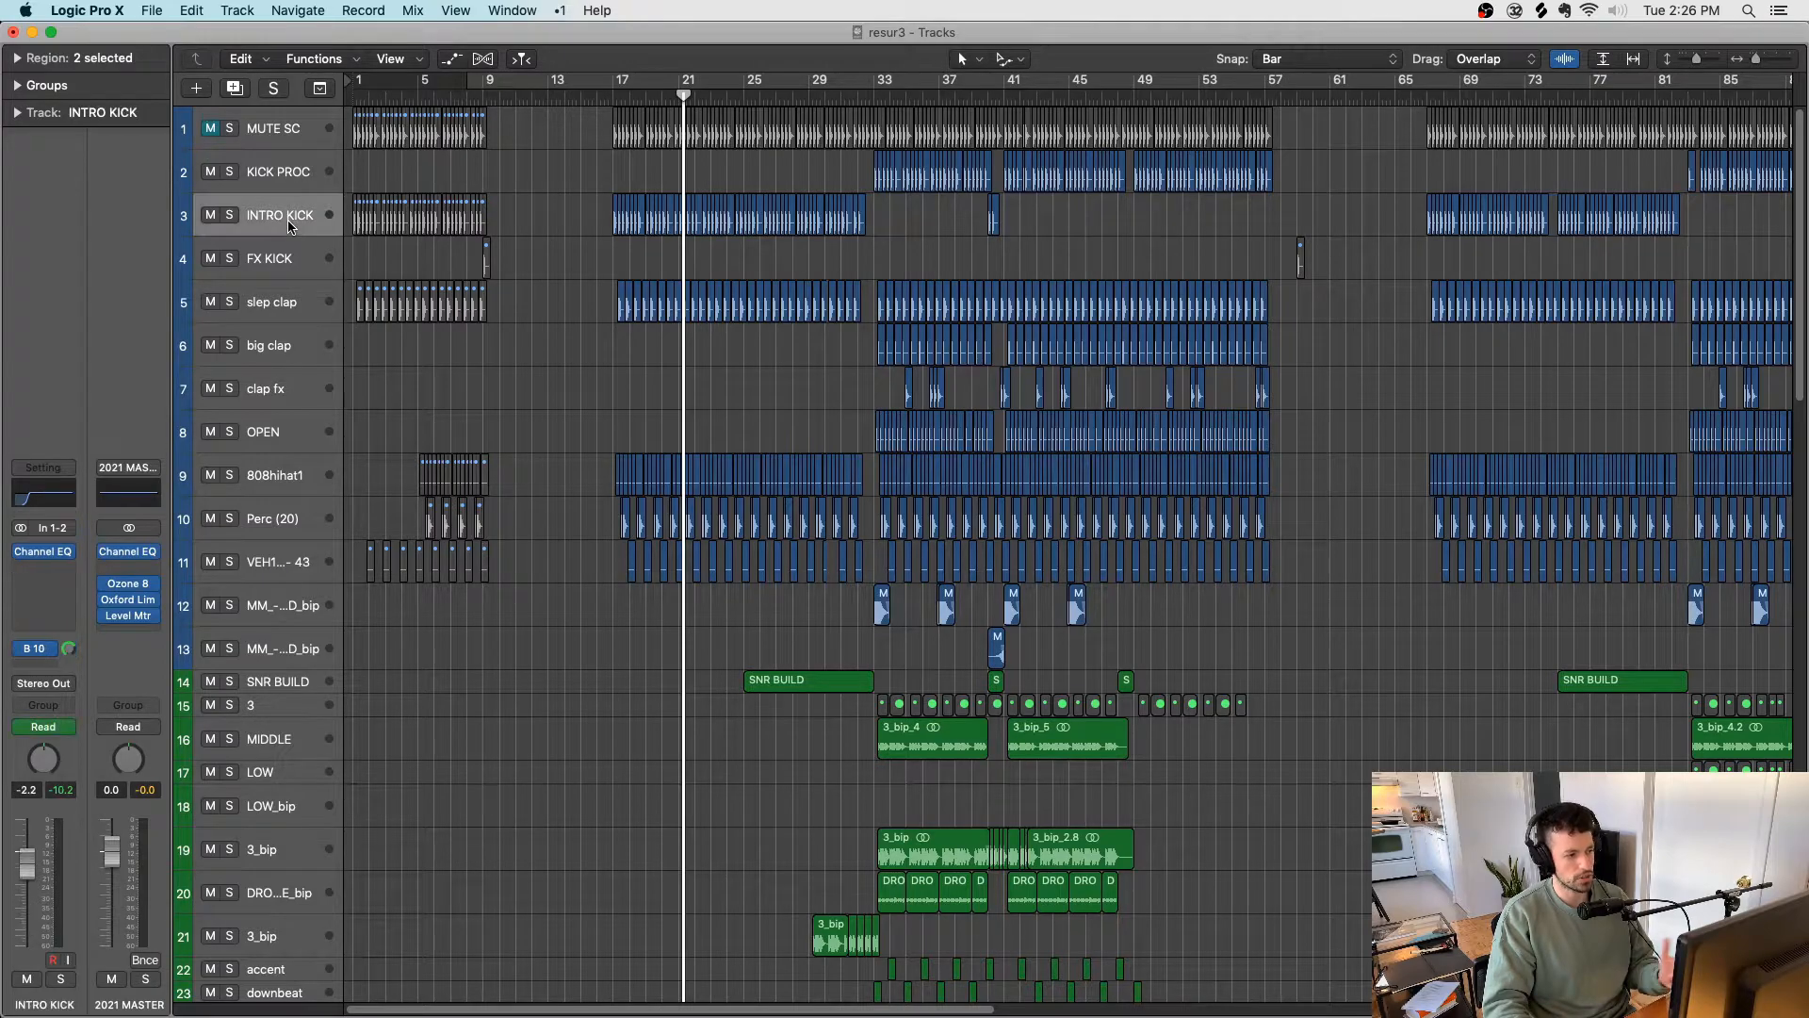
click(274, 140)
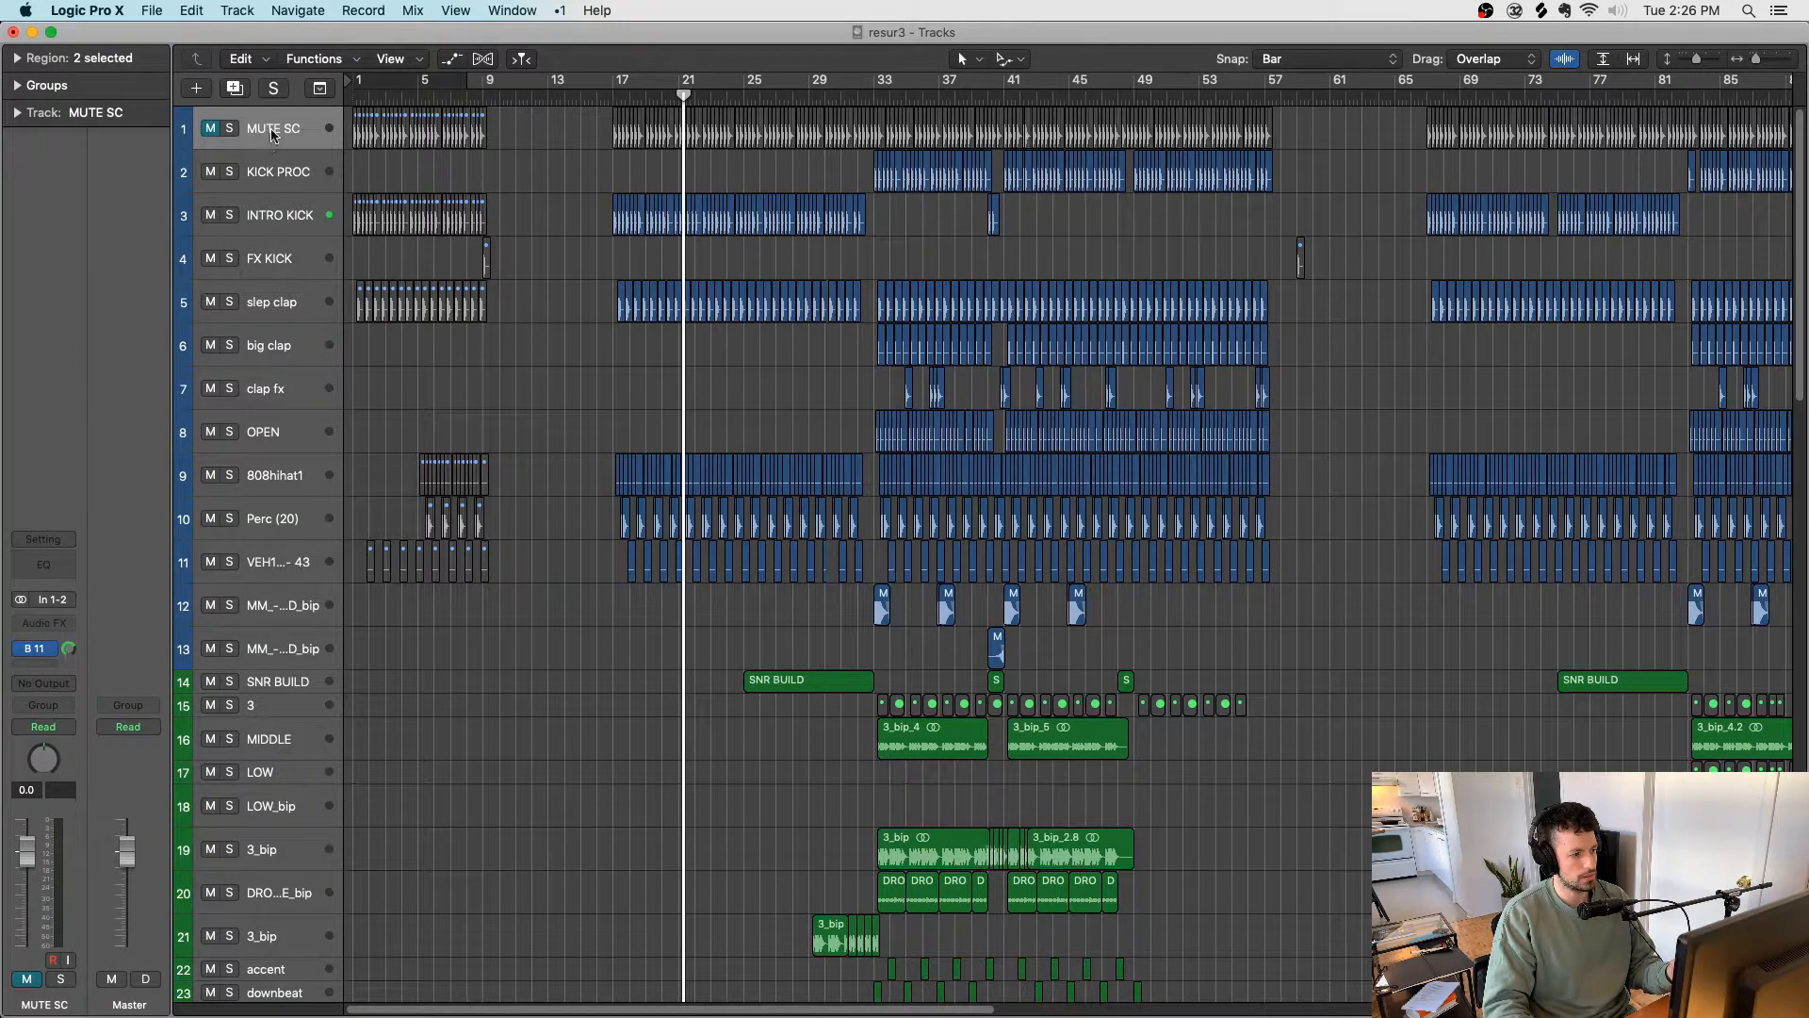
click(281, 220)
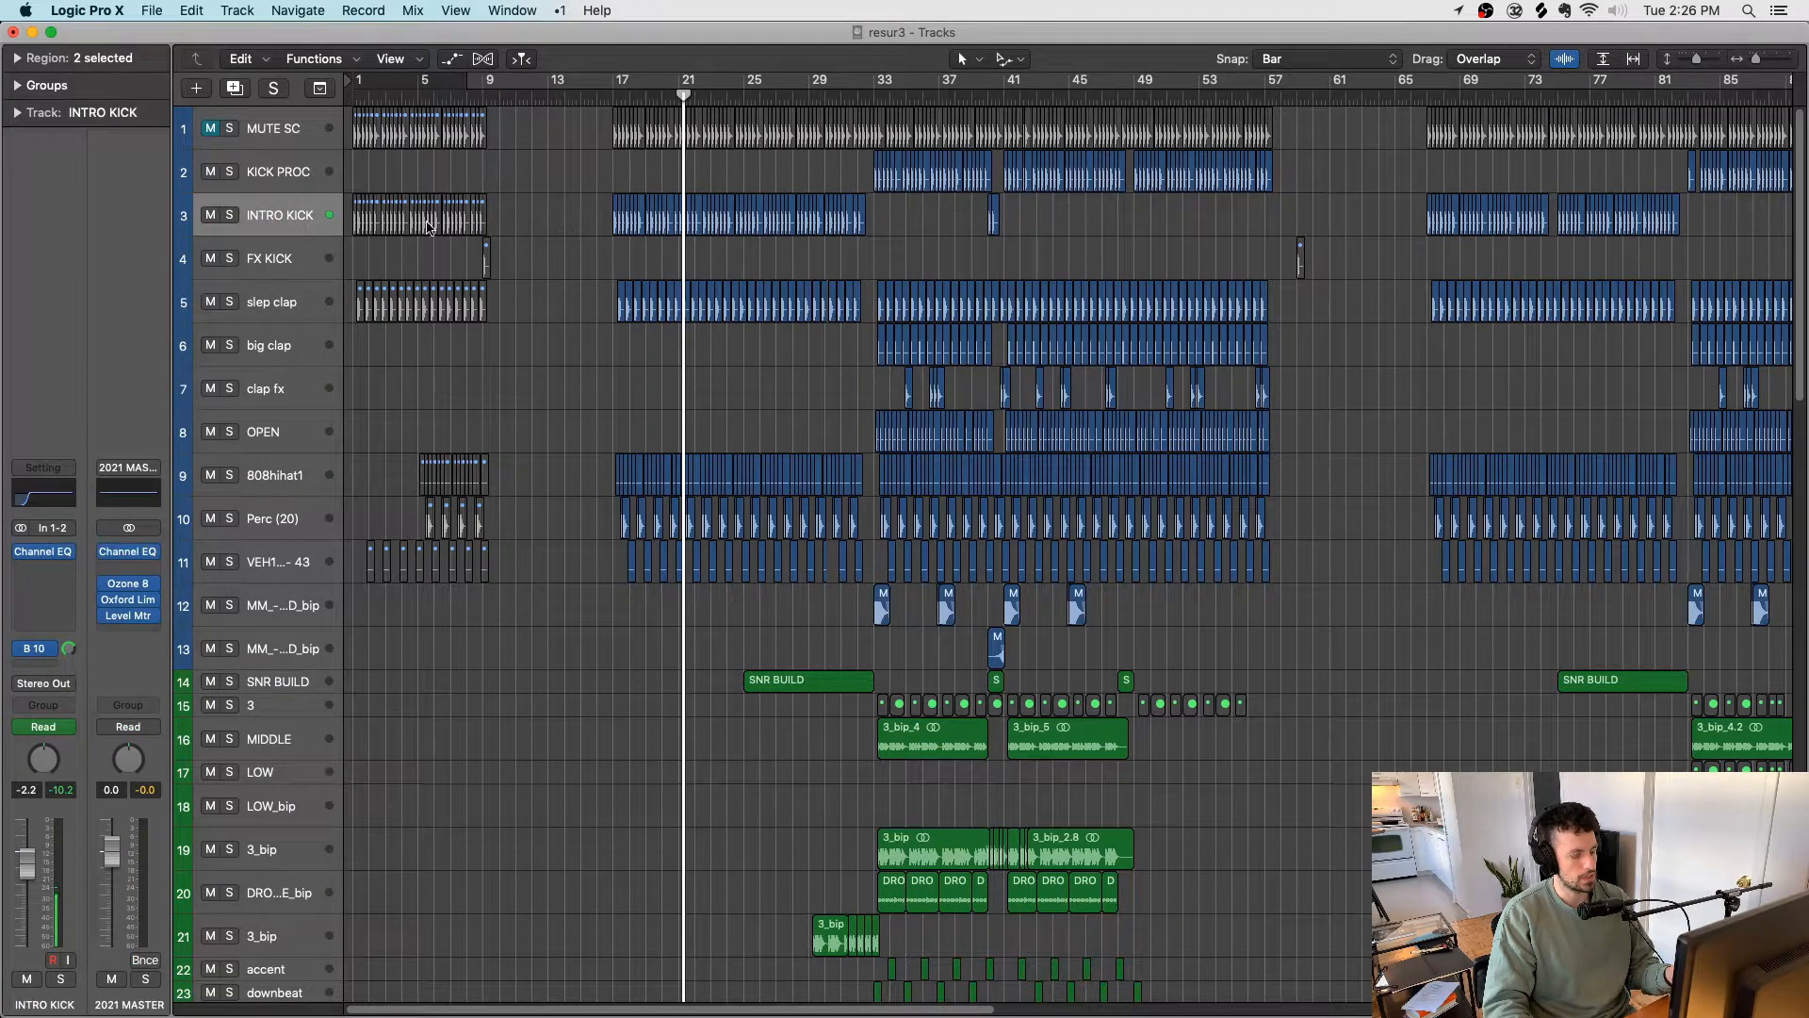
click(268, 135)
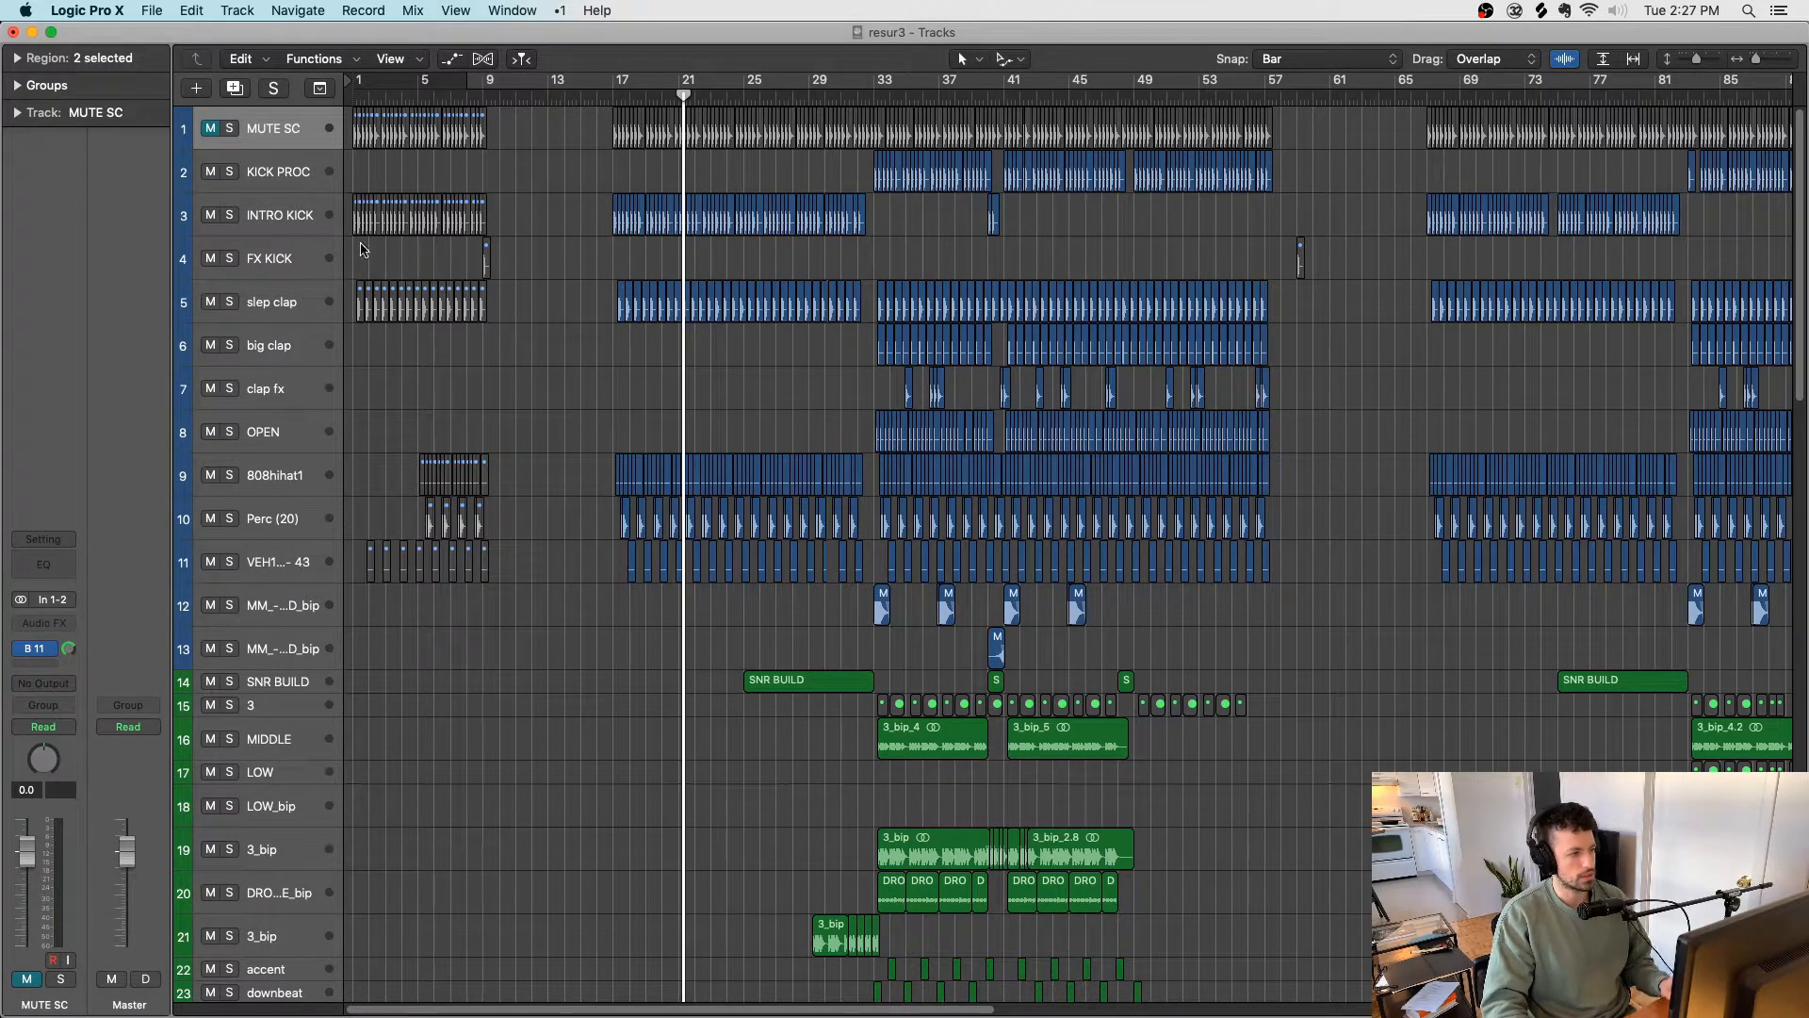
Step: Mute the INTRO KICK regions between bars 17 and 32, and play from bar 17 while switching the MUTE SC track's mute on and off
drag(603, 228, 886, 258)
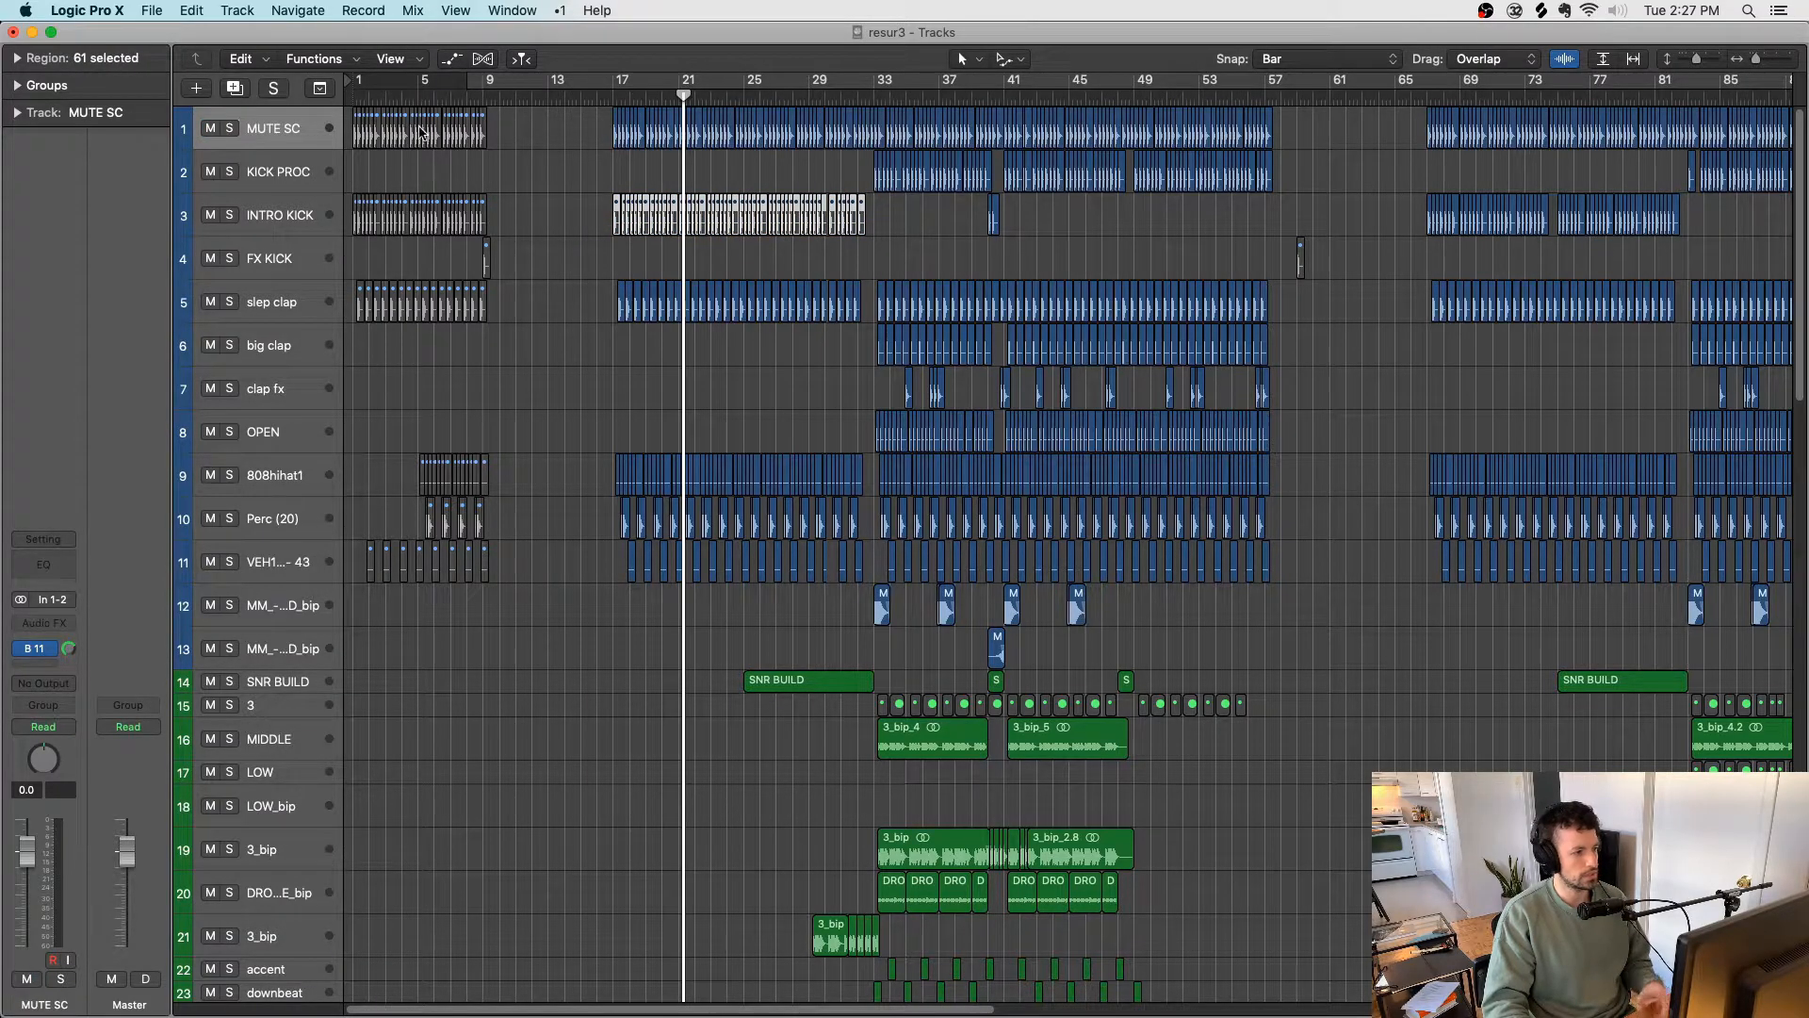
click(612, 98)
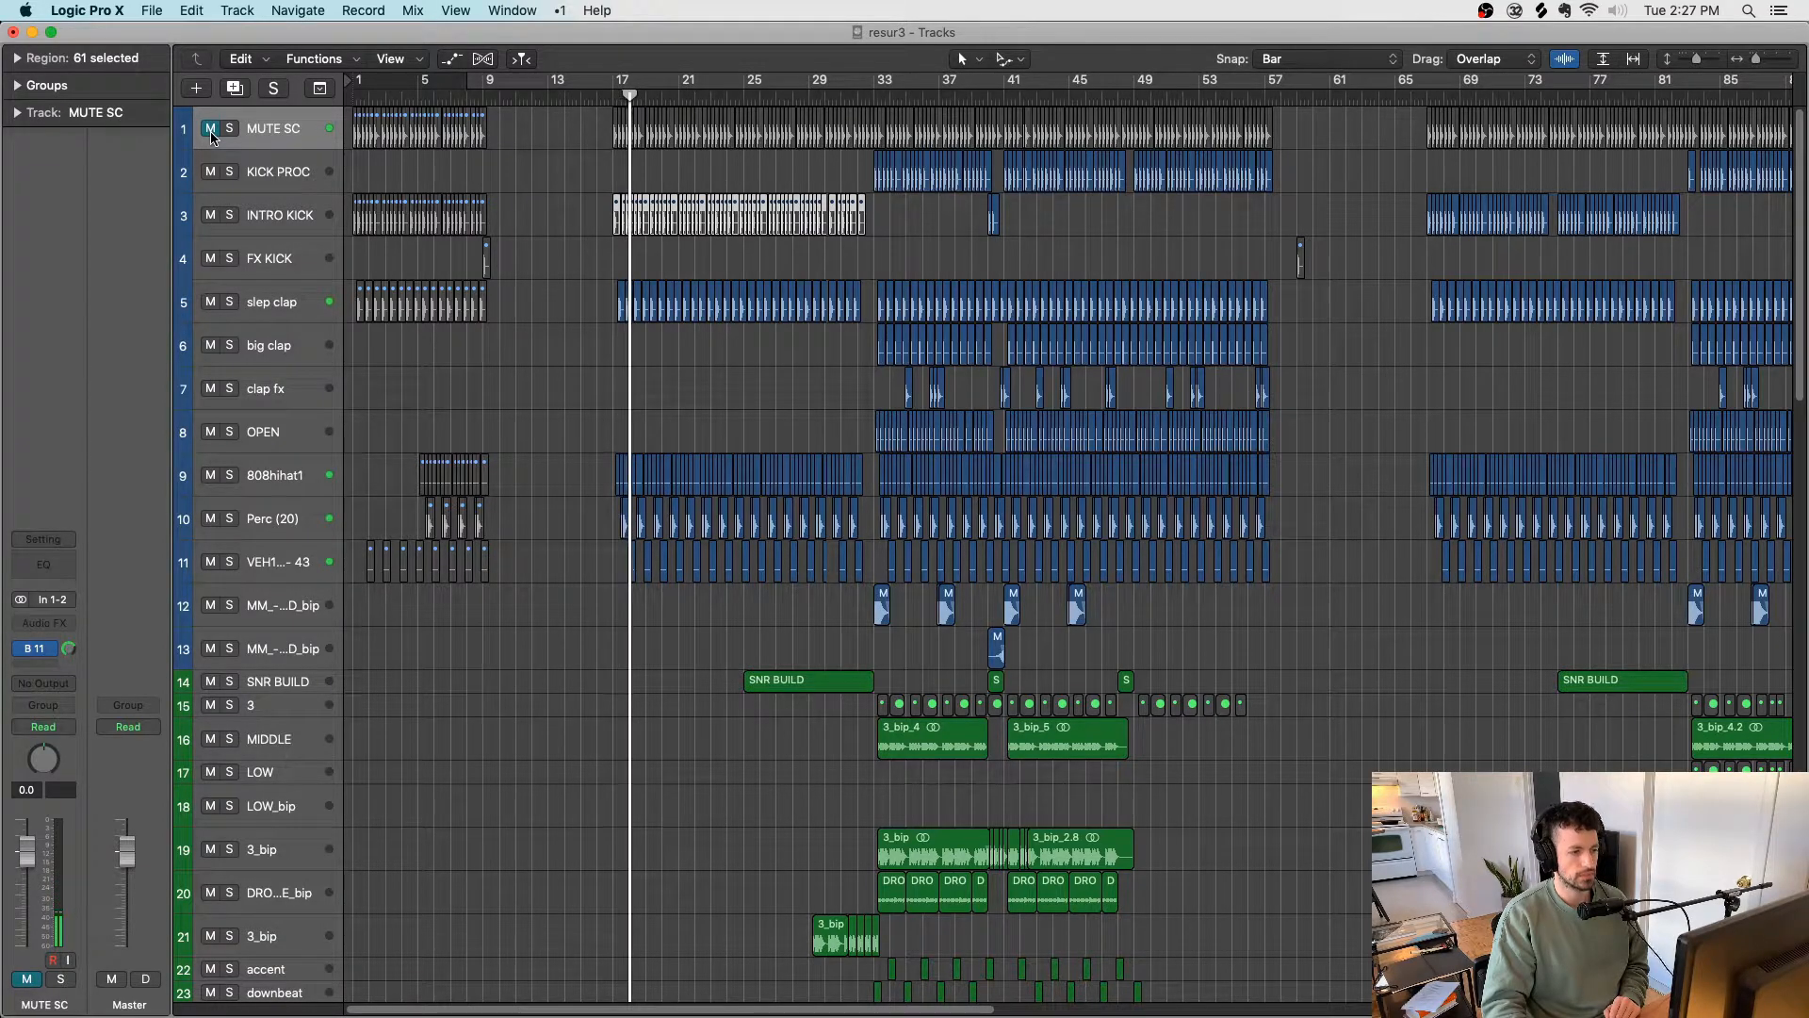
click(211, 131)
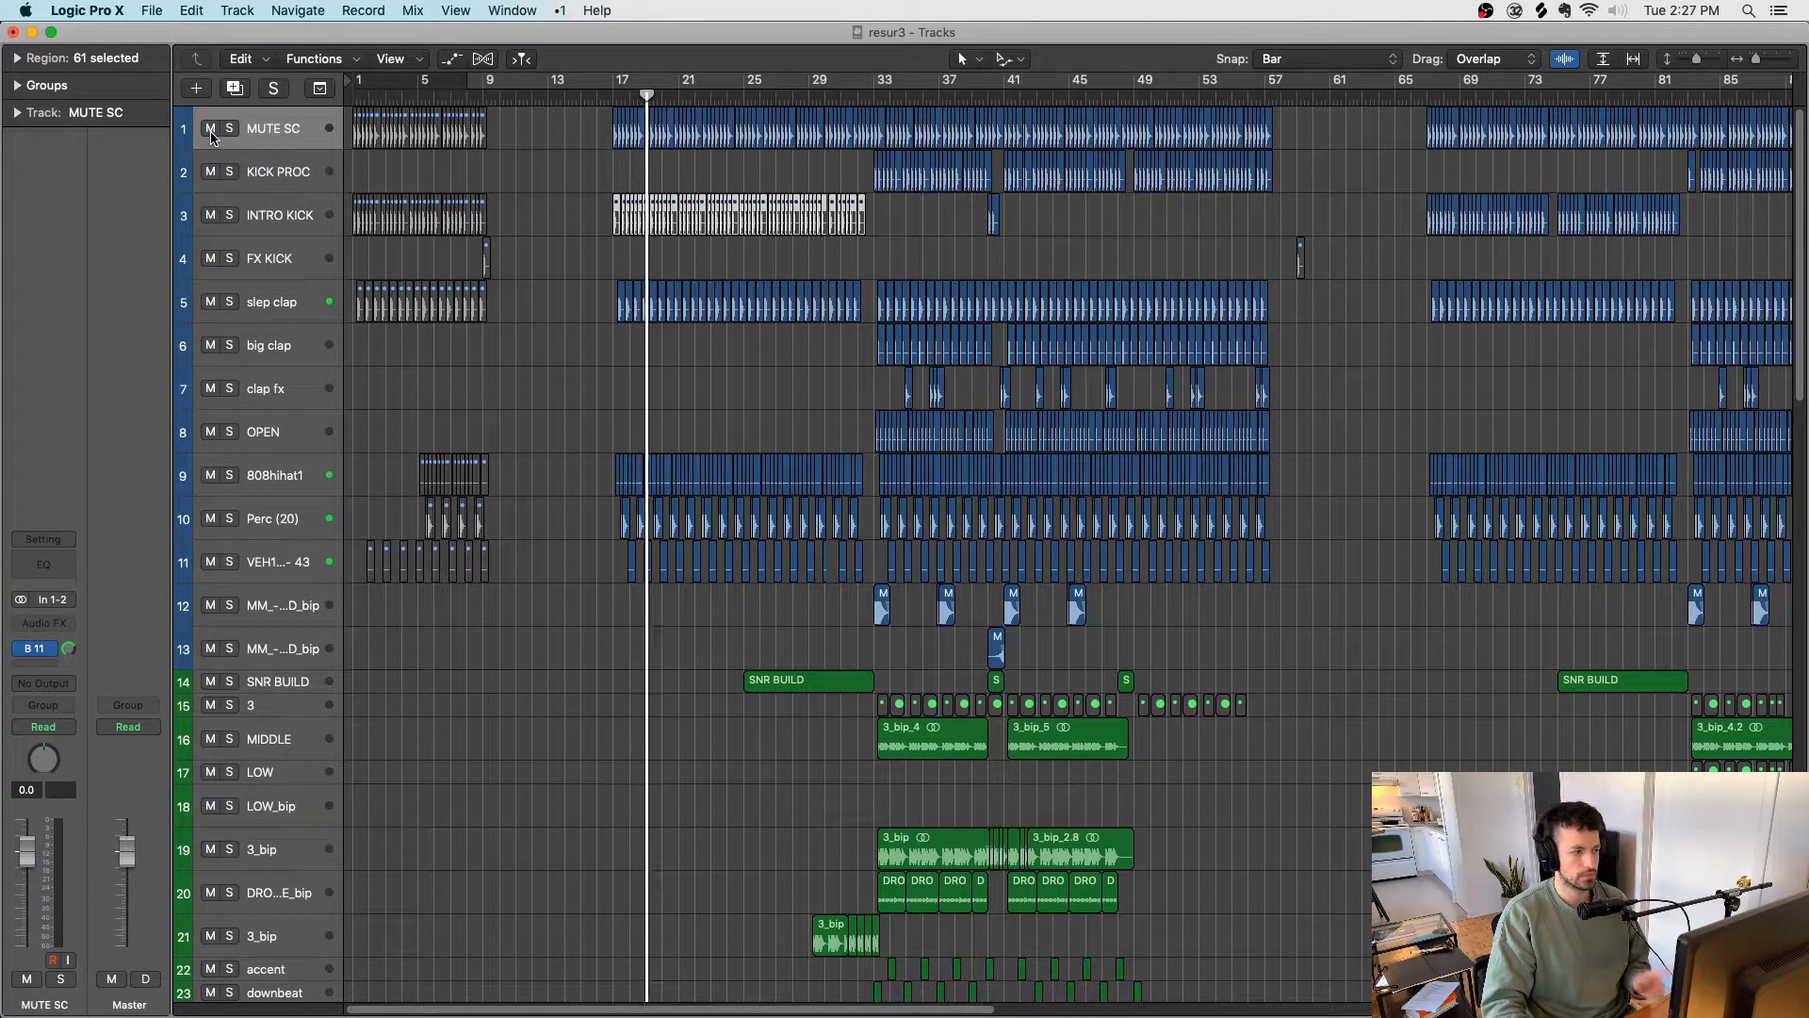
click(211, 130)
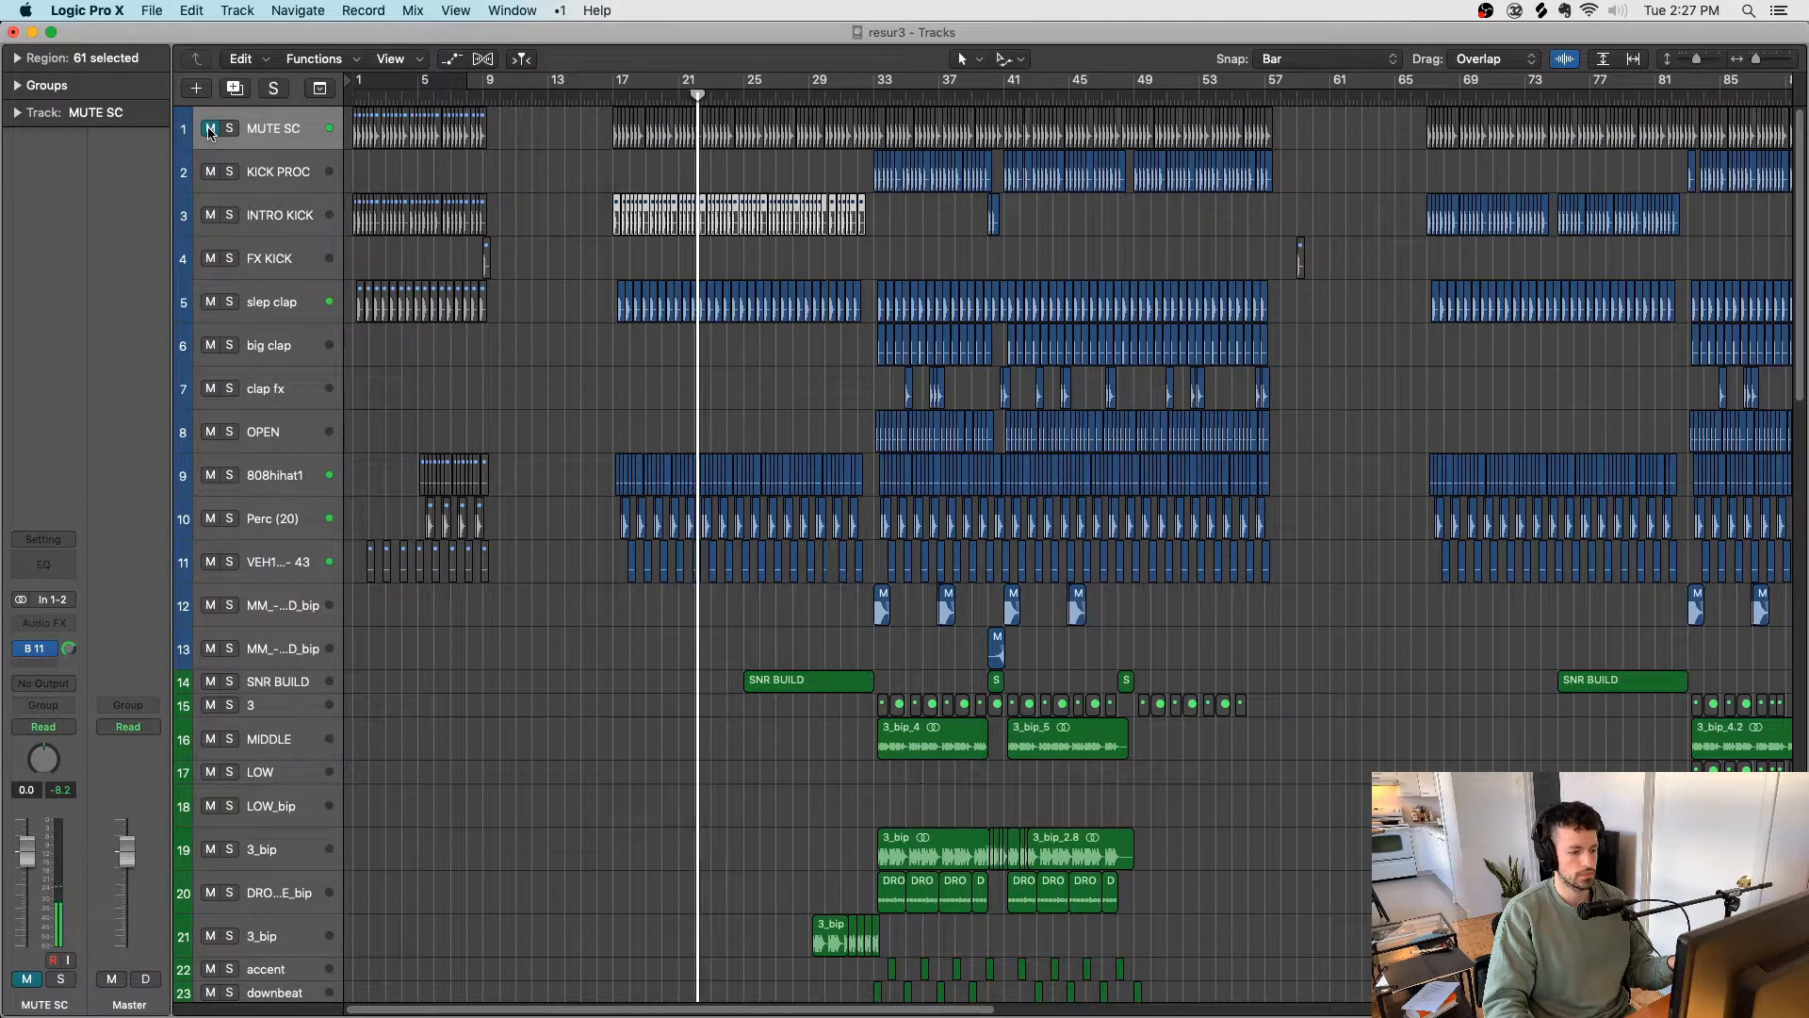
click(211, 130)
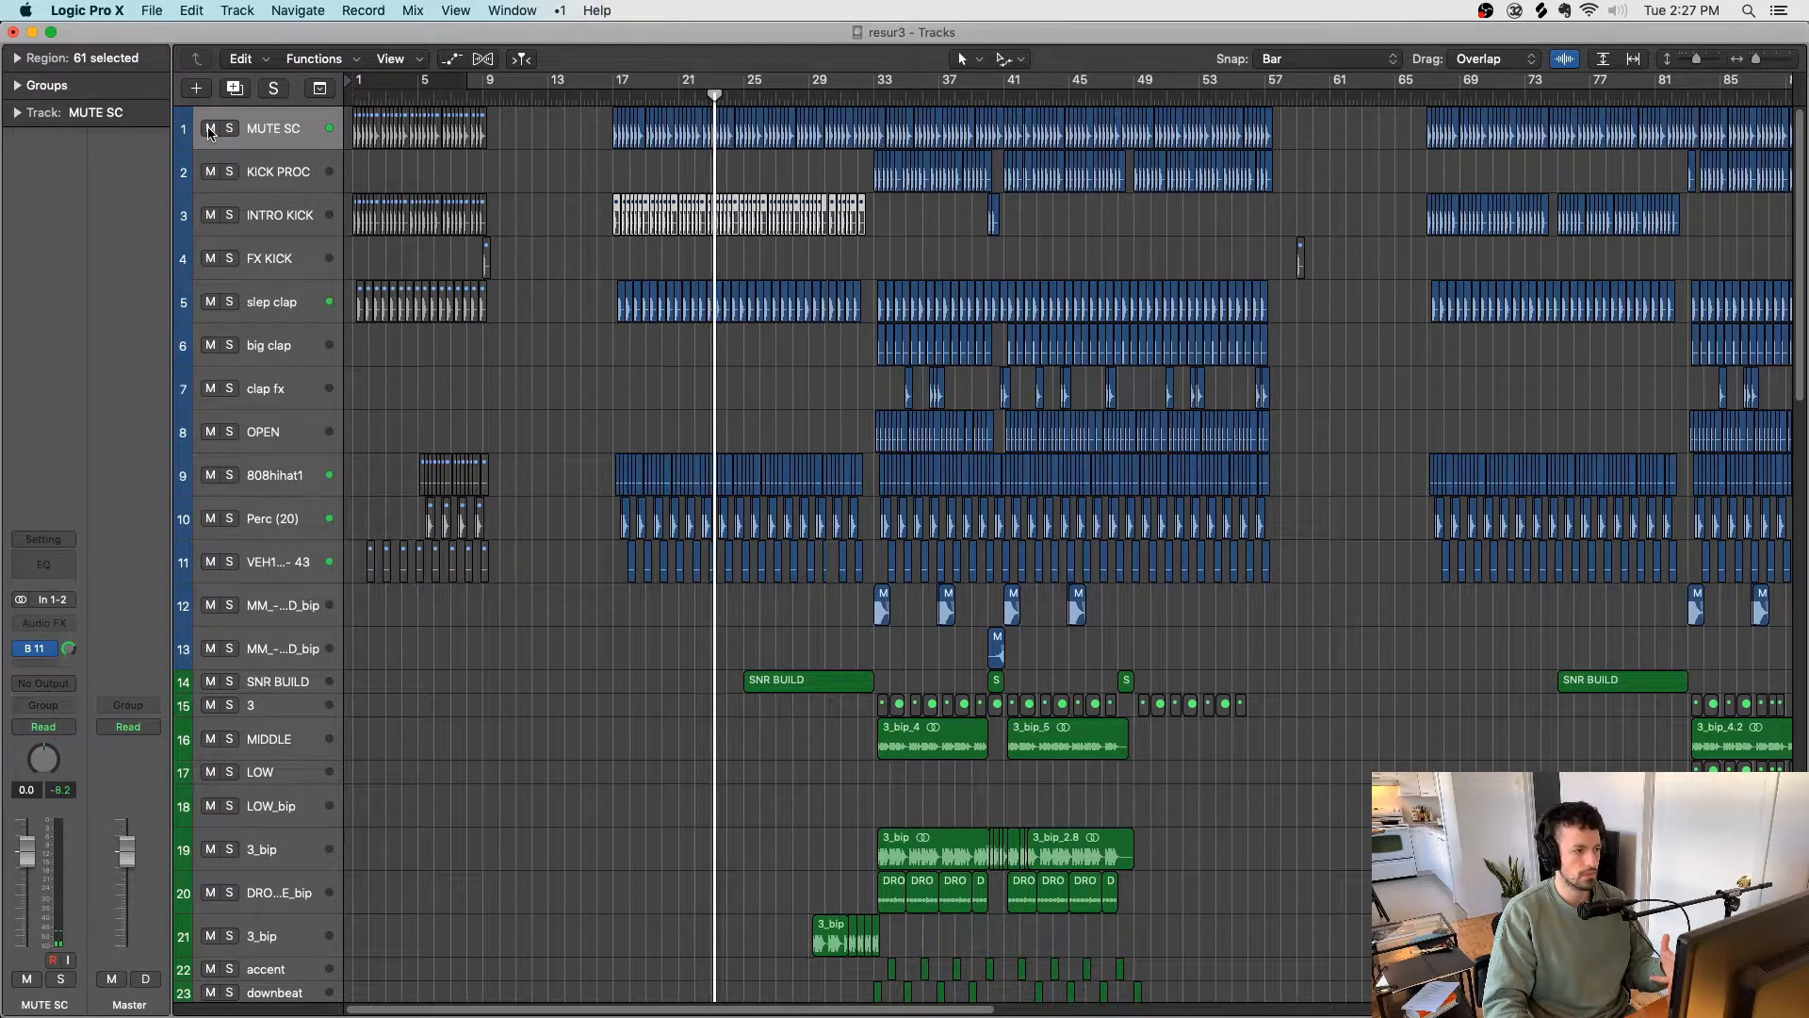
click(573, 392)
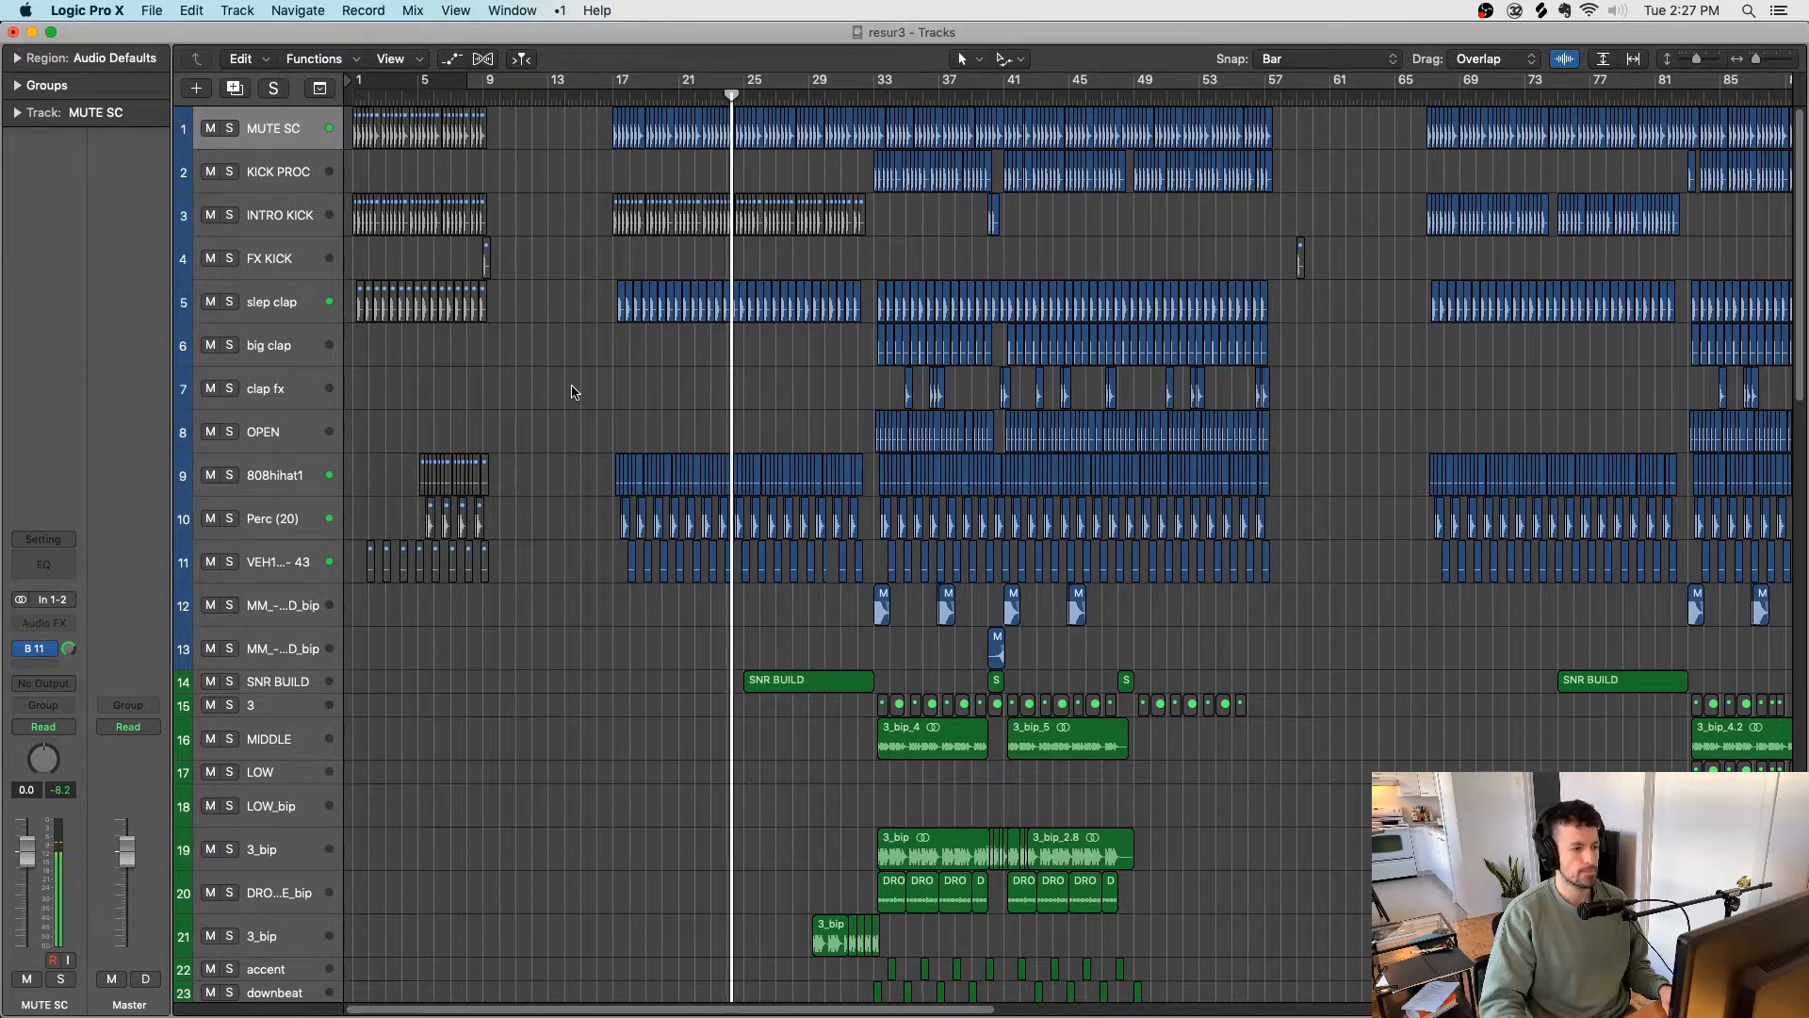
Step: Solo the counter region between bars 17 and 25 on track 65, play it from bar 17, and turn off the solo
scroll(572, 391, down, 8)
scroll(570, 391, down, 20)
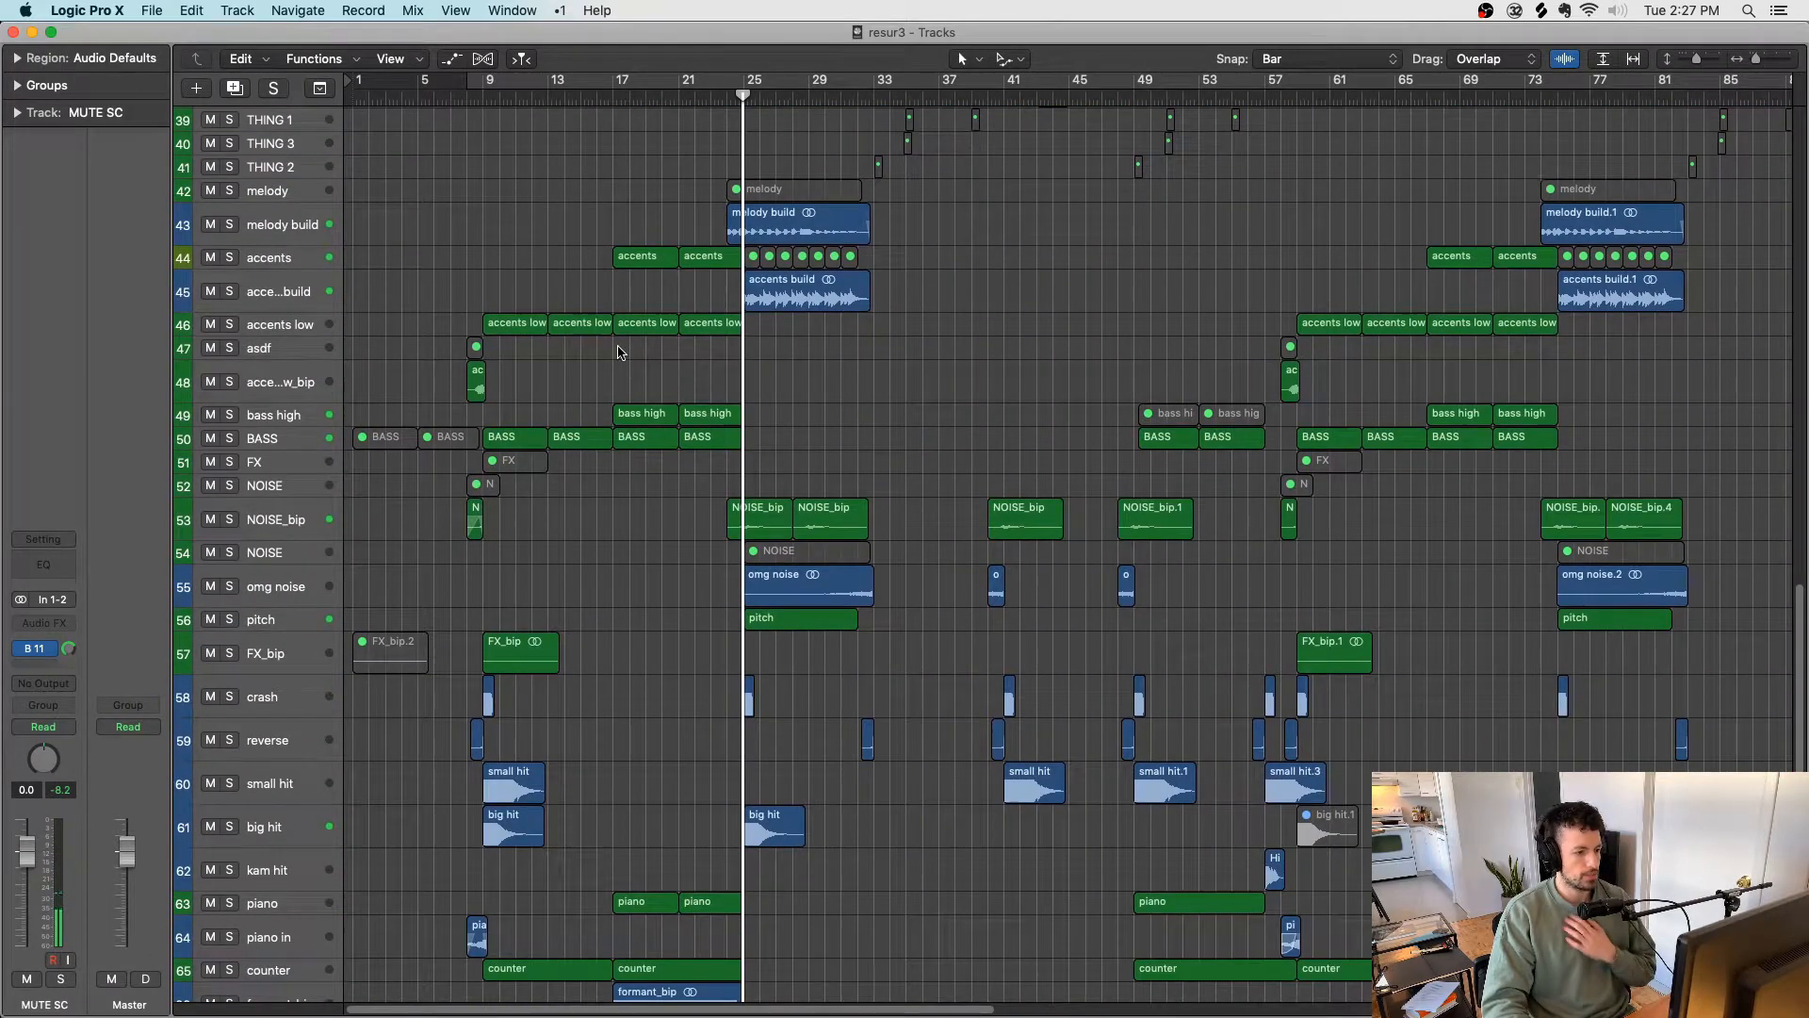
scroll(711, 506, down, 4)
click(685, 796)
key(ctrl+s)
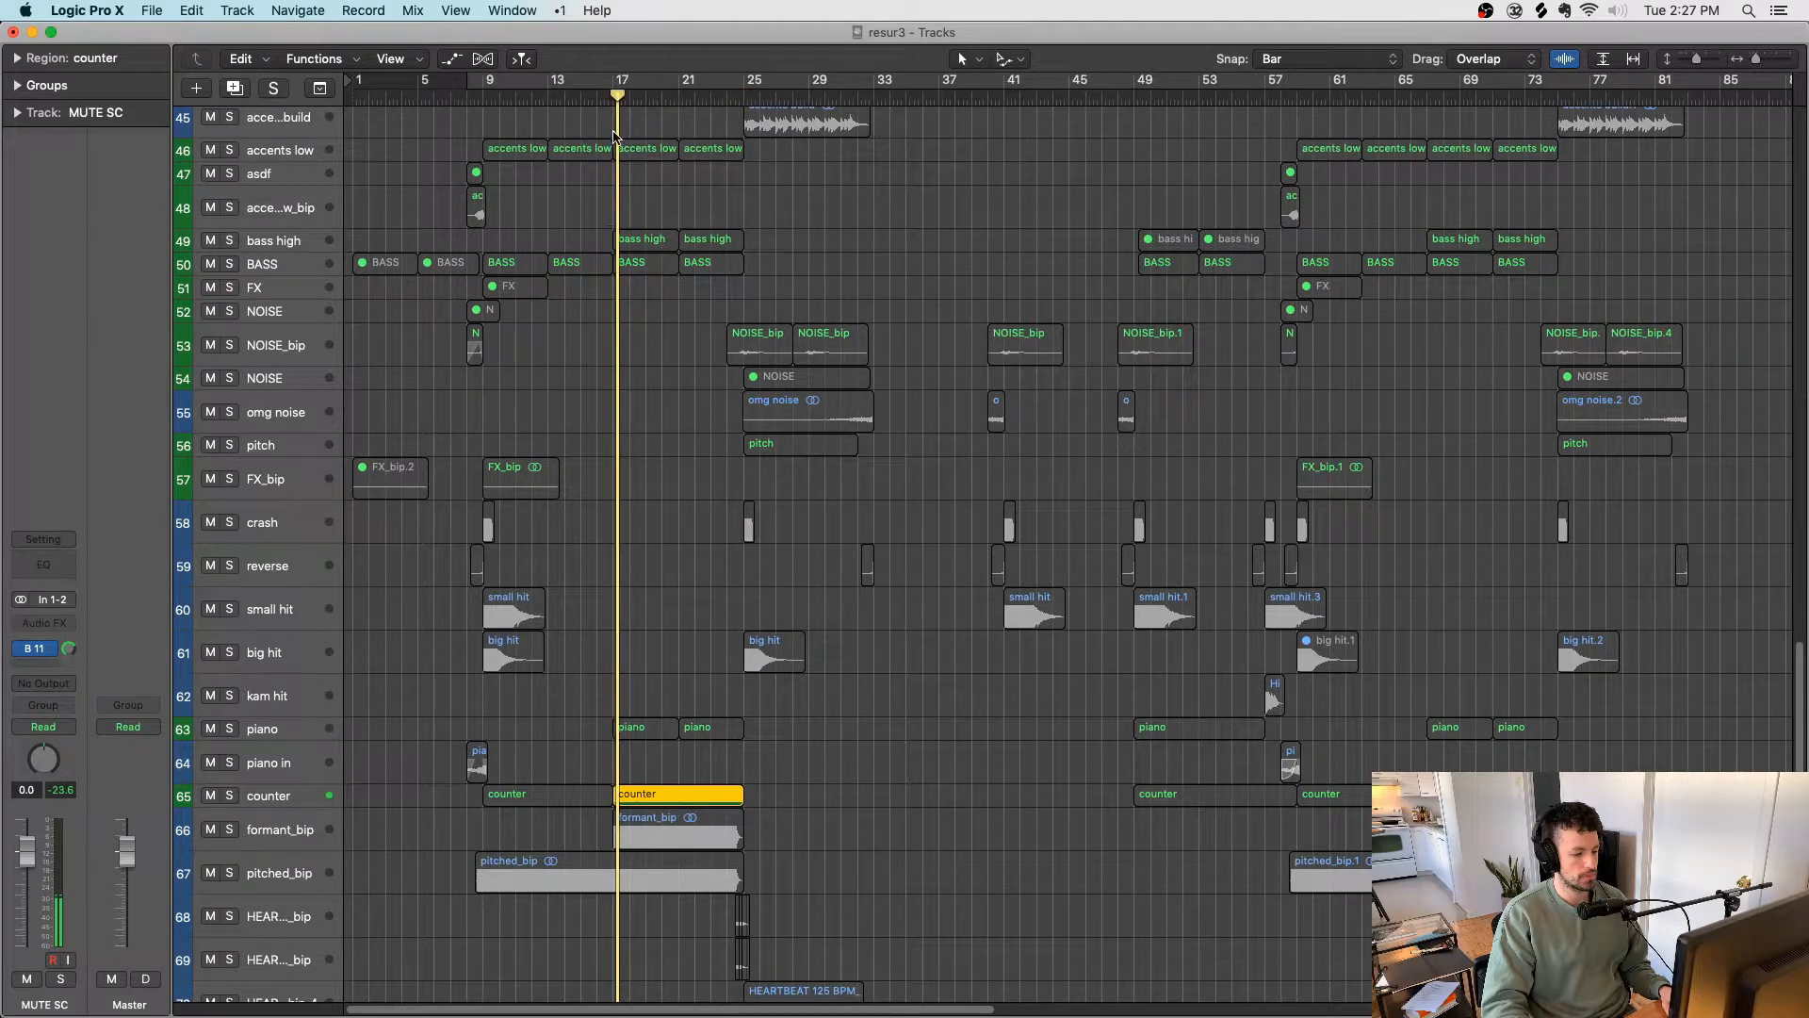
scroll(605, 371, up, 7)
key(ctrl+s)
Step: Solo the two bass high regions on track 49 between bars 17 and 25 and play them from bar 17
scroll(716, 490, up, 1)
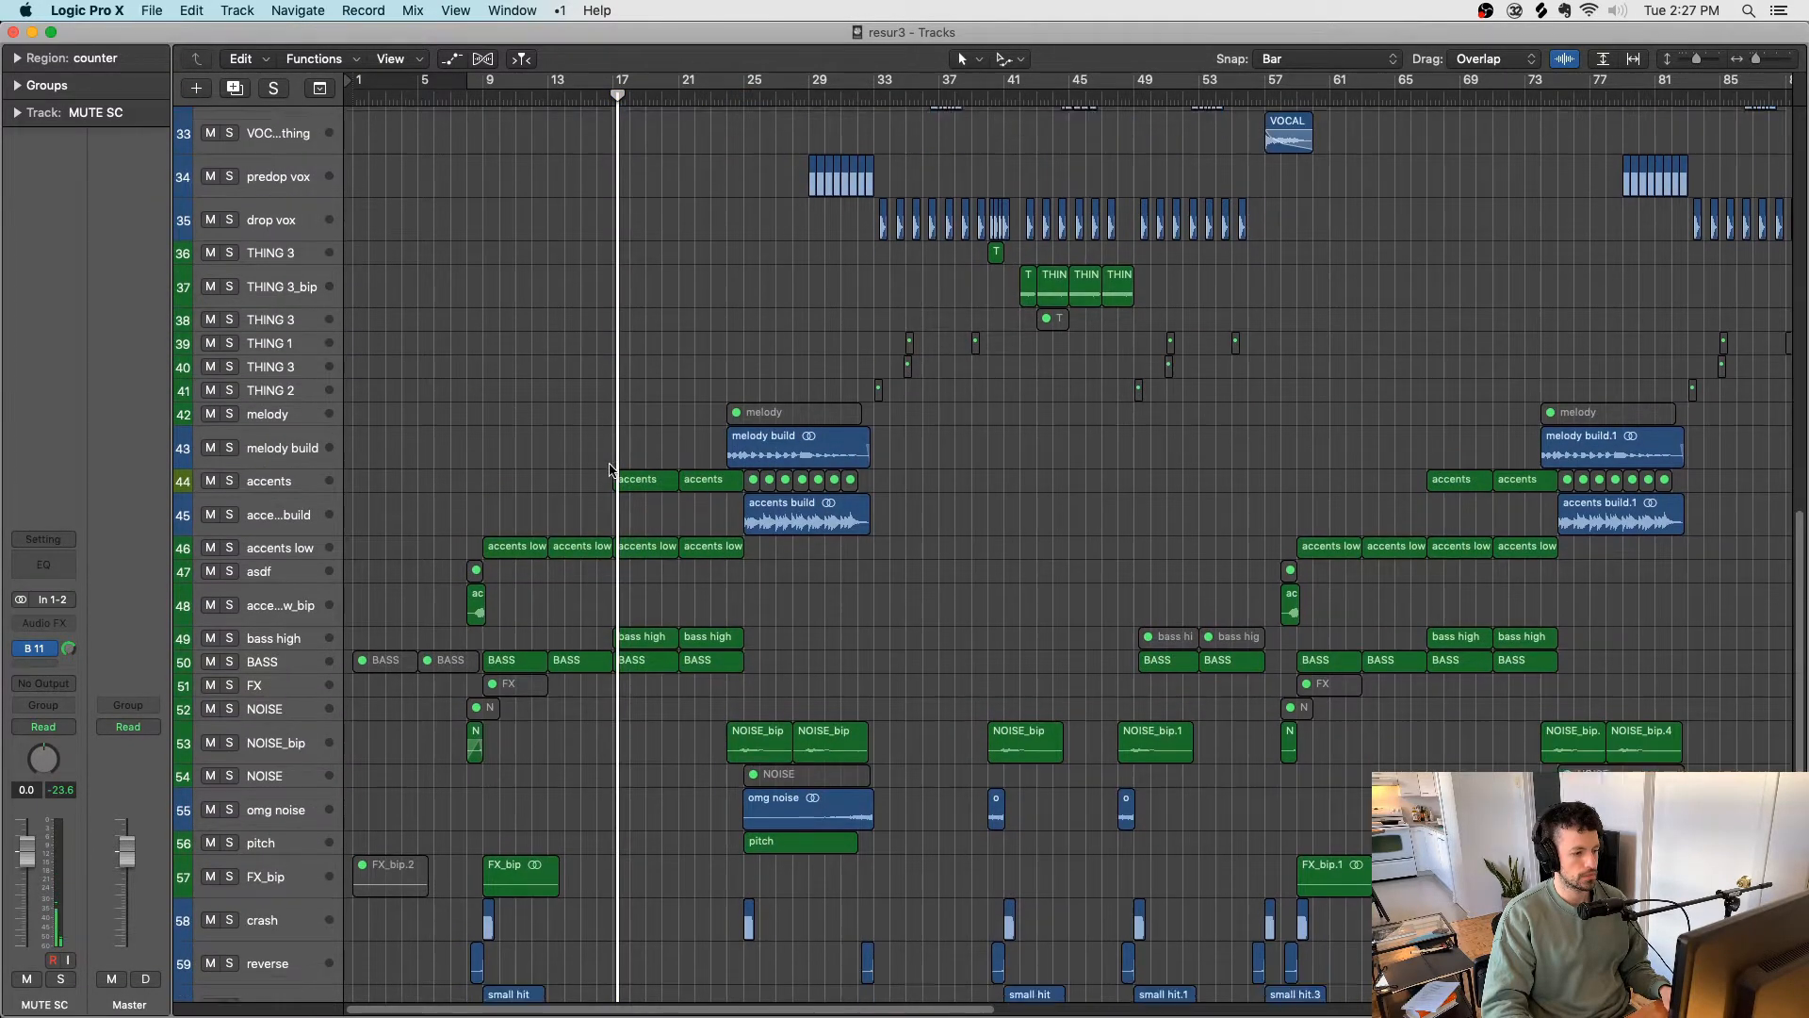
shift+click(644, 587)
key(ctrl+s)
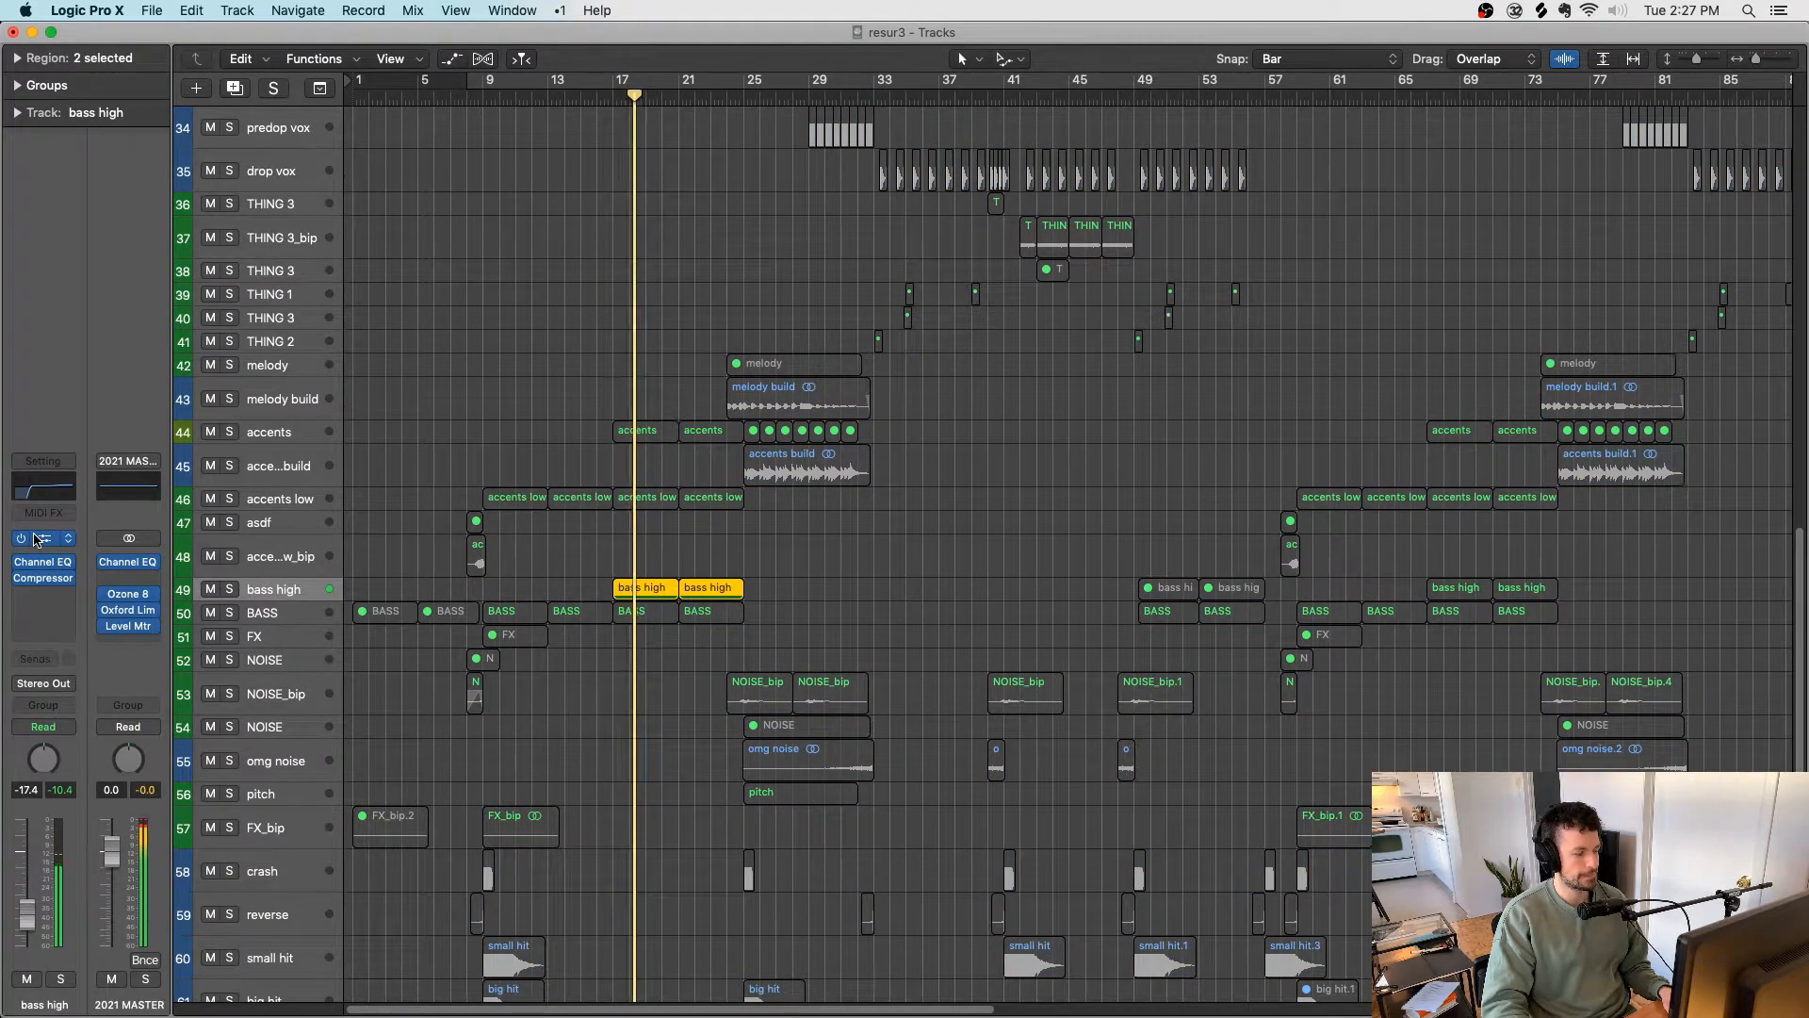
Step: Examine the Synthesis page of the Zebra2 plug-in on the bass high track, close the plug-in, and turn off the solo
drag(571, 97, 1230, 97)
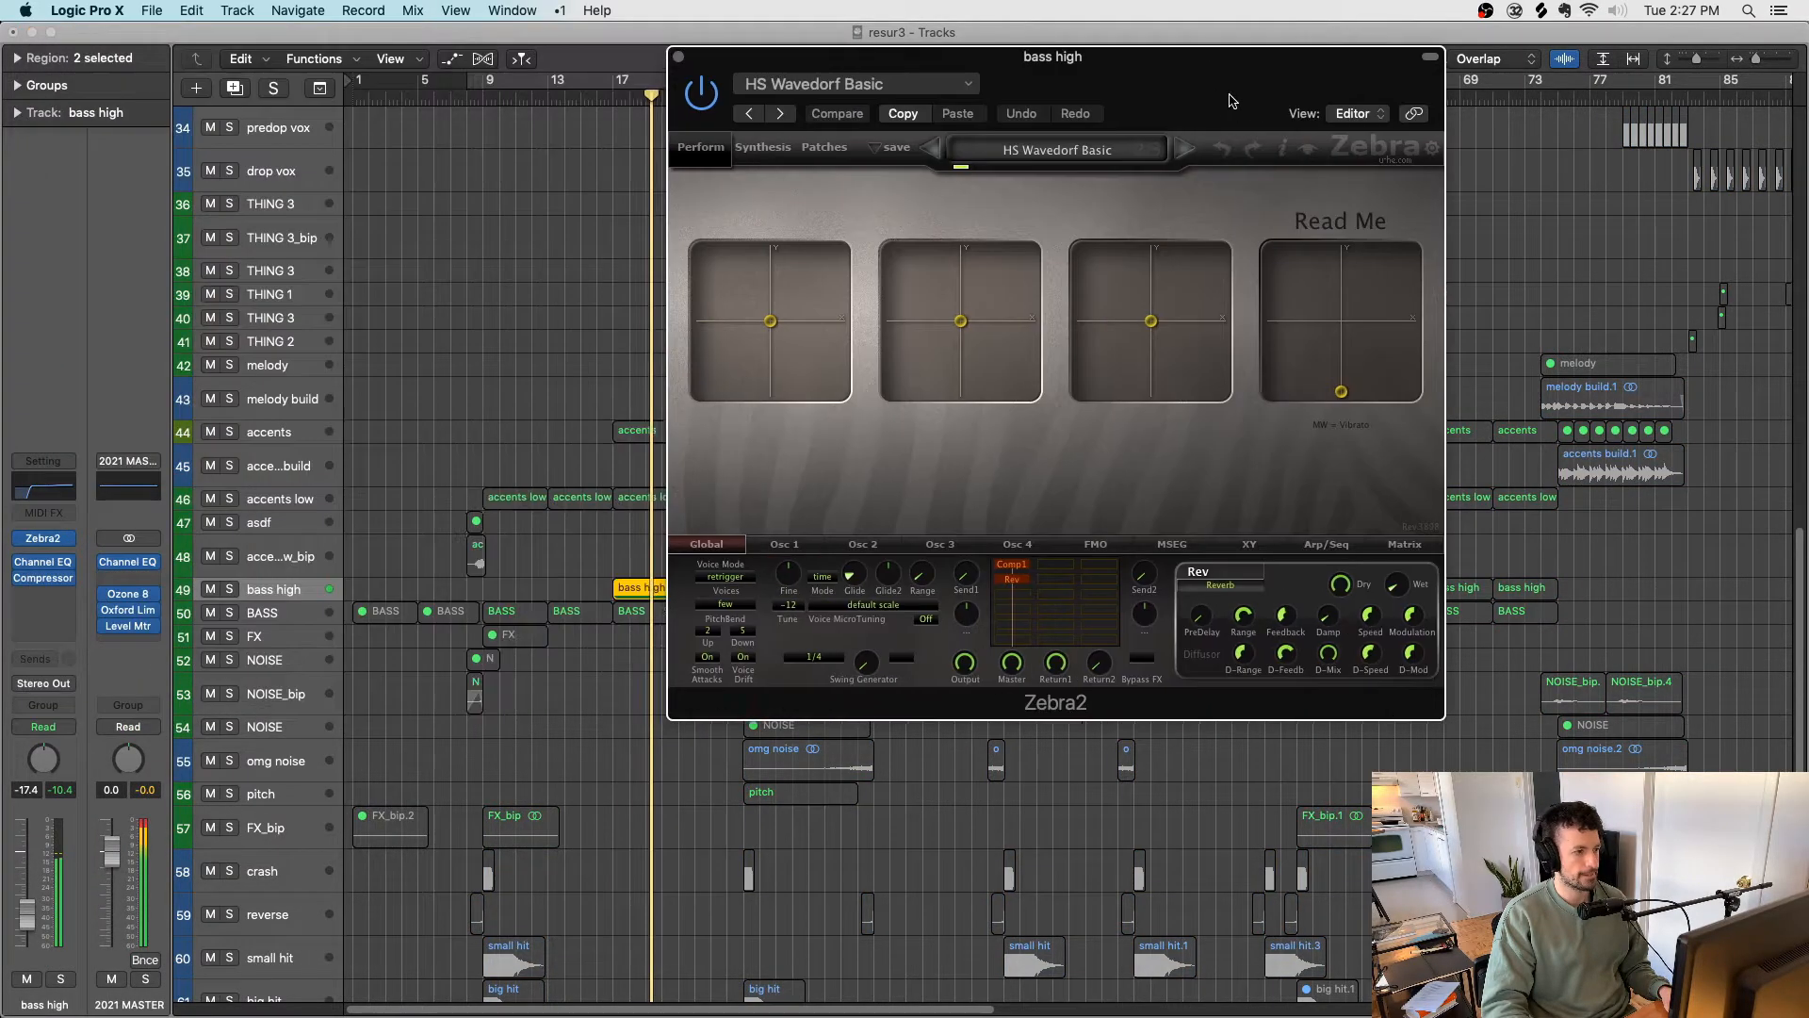
click(756, 156)
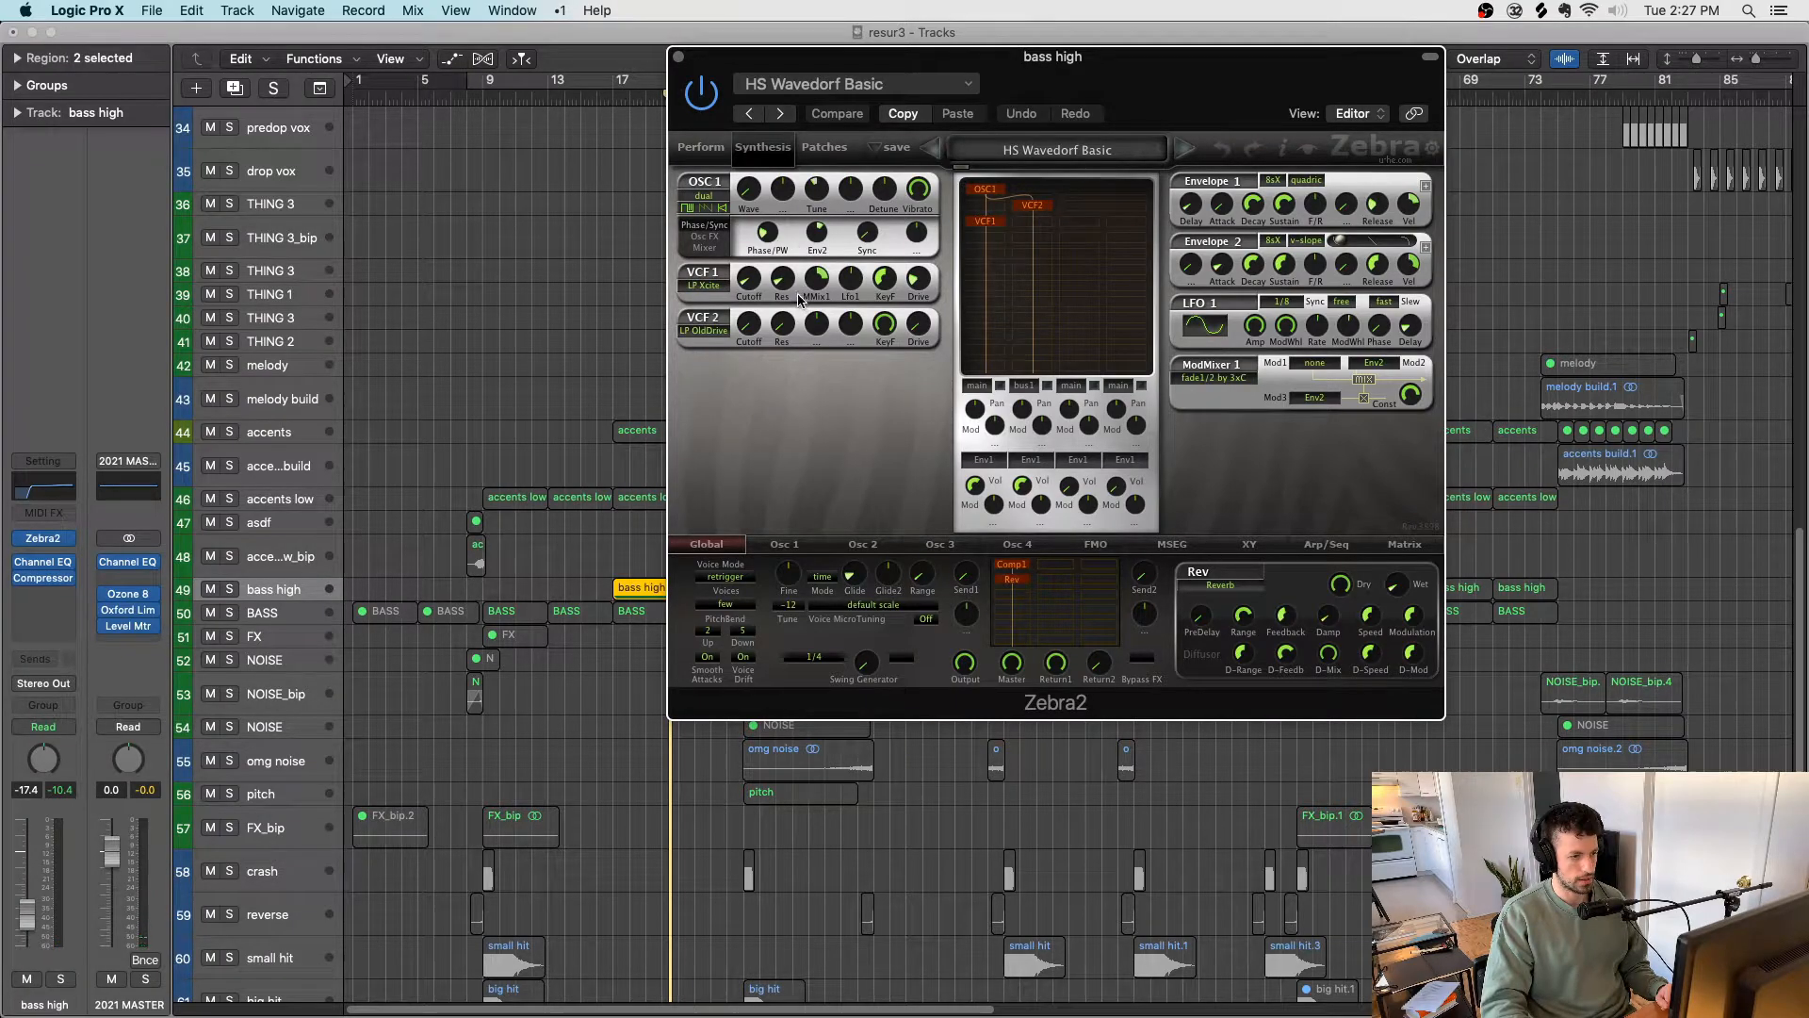
drag(1168, 99, 1100, 112)
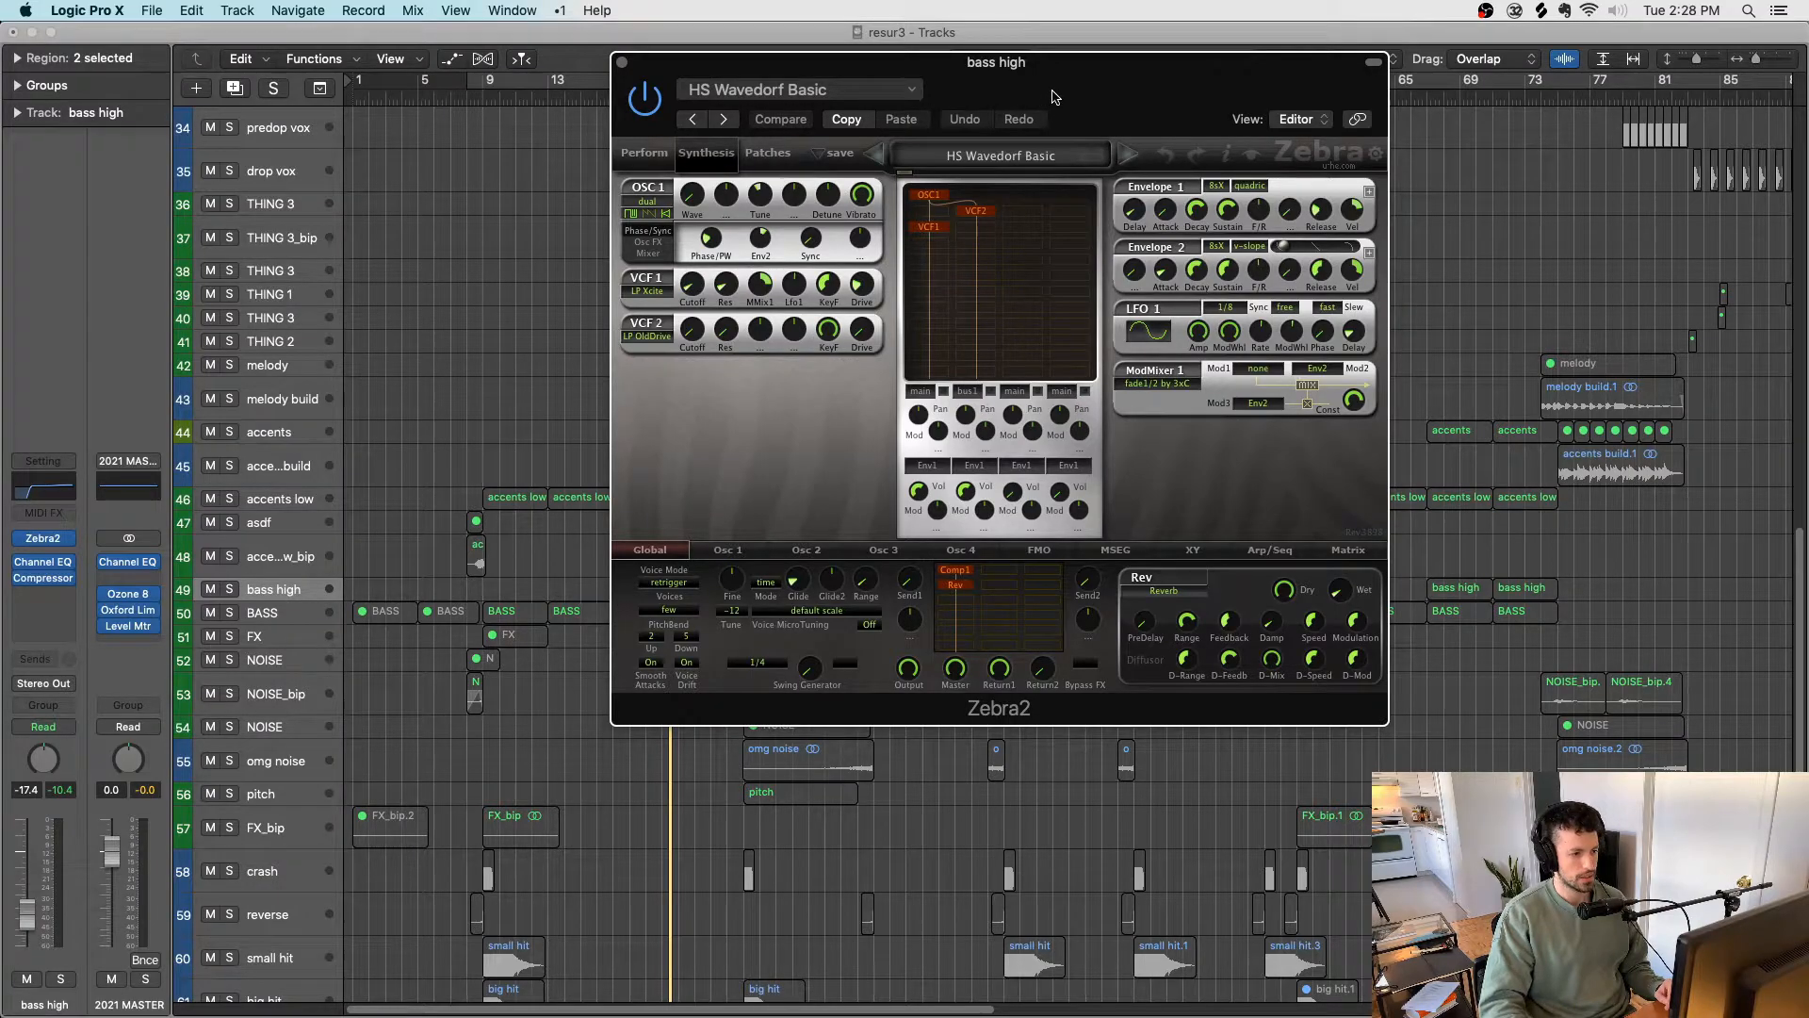
drag(1052, 96, 1054, 100)
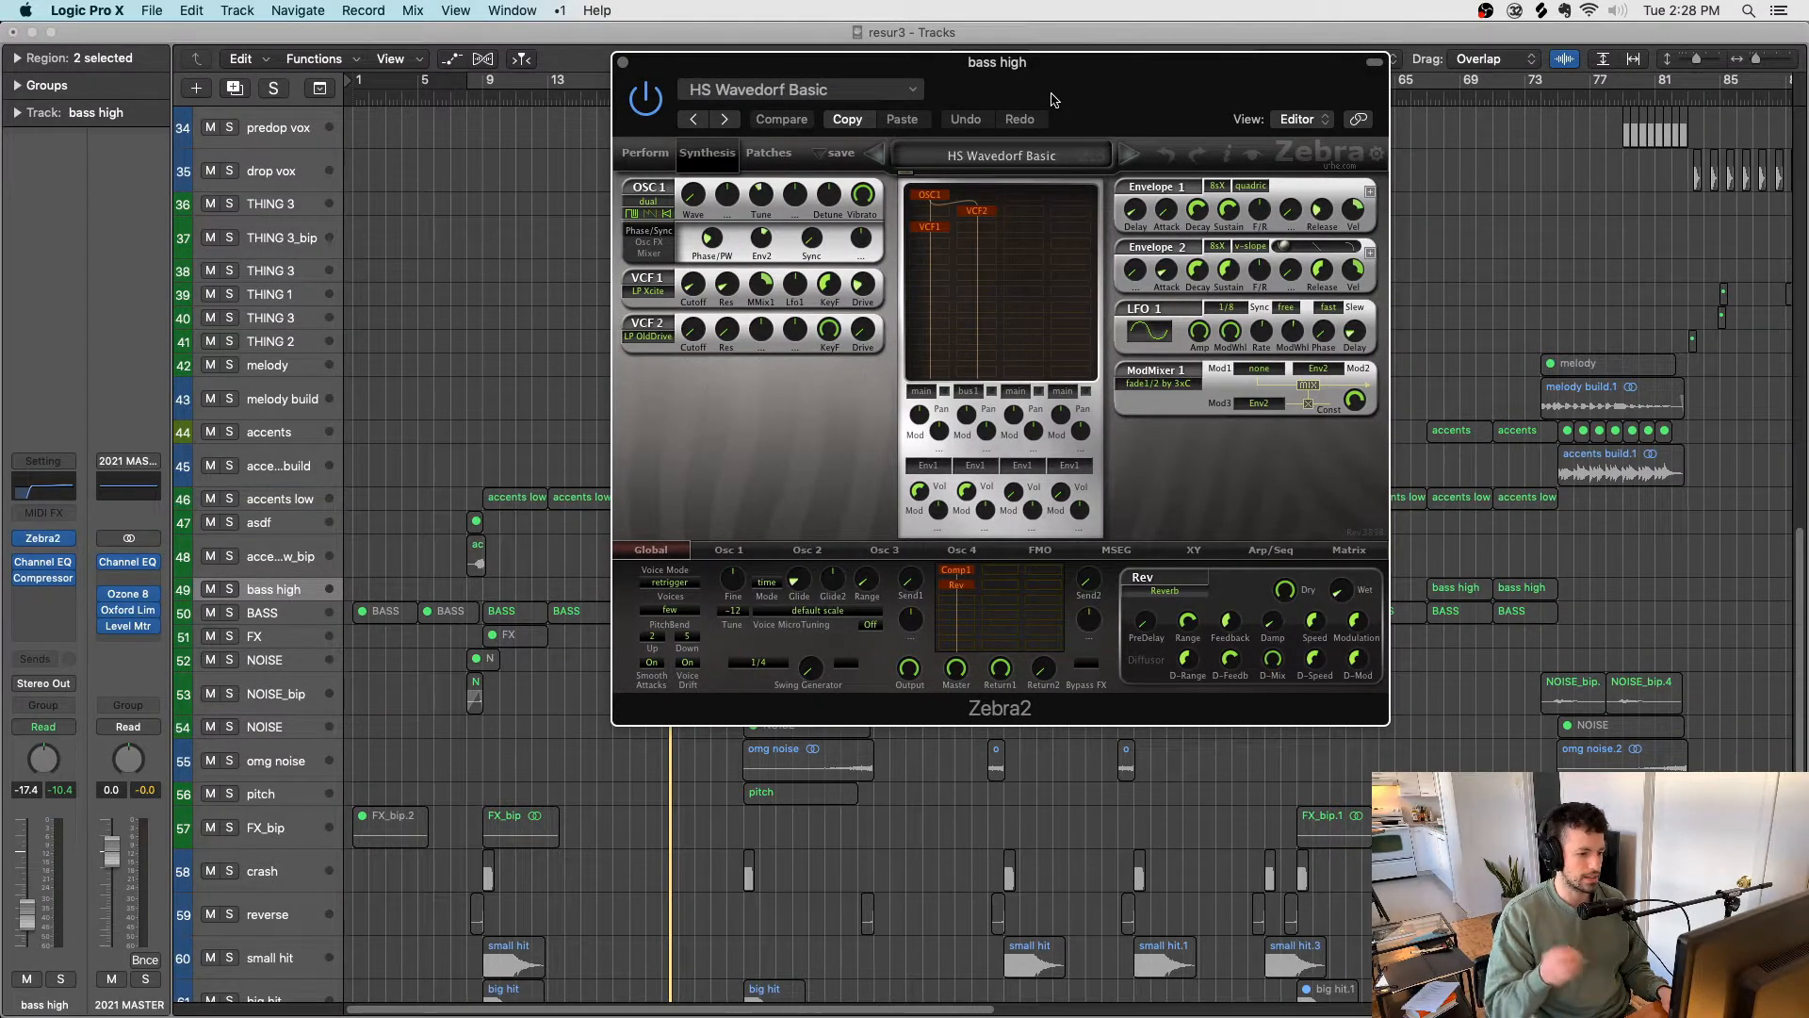
key(super+w)
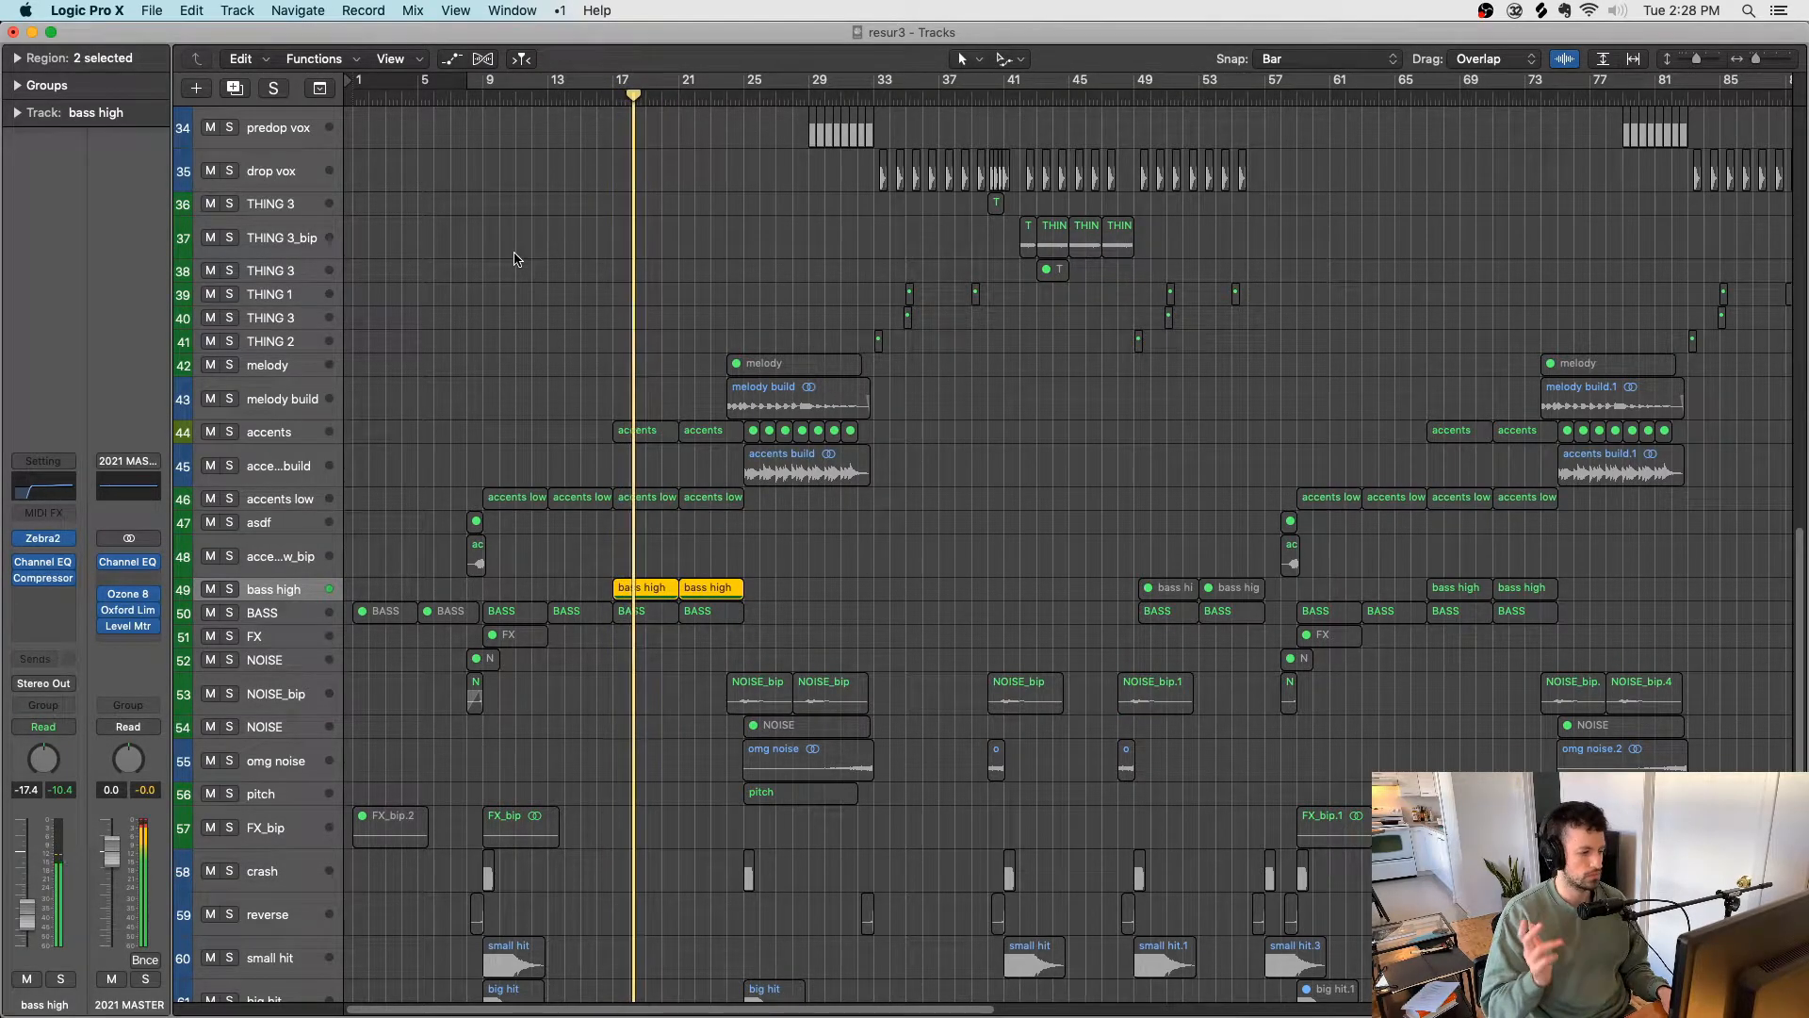
key(ctrl+s)
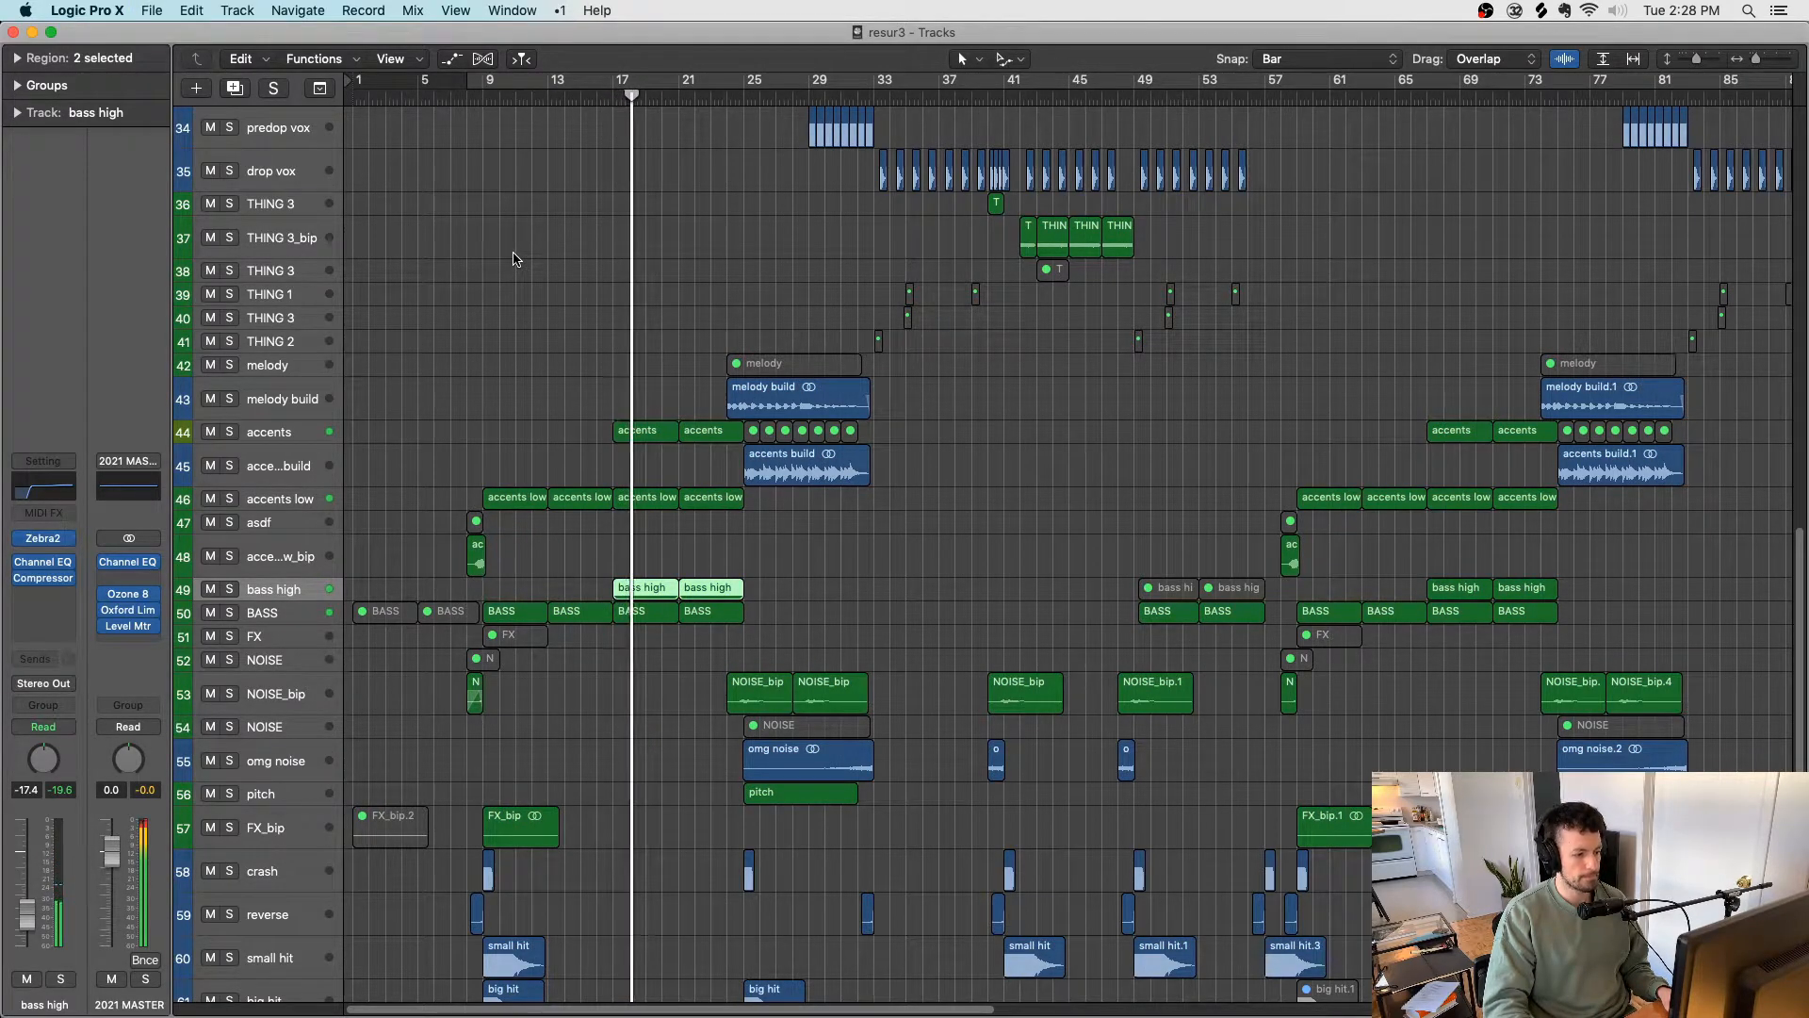
Step: Unmute the INTRO KICK regions between bars 17 and 32
scroll(514, 259, down, 6)
scroll(517, 264, up, 20)
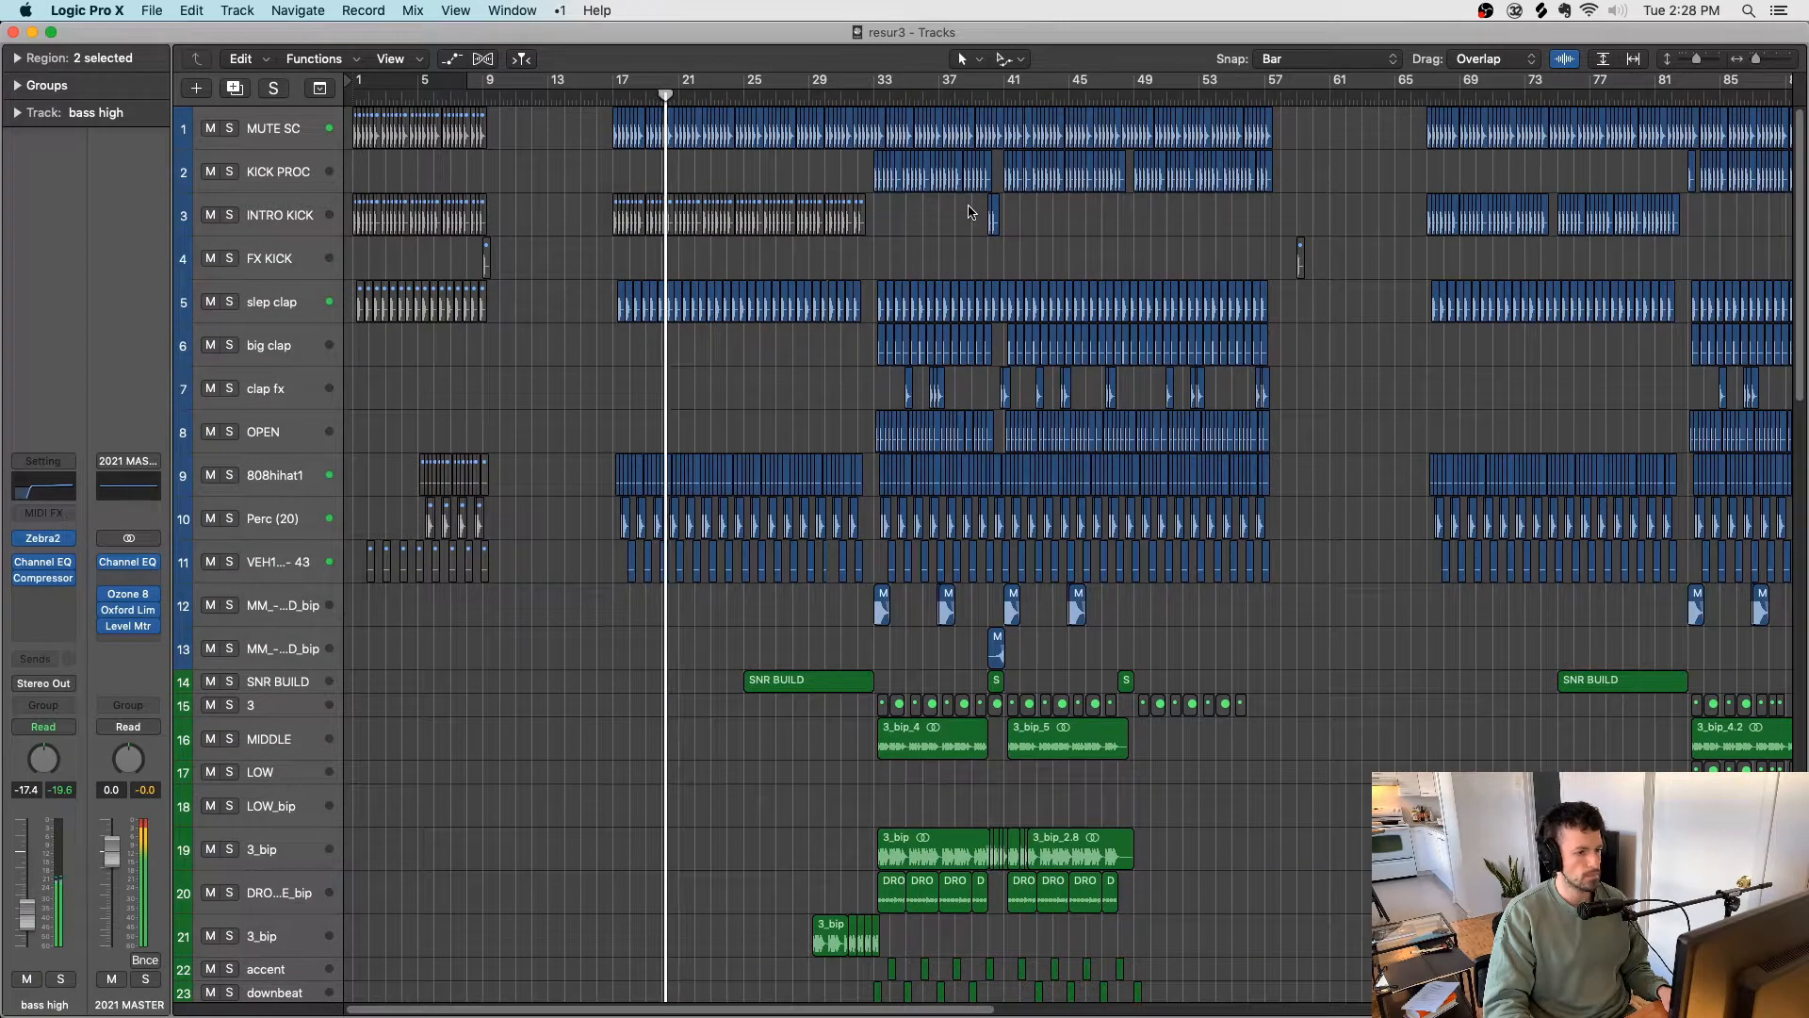
drag(971, 209, 606, 227)
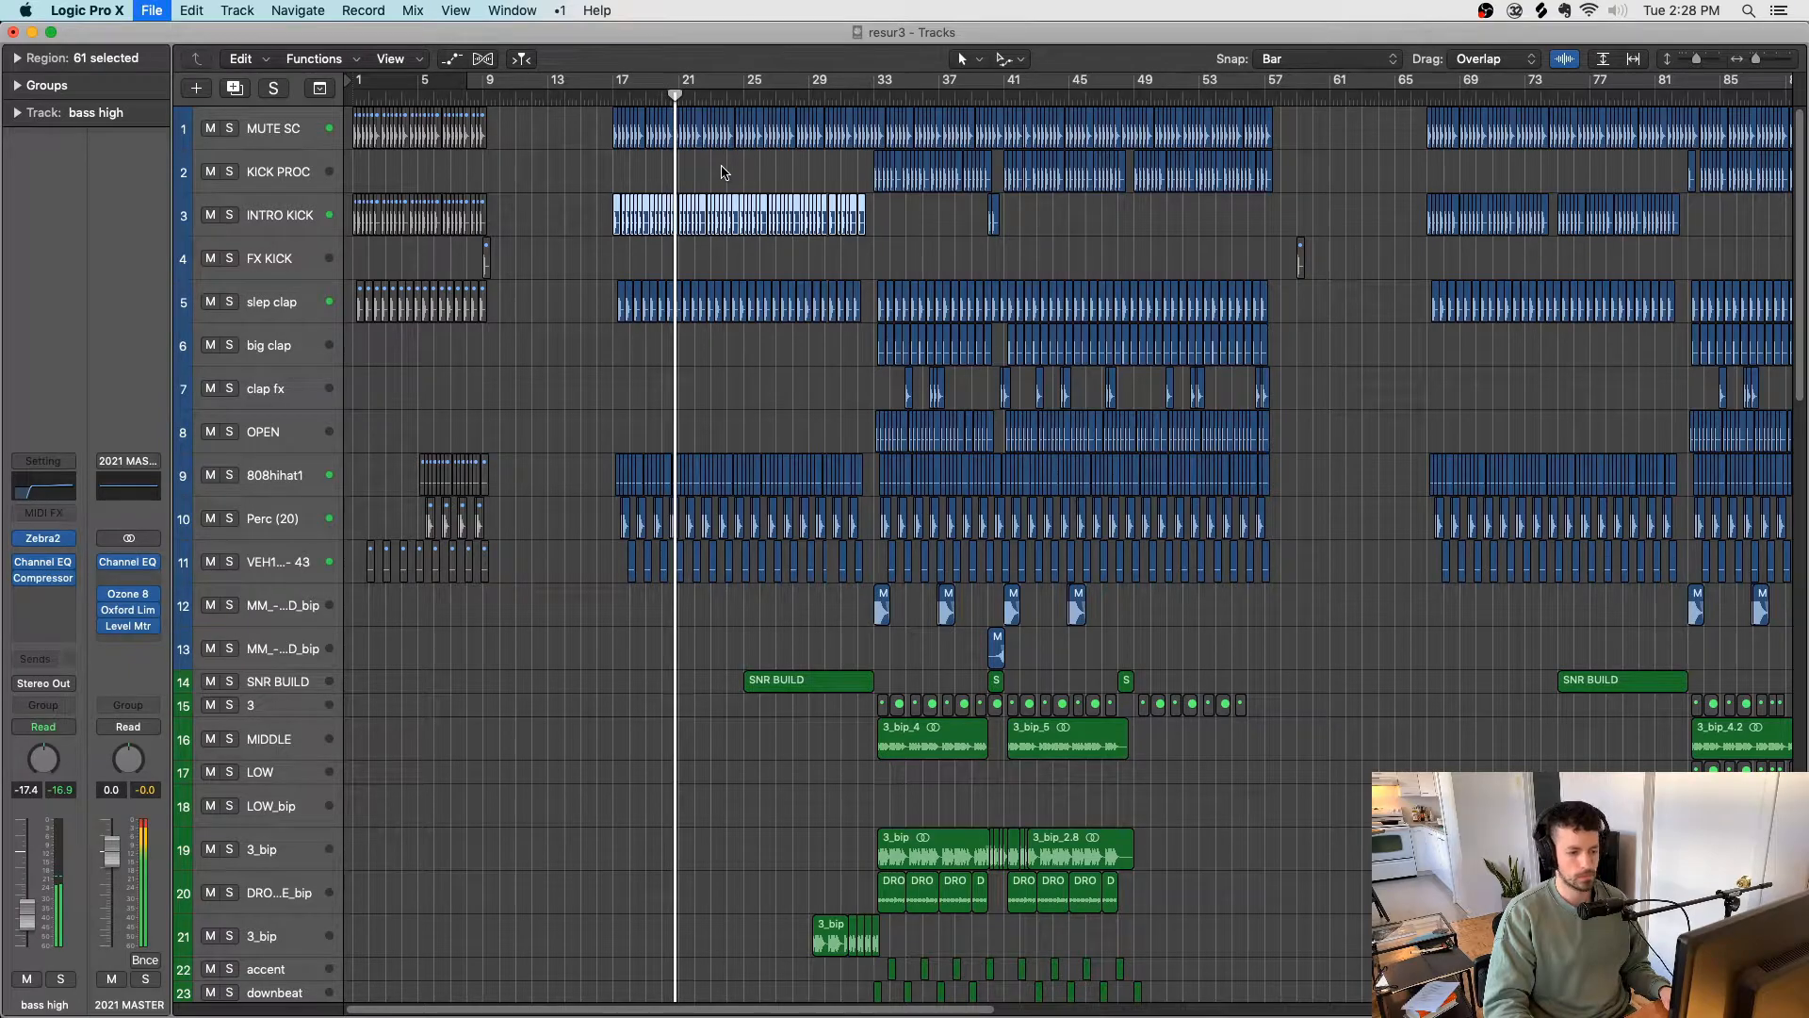
Step: Play the build section between bars 25 and 33 with all tracks audible, and save the project
scroll(723, 172, down, 6)
scroll(723, 172, down, 15)
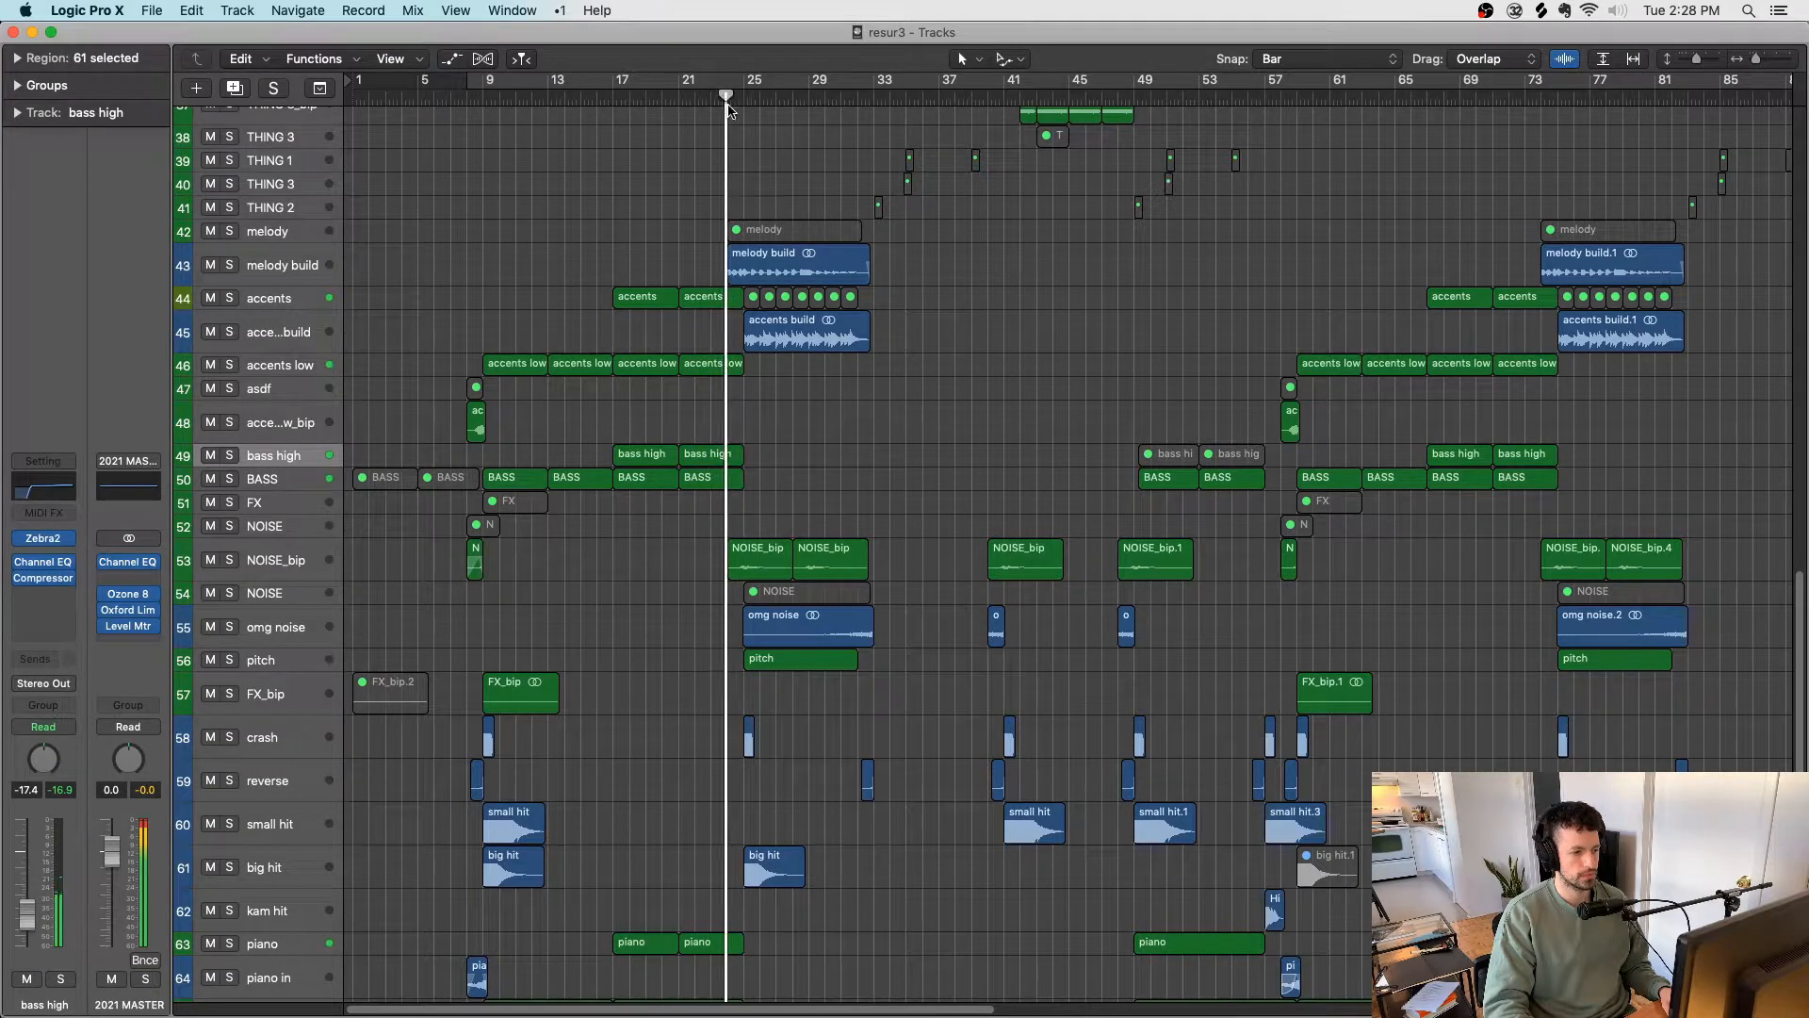
key(super+Right)
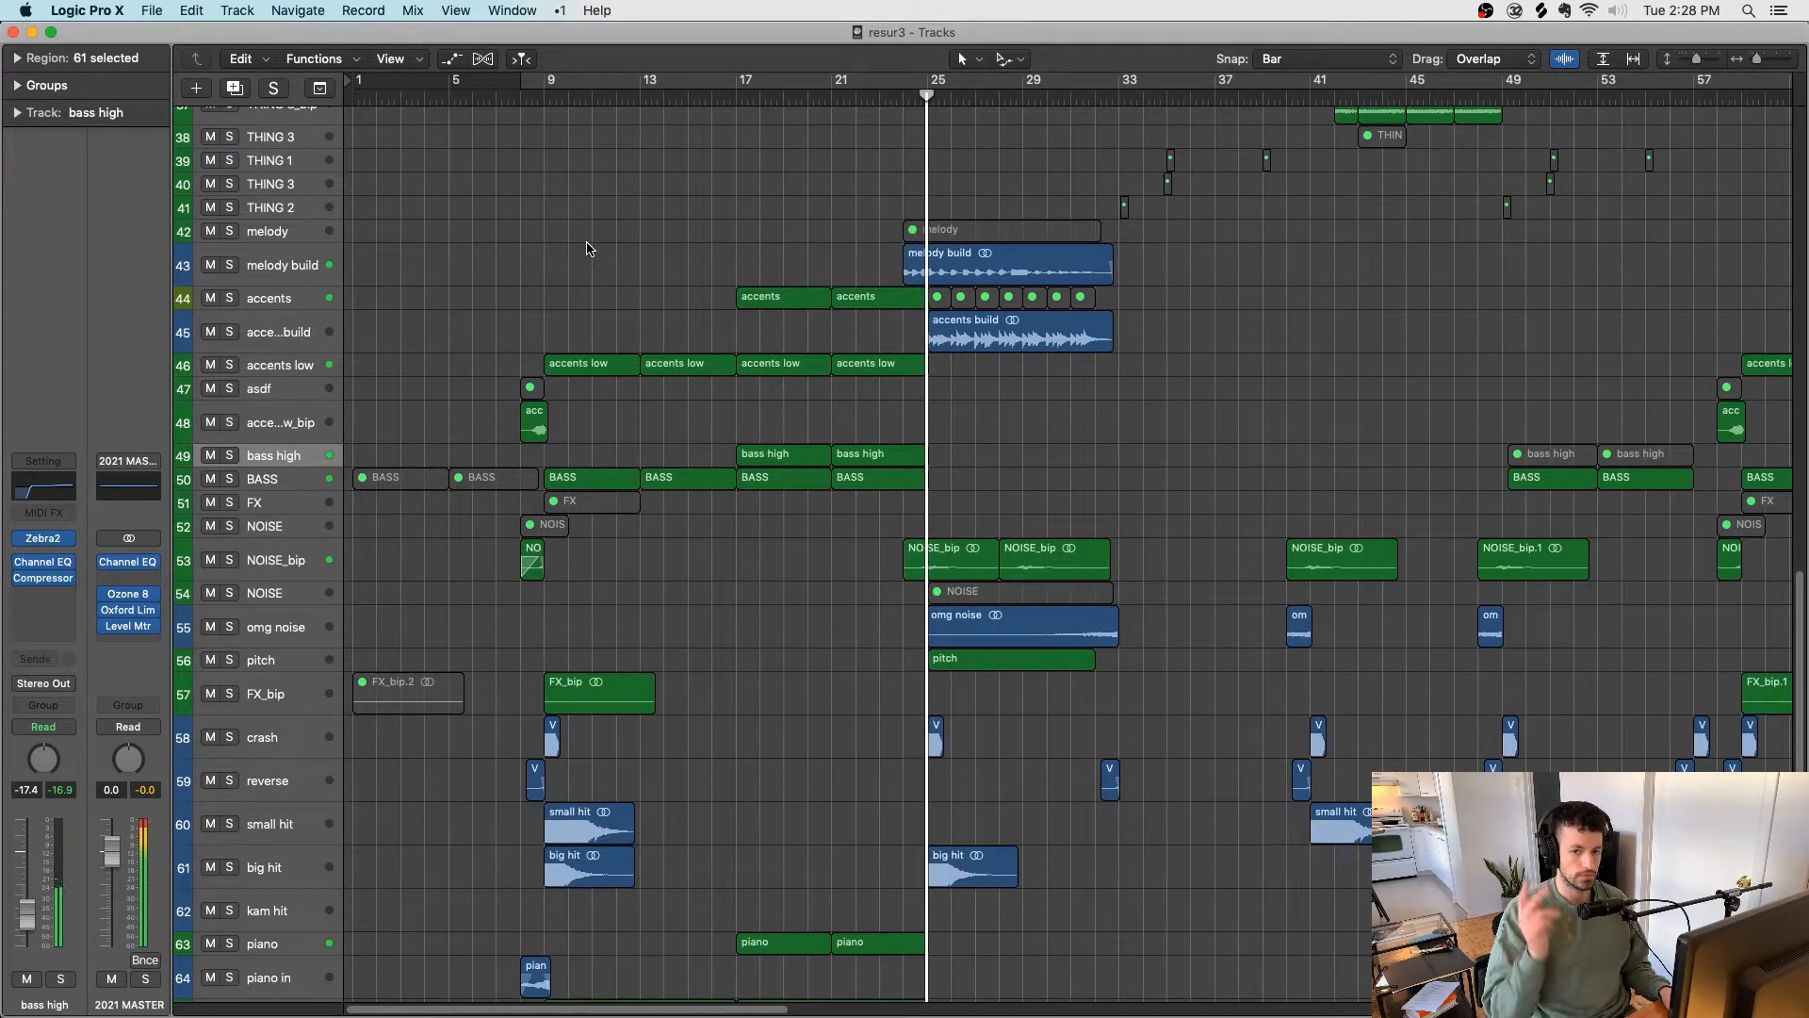
scroll(582, 259, right, 10)
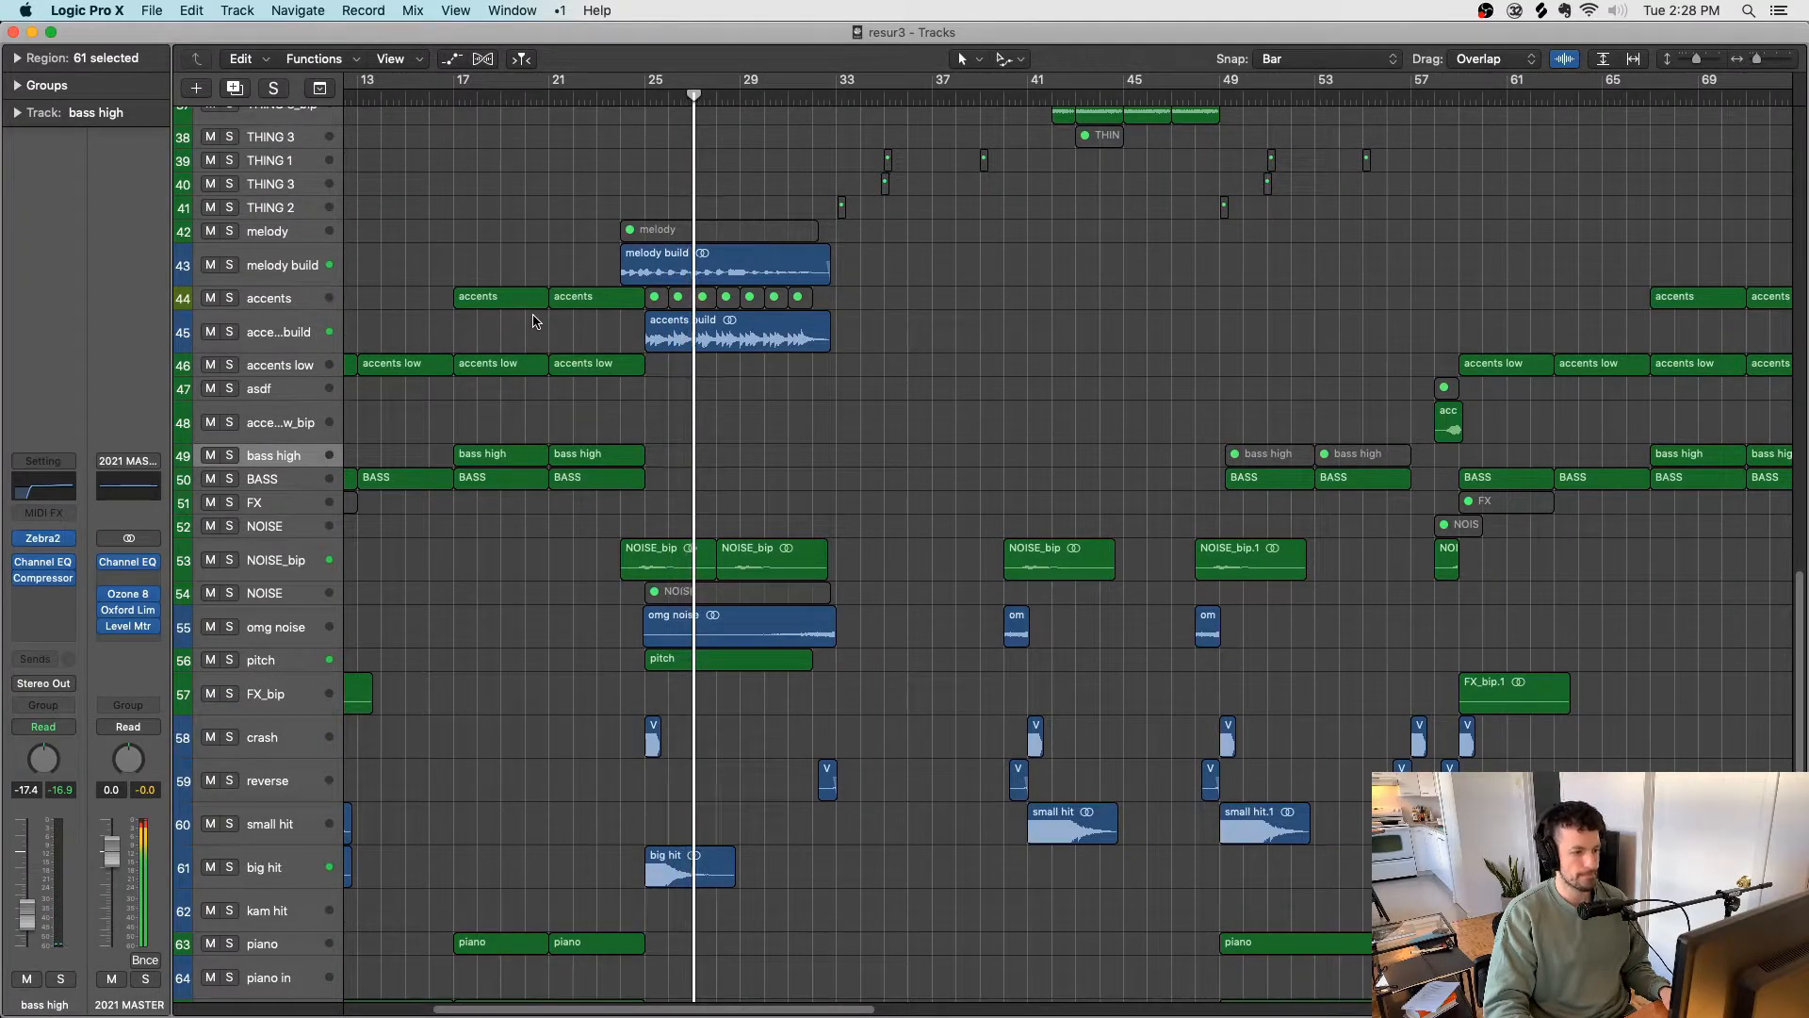
scroll(532, 321, left, 1)
key(super+s)
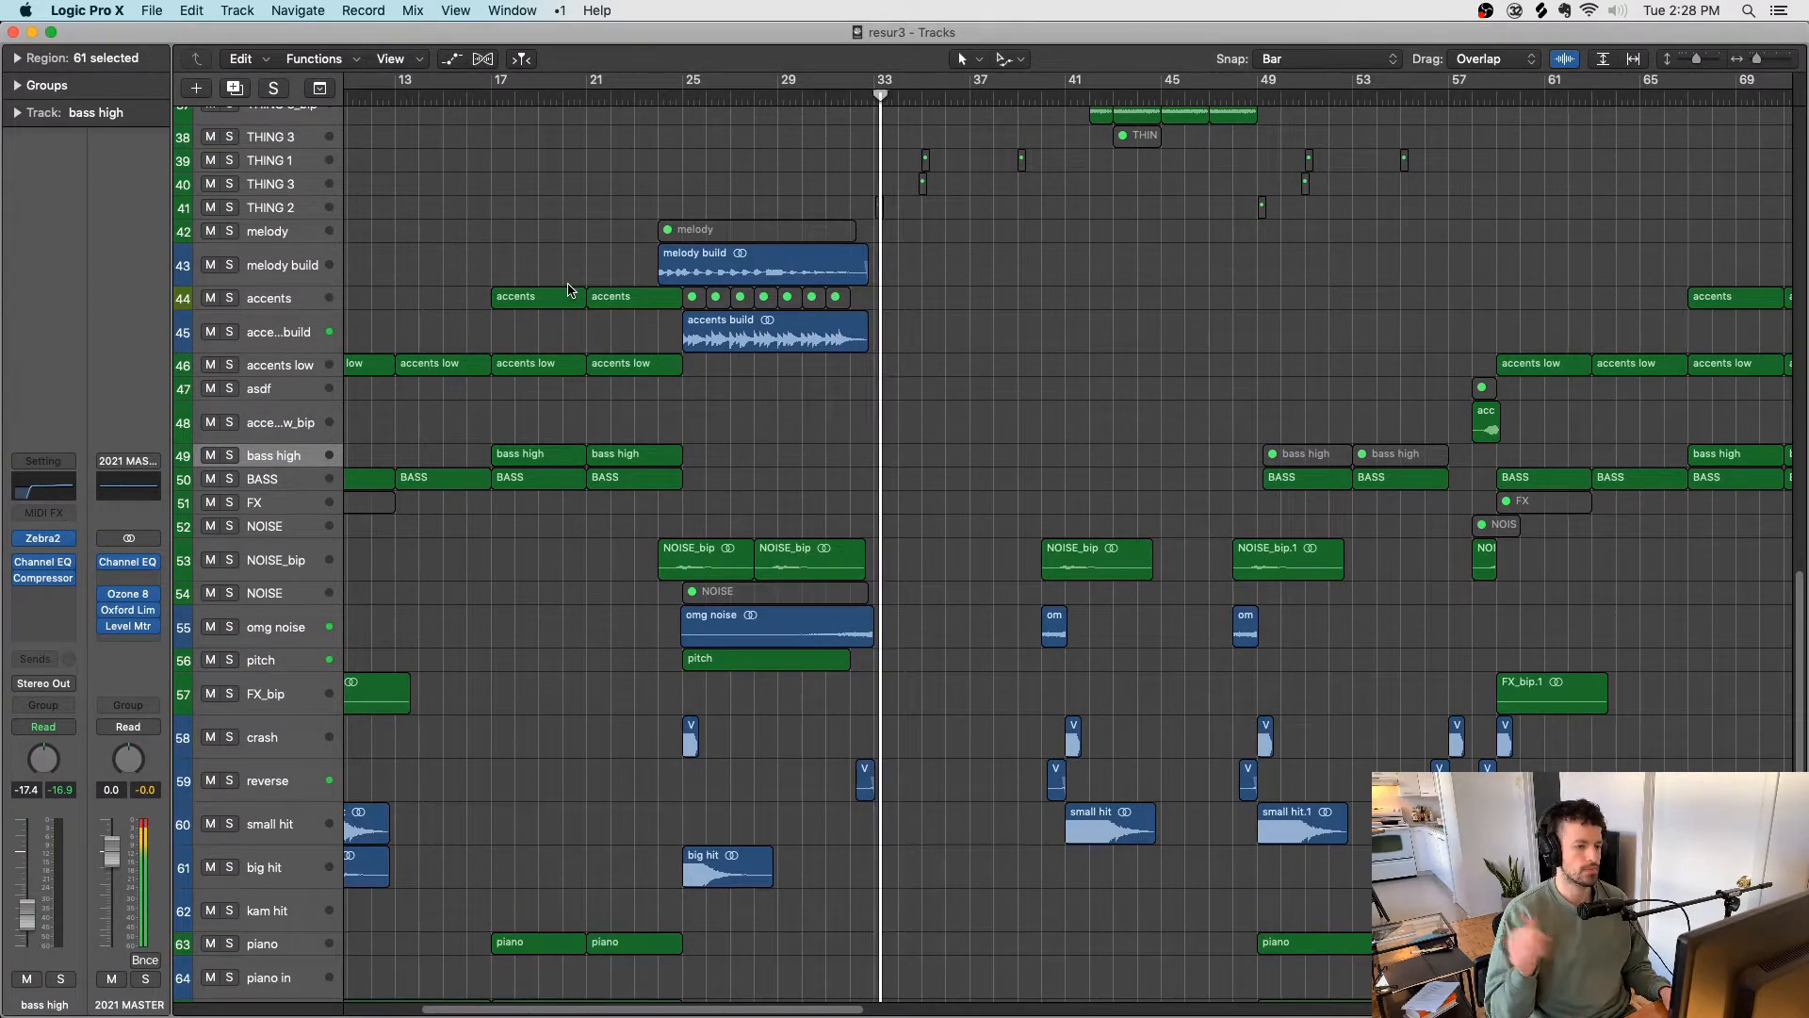
Step: Solo the SNR BUILD region between bars 25 and 33 on track 14, play it from bar 25, and select its track
scroll(568, 290, up, 15)
scroll(563, 294, up, 2)
key(super+s)
click(685, 92)
scroll(647, 479, down, 5)
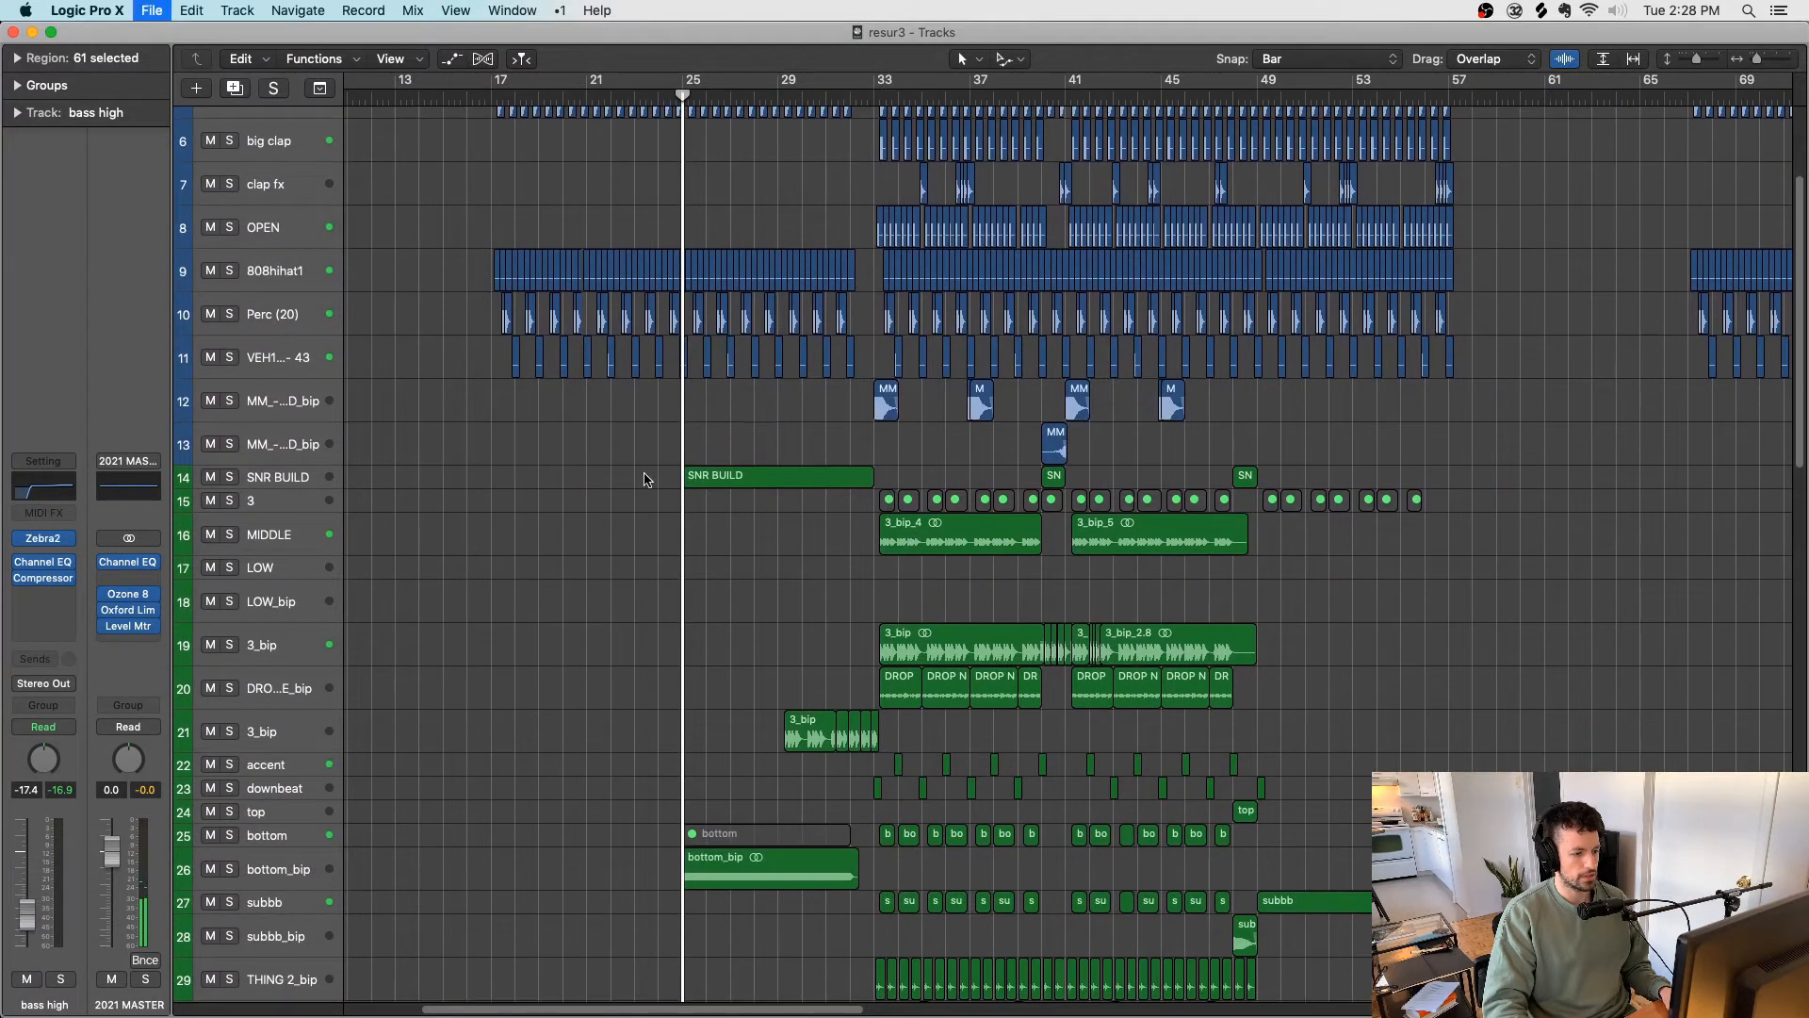
click(721, 477)
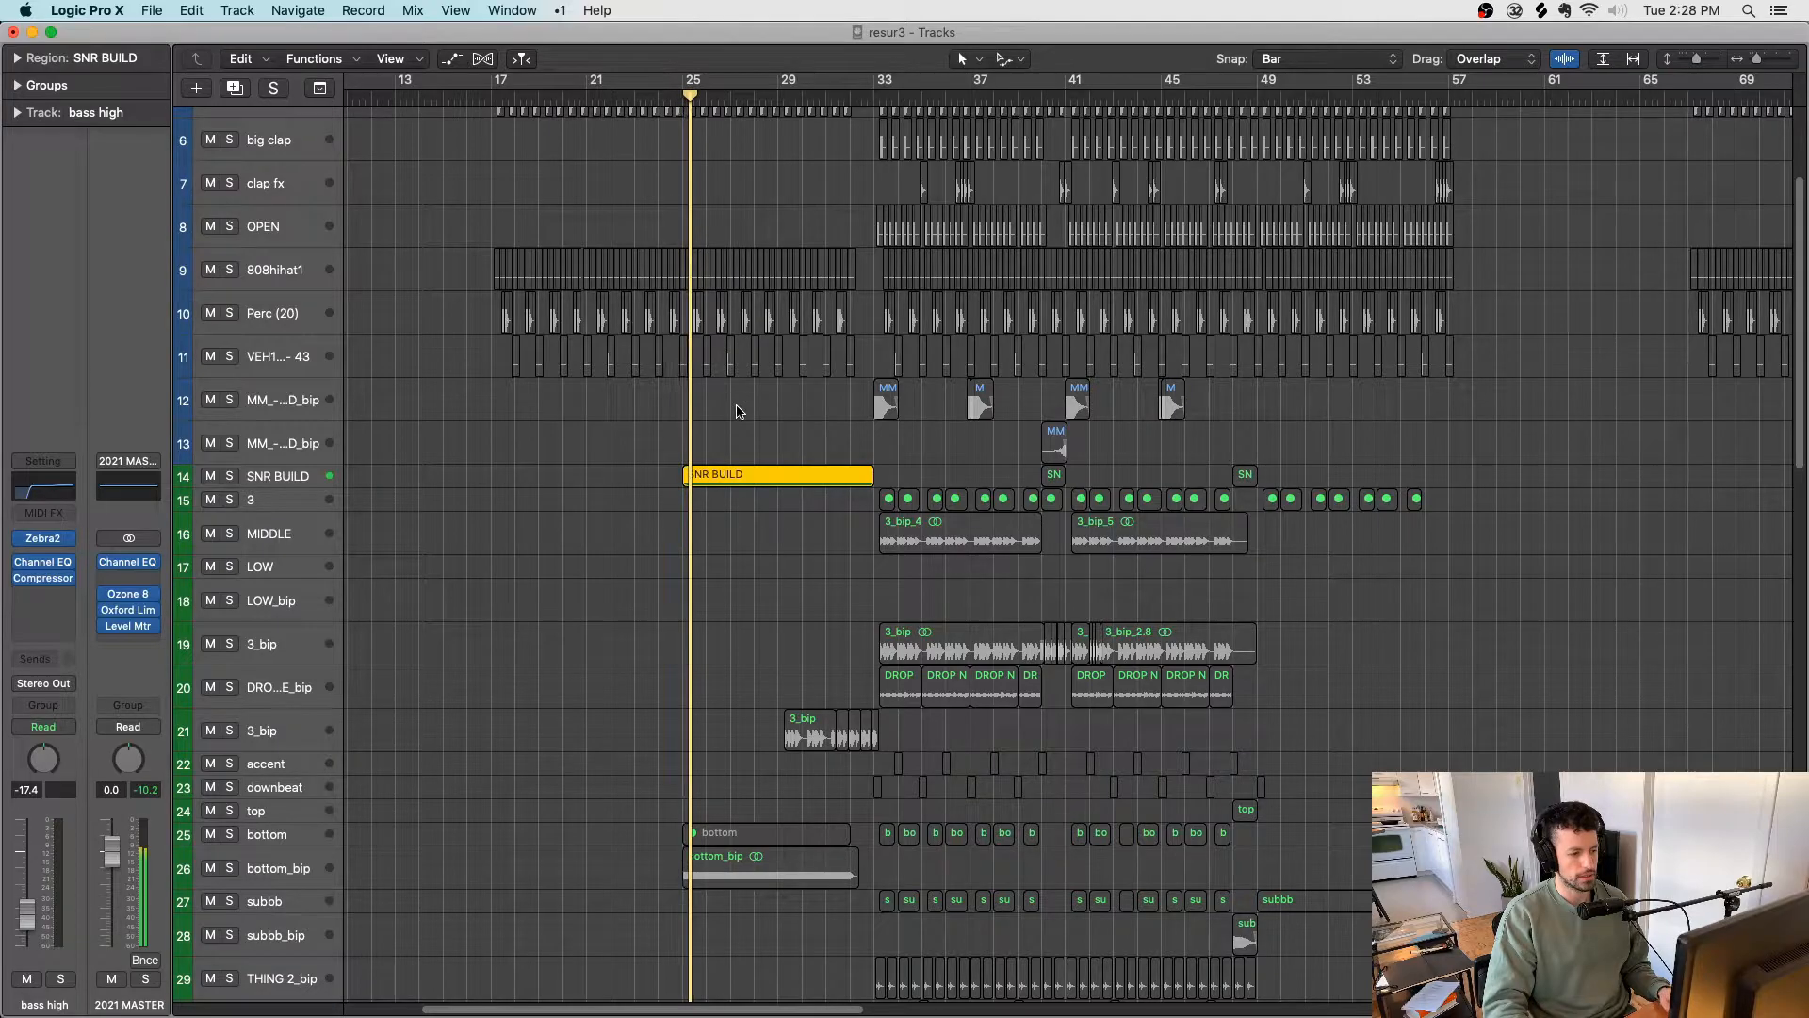
click(751, 95)
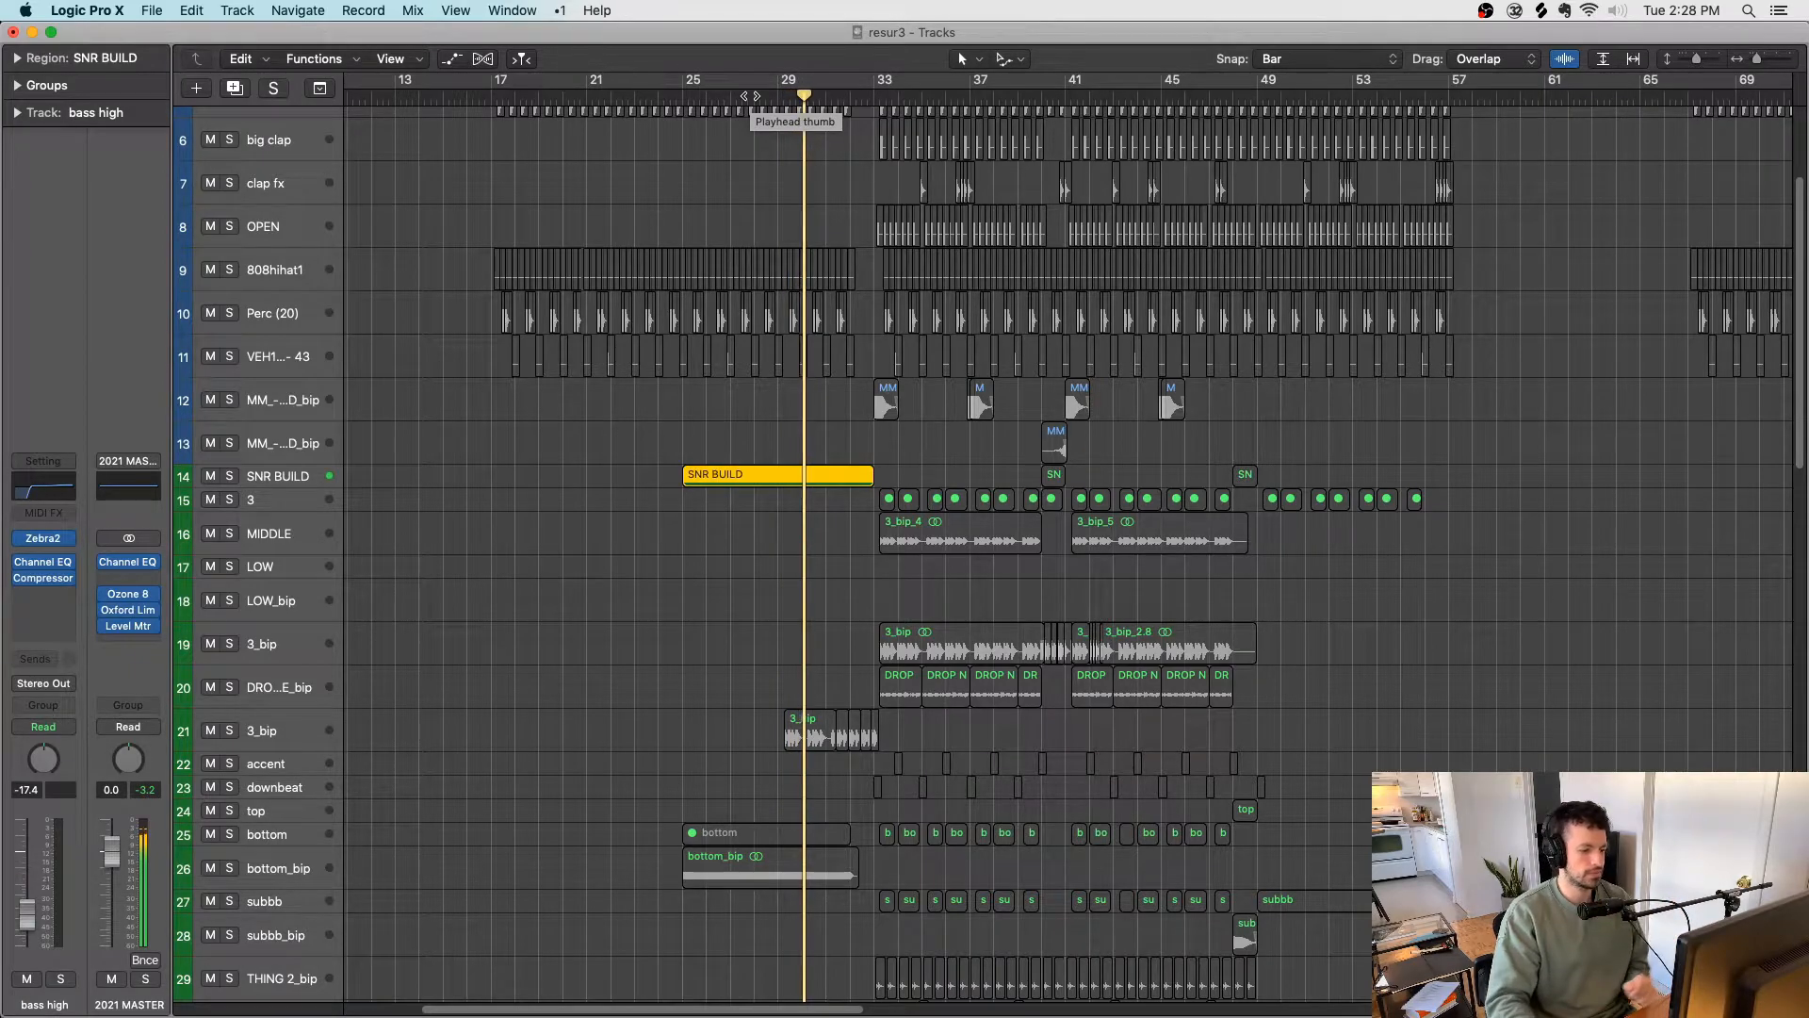
scroll(751, 95, down, 2)
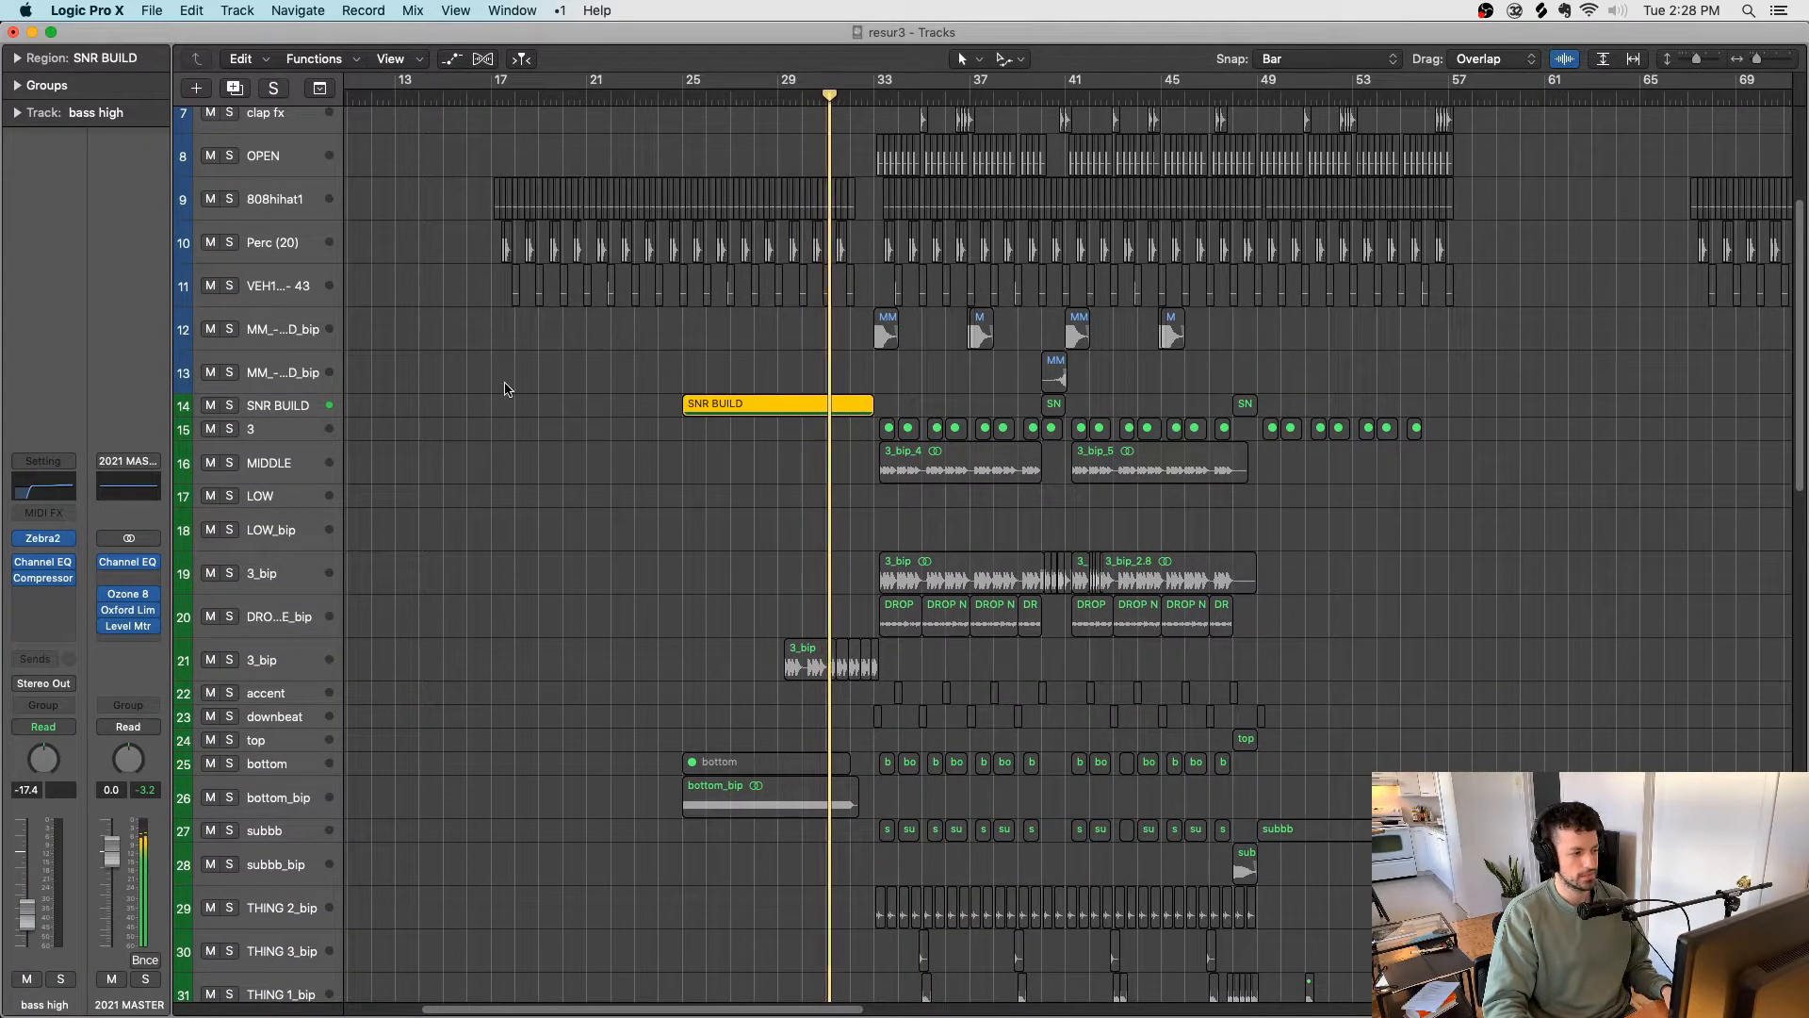
click(304, 407)
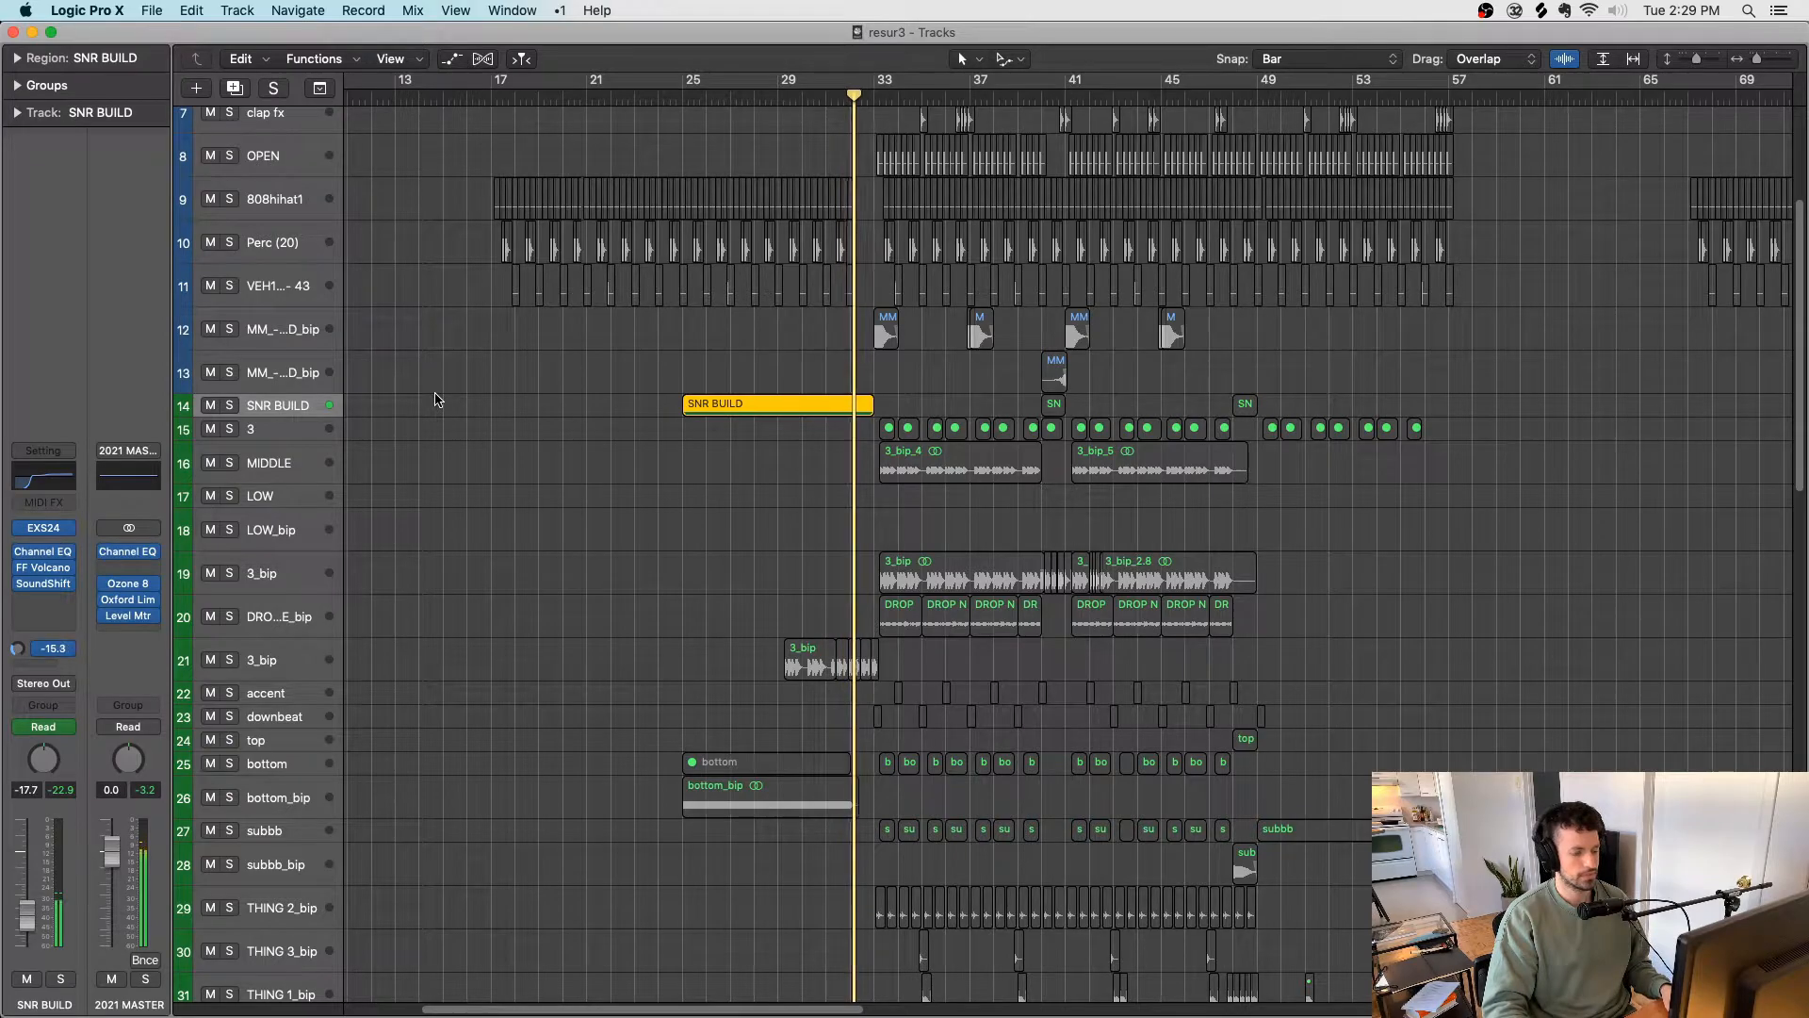
click(790, 91)
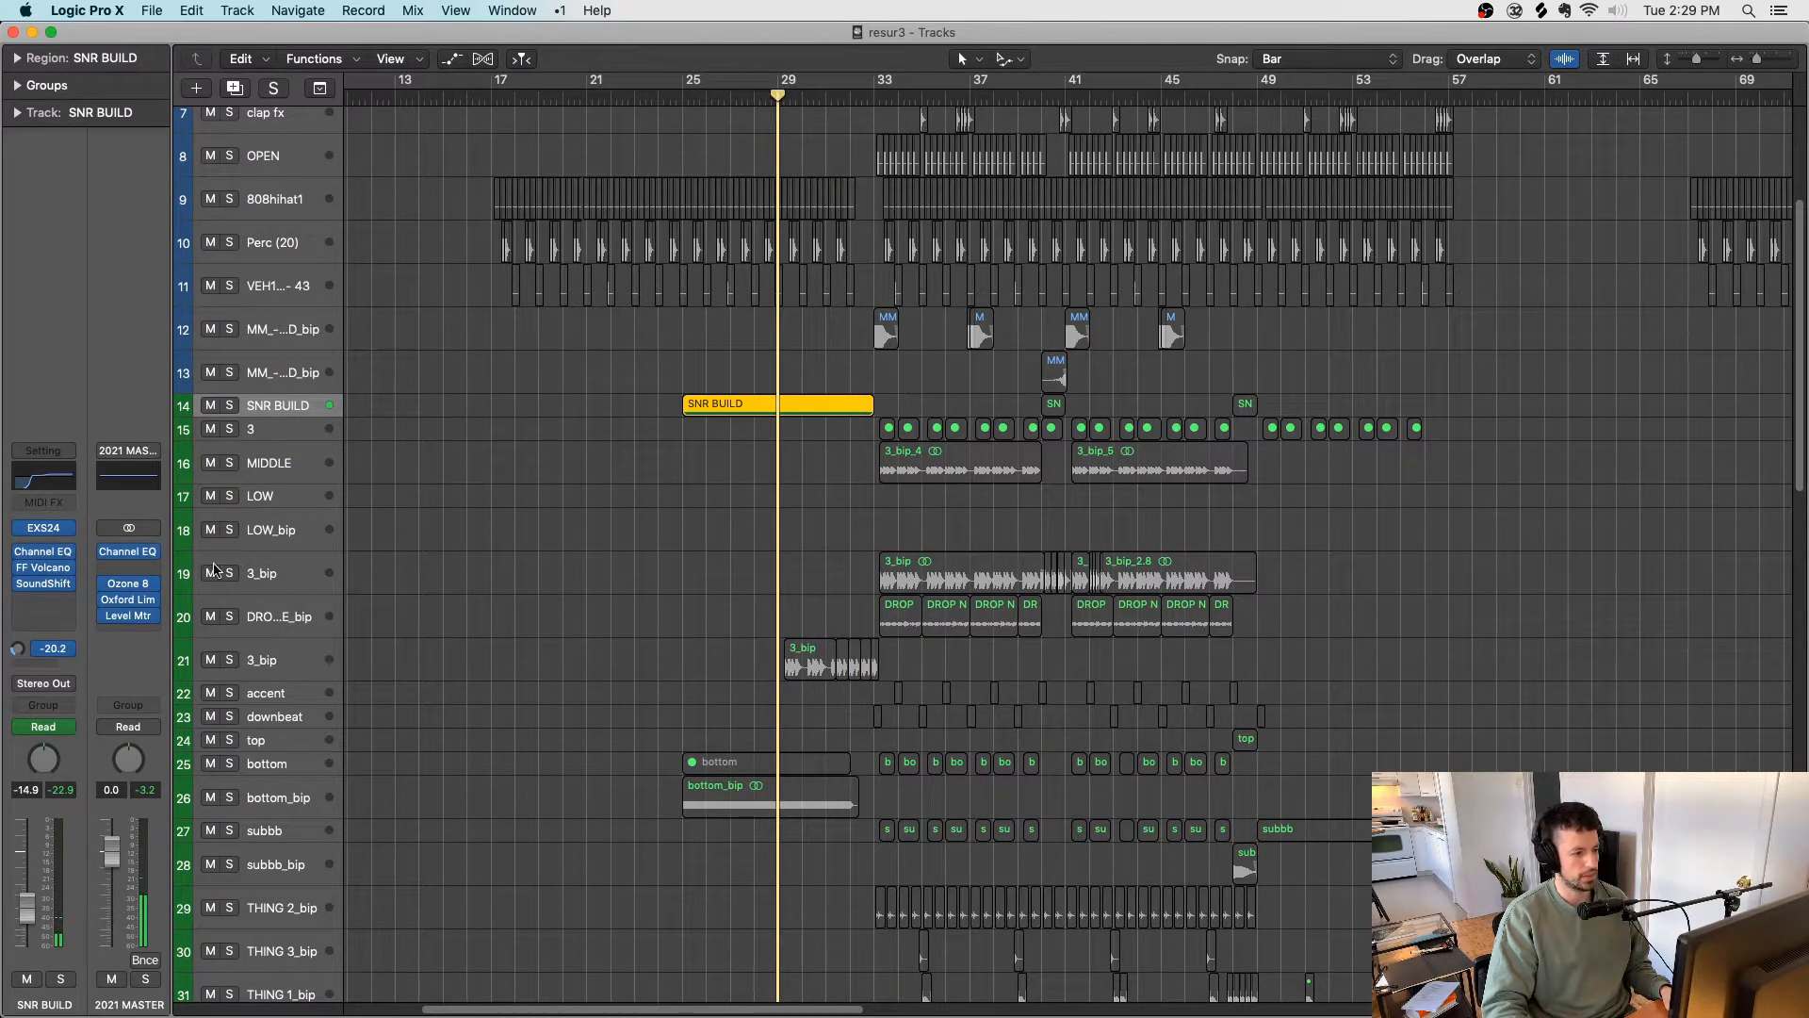
Step: Examine the SoundShifter Pitch plug-in on the SNR BUILD track, close it, and turn off the solo
click(44, 586)
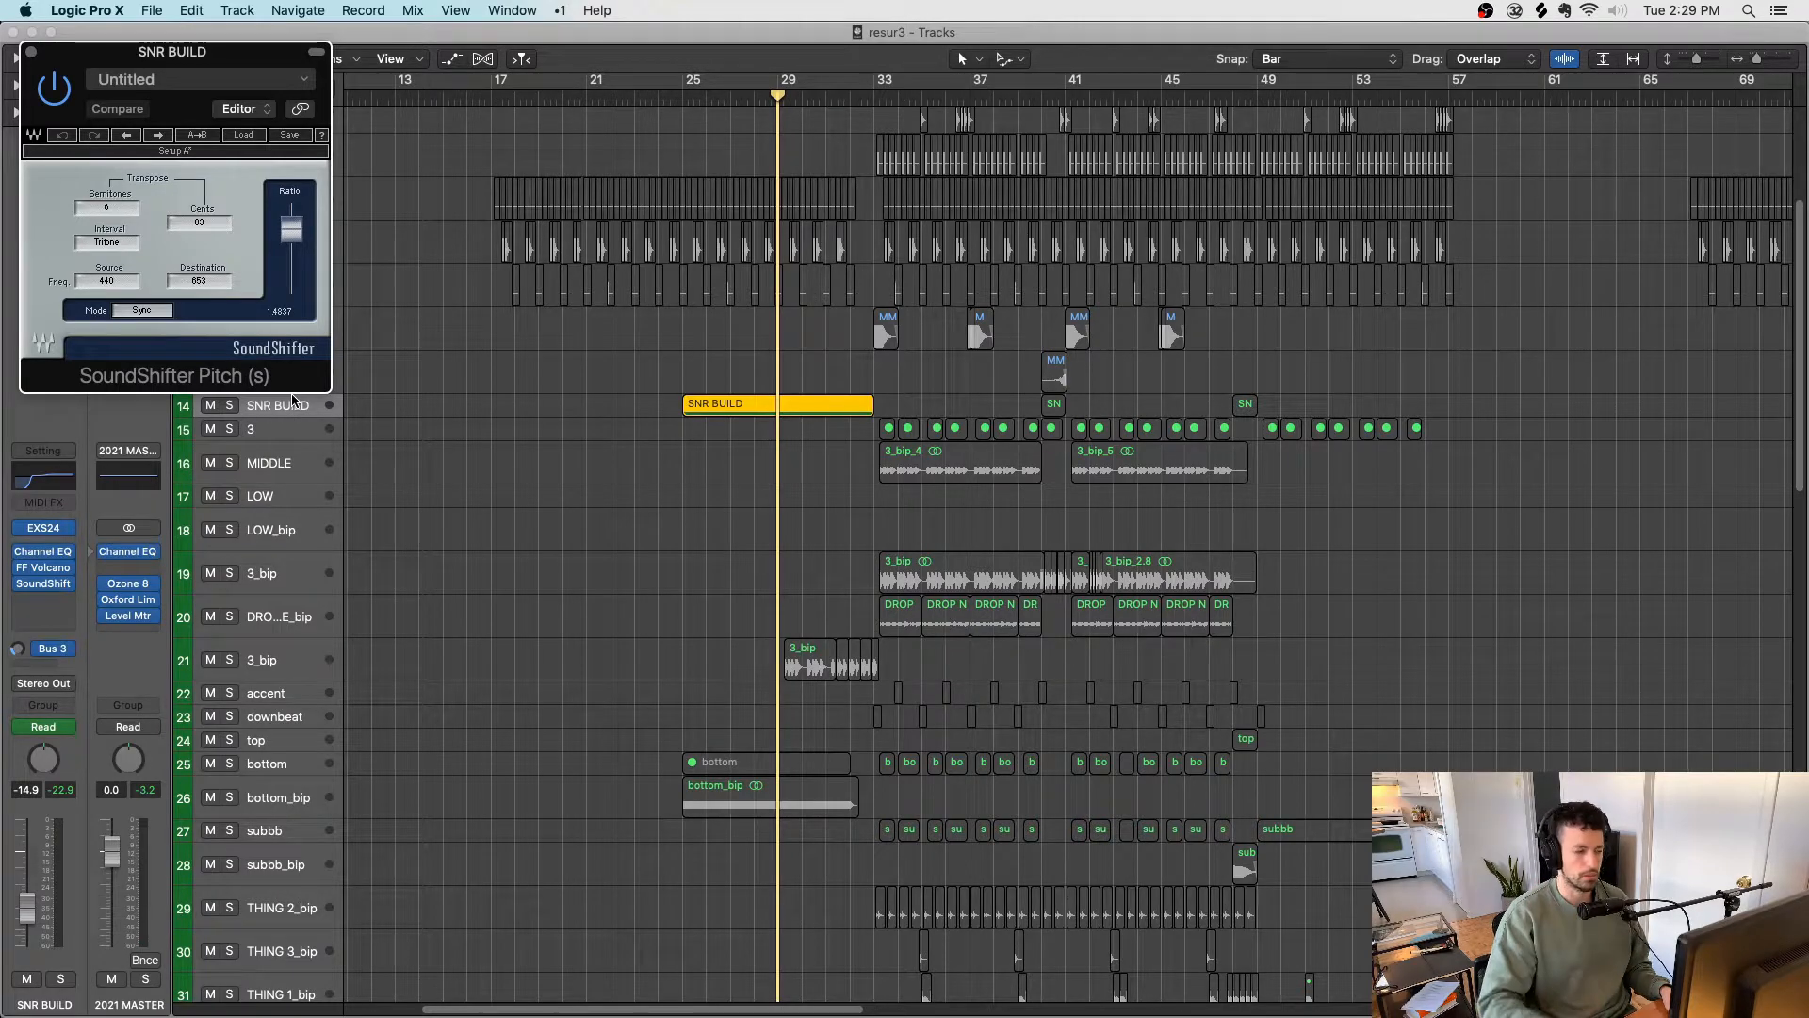
key(super+w)
scroll(430, 453, down, 5)
key(ctrl+s)
key(super+s)
Step: Solo the 3_bip regions between bars 29 and 33 on track 21, play them from bar 29, and turn off the solo
click(302, 459)
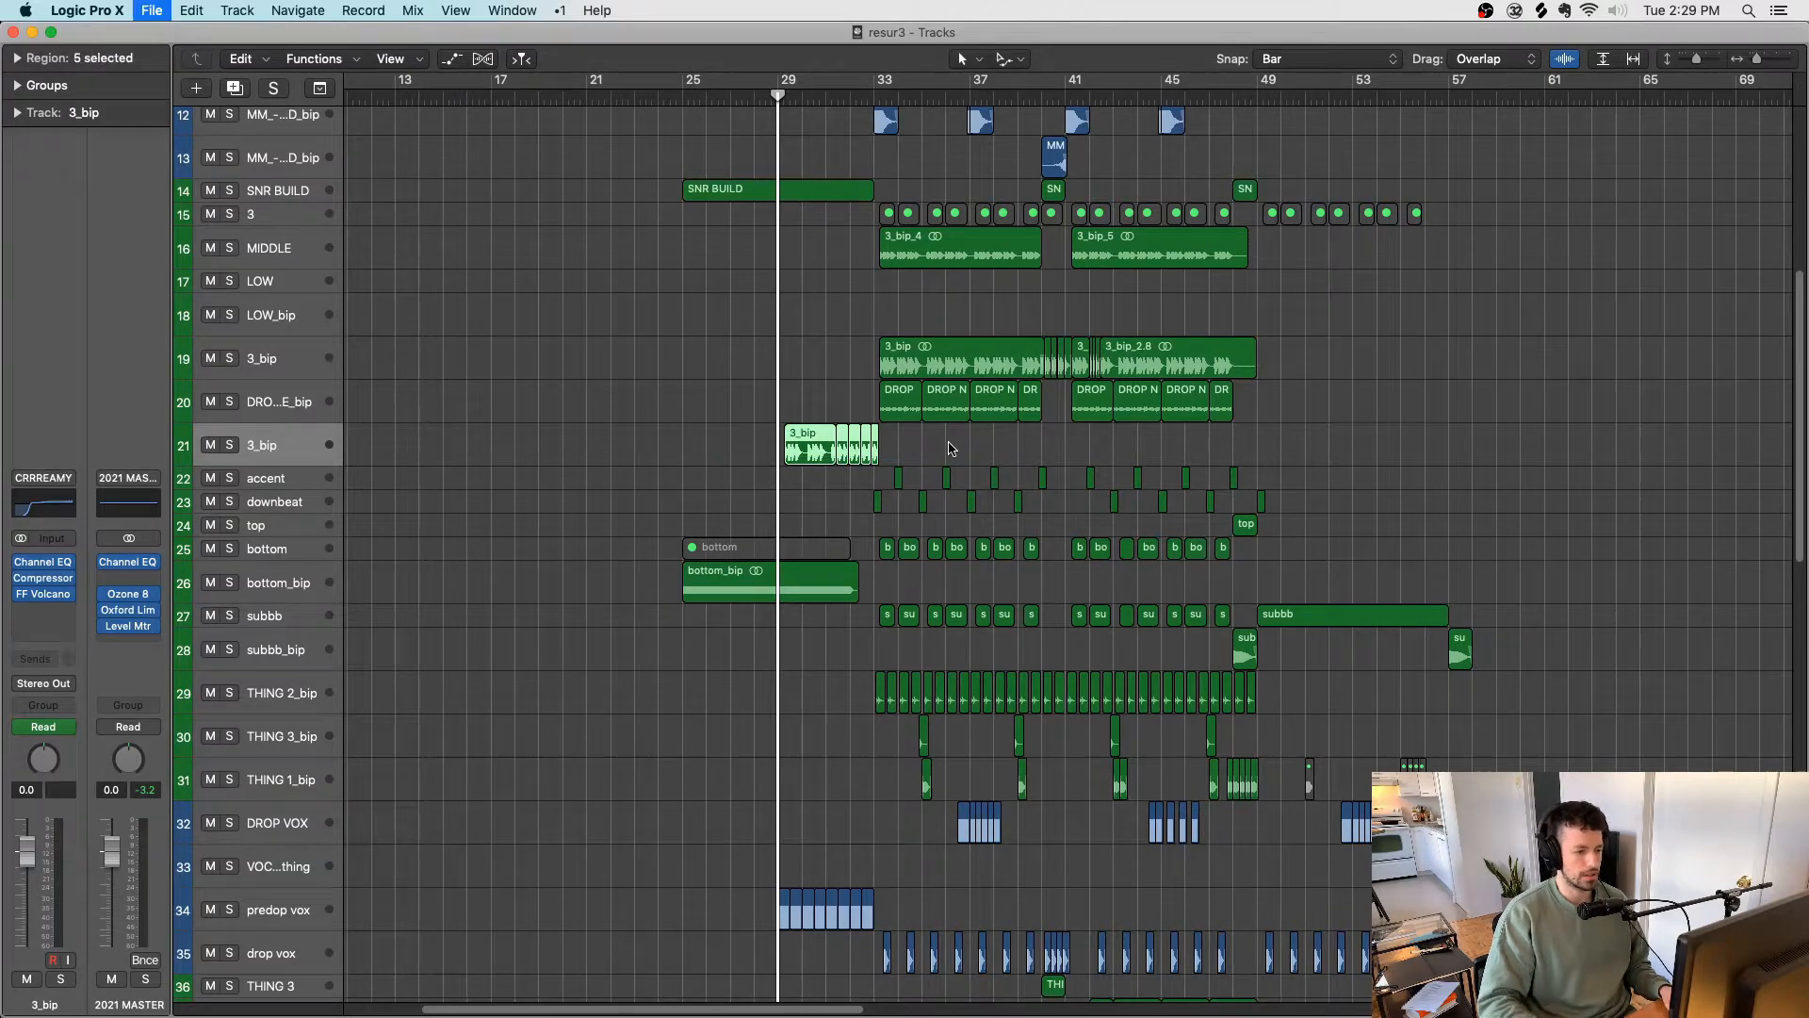
key(super+s)
scroll(949, 445, up, 3)
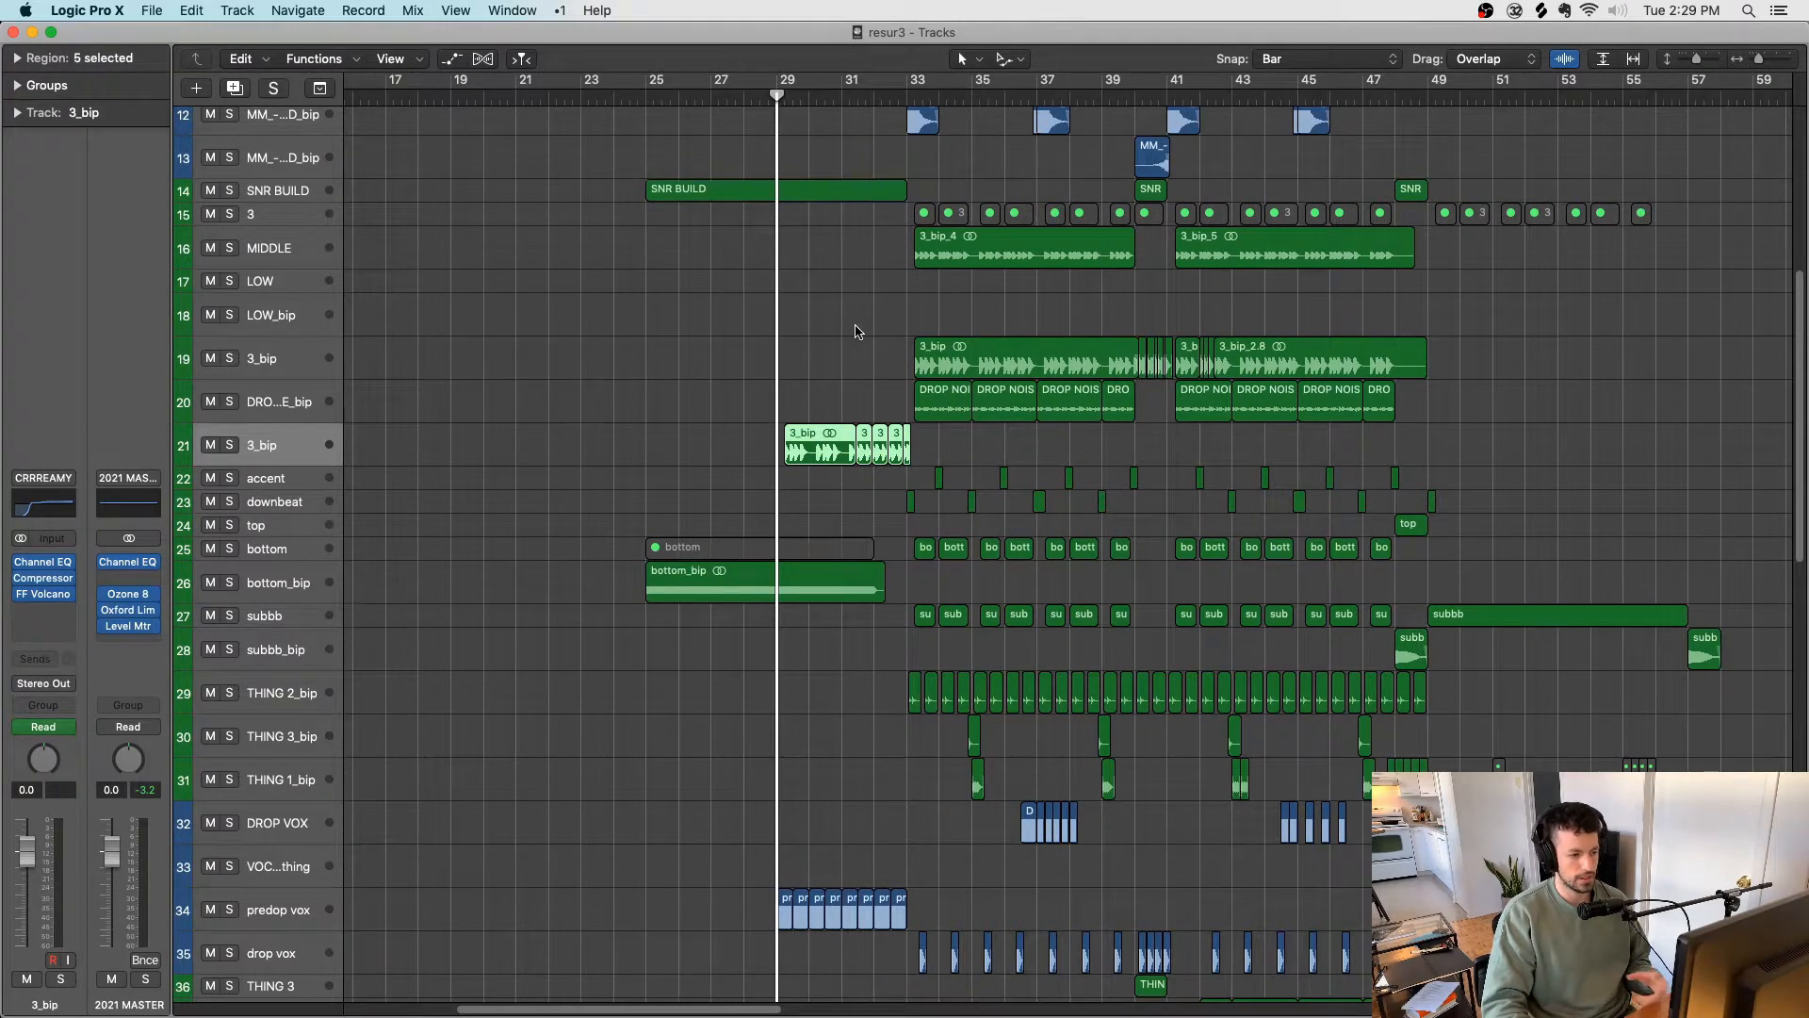
drag(777, 95, 784, 96)
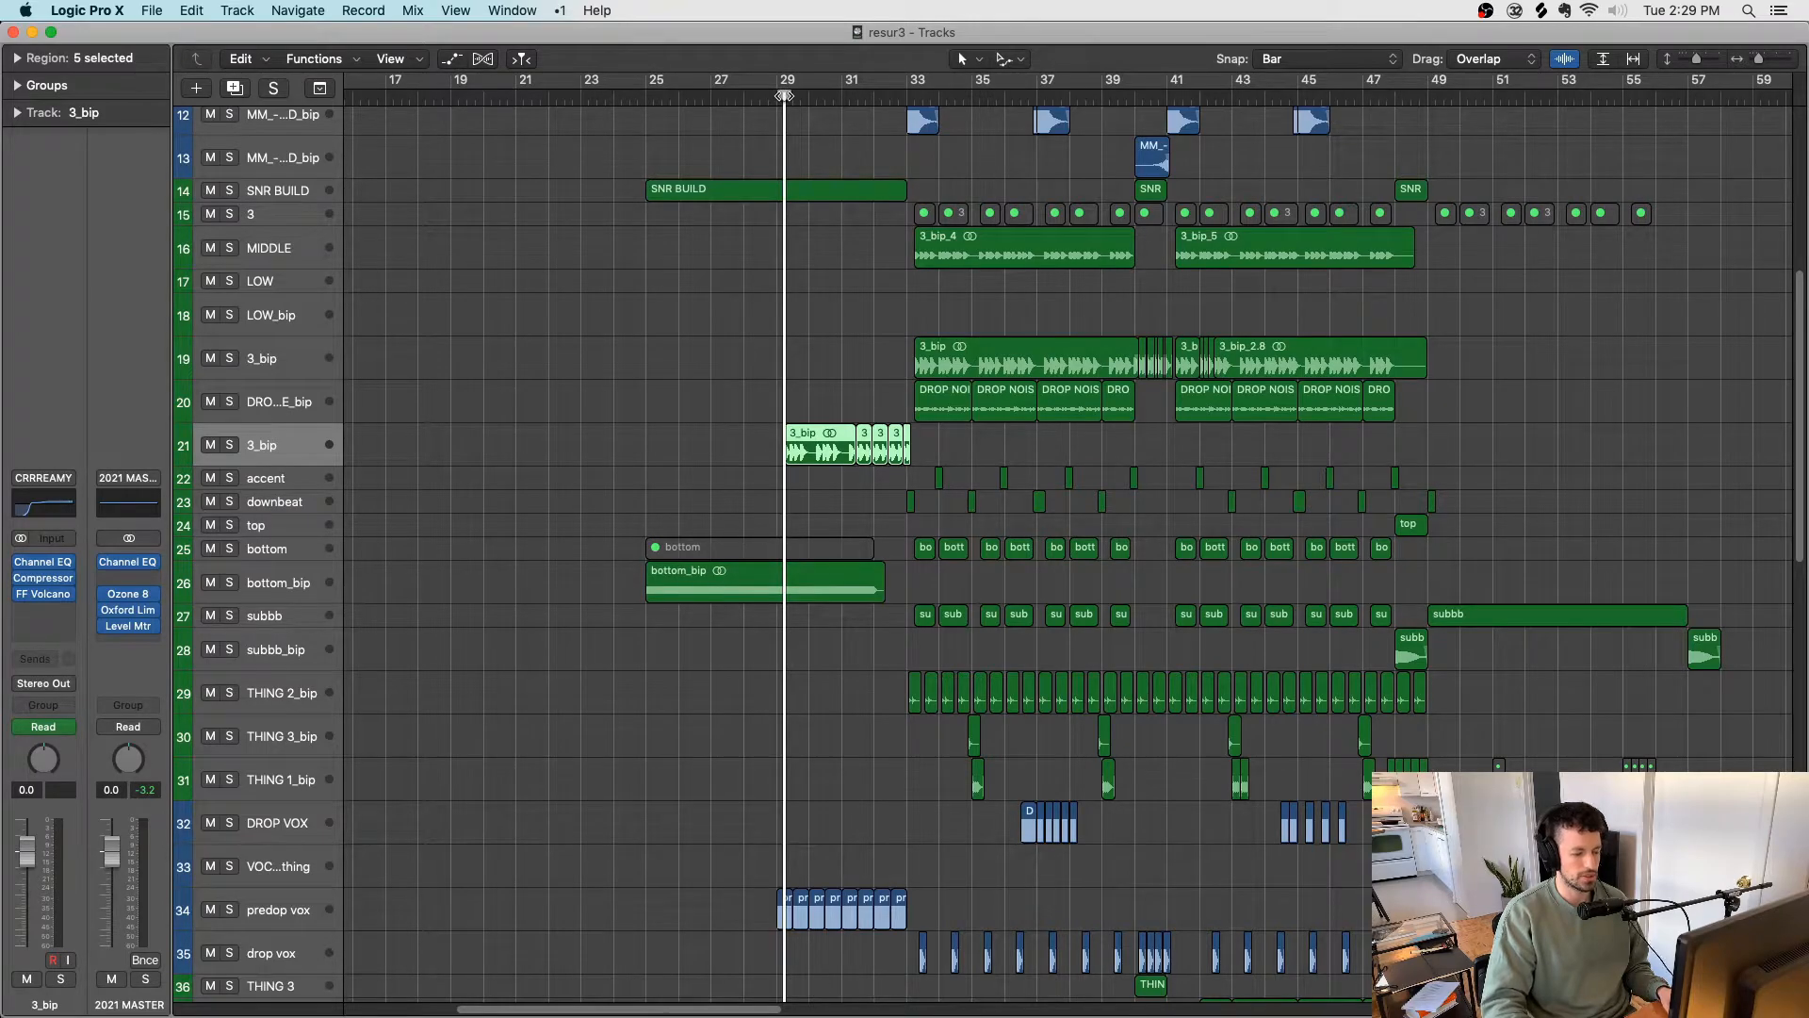
key(ctrl+s)
key(space)
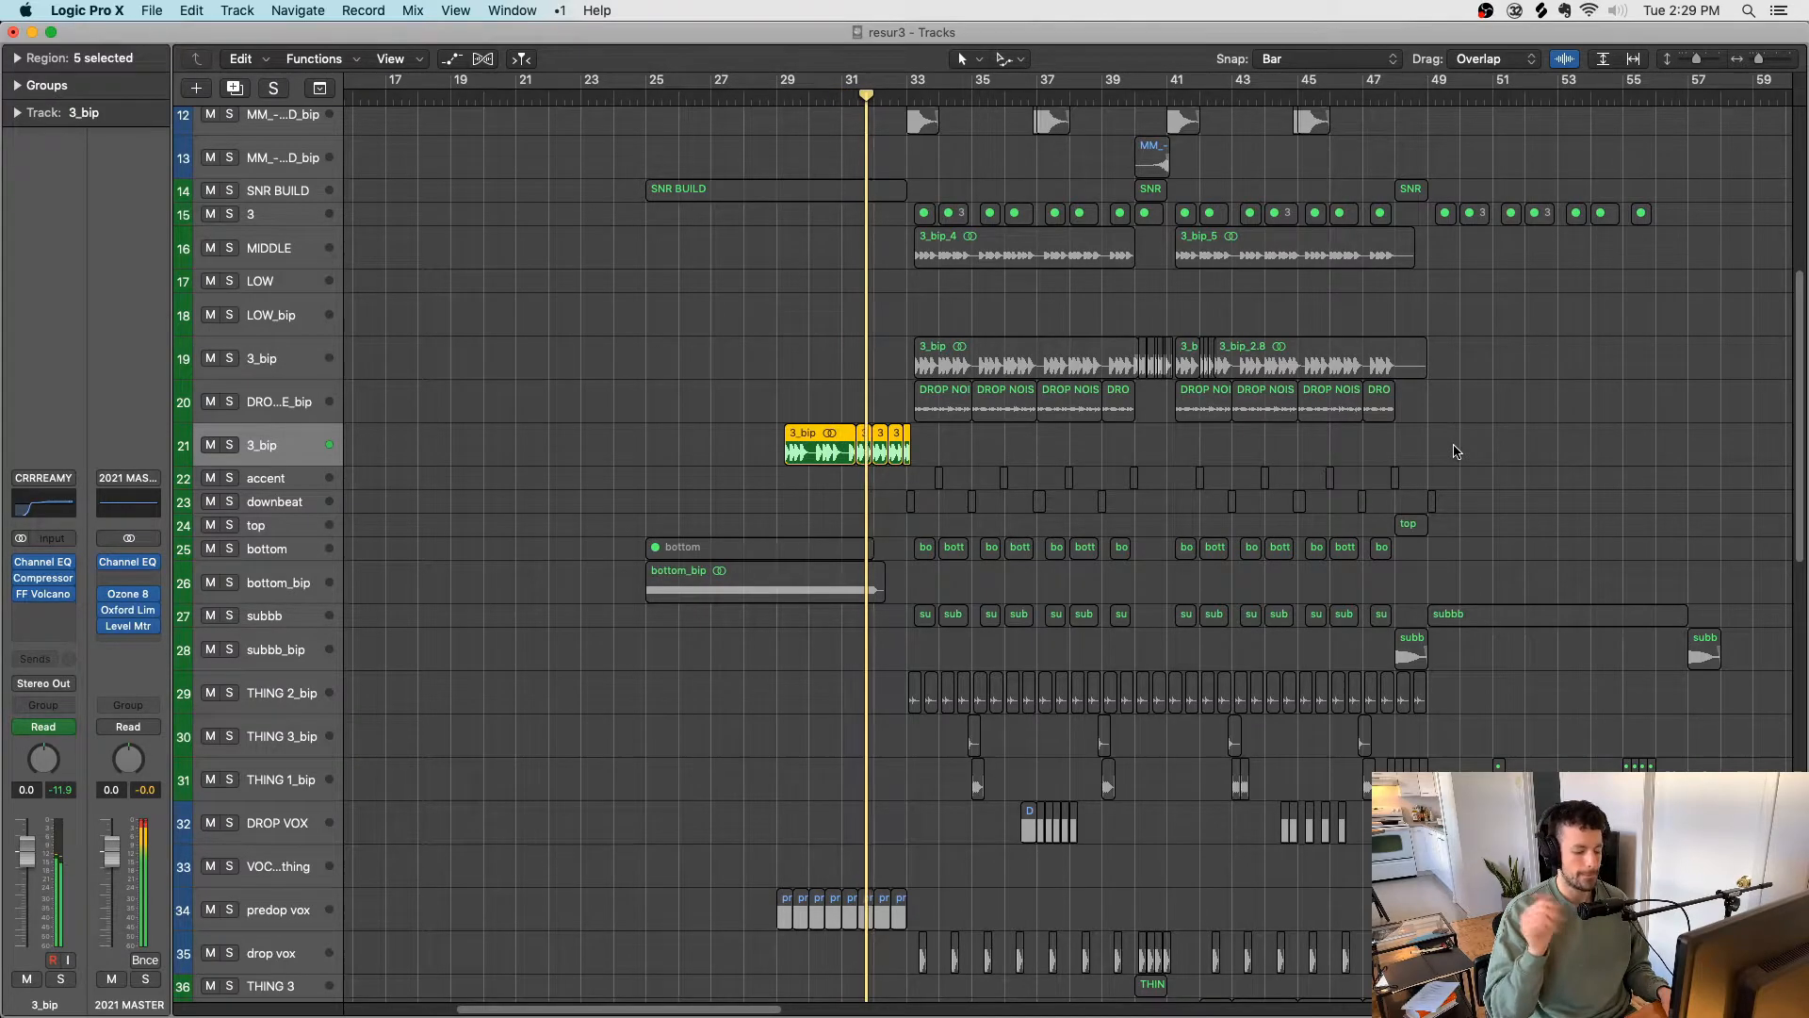
key(ctrl+s)
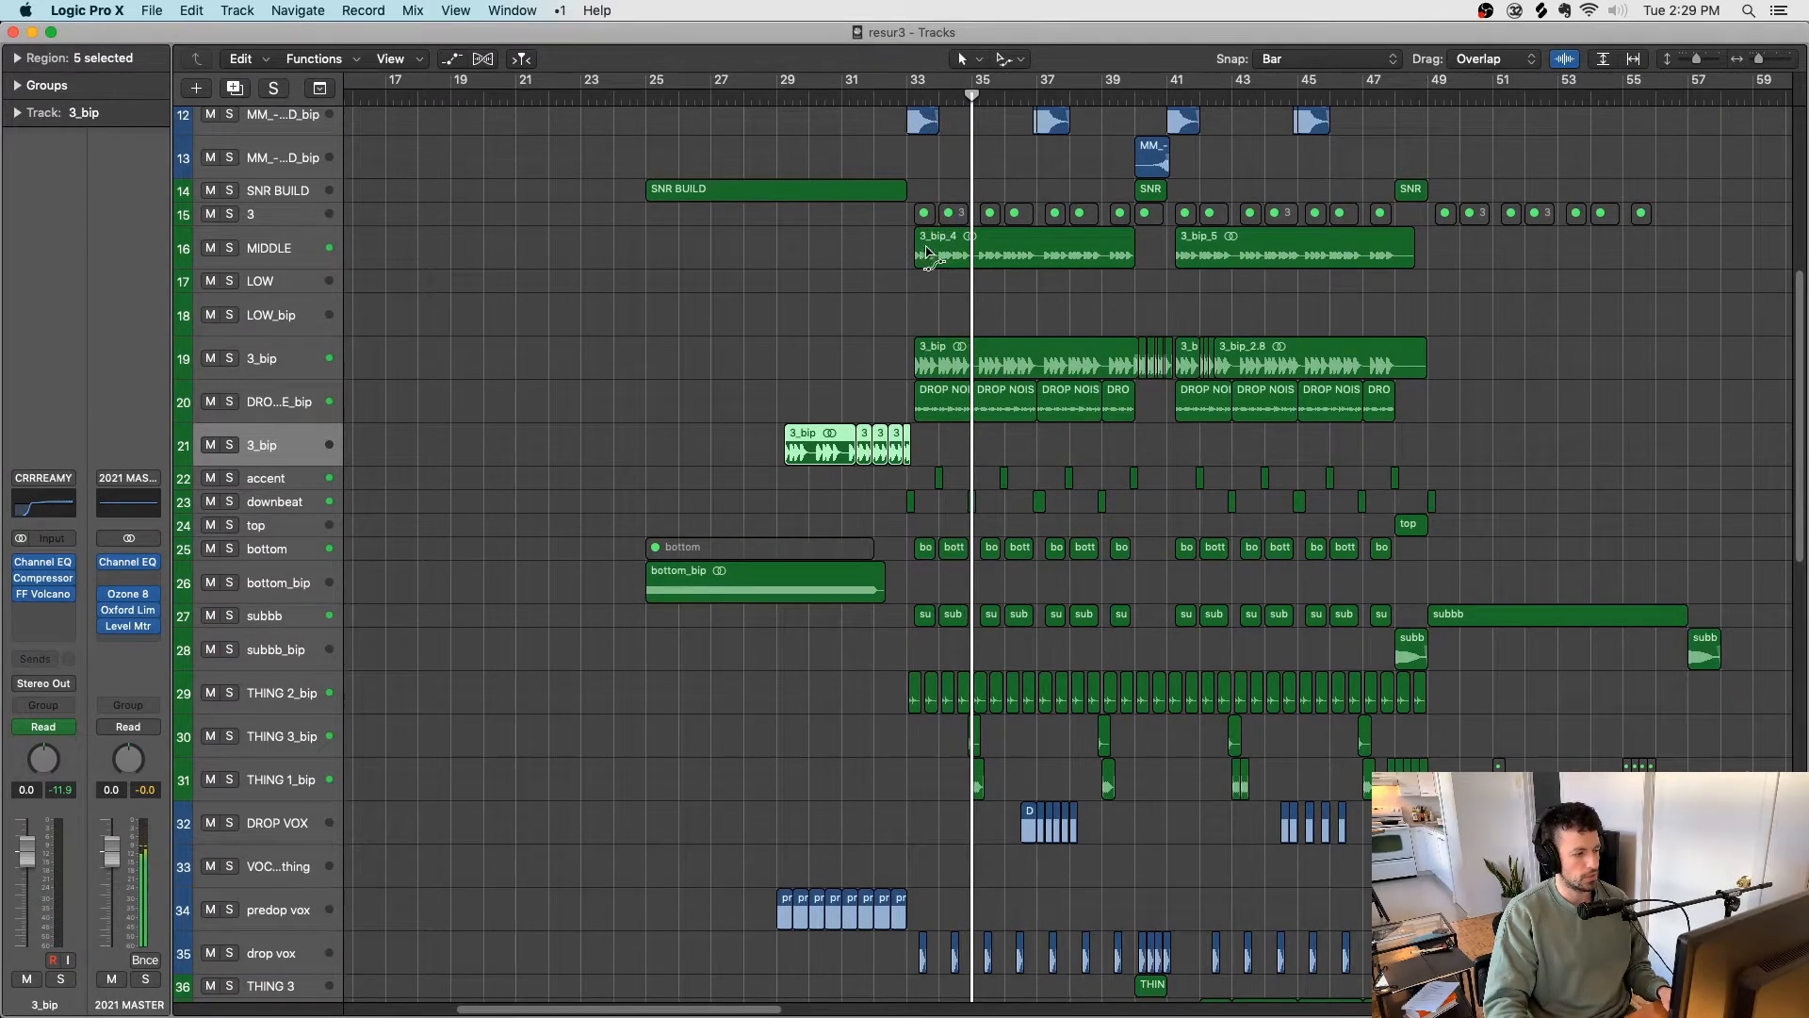
Step: Play the full arrangement from bar 29 into the drop and stop playback just after bar 33
click(775, 99)
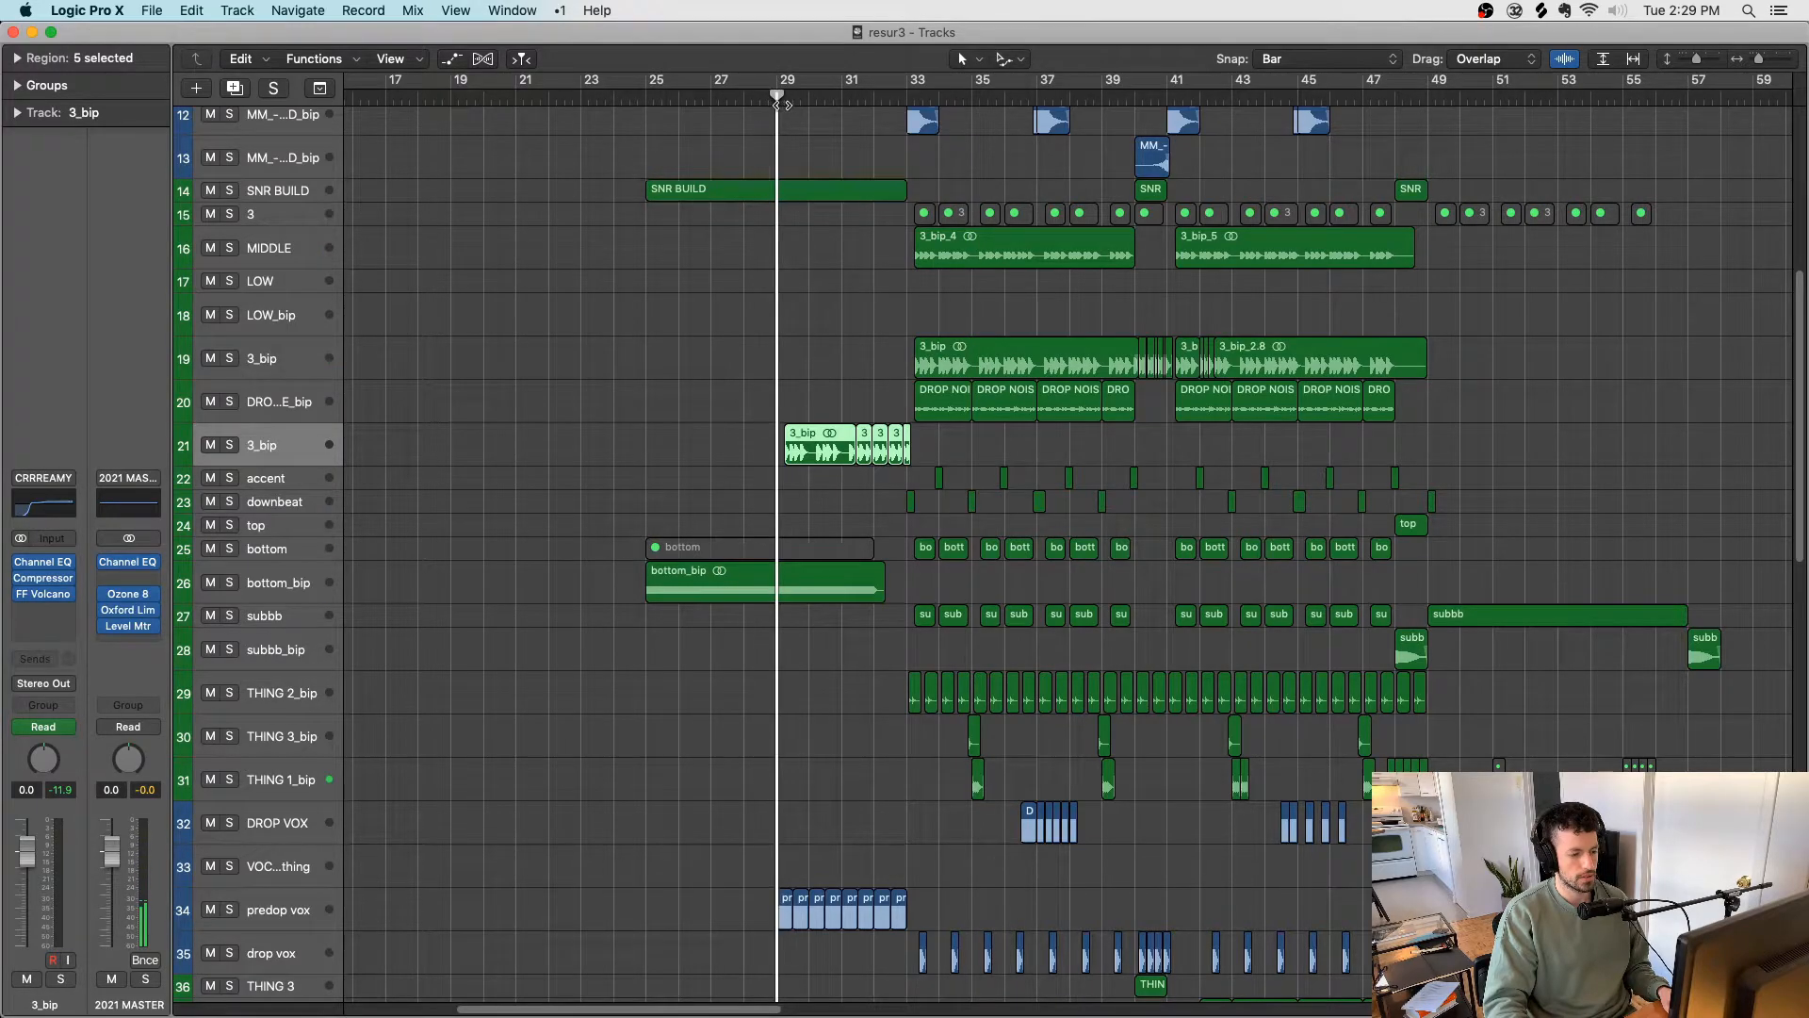
scroll(617, 478, down, 2)
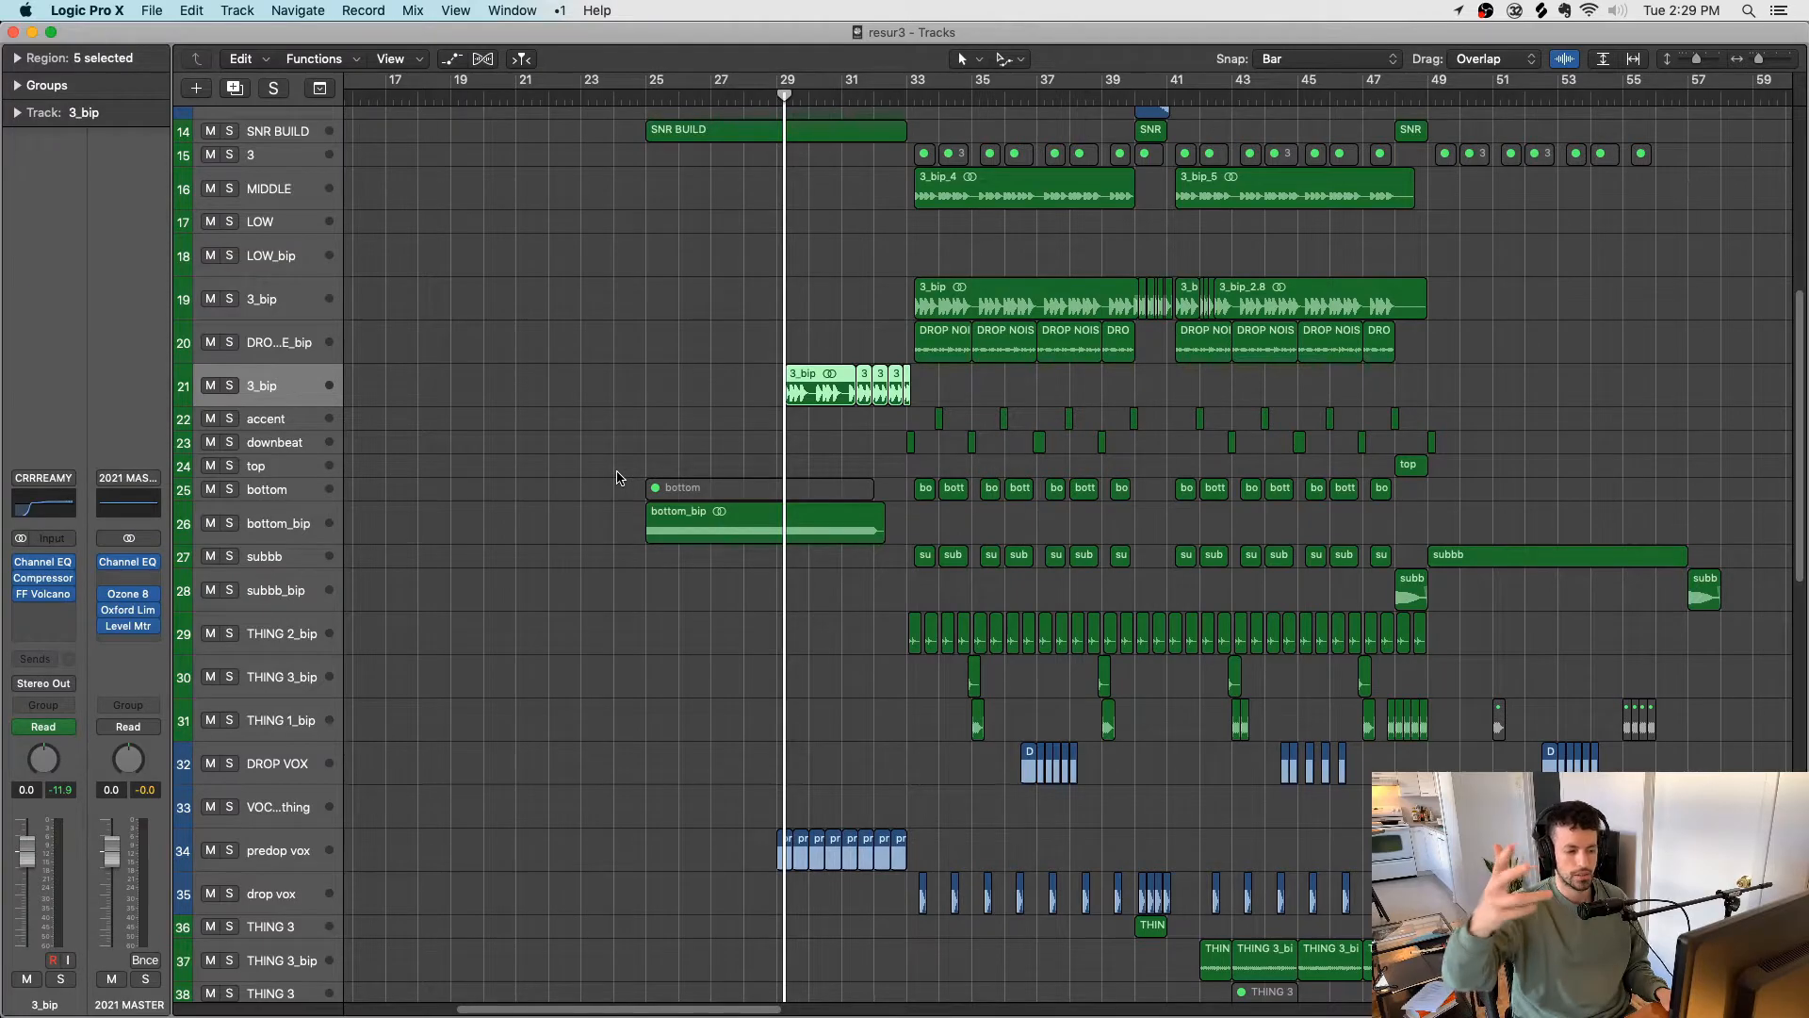
scroll(622, 475, down, 1)
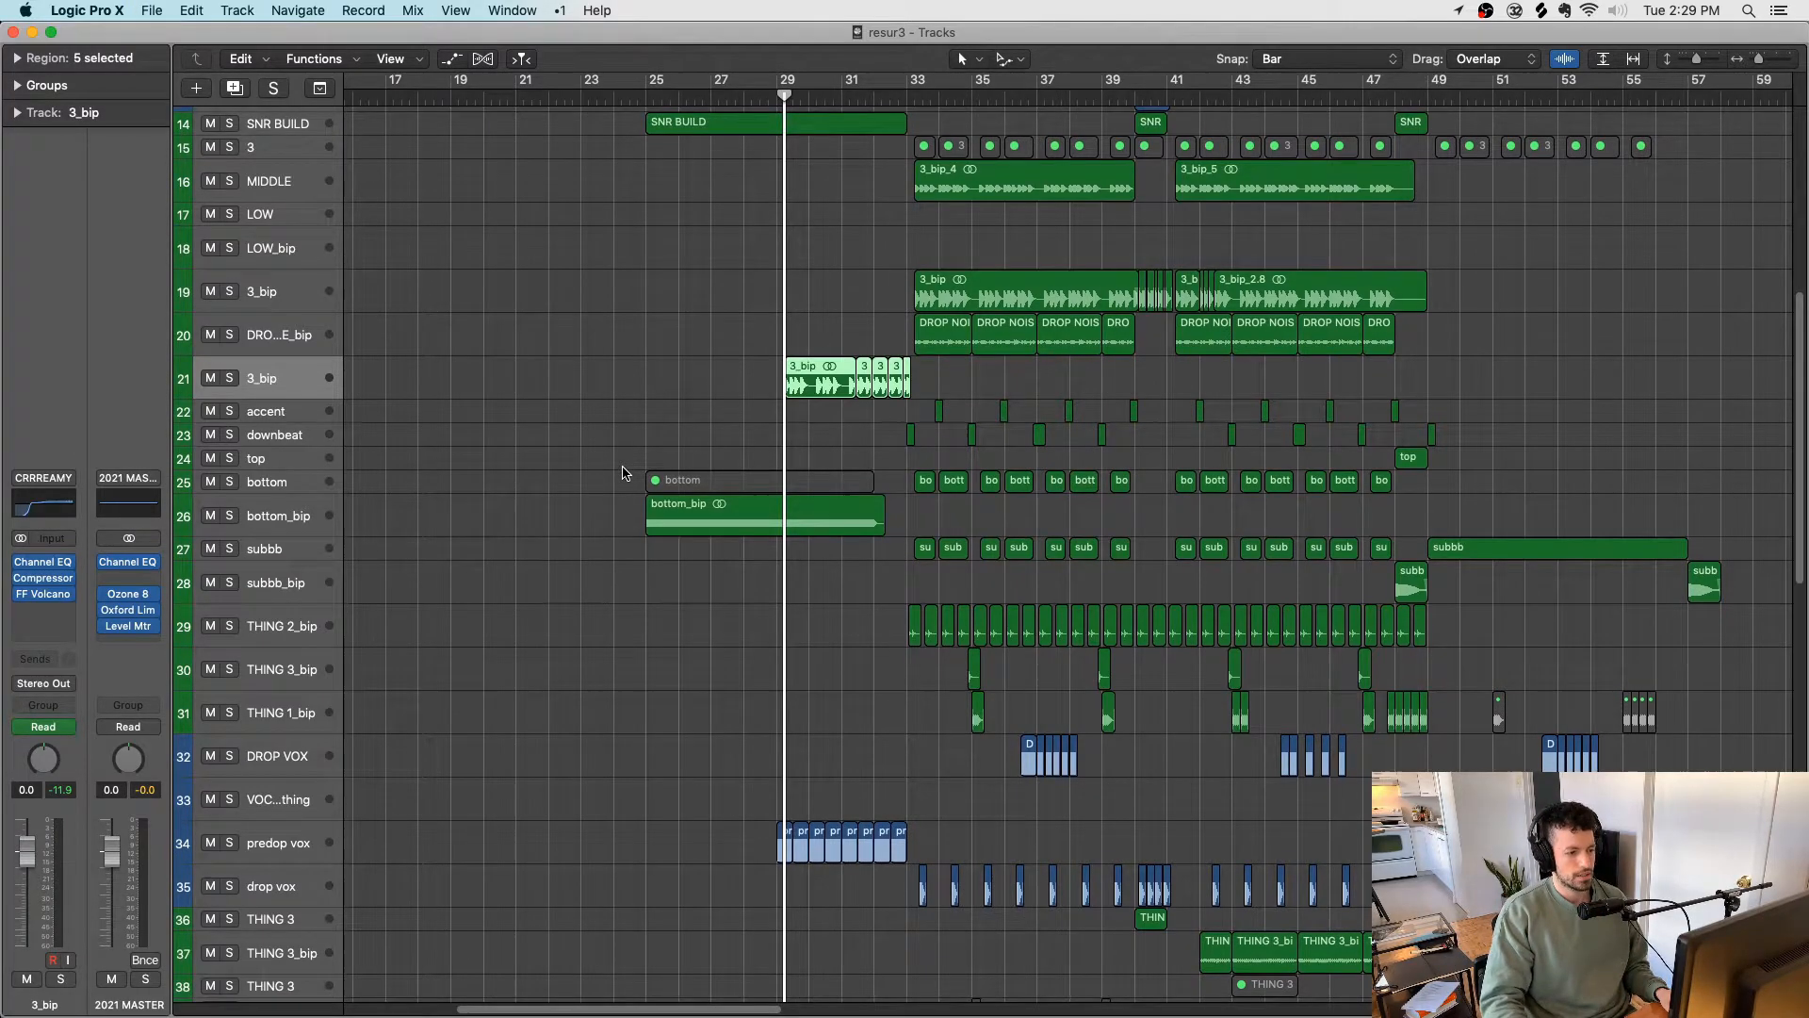
key(space)
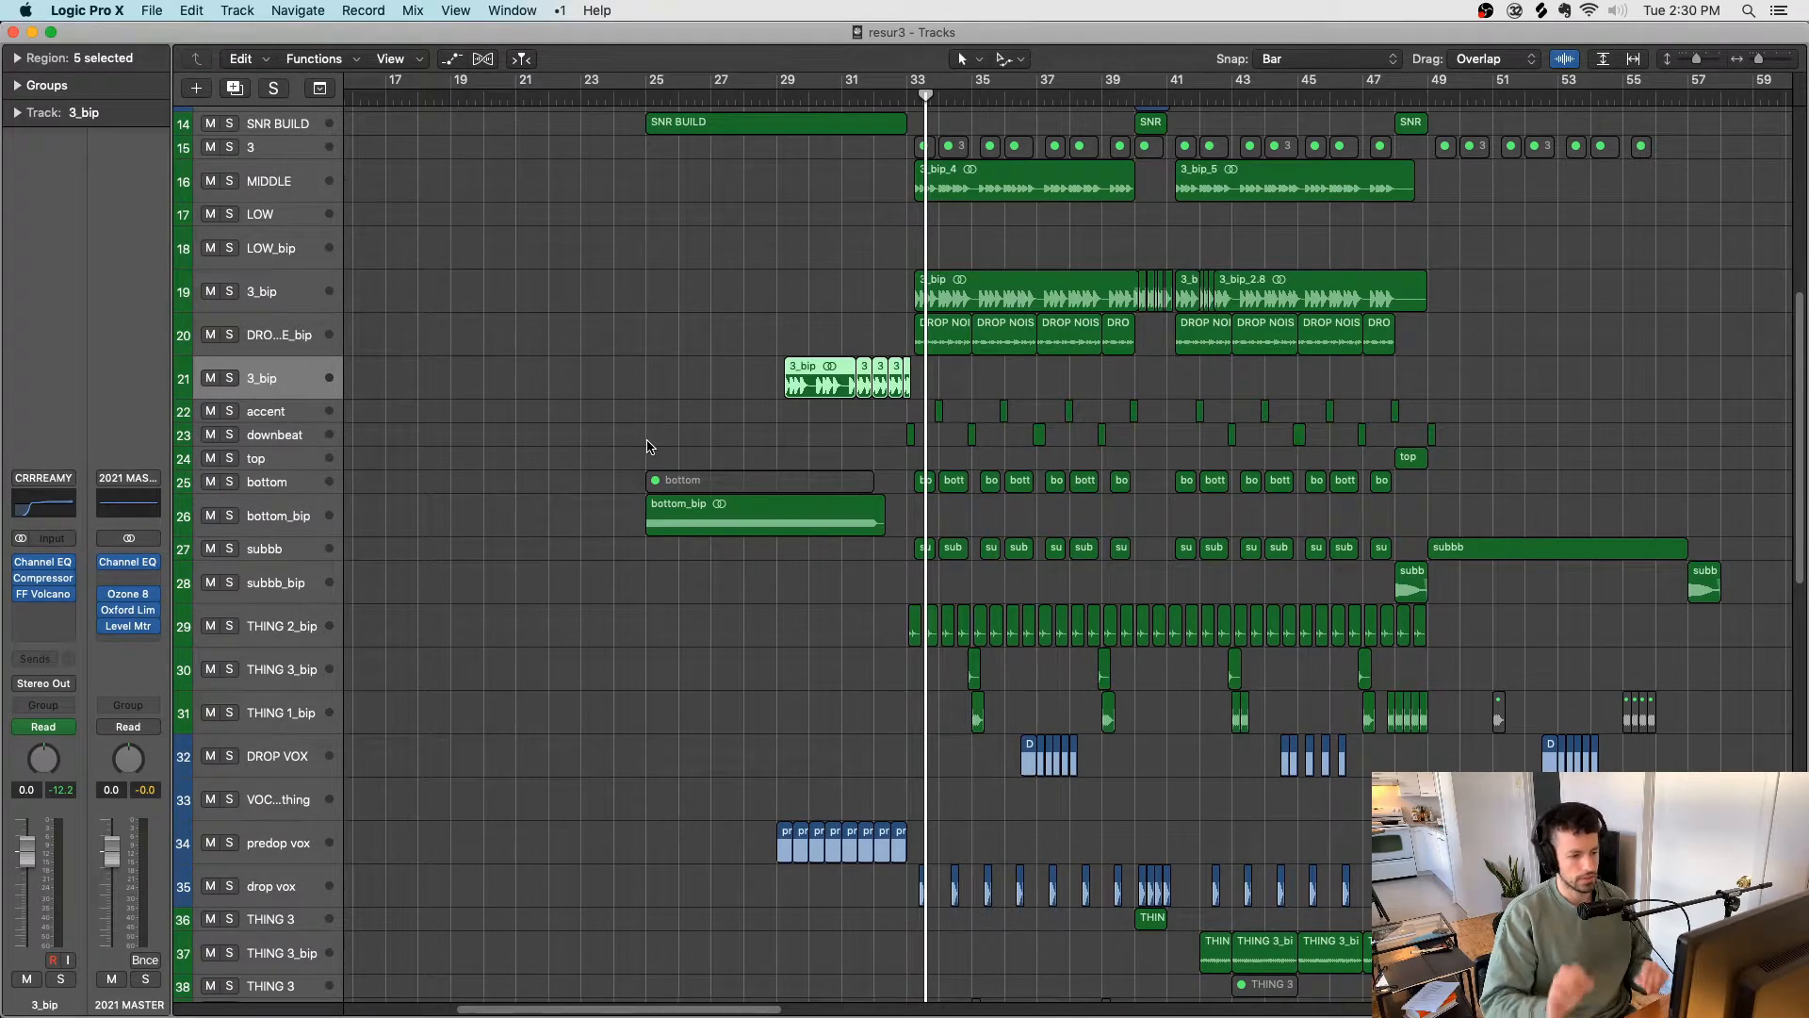
Step: Solo the bottom_bip region on track 26 and play it from bar 25
scroll(640, 471, down, 2)
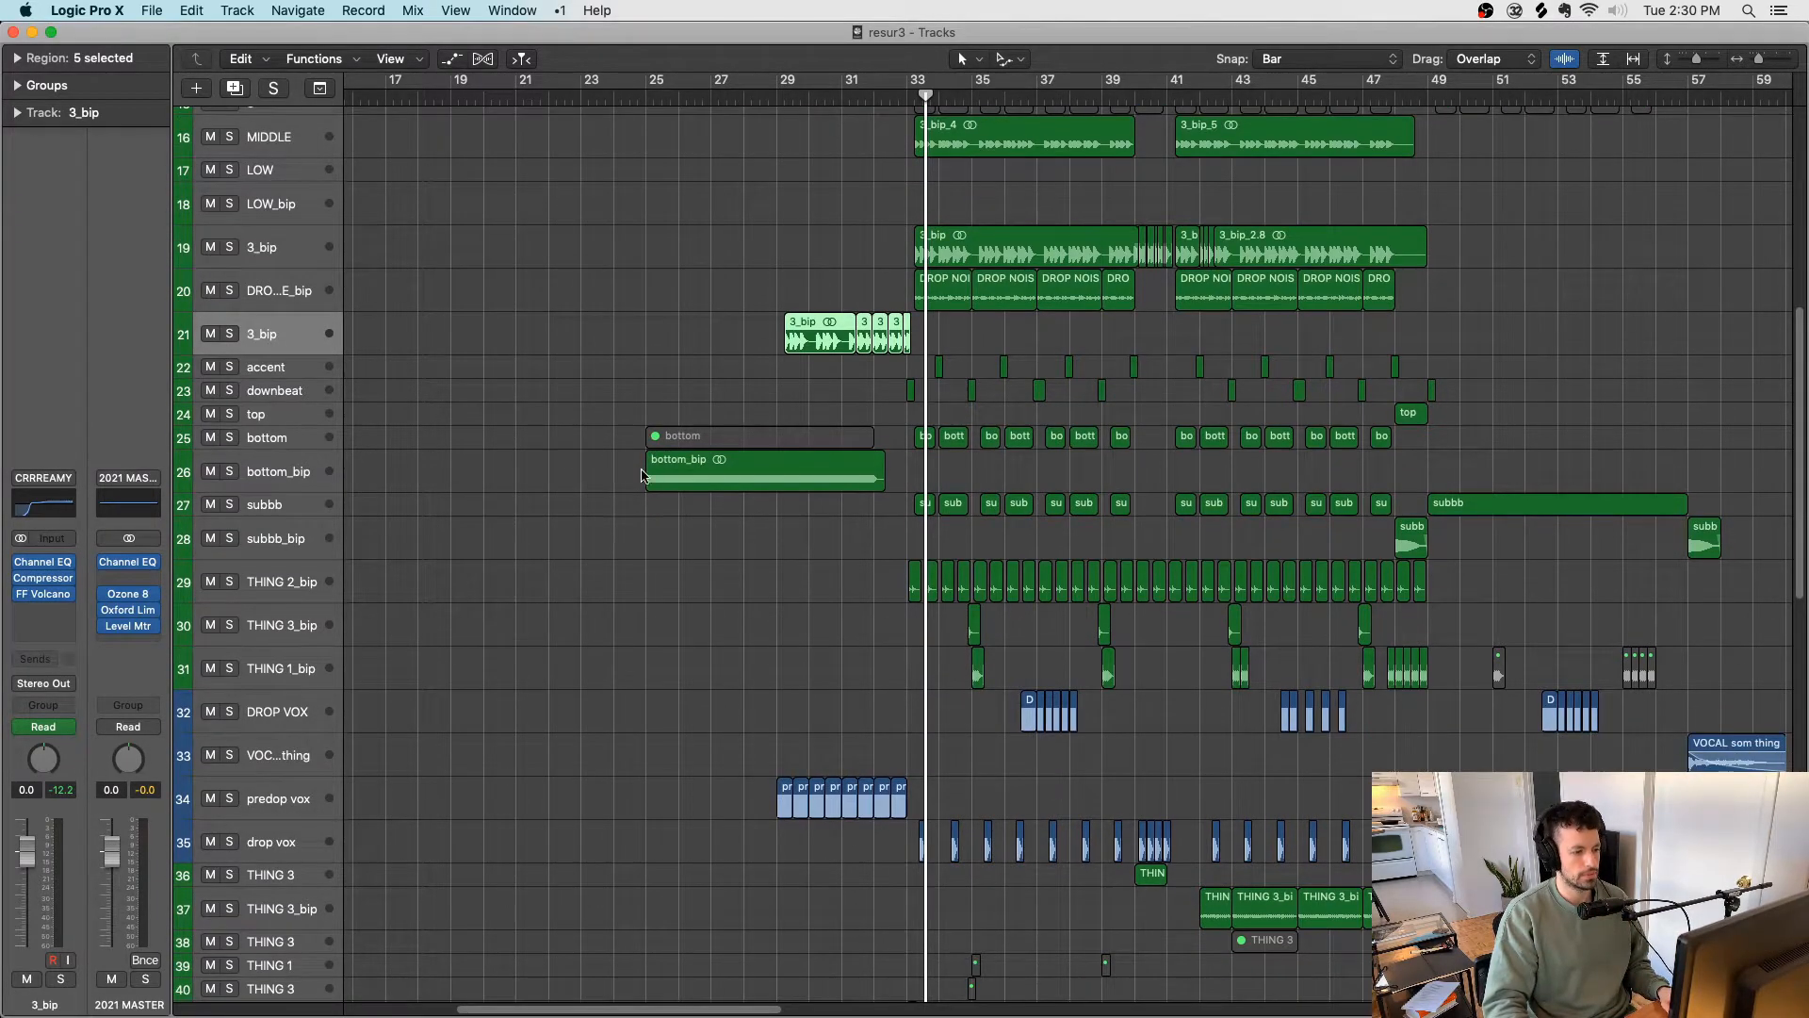
click(698, 473)
key(ctrl+s)
key(shift+space)
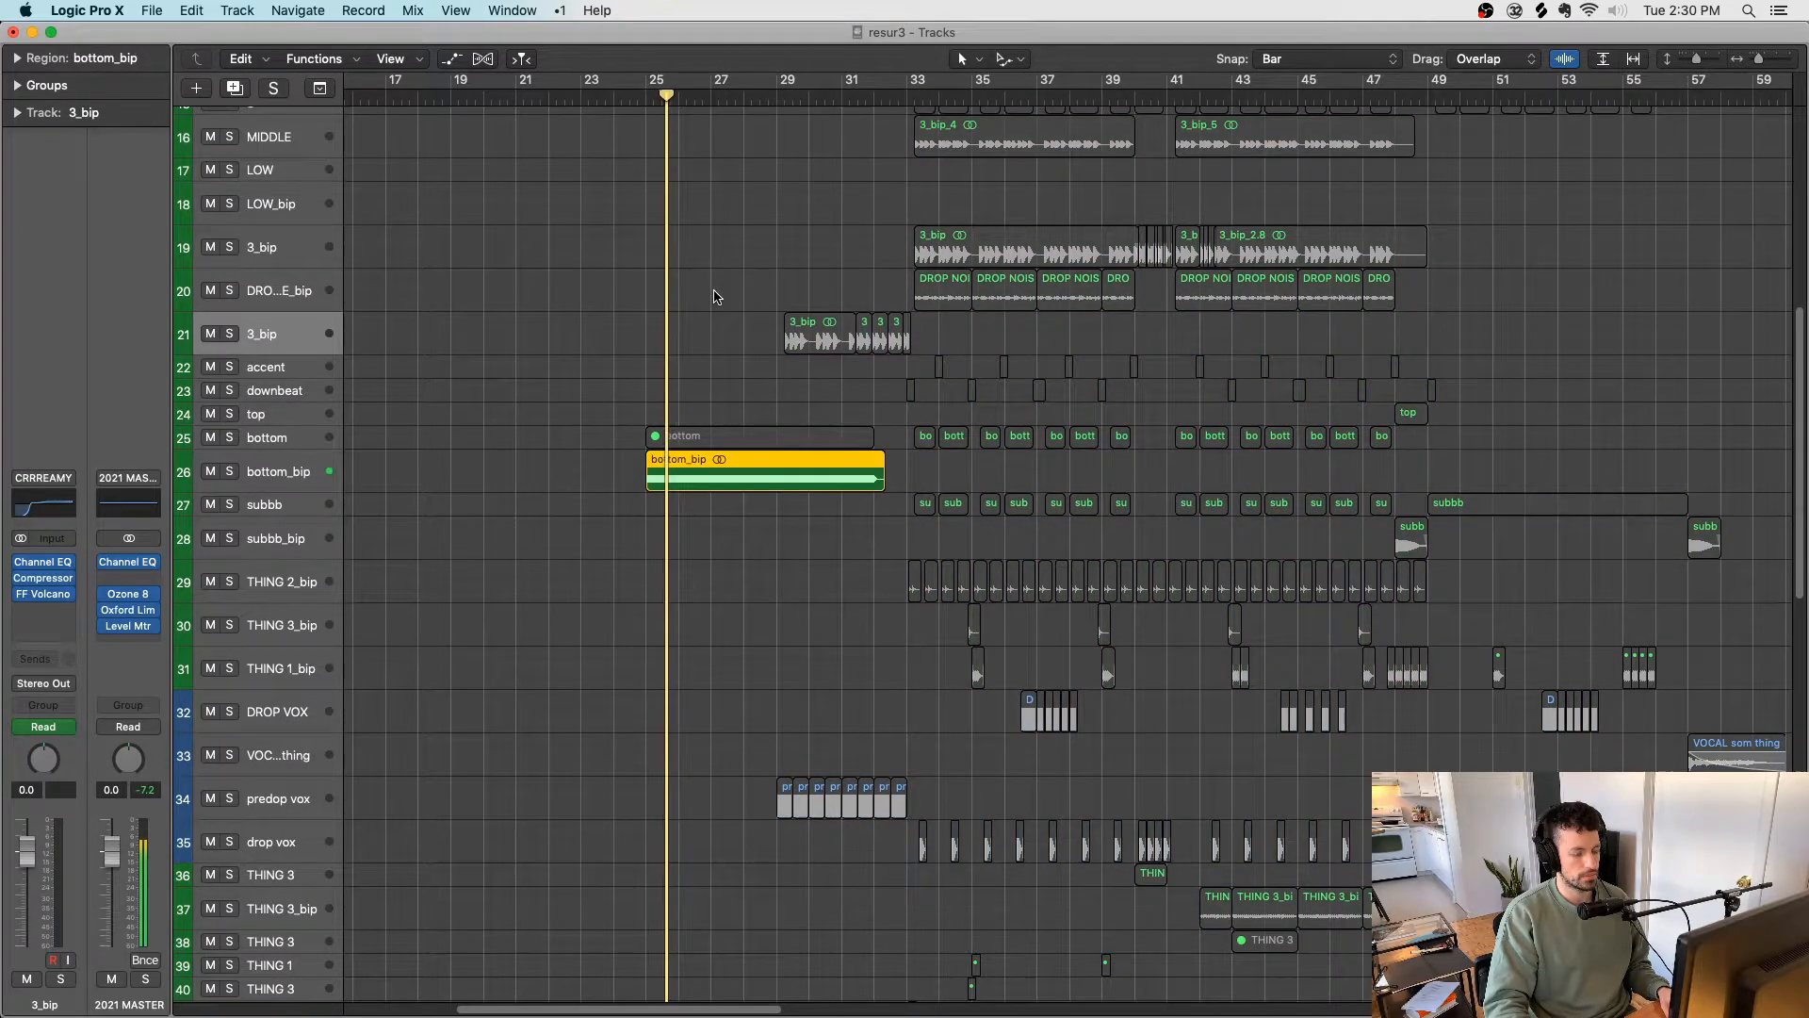
Step: Solo the melody build region on track 43, add the accents build region on track 45, and play them together
scroll(714, 296, down, 10)
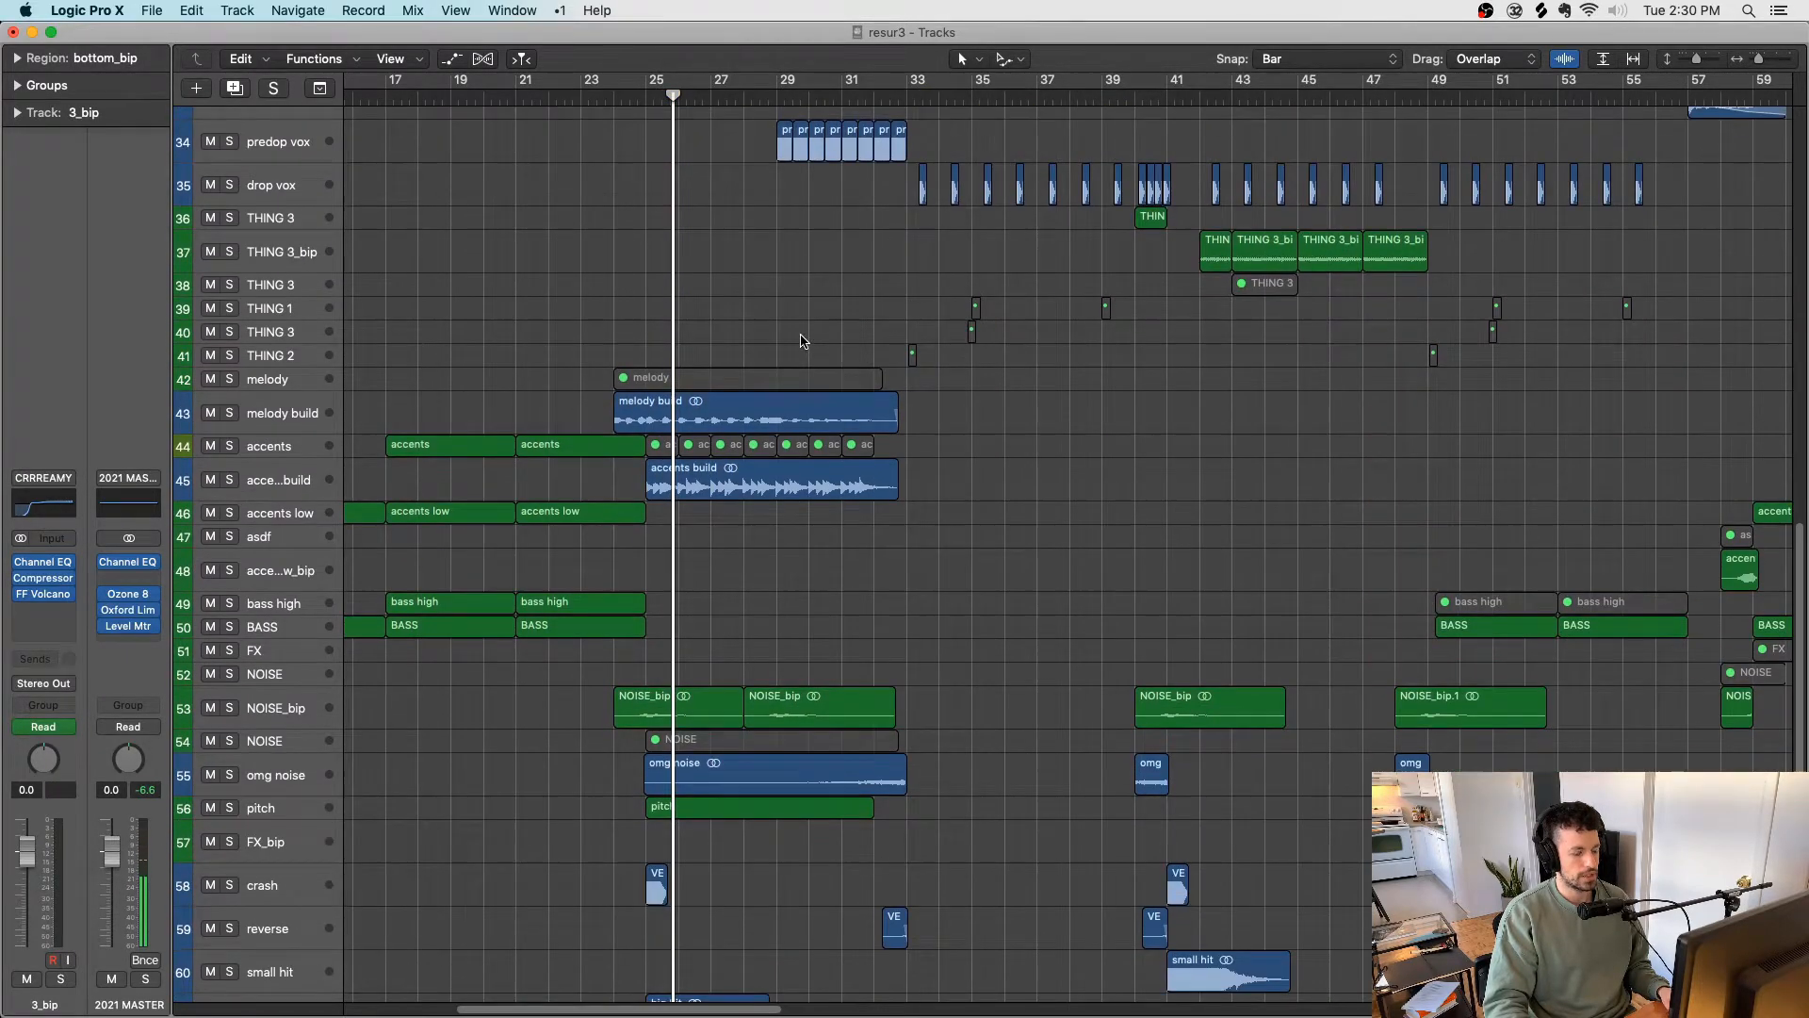
scroll(802, 341, left, 1)
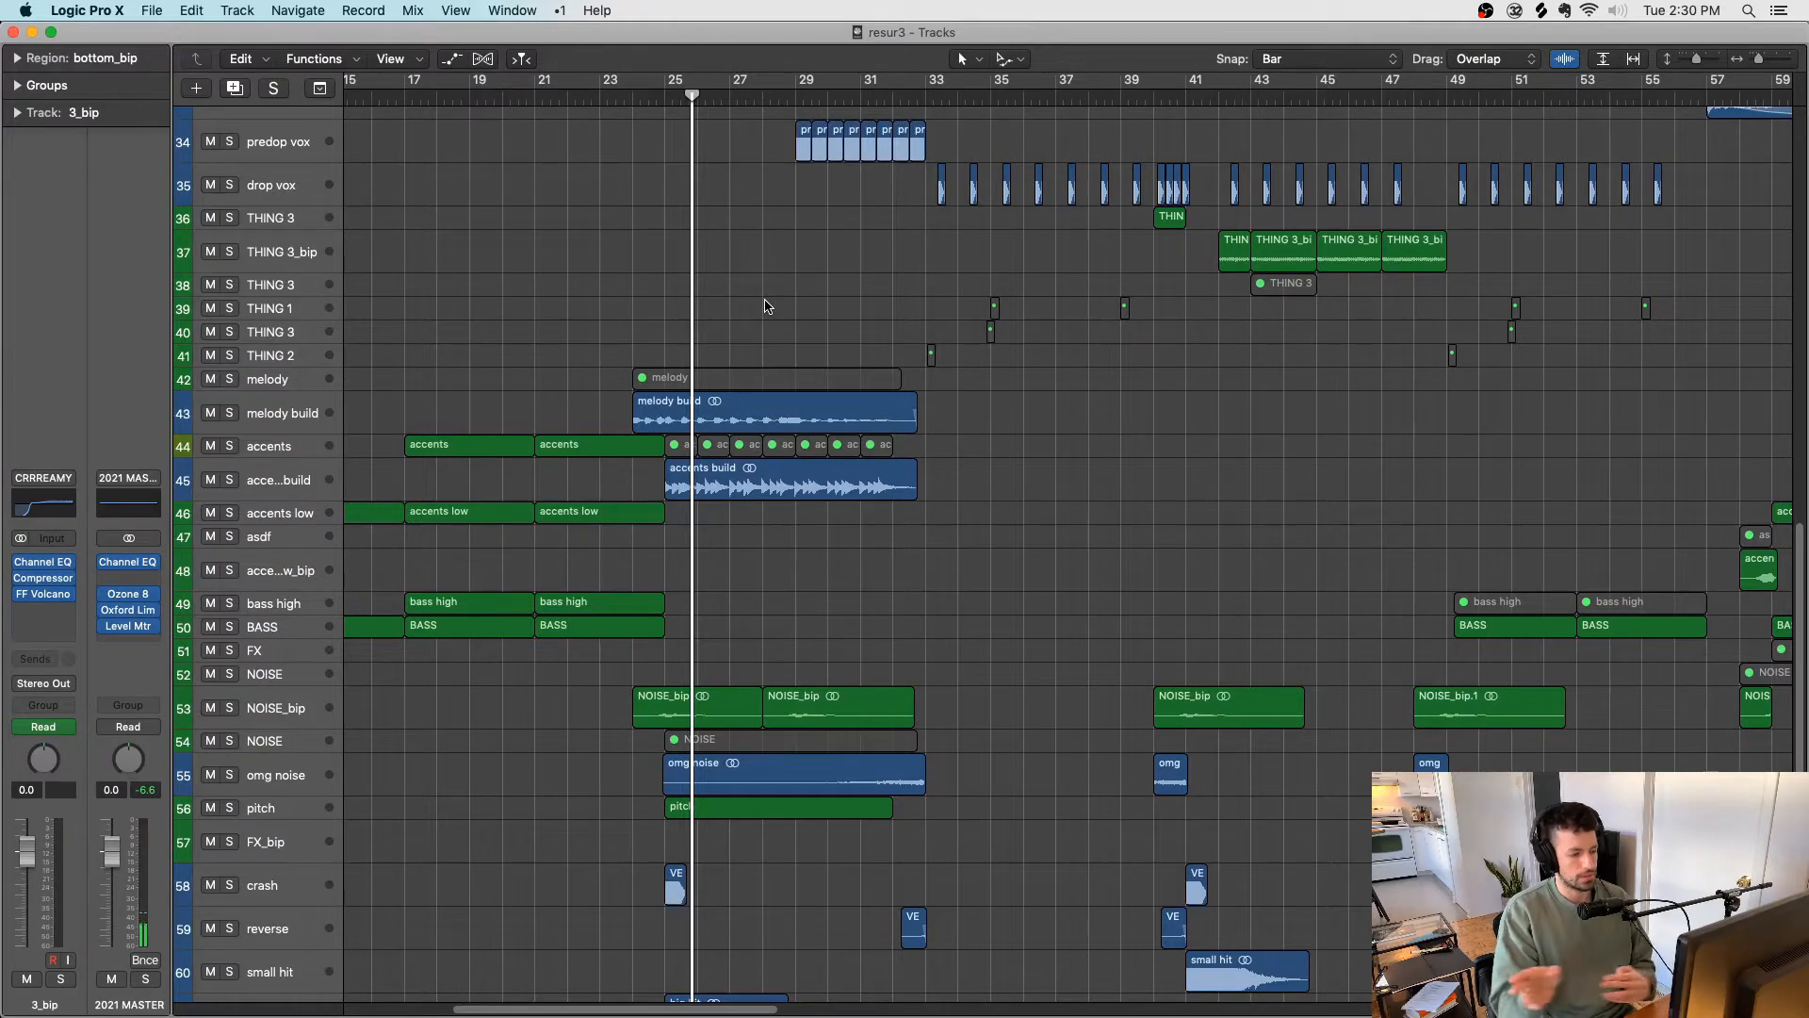
scroll(765, 306, up, 1)
click(753, 414)
key(ctrl+s)
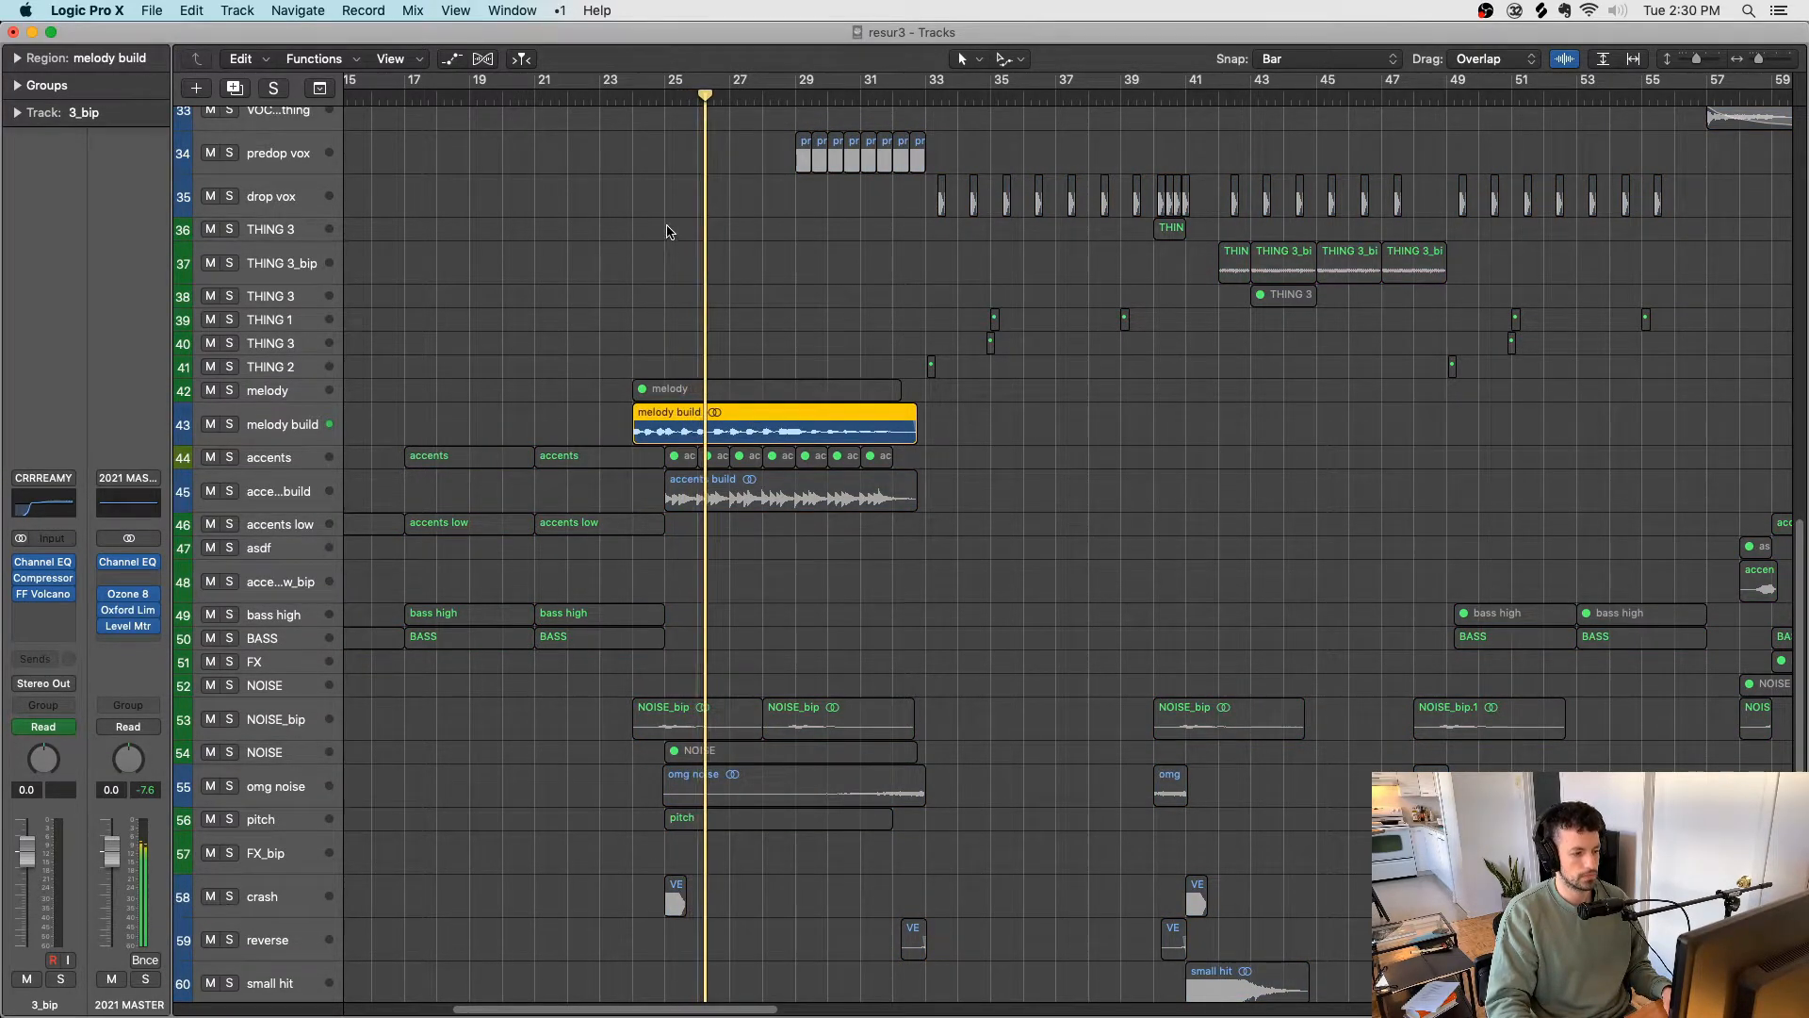
shift+click(829, 510)
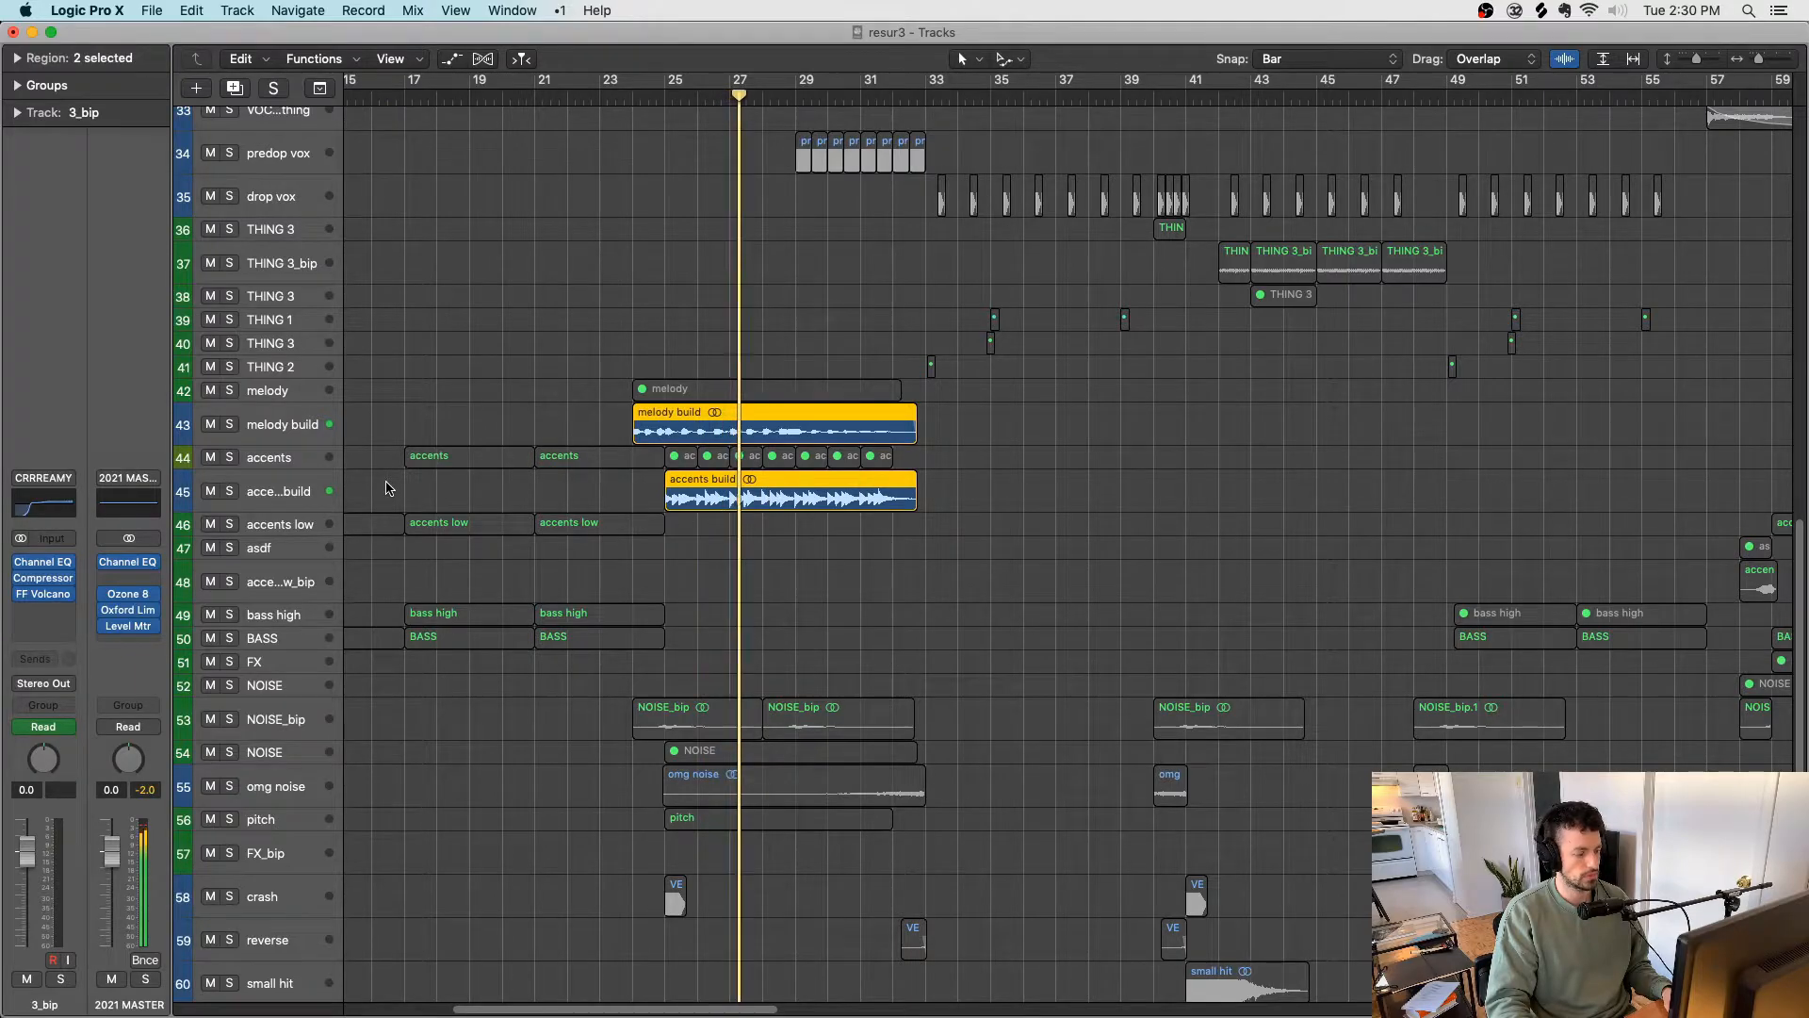
scroll(698, 415, down, 2)
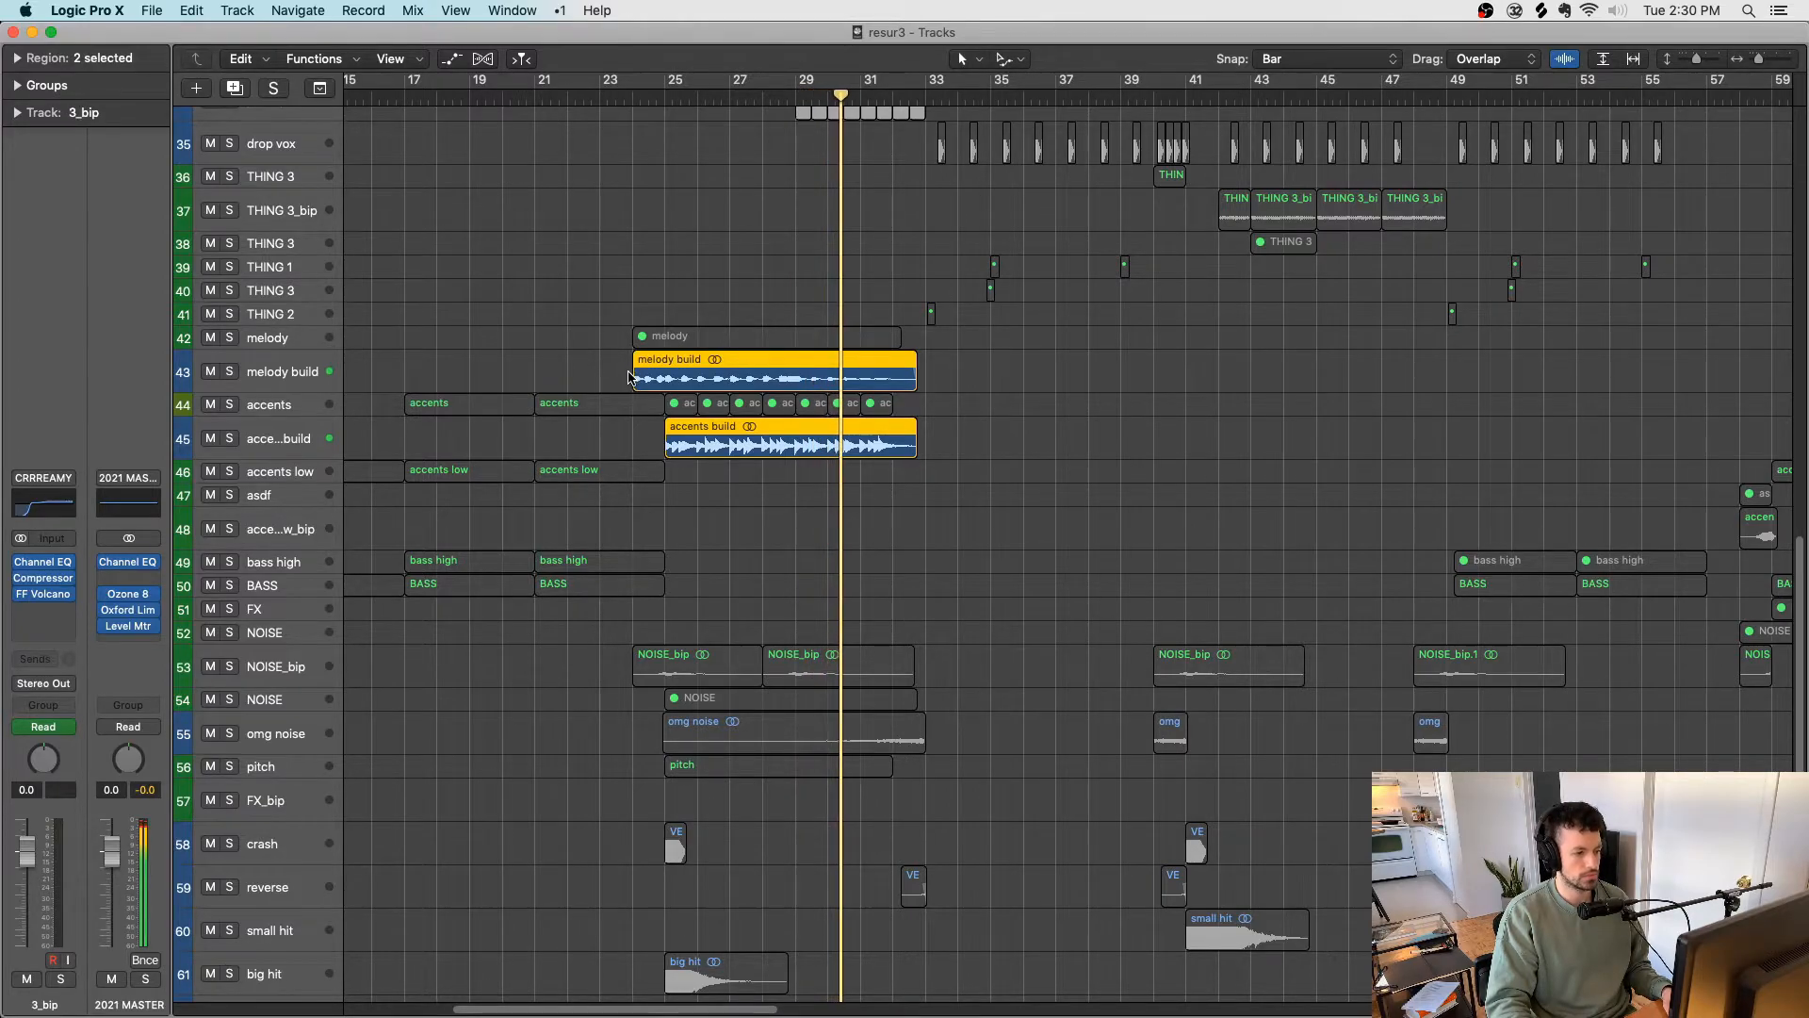
Step: Solo the NOISE_bip, omg noise and pitch regions of the first build on tracks 53 to 56 and play them from bar 25
scroll(631, 386, down, 4)
key(ctrl+s)
drag(546, 509, 589, 517)
drag(879, 526, 516, 659)
key(ctrl+s)
click(667, 97)
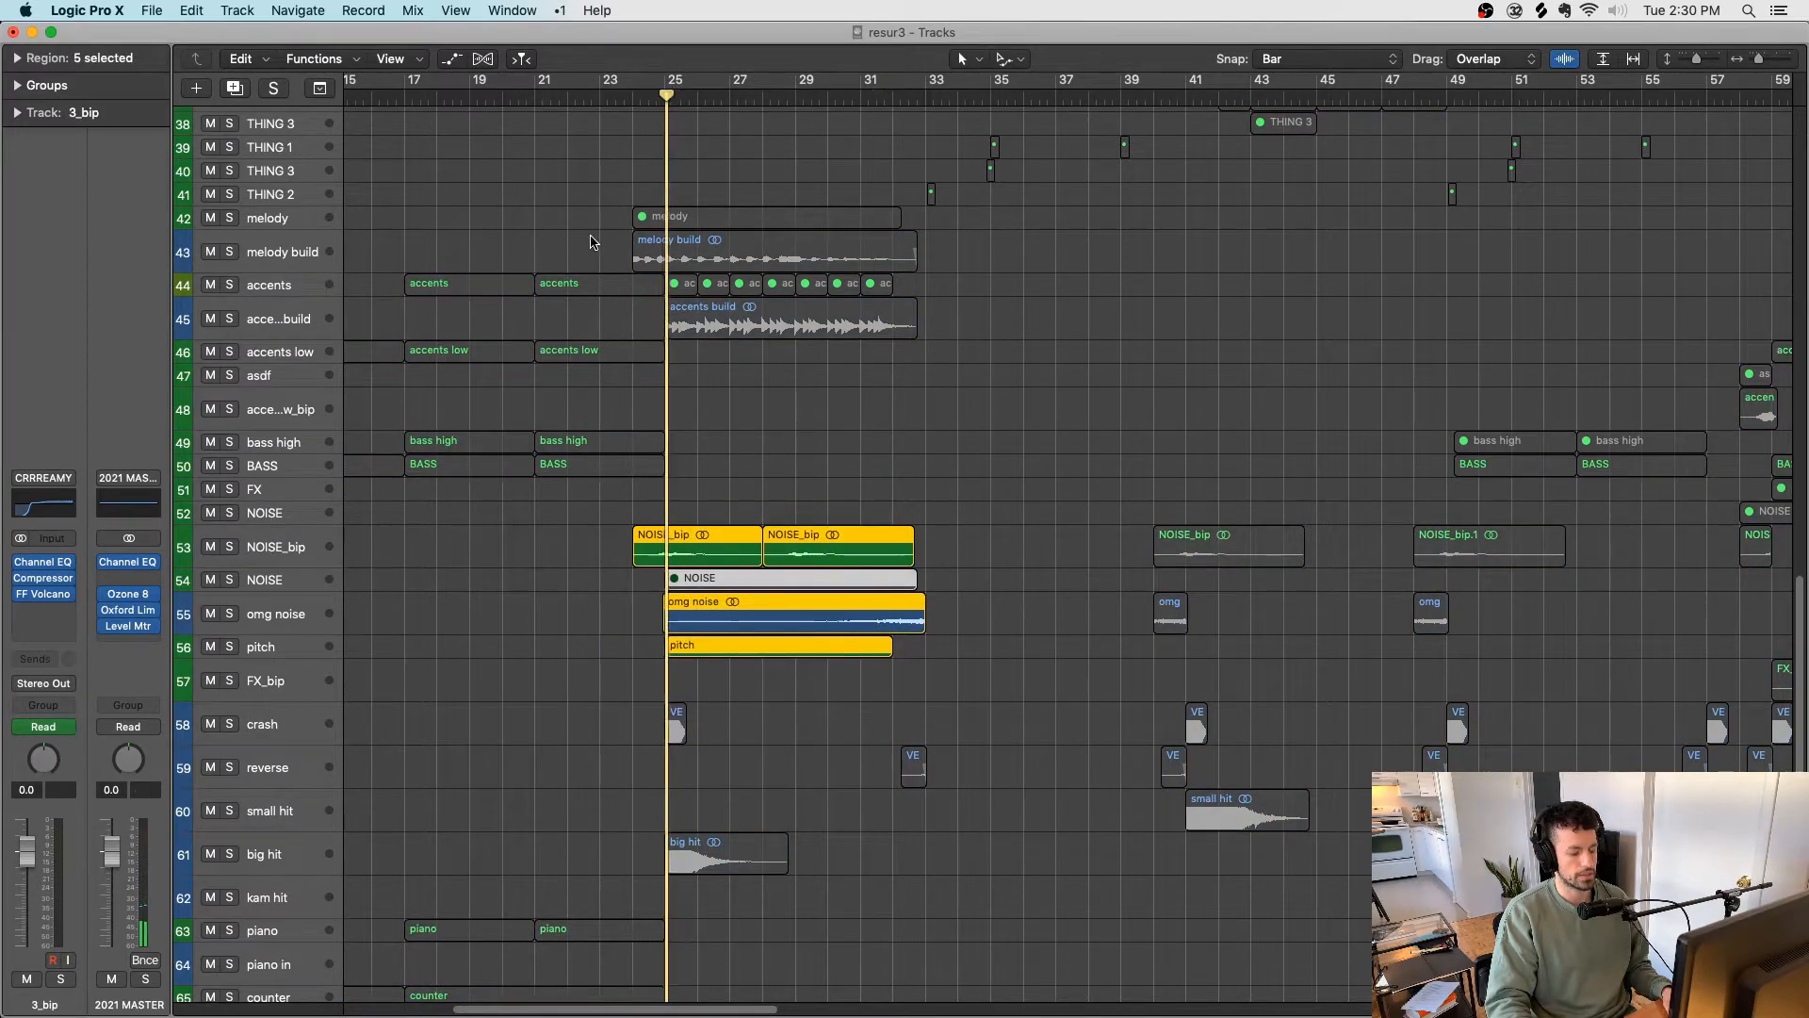
key(super+s)
scroll(482, 470, down, 5)
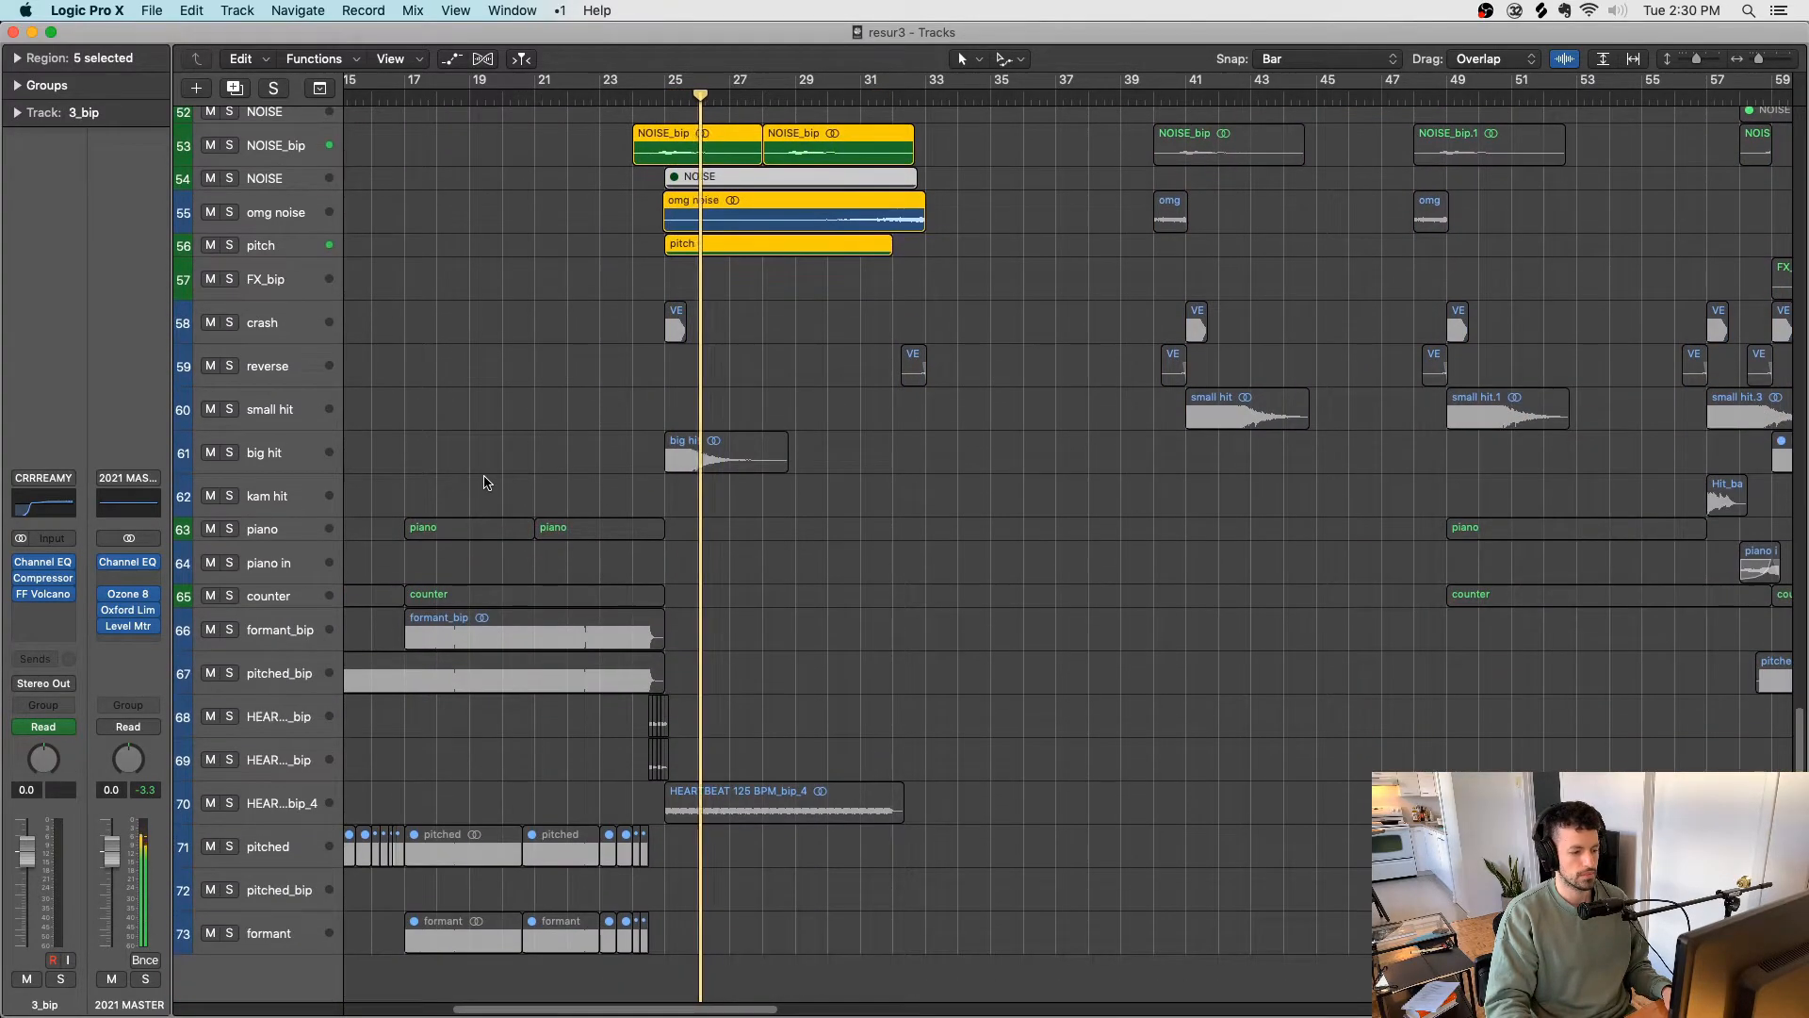
Step: Add the HEARTBEAT 125 BPM region on track 70 to the solo, show its channel strip, play to bar 33, and turn off the solo
shift+click(799, 792)
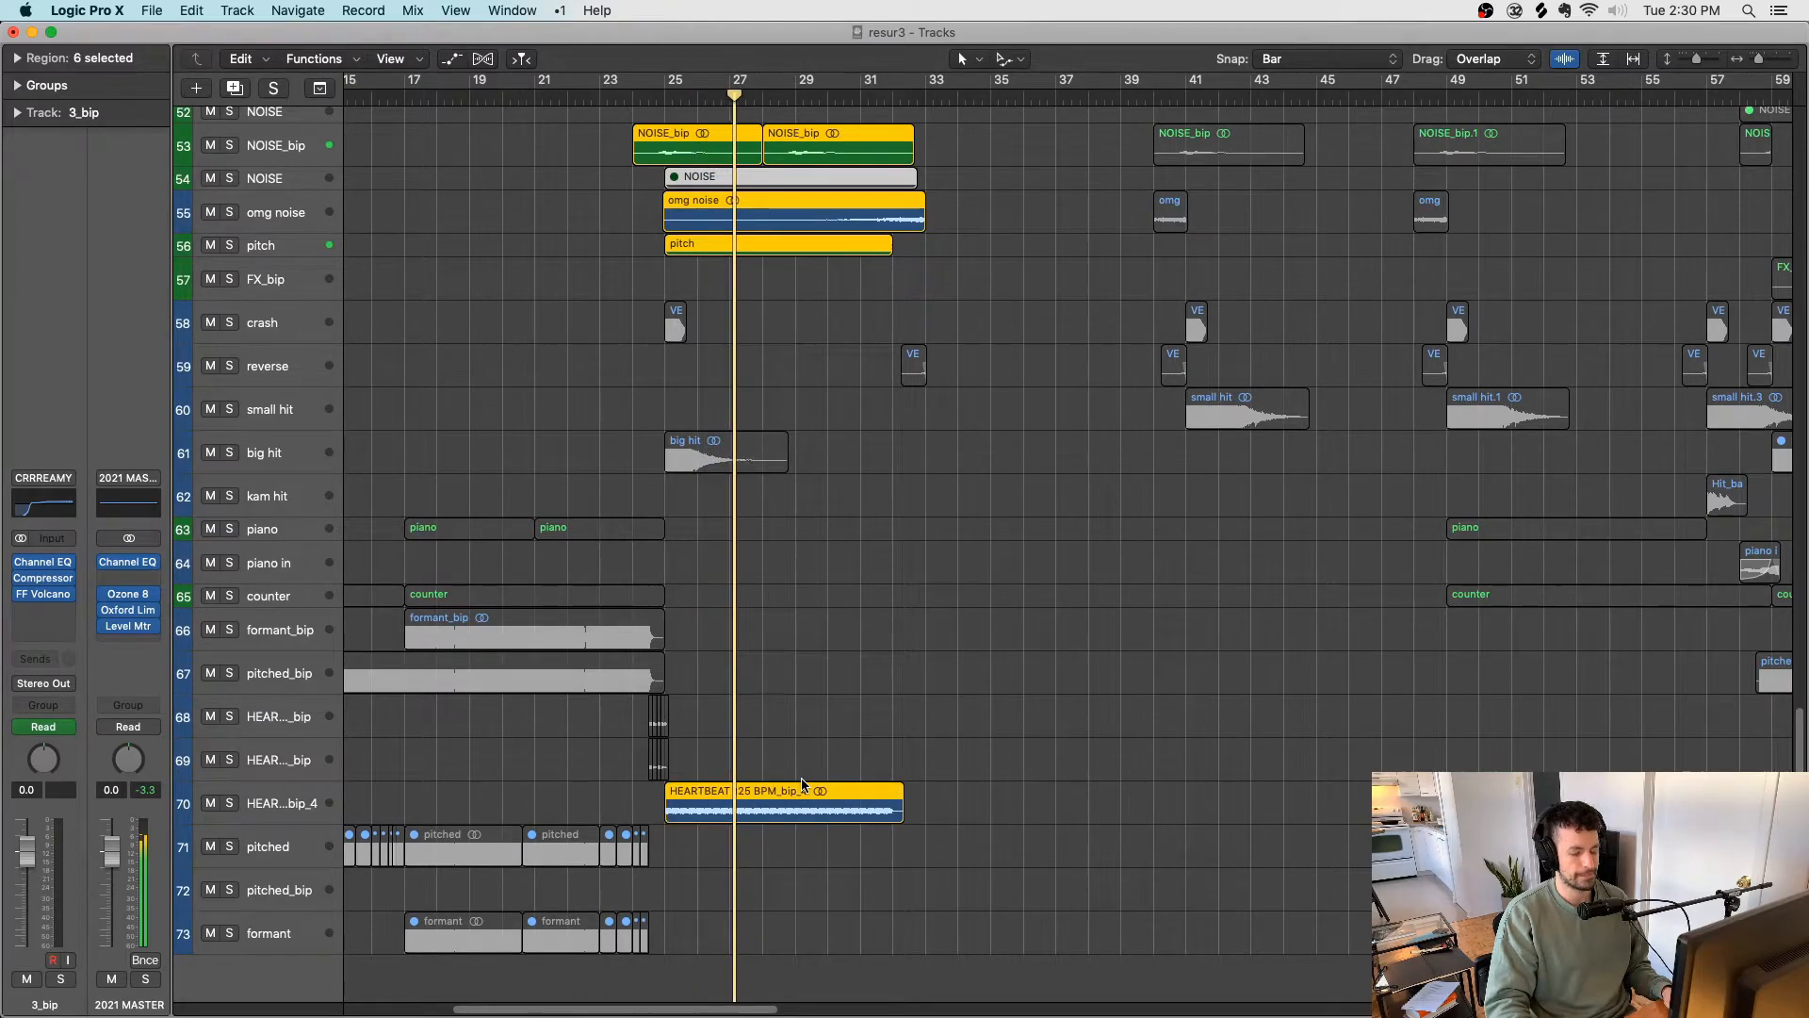
click(302, 810)
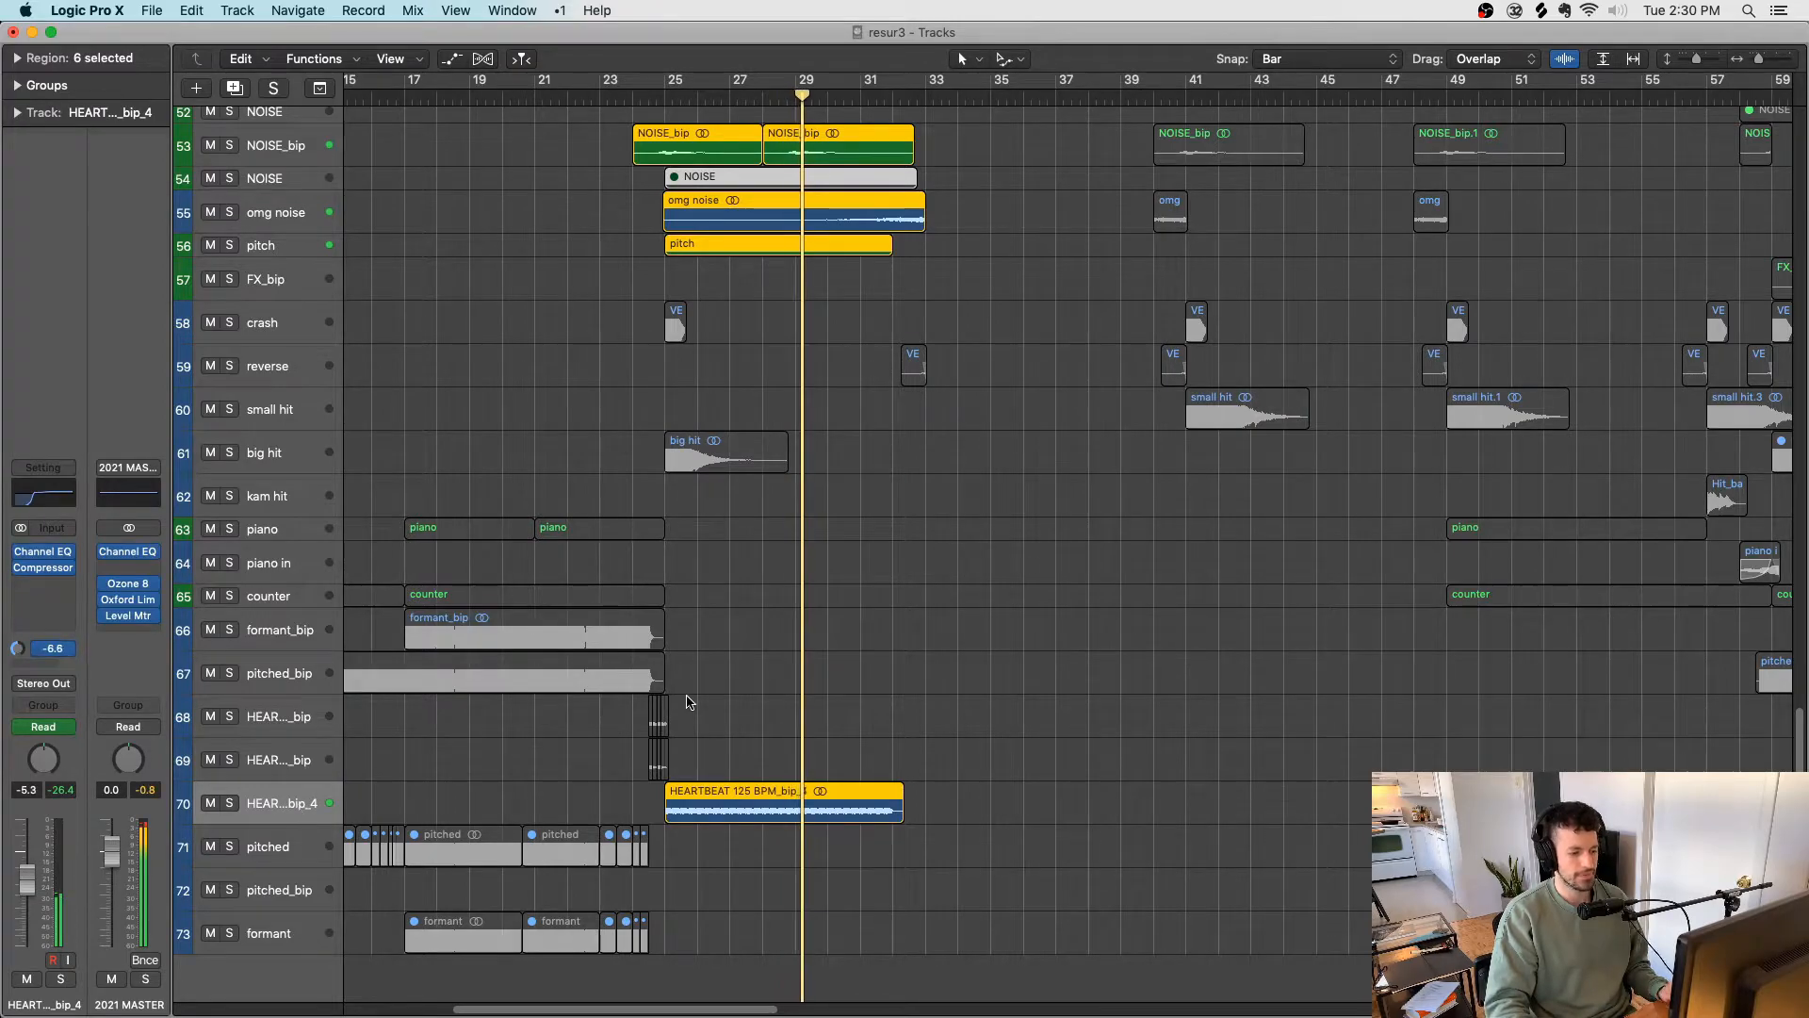
key(super+s)
scroll(828, 541, left, 2)
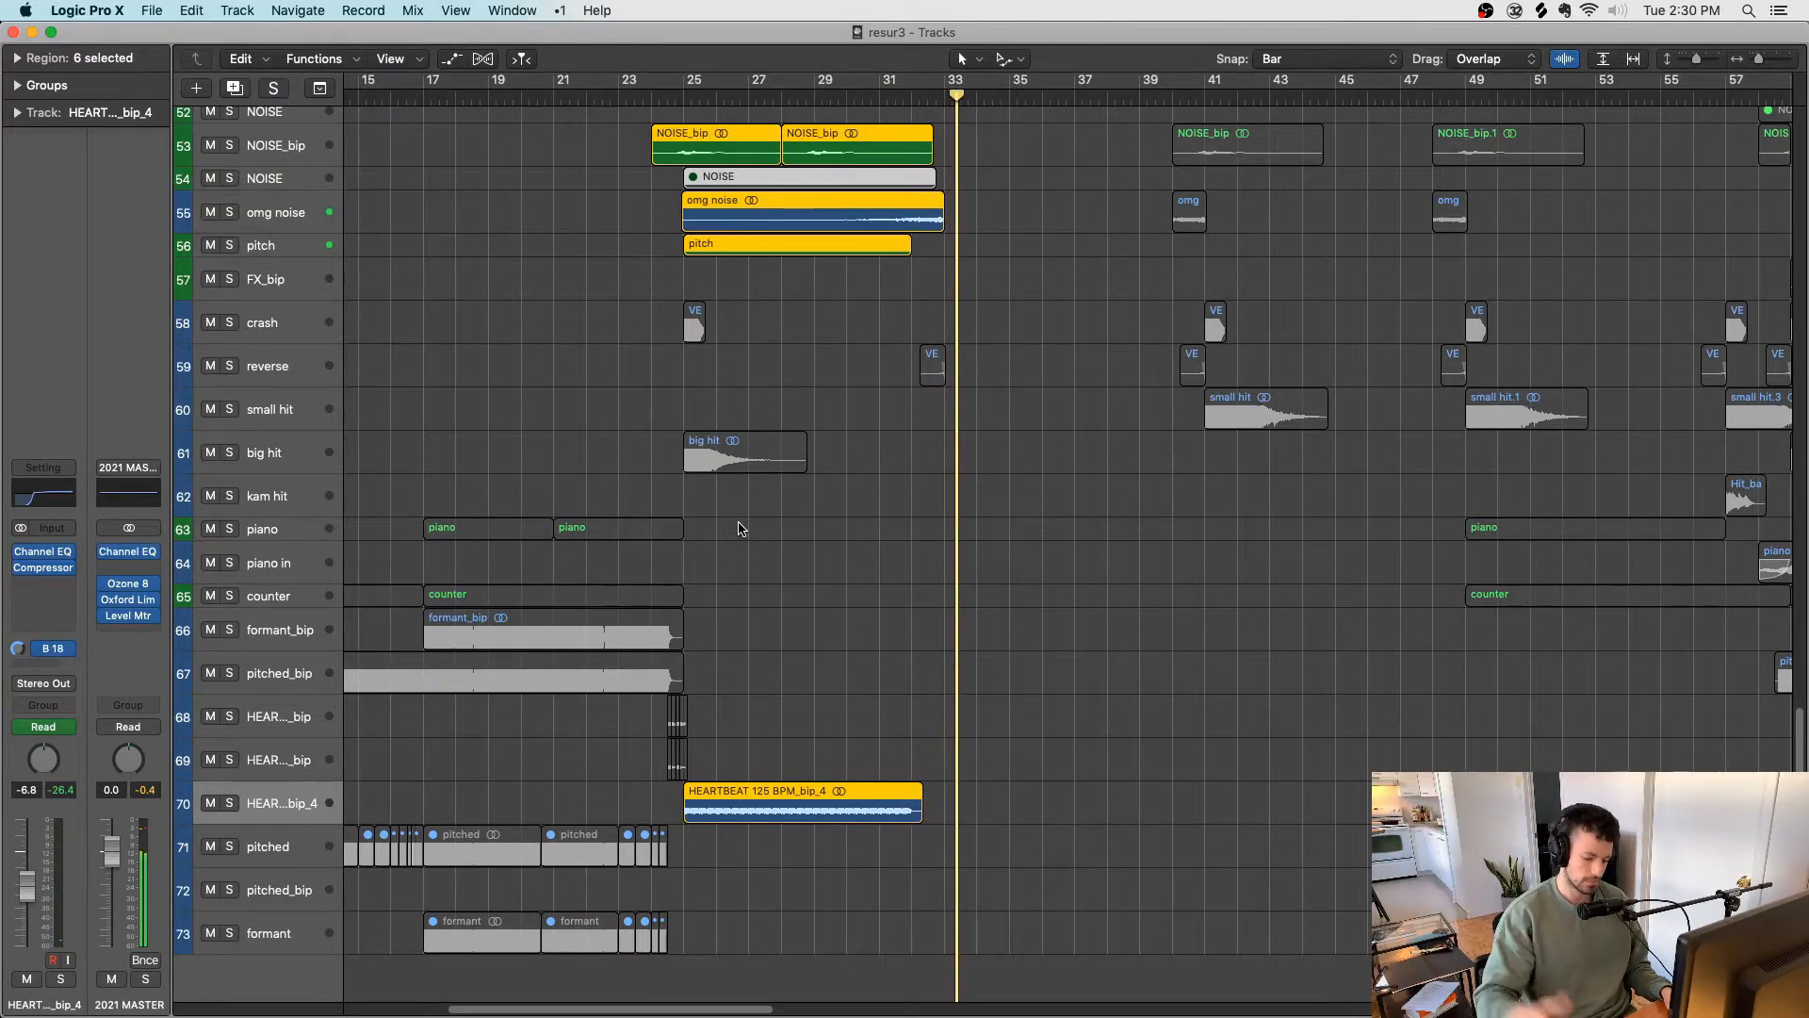
key(super+s)
scroll(769, 574, up, 6)
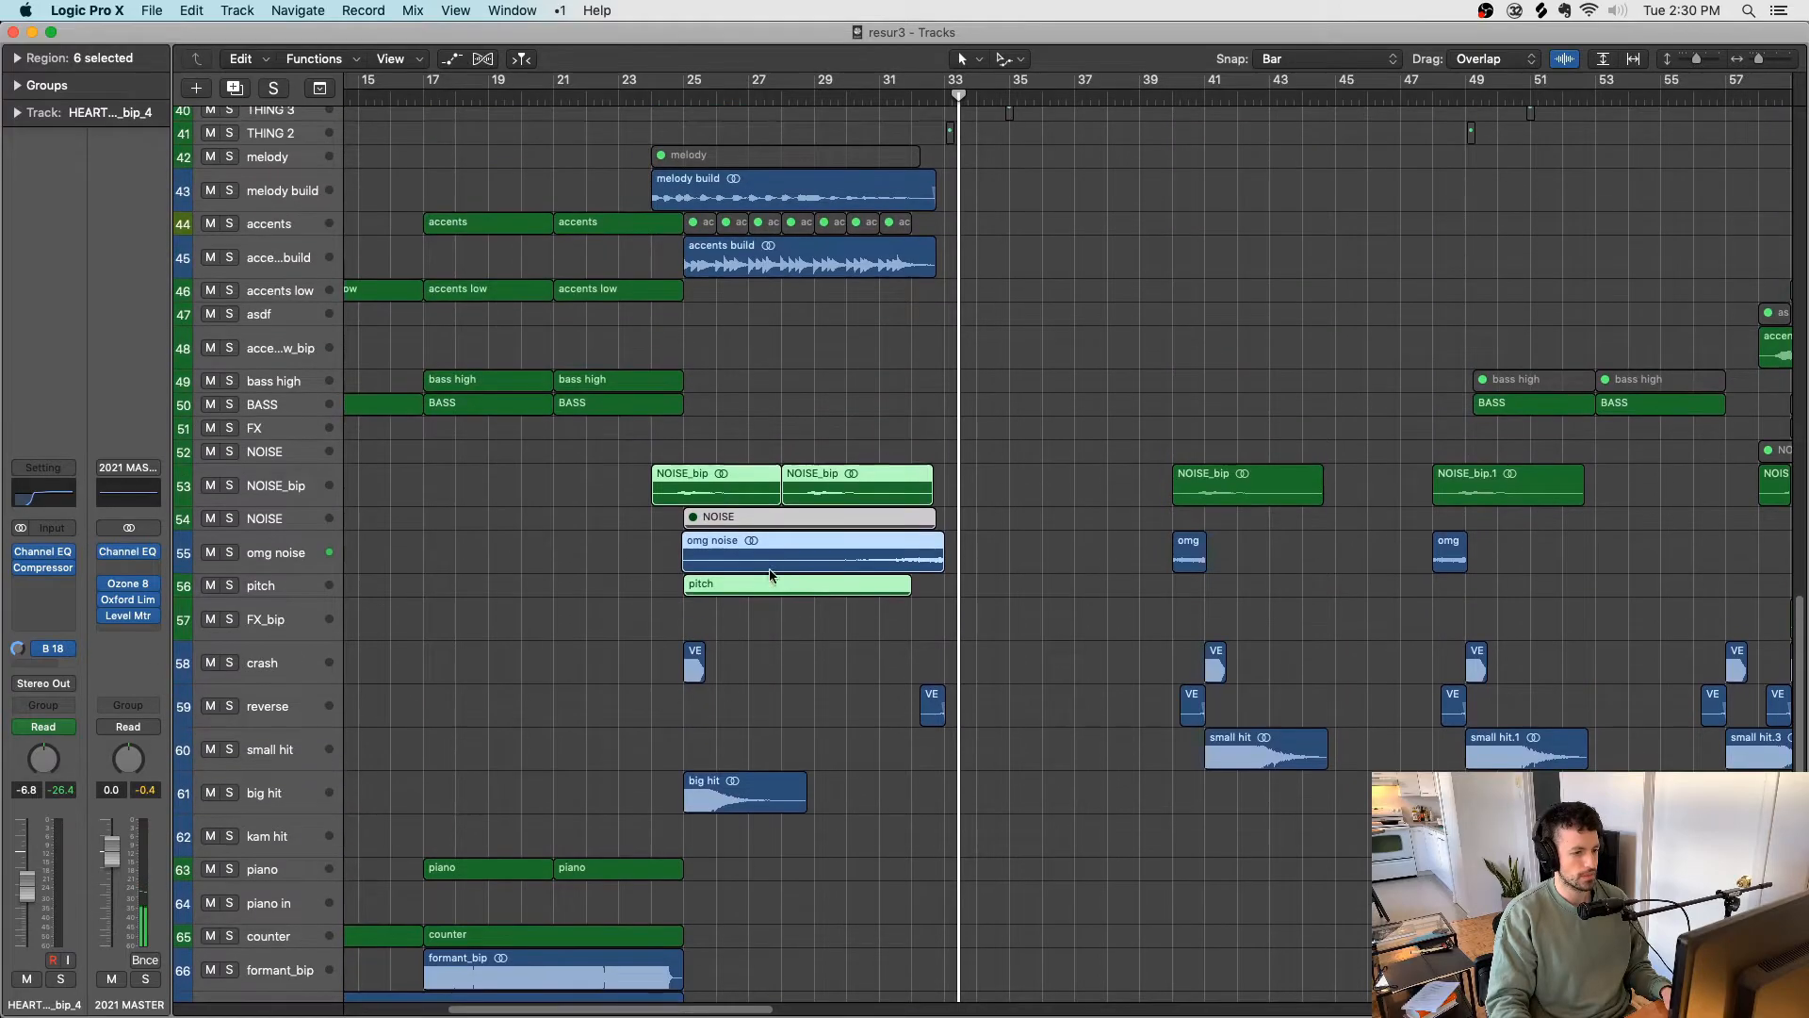
Step: Return the playhead to bar 25, review the first build's layers across all tracks, and clear the region selection
click(682, 97)
scroll(661, 353, down, 3)
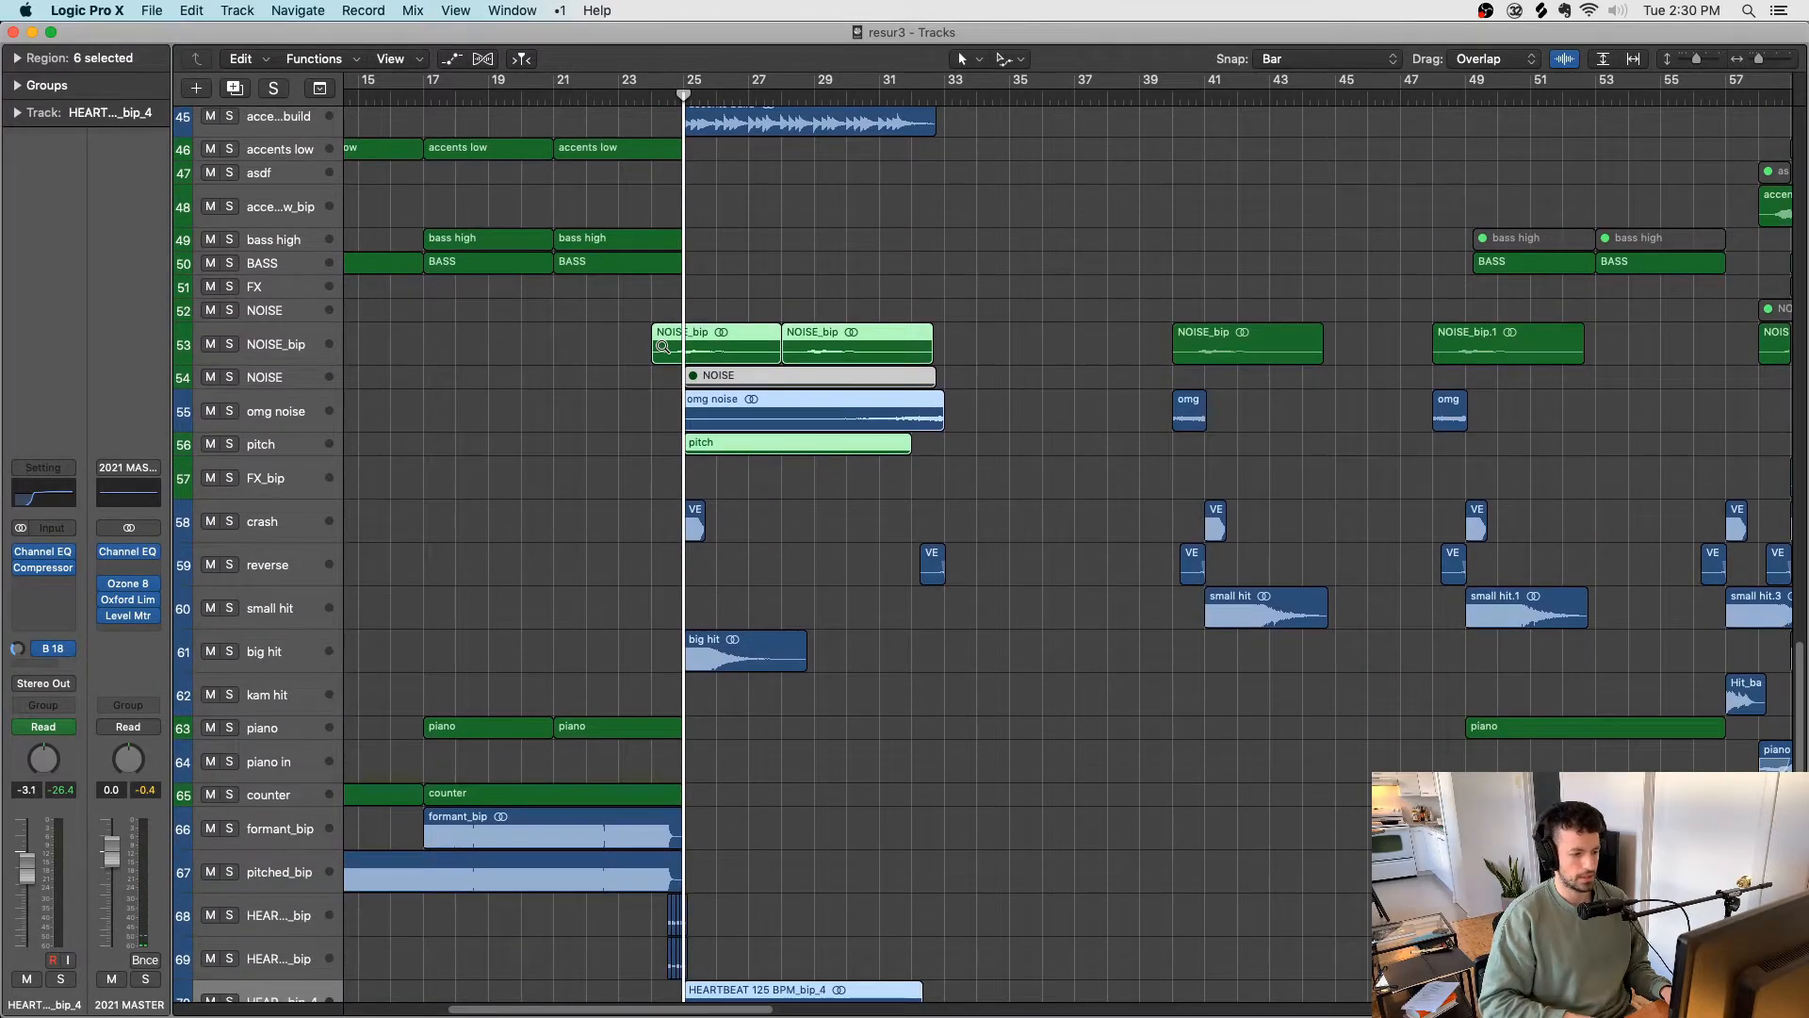
key(super+Left)
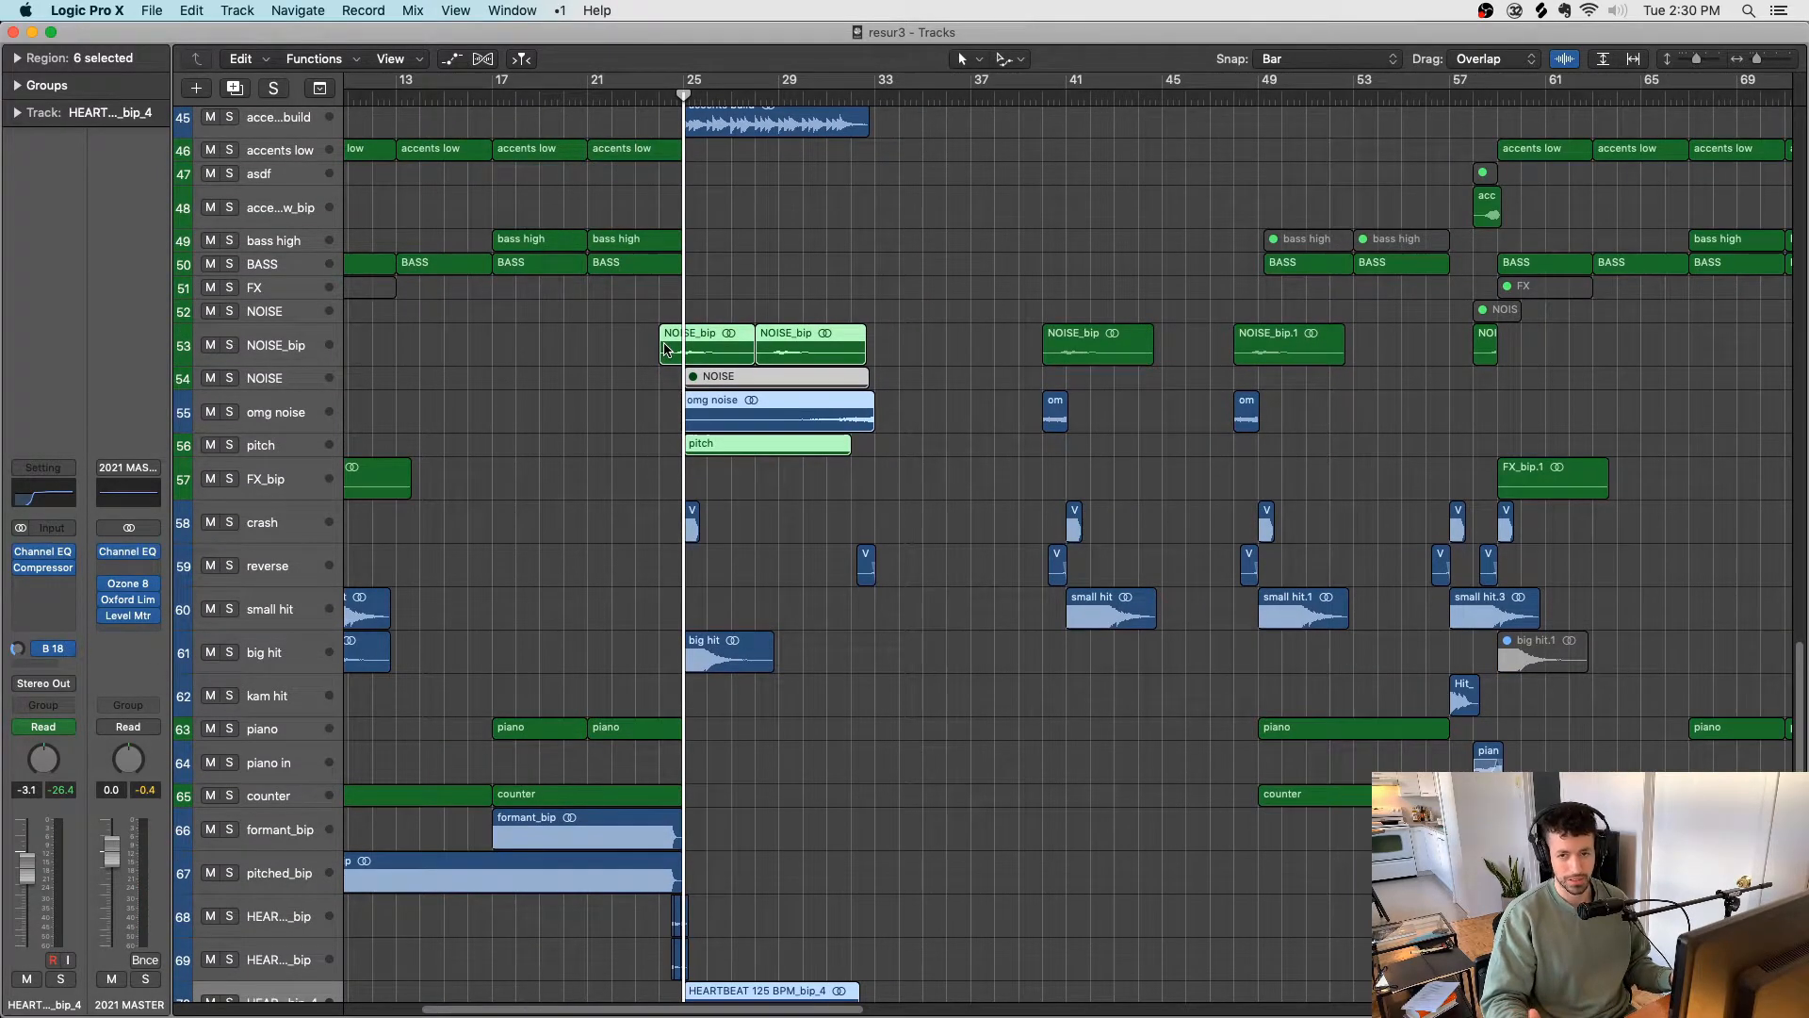
key(super+Left)
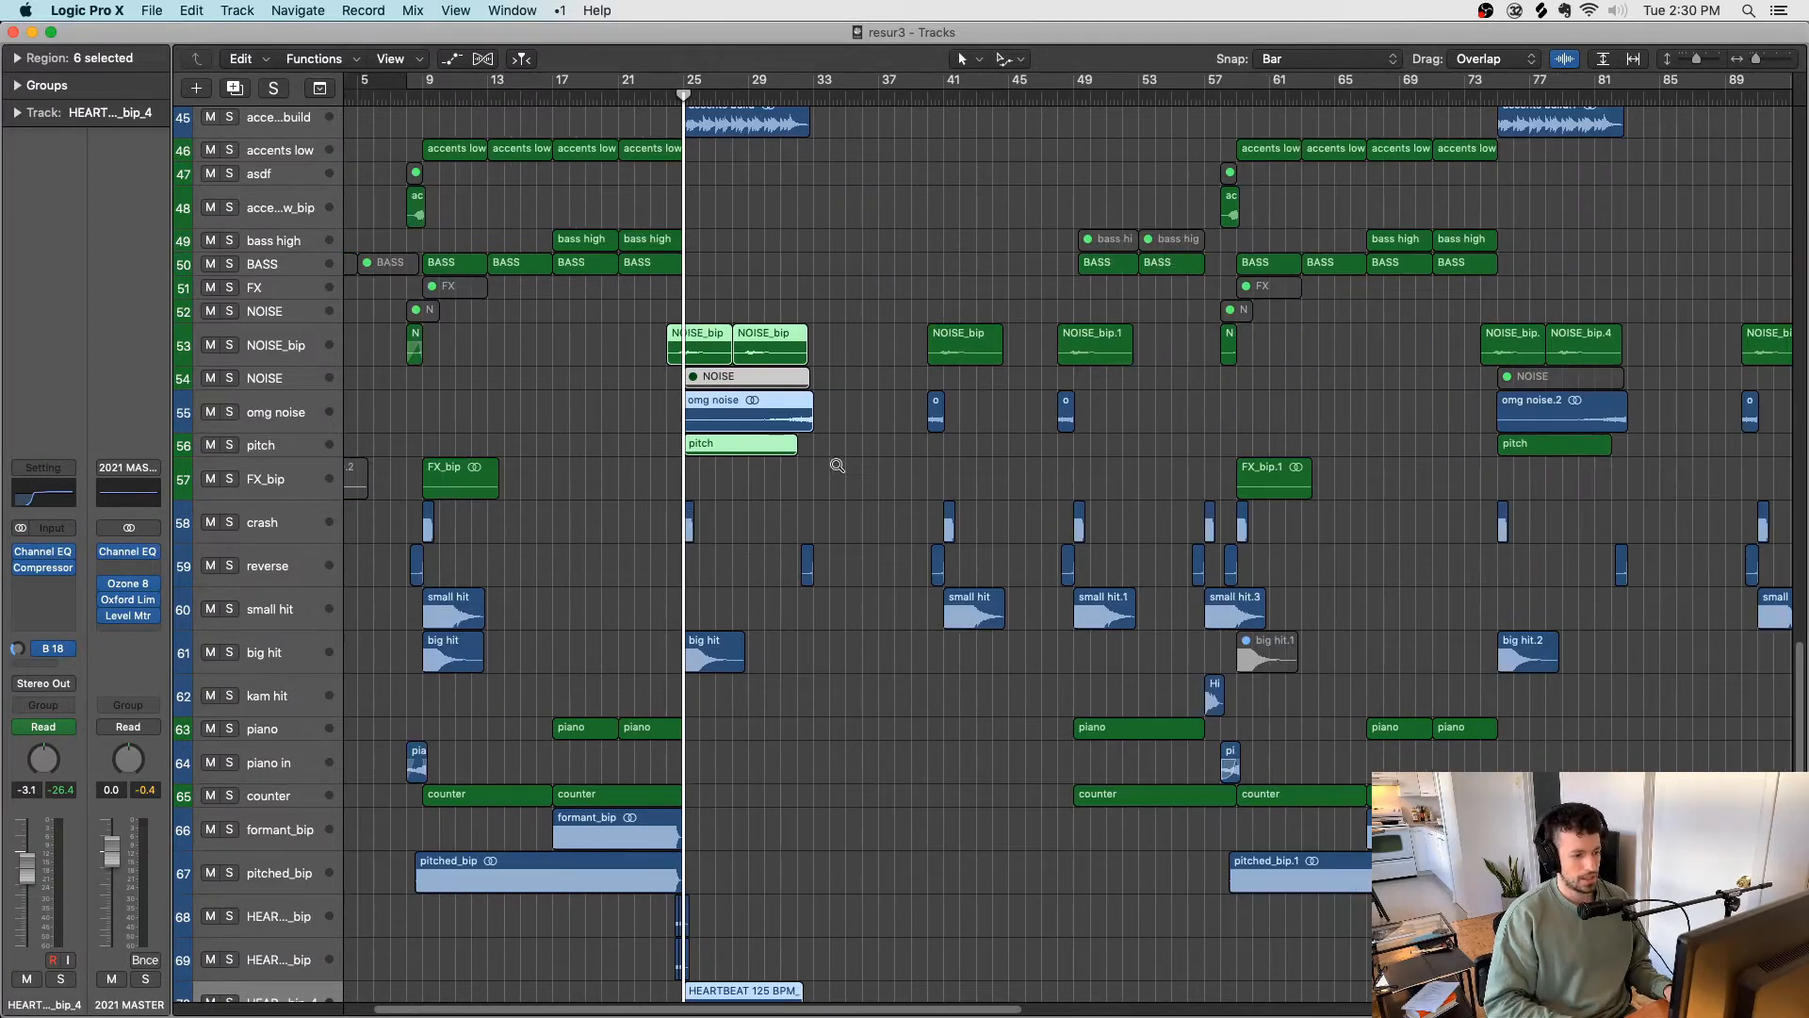
scroll(840, 484, up, 15)
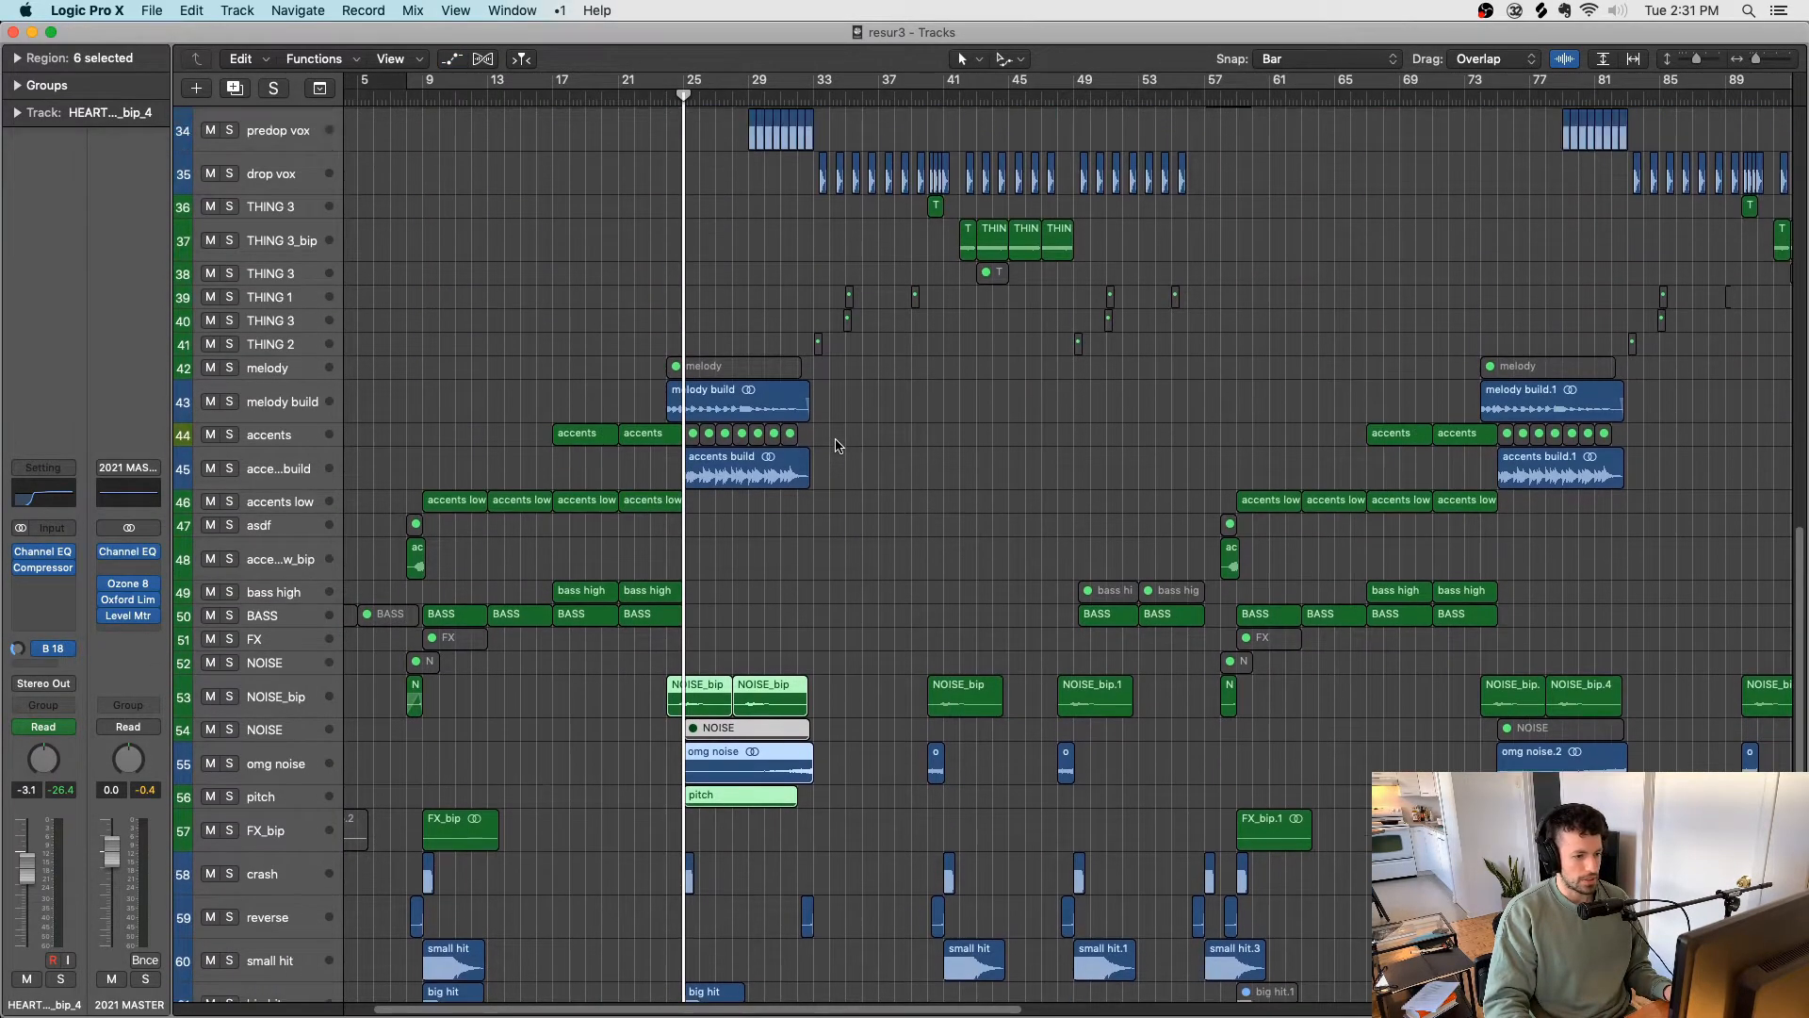
scroll(833, 445, down, 6)
scroll(833, 452, up, 4)
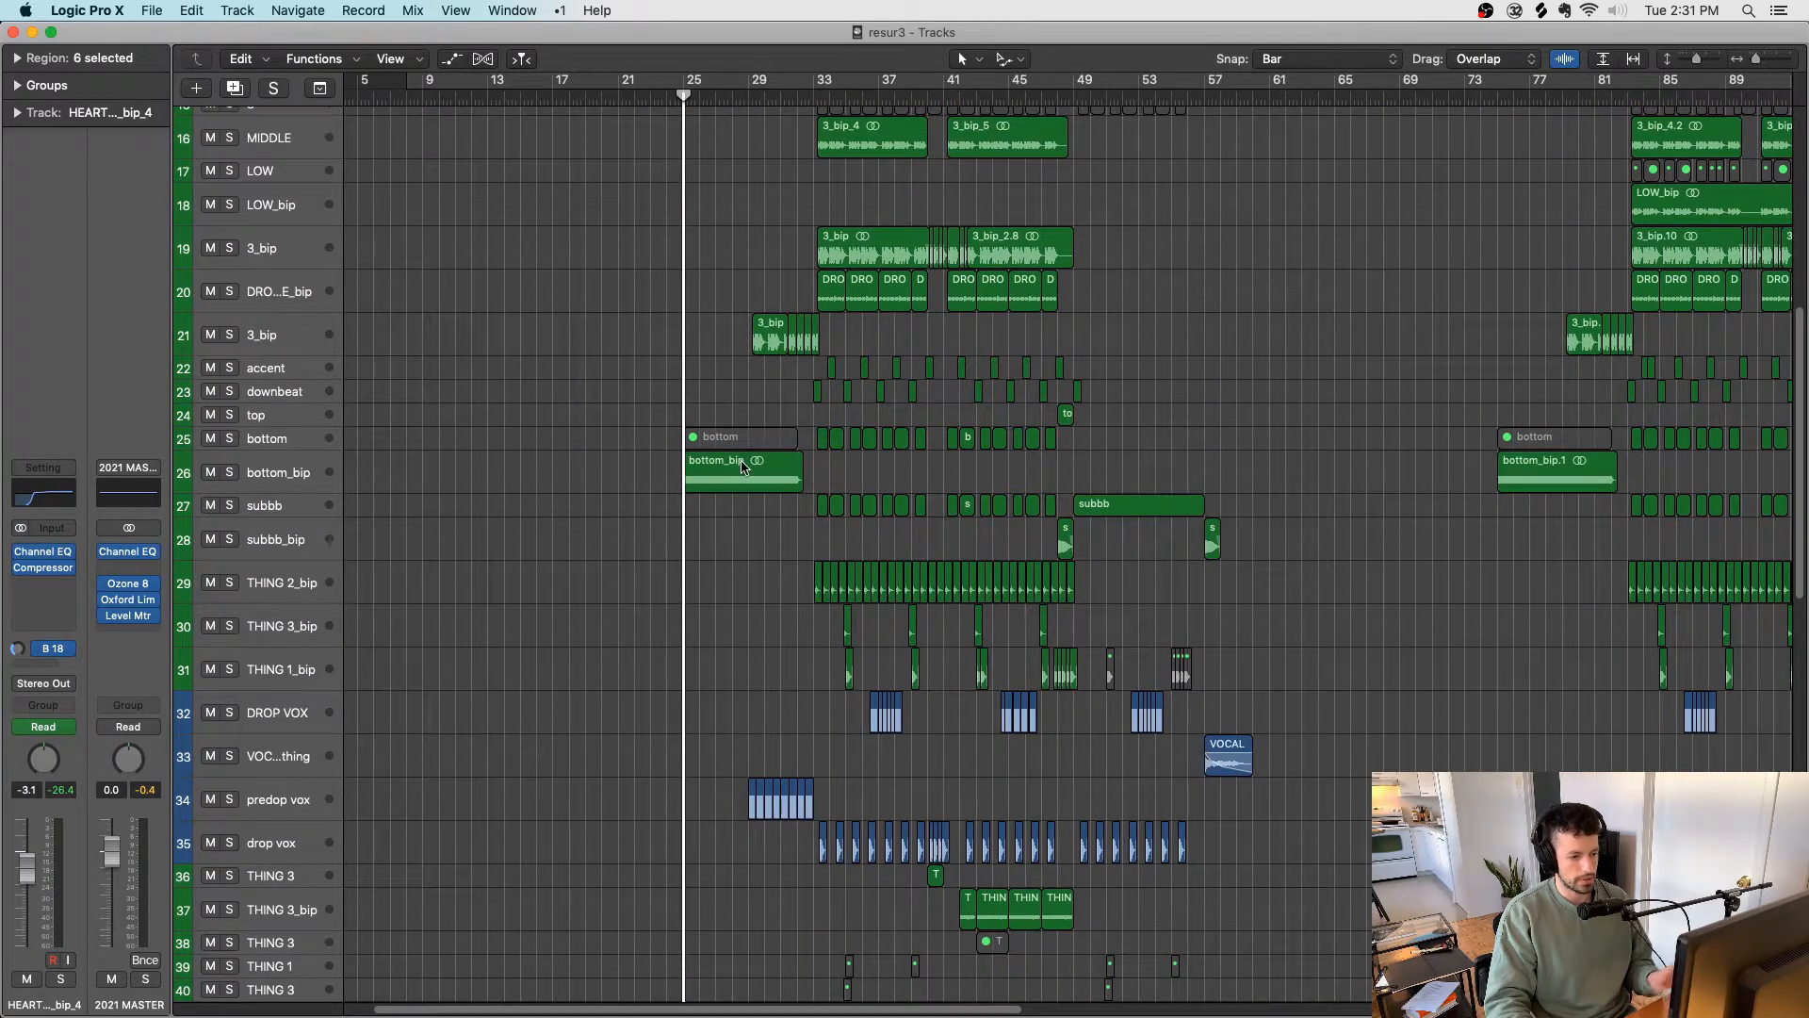
scroll(603, 485, down, 3)
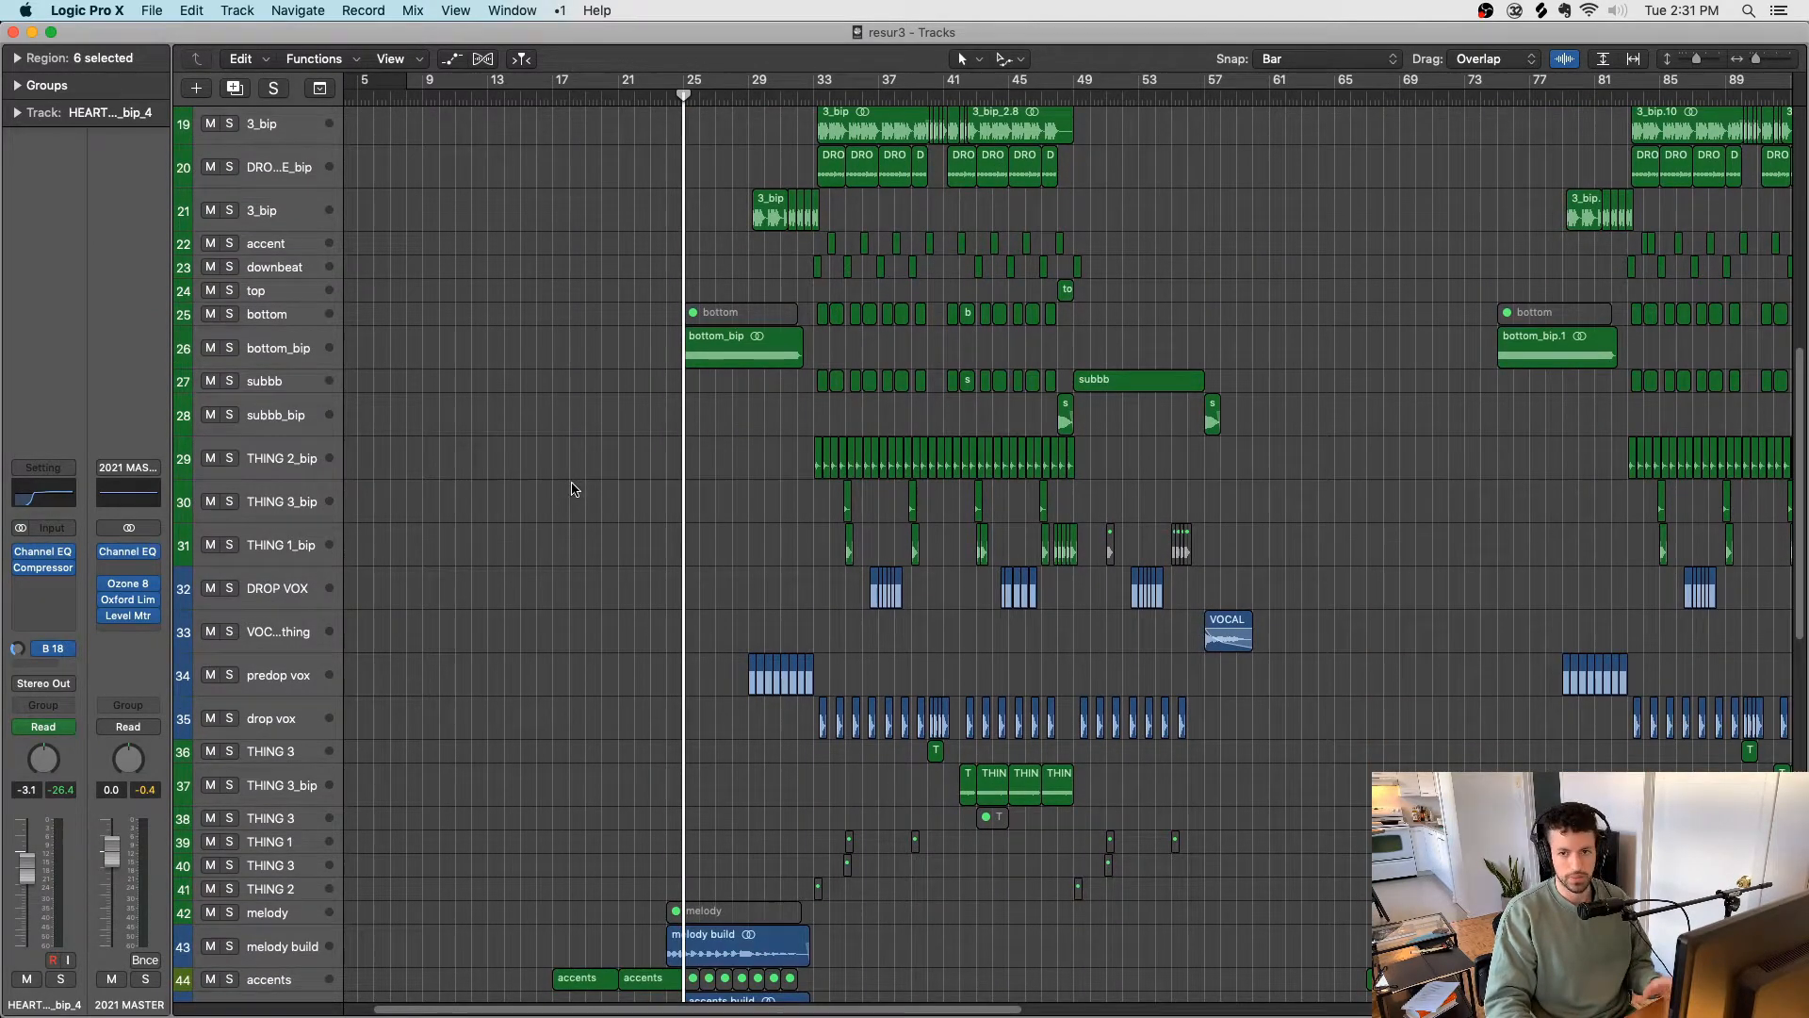
scroll(575, 490, down, 20)
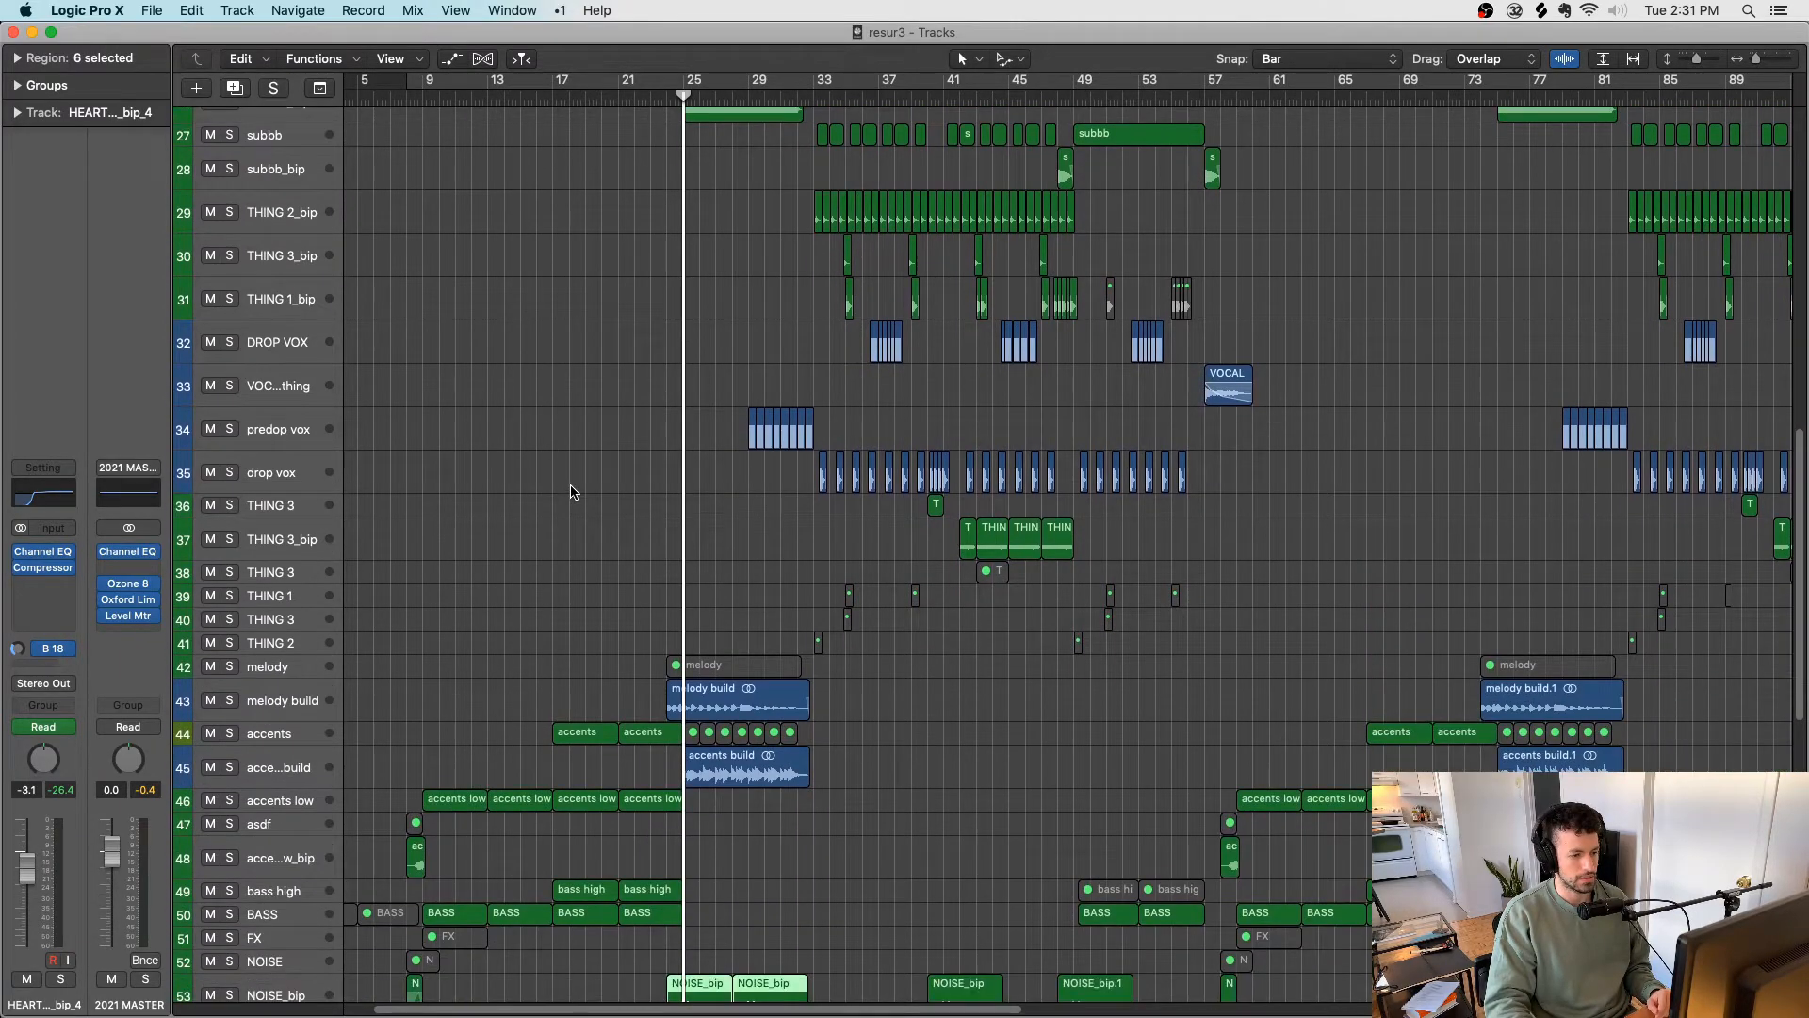
scroll(562, 504, down, 4)
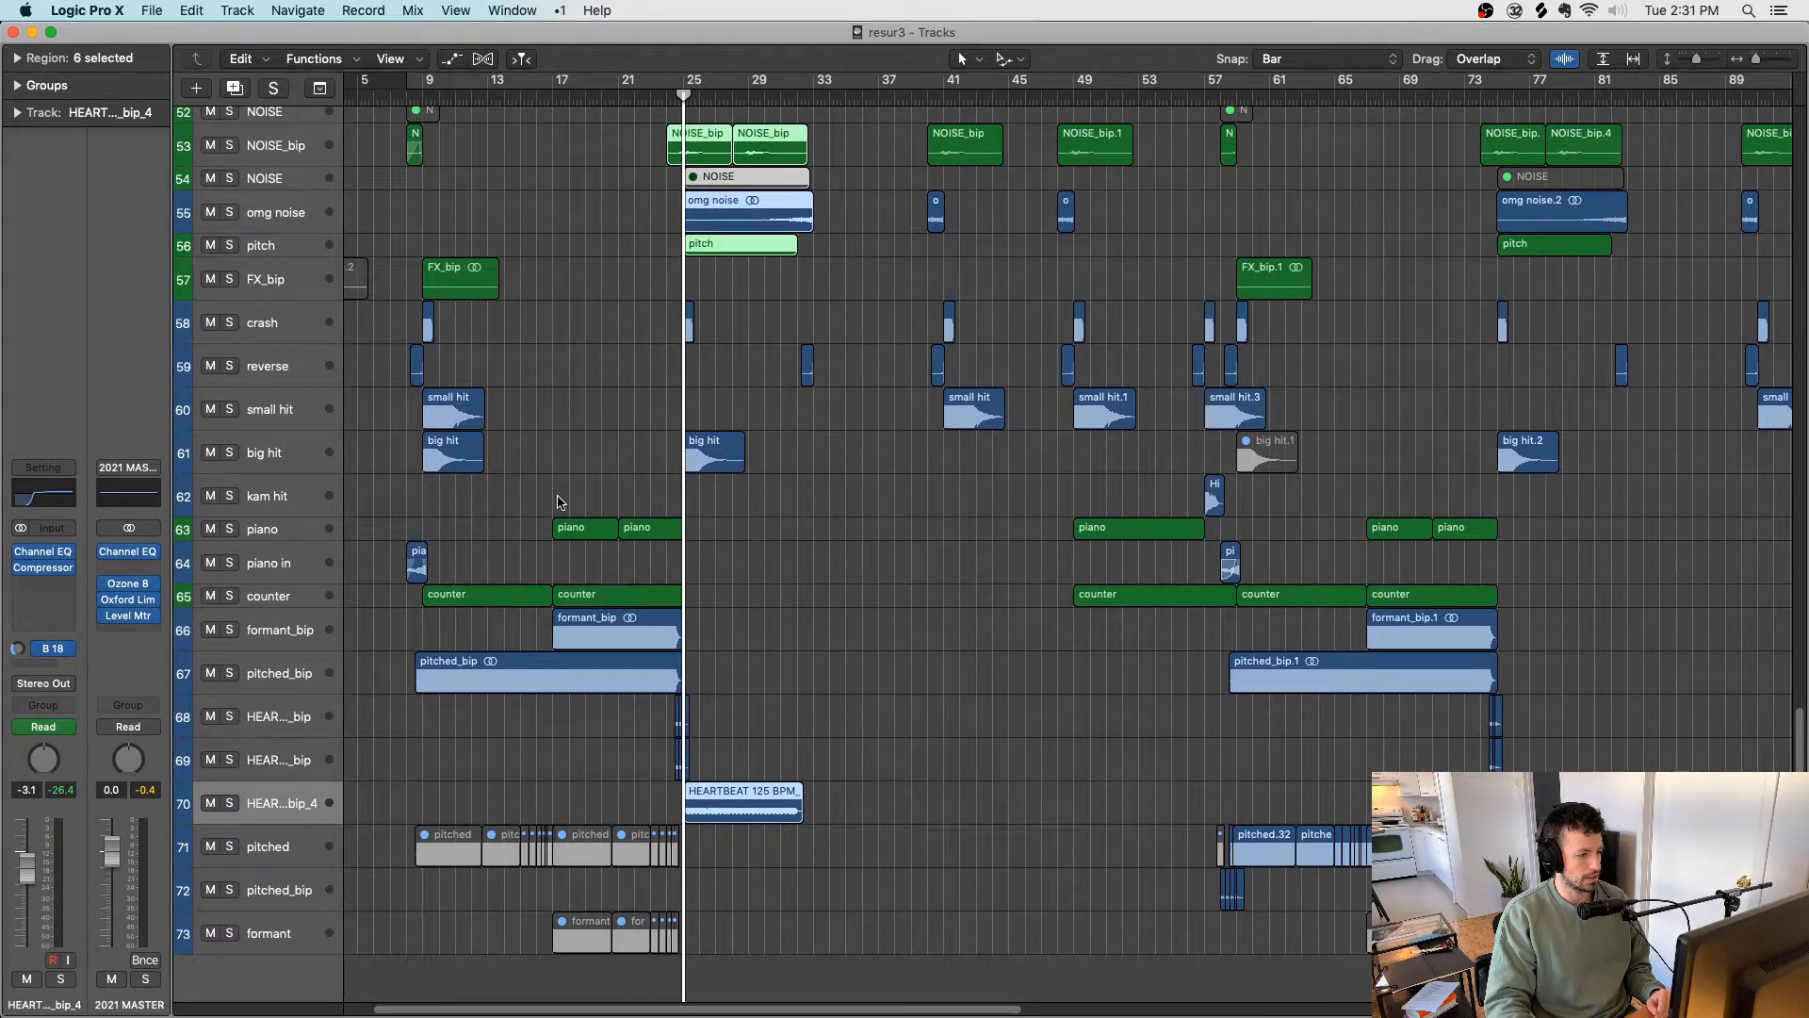
click(557, 502)
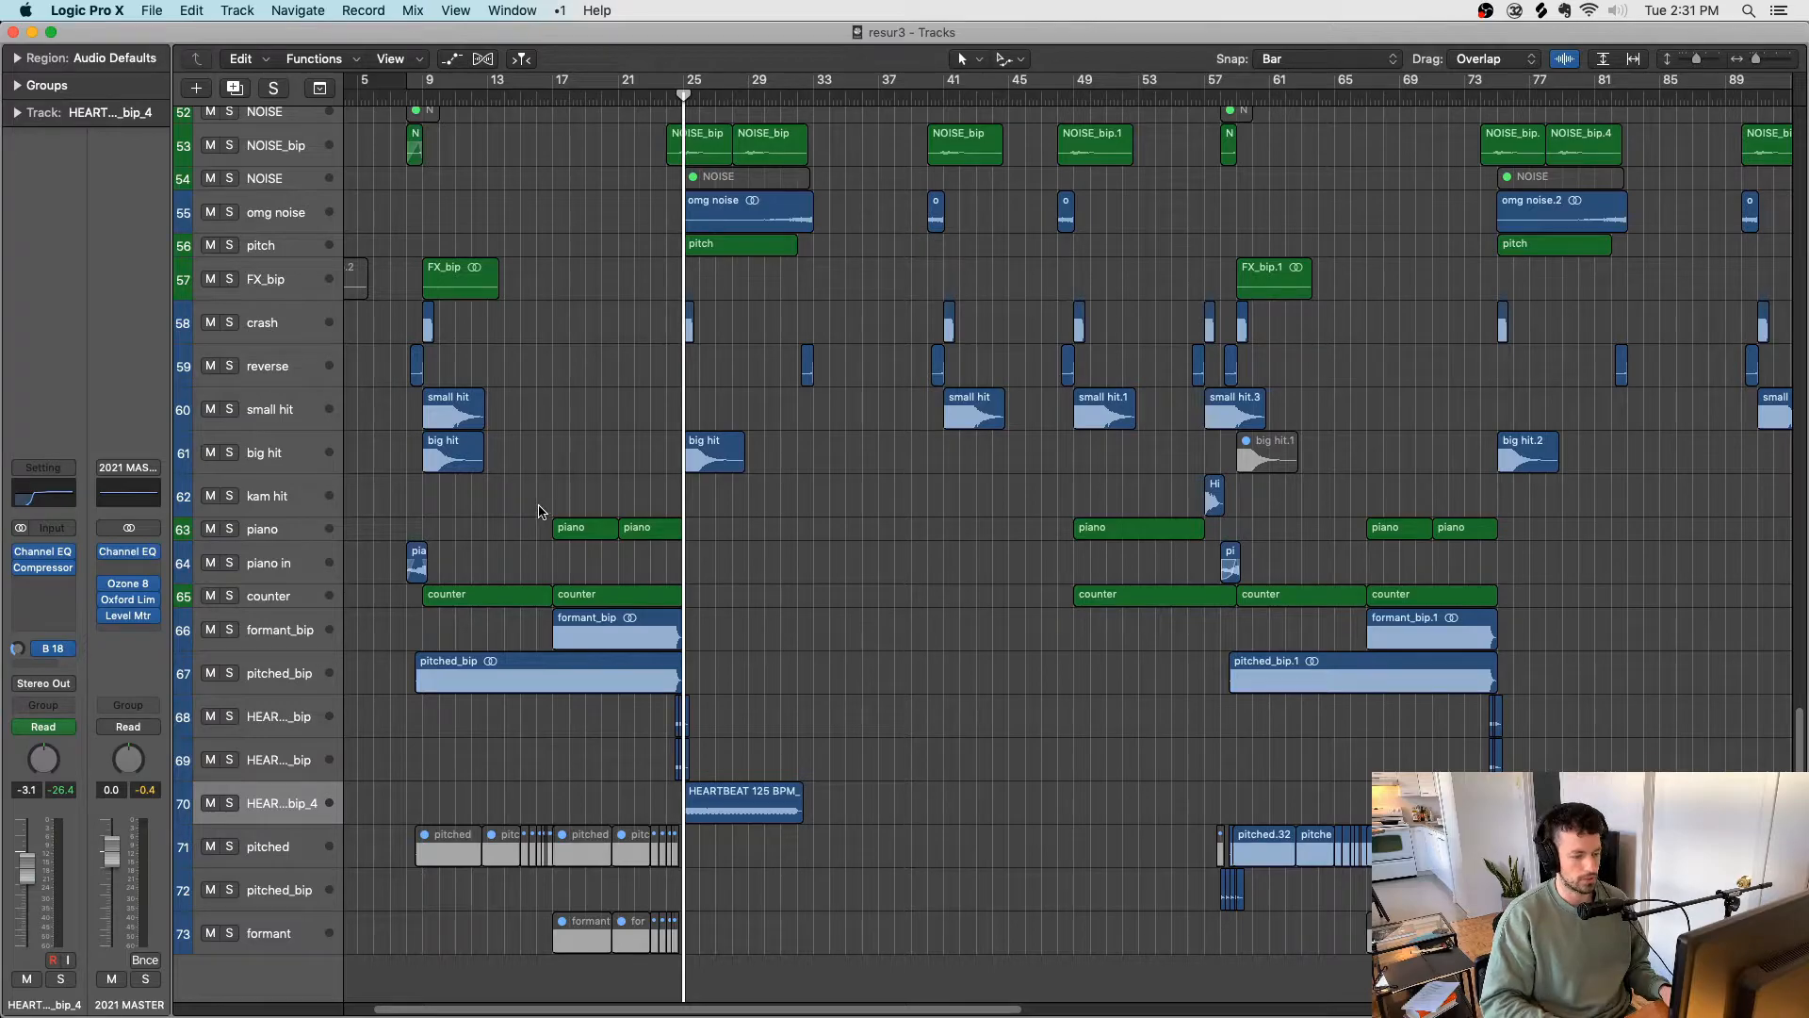
Step: Play short parts of the full arrangement from bar 8, bar 24, the start of the first drop and bar 49
scroll(537, 518, up, 5)
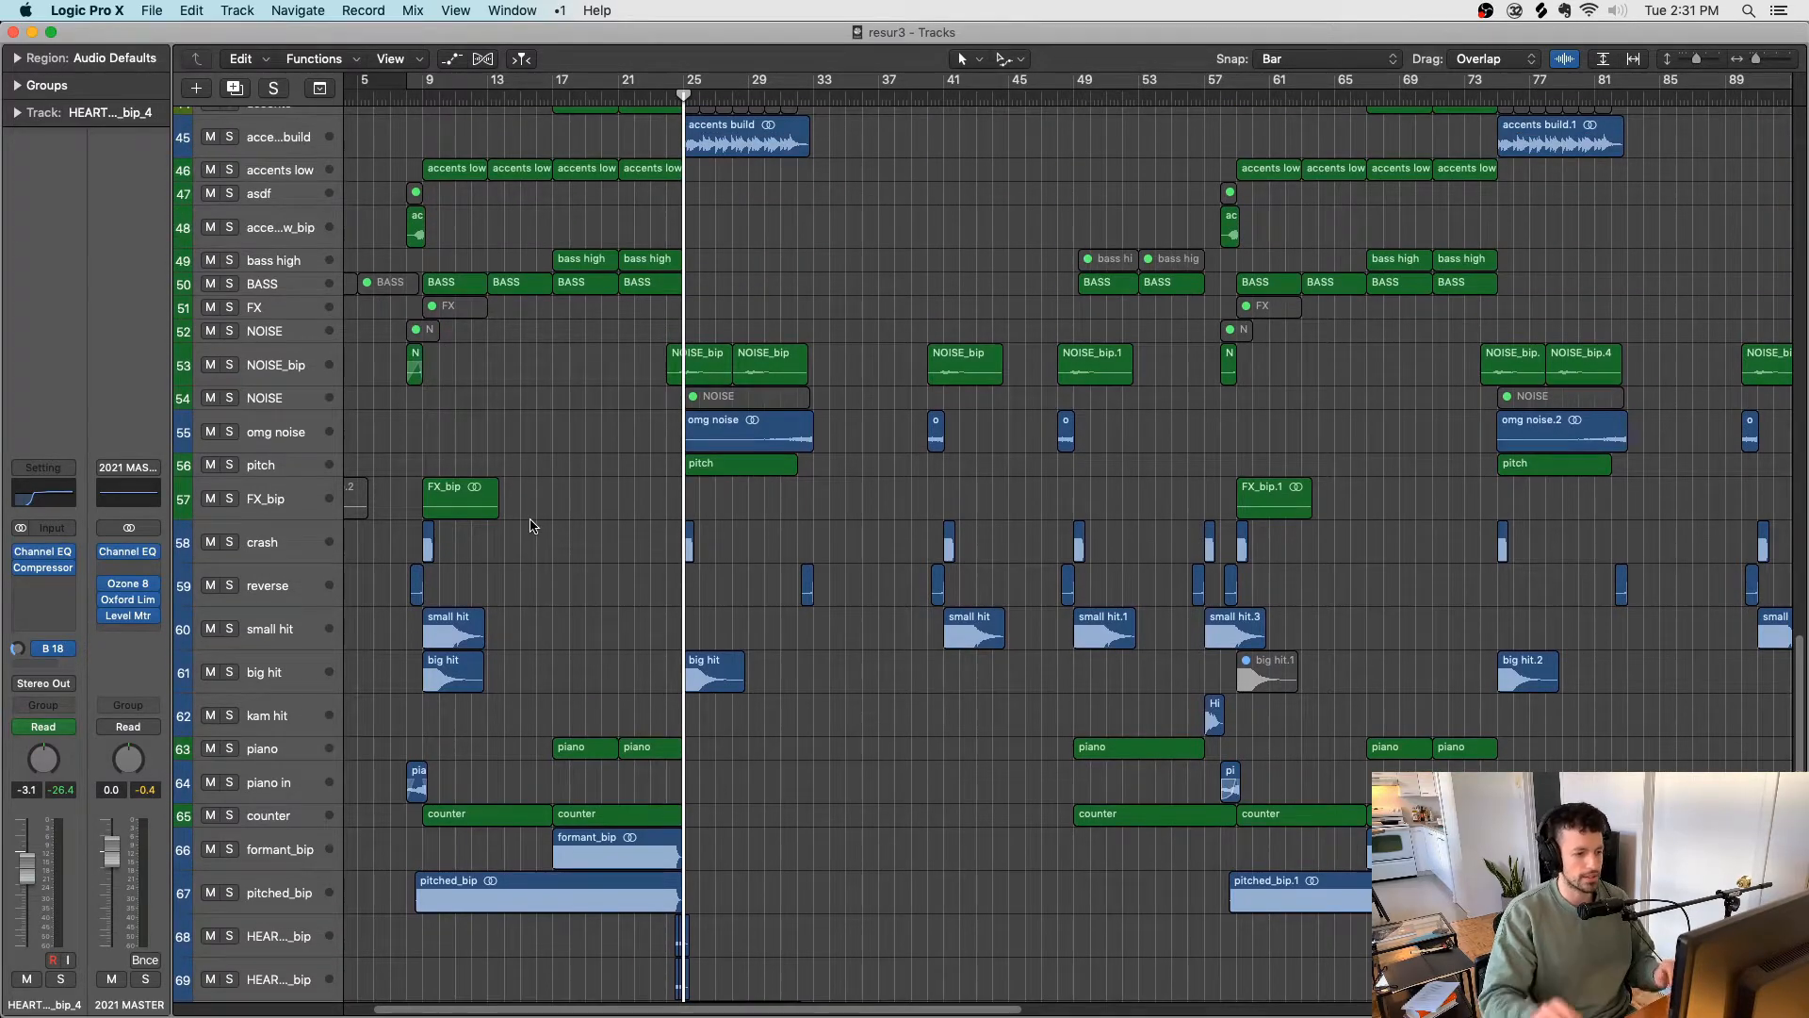
scroll(537, 520, up, 10)
scroll(554, 509, left, 3)
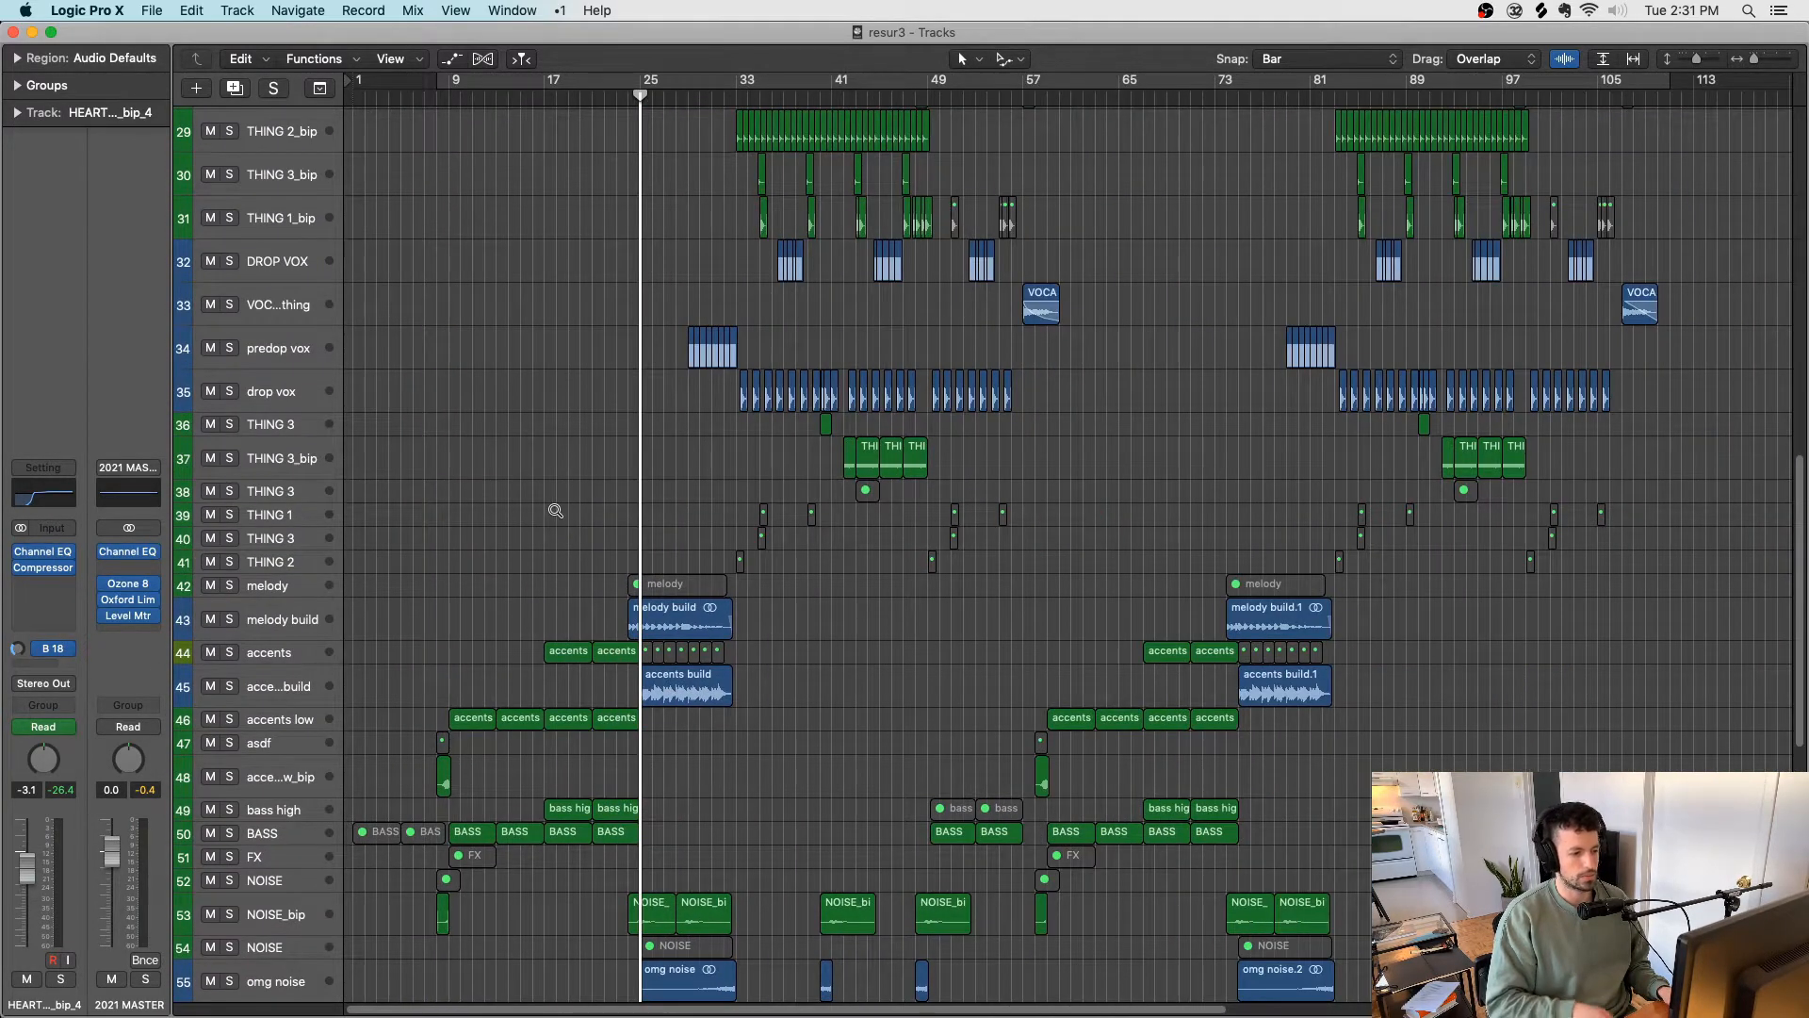
click(439, 94)
click(629, 97)
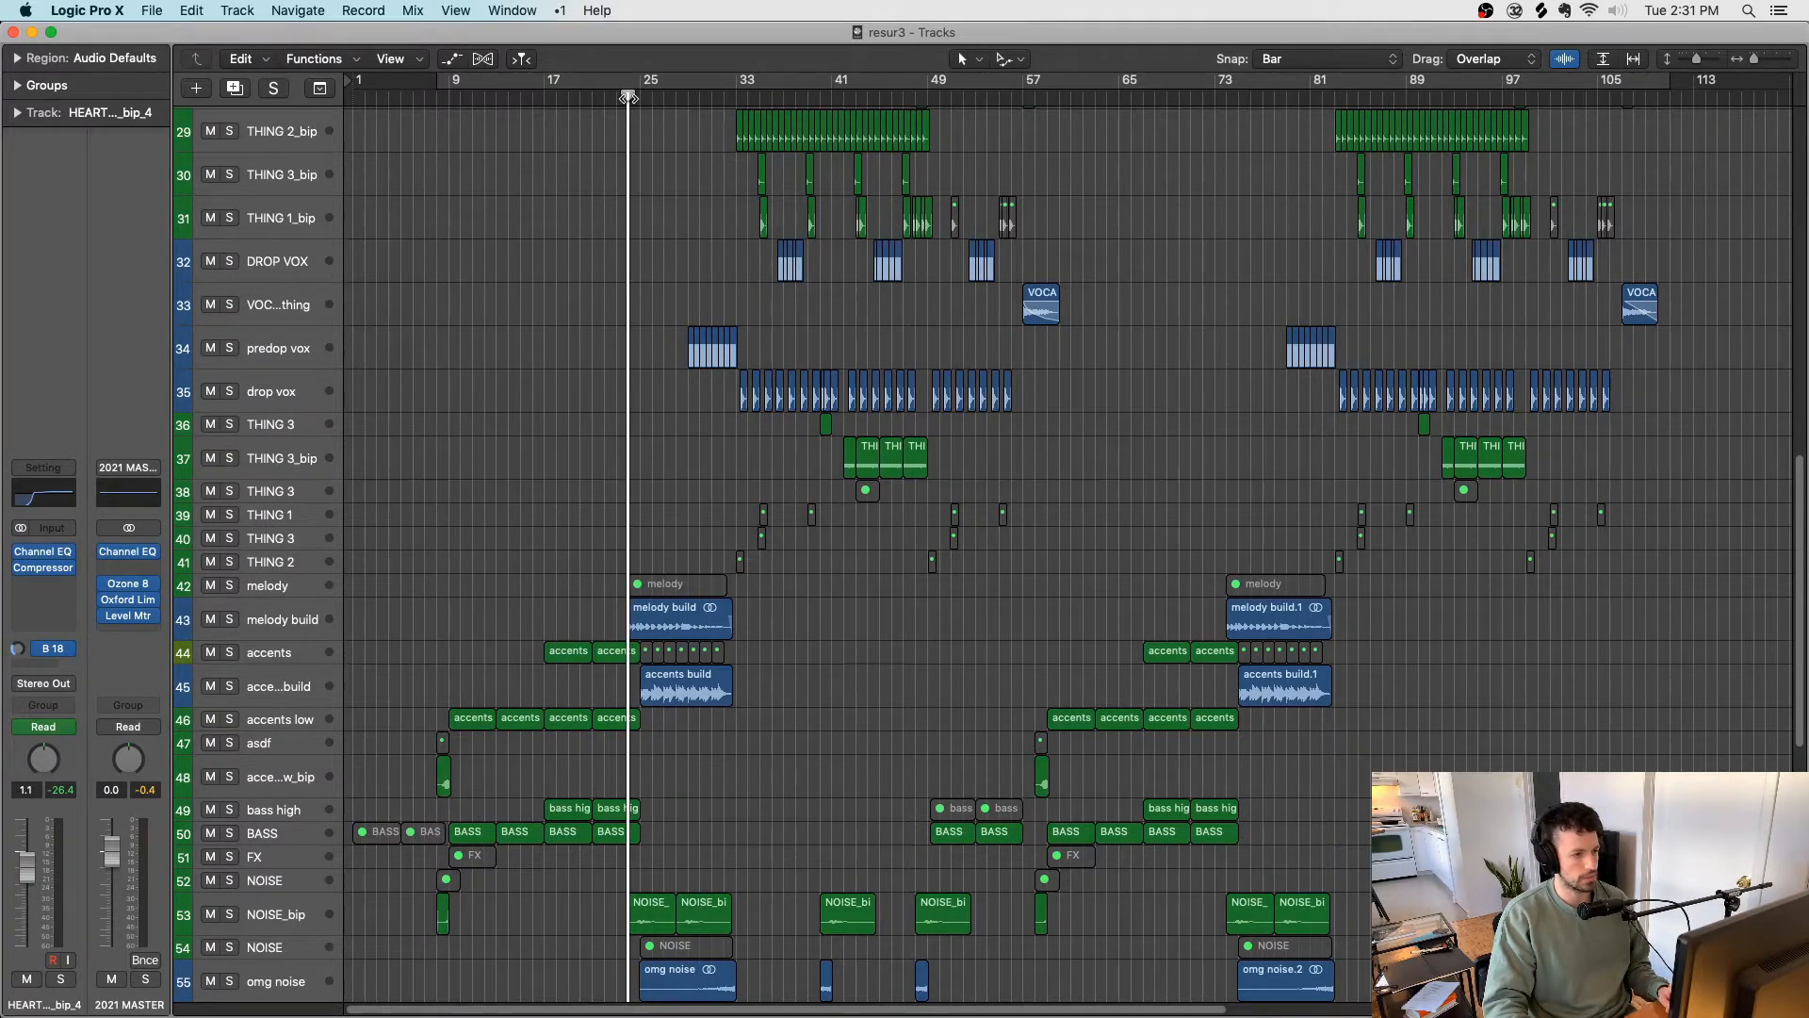
scroll(752, 278, up, 5)
click(757, 91)
click(929, 94)
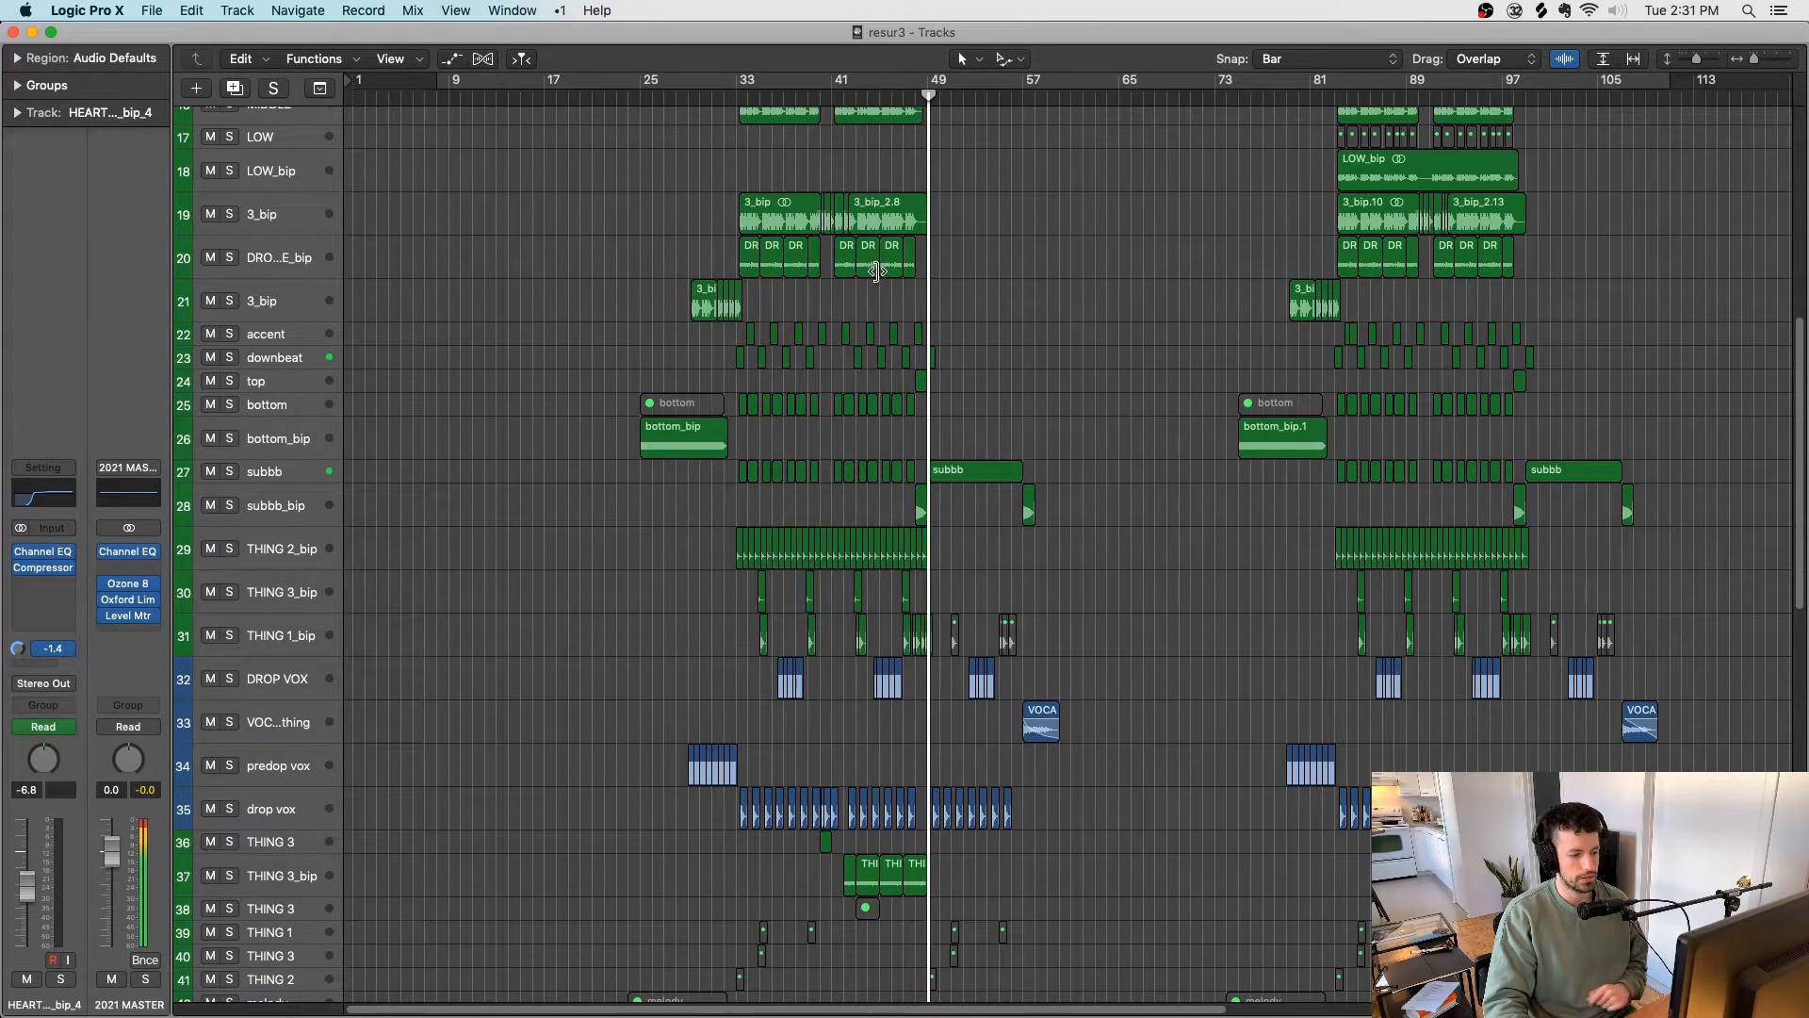
Step: Play the transition into the second verse around bar 57 and show the vocal tracks that enter there
scroll(1059, 247, right, 2)
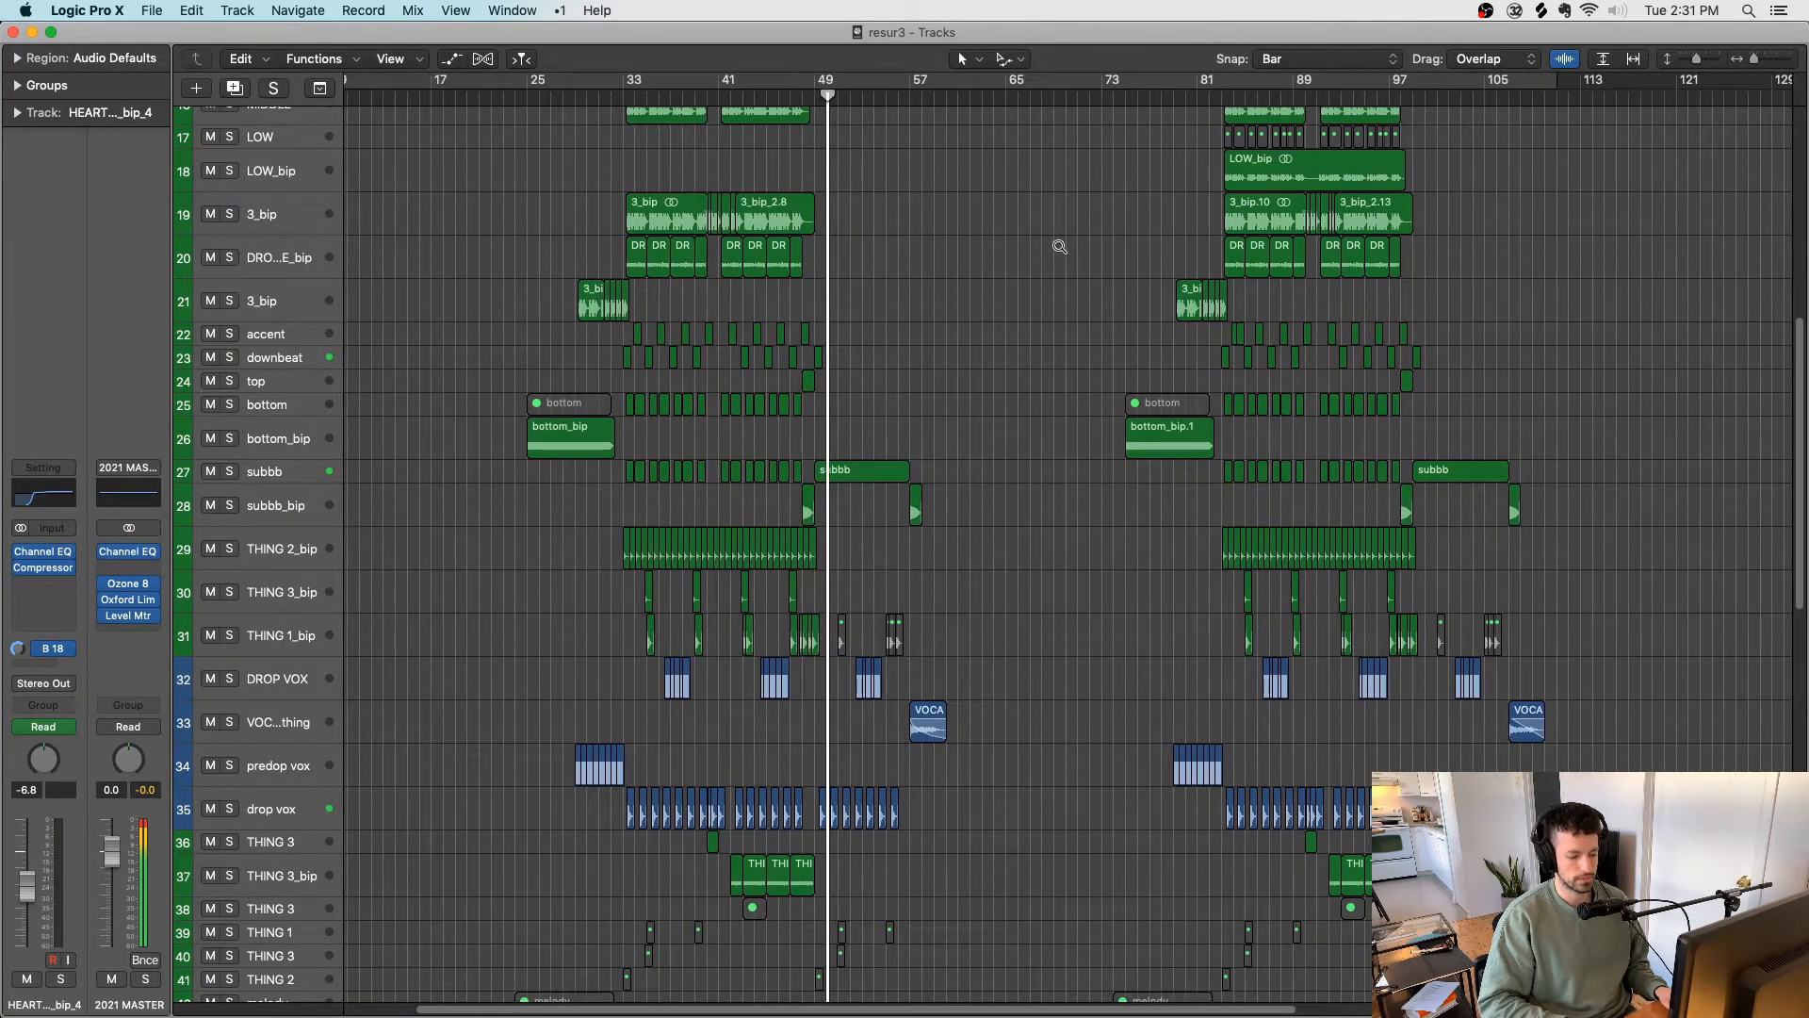
key(super+Right)
scroll(1059, 254, right, 5)
key(super+s)
click(892, 94)
key(super+Right)
scroll(905, 188, right, 5)
scroll(676, 382, down, 8)
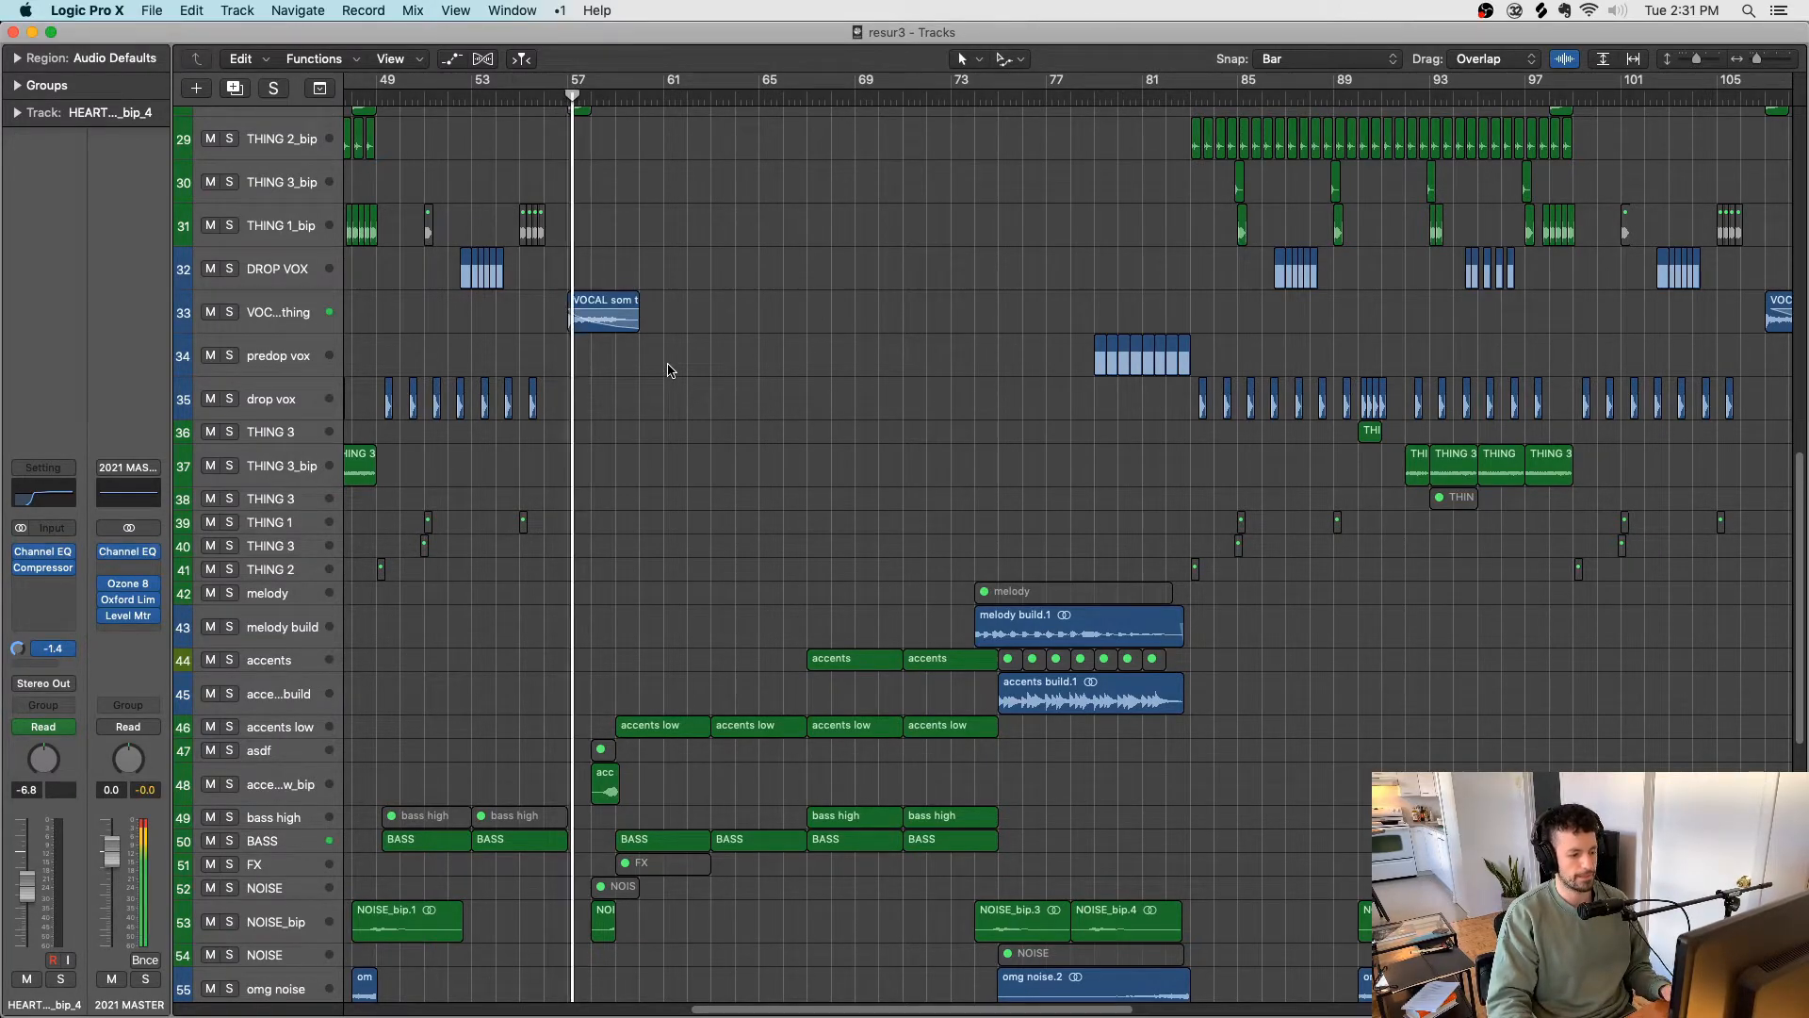
scroll(713, 403, down, 1)
scroll(713, 404, down, 15)
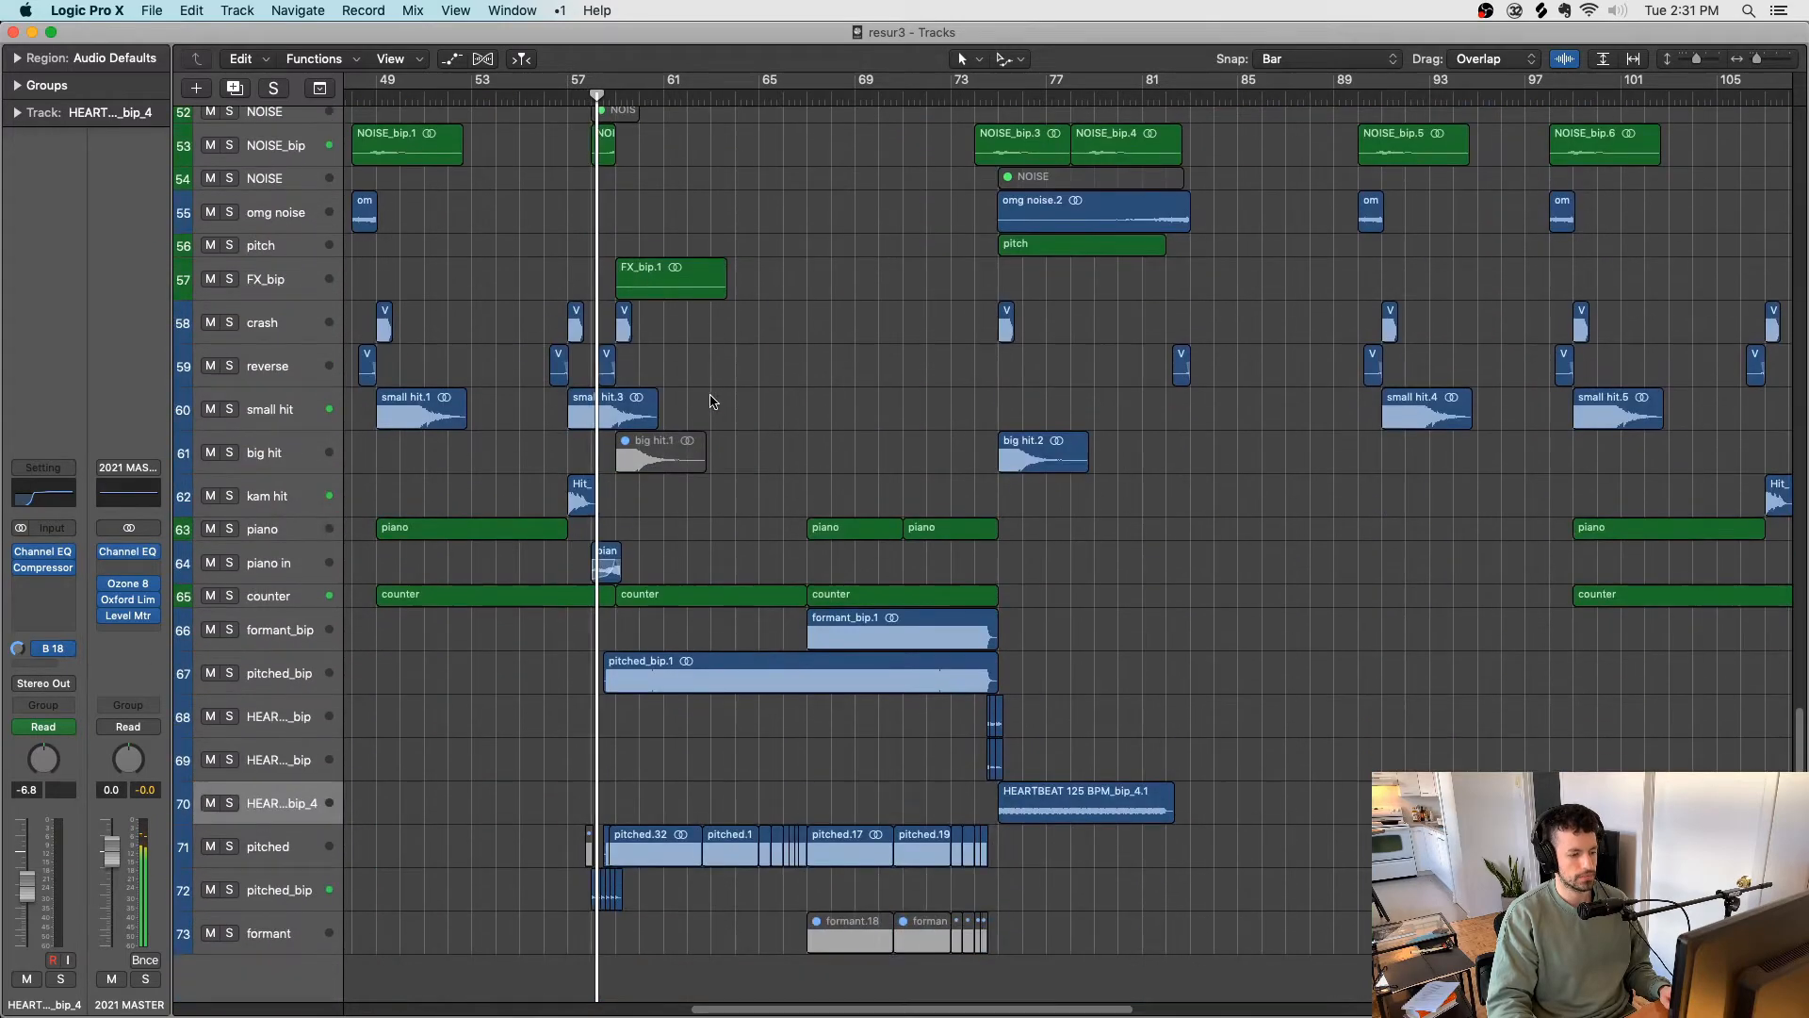
Step: Solo the pitched track 71 and the pitched_bip track 67 in turn during playback, turning each solo off again
click(229, 847)
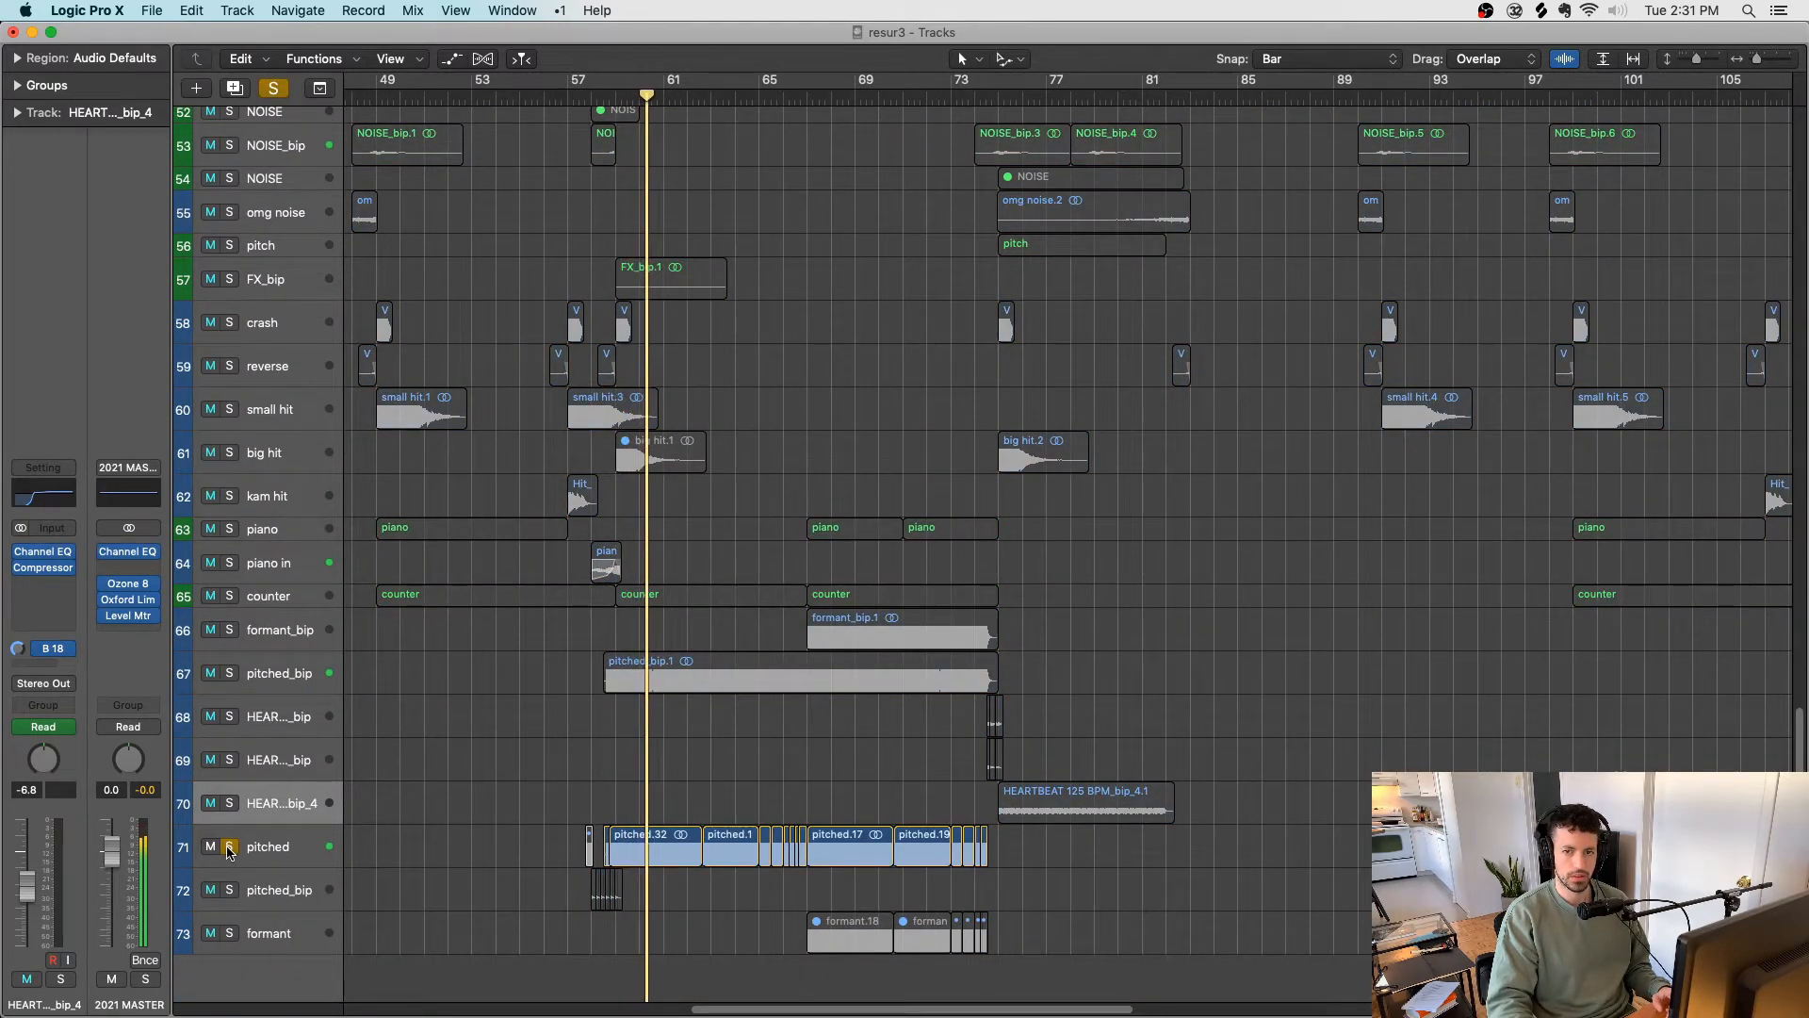
click(228, 847)
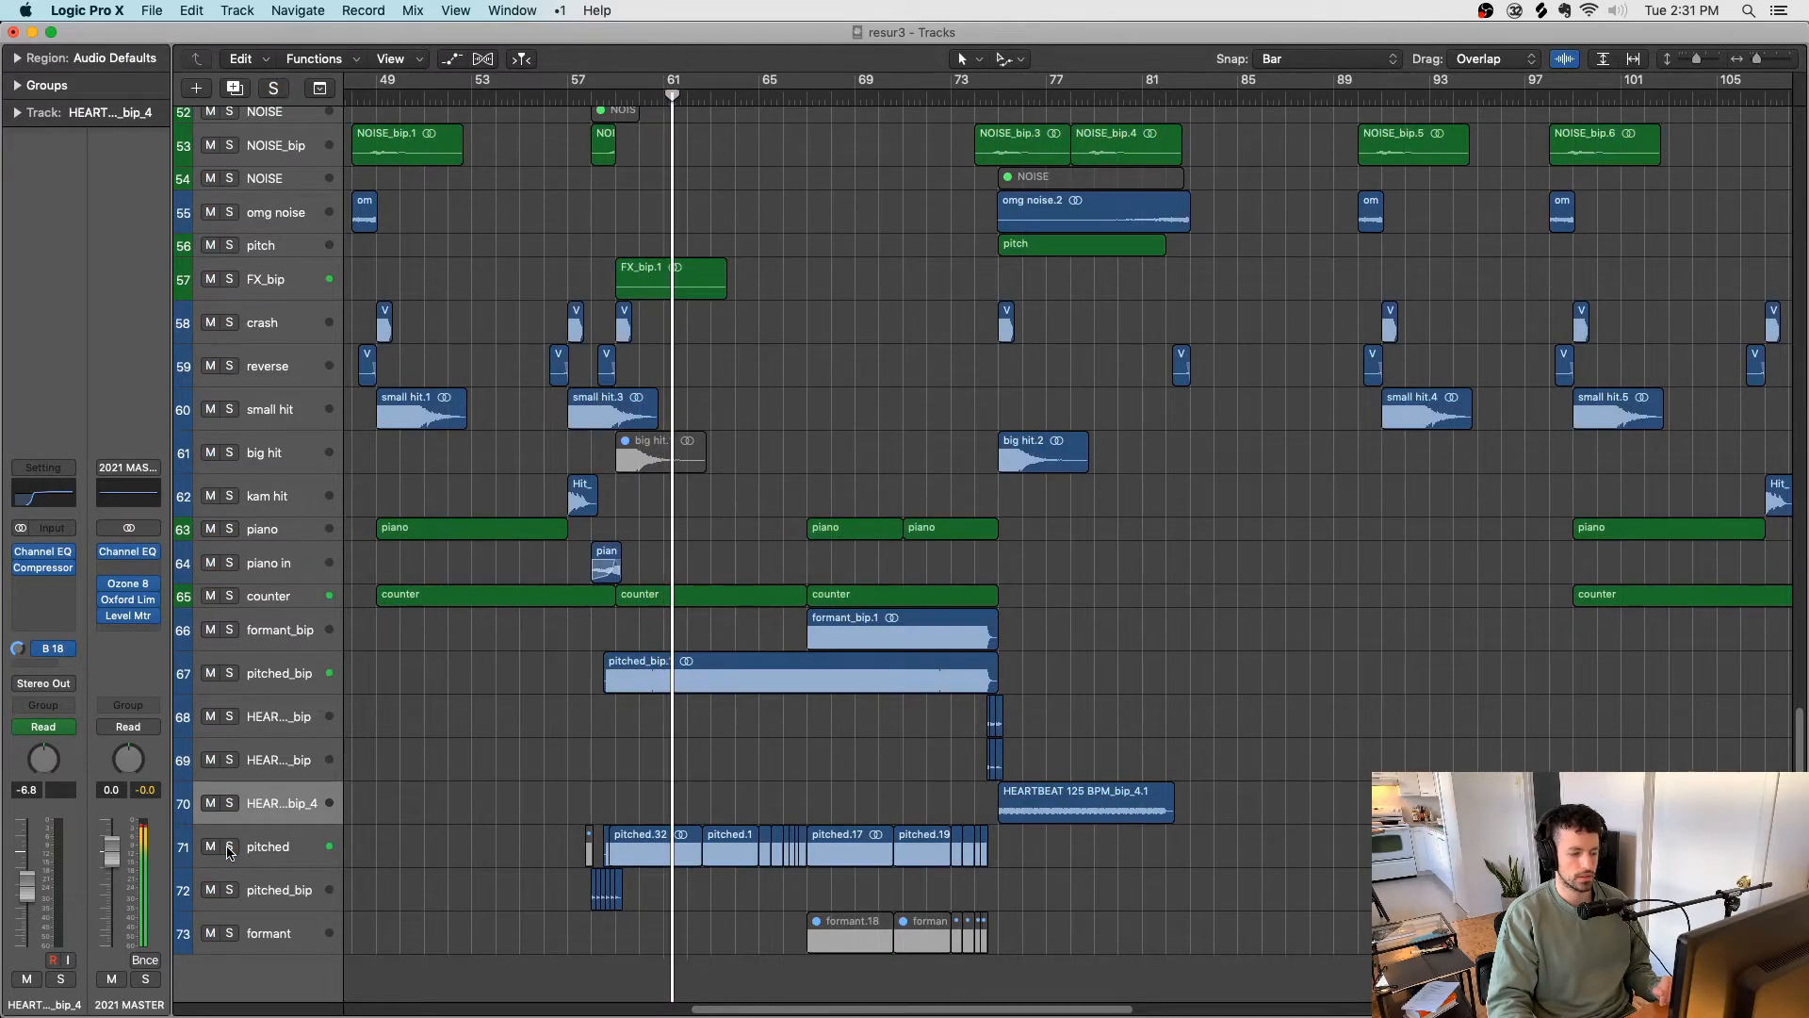
click(231, 673)
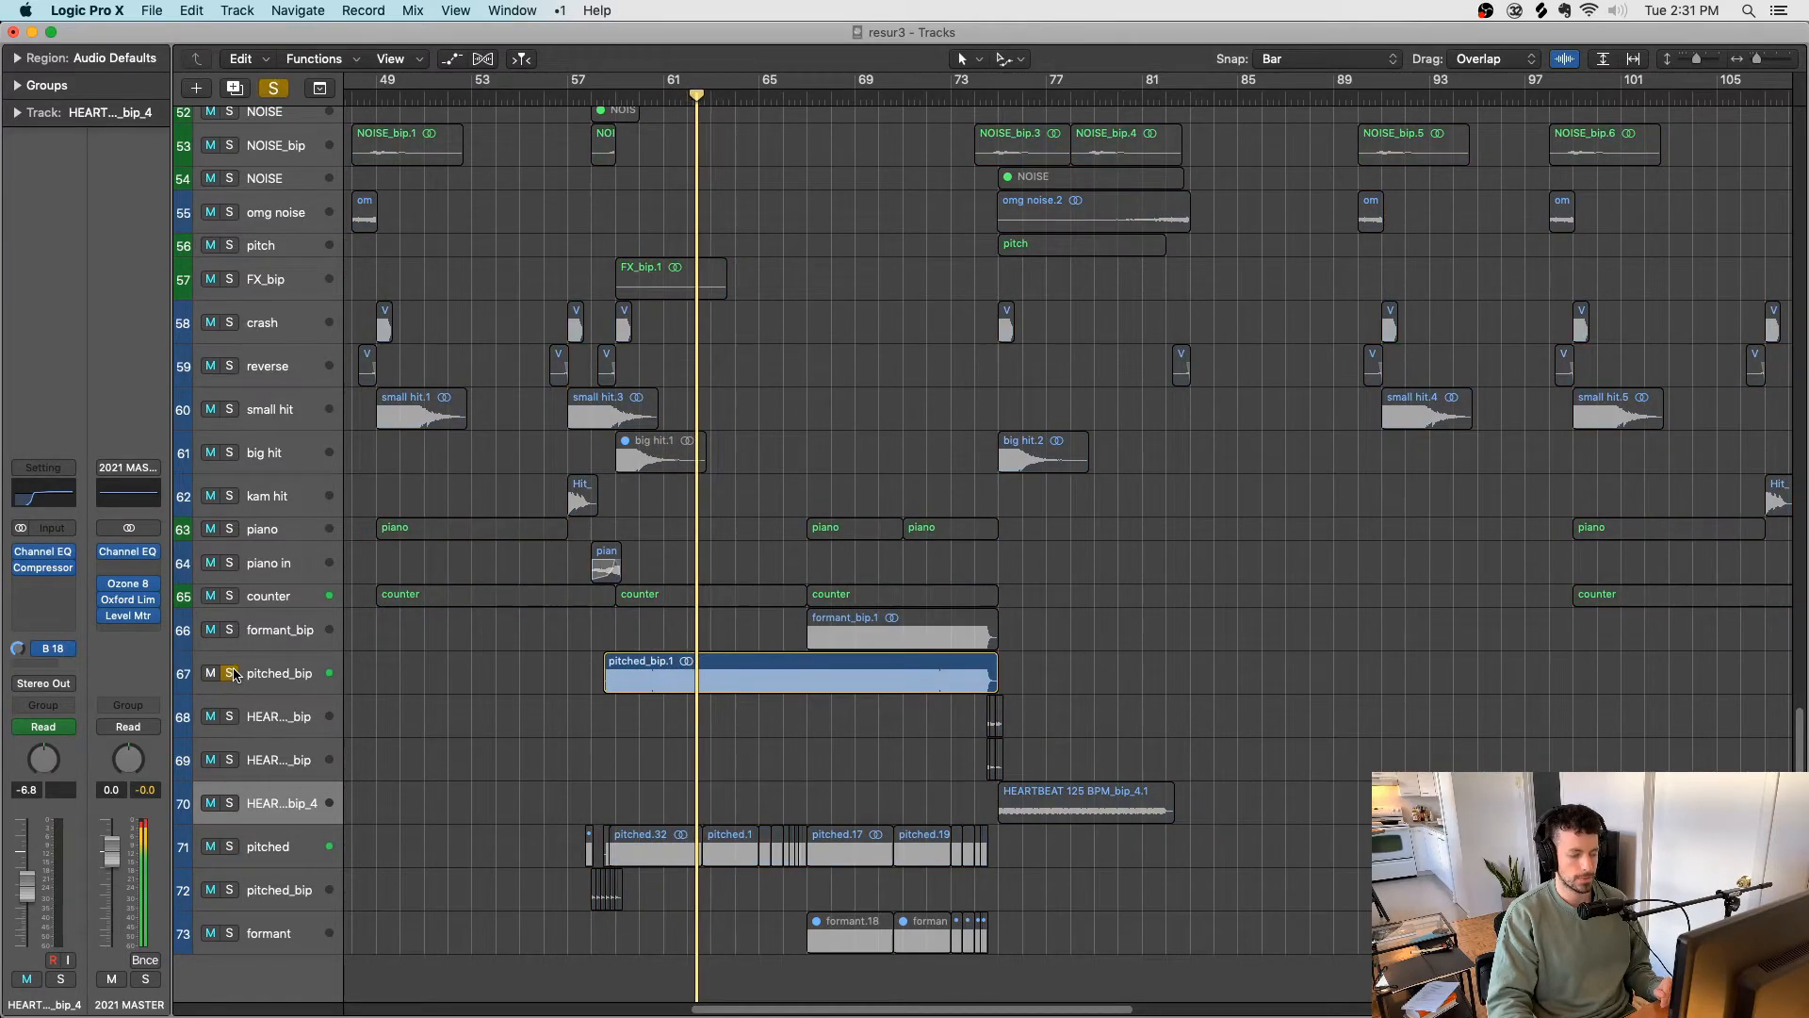
click(231, 673)
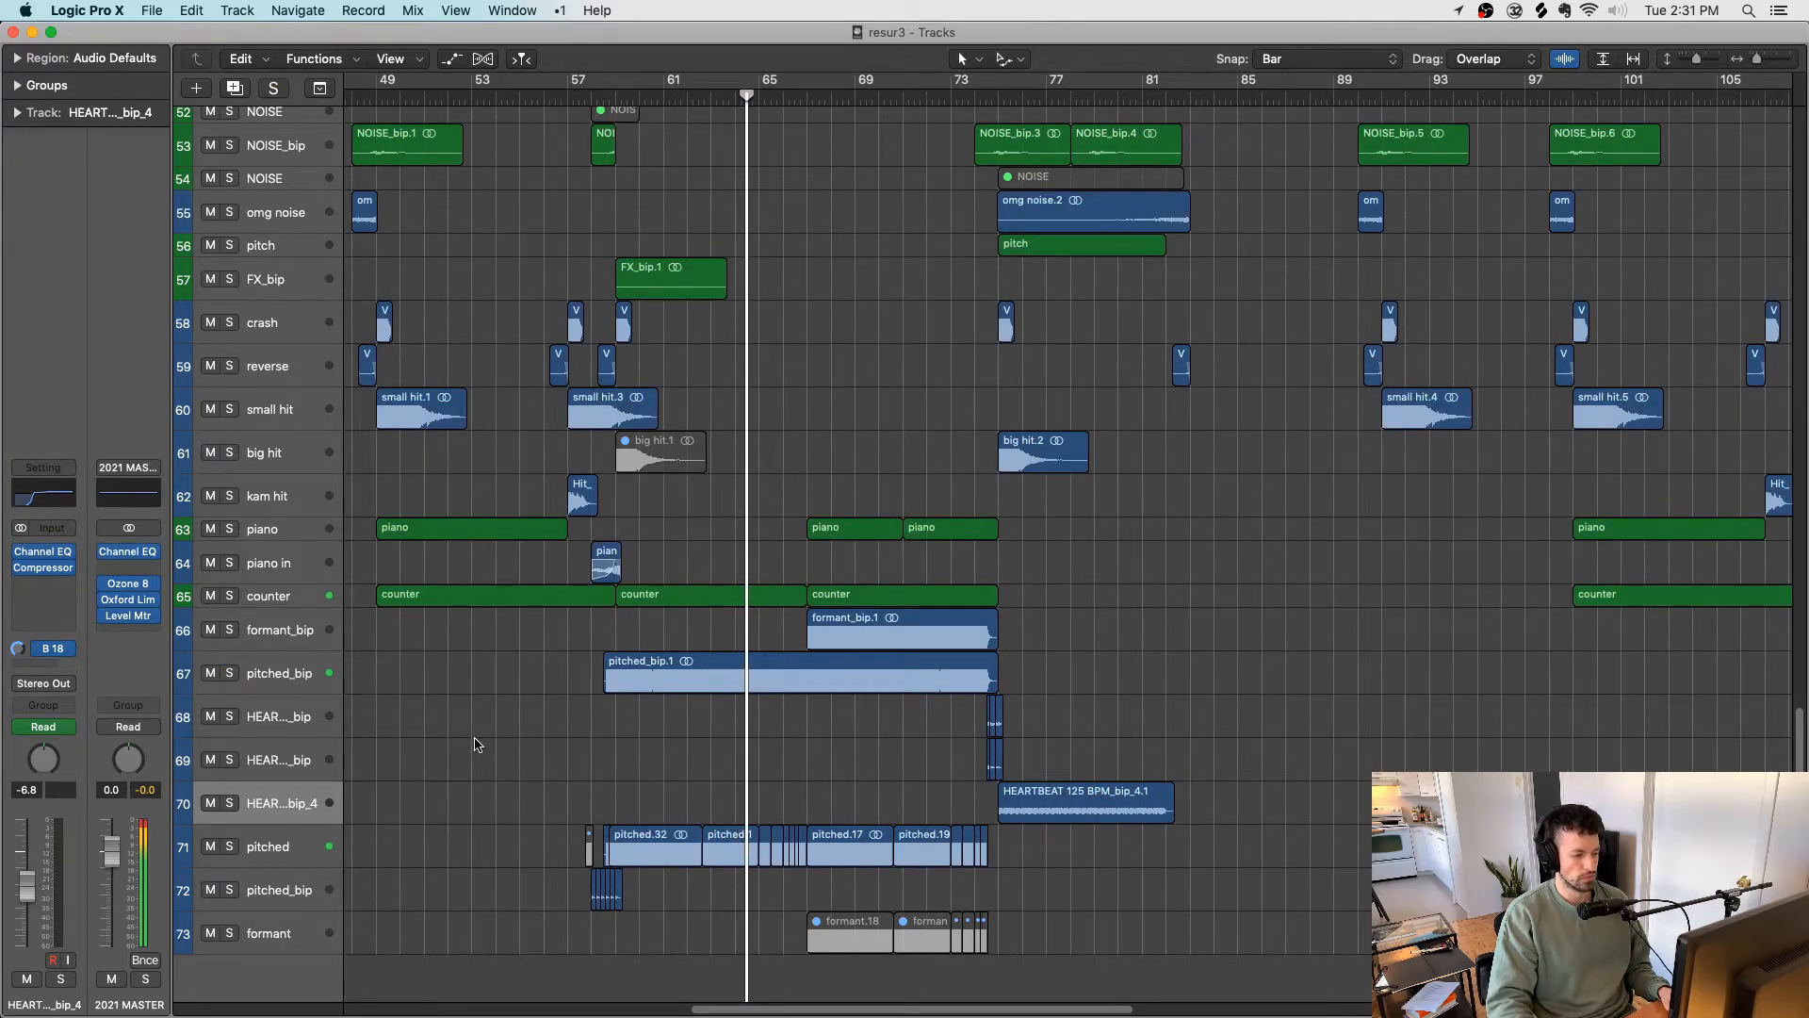
Step: Open the Little AlterBoy plug-in on the pitched track 71 to show its pitch and formant settings, and close it
click(305, 841)
key(super+s)
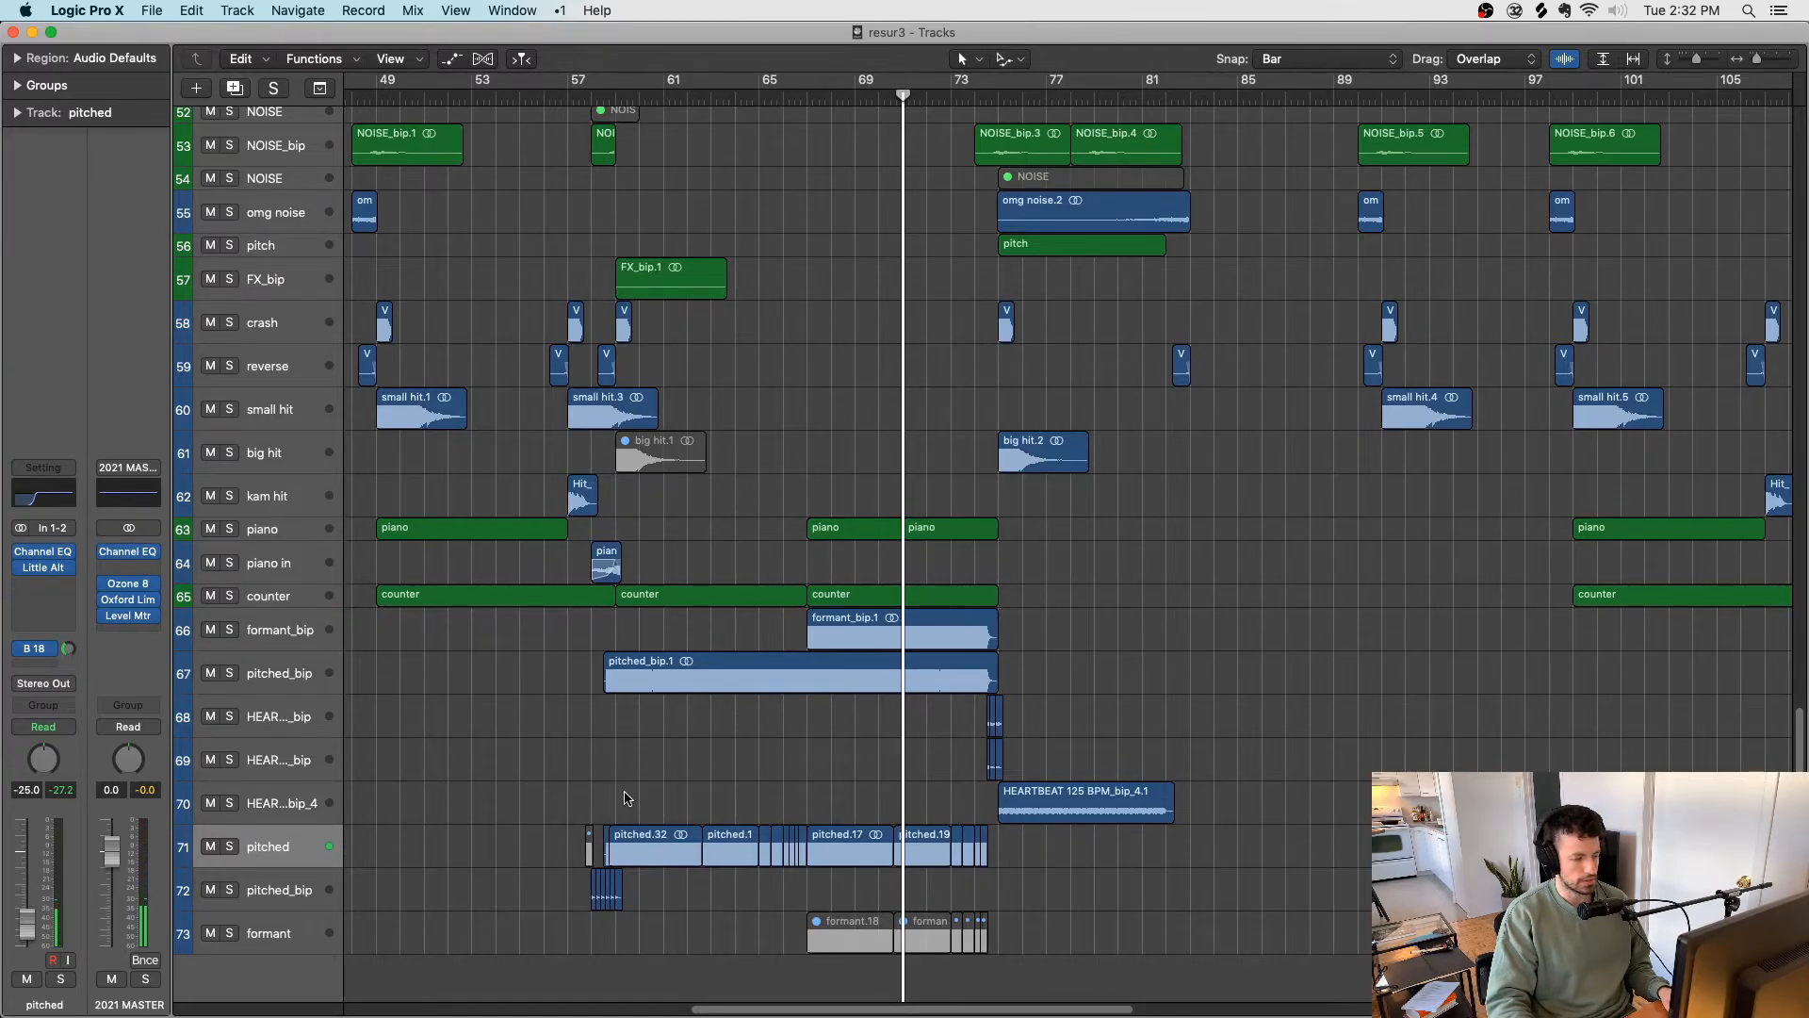
click(45, 569)
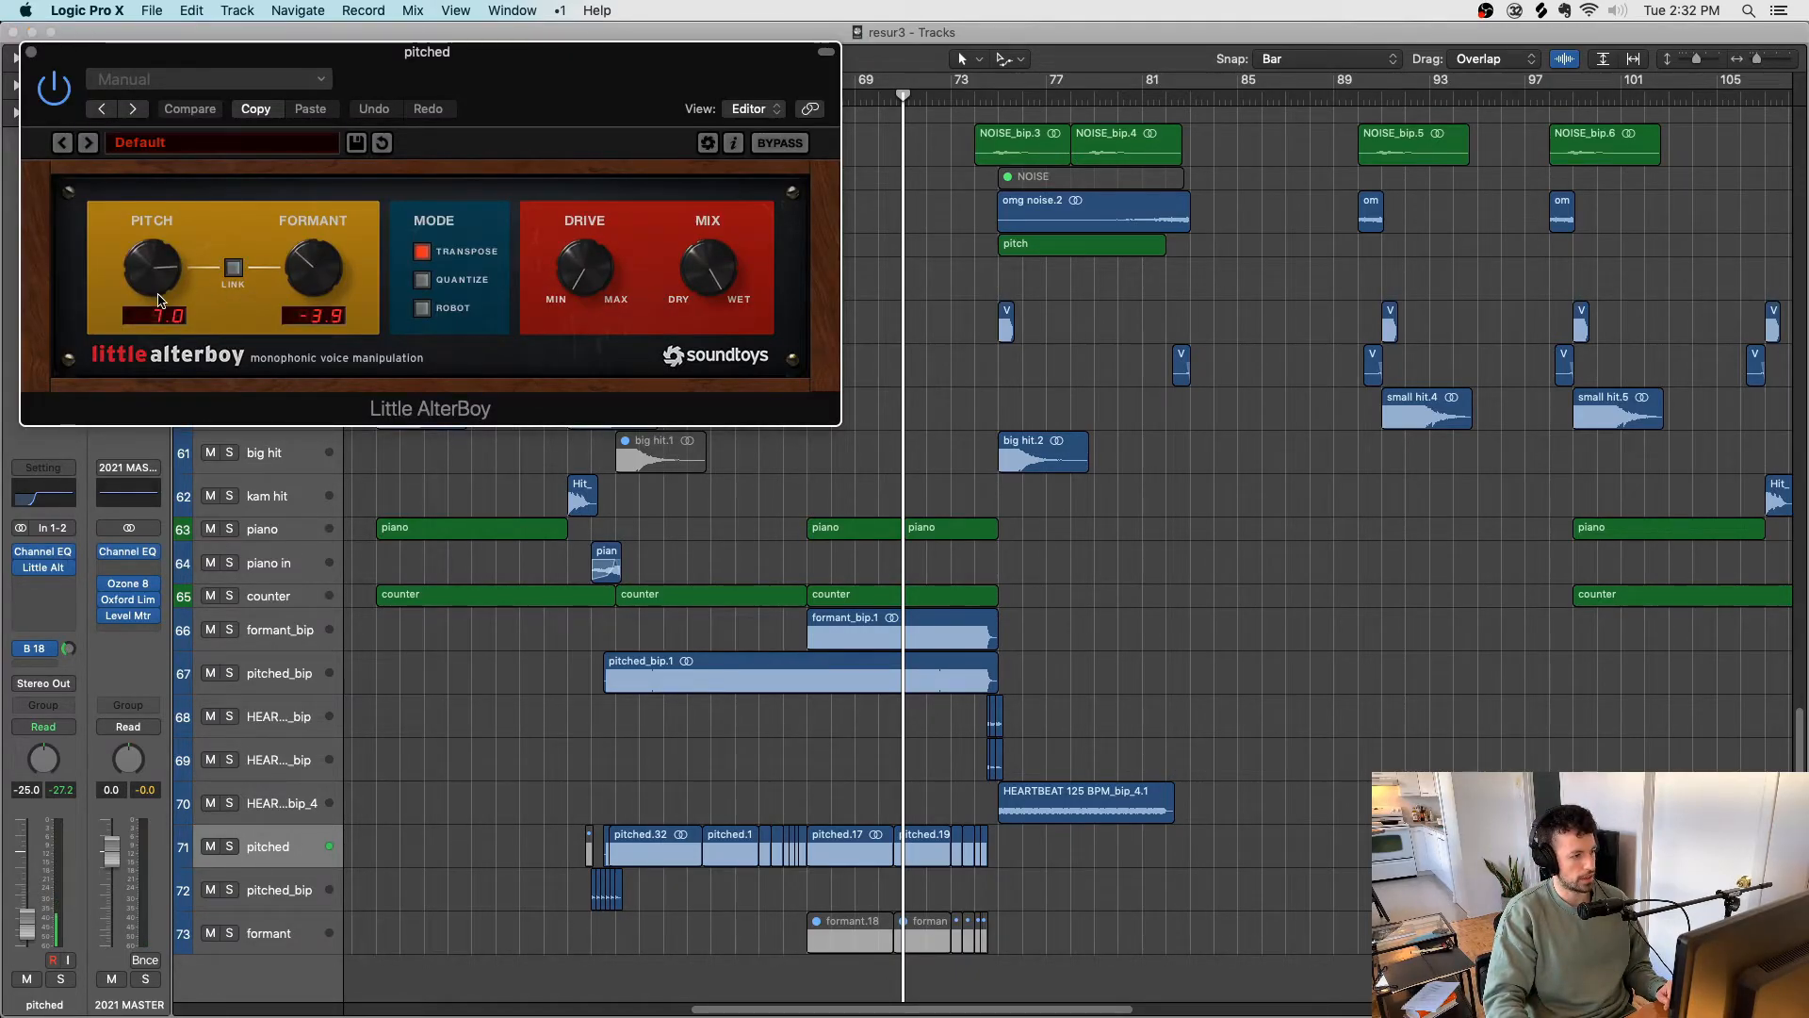
drag(532, 82, 807, 91)
key(super+w)
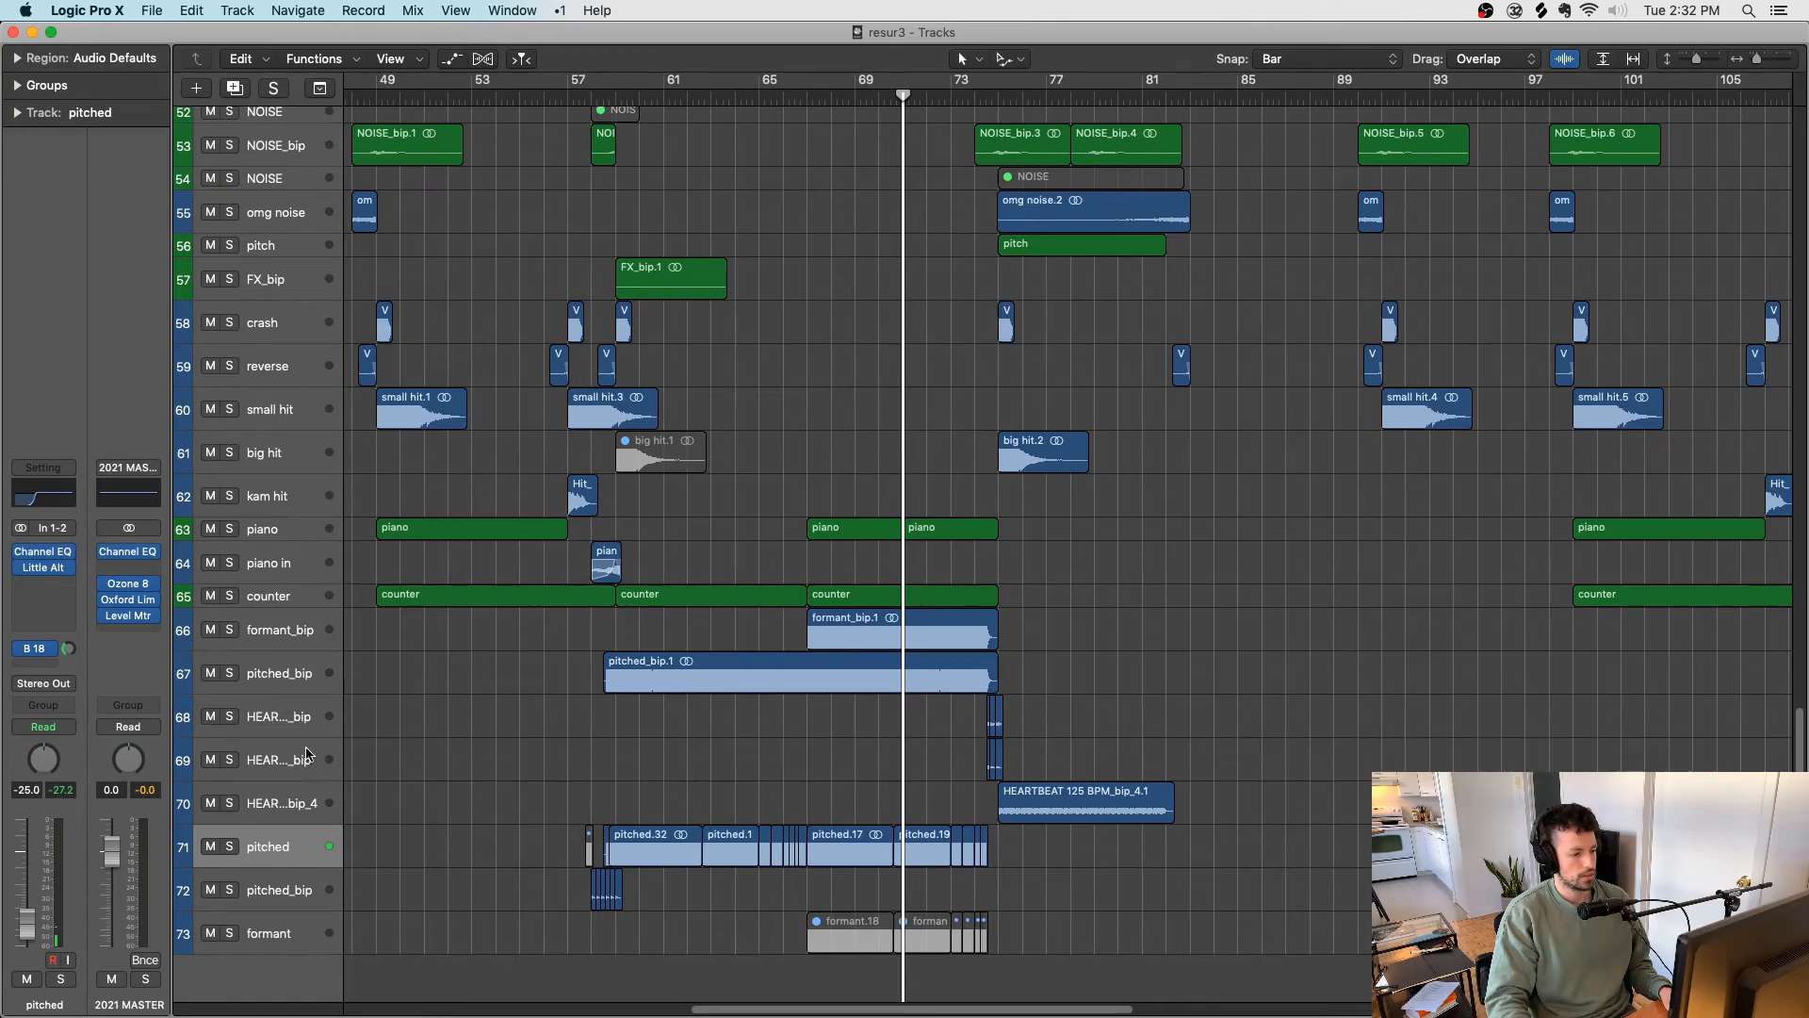
Step: Solo the pitched_bip track 67 and the pitched track 71 together, play them in the second verse, and turn off both solos
click(302, 675)
key(s)
click(280, 847)
key(s)
key(space)
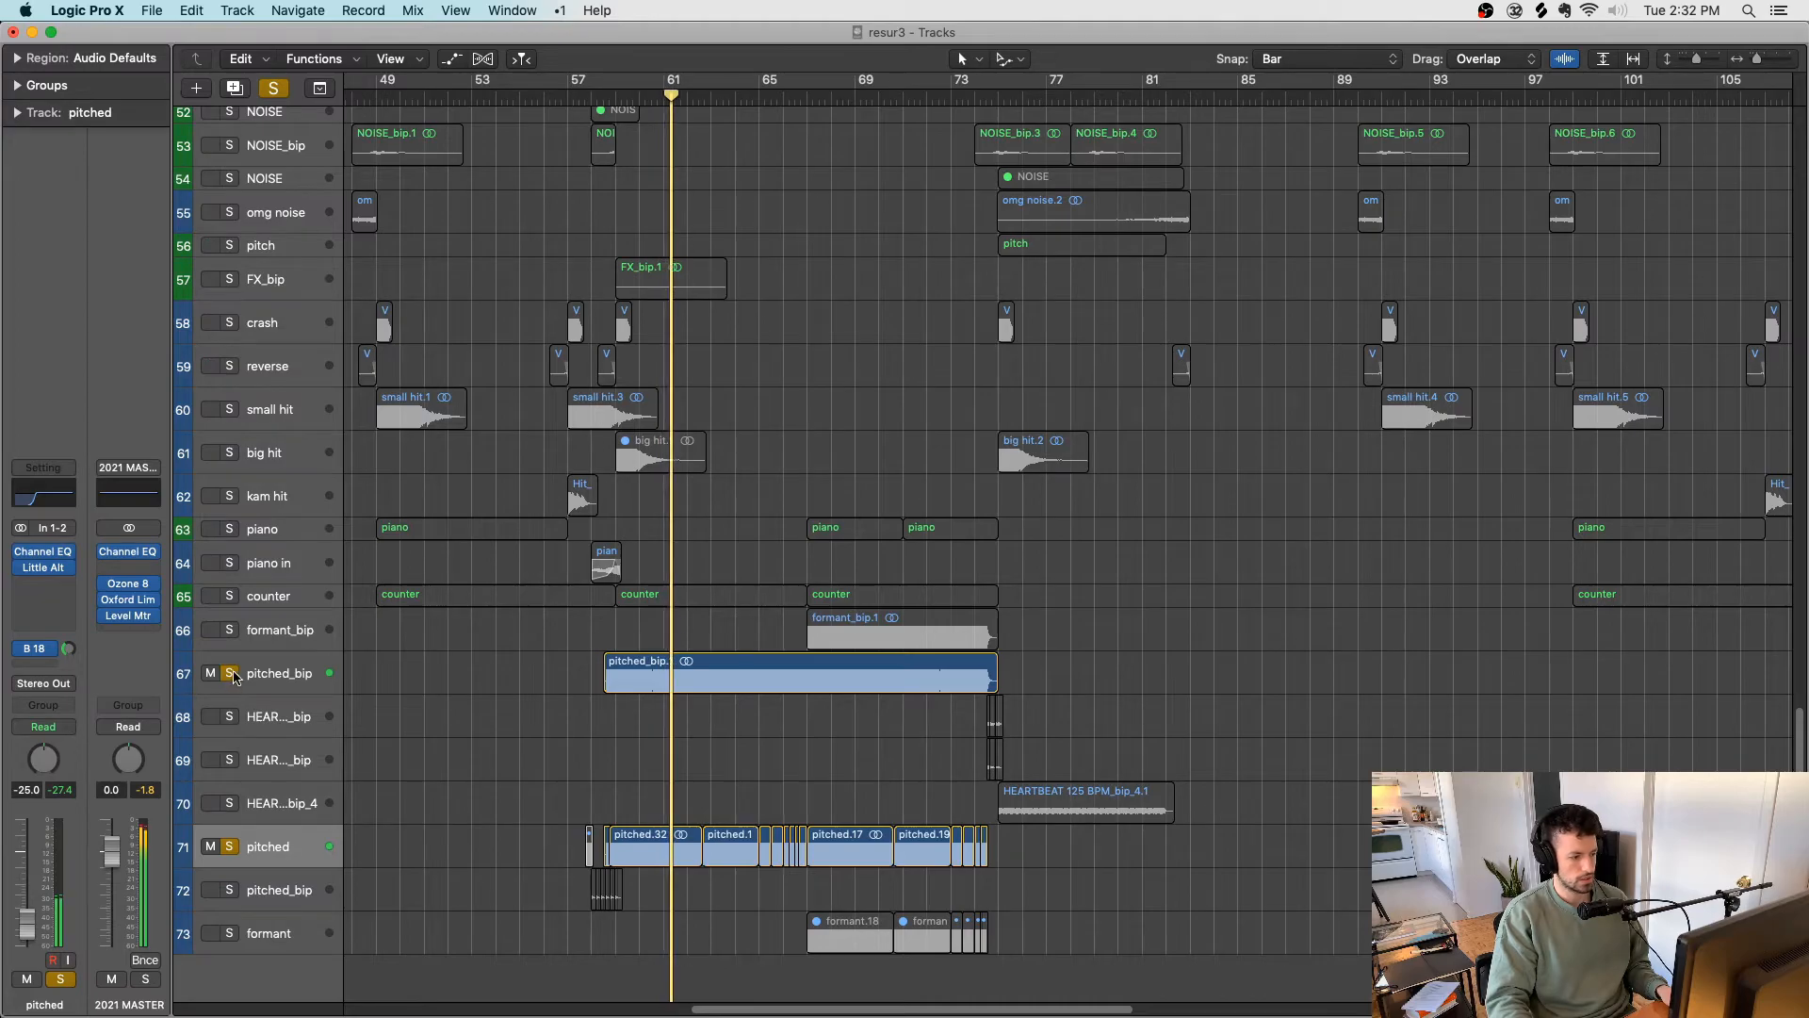
alt+click(232, 675)
key(super+s)
Step: Play the full arrangement from just before bar 83 into the second drop and look through the drop's tracks
scroll(610, 650, up, 10)
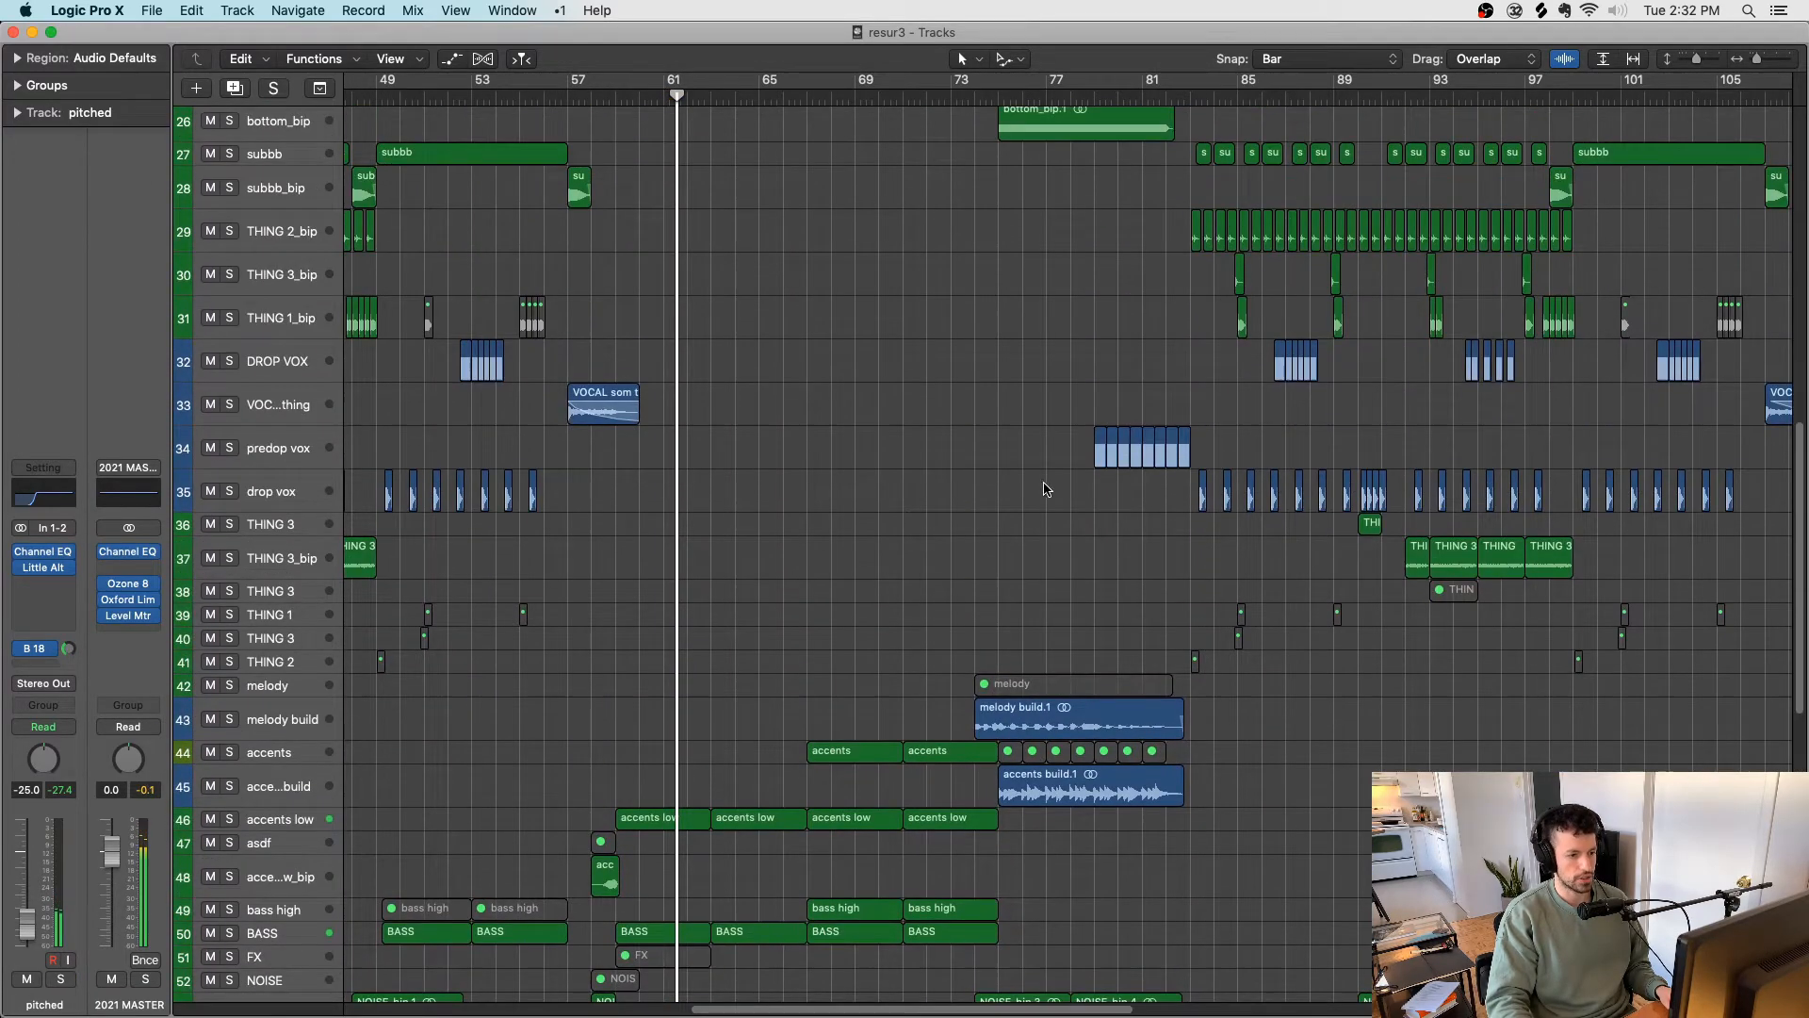
scroll(1051, 496, right, 7)
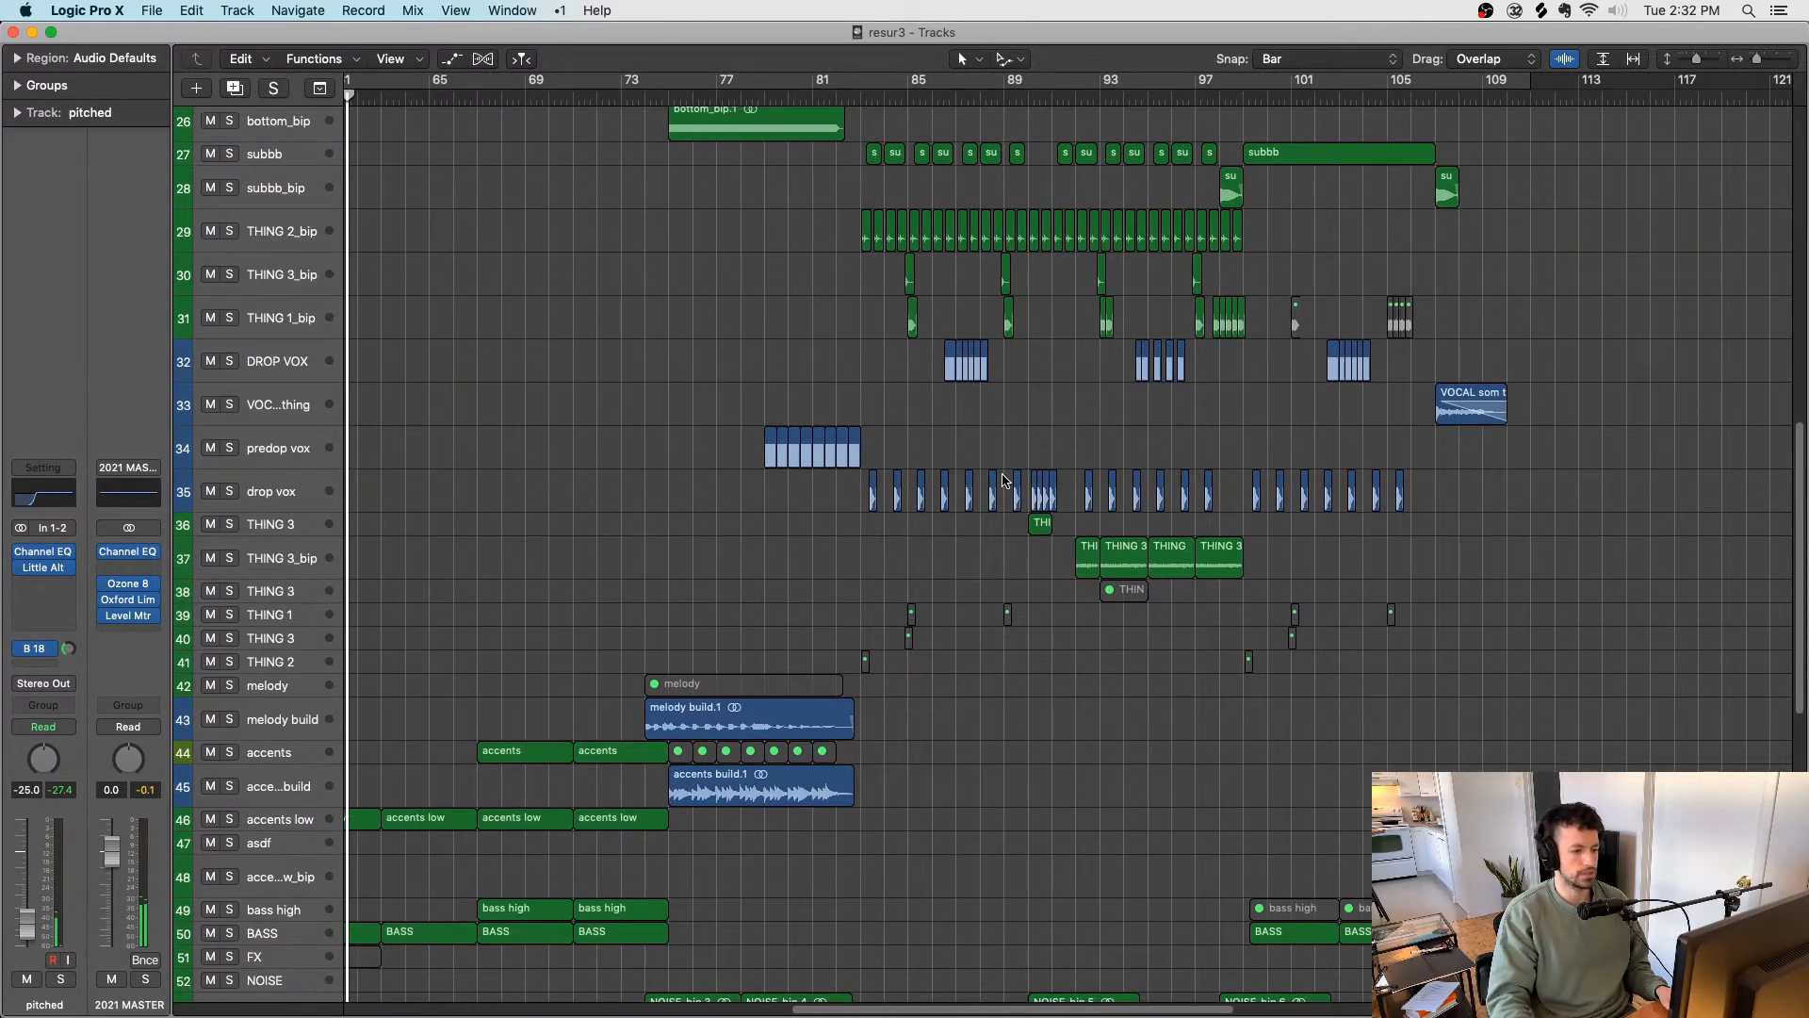
drag(840, 98, 861, 102)
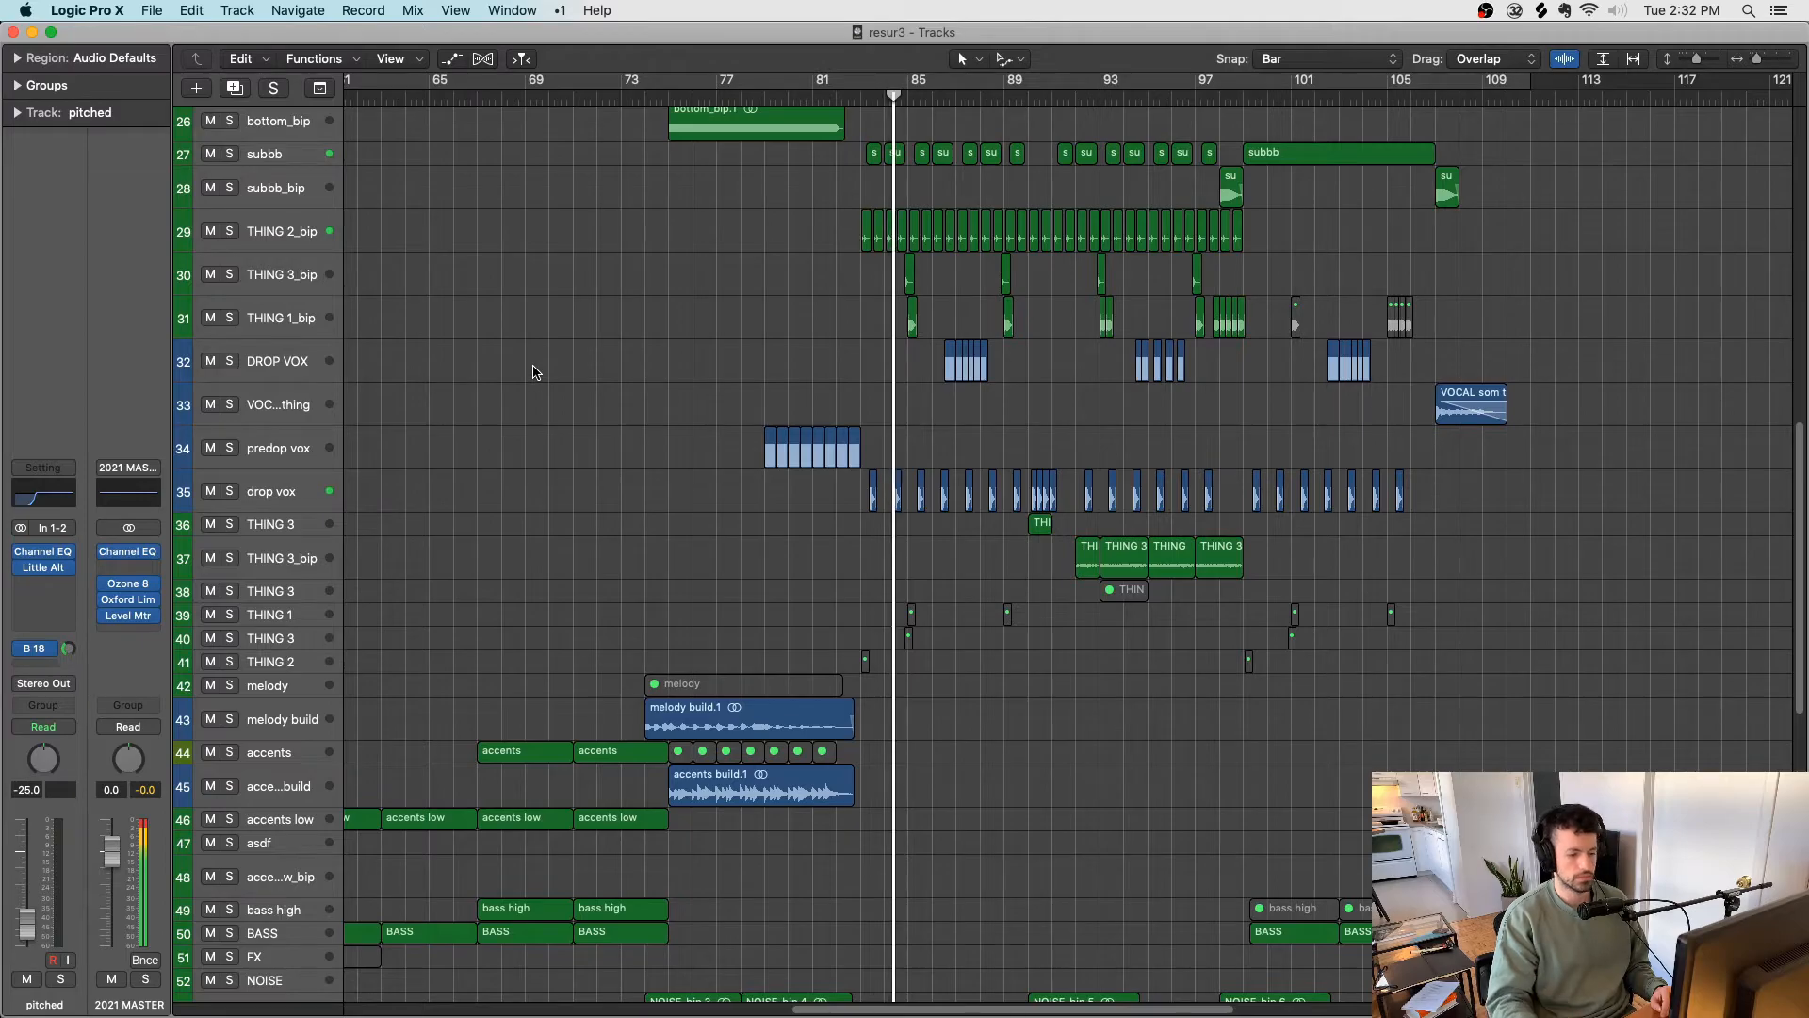
scroll(533, 370, down, 5)
scroll(537, 370, down, 3)
scroll(534, 377, up, 10)
scroll(534, 380, left, 1)
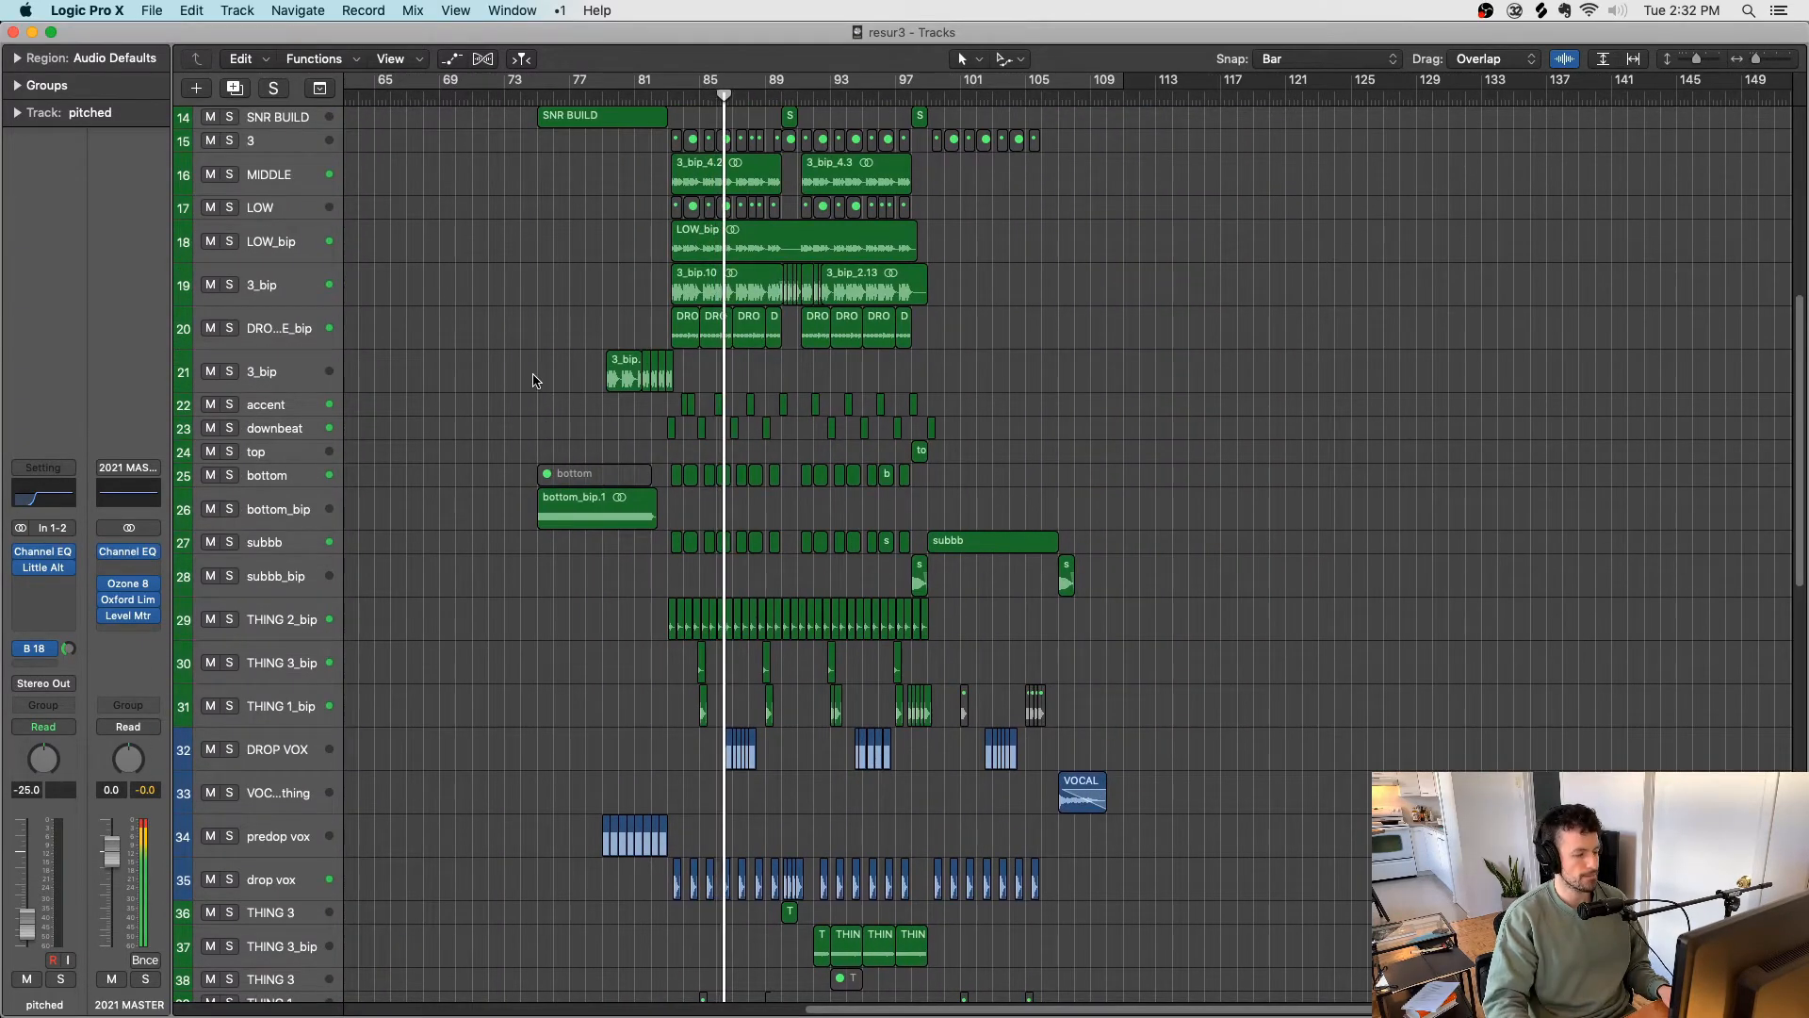
scroll(534, 380, left, 5)
scroll(534, 379, up, 3)
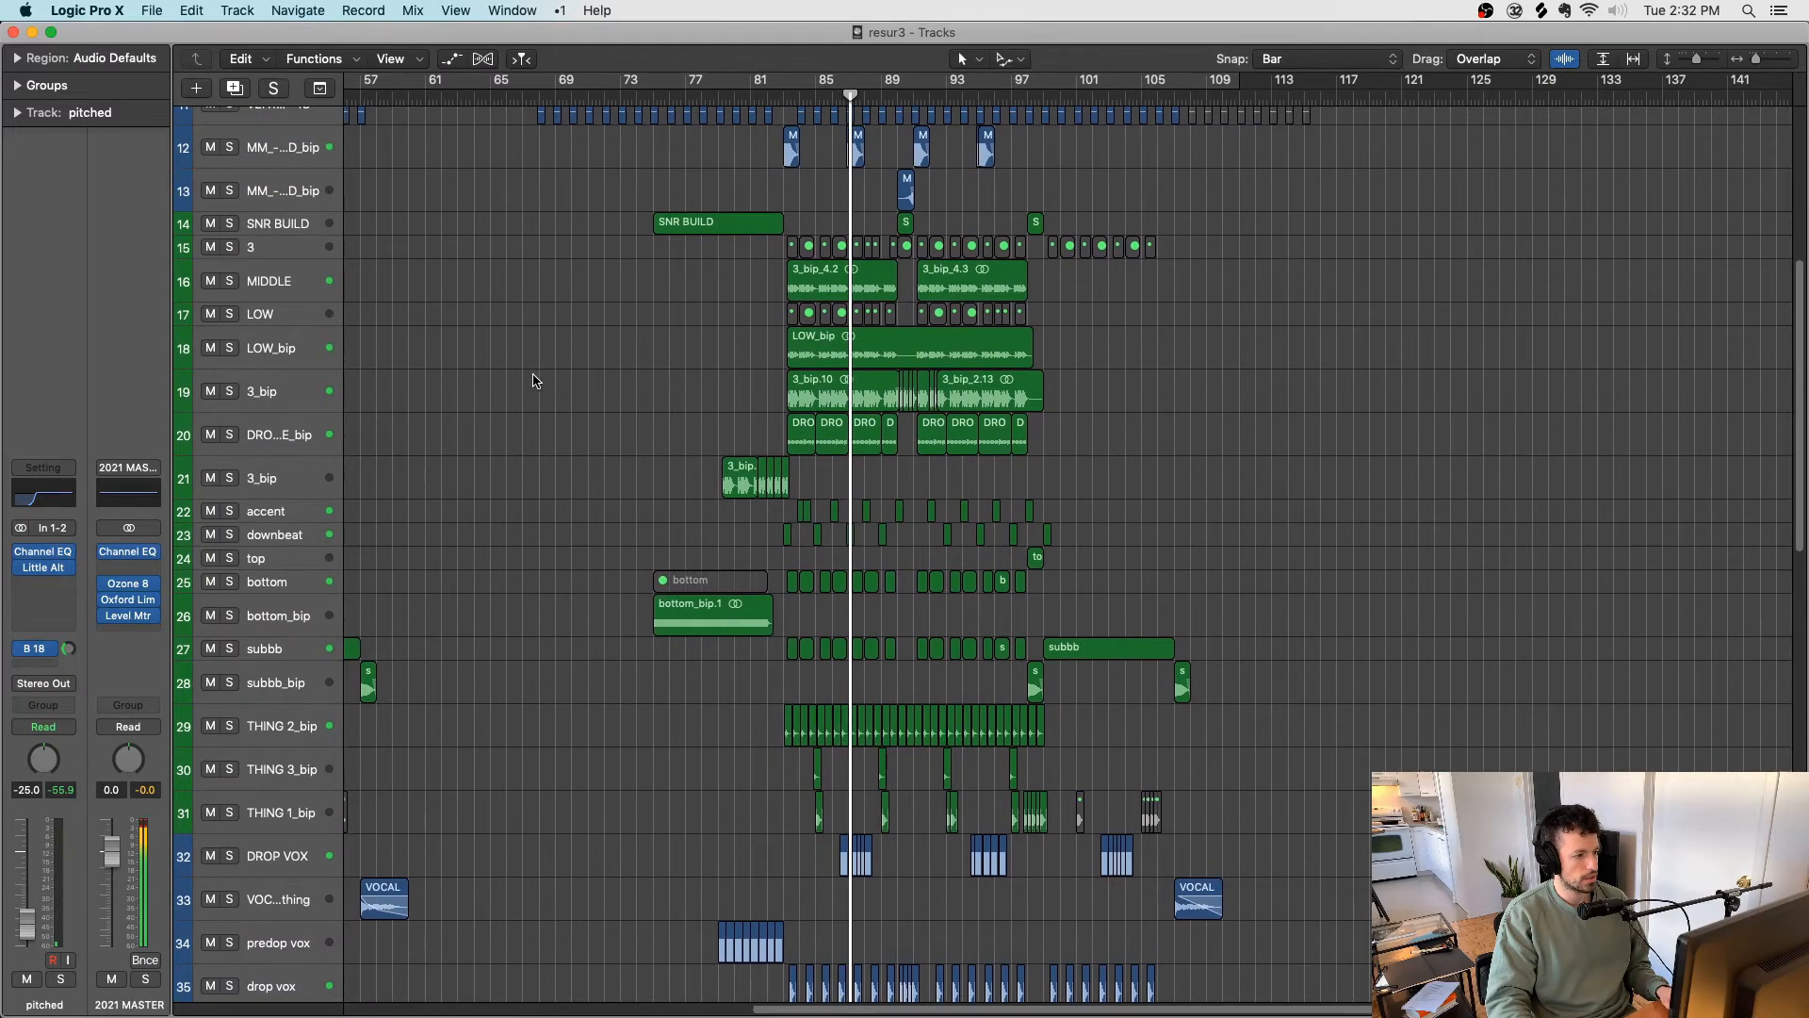
Step: Compare the first and second drops, and select the LOW_bip track and its region in the second drop
scroll(535, 379, left, 15)
scroll(534, 377, down, 3)
scroll(534, 384, right, 5)
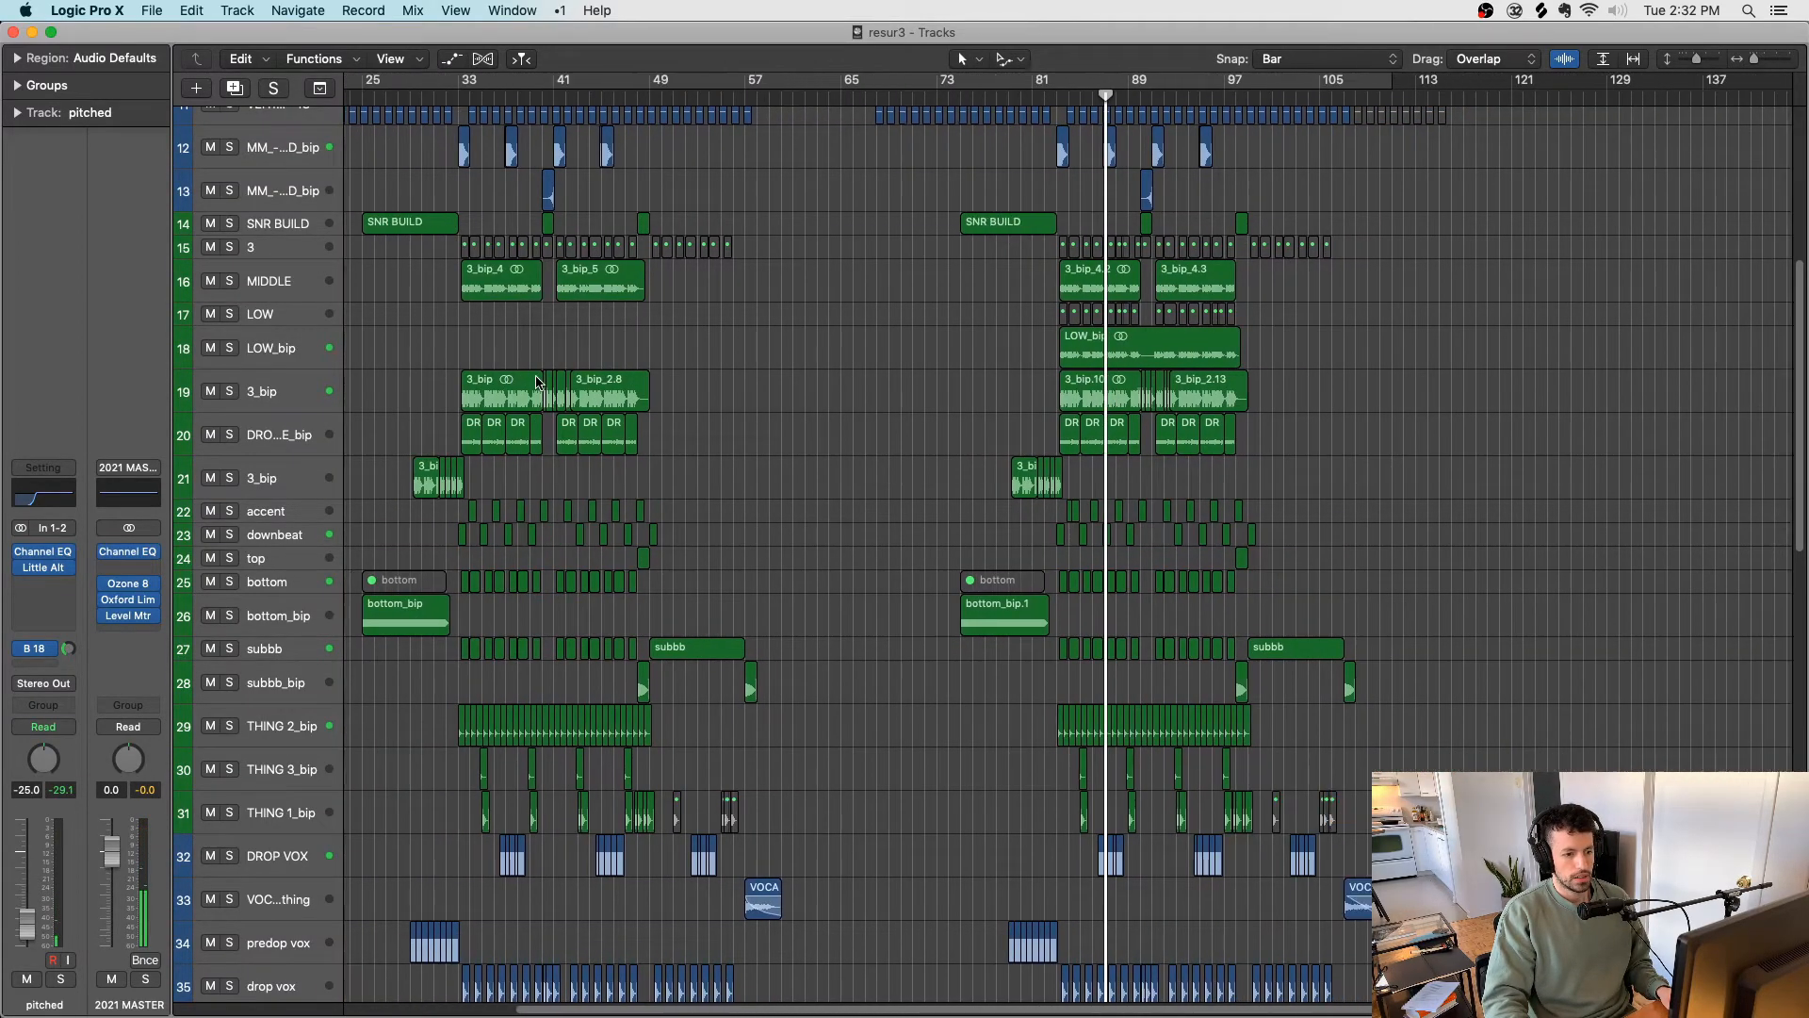
click(311, 348)
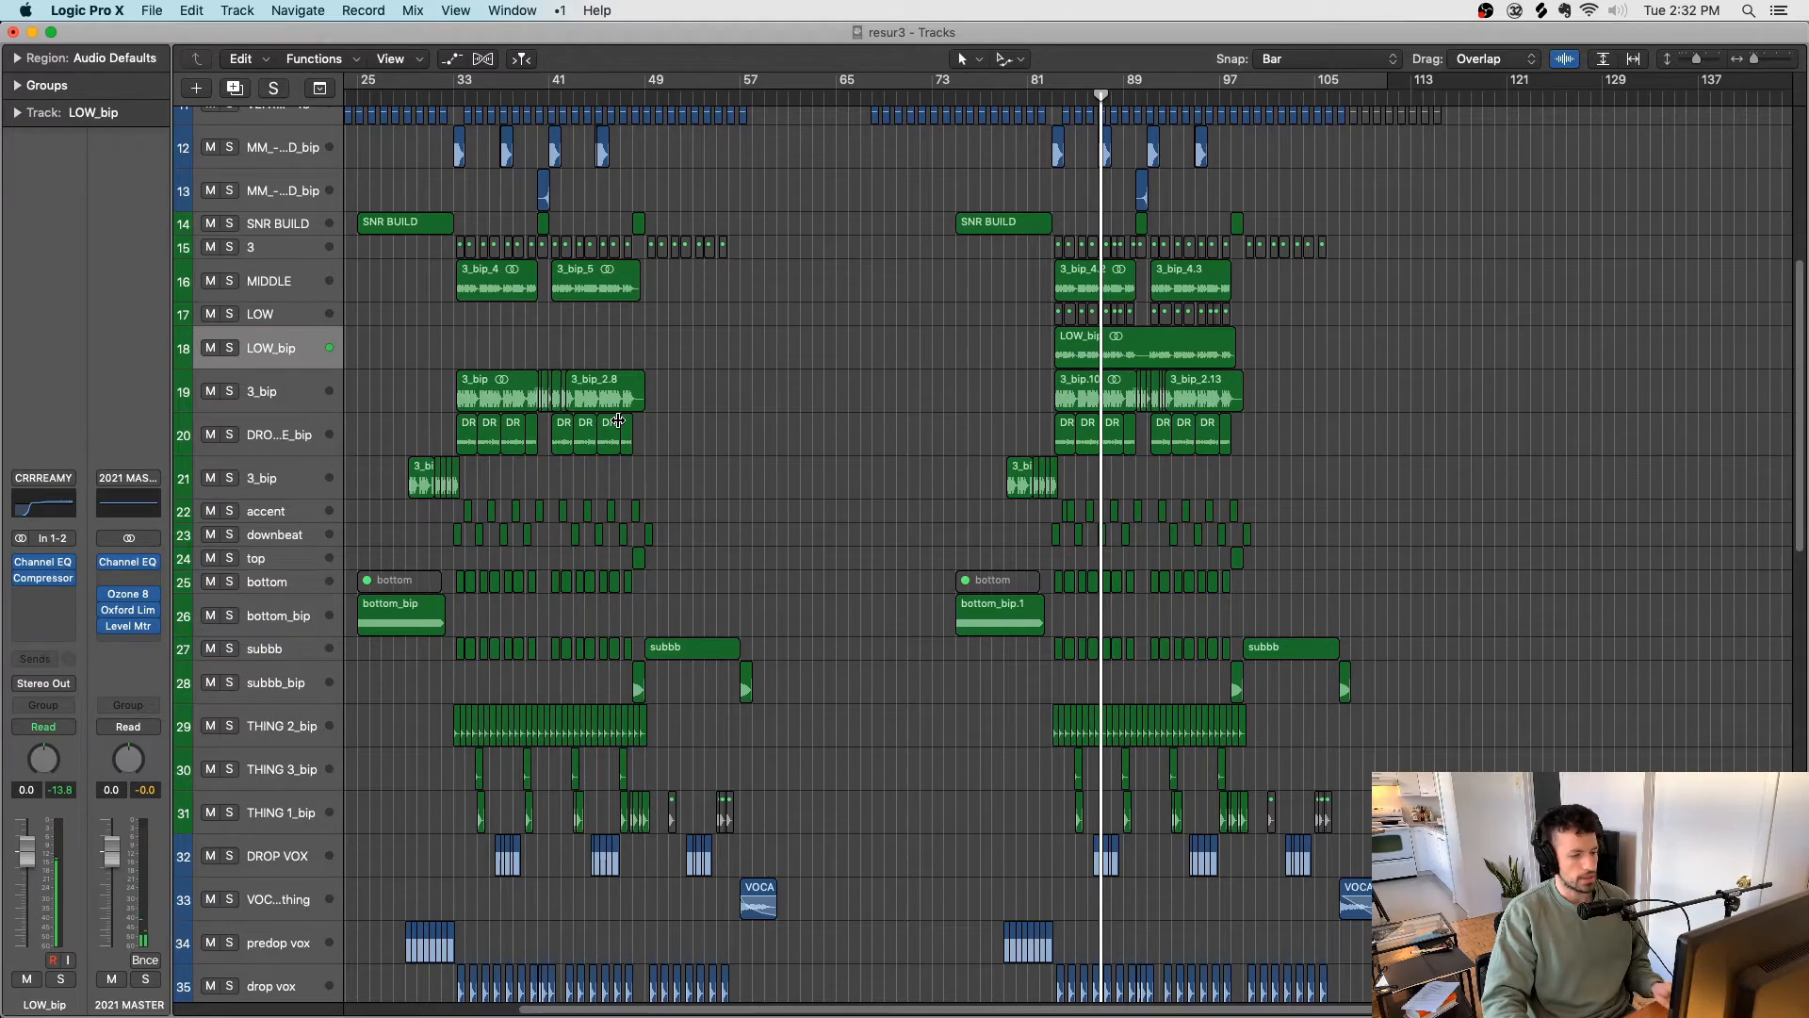
scroll(619, 422, up, 3)
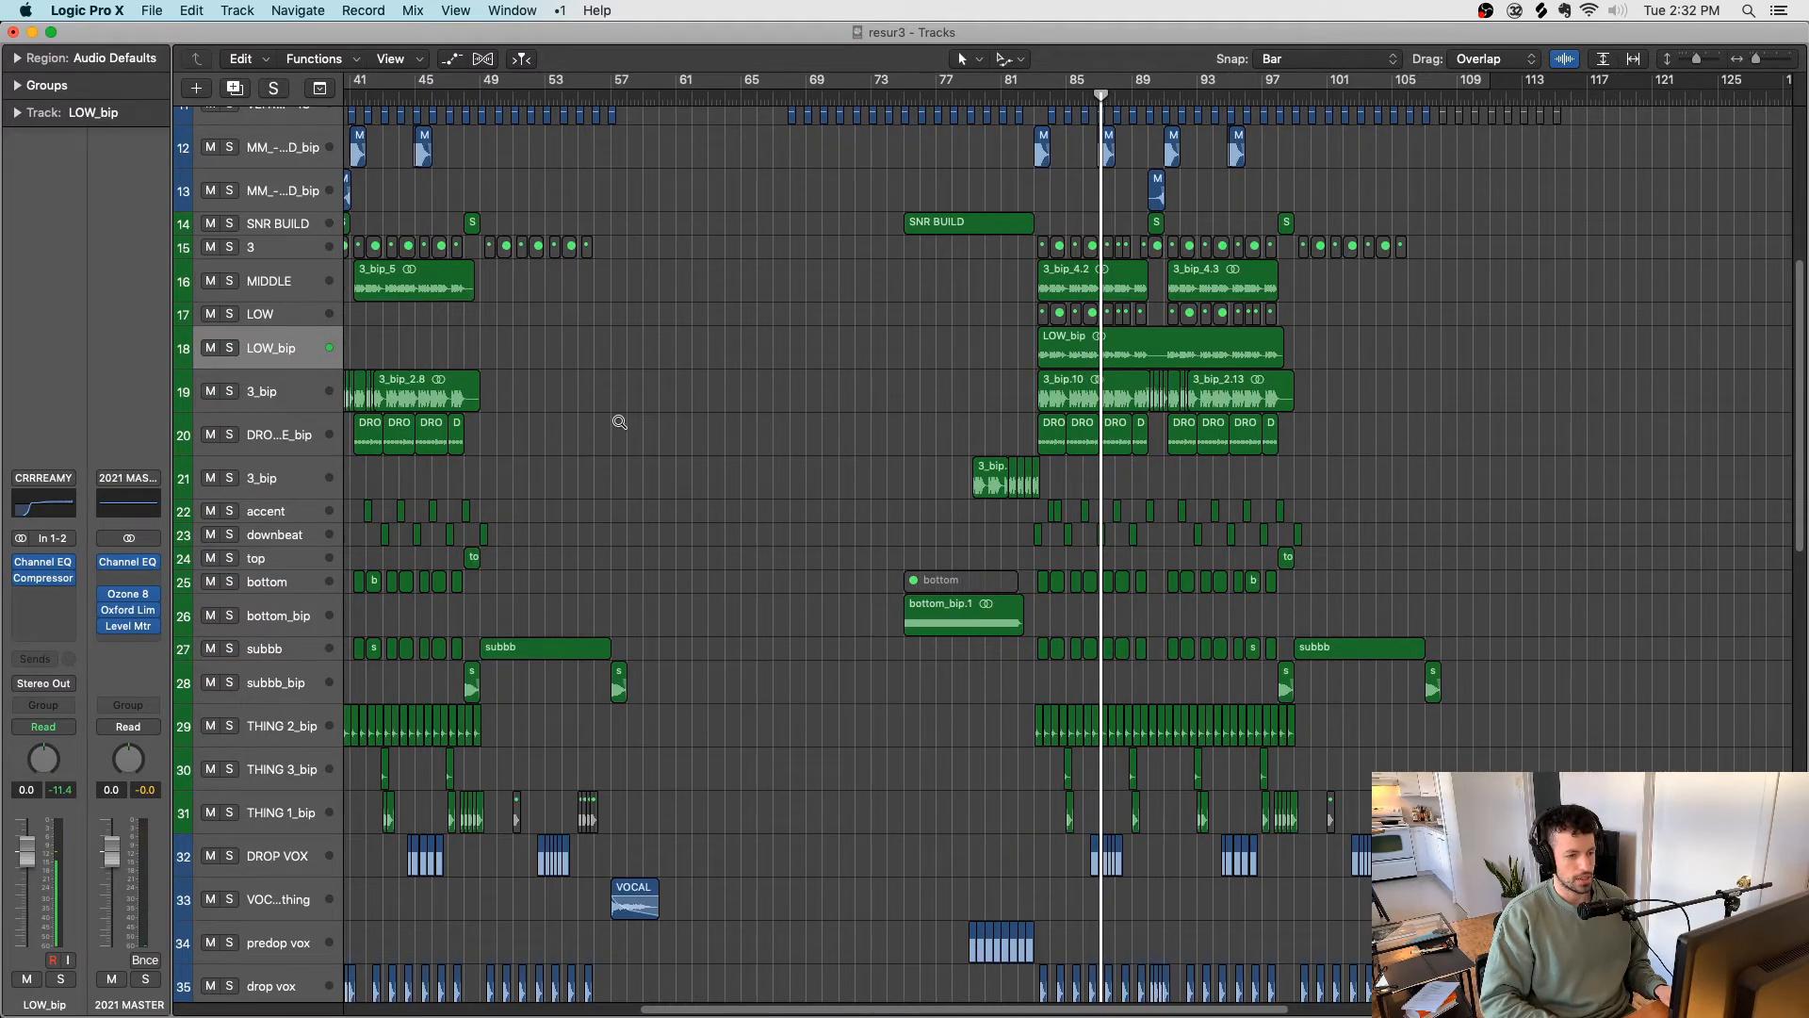
scroll(620, 426, left, 3)
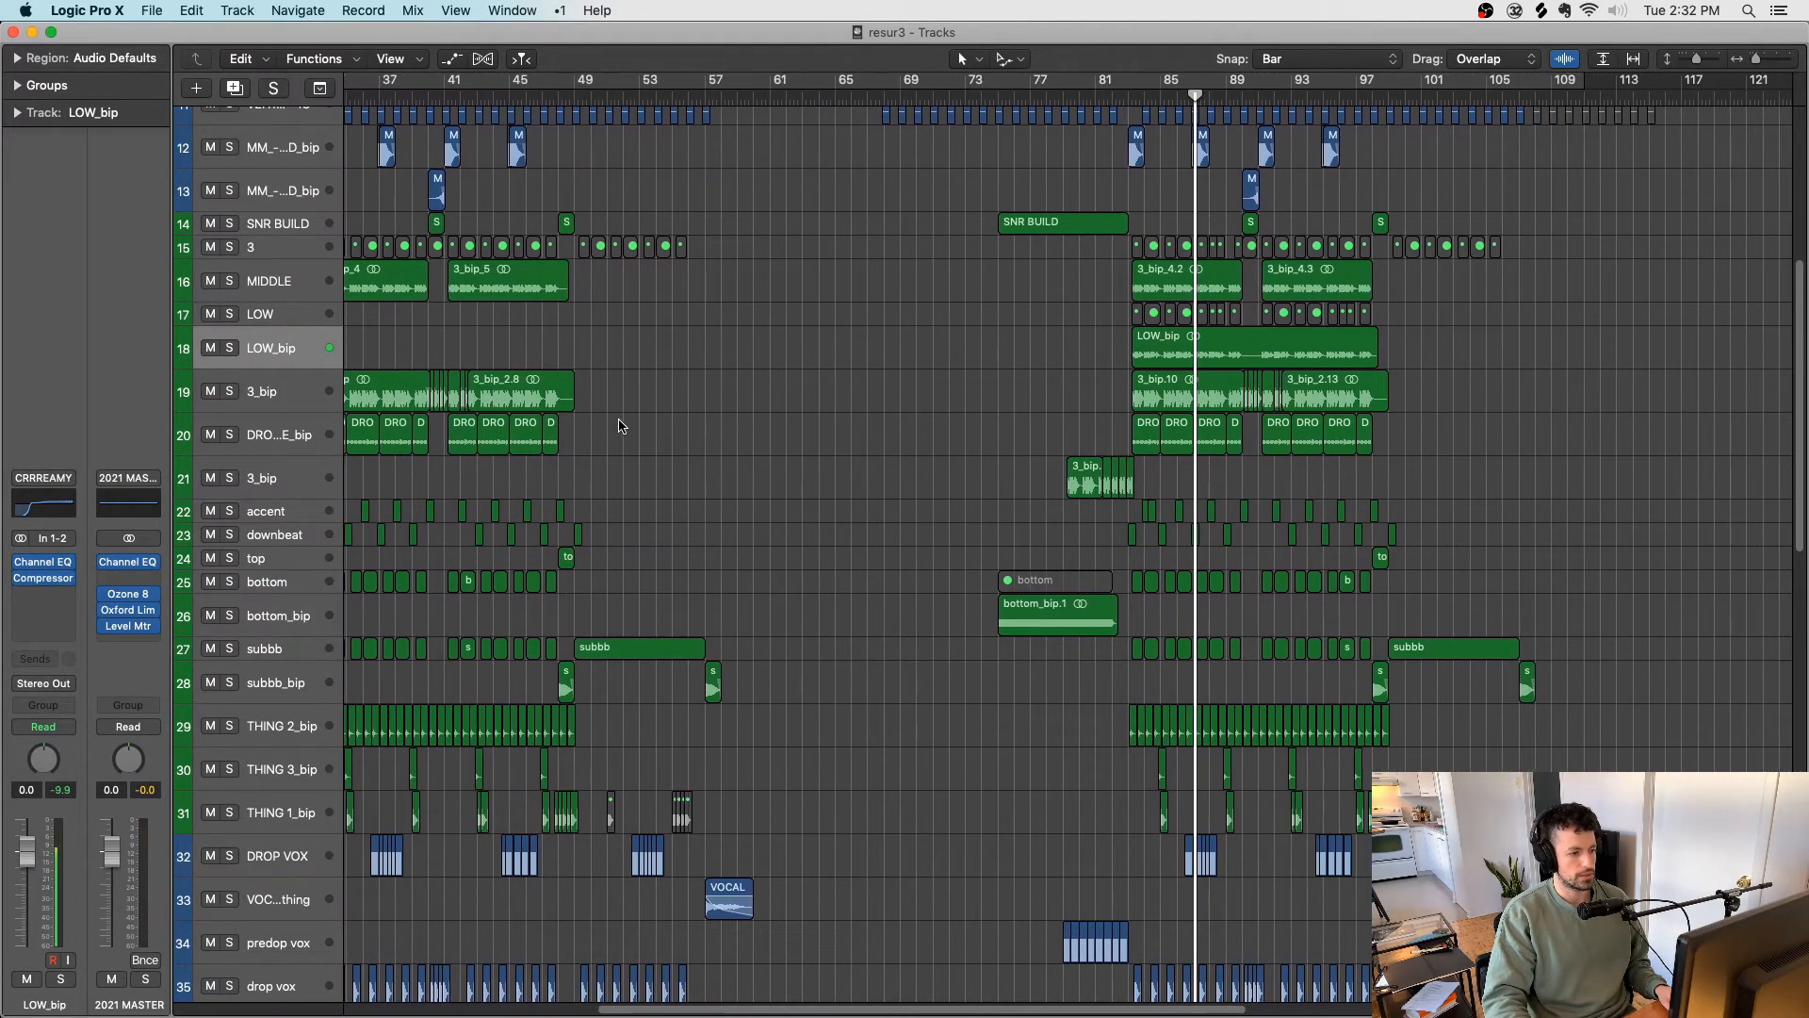
click(1212, 347)
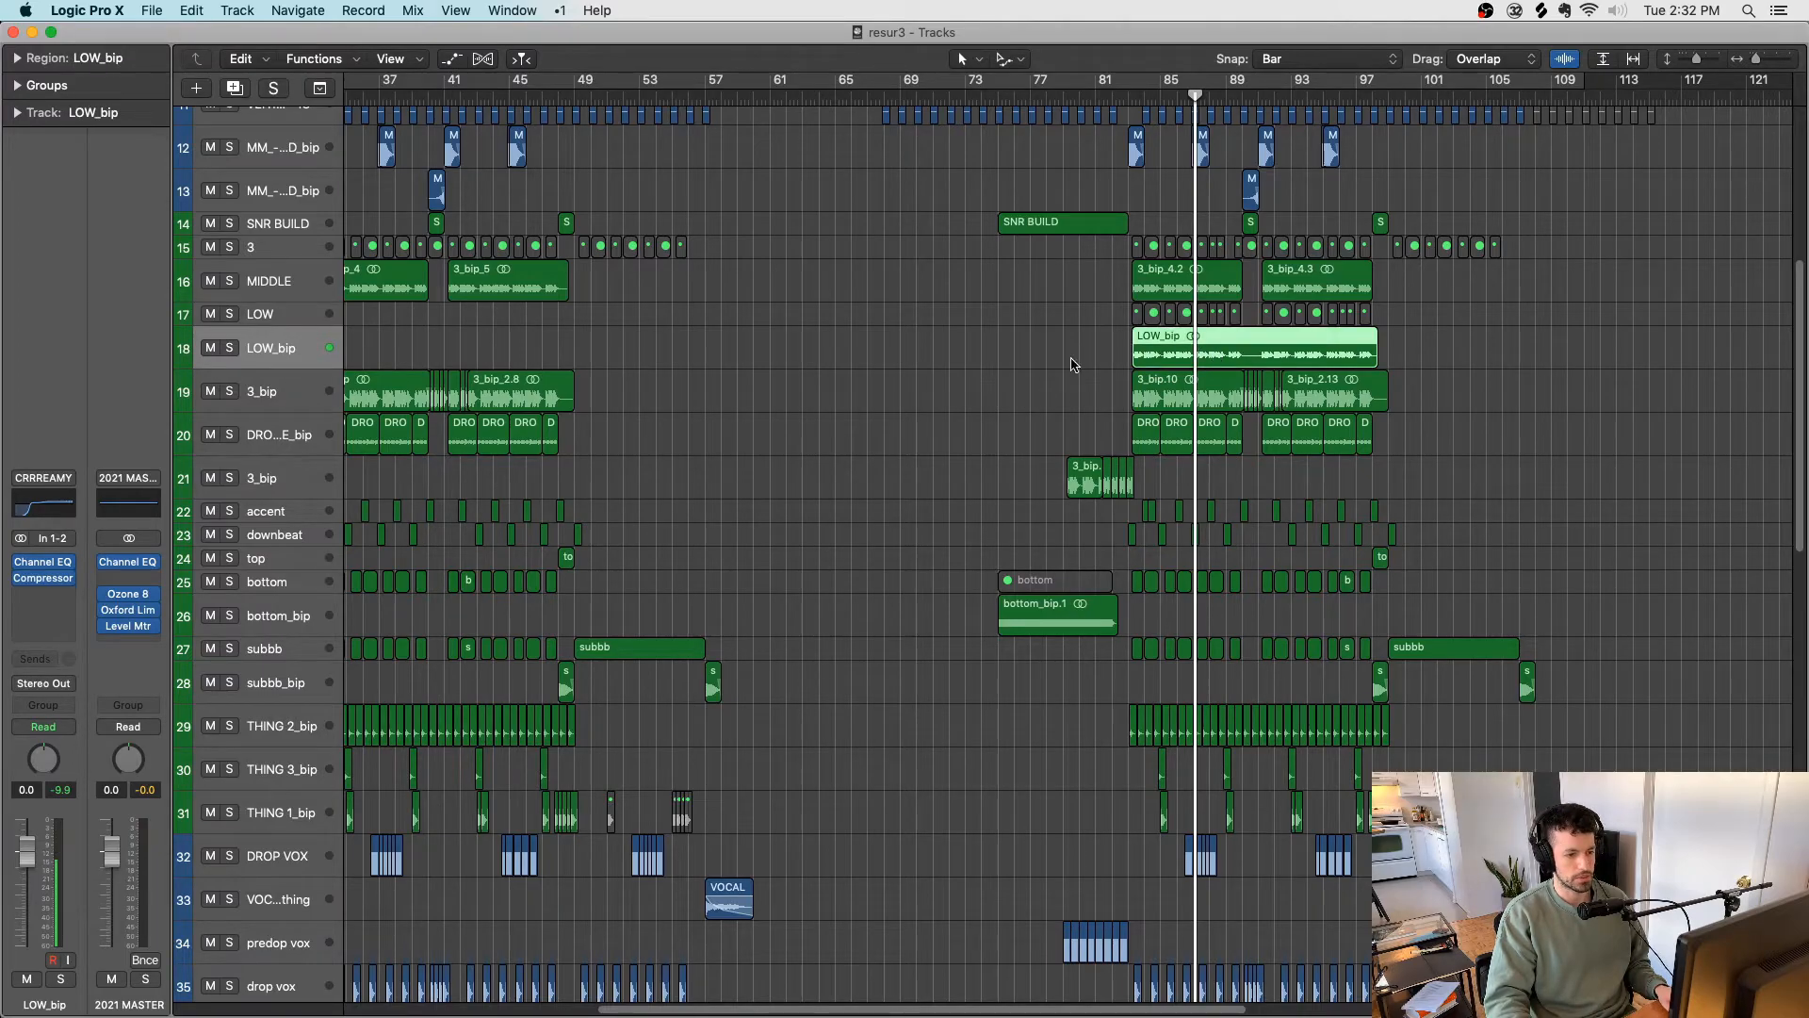
scroll(1293, 361, left, 5)
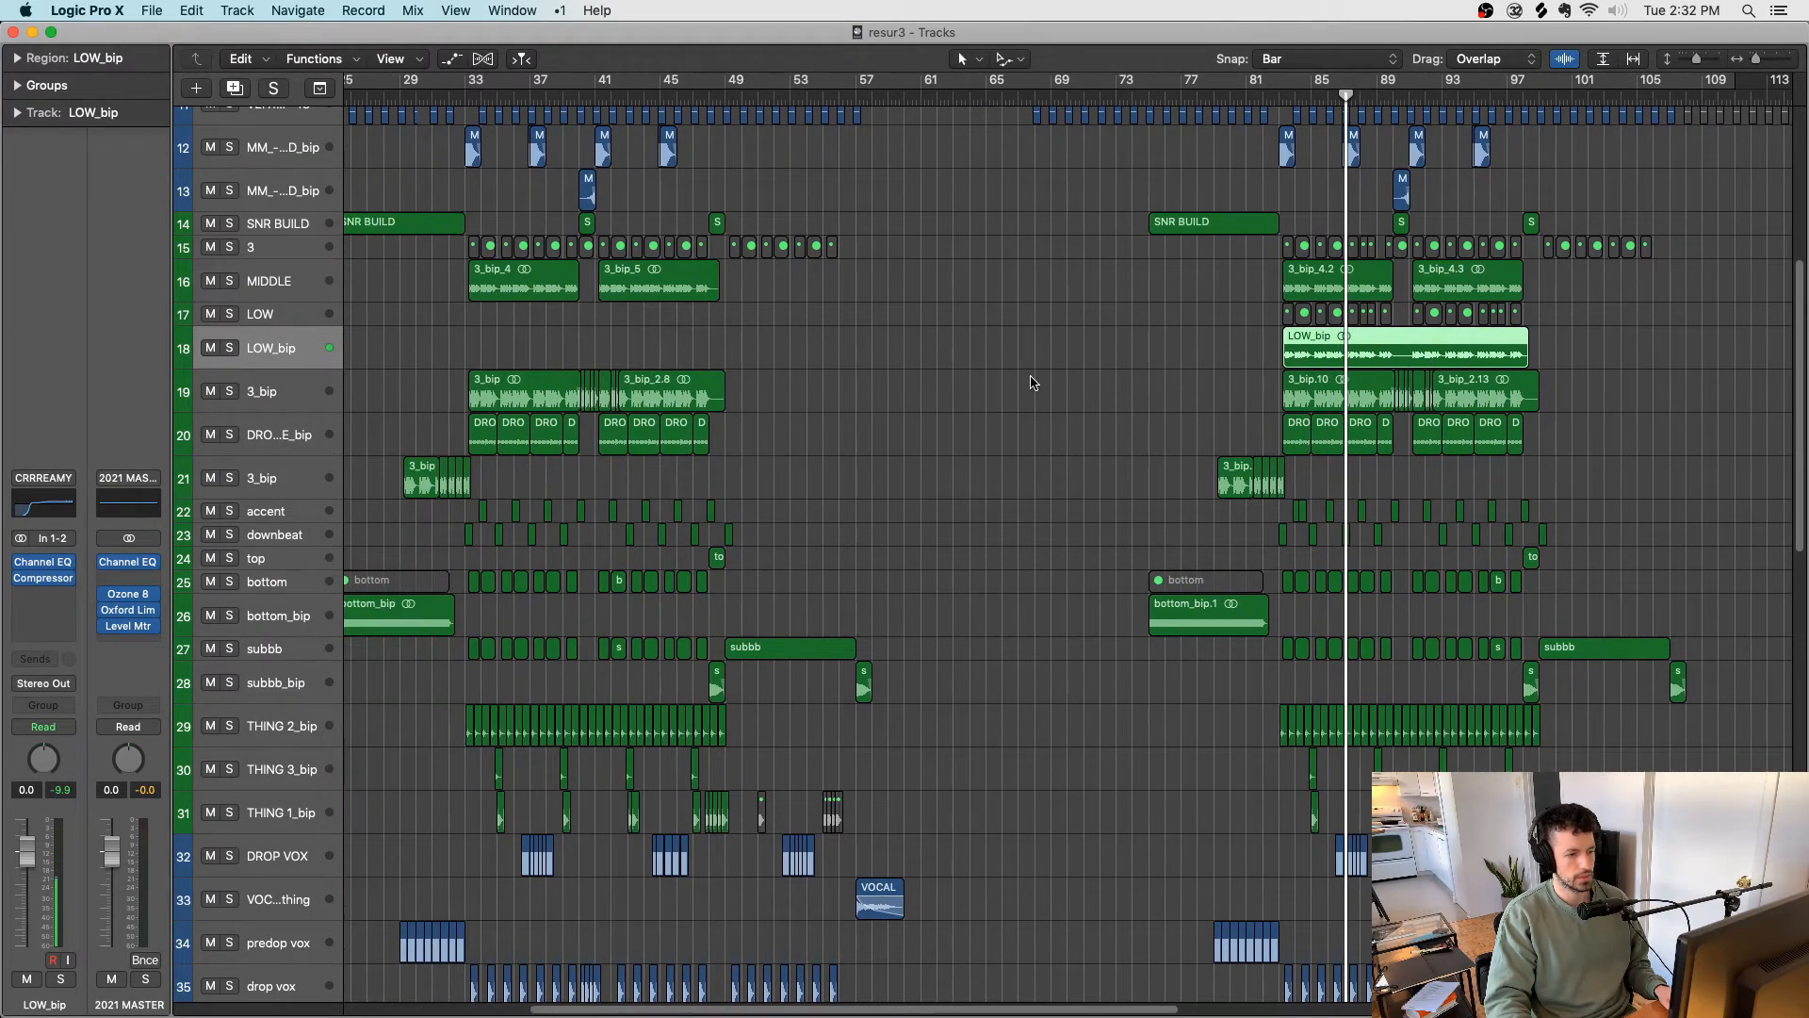
Step: Solo the LOW_bip region and play it by itself in the second drop, stopping around bar 86
scroll(1031, 378, up, 8)
key(ctrl+s)
key(space)
scroll(1032, 379, right, 7)
key(super+s)
scroll(1031, 379, right, 2)
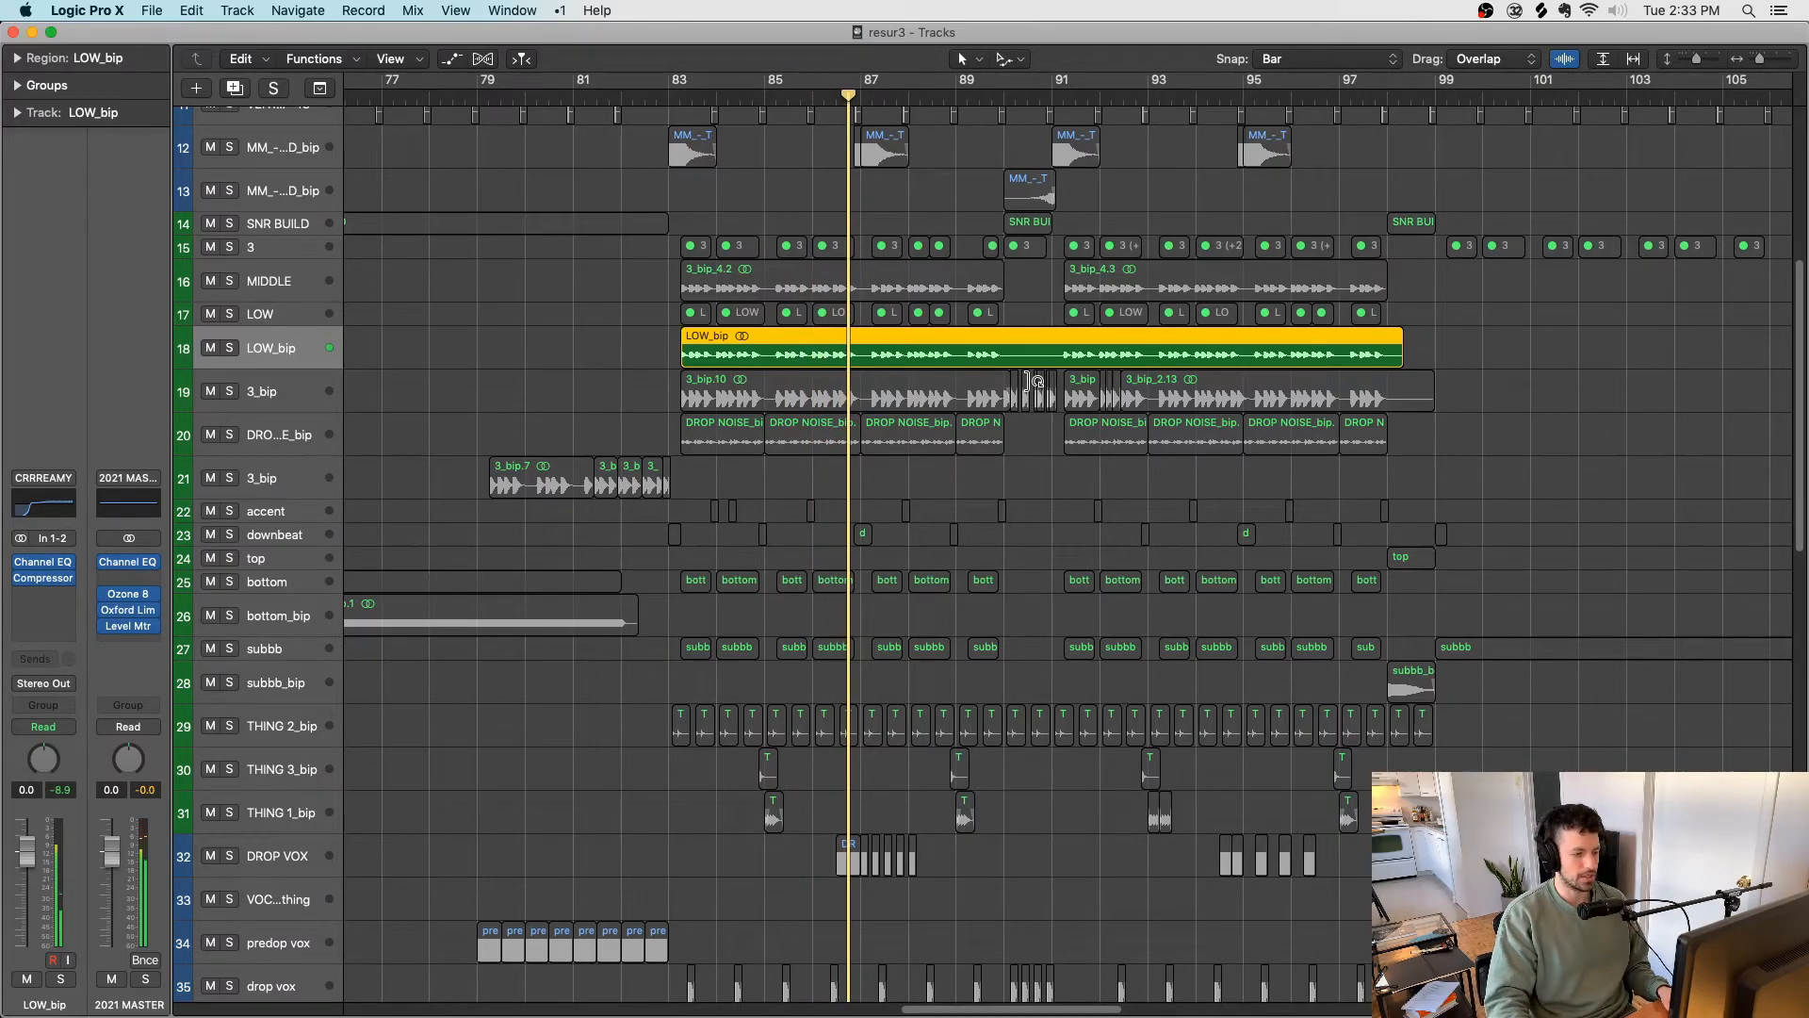
scroll(683, 429, up, 2)
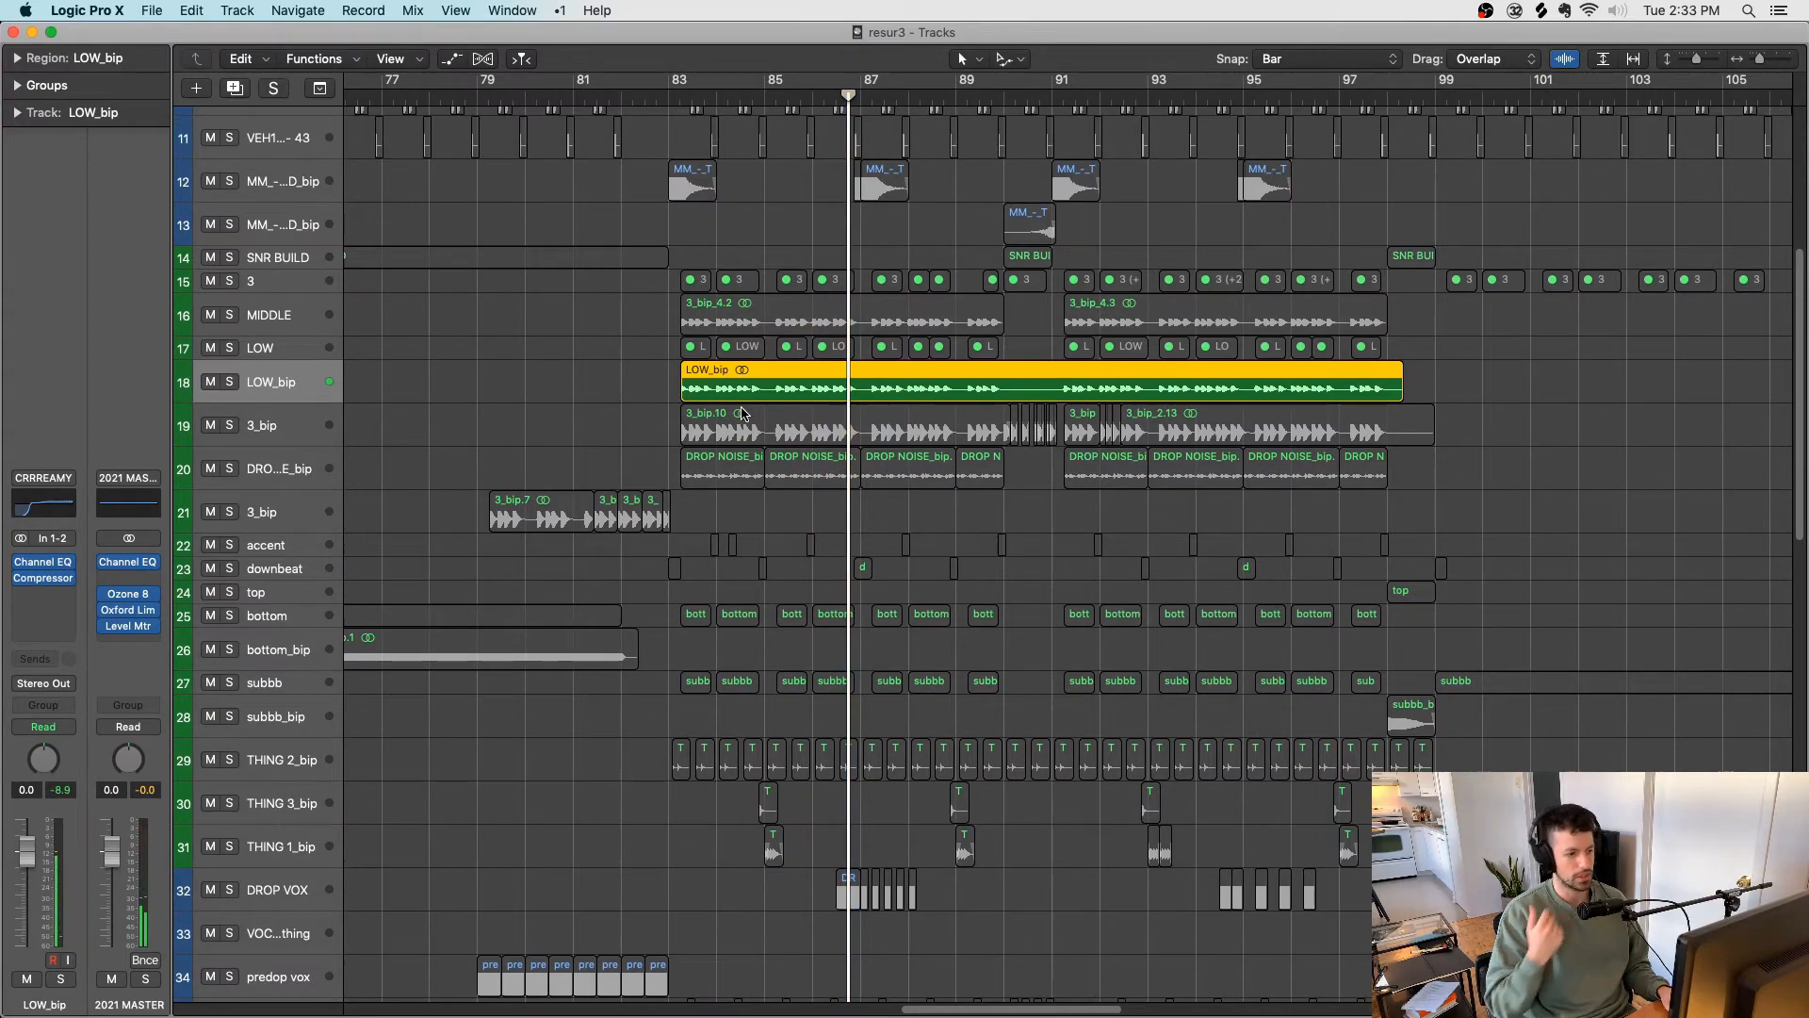
Step: Solo the MIDDLE track, play the second drop from bar 83, and add the LOW_bip track to the solo
key(super+a)
click(271, 313)
key(s)
key(space)
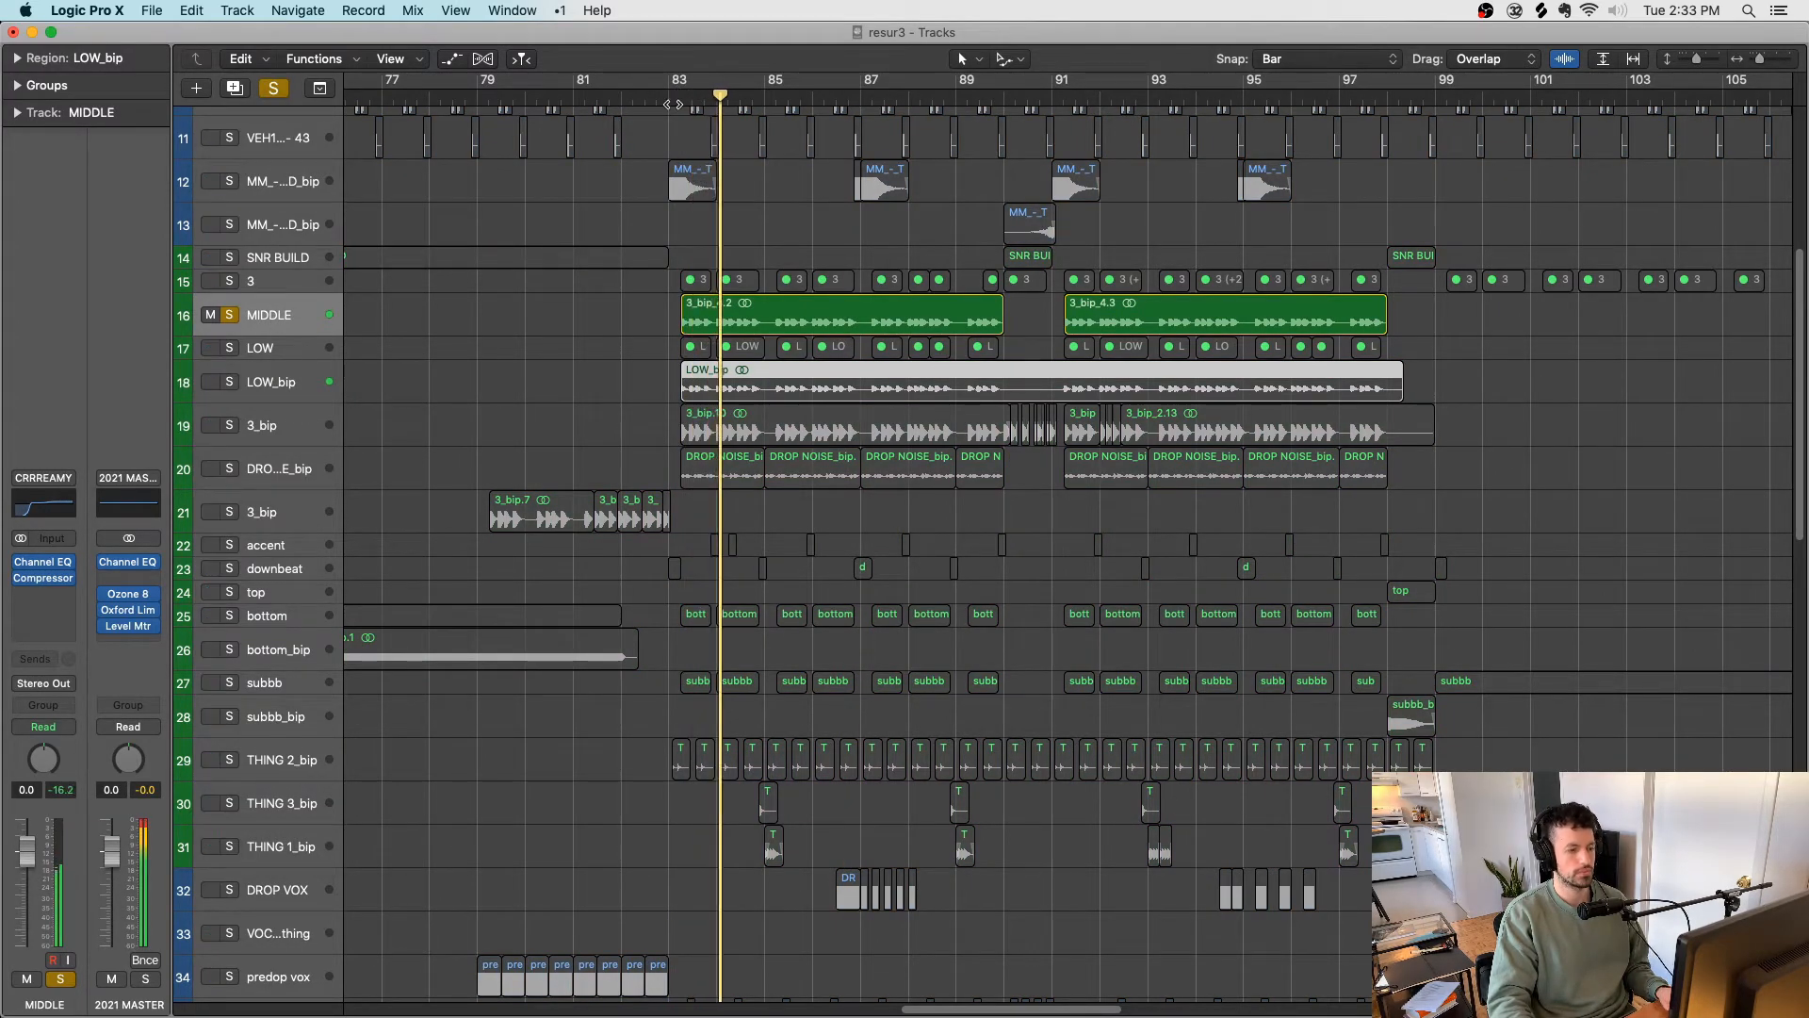
click(229, 382)
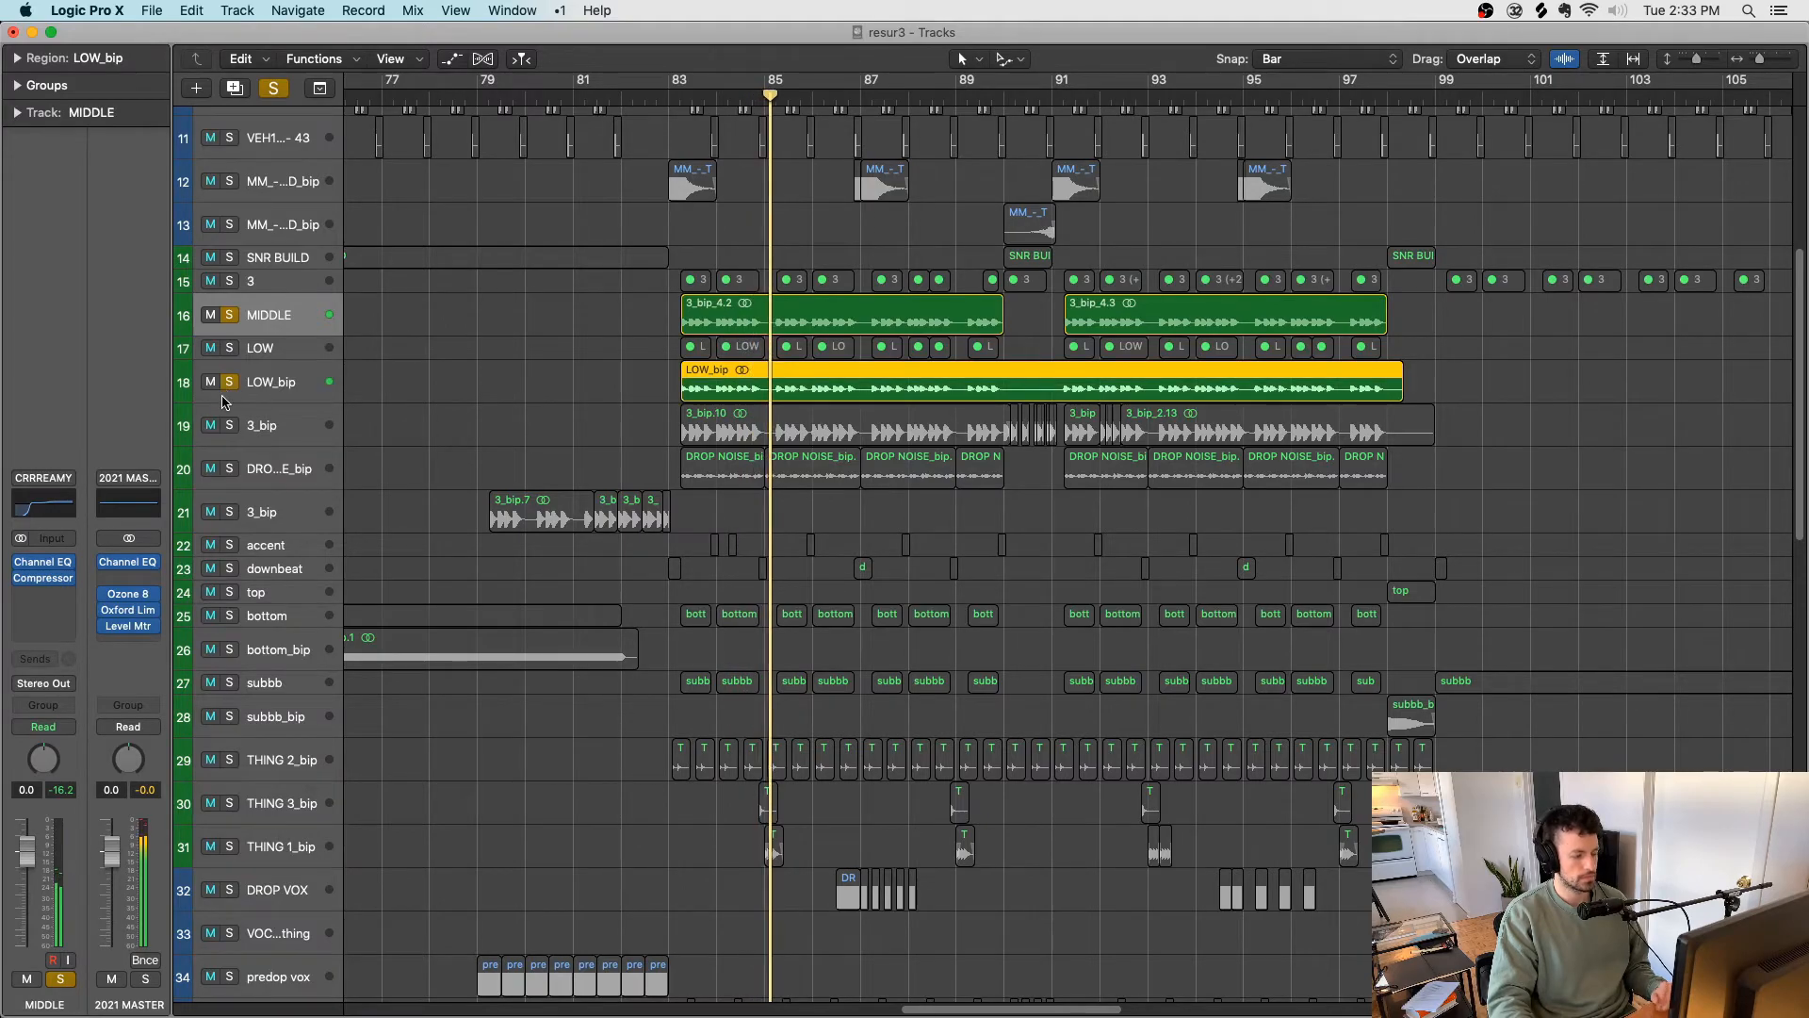
click(456, 376)
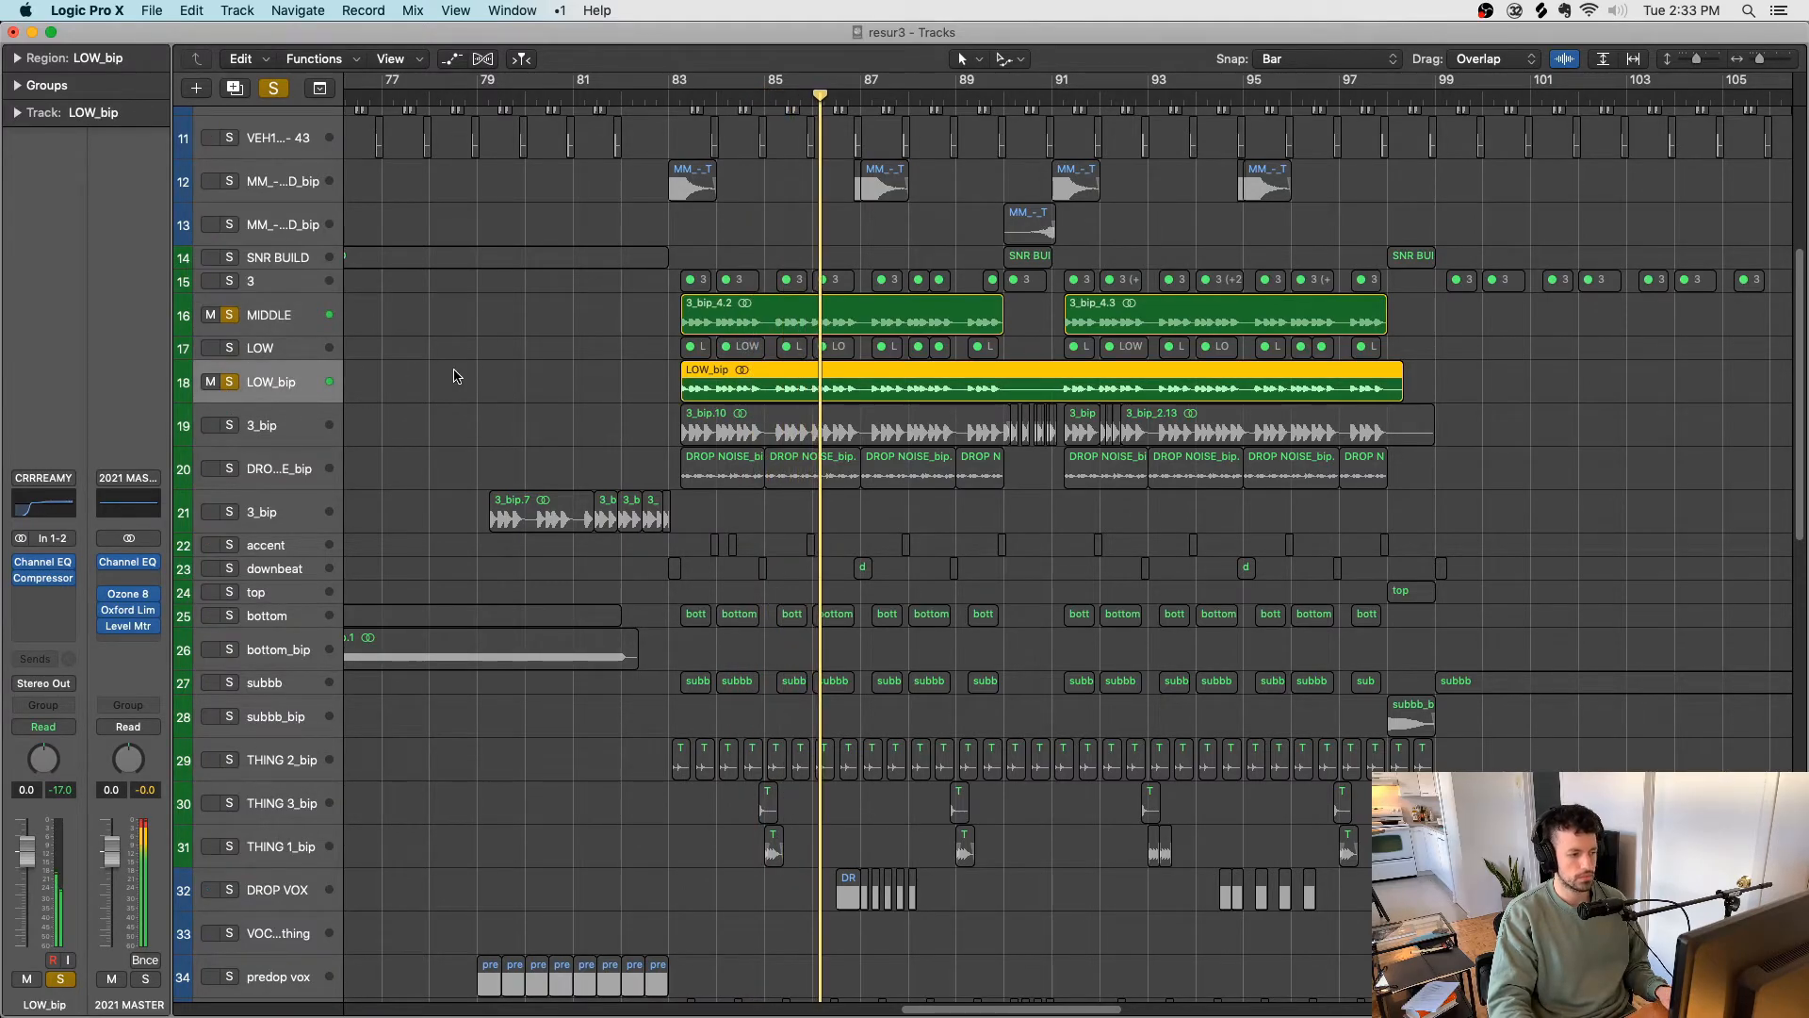
Step: Turn off the MIDDLE and LOW_bip solos and let the full second drop play on to about bar 92
click(231, 381)
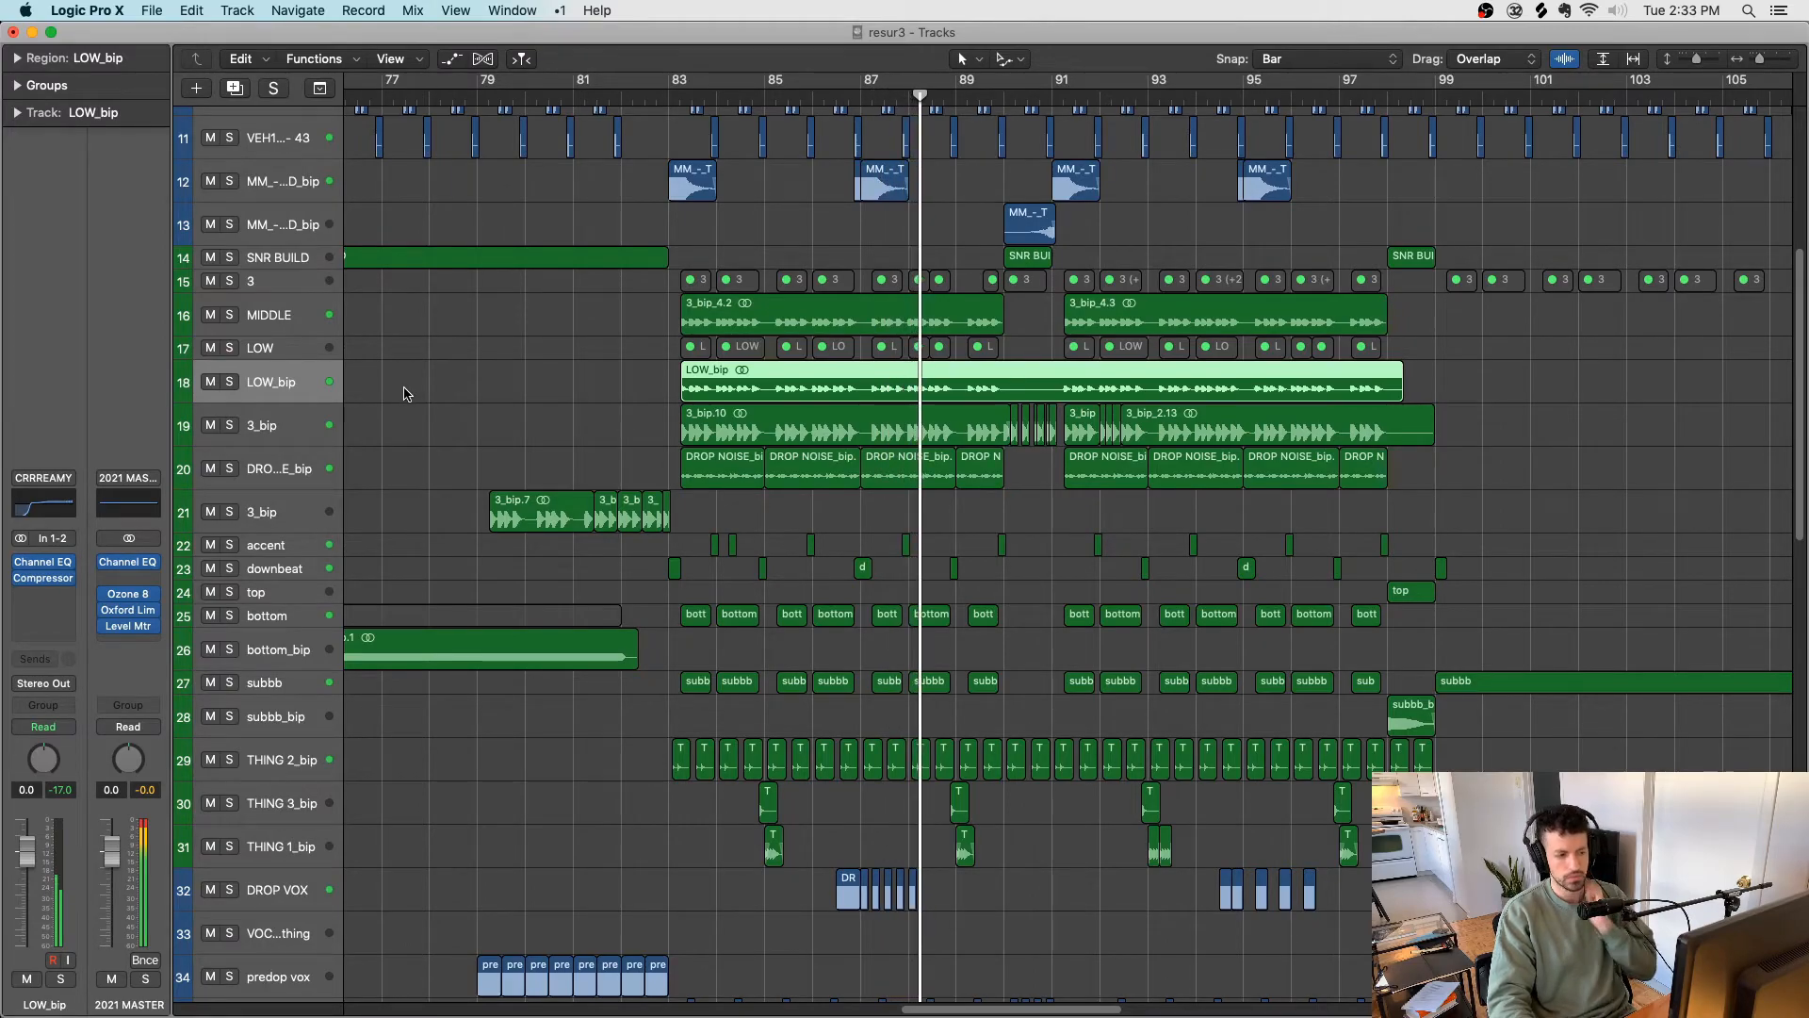
key(super+s)
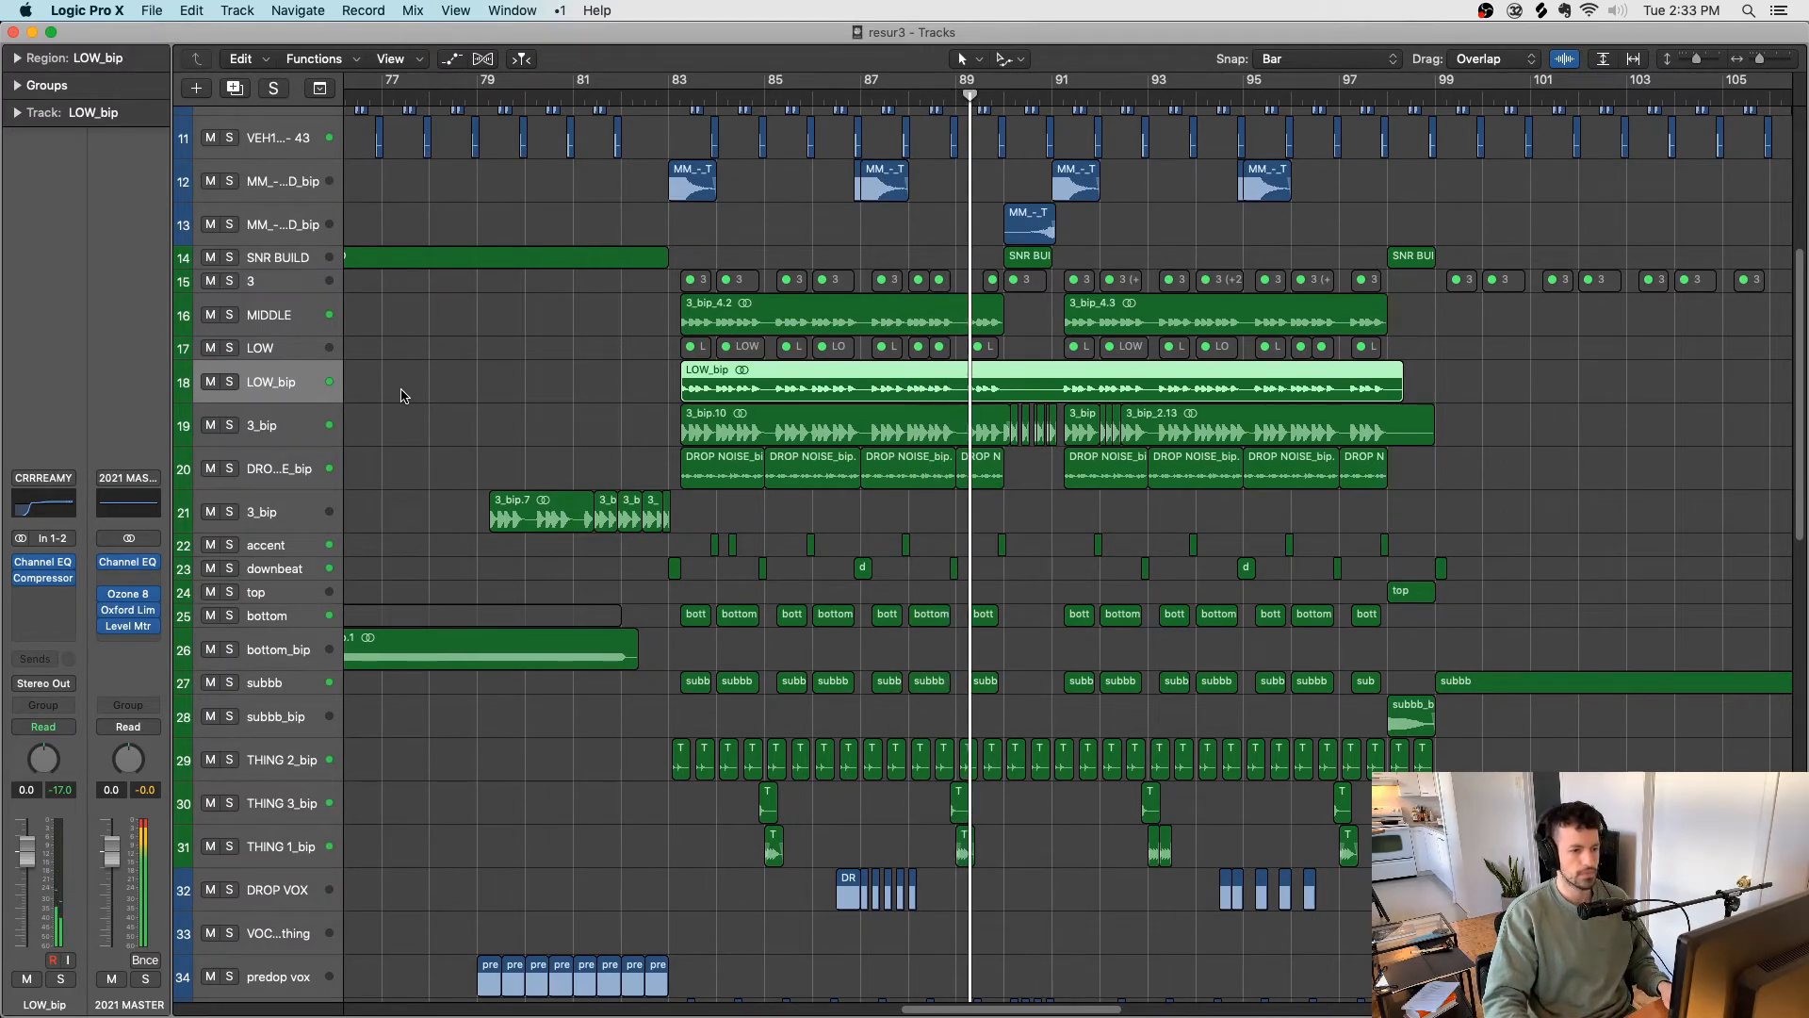
scroll(412, 400, right, 1)
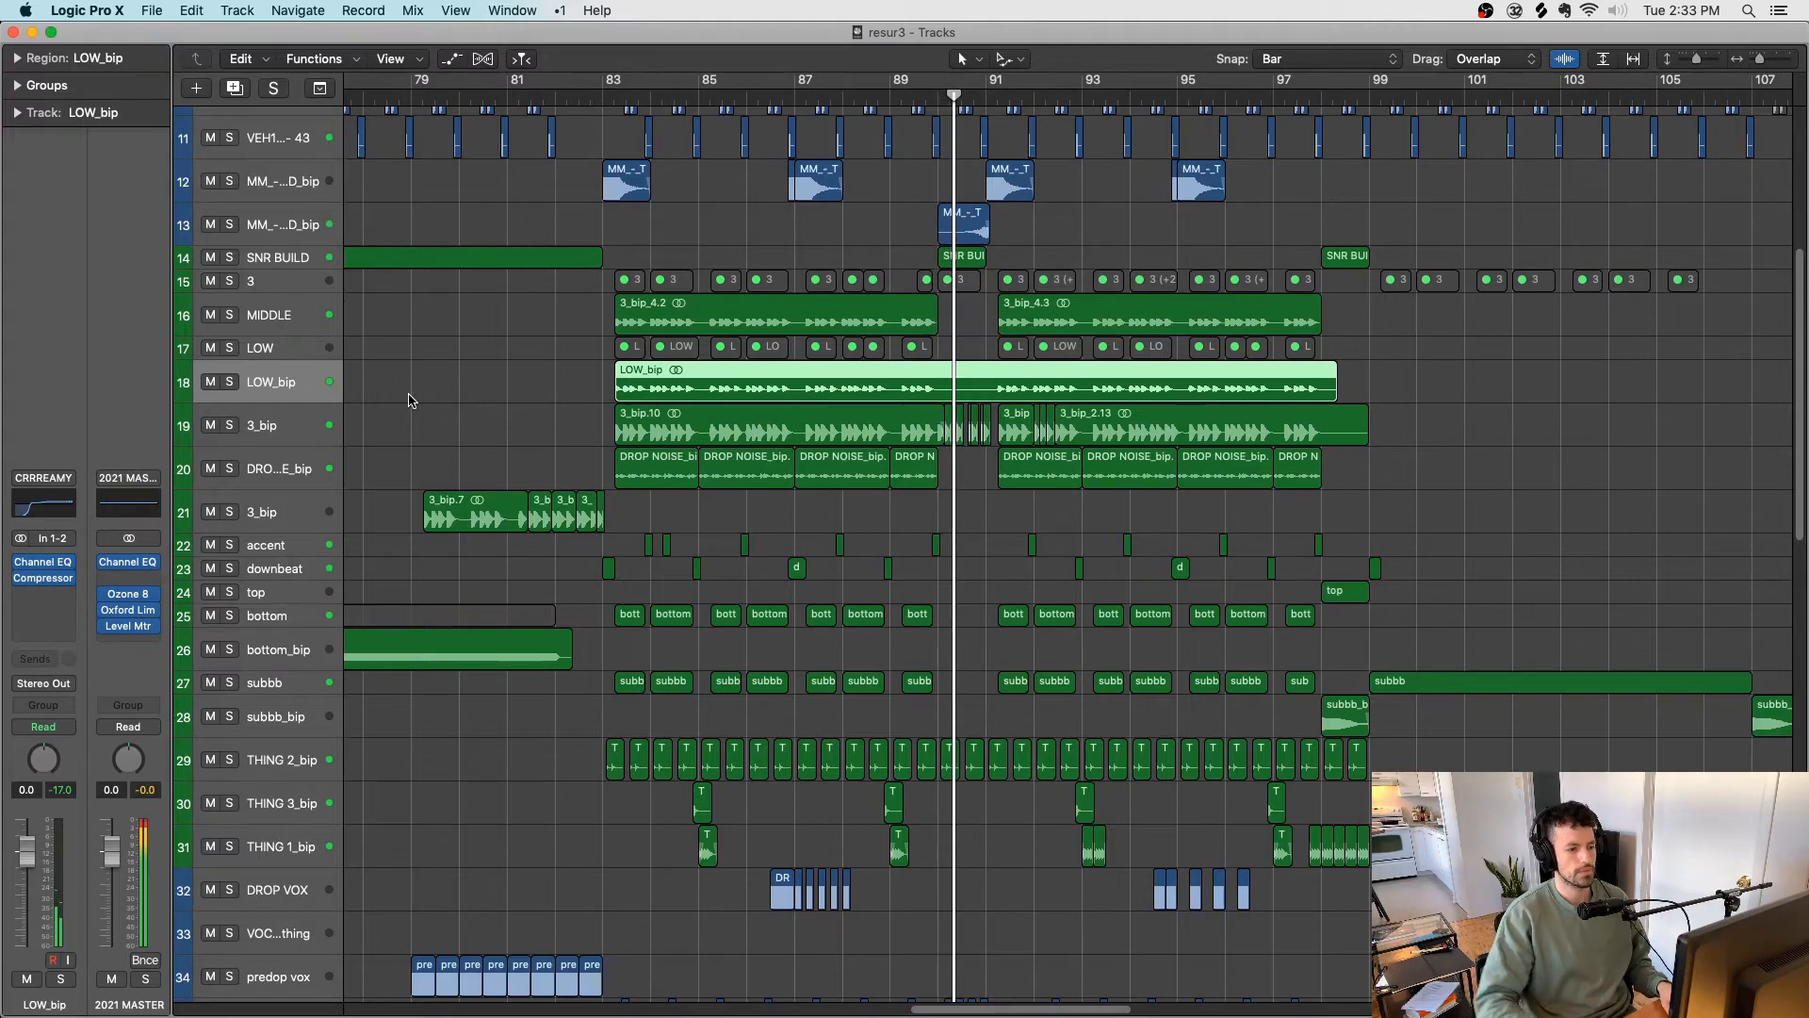
scroll(604, 379, right, 3)
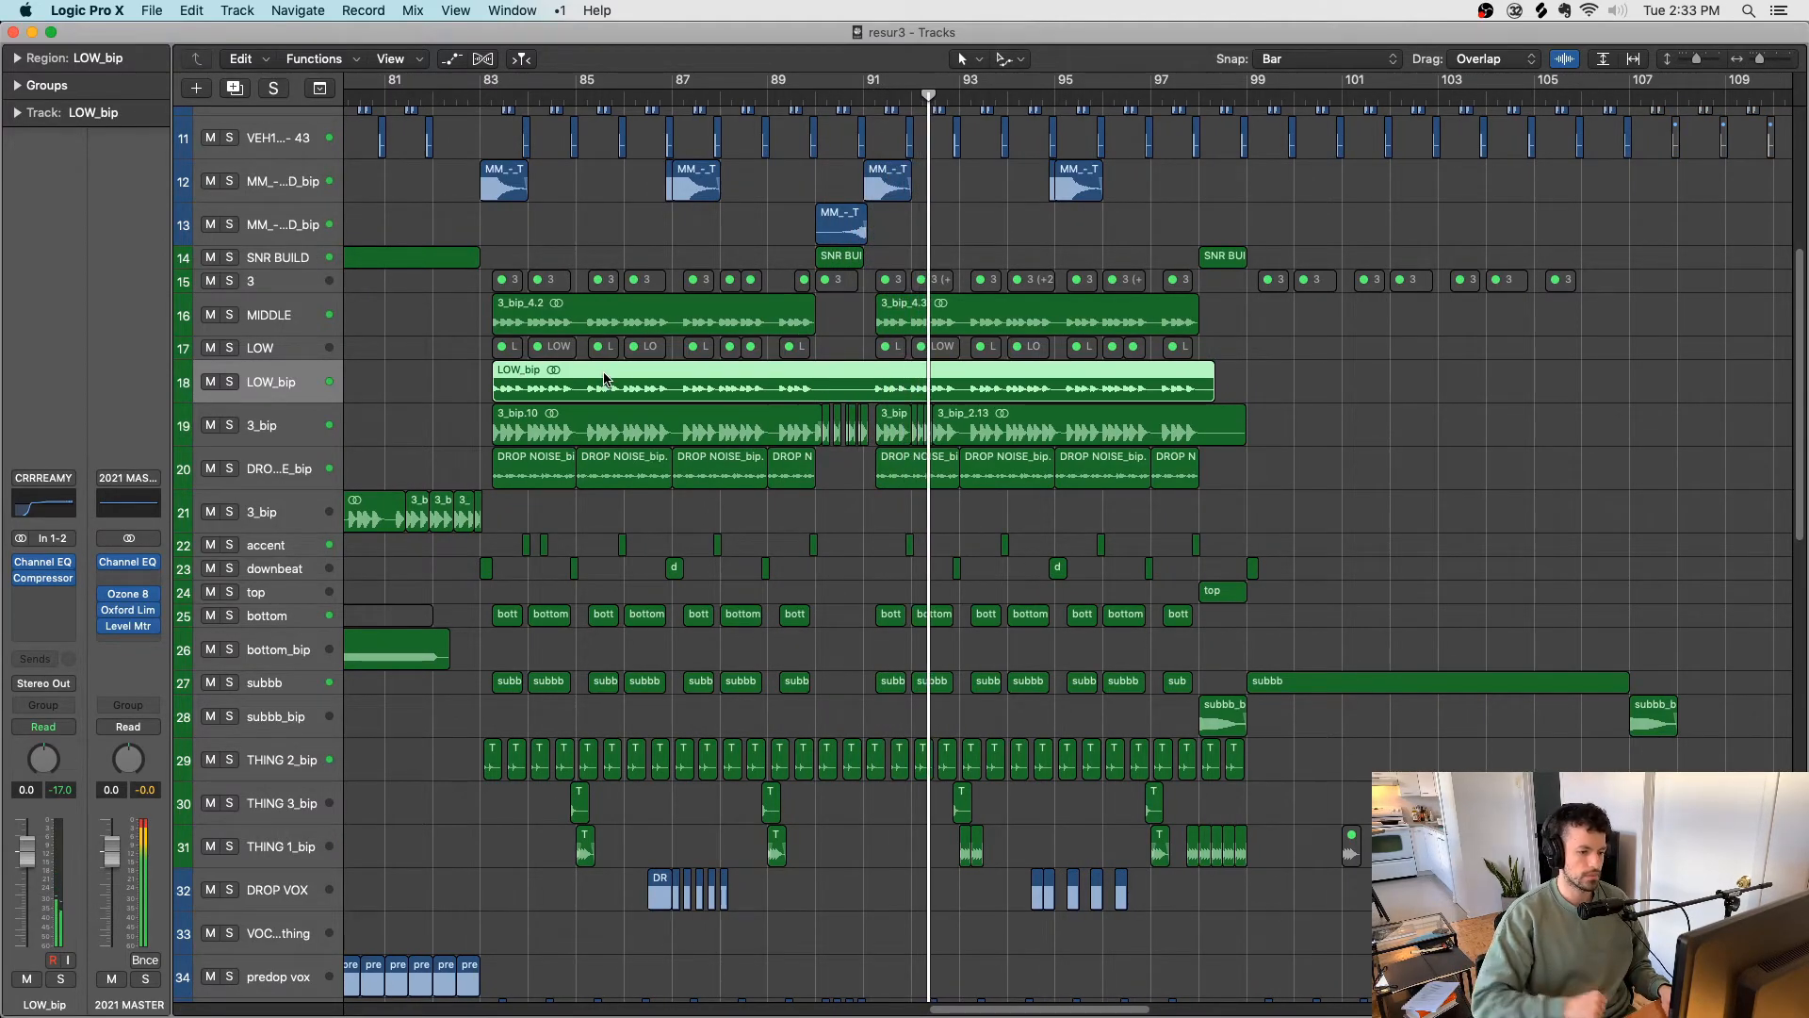
Step: Deselect the LOW_bip region and look over the second build and drop, from the vocal and accent tracks up to the kick tracks
scroll(605, 375, down, 3)
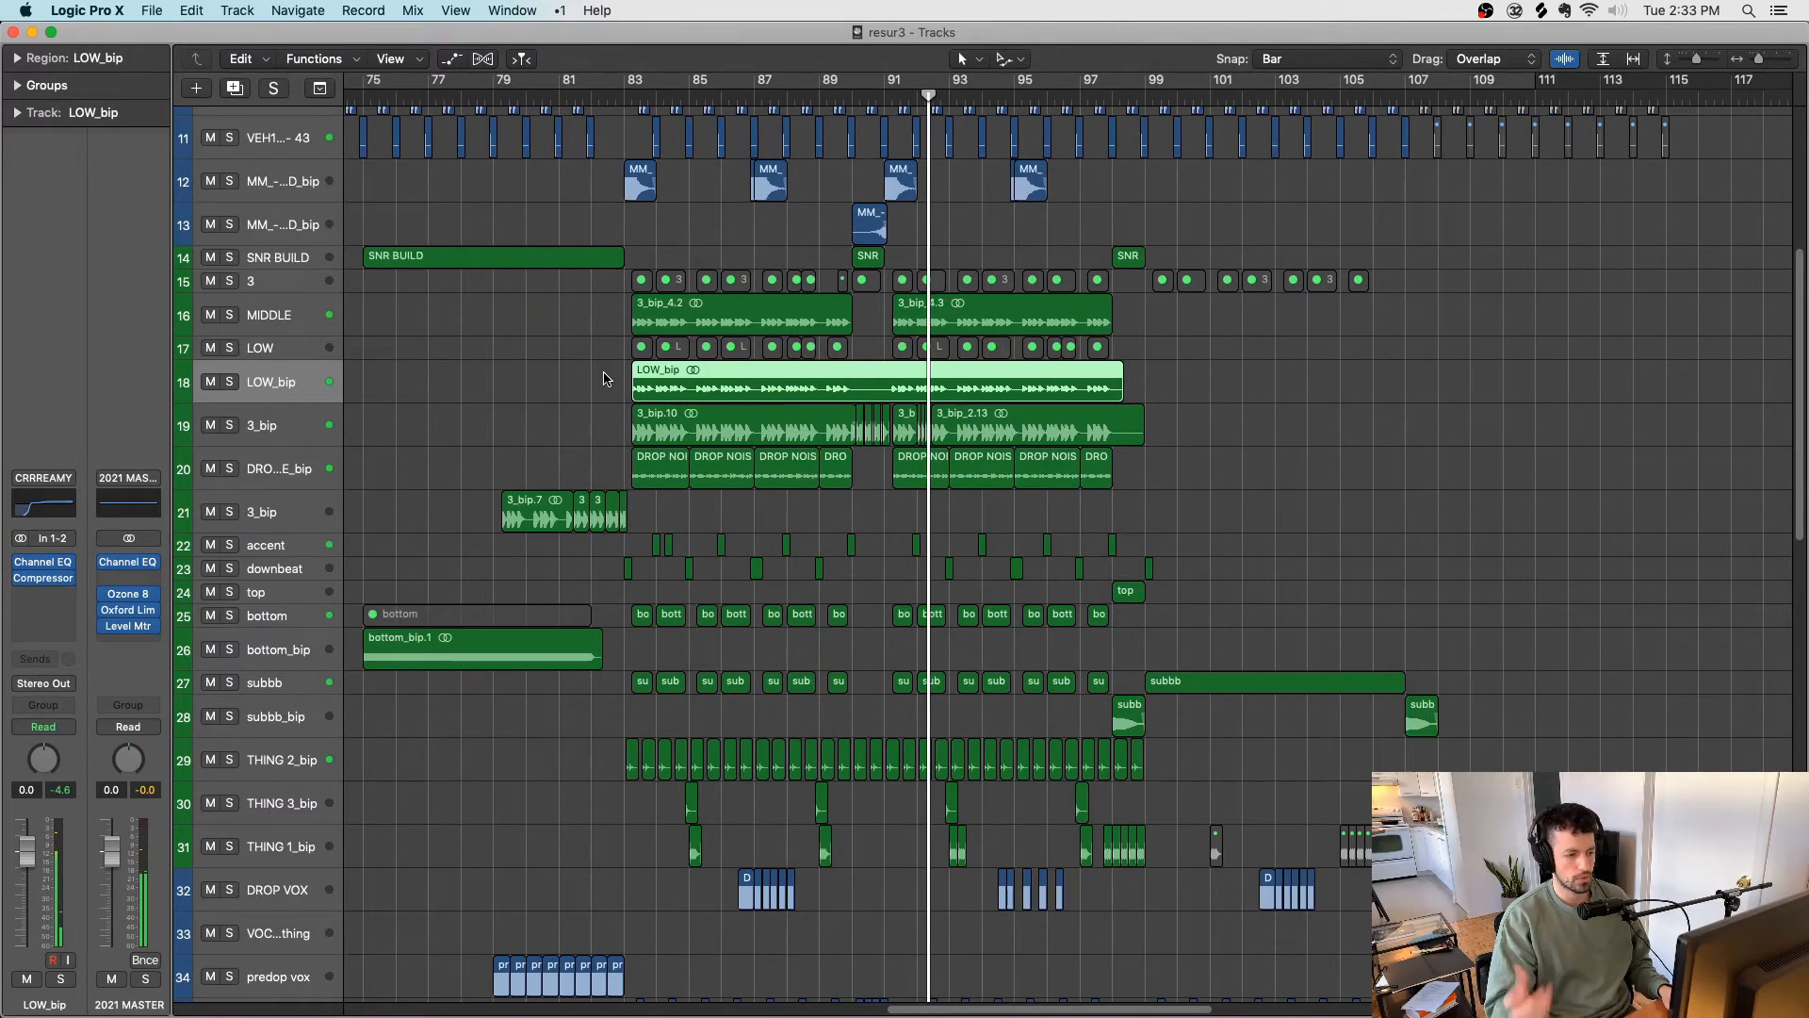
scroll(605, 376, down, 3)
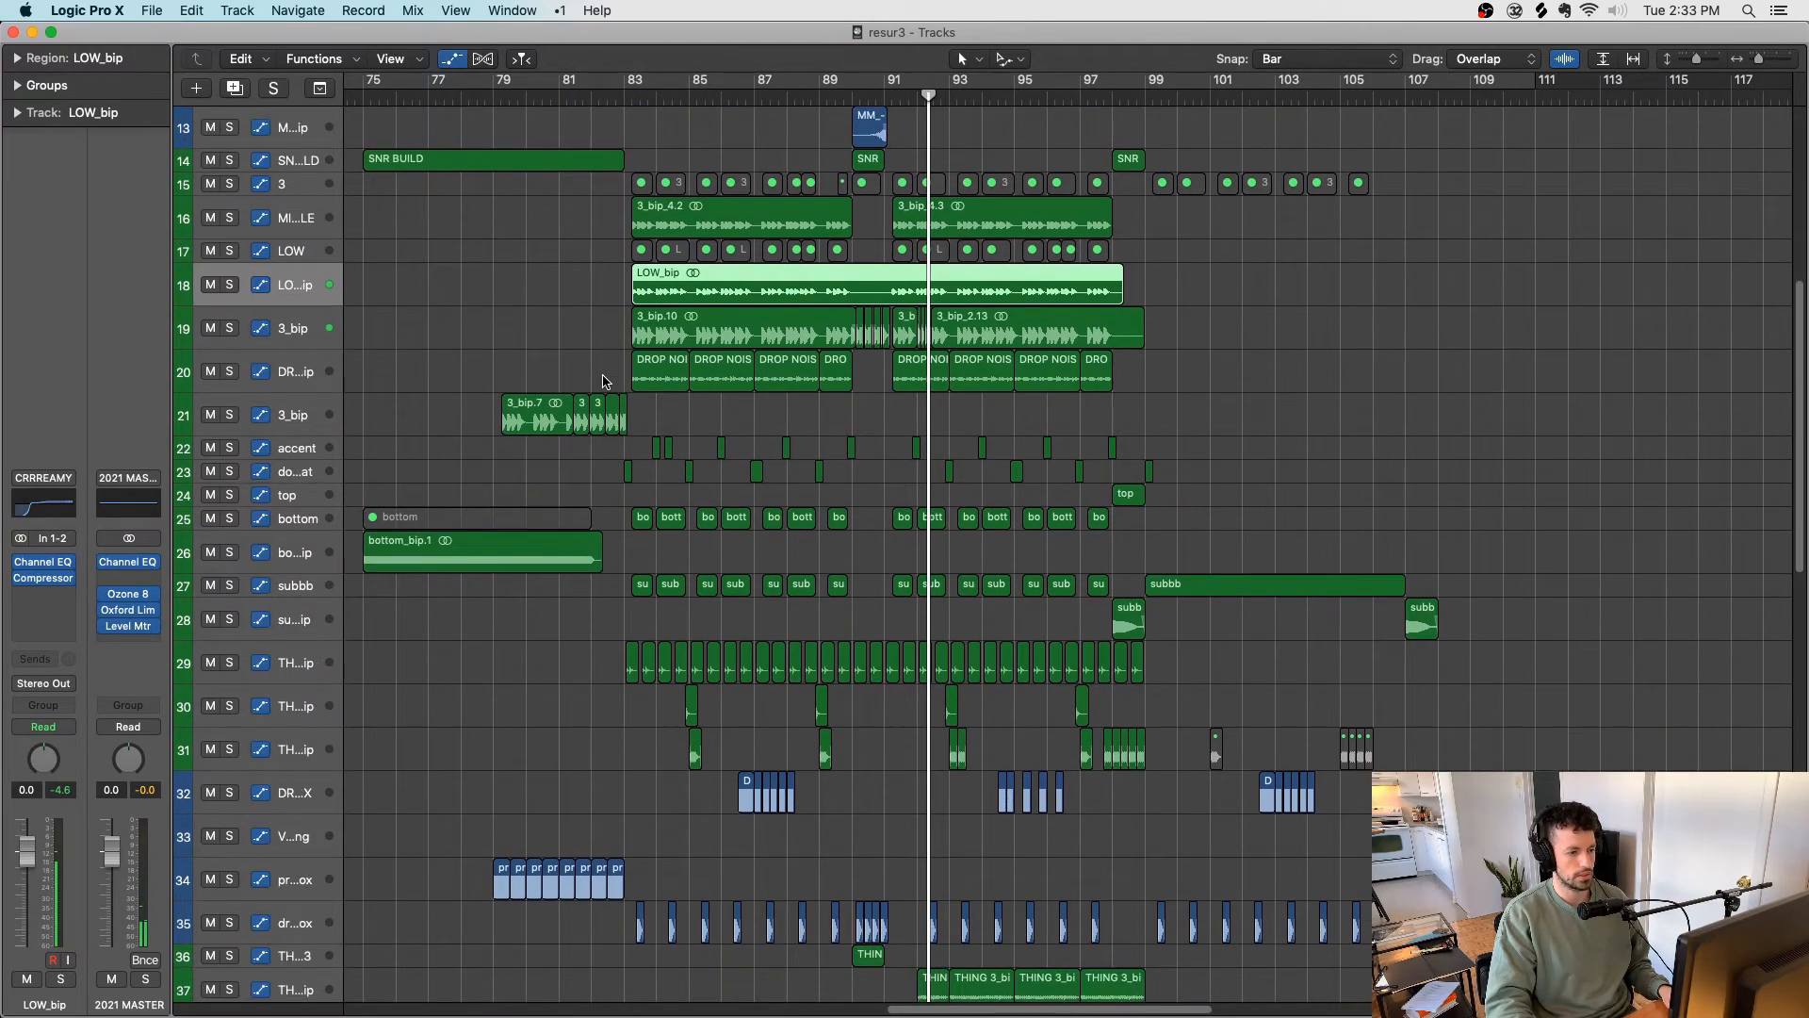
click(588, 351)
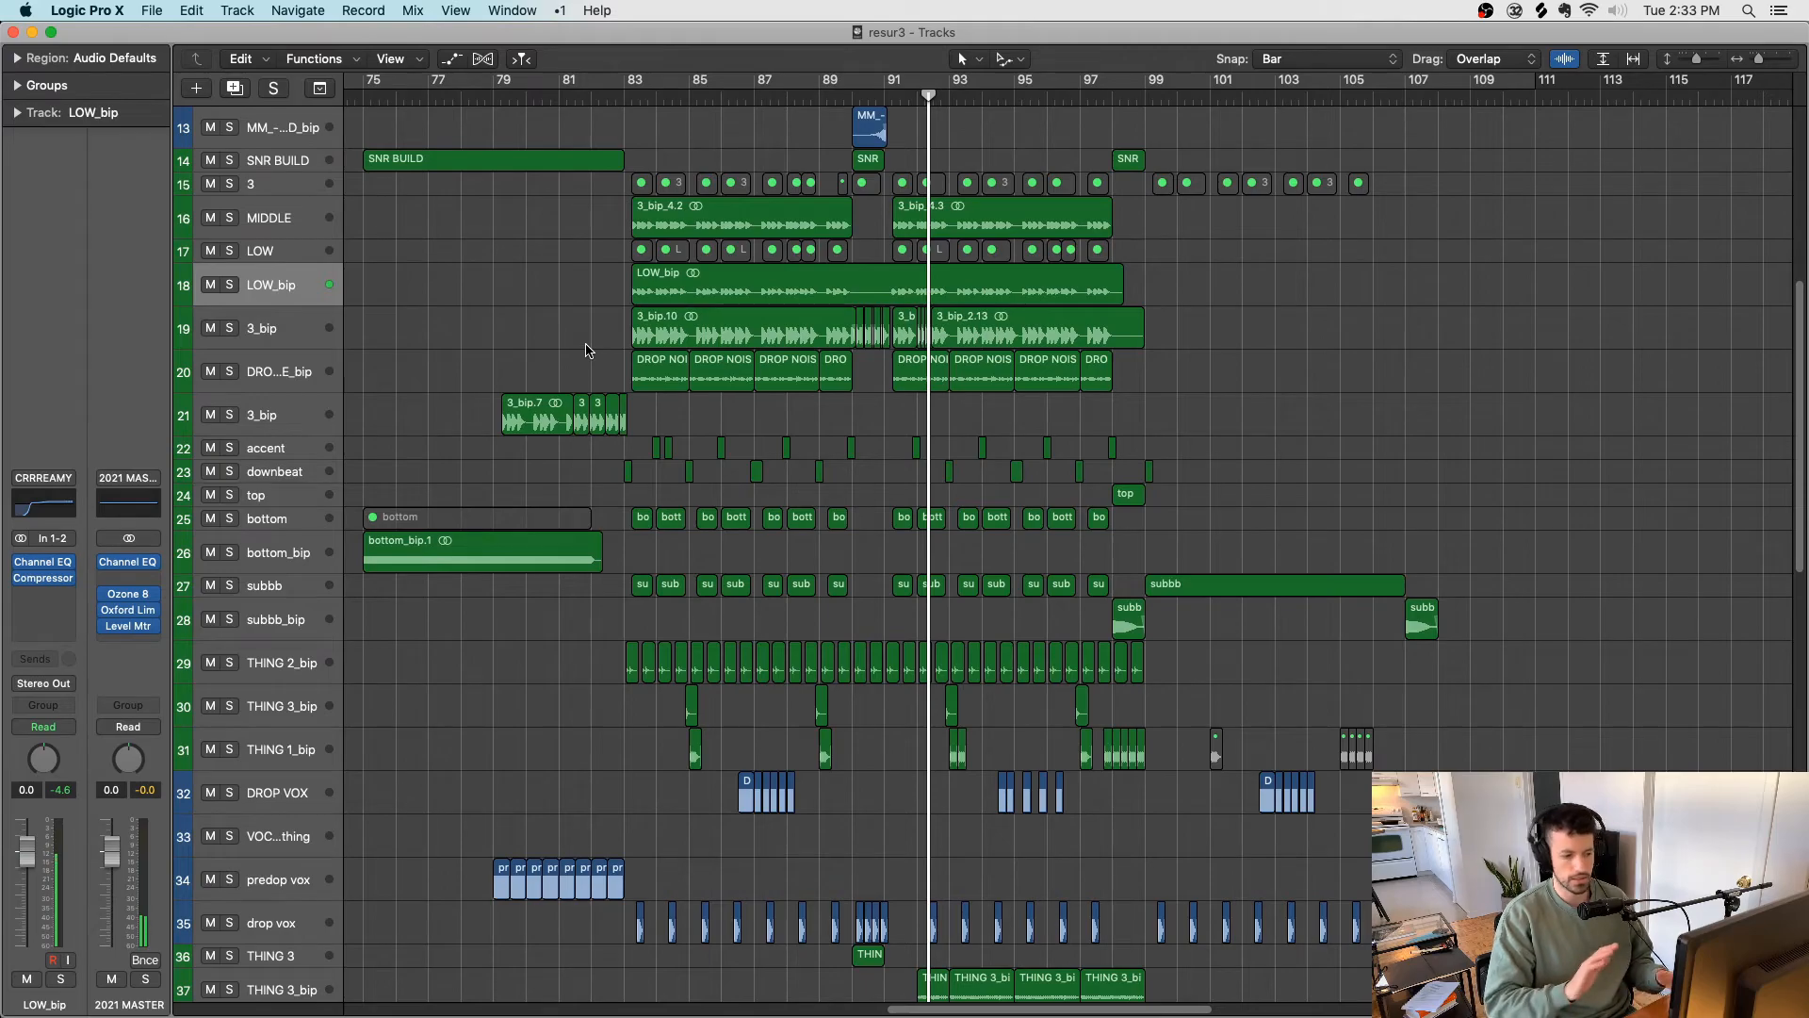
scroll(585, 350, down, 5)
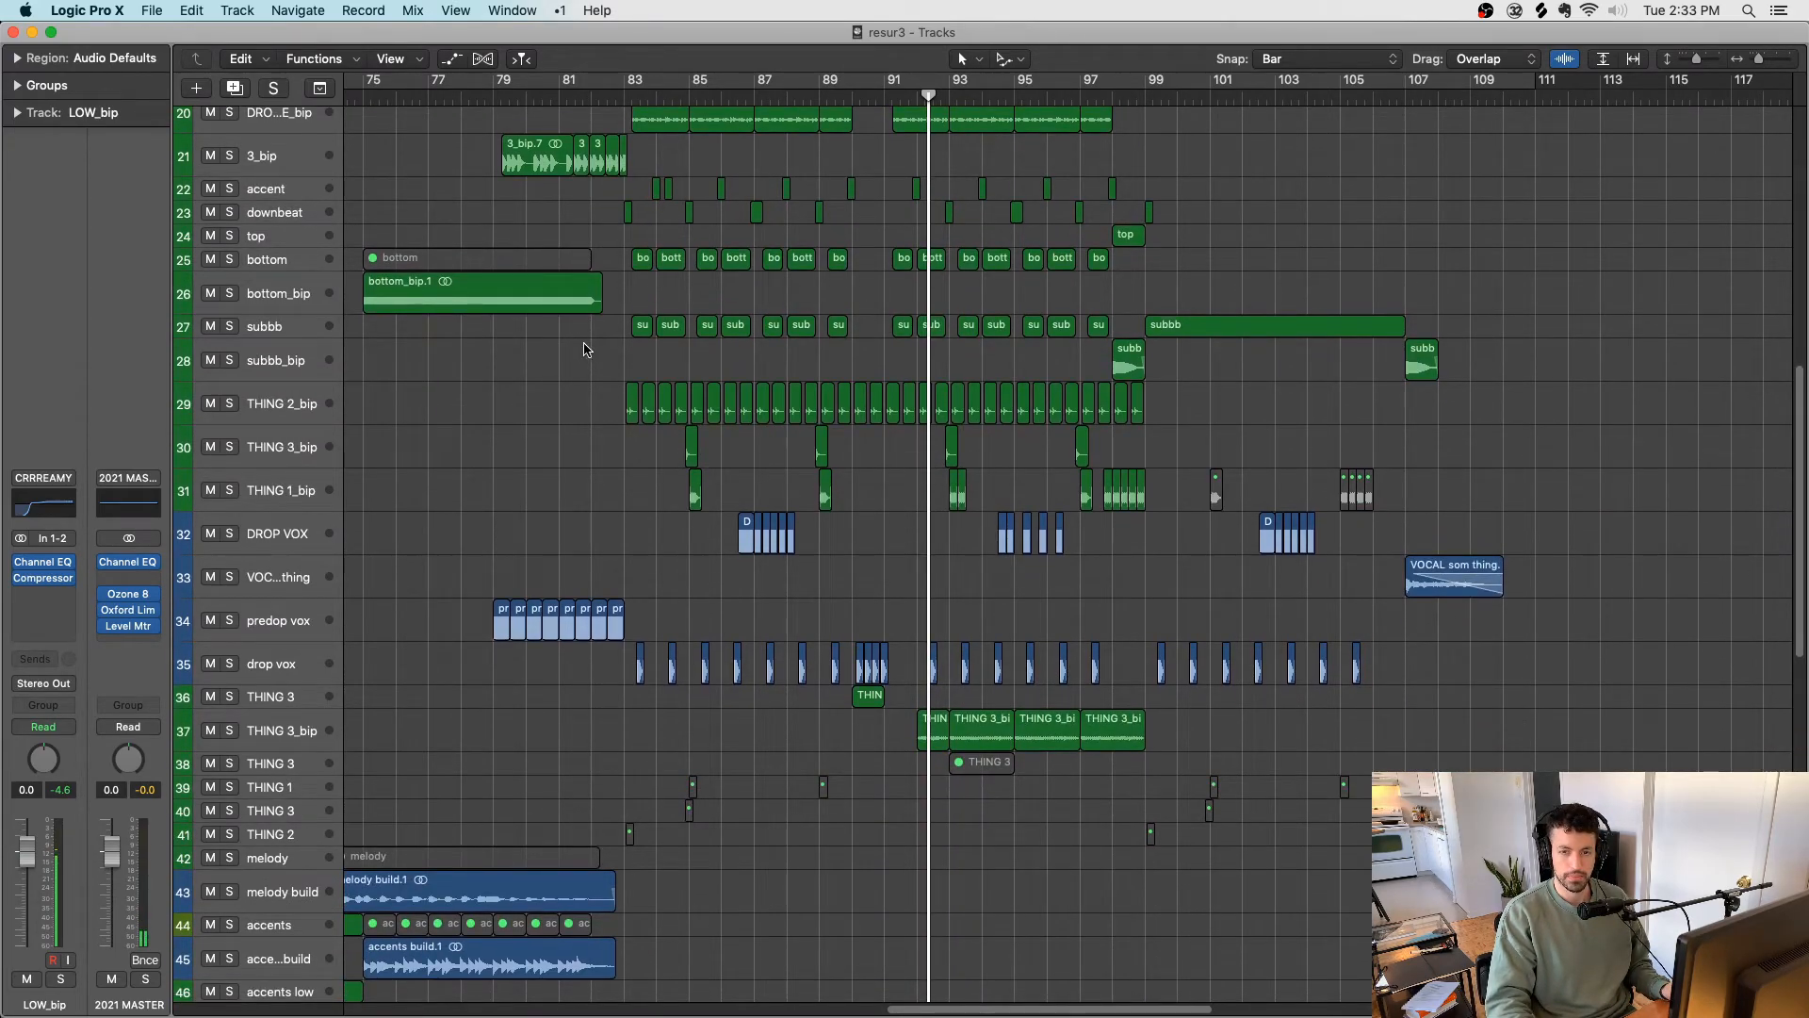
key(ctrl+alt+Left)
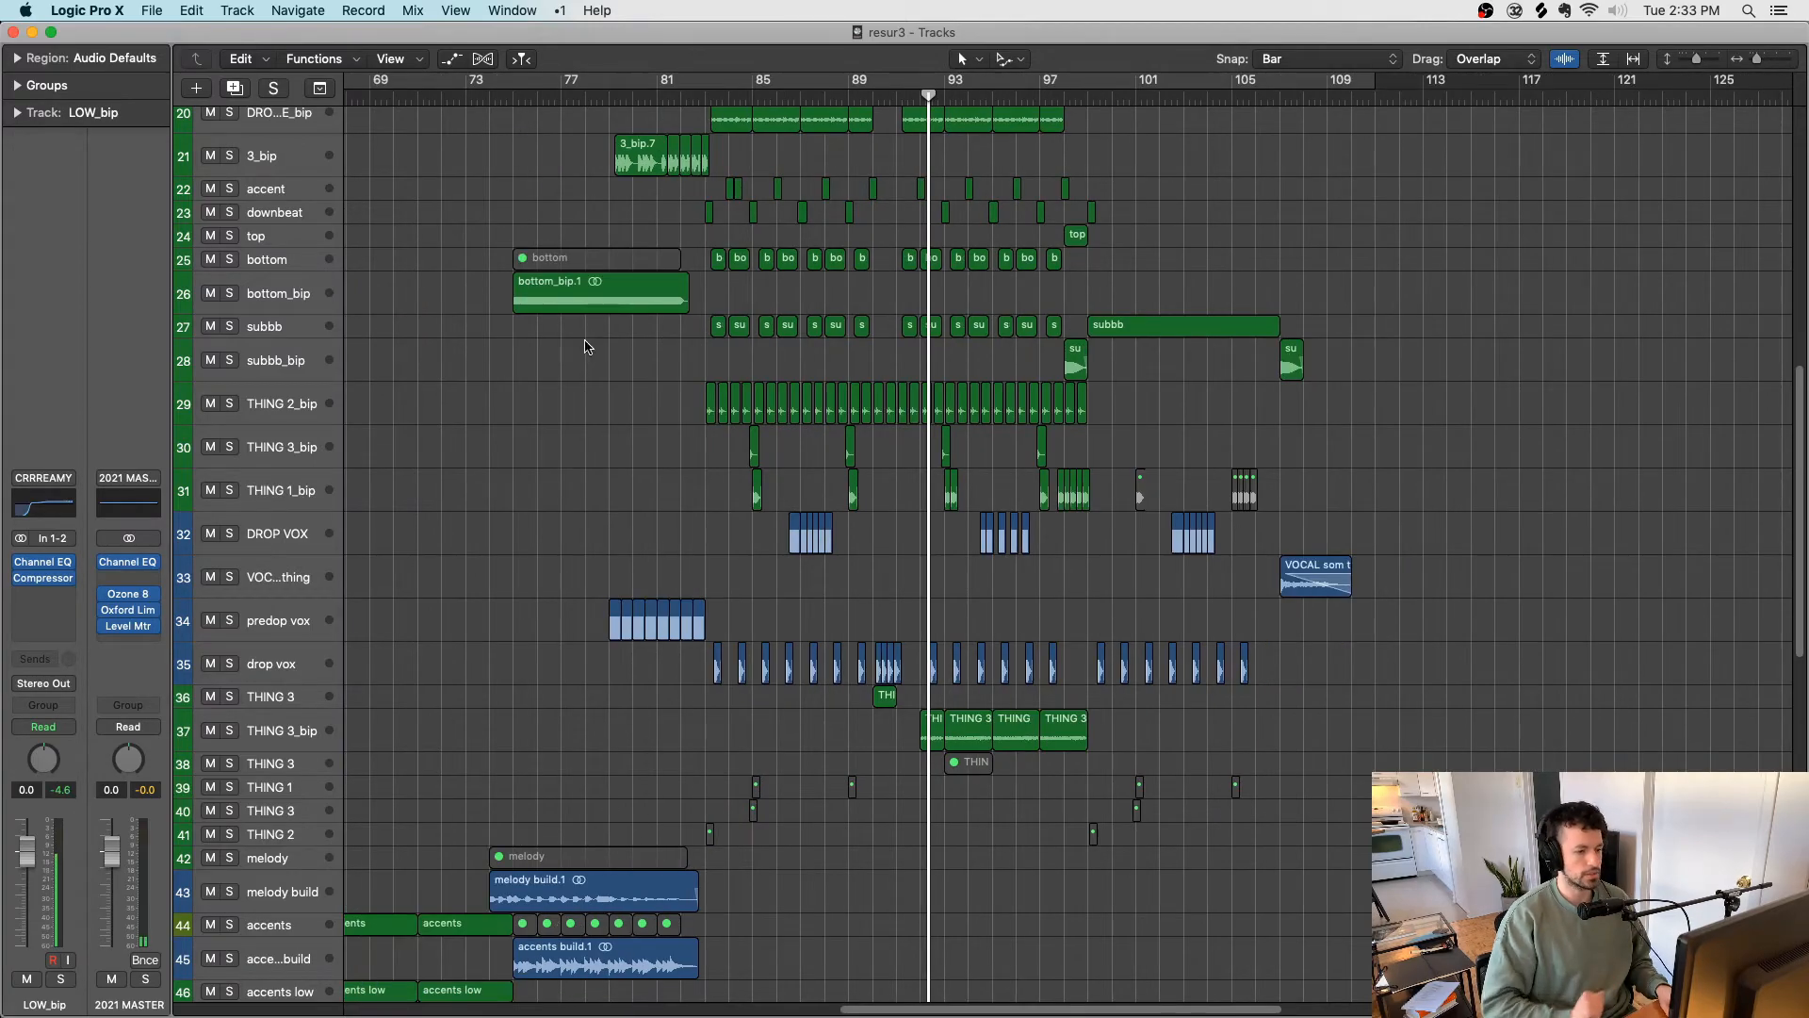
scroll(594, 353, left, 5)
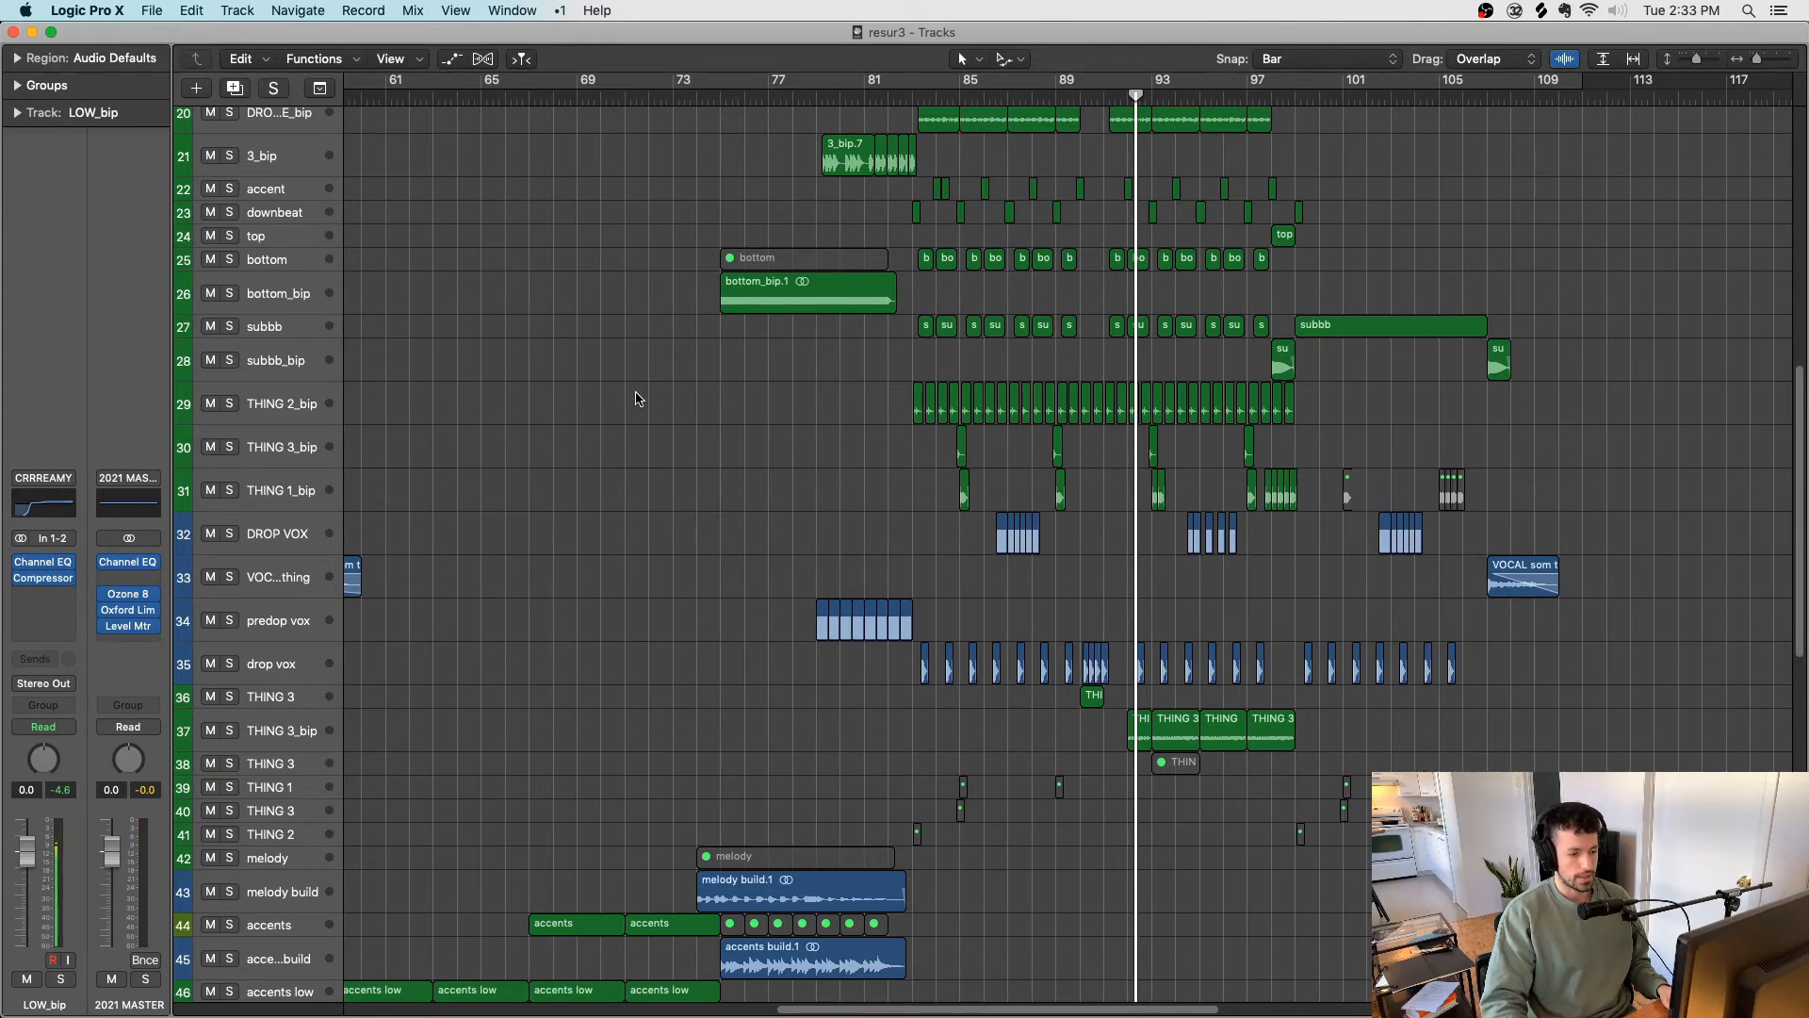
scroll(637, 399, up, 5)
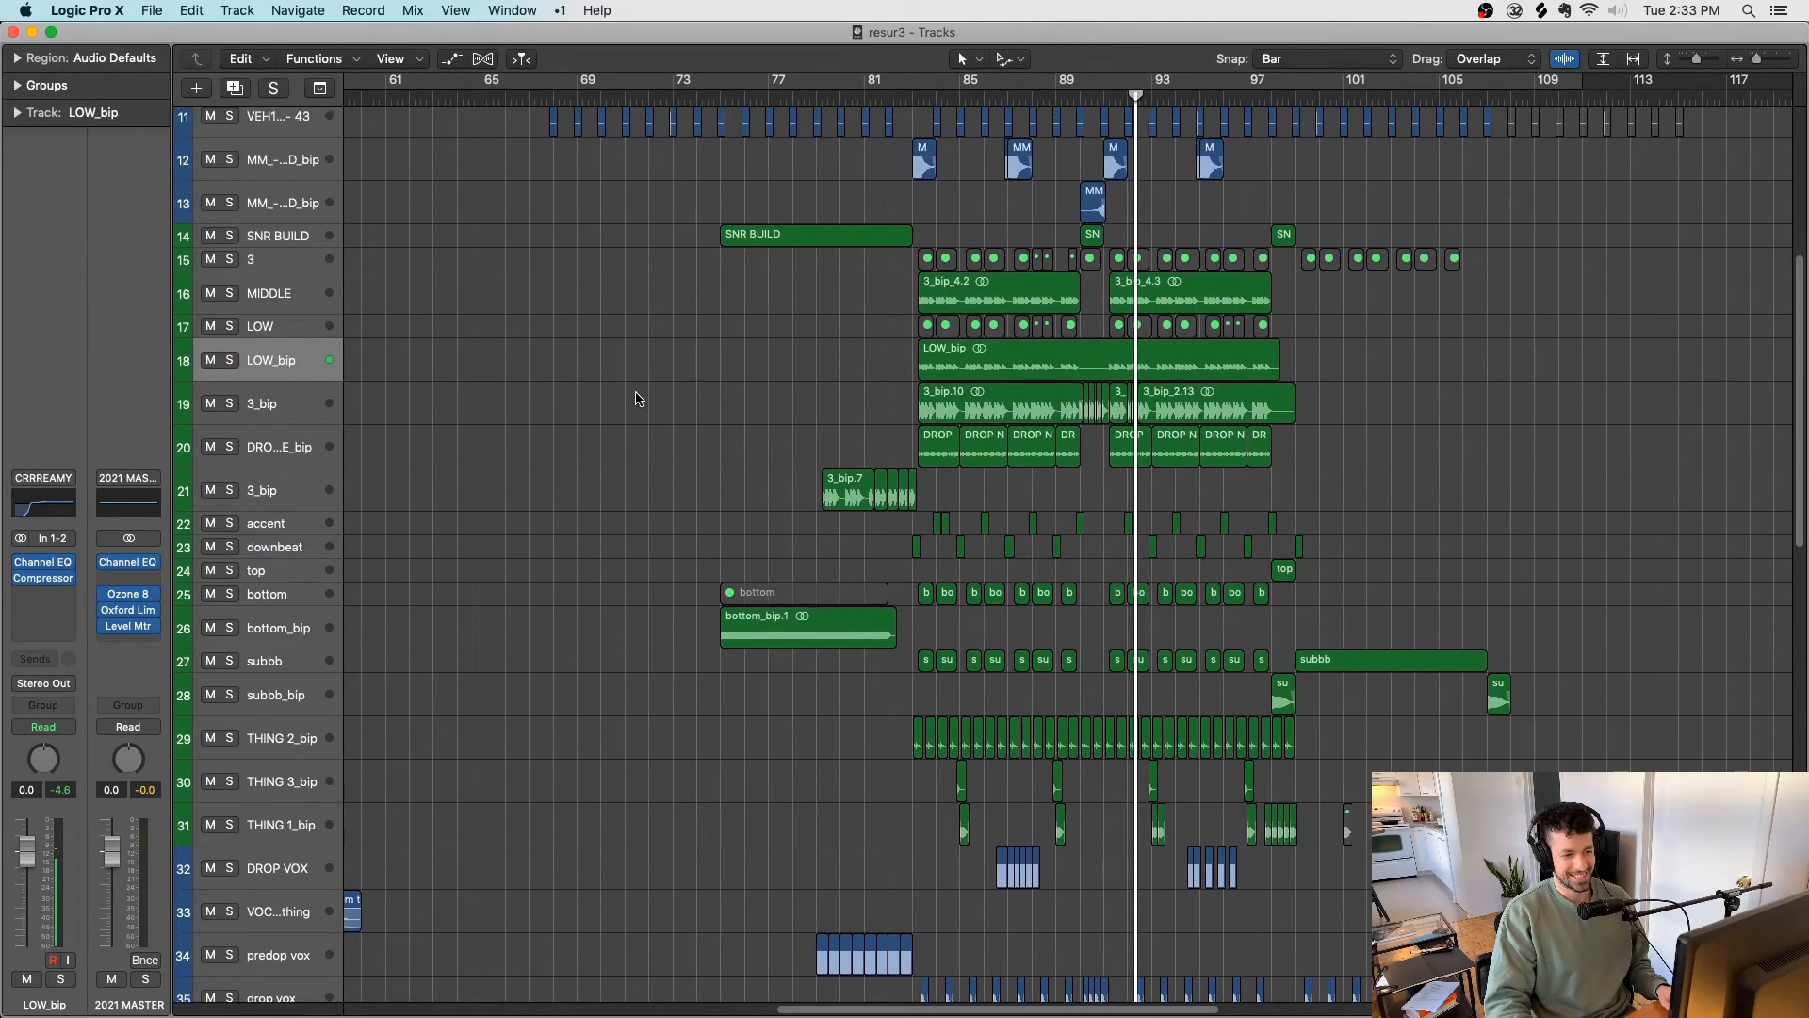
scroll(636, 399, up, 5)
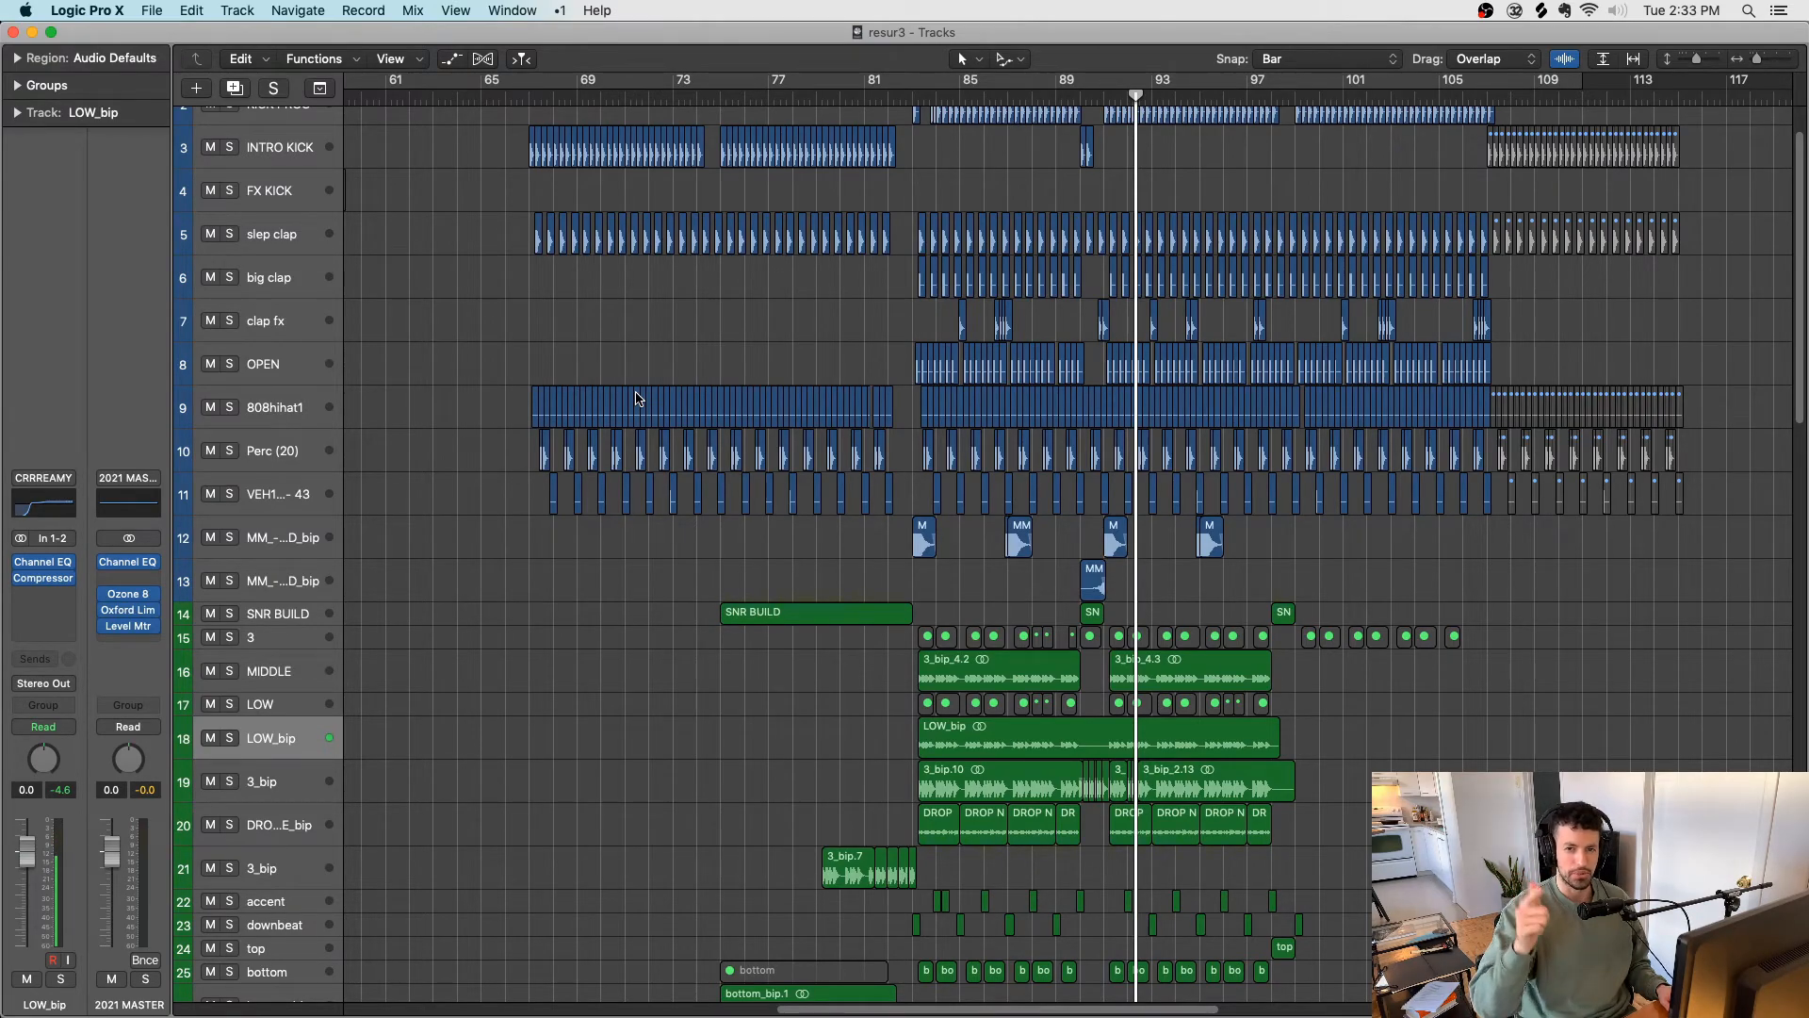
scroll(633, 401, up, 1)
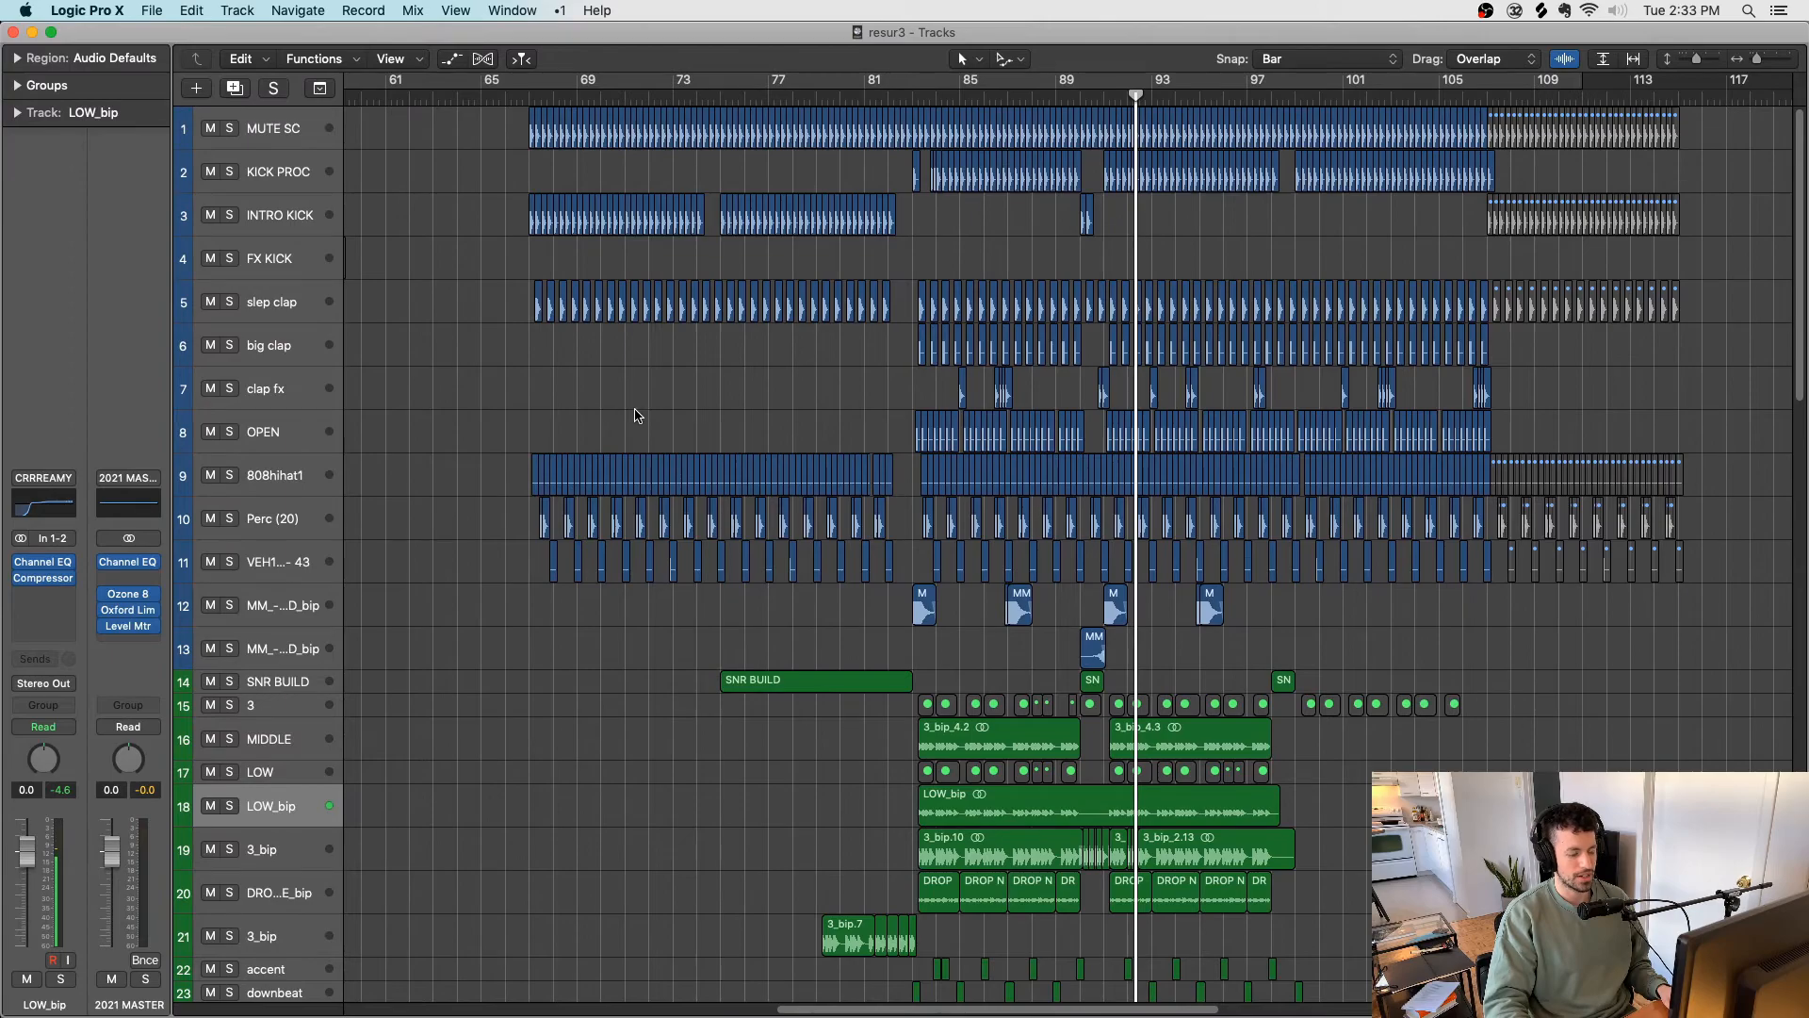
Step: Look through the lower tracks from THING 2_bip down to the pitched vocals, and return to the second drop's synth tracks
scroll(630, 410, down, 12)
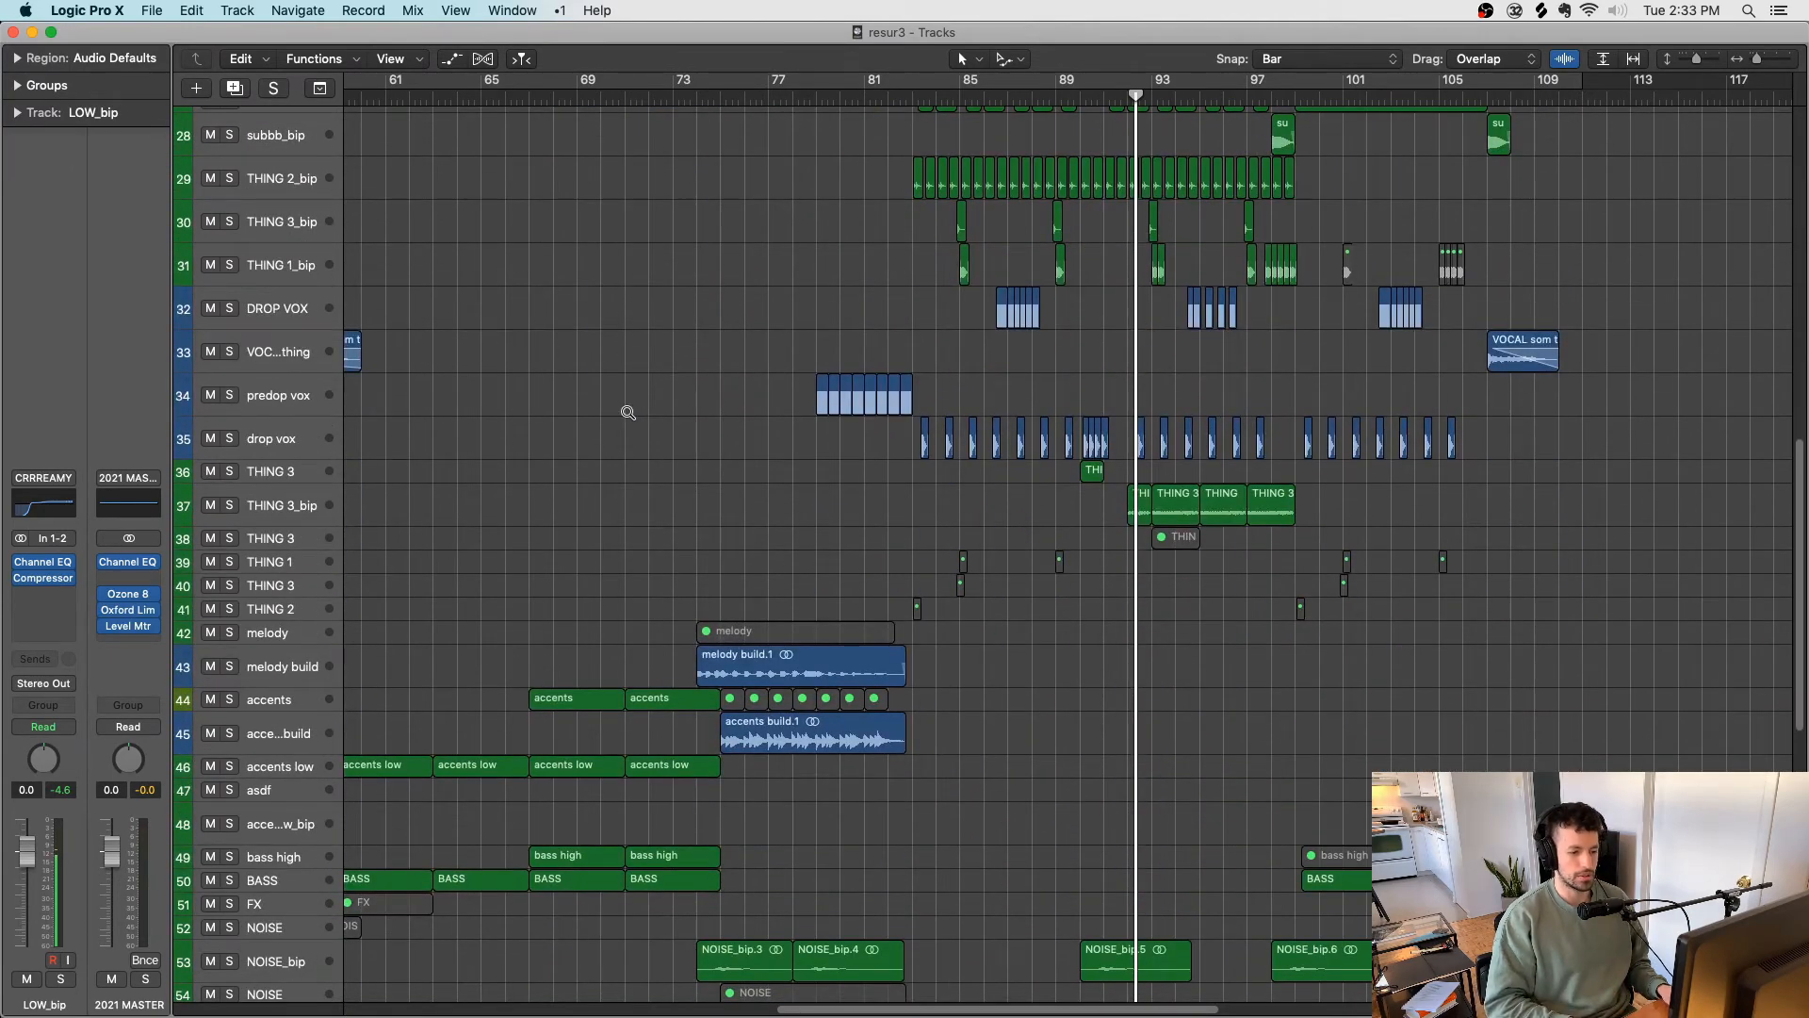
scroll(629, 415, down, 5)
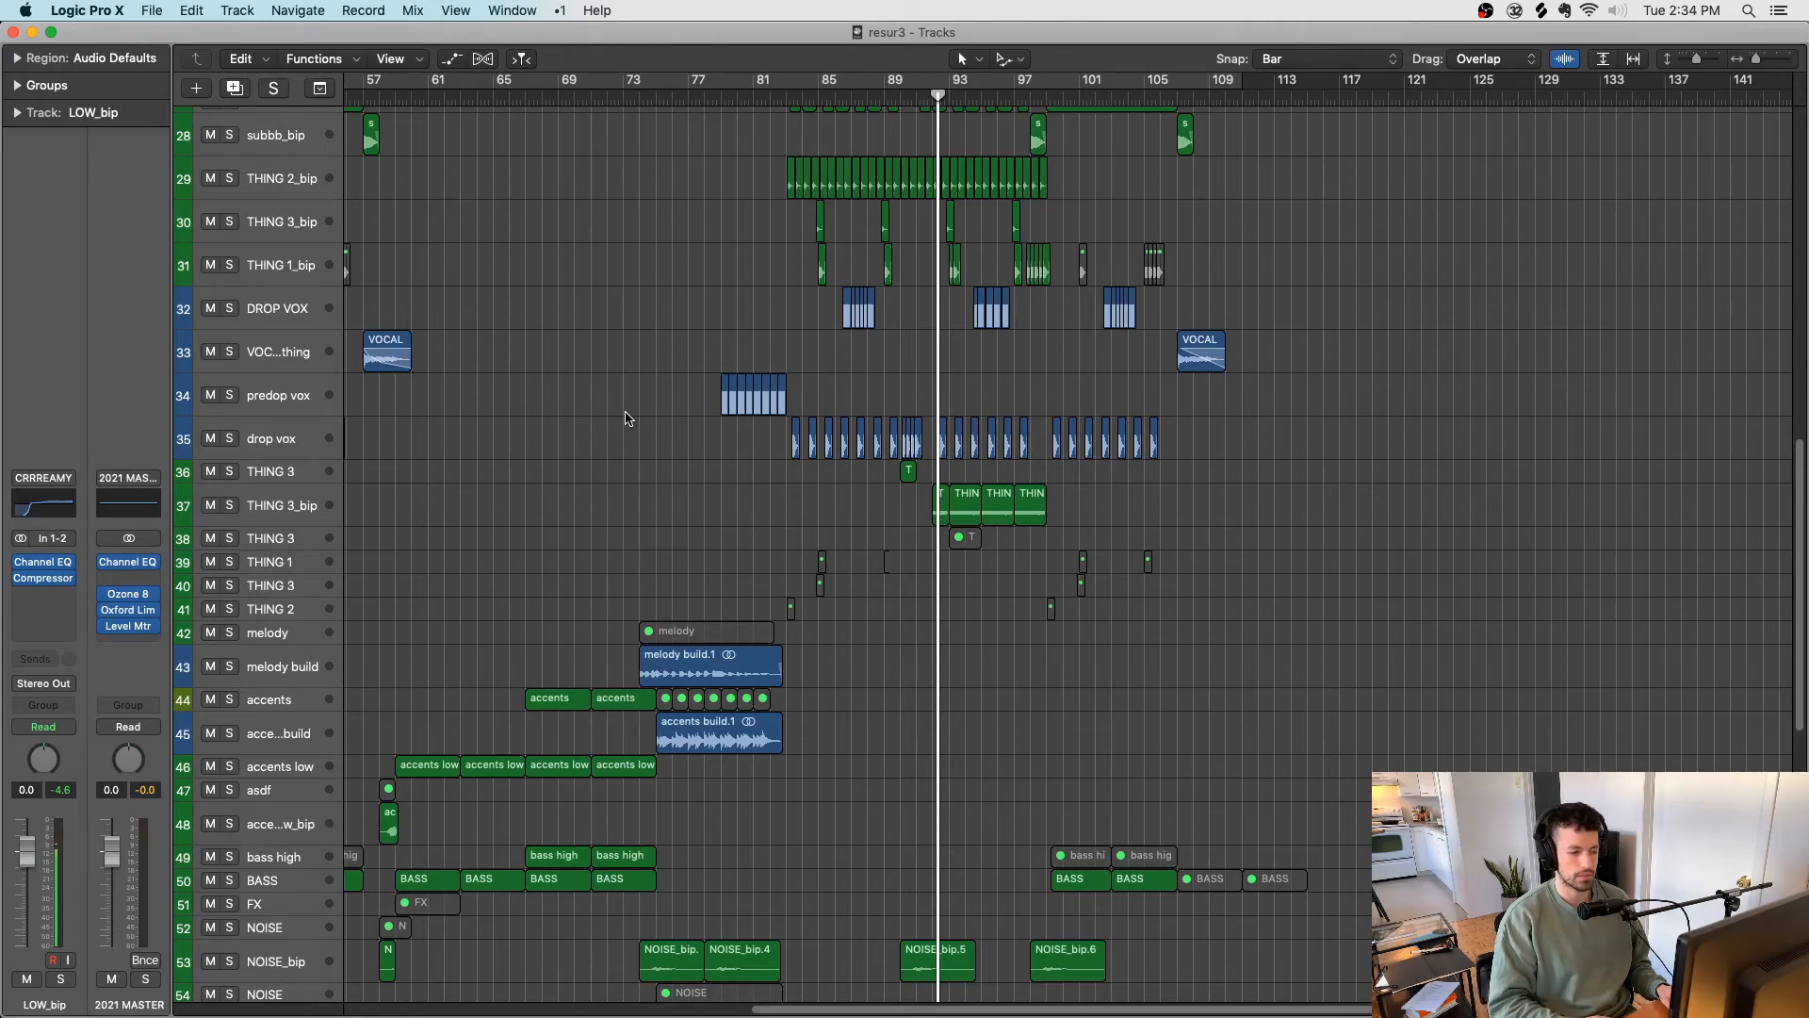
scroll(629, 419, right, 3)
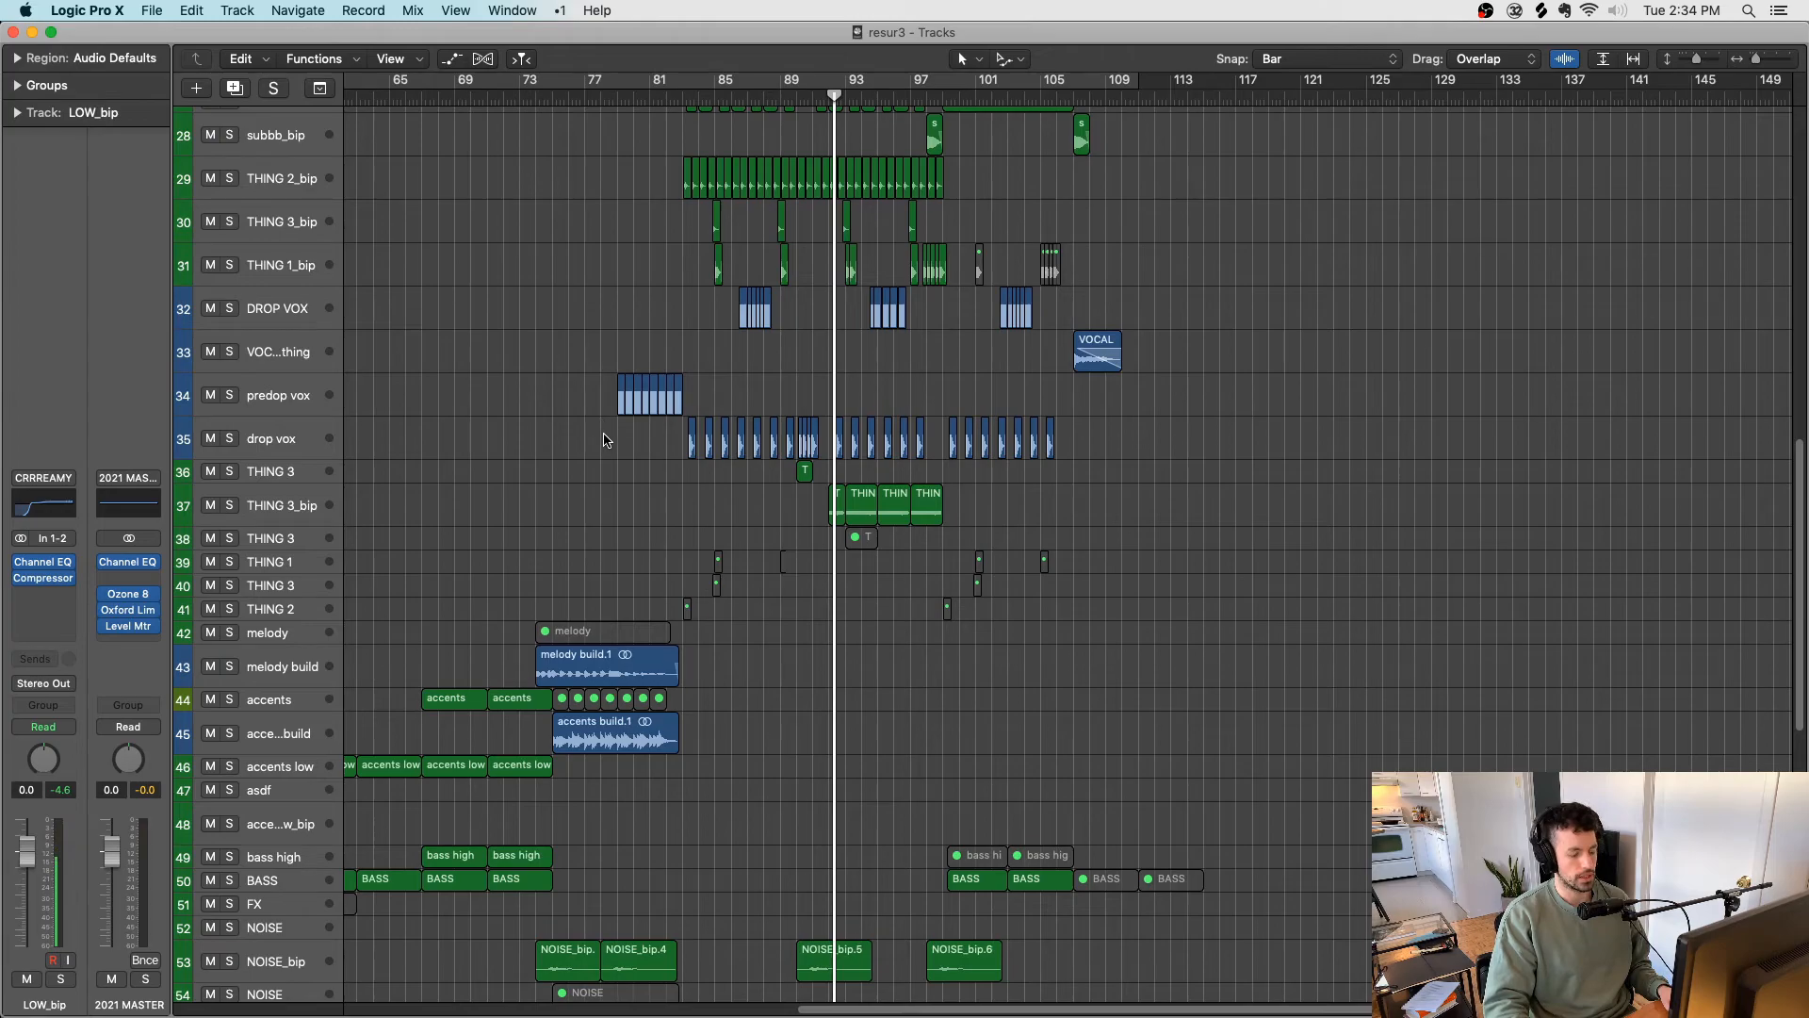
scroll(604, 440, down, 10)
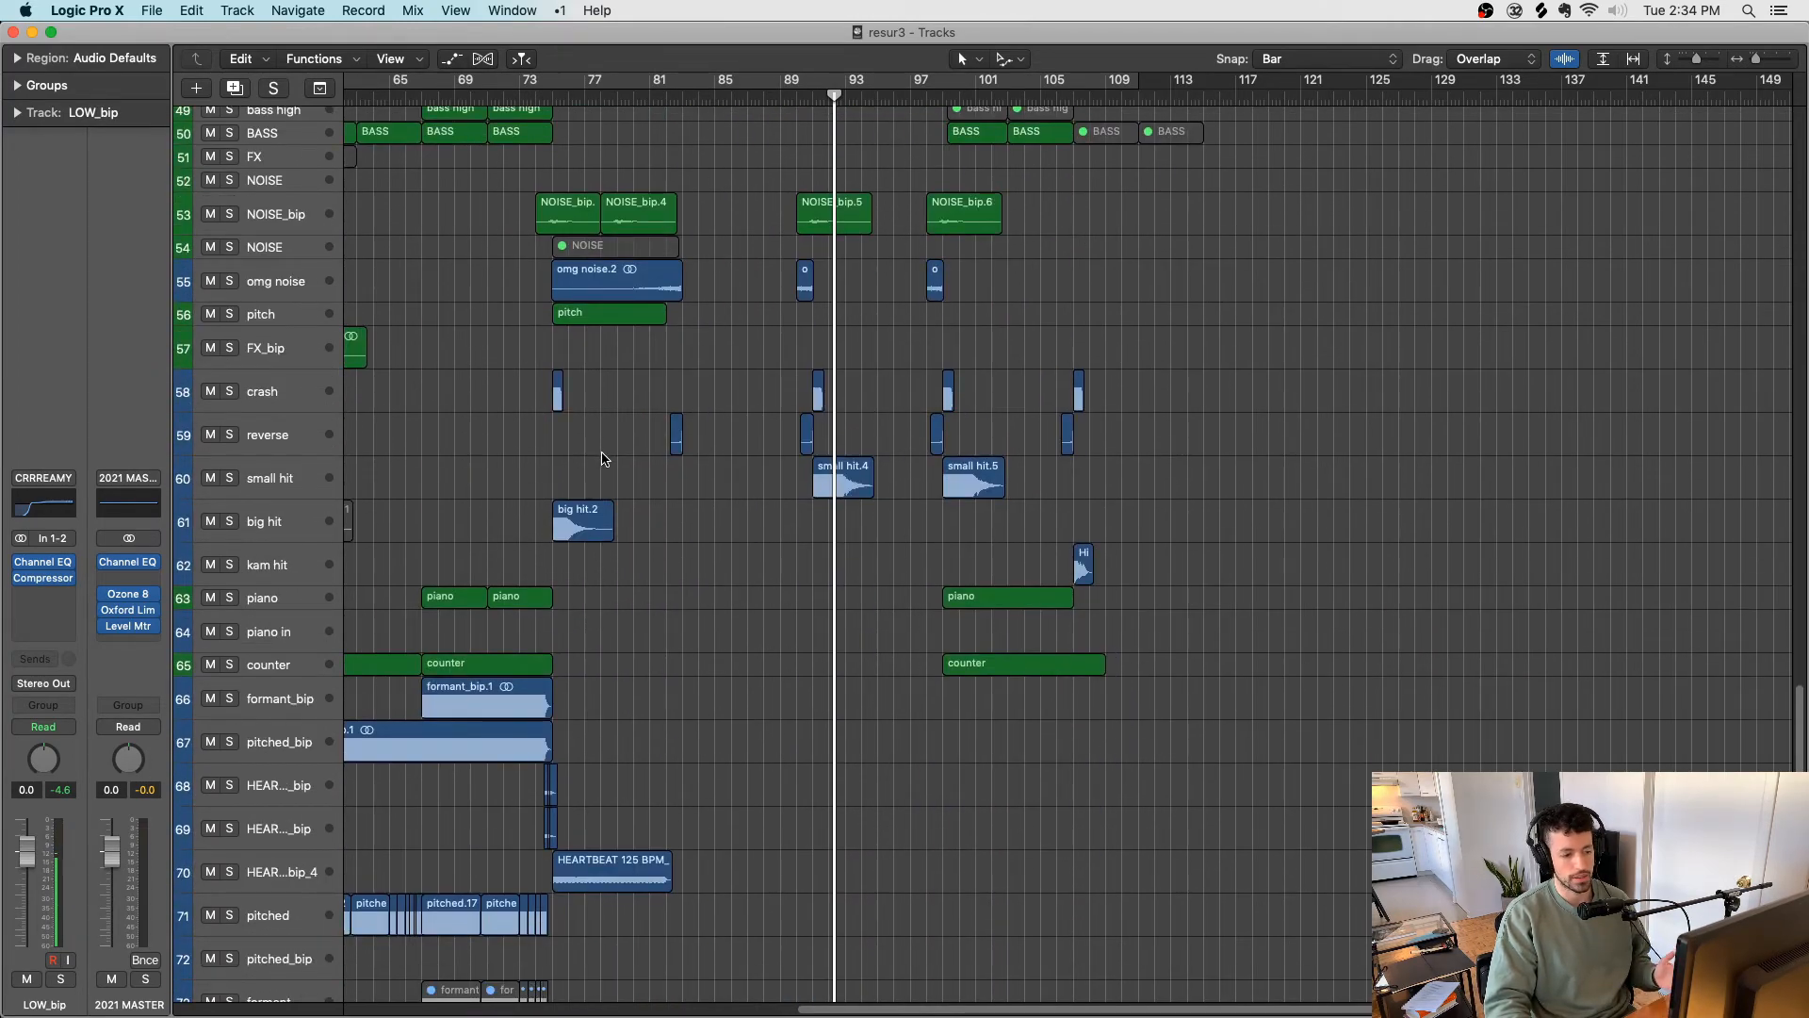
scroll(604, 450, up, 15)
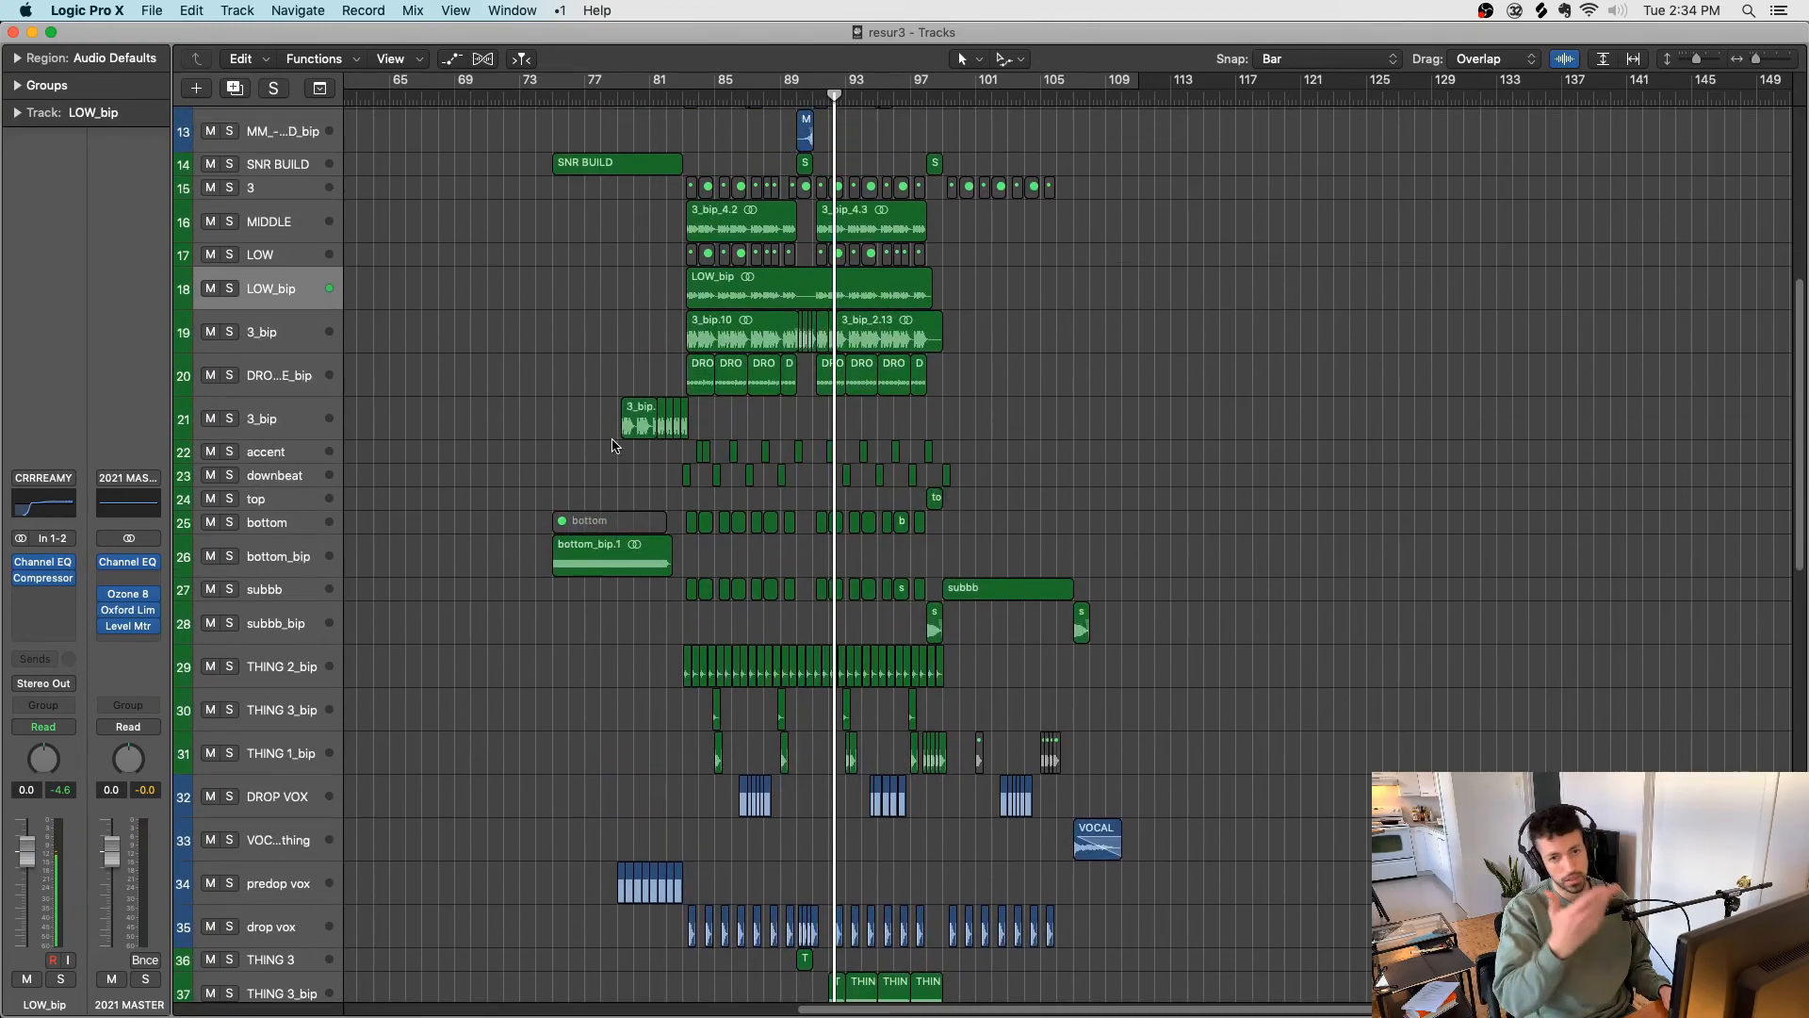
Step: Play the opening bars of the second drop with the full arrangement and stop around bar 85
key(space)
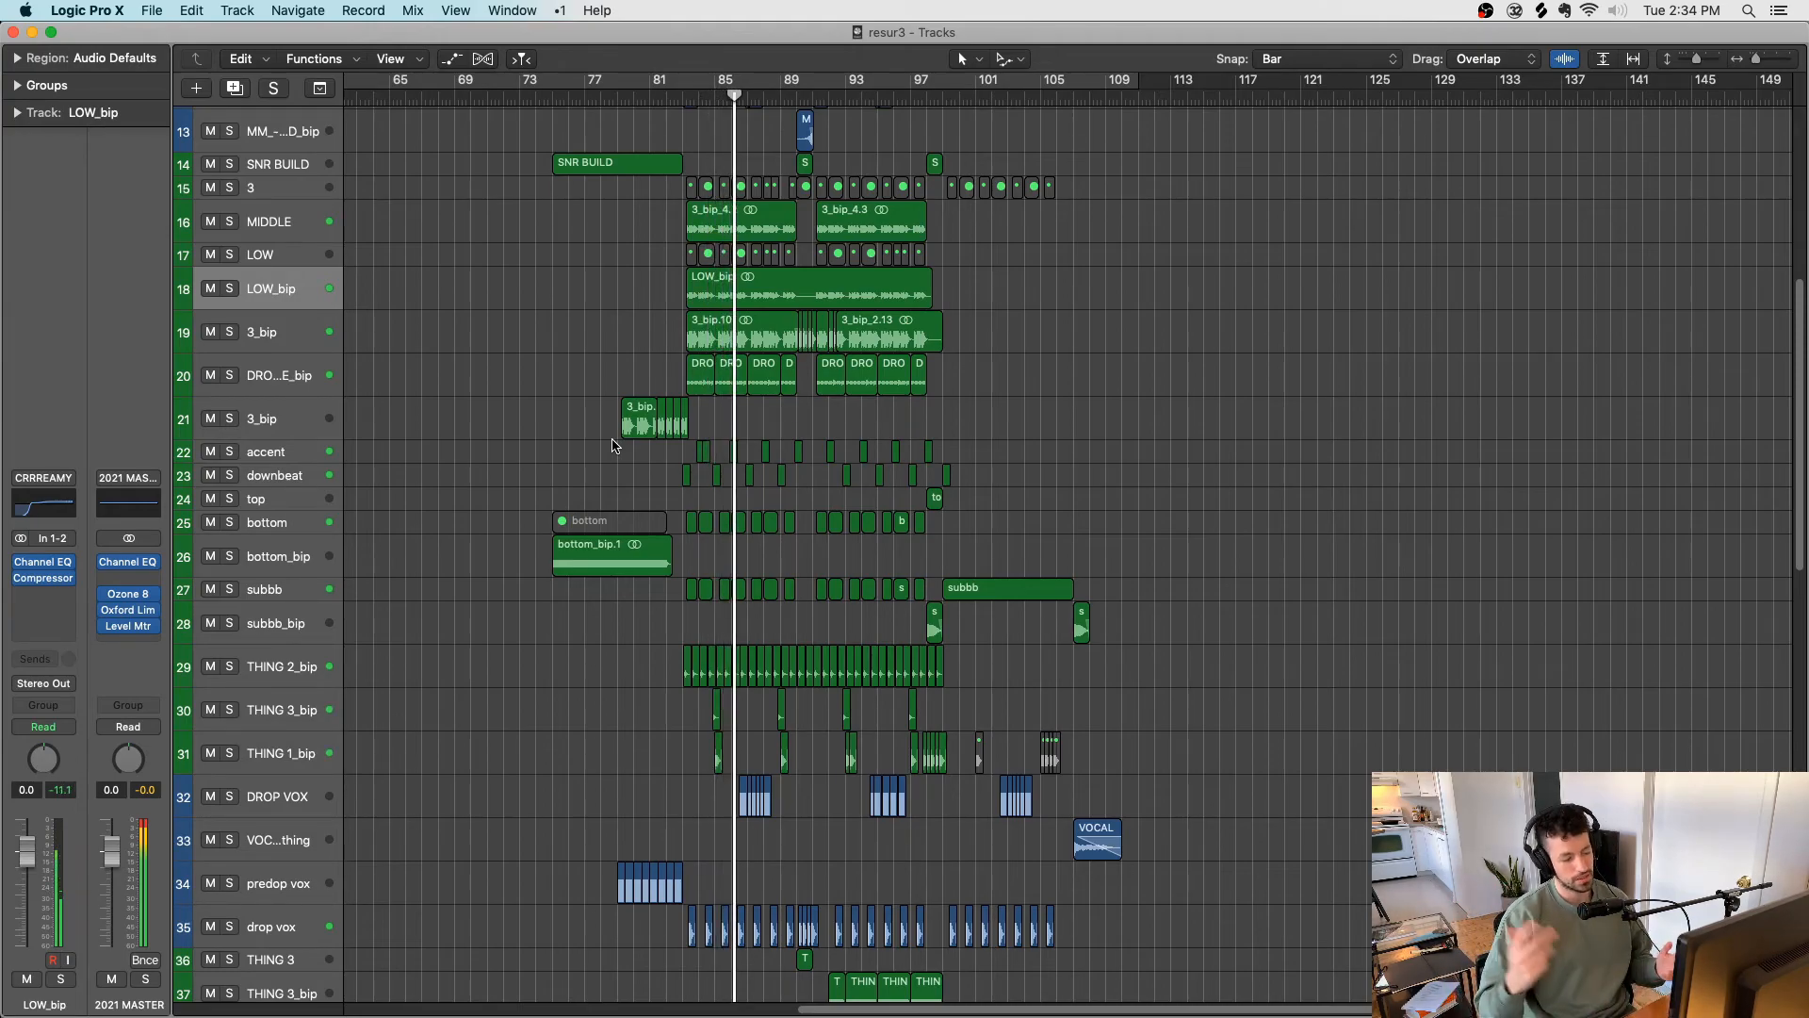
key(super+Right)
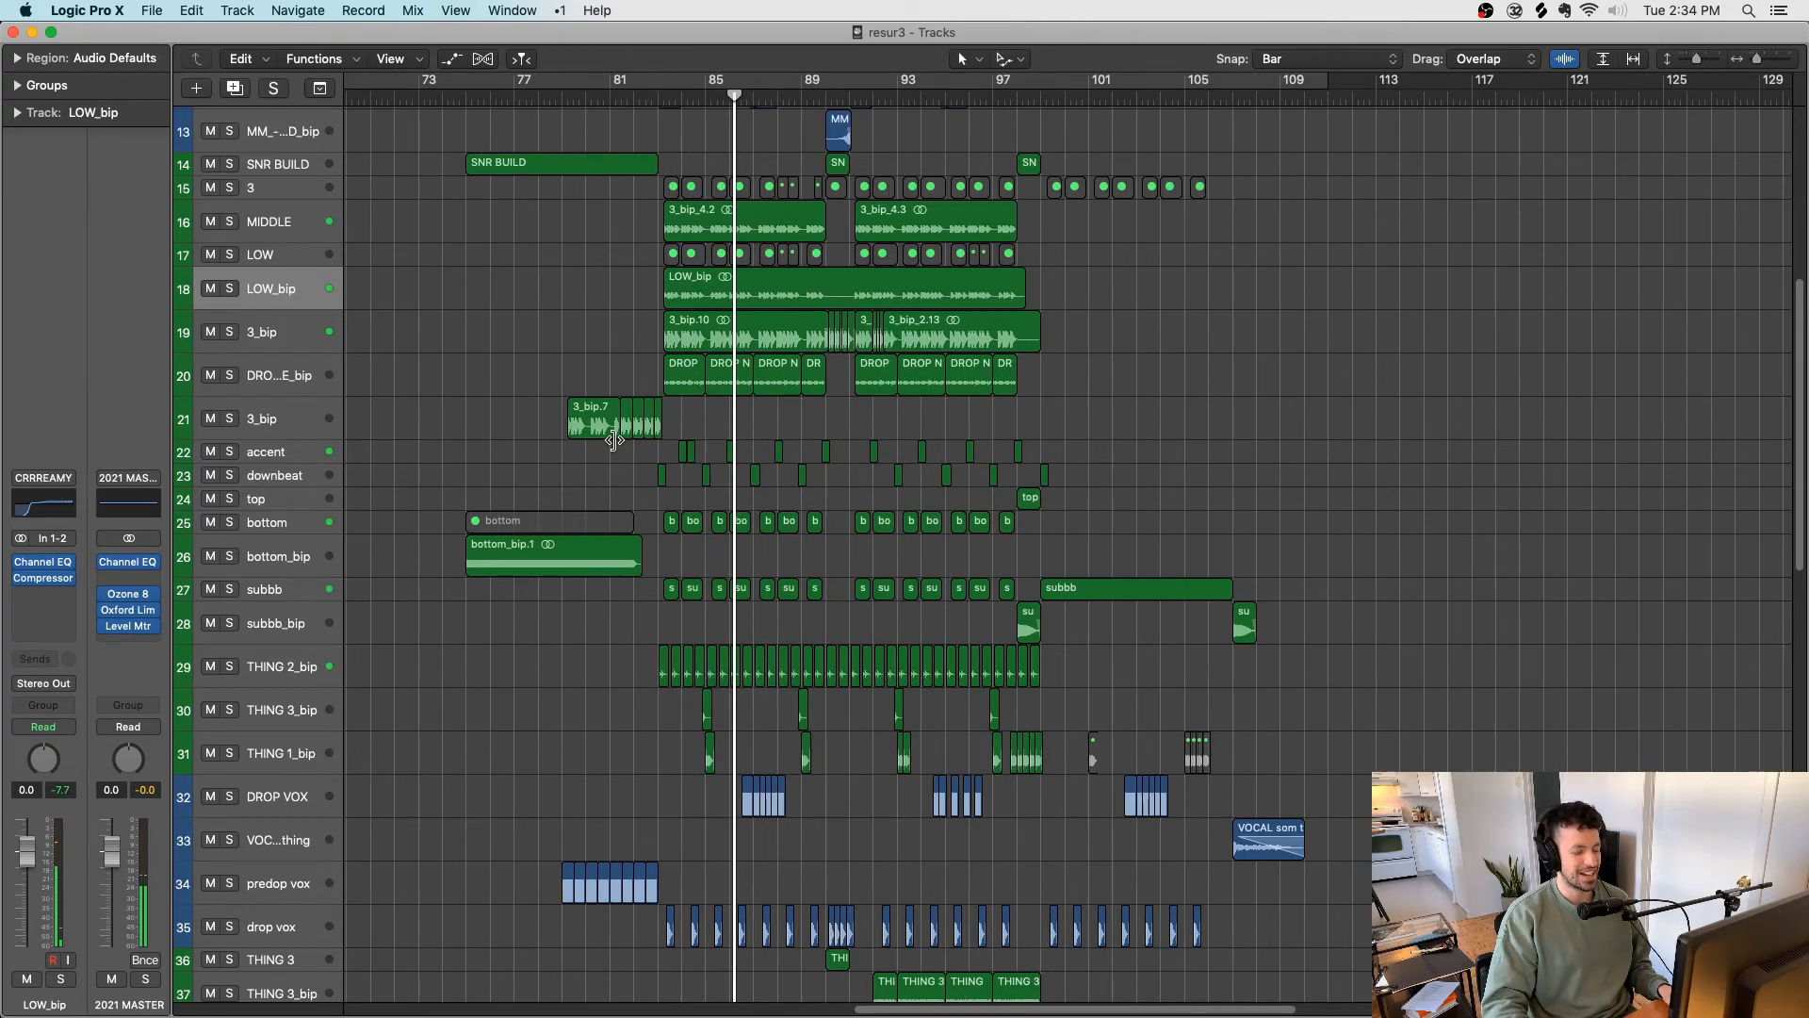
scroll(612, 442, right, 3)
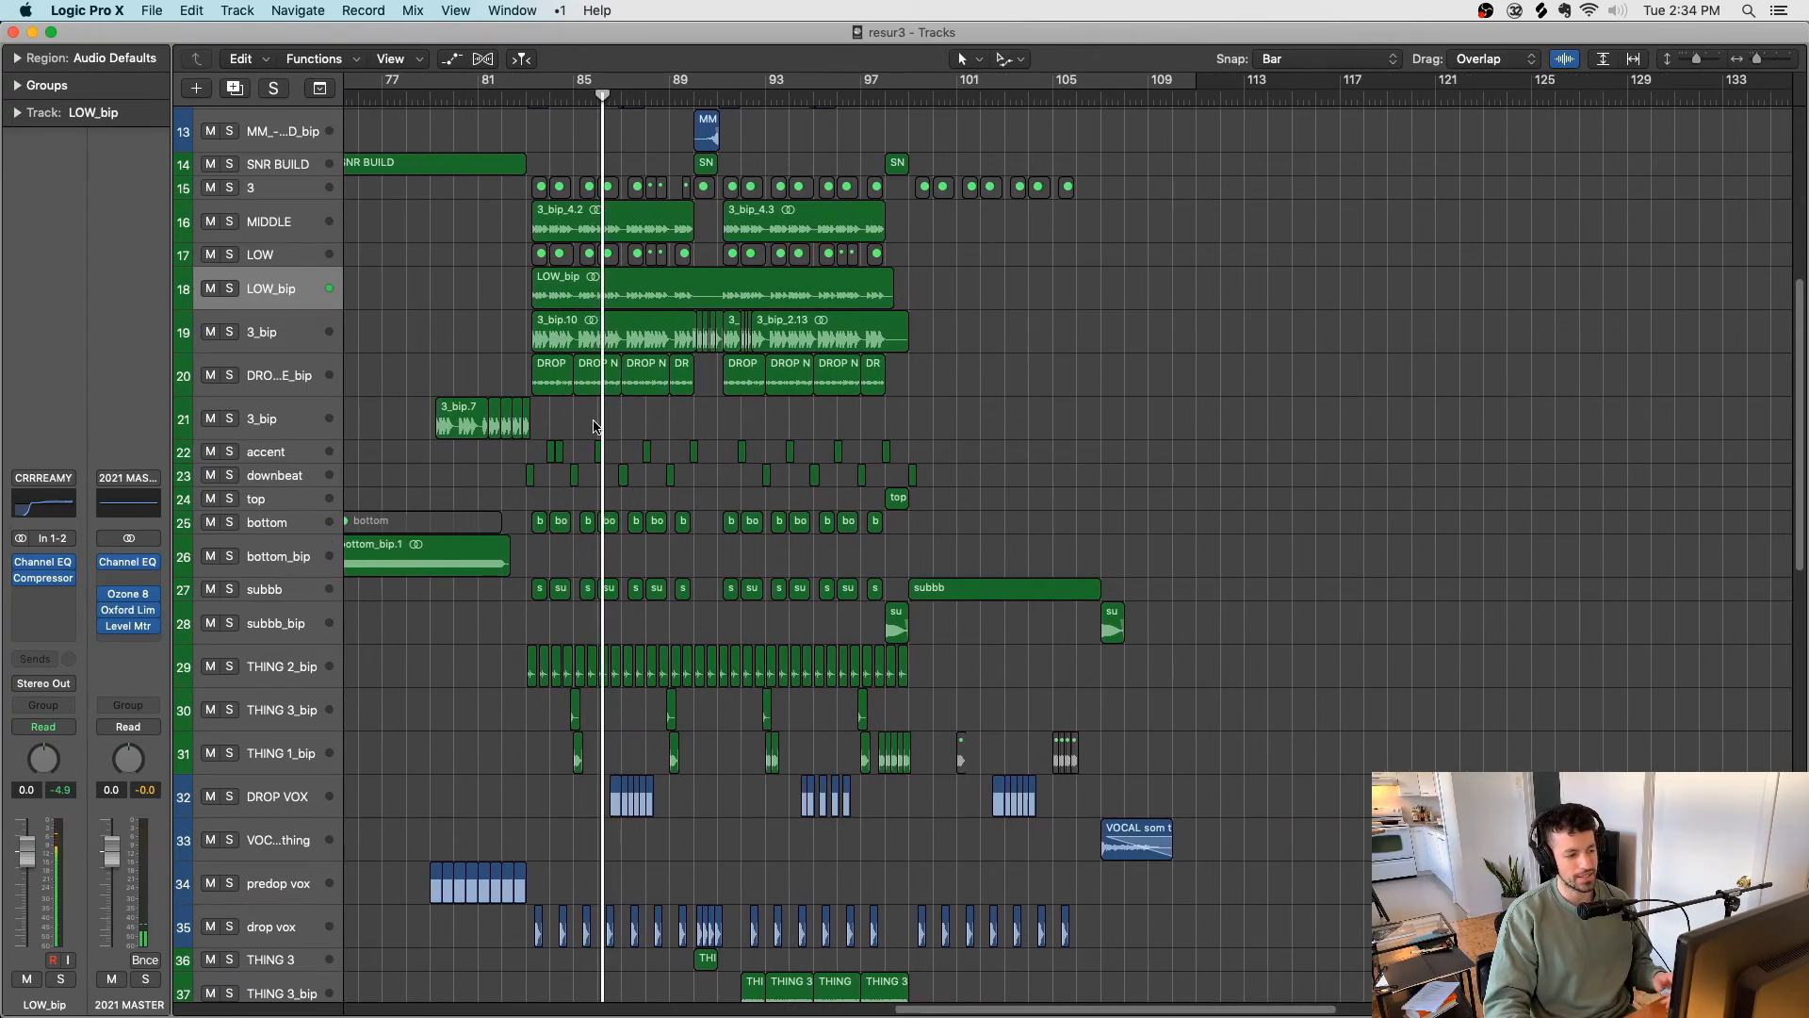